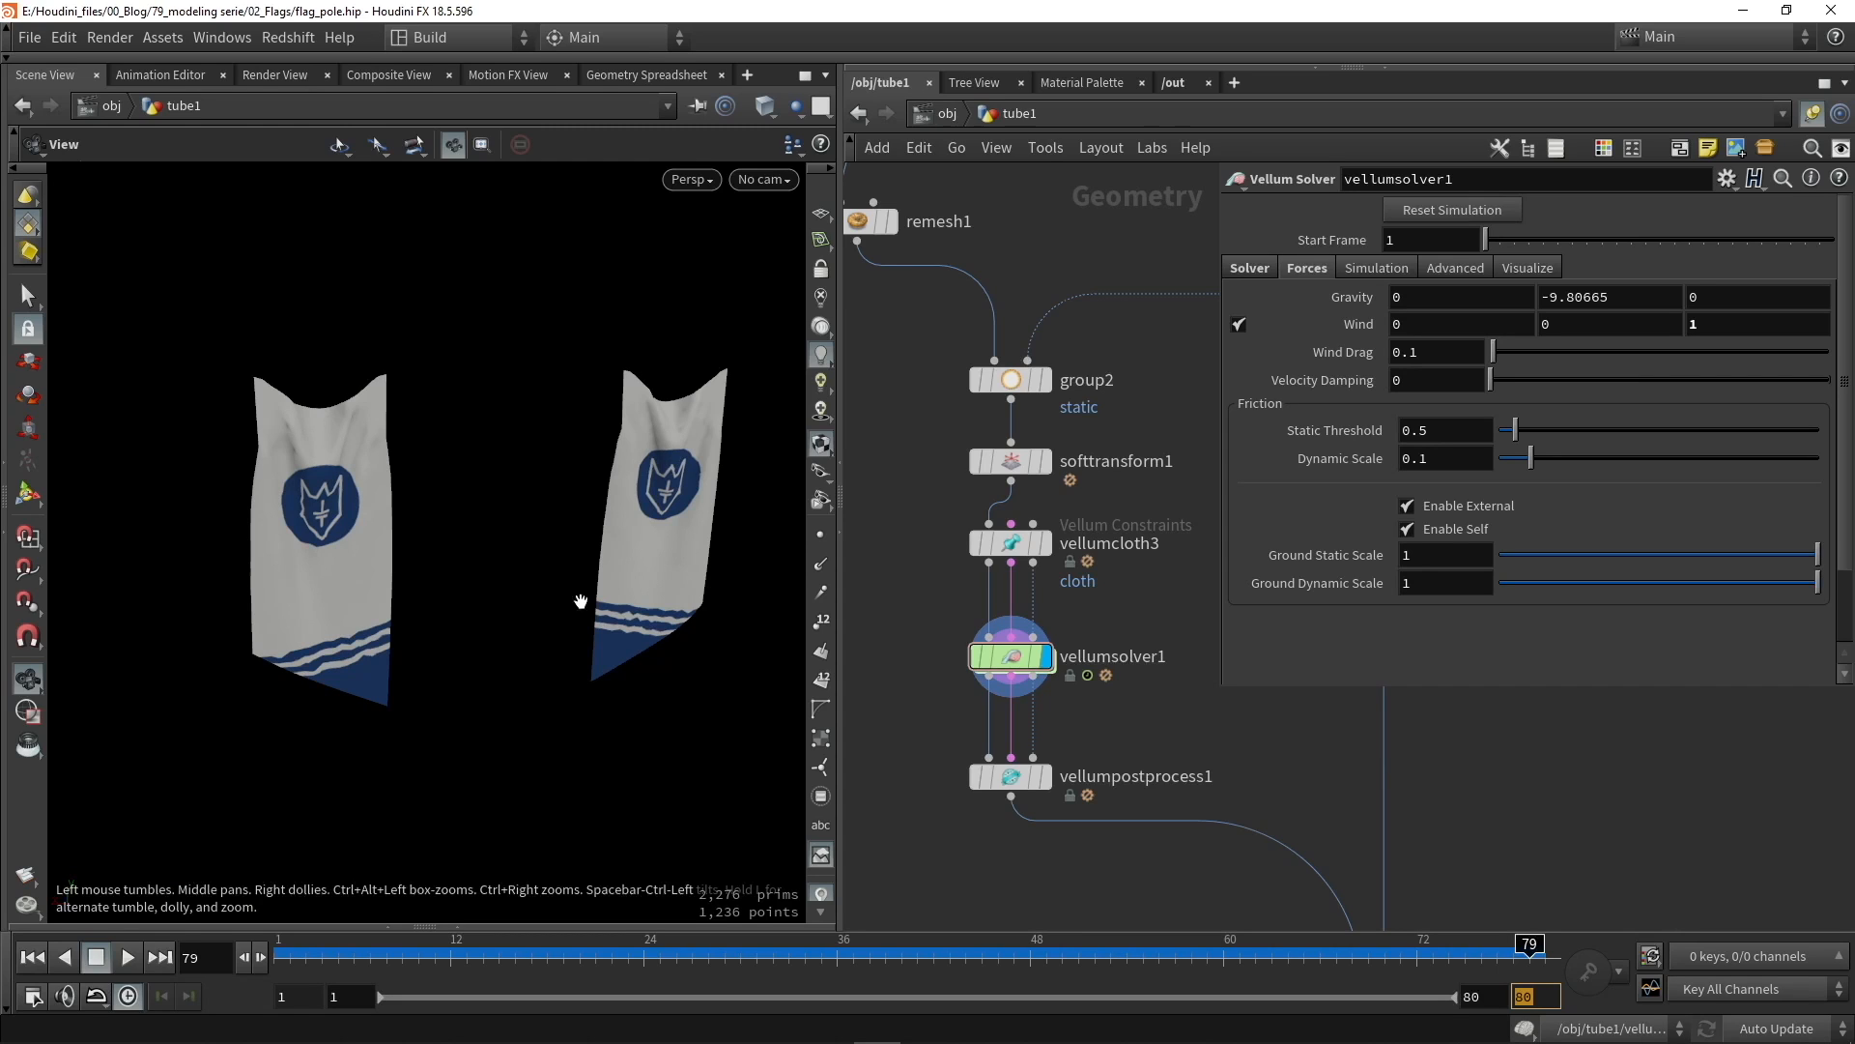
# Step: Play back the flag cloth simulation and examine its motion from the side
pyautogui.moveTo(518, 429); pyautogui.dragTo(566, 424)
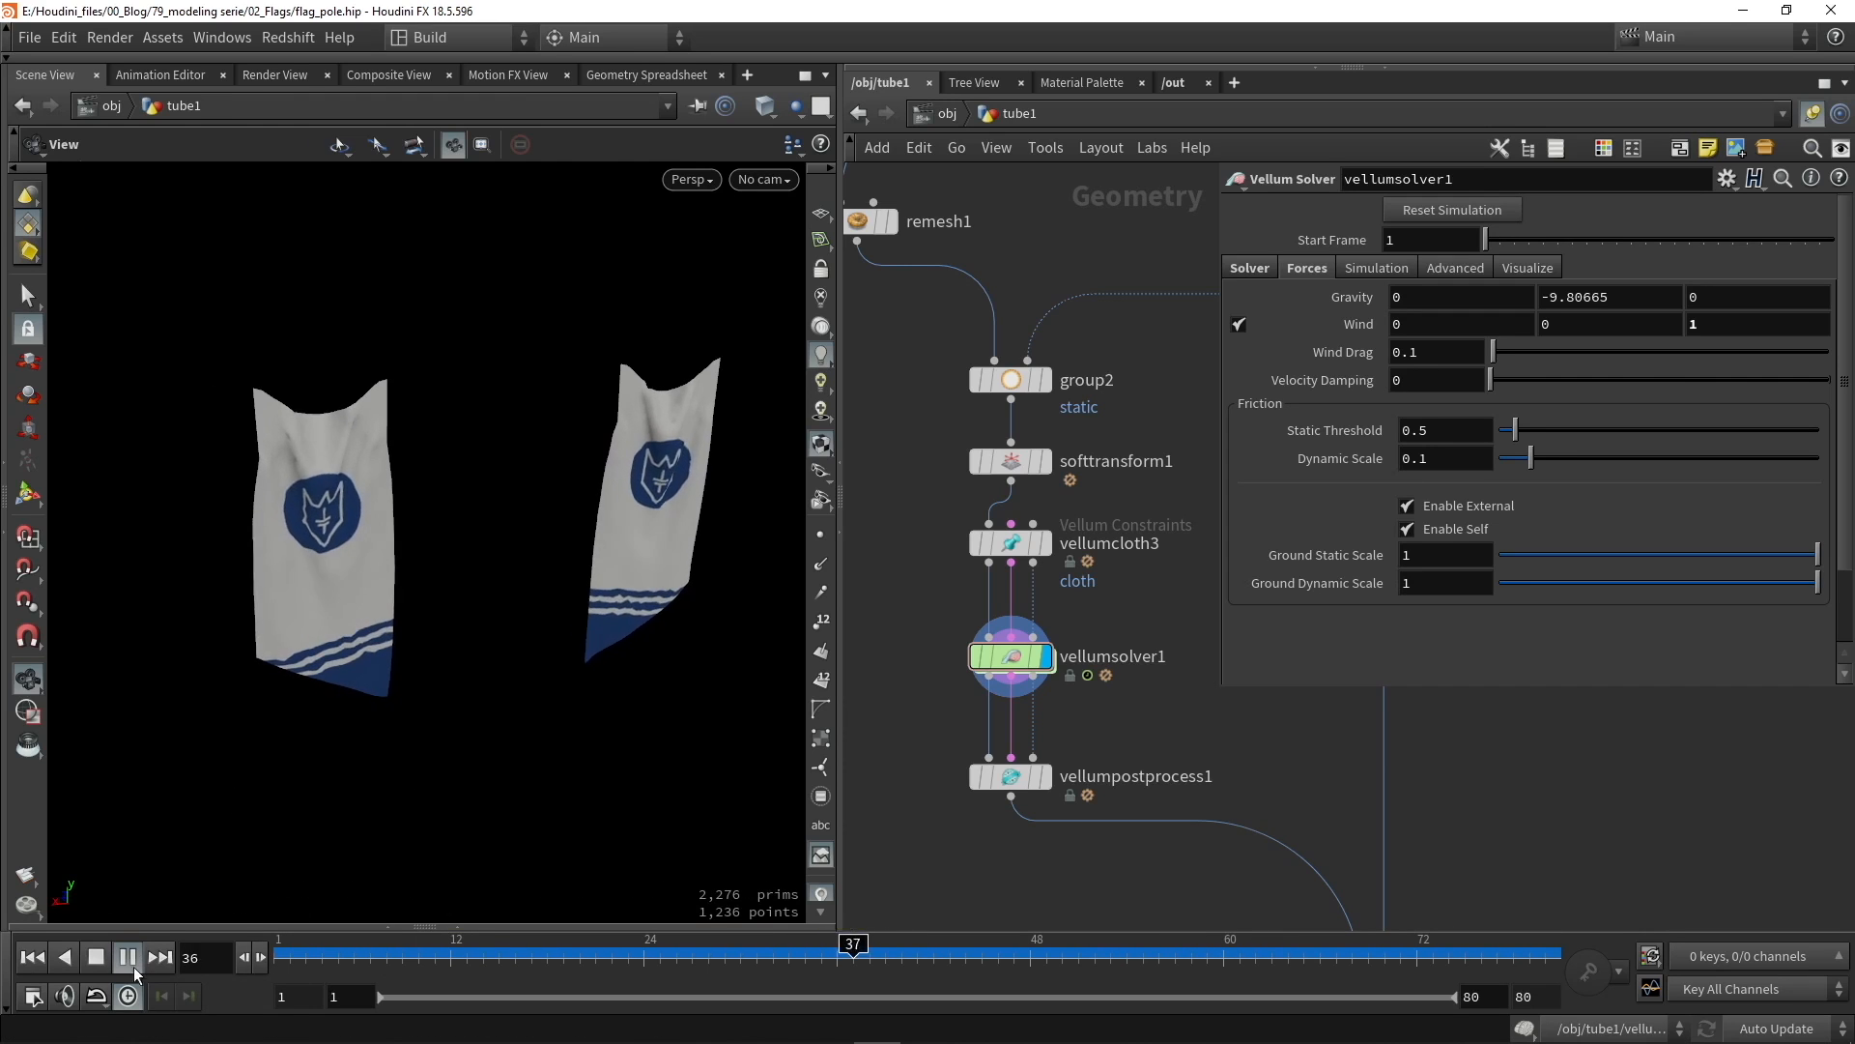
pyautogui.click(96, 958)
pyautogui.press('Left')
pyautogui.press('Left')
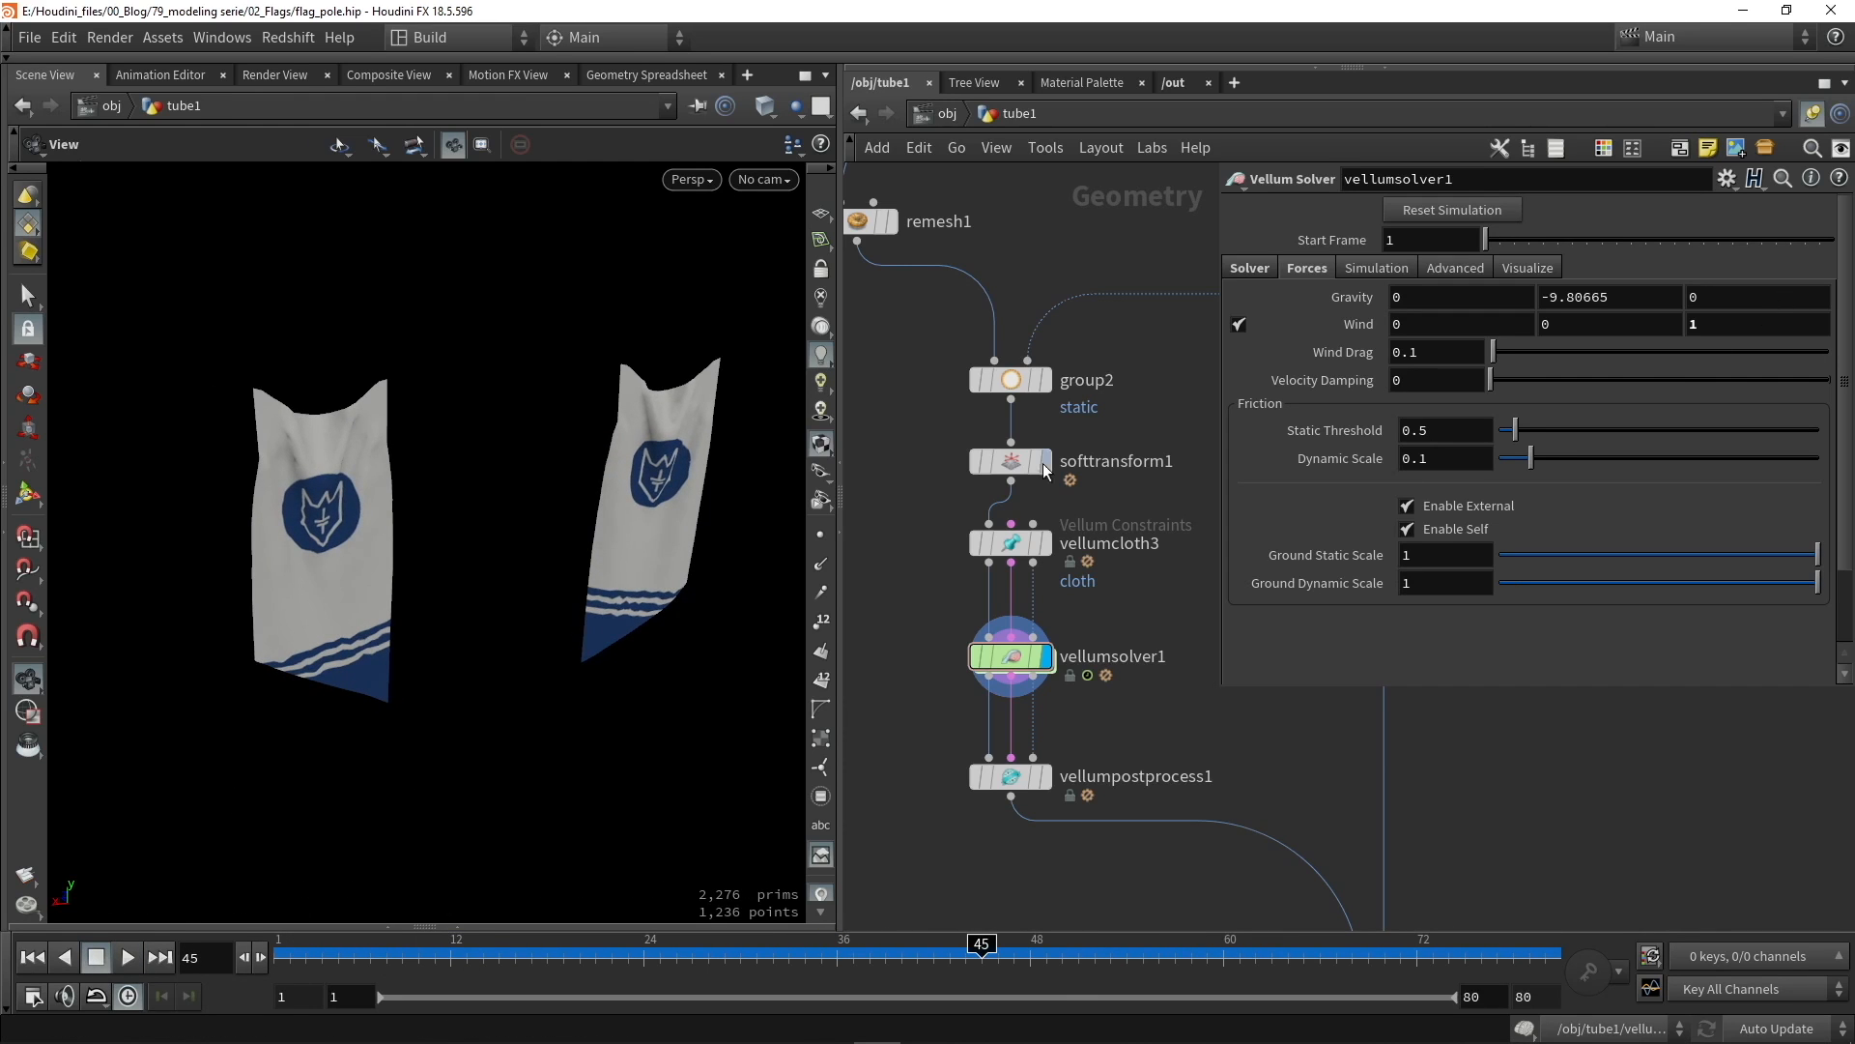
pyautogui.moveTo(415, 474); pyautogui.dragTo(574, 467)
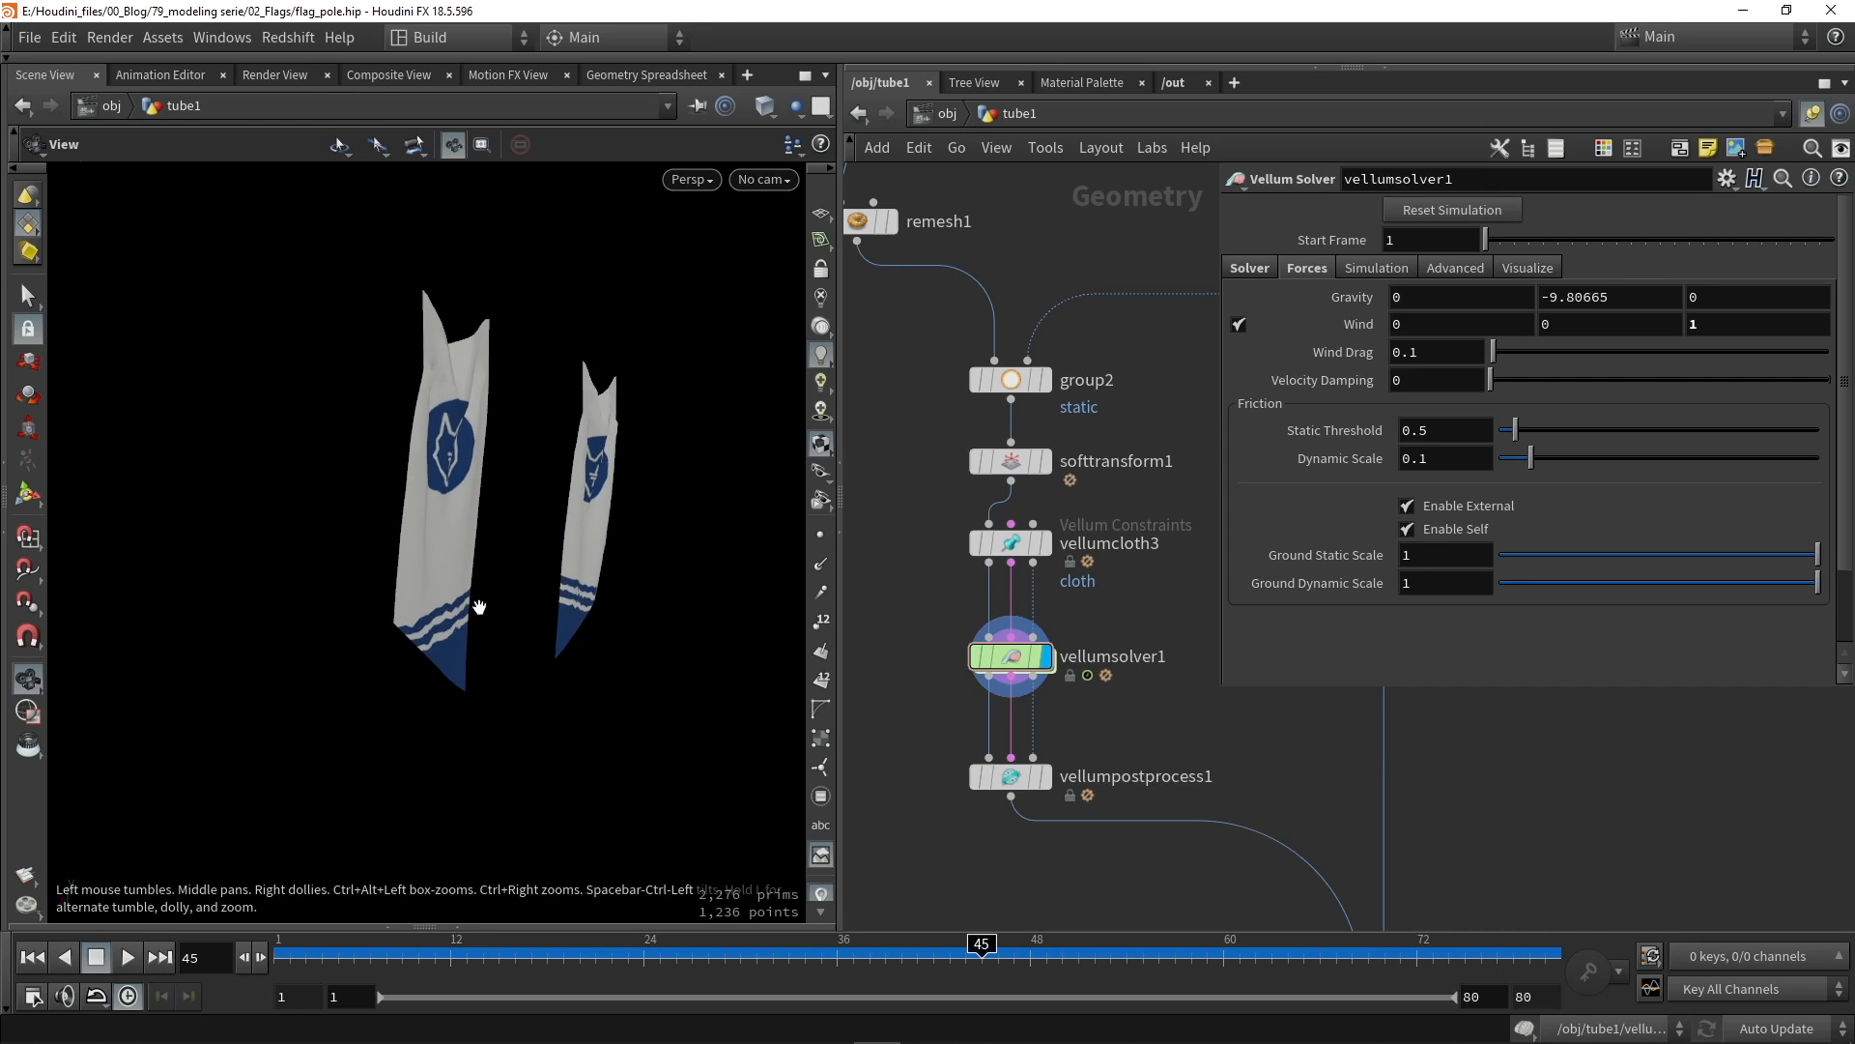
pyautogui.click(135, 959)
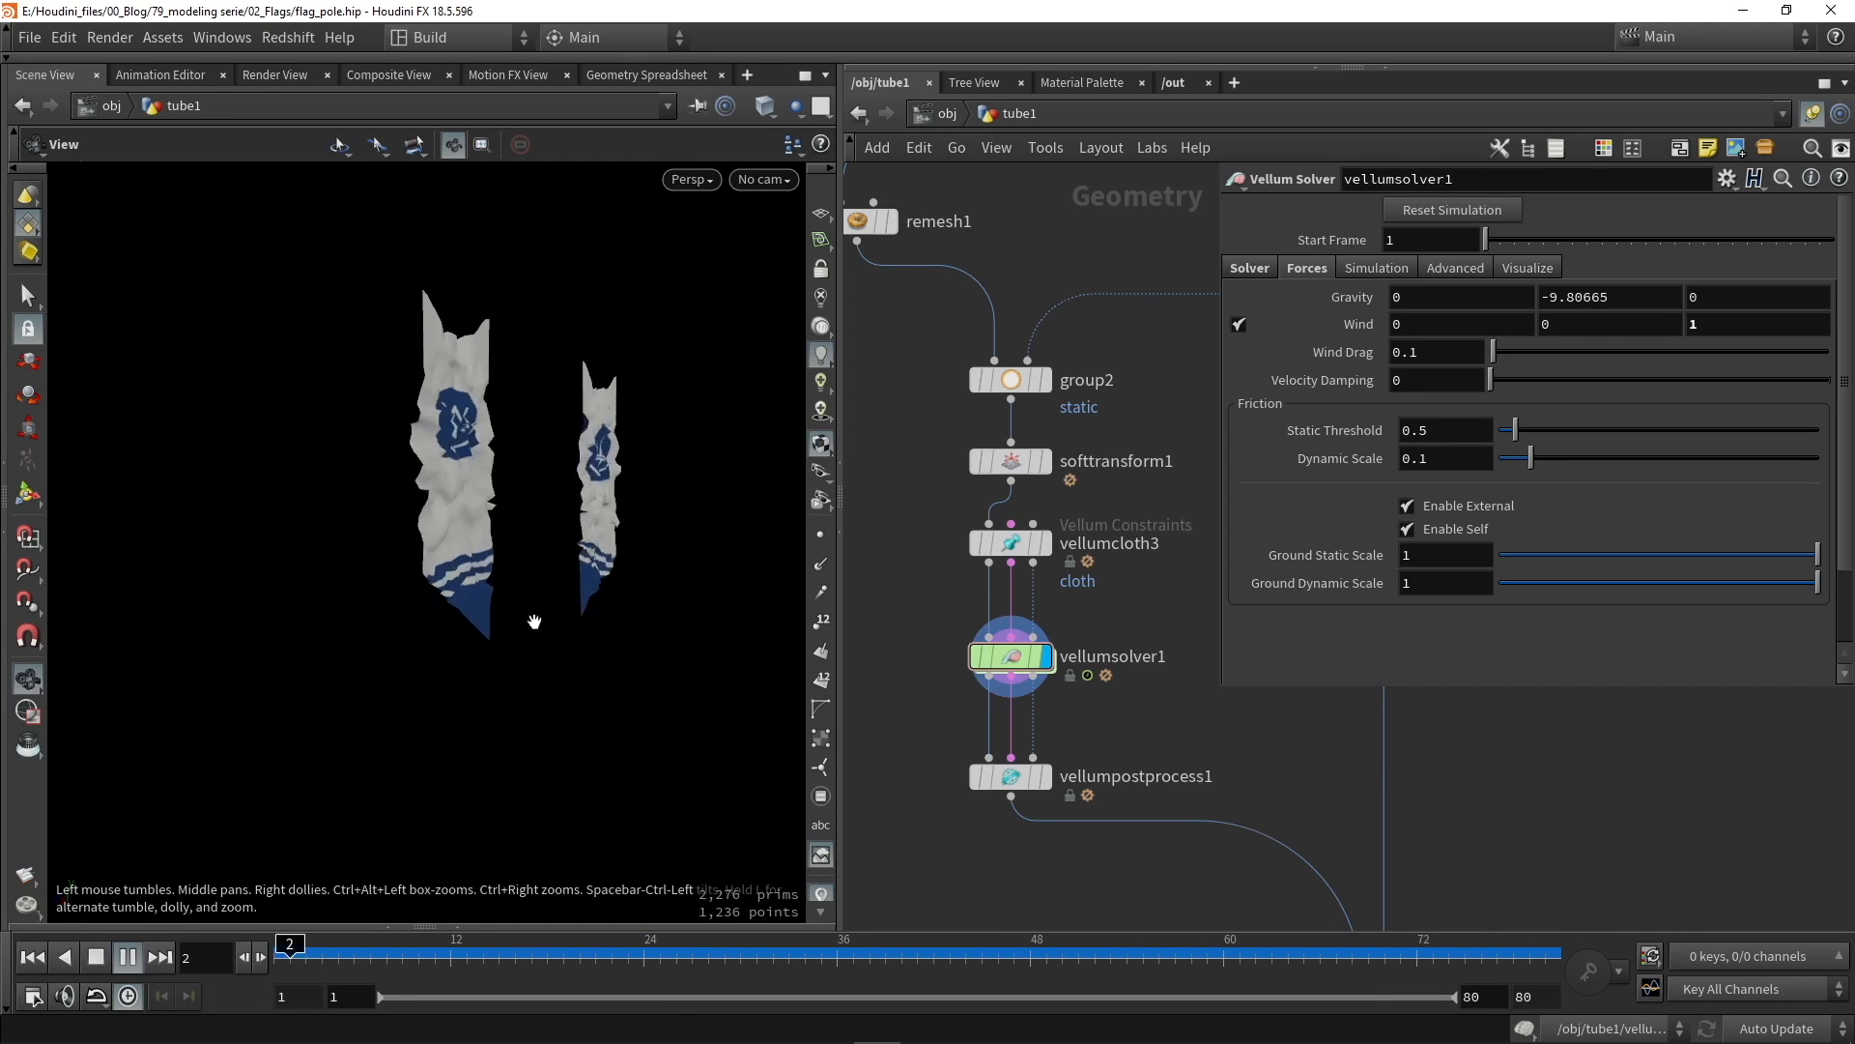
pyautogui.click(129, 958)
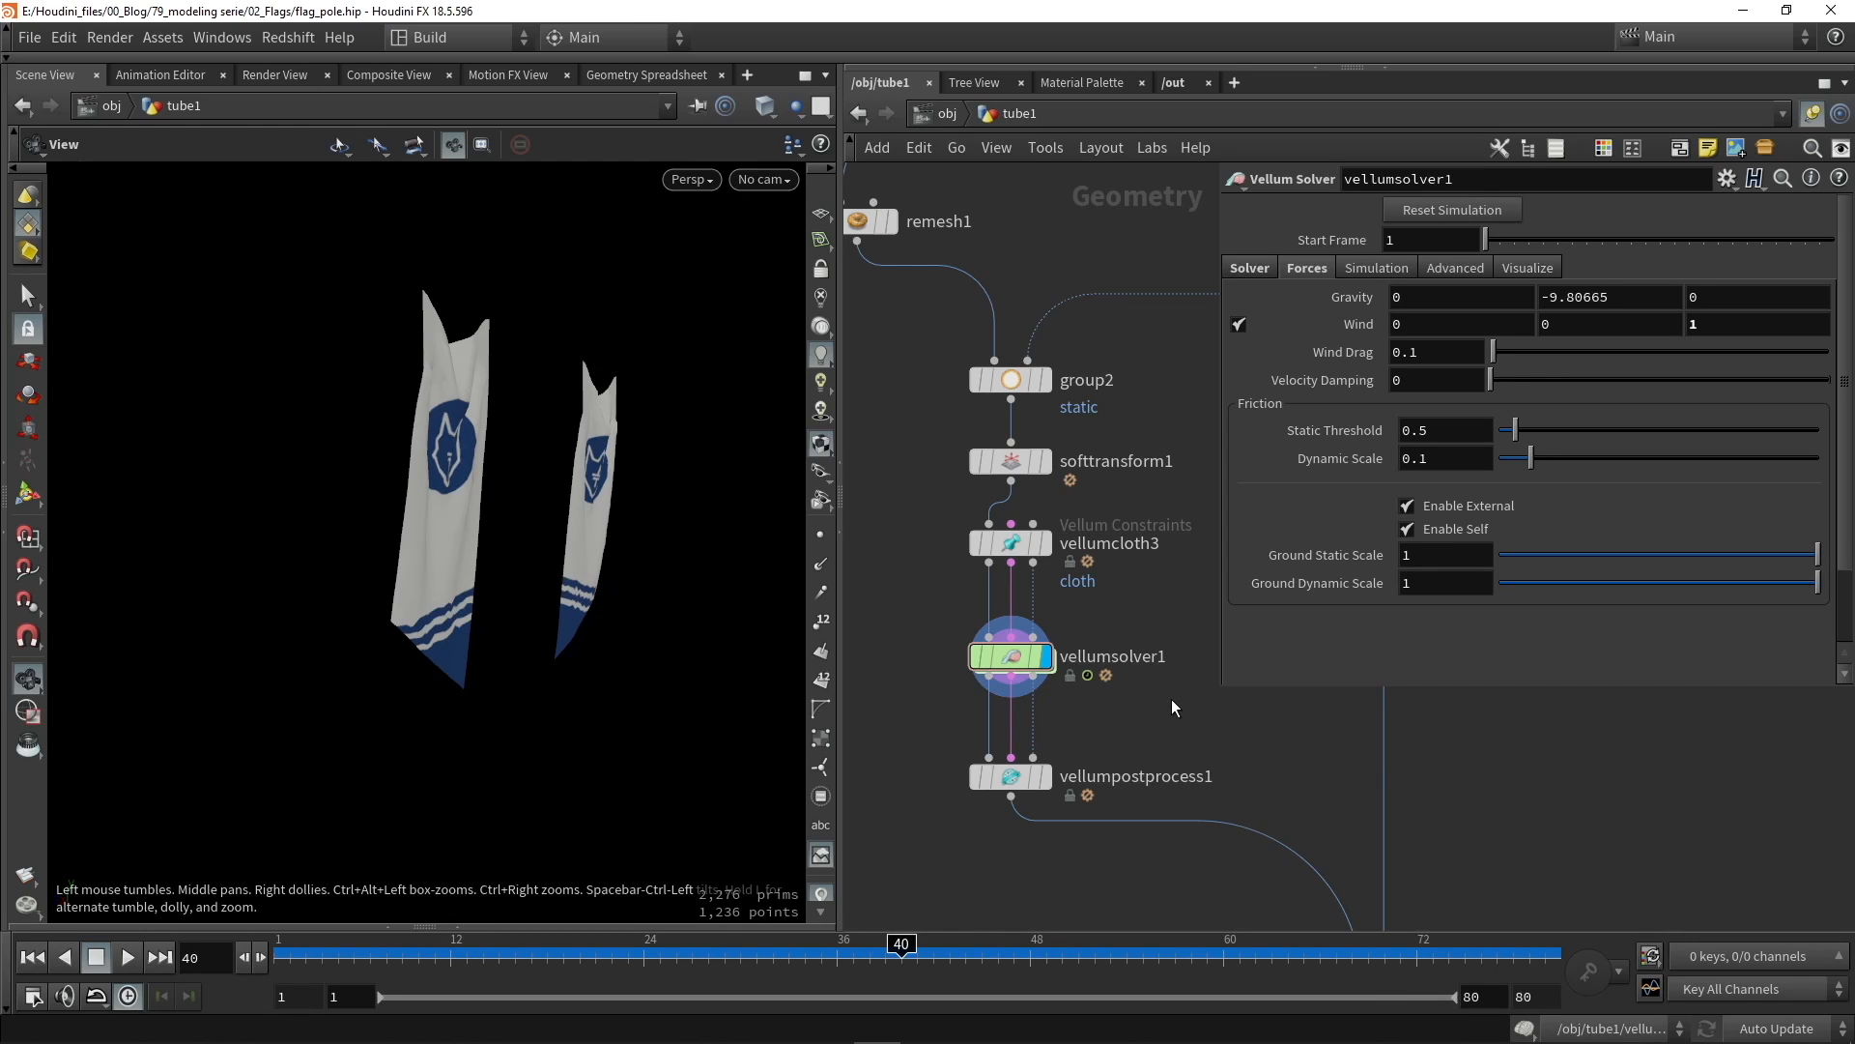
# Step: Apply a Wave motion effect to the Z component of vellumsolver1's wind and move its settings window clear of the flags
pyautogui.click(1718, 329)
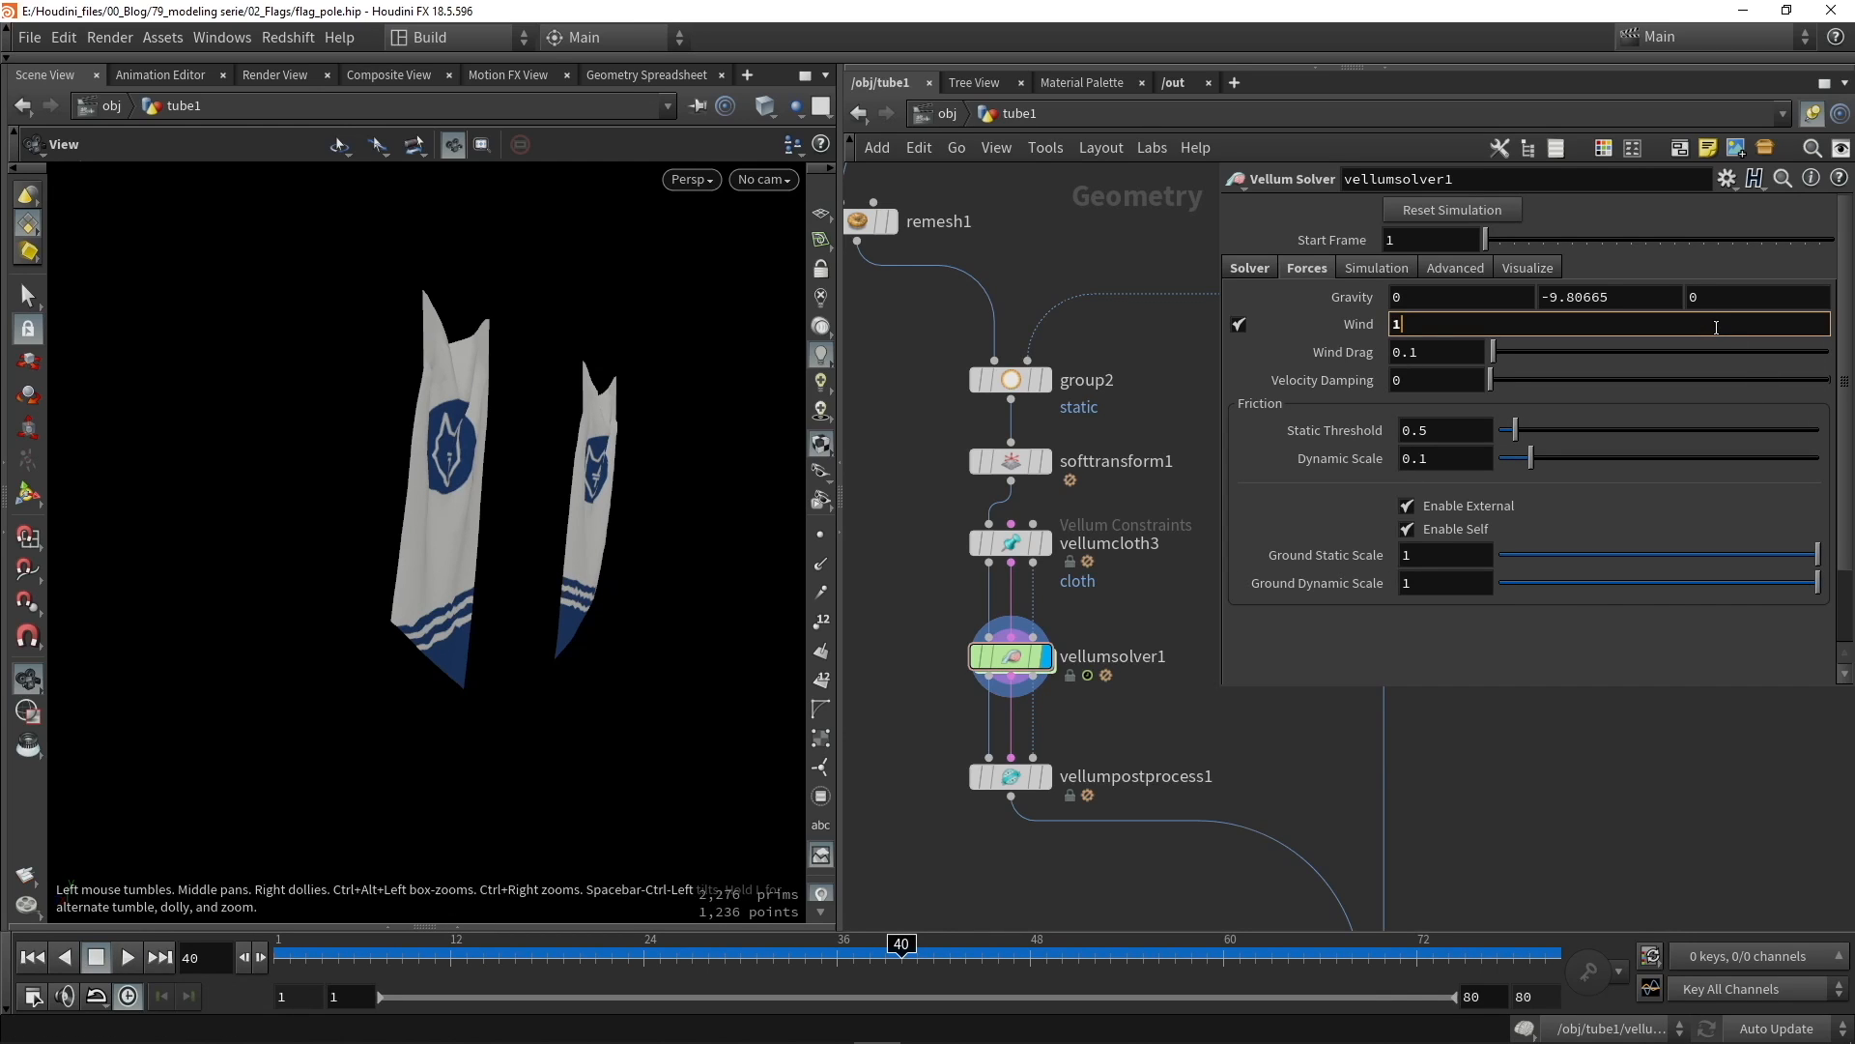
pyautogui.rightClick(1716, 327)
pyautogui.moveTo(1591, 443)
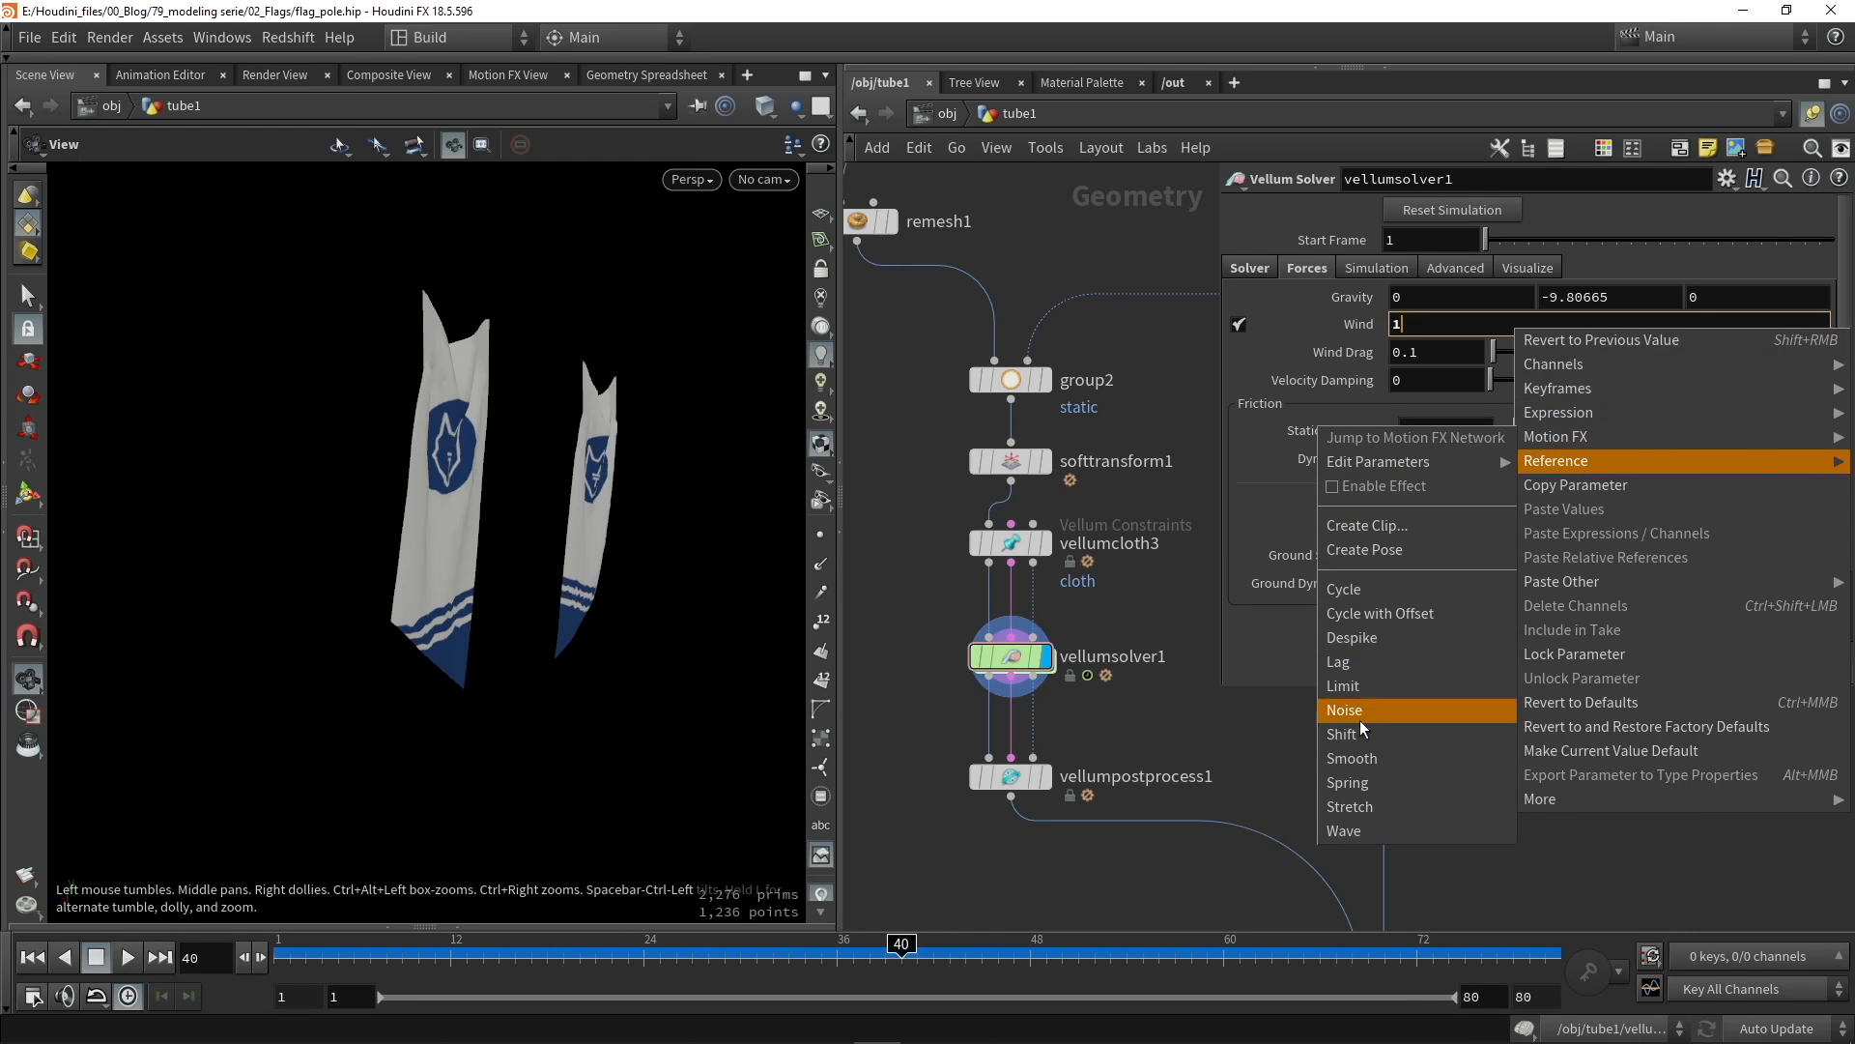
pyautogui.click(1343, 833)
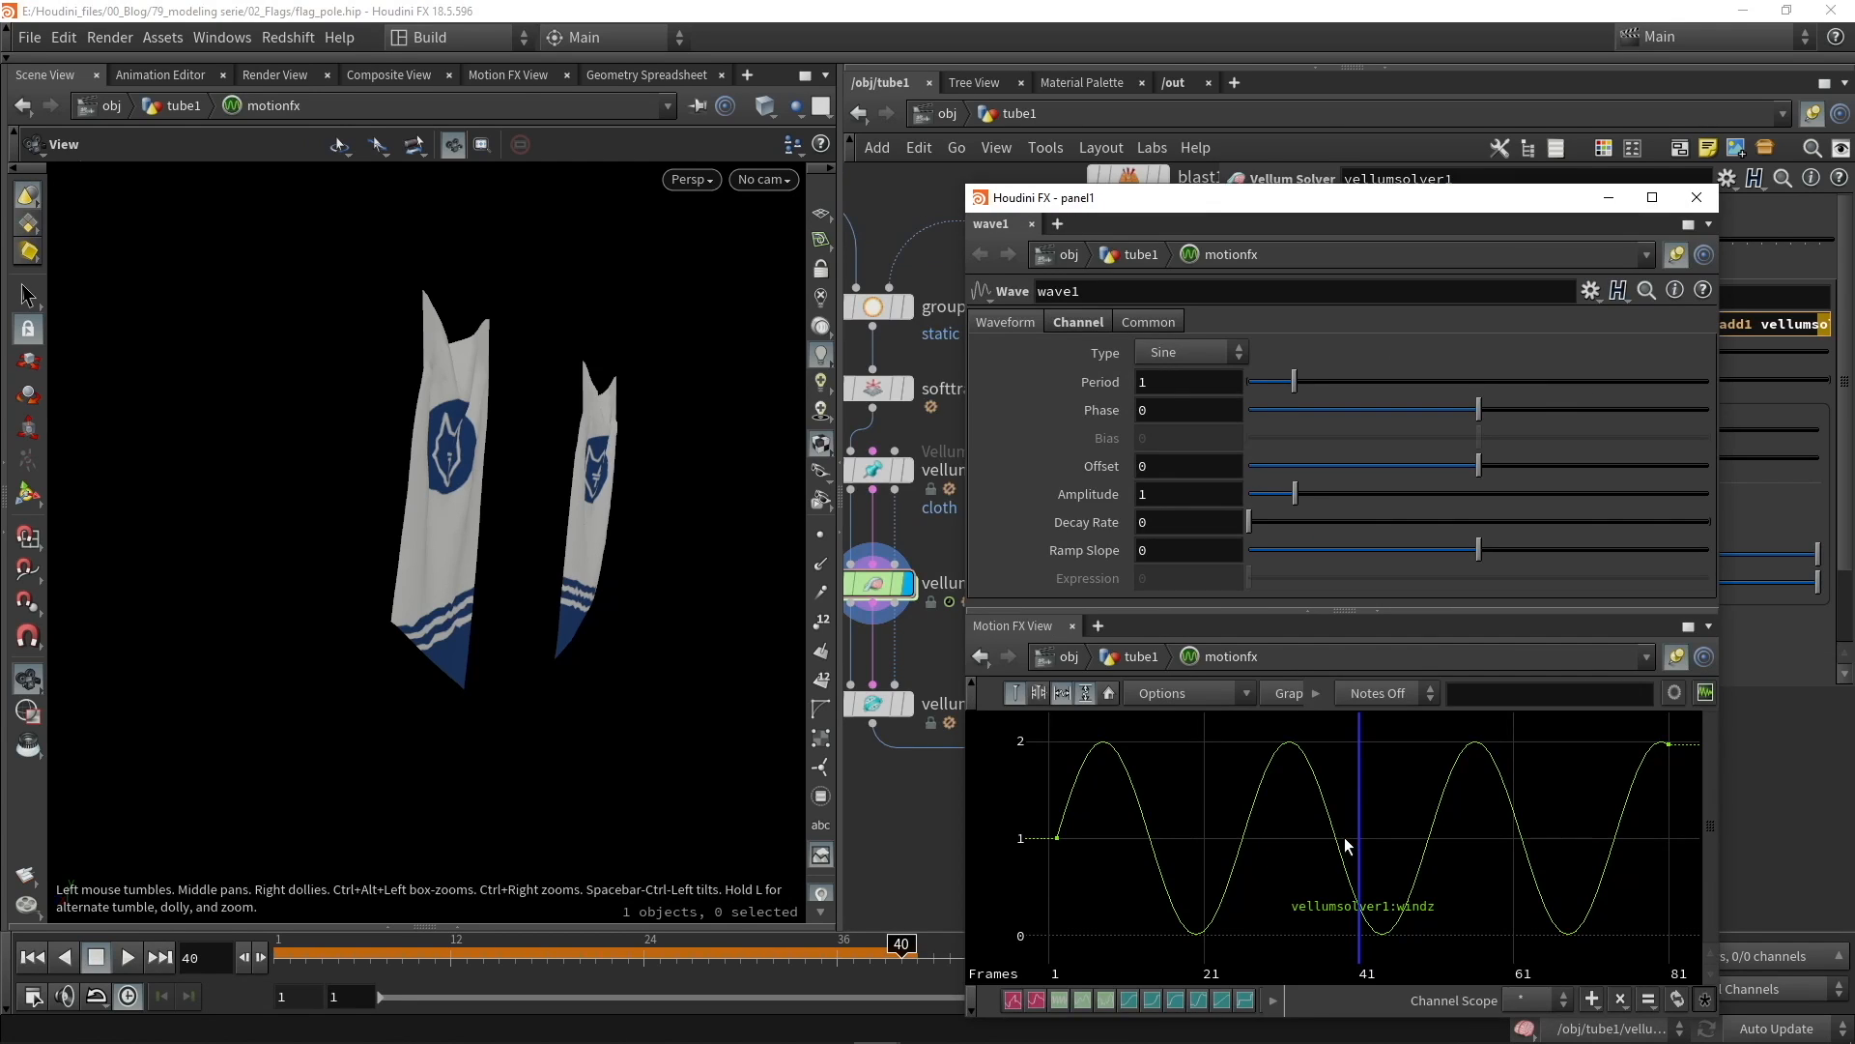
pyautogui.moveTo(1232, 203); pyautogui.dragTo(863, 83)
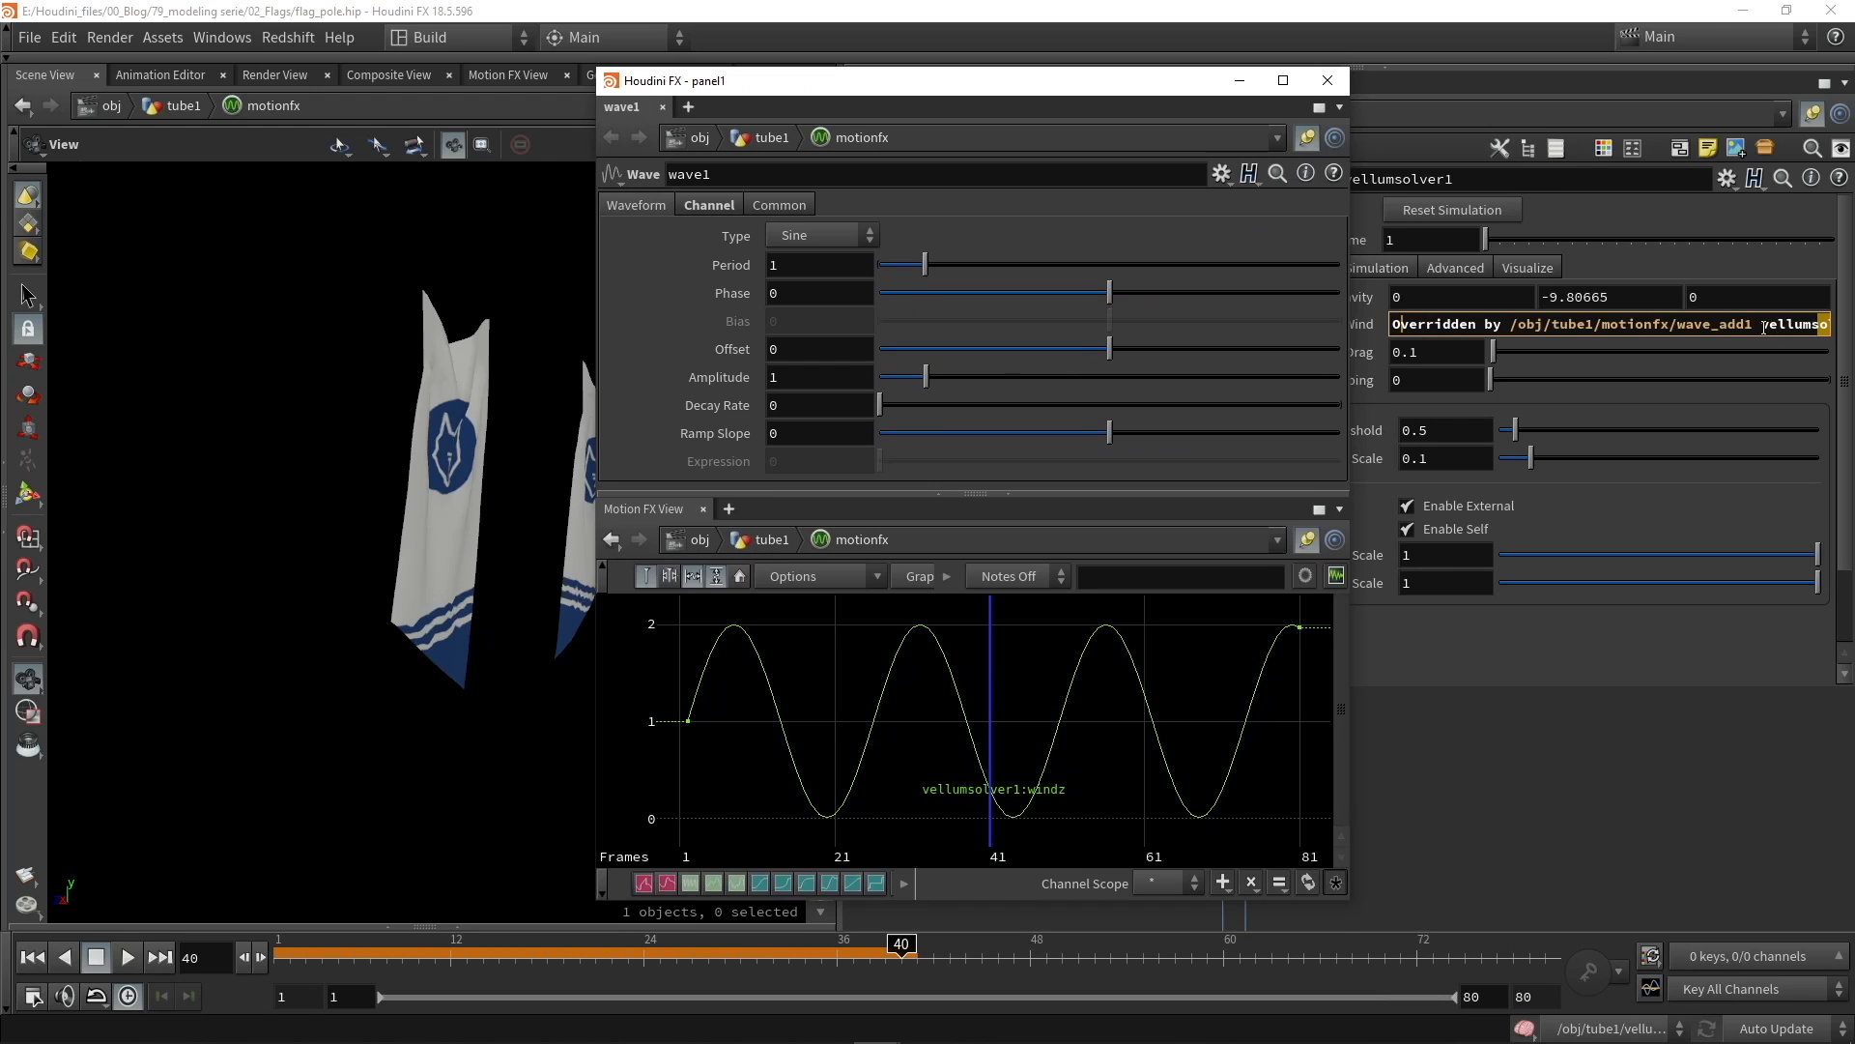
pyautogui.moveTo(1143, 72); pyautogui.dragTo(1610, 57)
# Step: Play the simulation from frame 1 to check the flags under the default wave wind
pyautogui.click(367, 953)
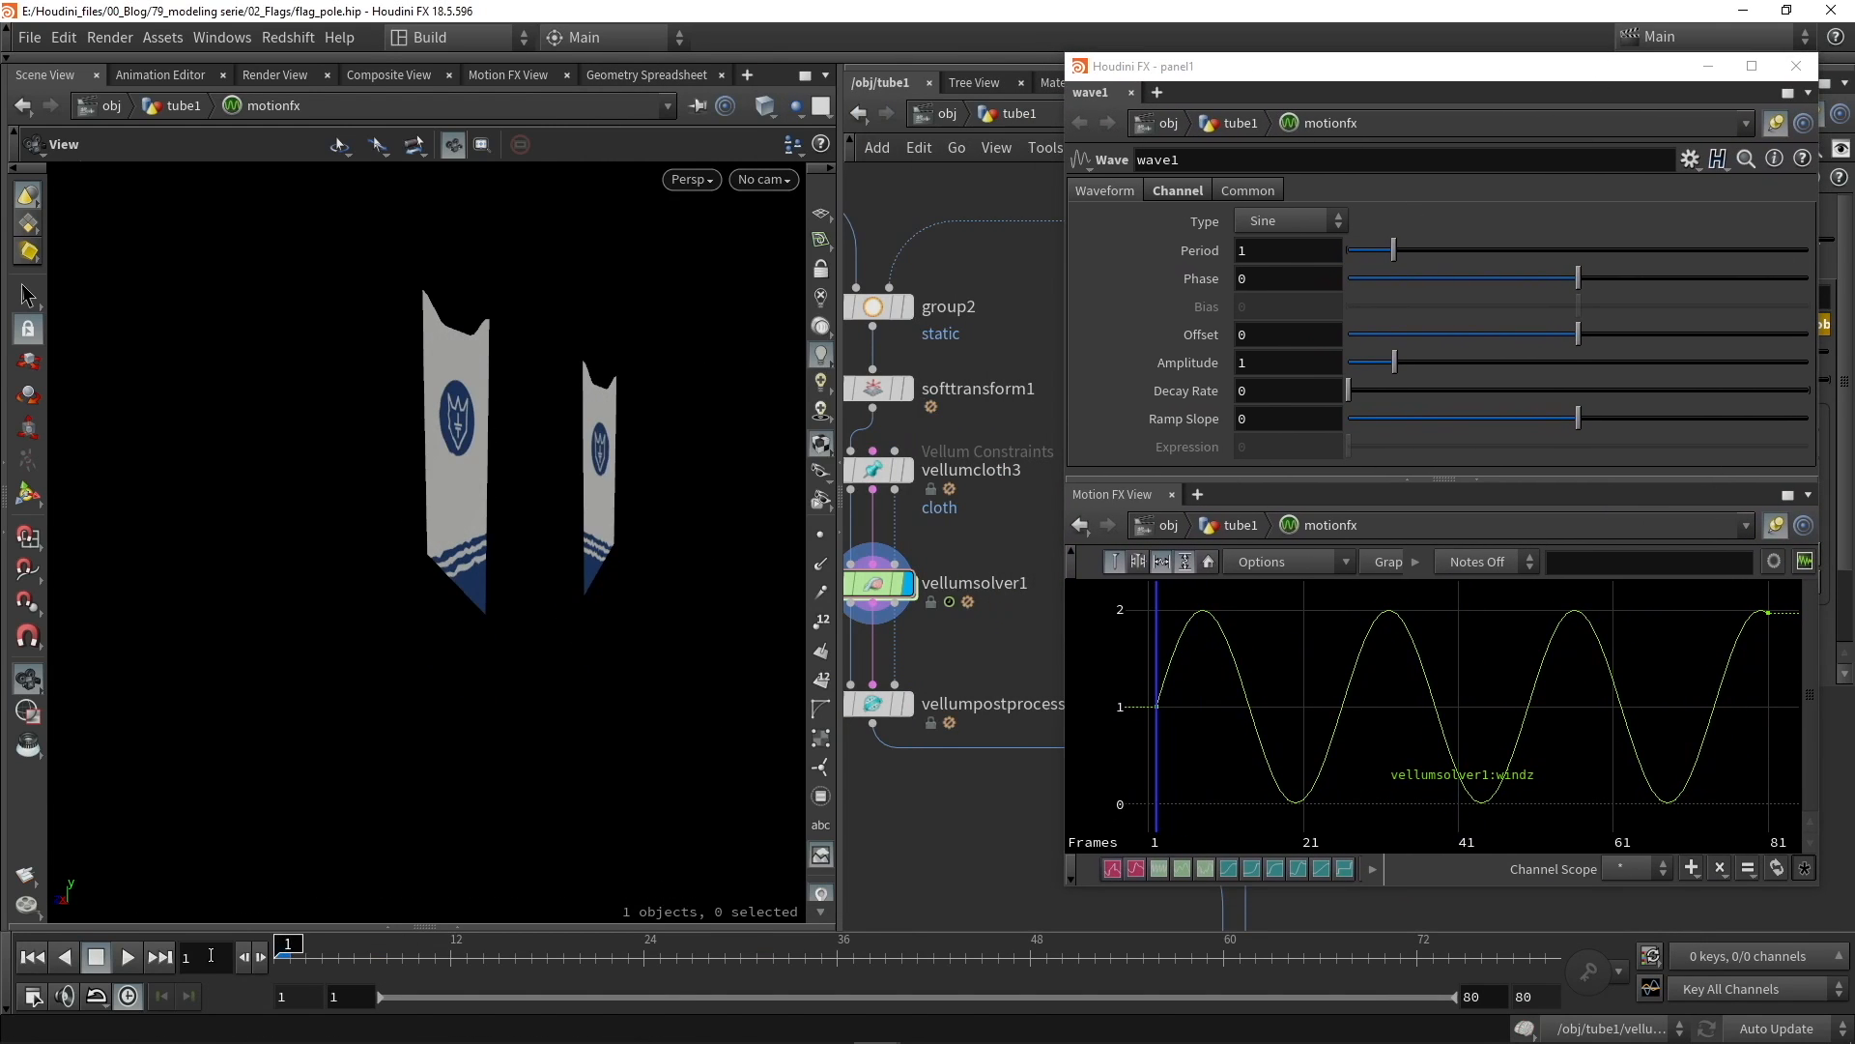
pyautogui.click(127, 956)
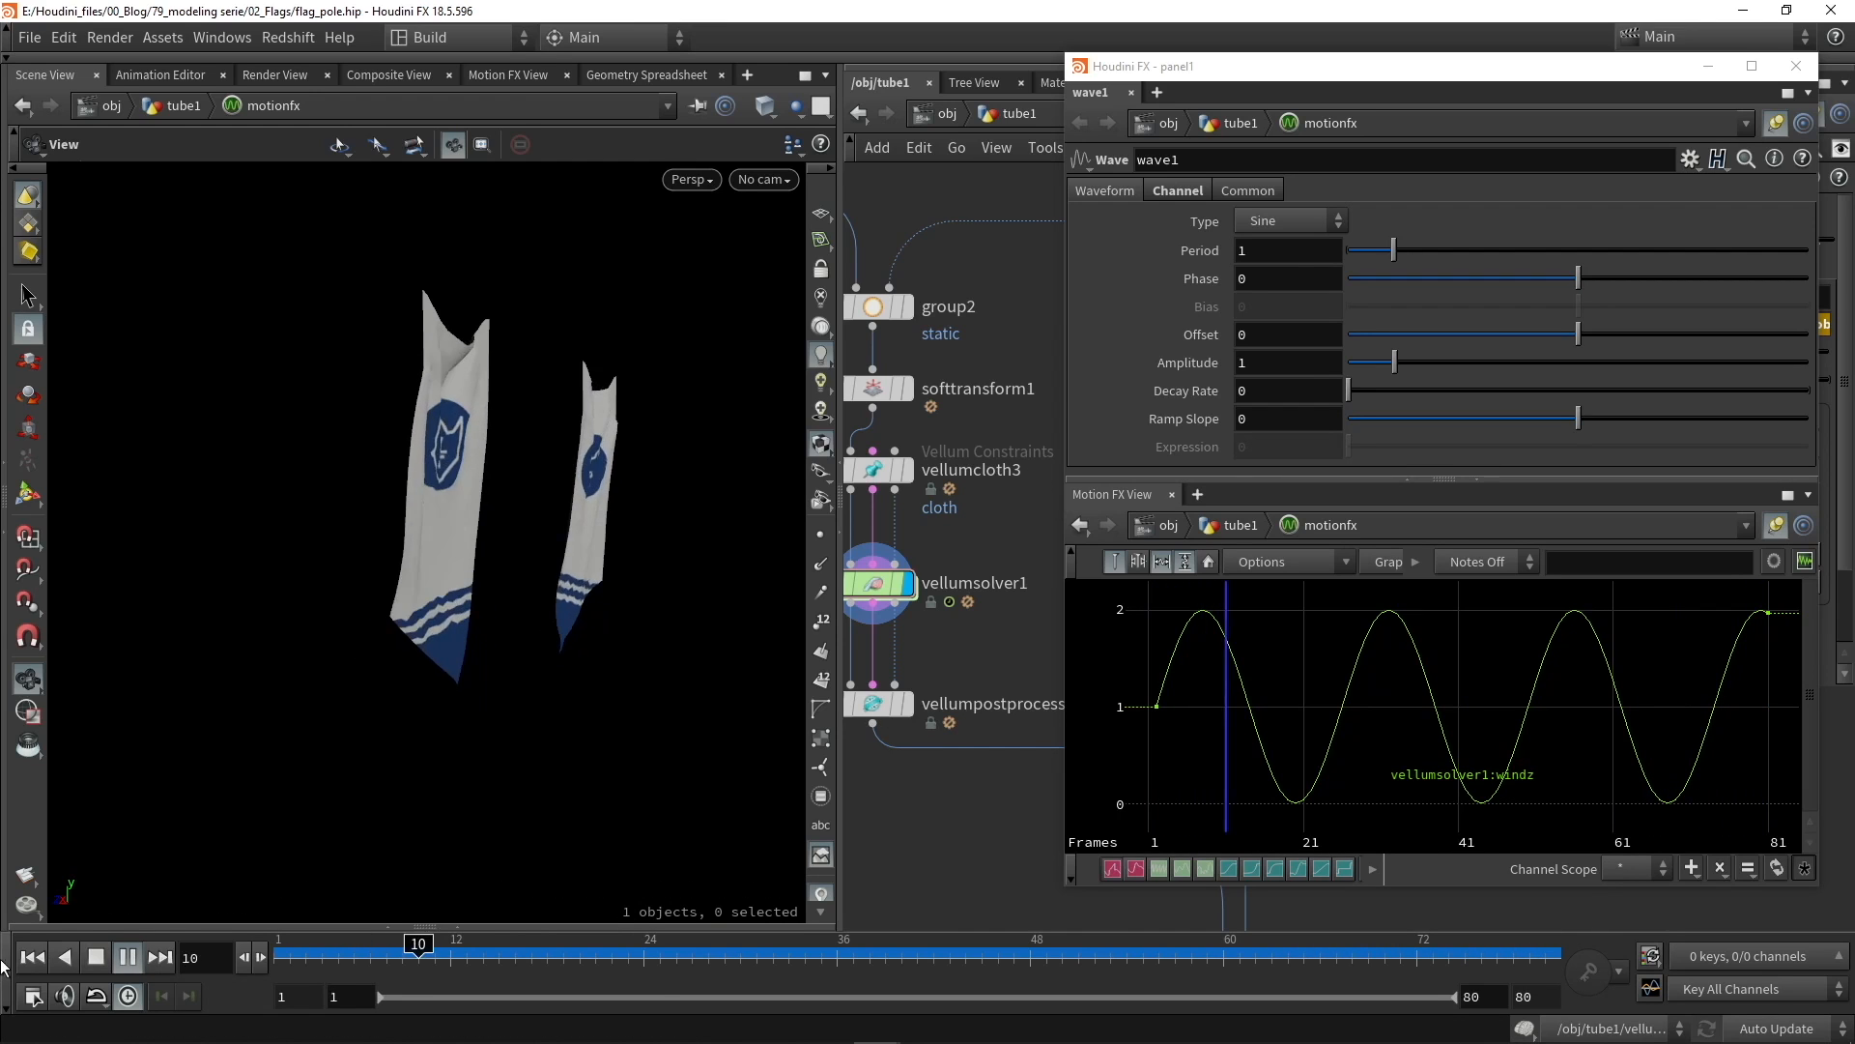
pyautogui.click(127, 957)
# Step: Set the wave effect's period to 2.18, phase to 0.005 and amplitude to 2.13
pyautogui.moveTo(1062, 258); pyautogui.dragTo(734, 261)
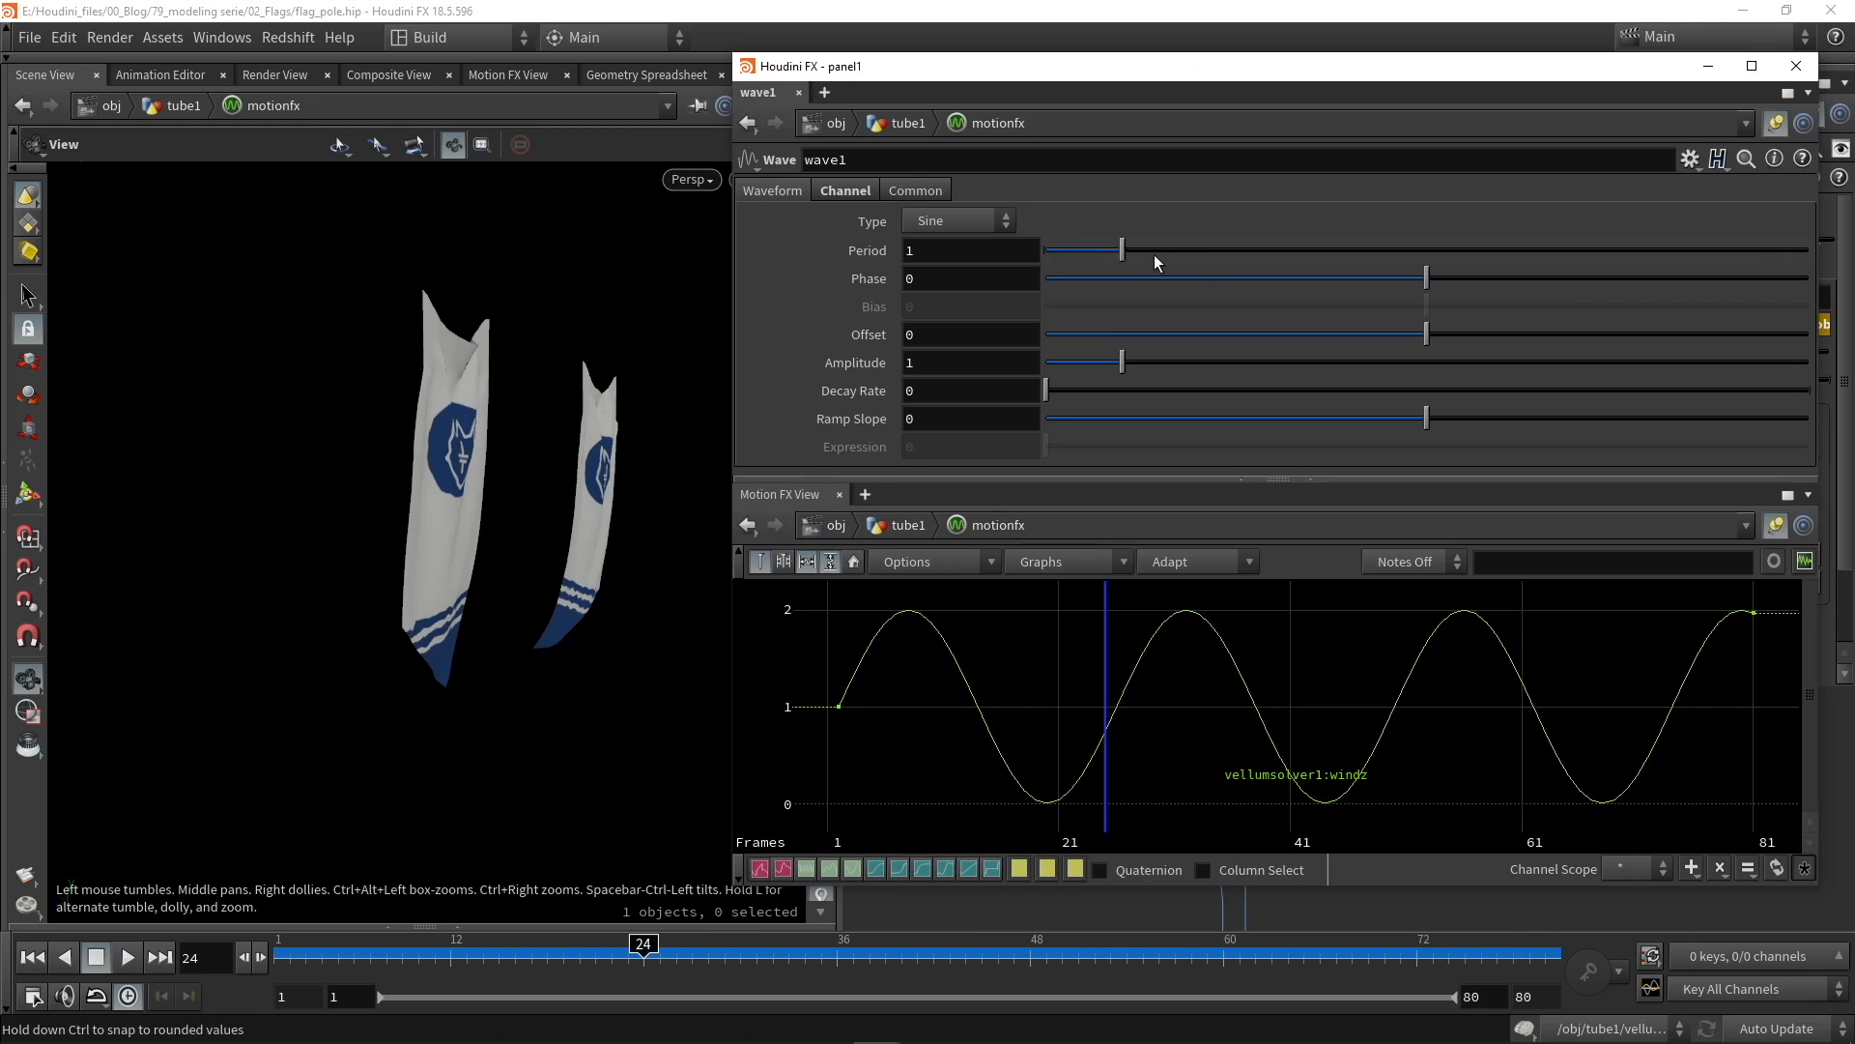
pyautogui.moveTo(1154, 253); pyautogui.dragTo(1211, 274)
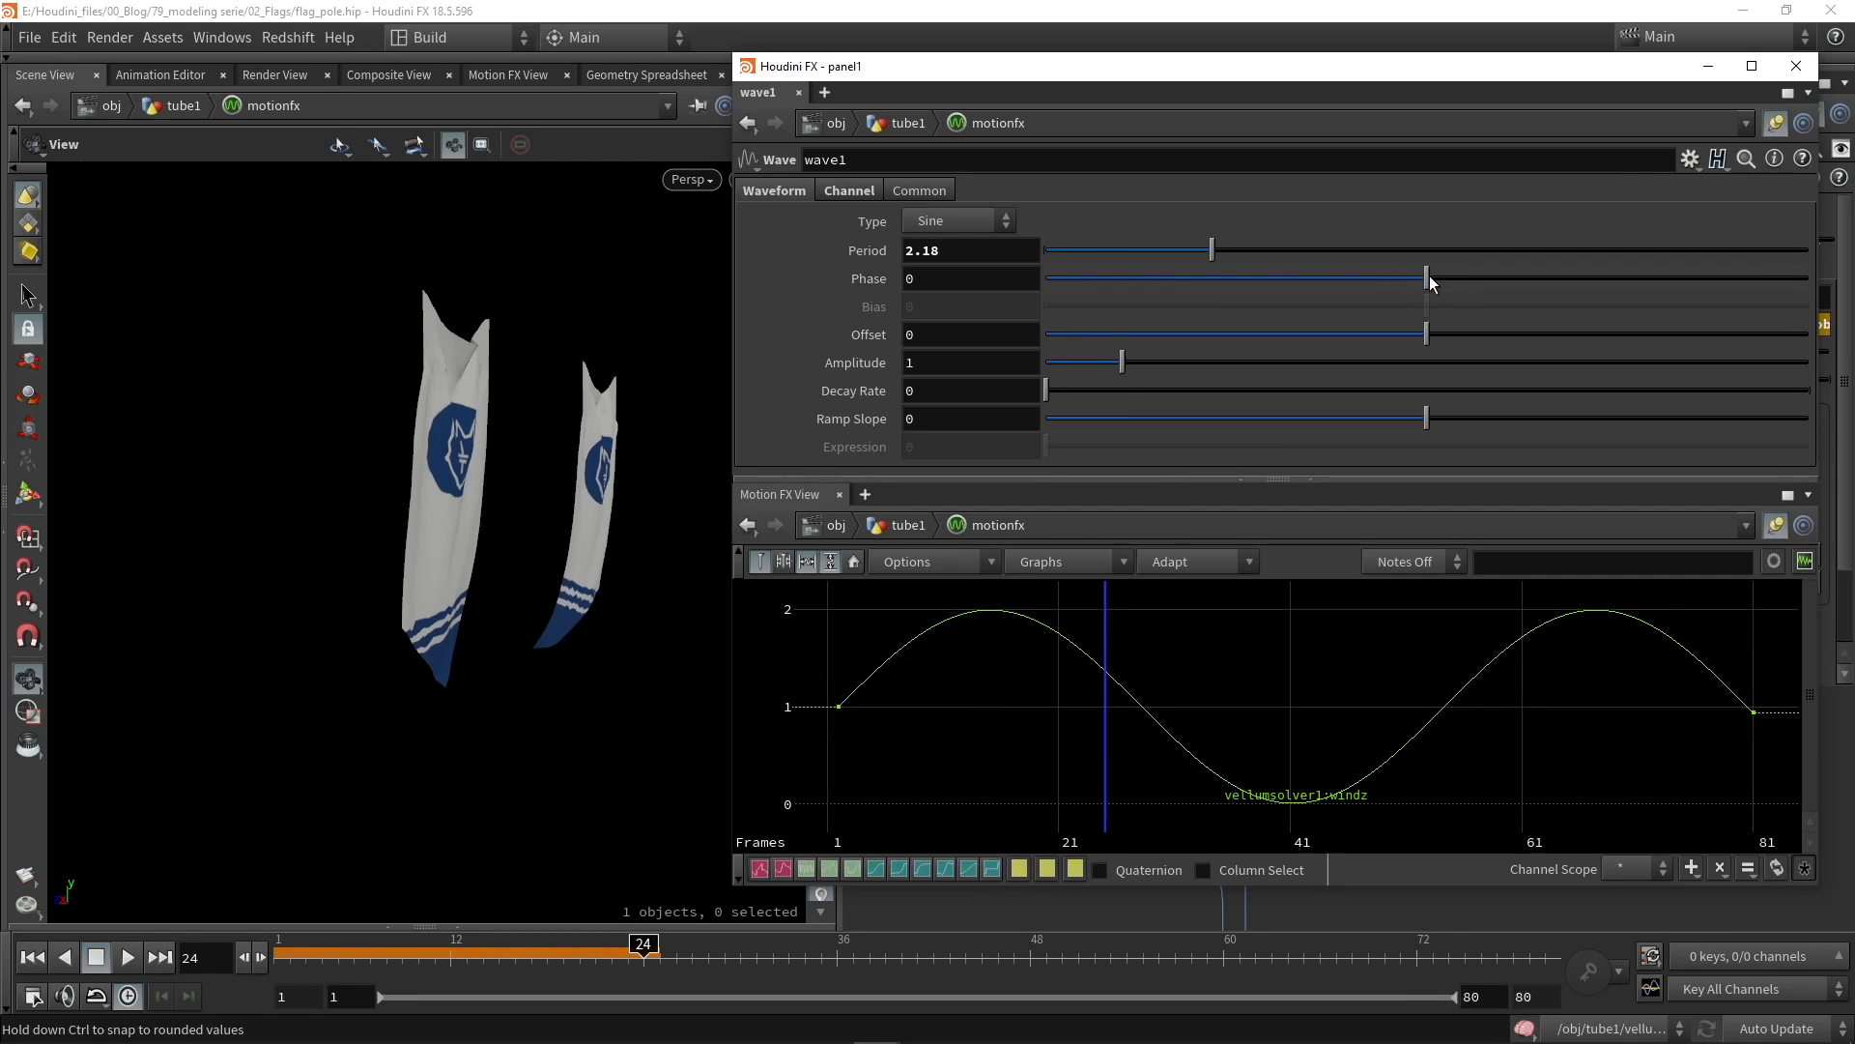
pyautogui.moveTo(1428, 277)
pyautogui.mouseDown()
pyautogui.moveTo(1464, 277)
pyautogui.moveTo(1375, 278)
pyautogui.moveTo(1422, 281)
pyautogui.mouseUp()
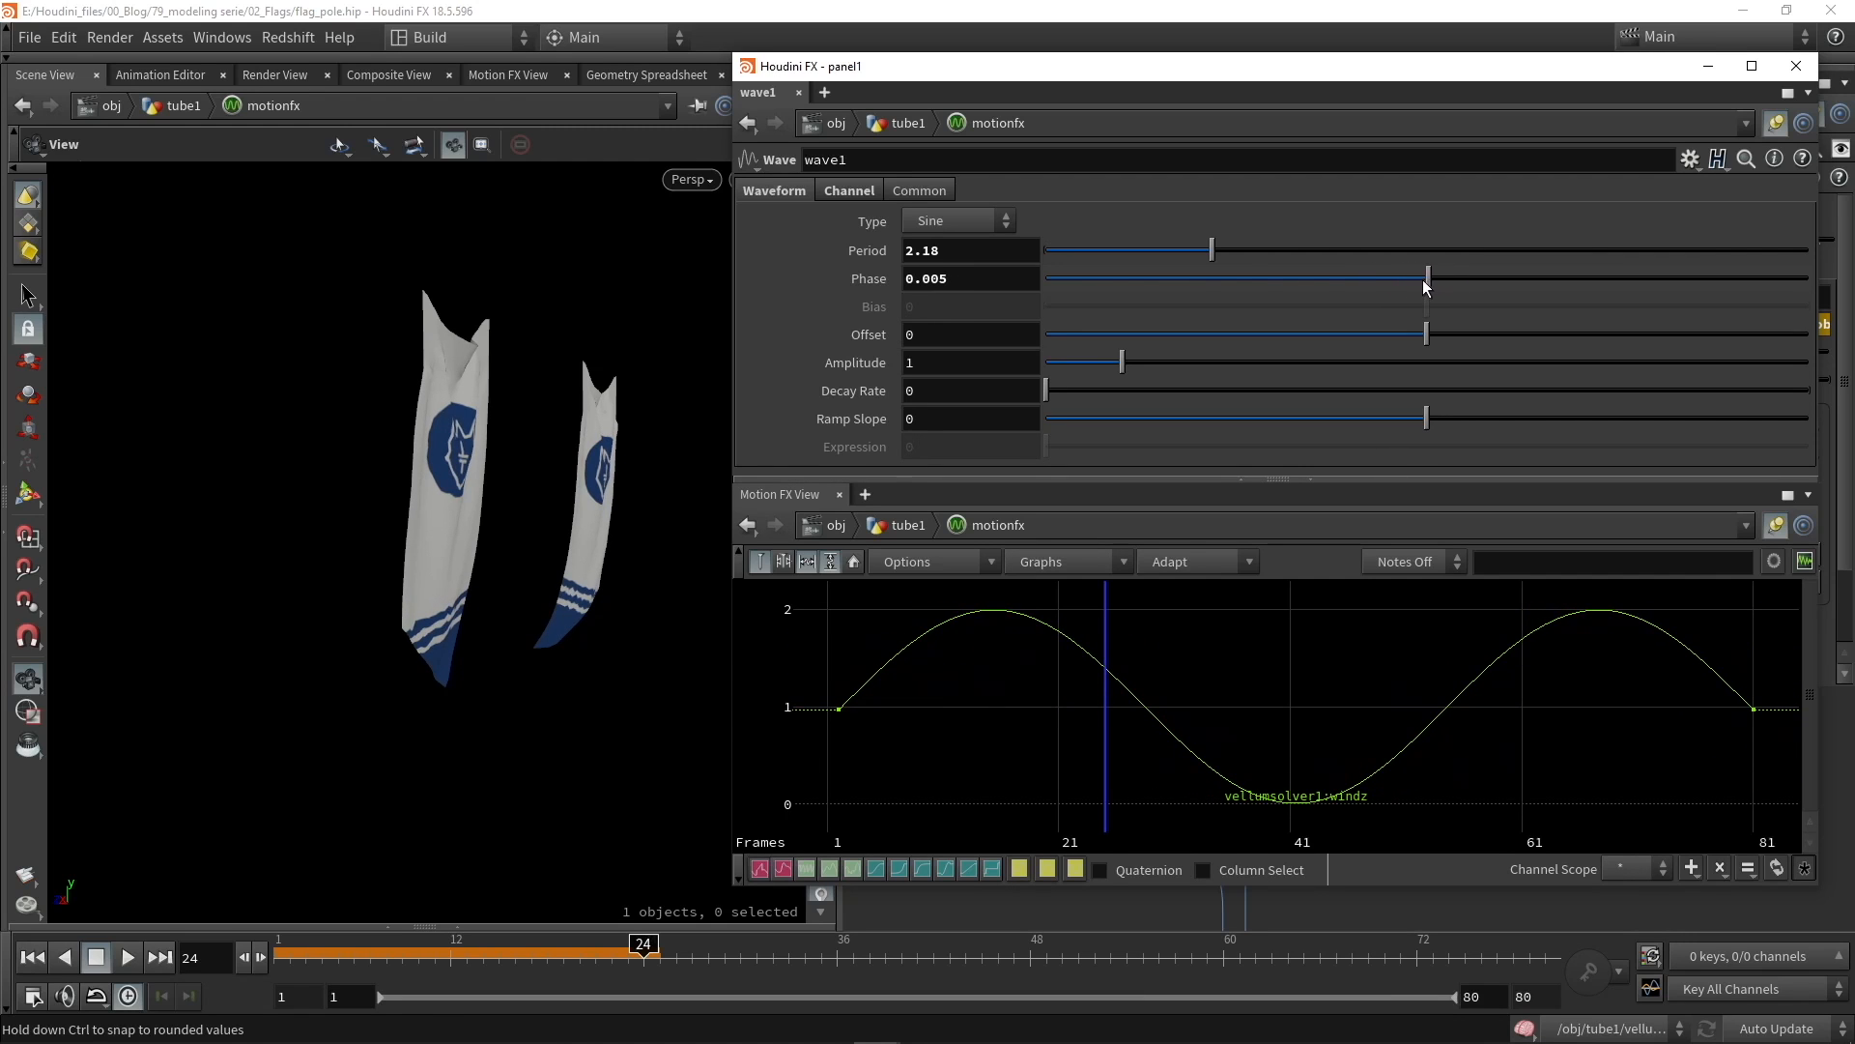
pyautogui.moveTo(1137, 365); pyautogui.dragTo(1208, 365)
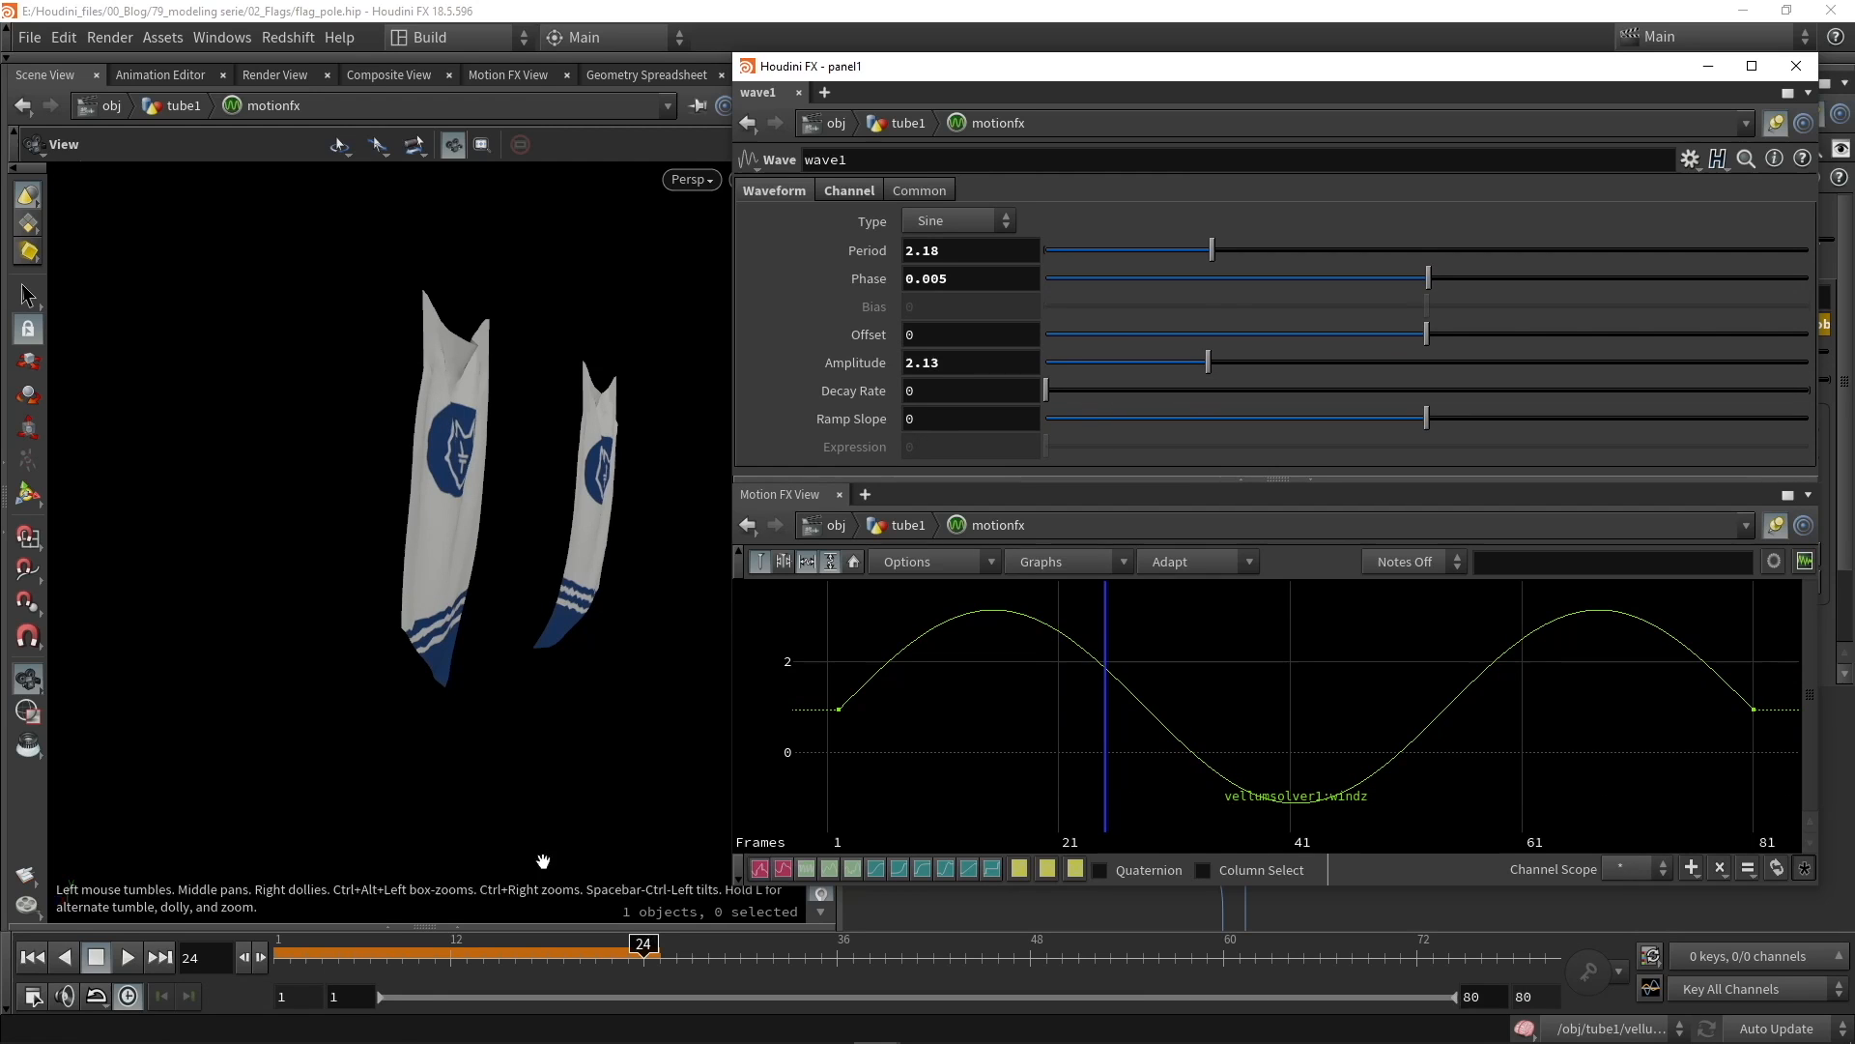
# Step: Replay the simulation from the first frame with the adjusted wave and close the wave settings window
pyautogui.click(32, 957)
pyautogui.click(127, 956)
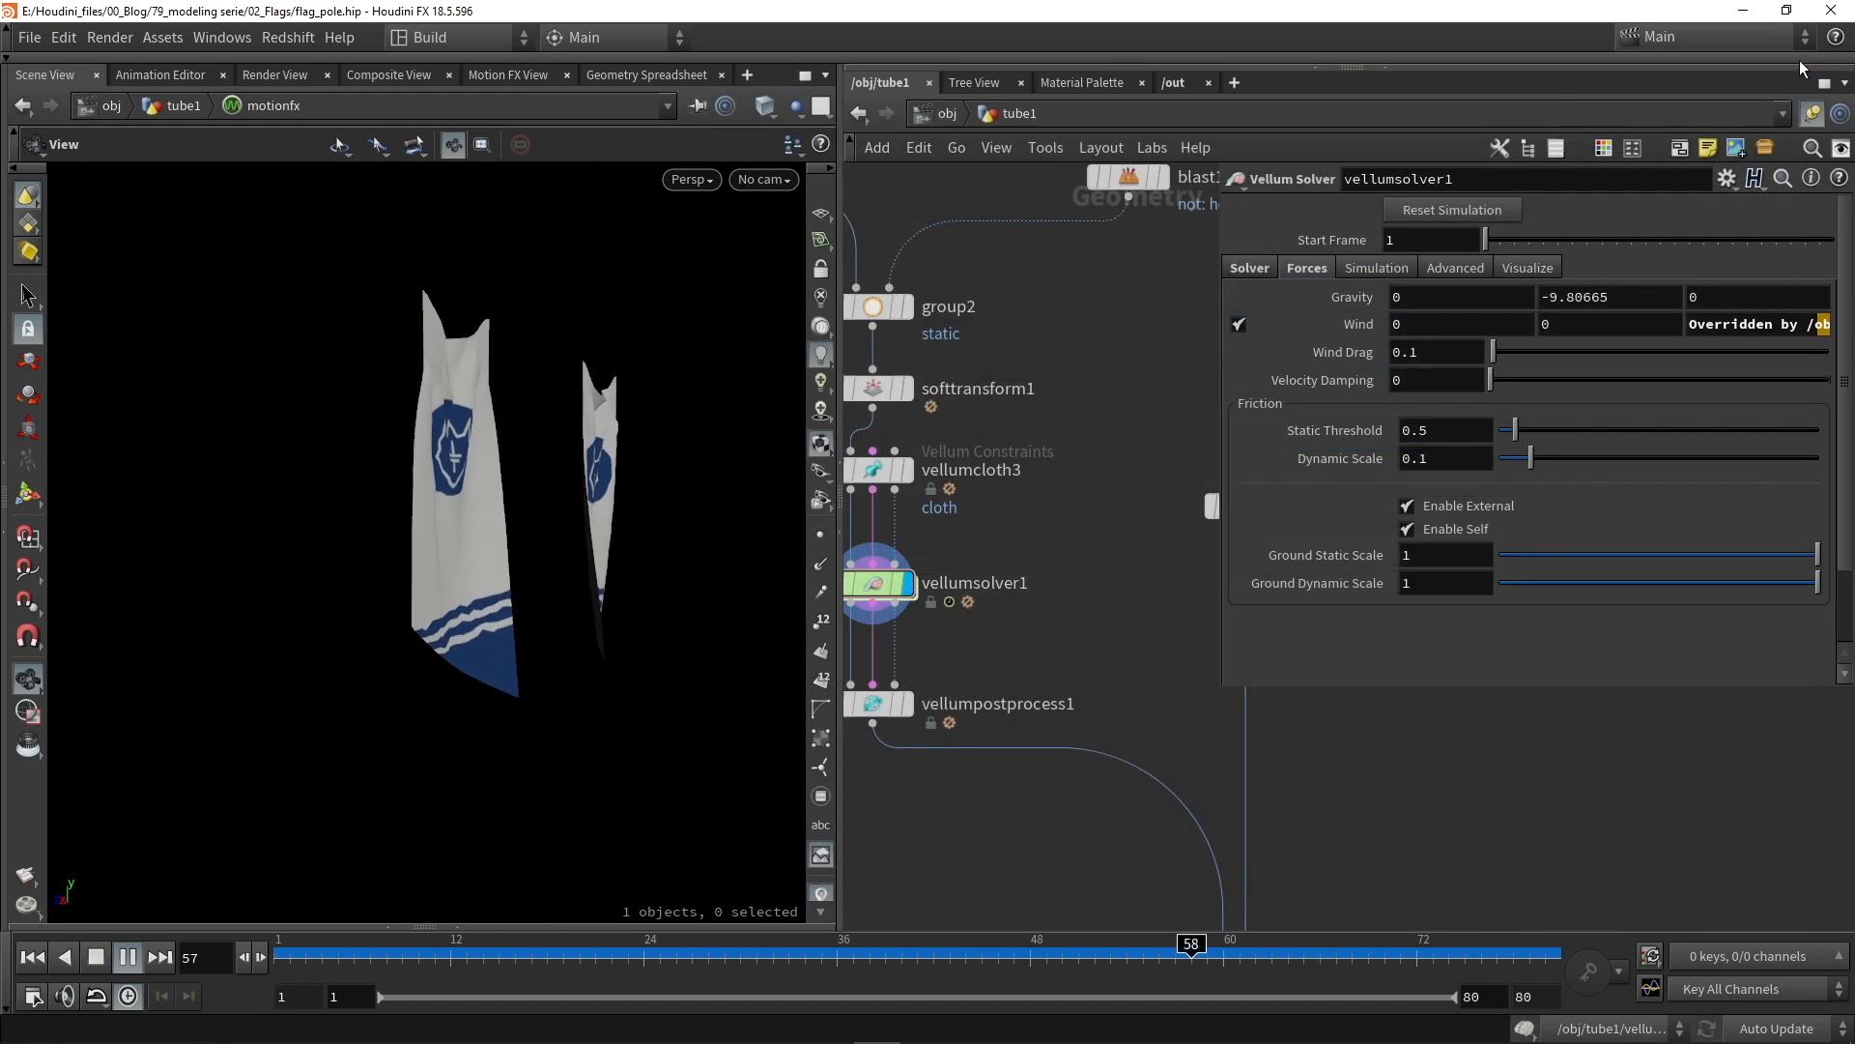
pyautogui.click(1796, 65)
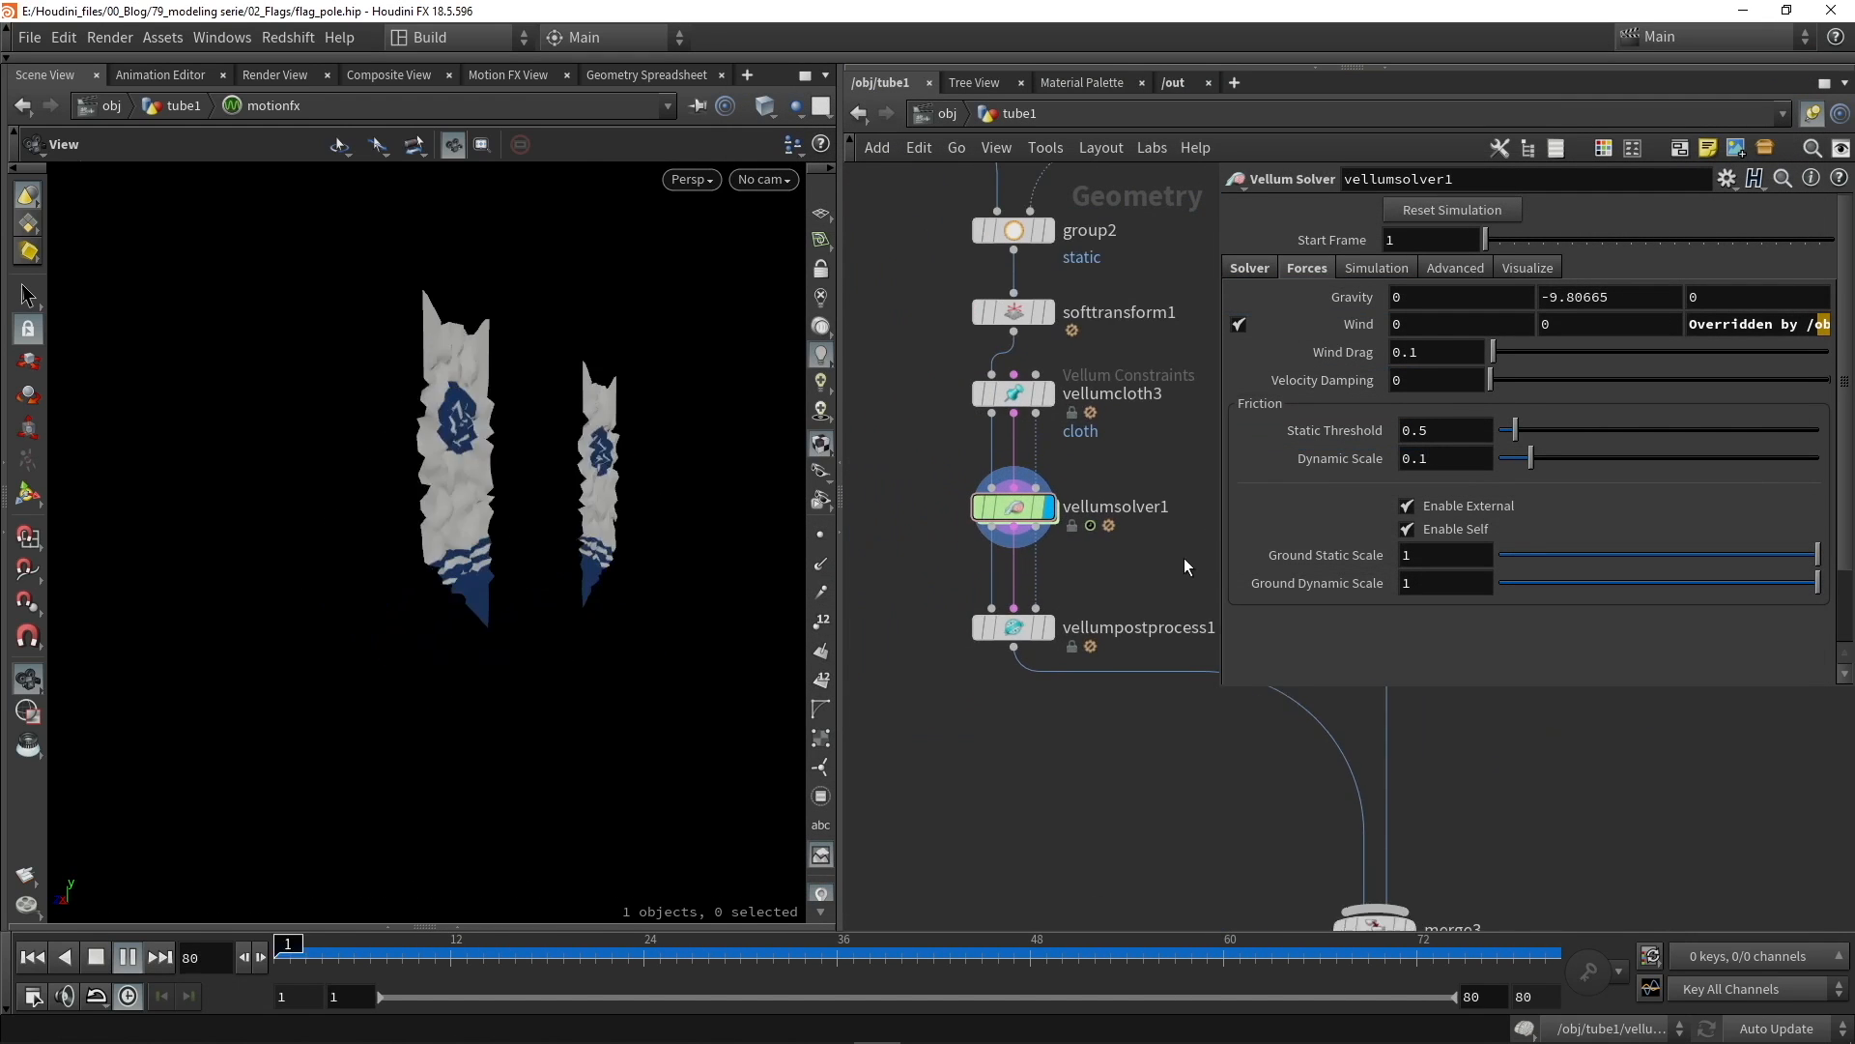
pyautogui.scroll(-2, 1179, 559)
pyautogui.moveTo(1179, 560); pyautogui.dragTo(1121, 570, button='middle')
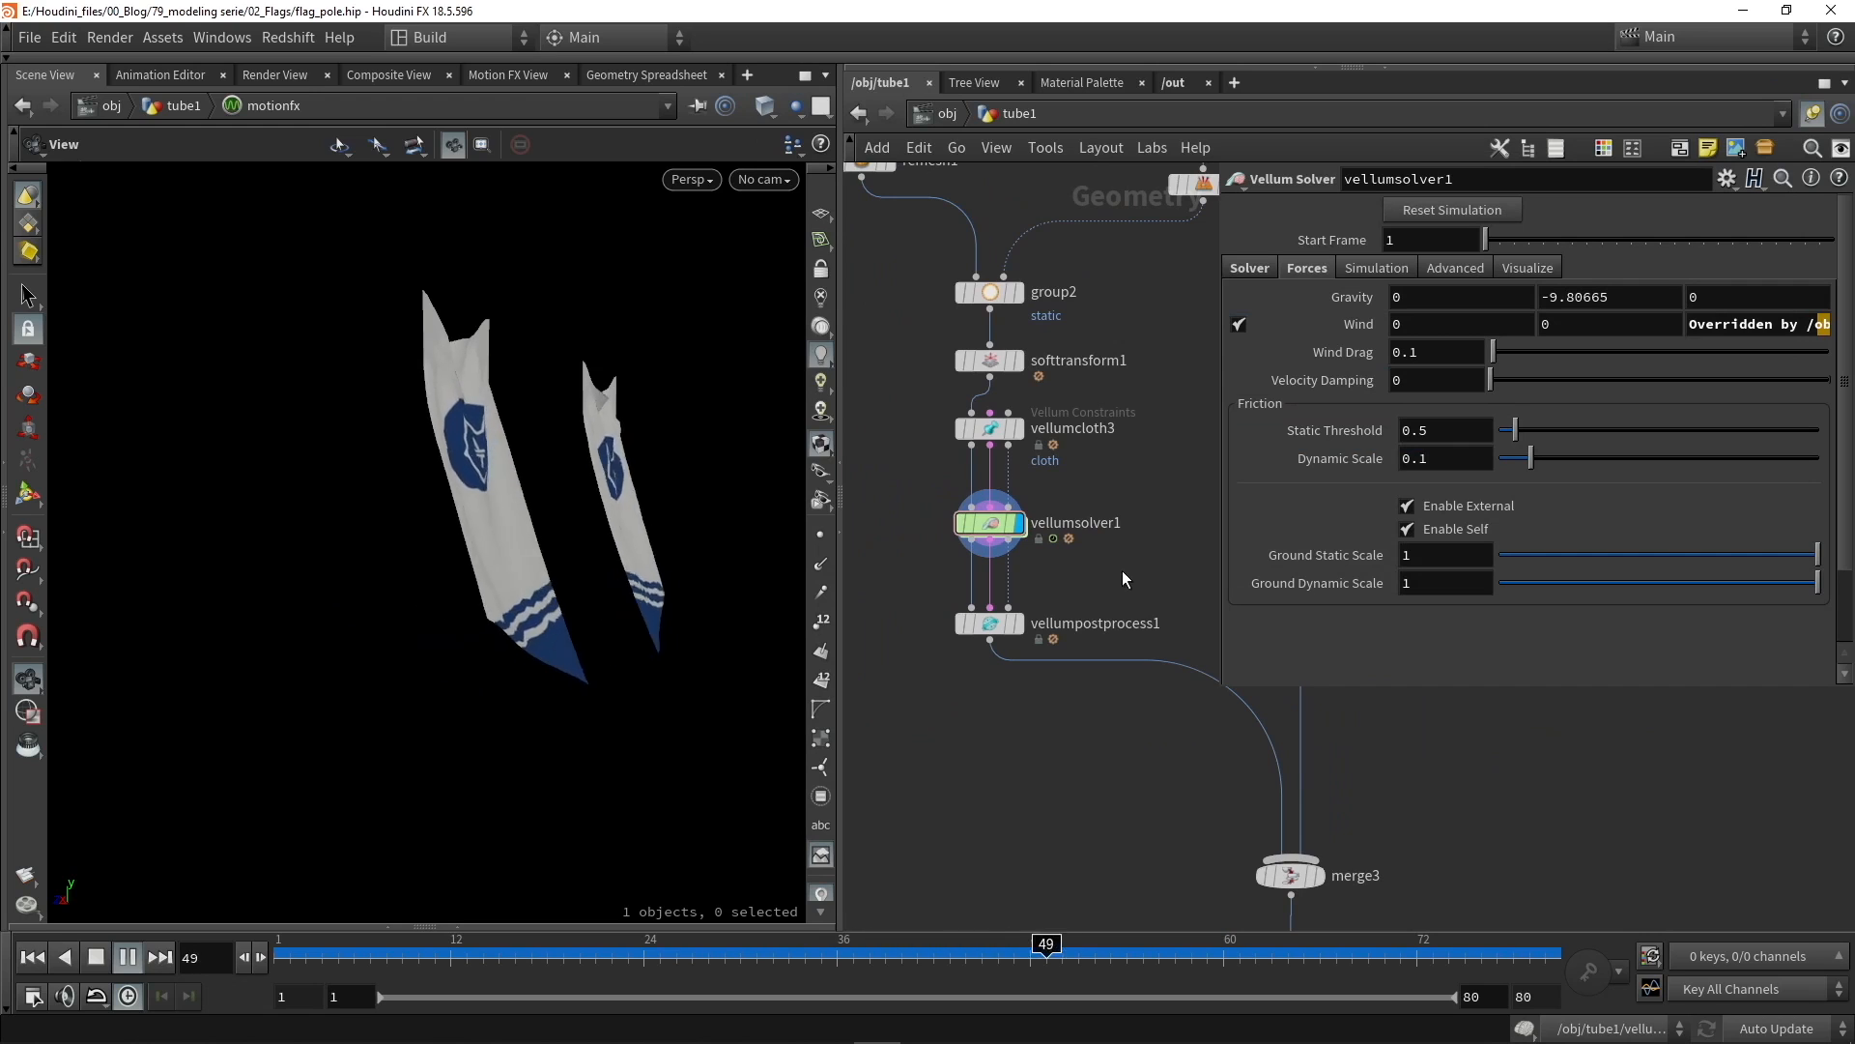
pyautogui.click(130, 955)
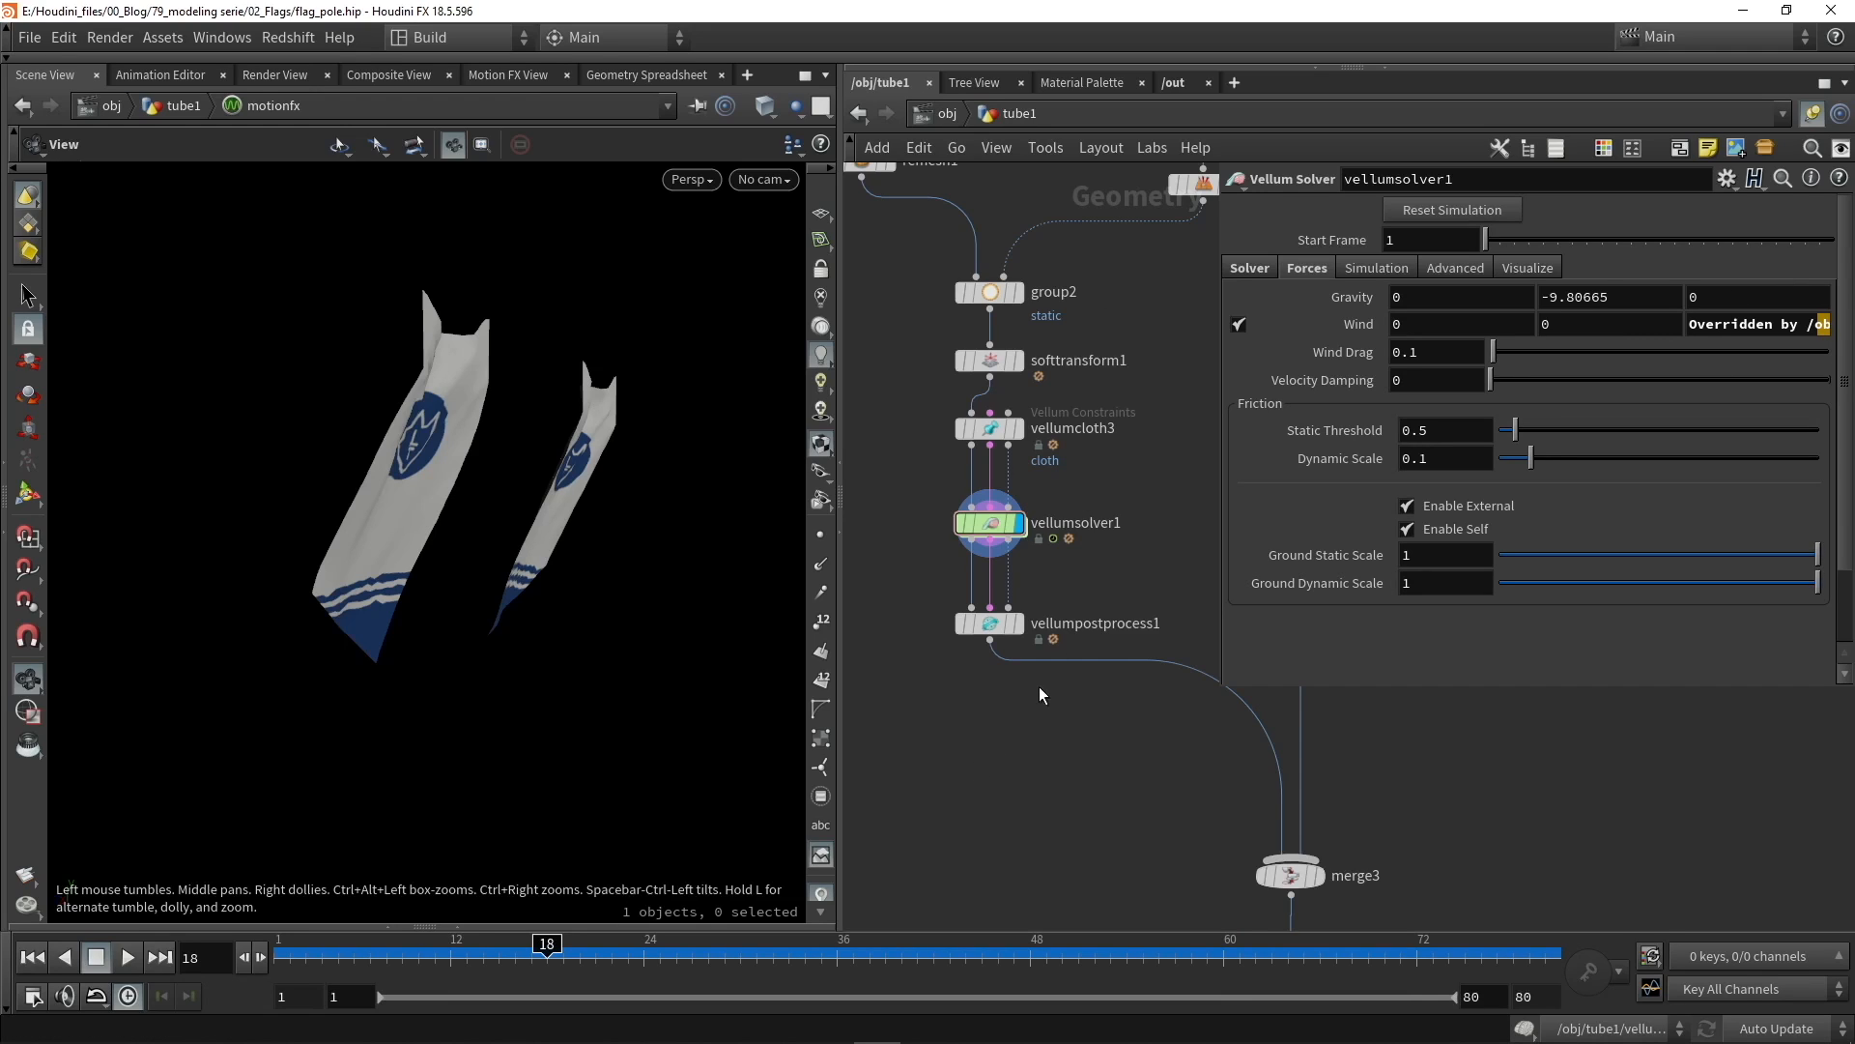
# Step: Move the motionfx CHOP network node beside vellumsolver1 in the network
pyautogui.moveTo(1067, 757); pyautogui.dragTo(1013, 535, button='middle')
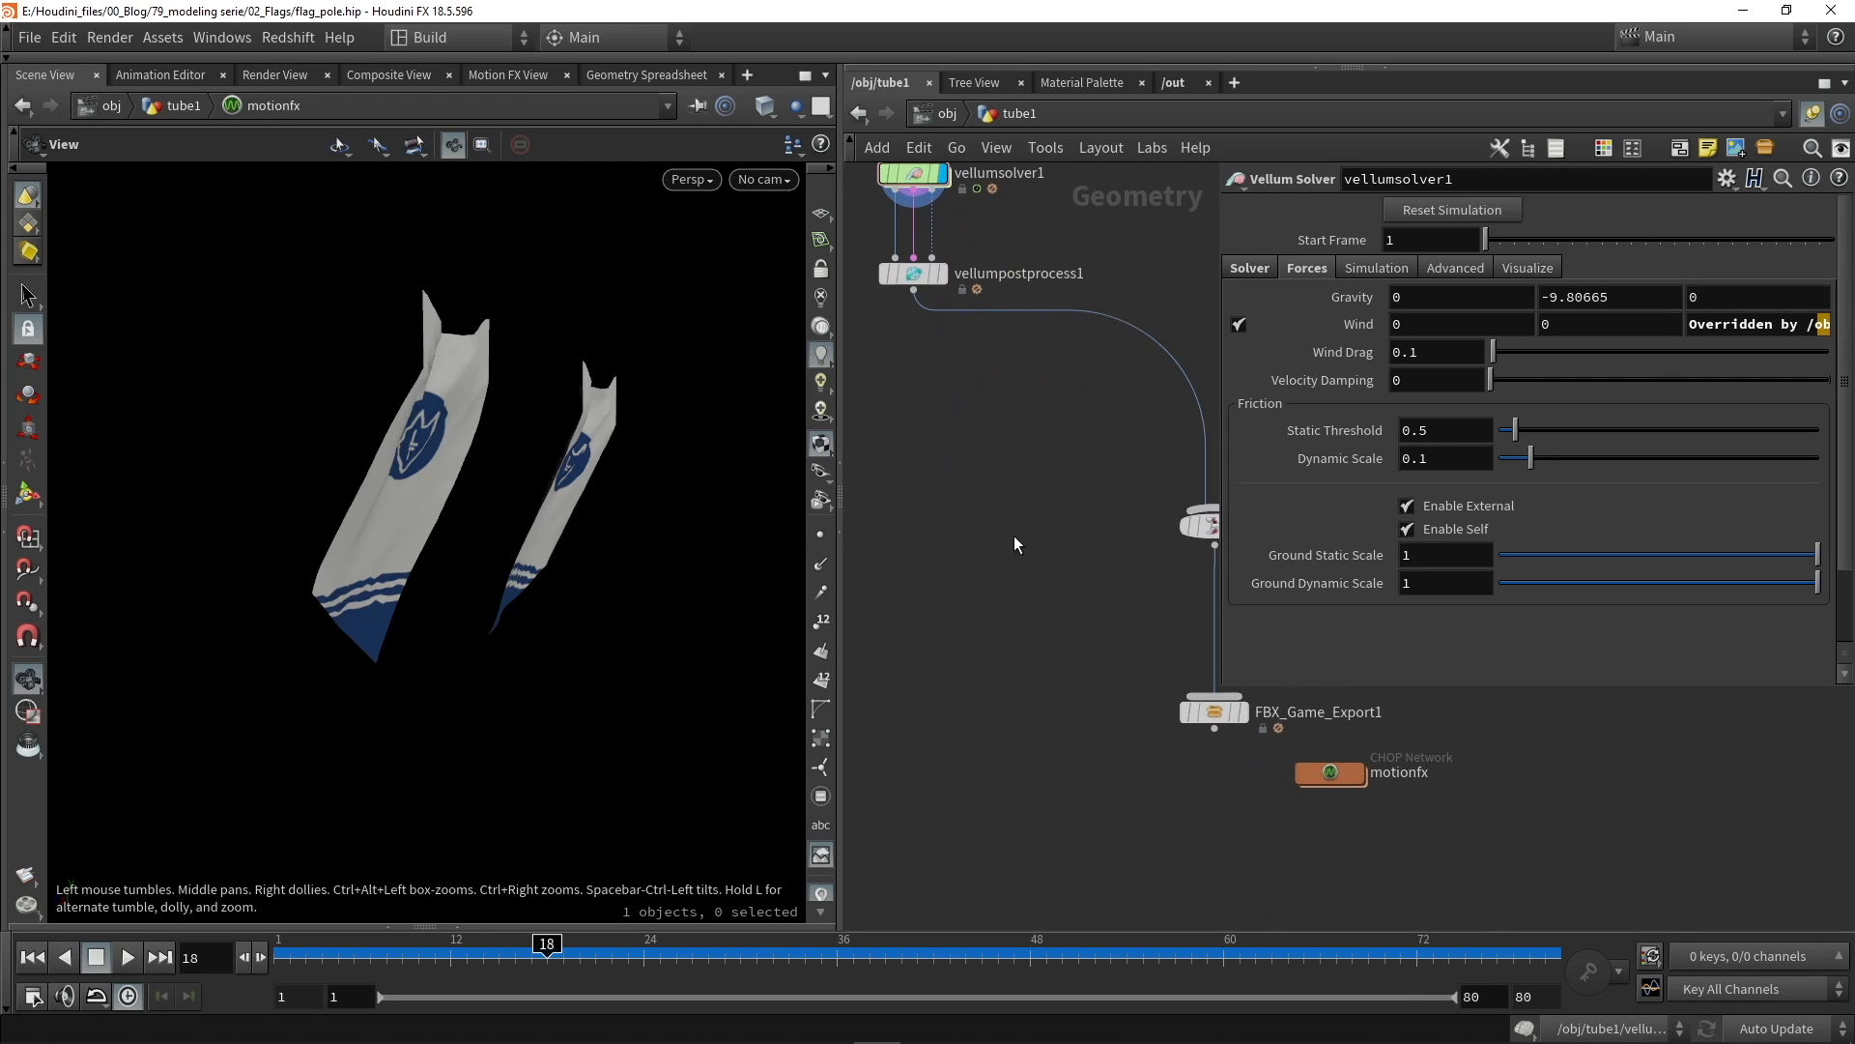
pyautogui.moveTo(1330, 786); pyautogui.dragTo(959, 437)
pyautogui.moveTo(960, 437); pyautogui.dragTo(1042, 719, button='middle')
pyautogui.moveTo(1030, 706); pyautogui.dragTo(1117, 477)
pyautogui.moveTo(1179, 495); pyautogui.dragTo(1109, 506, button='middle')
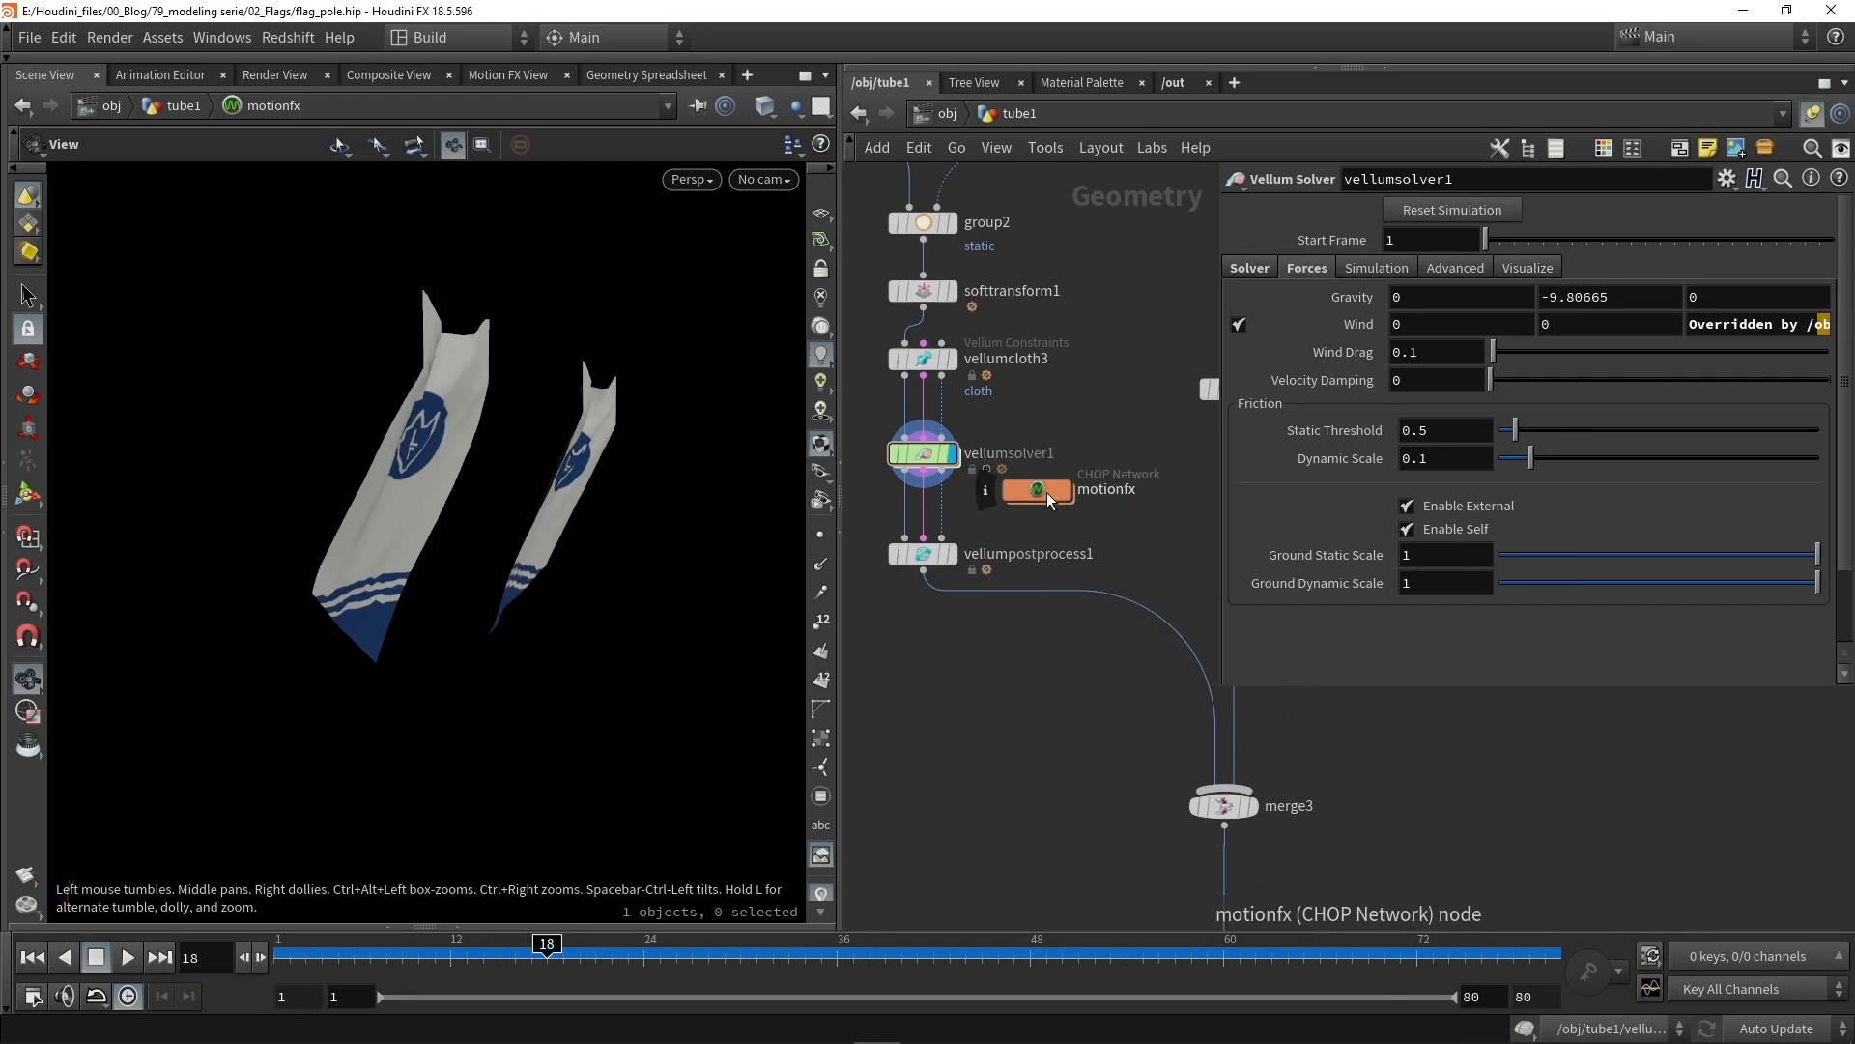
pyautogui.moveTo(1046, 491)
pyautogui.mouseDown()
pyautogui.moveTo(1093, 493)
pyautogui.moveTo(1034, 500)
pyautogui.mouseUp()
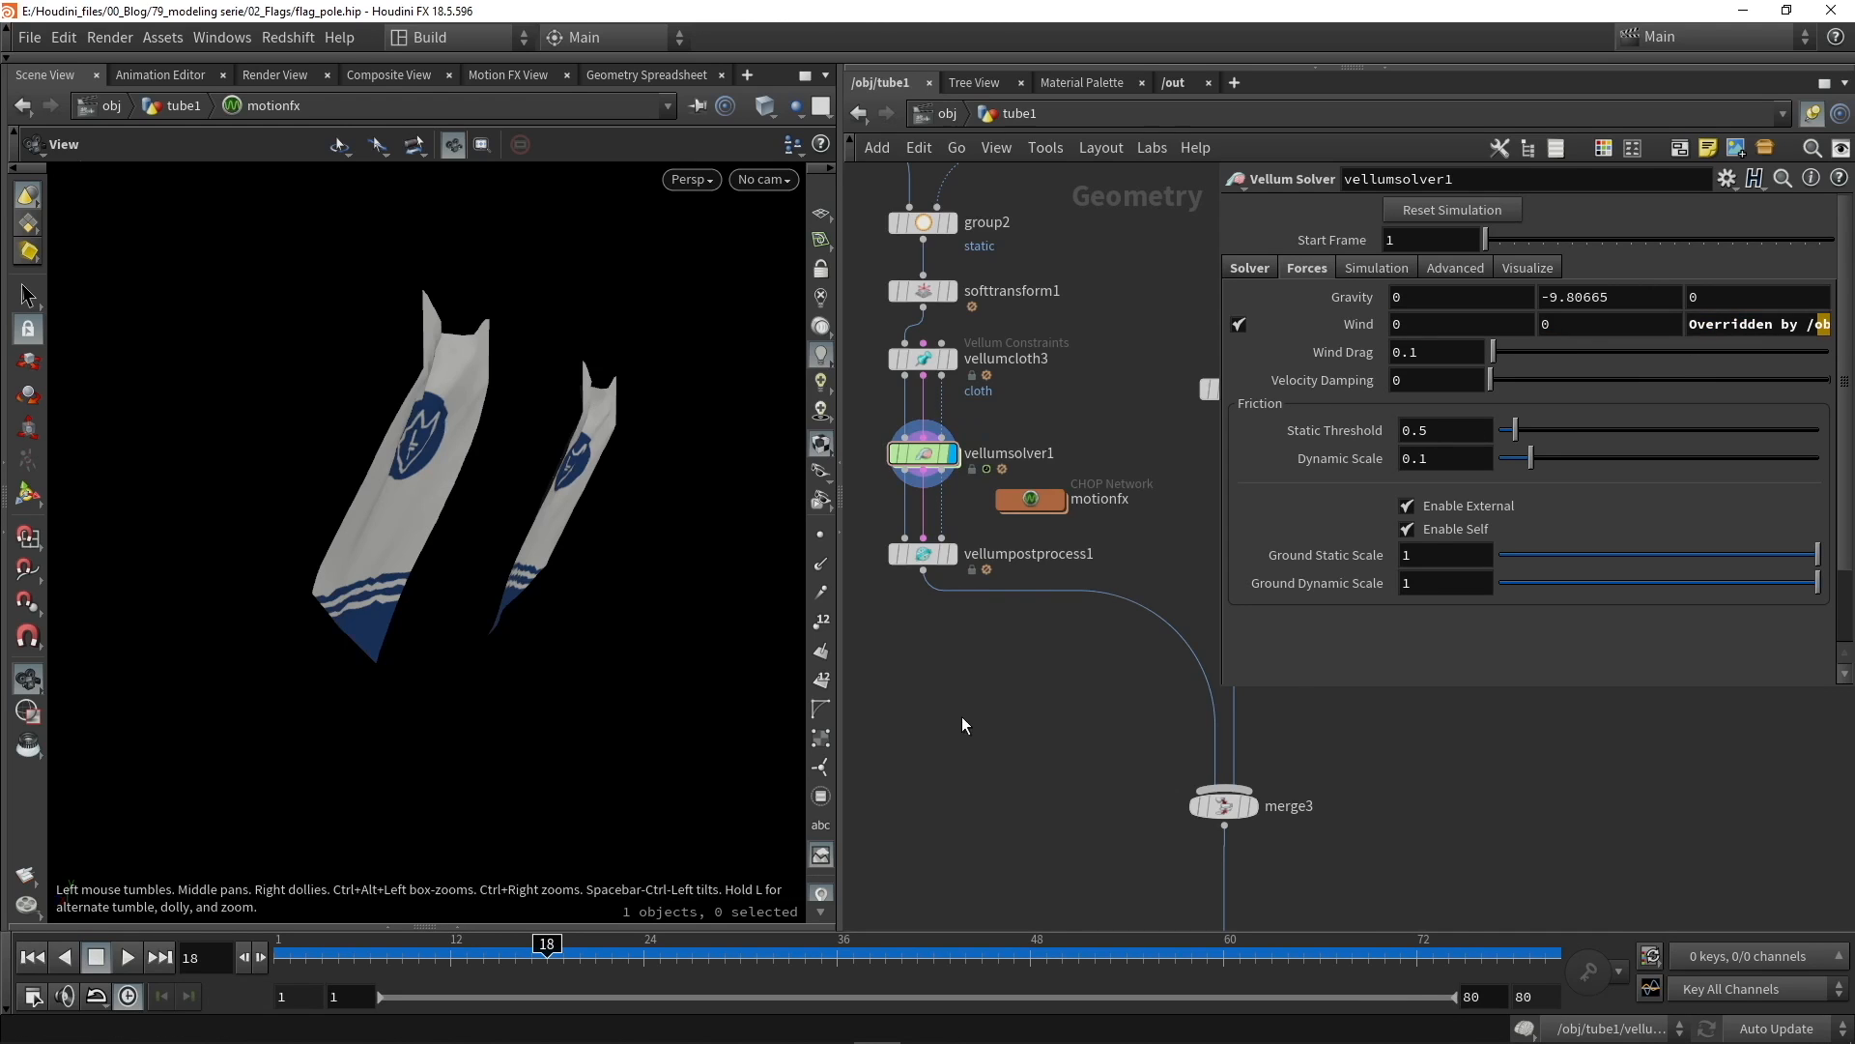
# Step: Display and select the vellumpostprocess1 node and inspect the flags from the front
pyautogui.moveTo(960, 716); pyautogui.dragTo(1055, 649, button='middle')
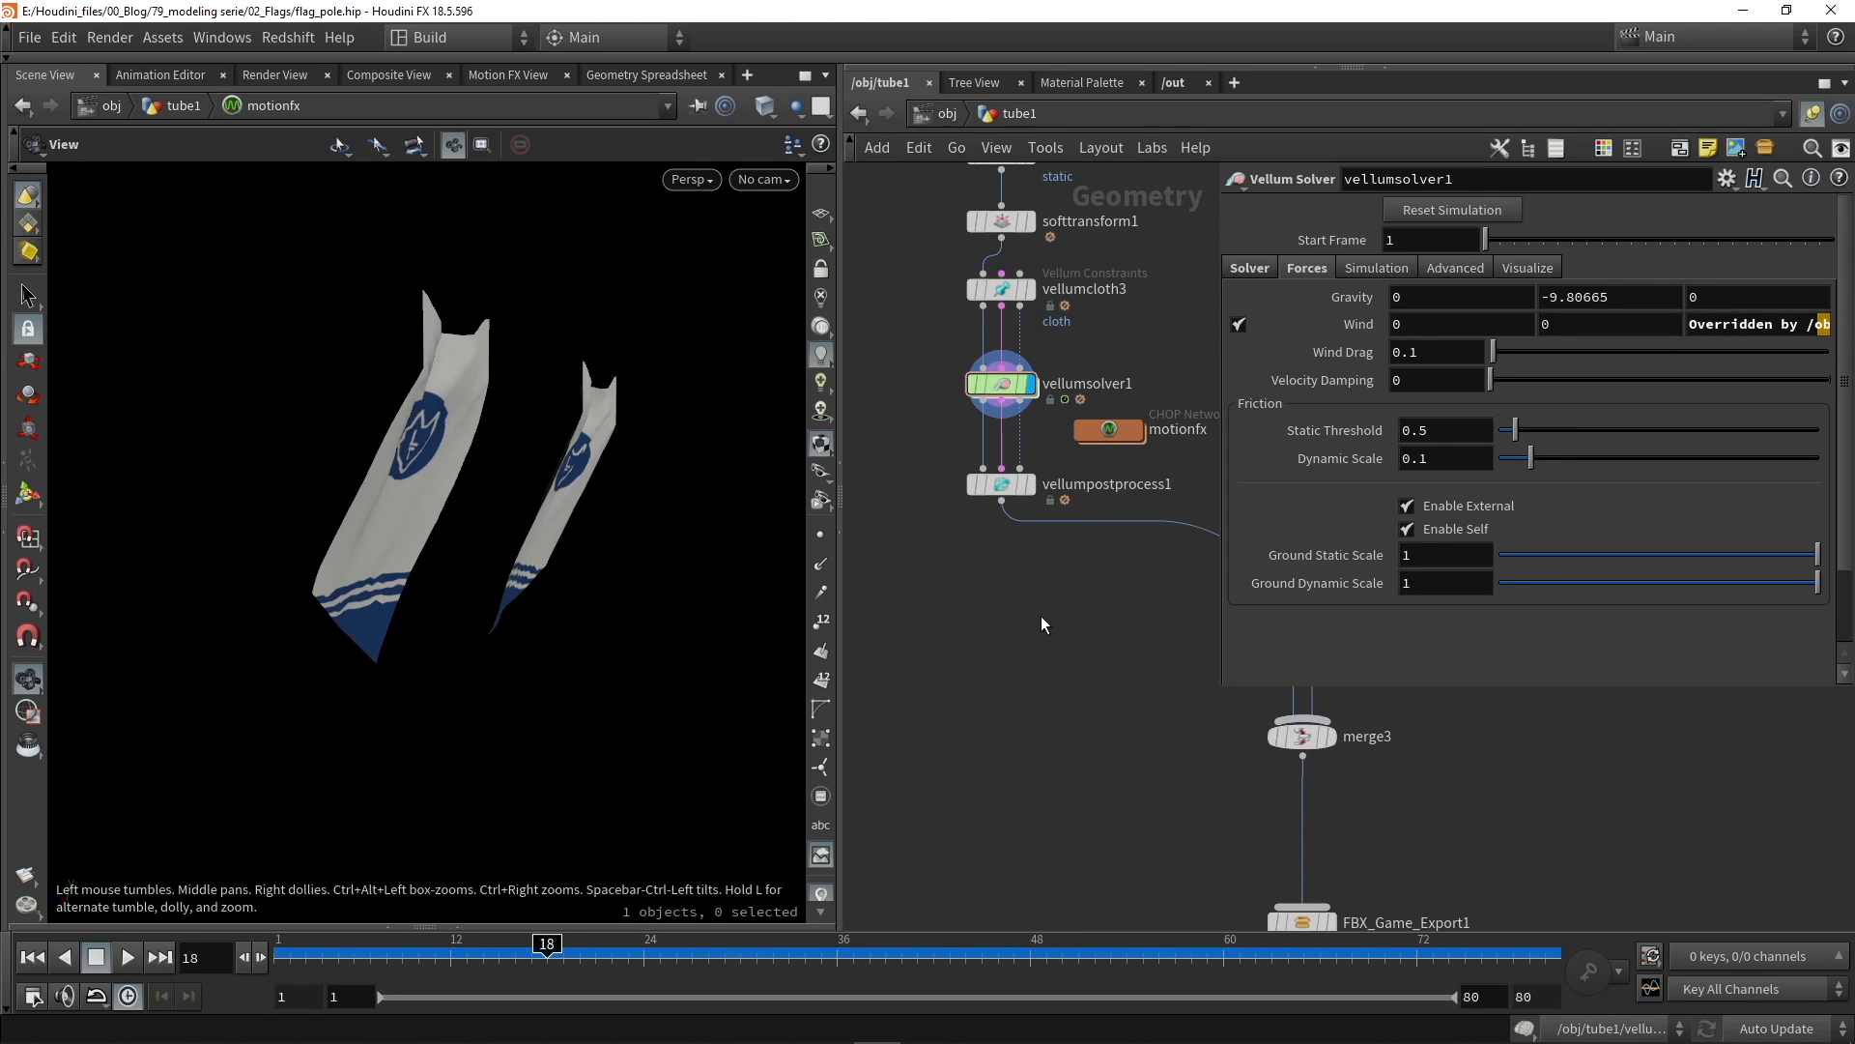
pyautogui.click(1032, 485)
pyautogui.click(1006, 487)
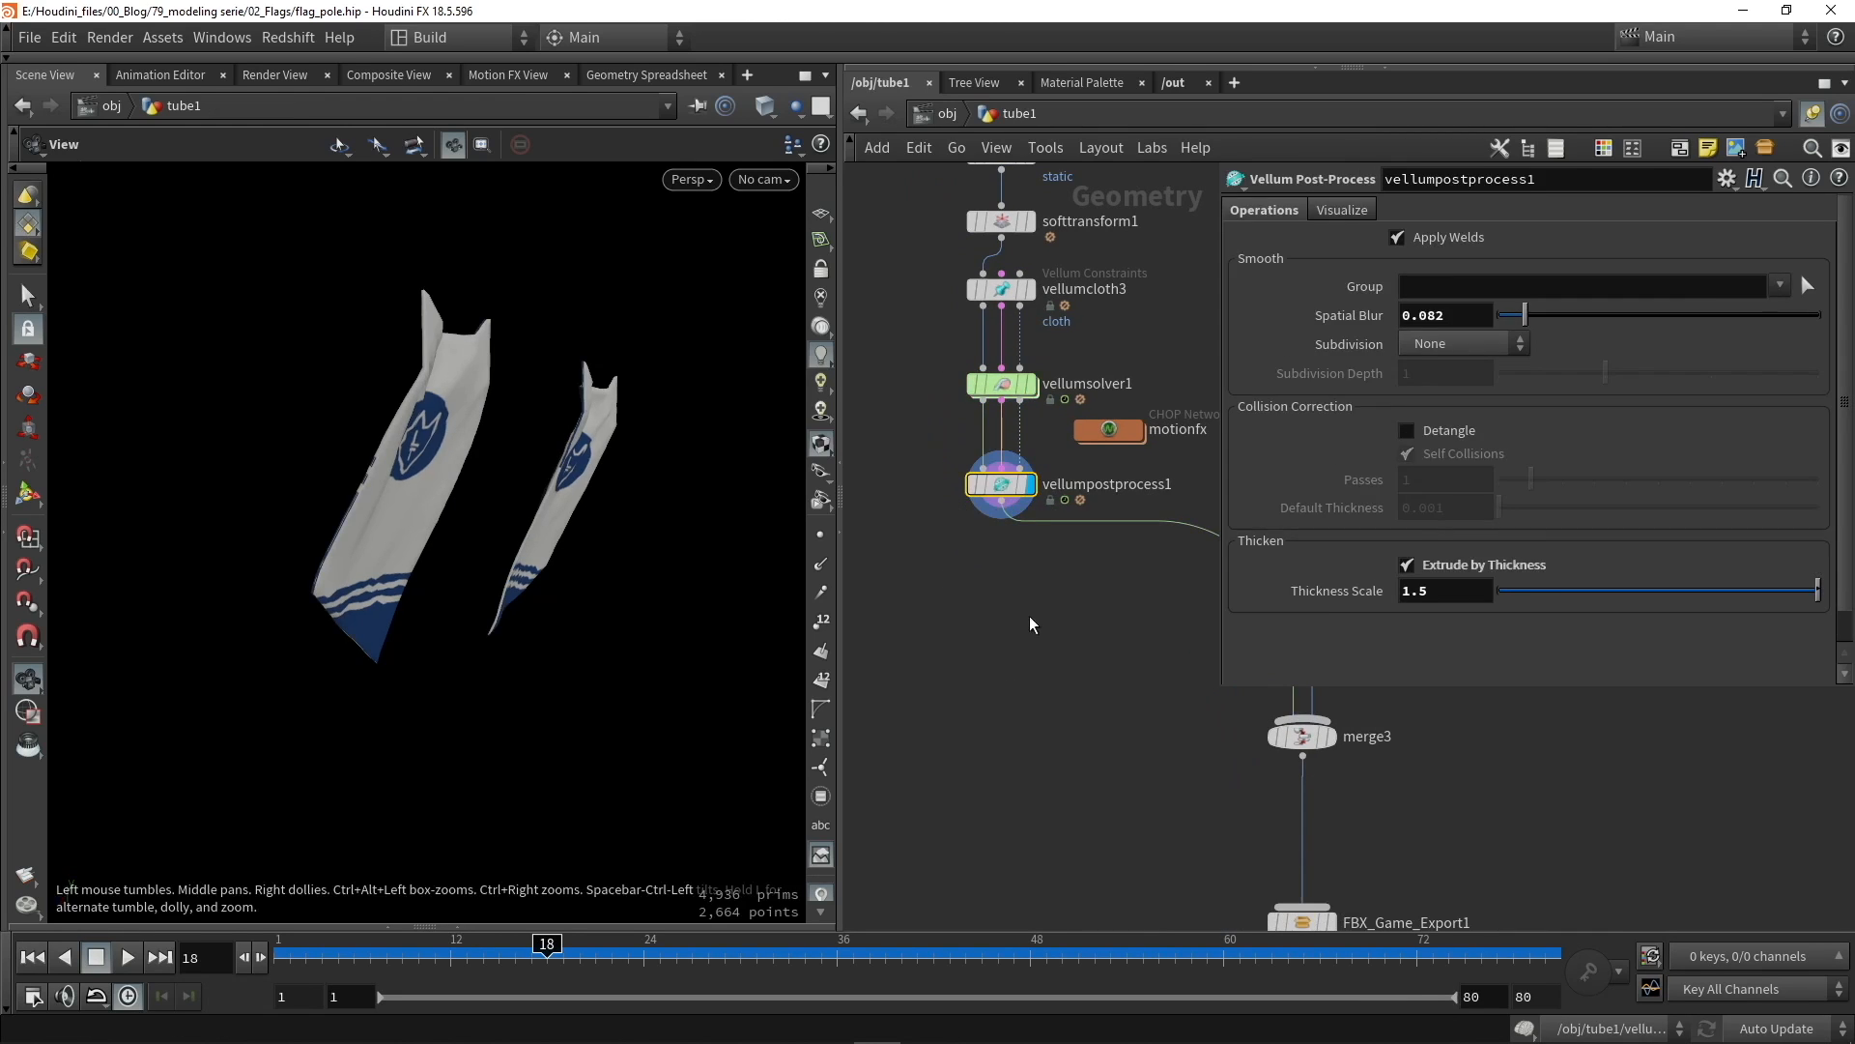
pyautogui.moveTo(1031, 624); pyautogui.dragTo(977, 348, button='middle')
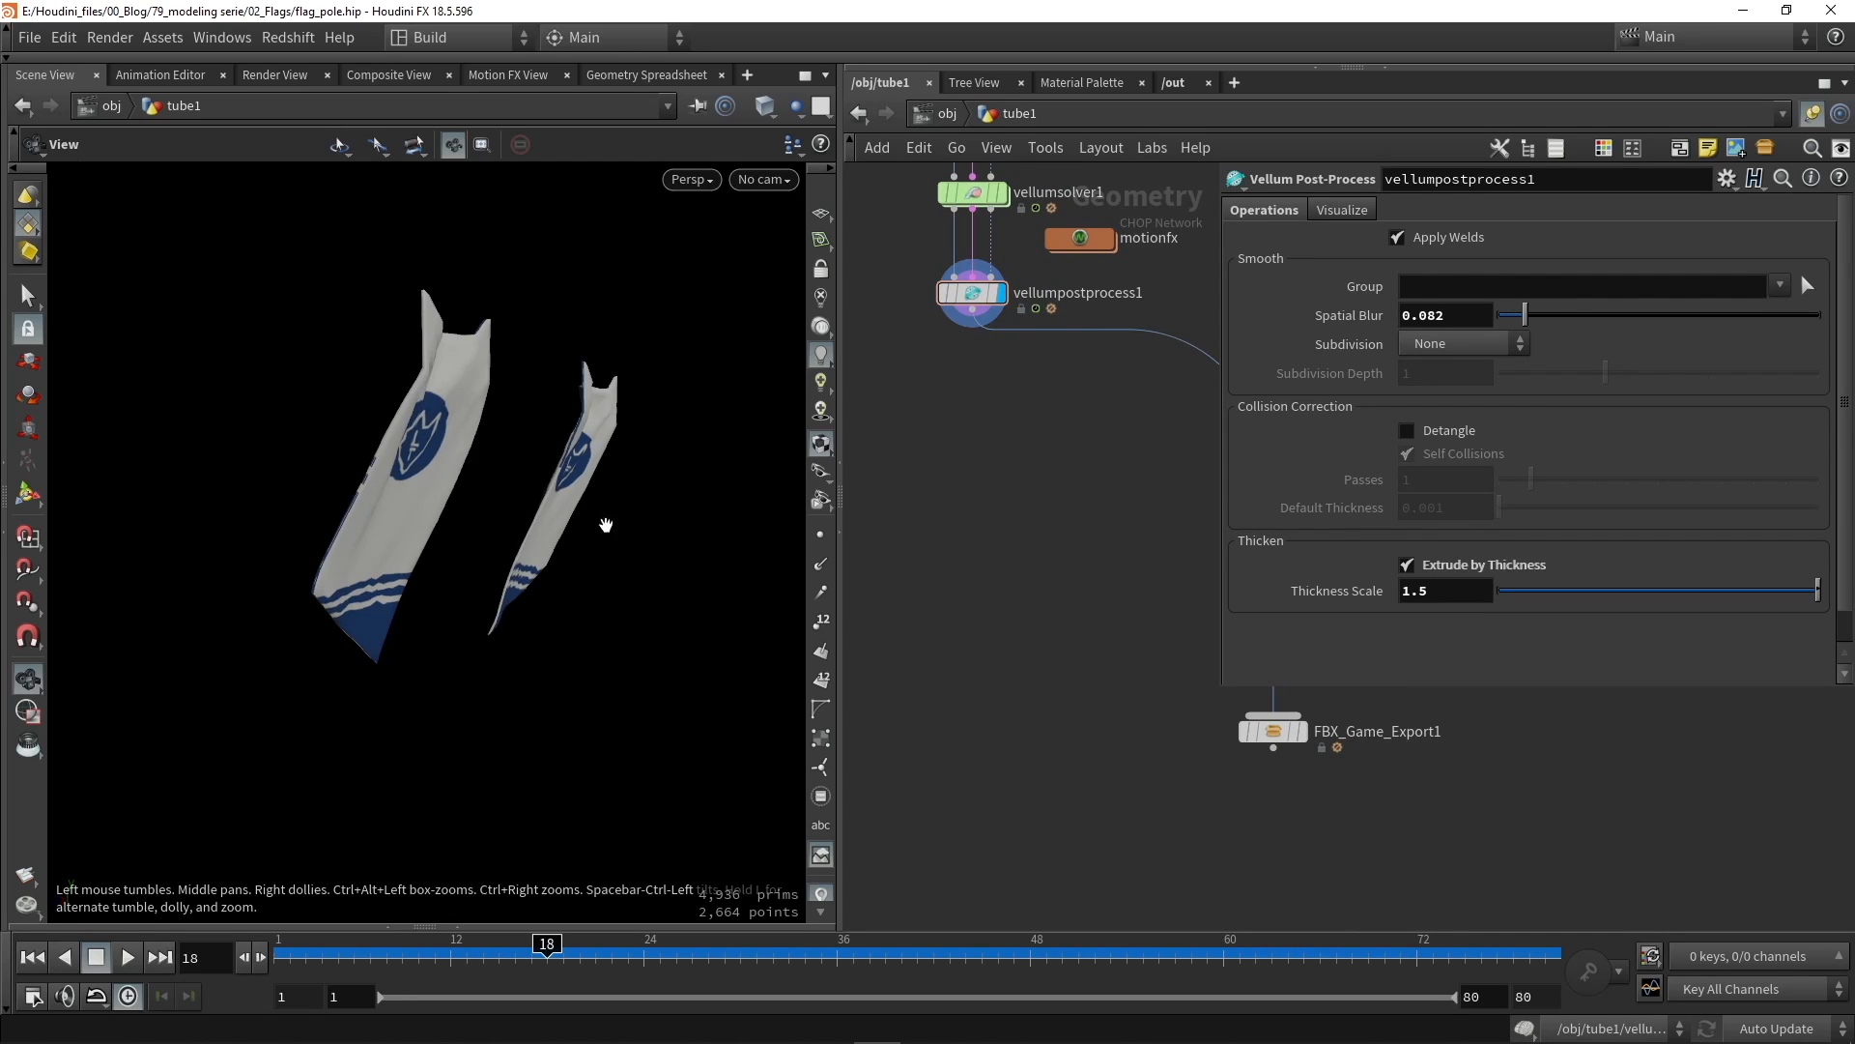
pyautogui.moveTo(606, 524); pyautogui.dragTo(525, 545)
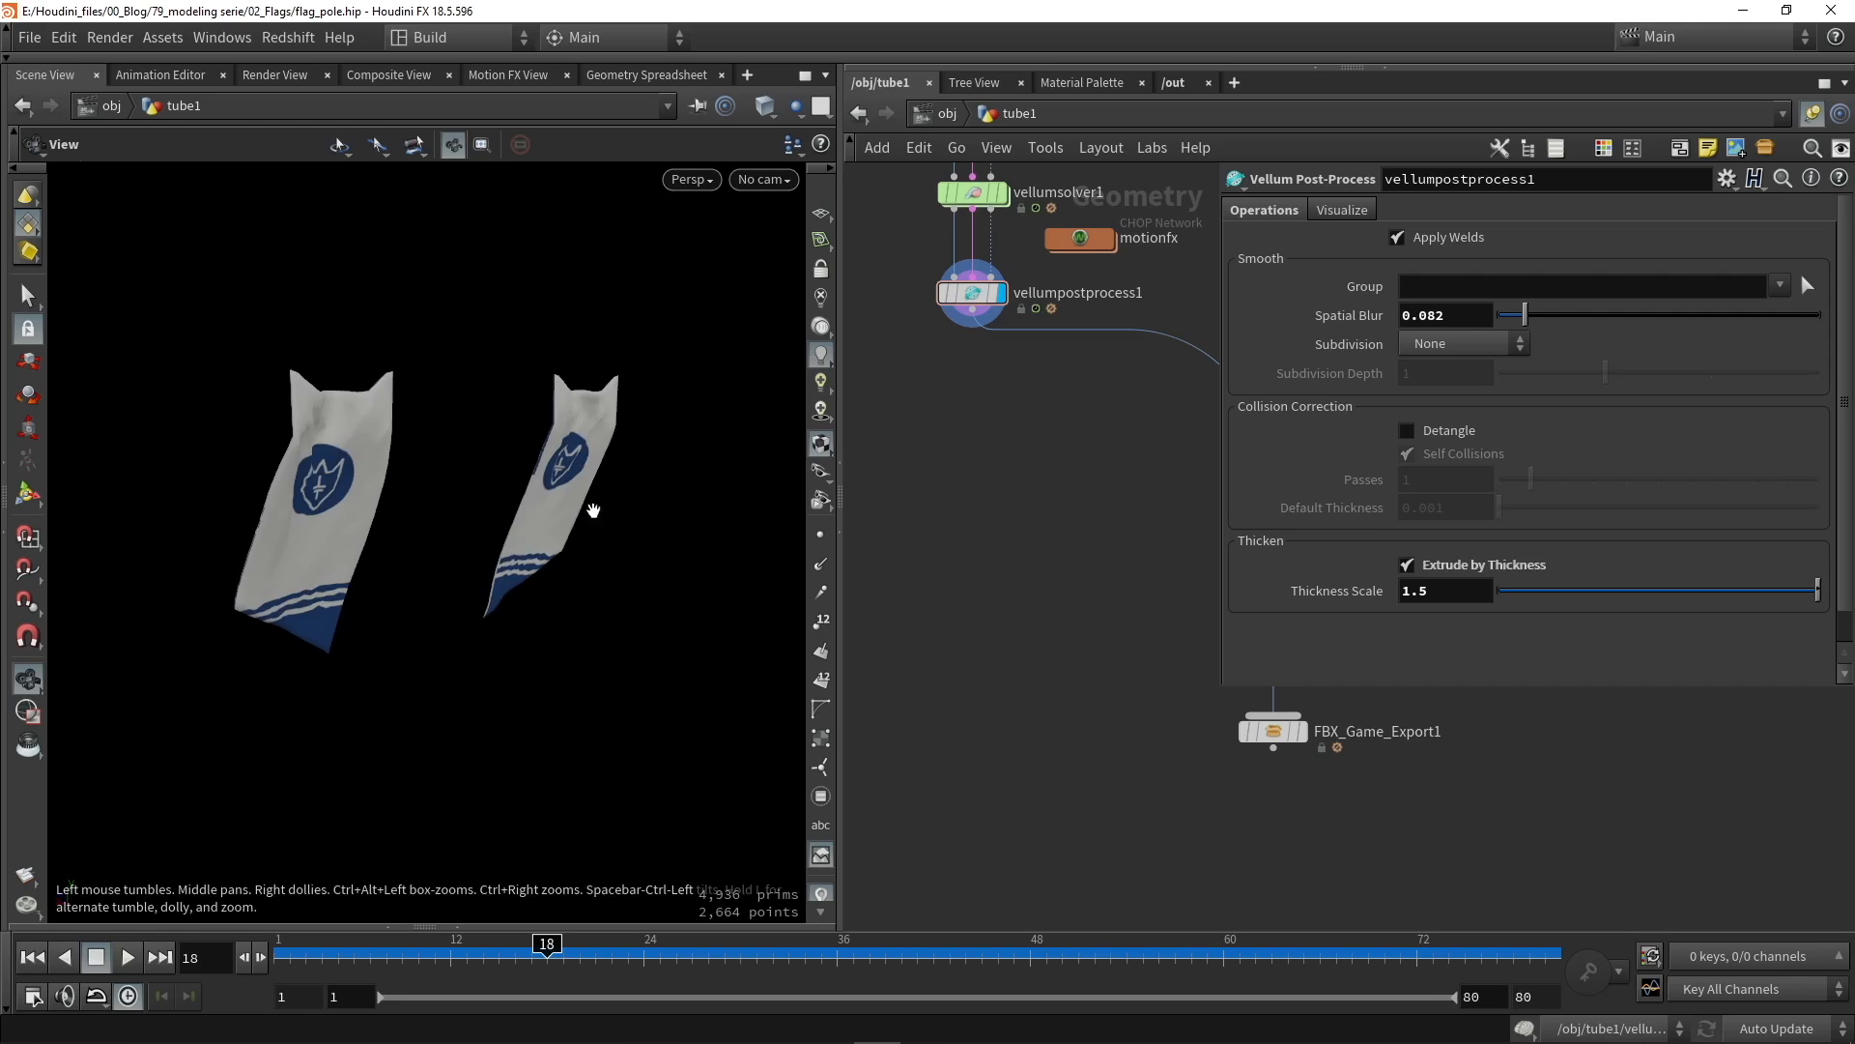
pyautogui.moveTo(594, 511); pyautogui.dragTo(498, 557)
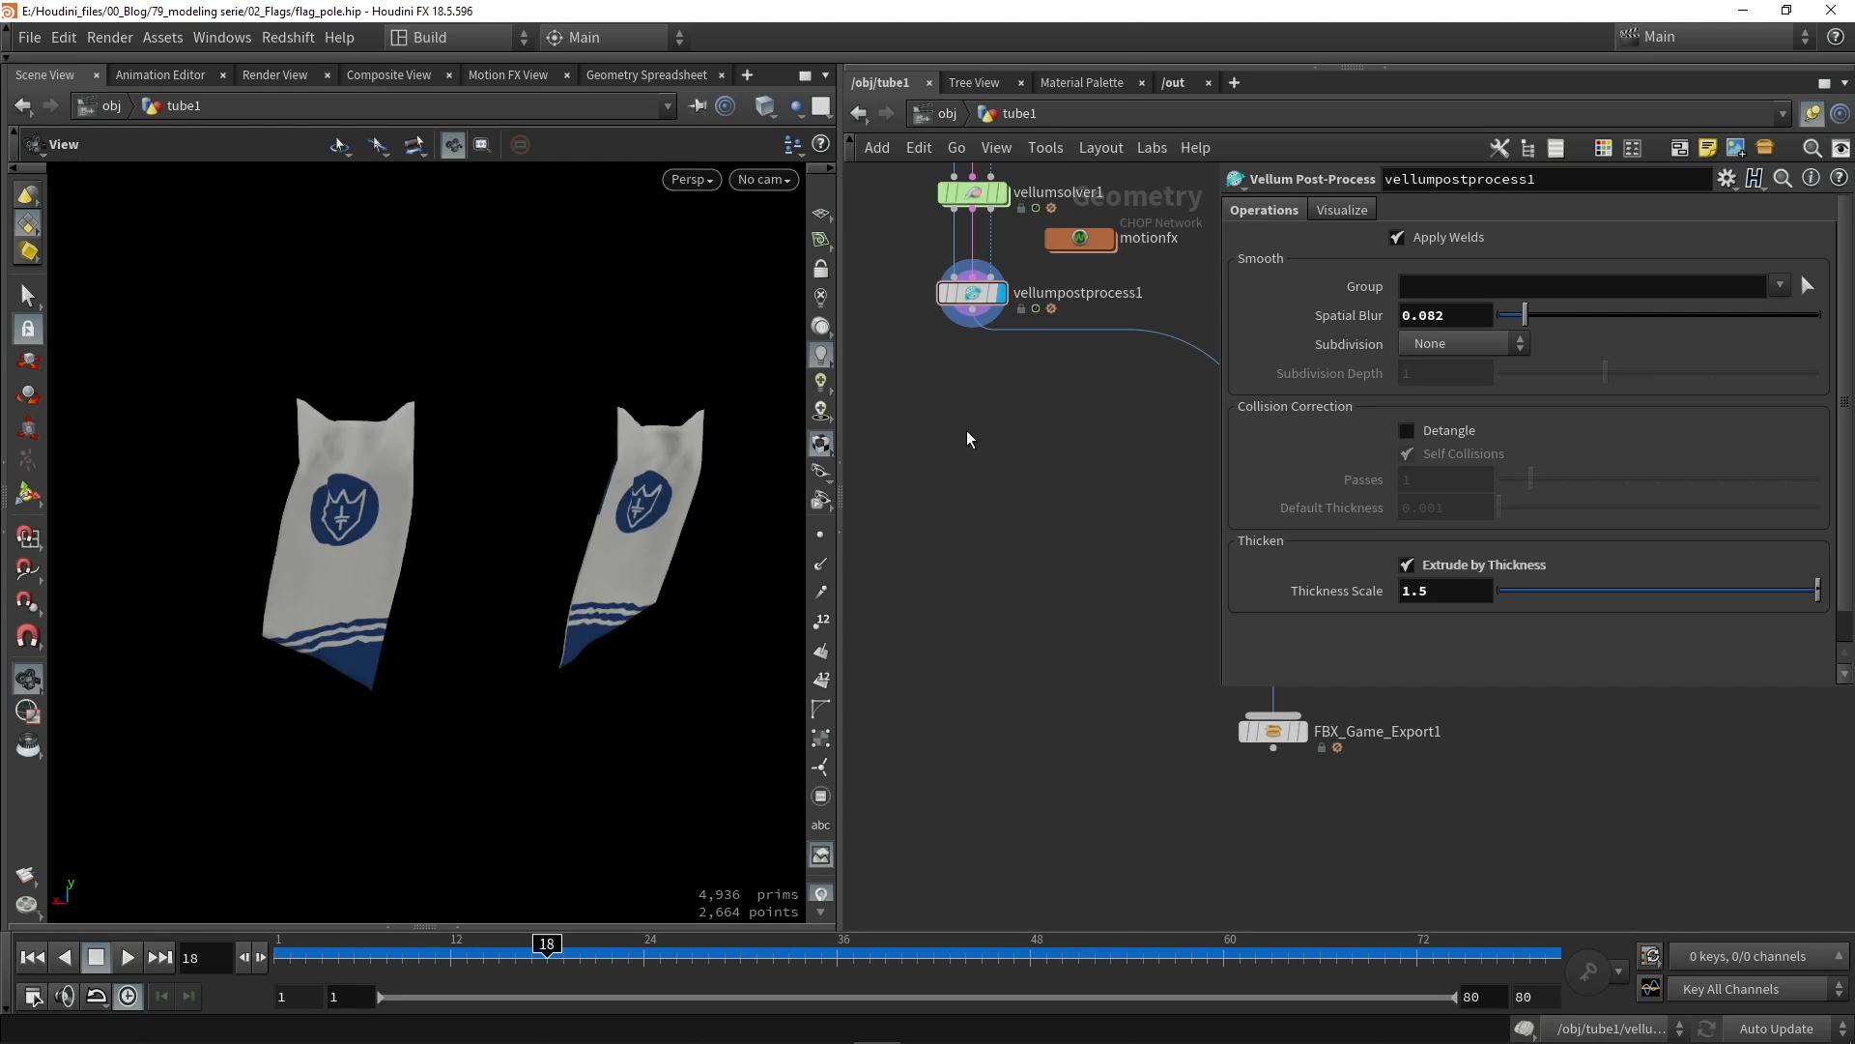
# Step: Add a Labs Make Loop node and place it below vellumpostprocess1
pyautogui.press('Tab')
pyautogui.write('loop')
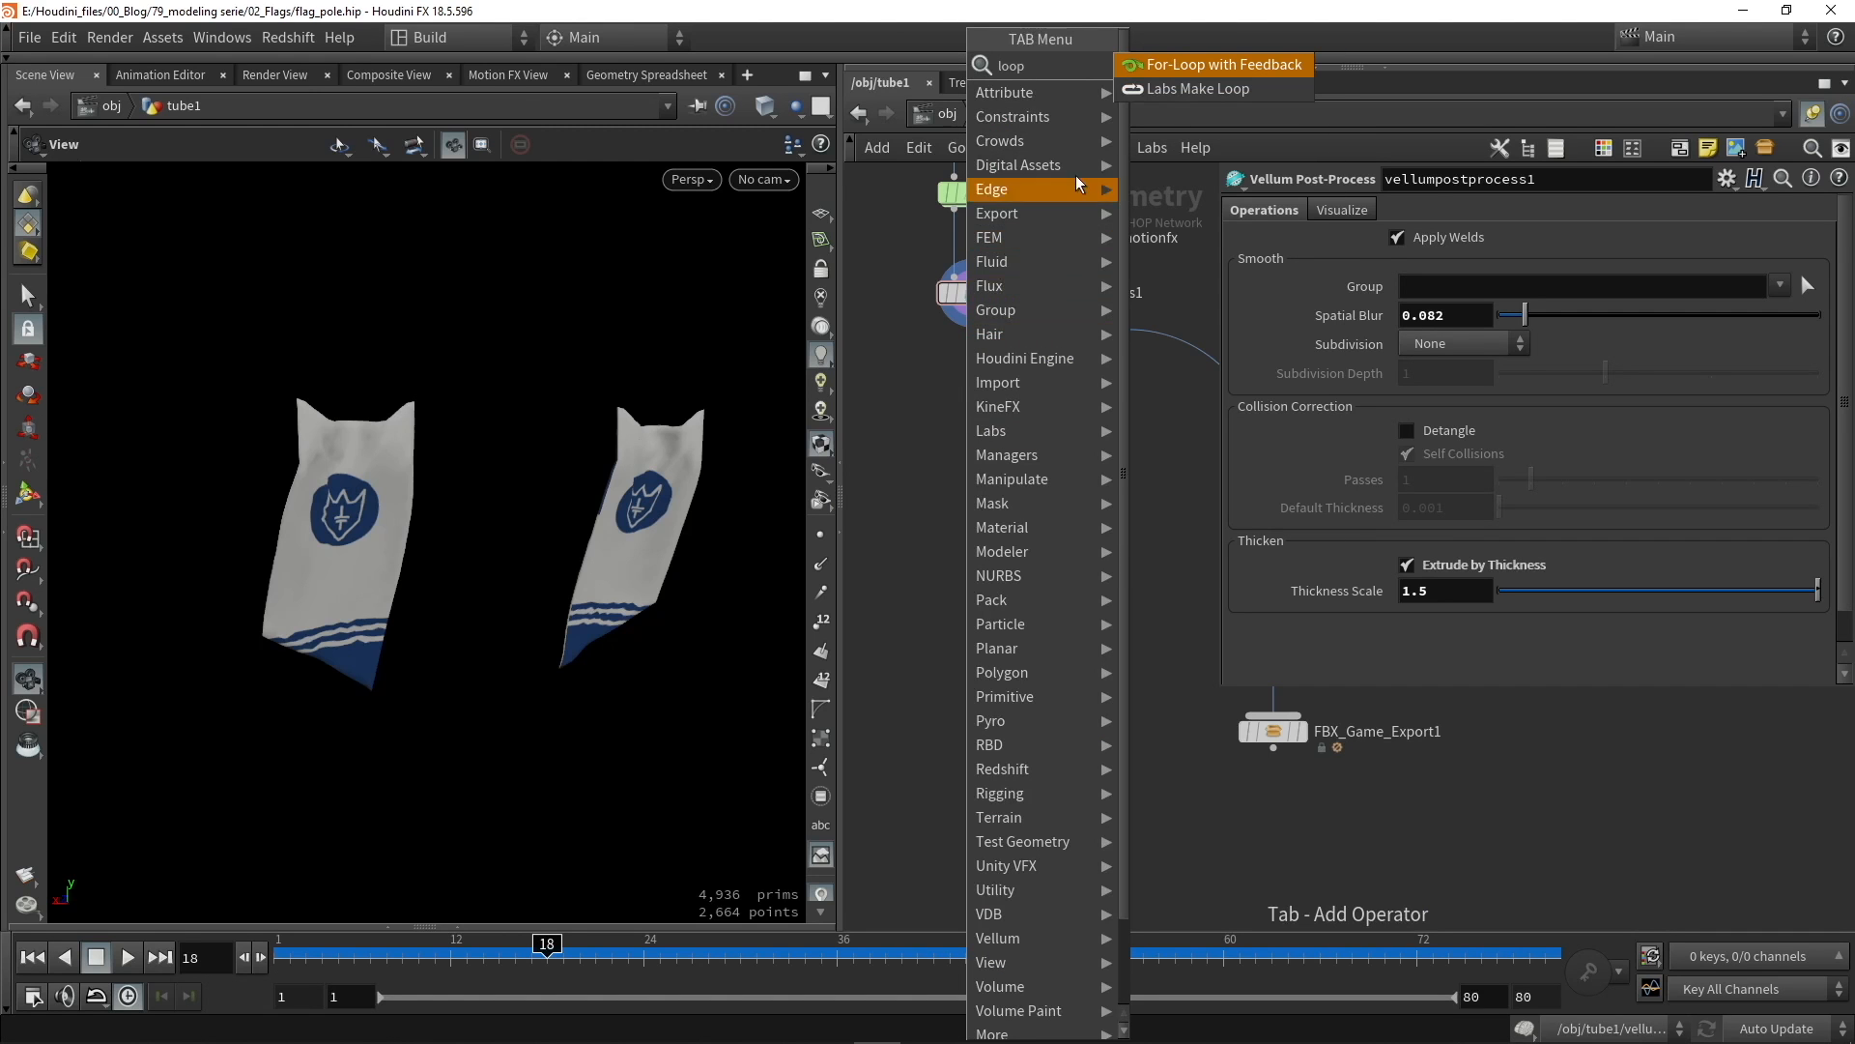
pyautogui.click(1198, 88)
pyautogui.click(981, 408)
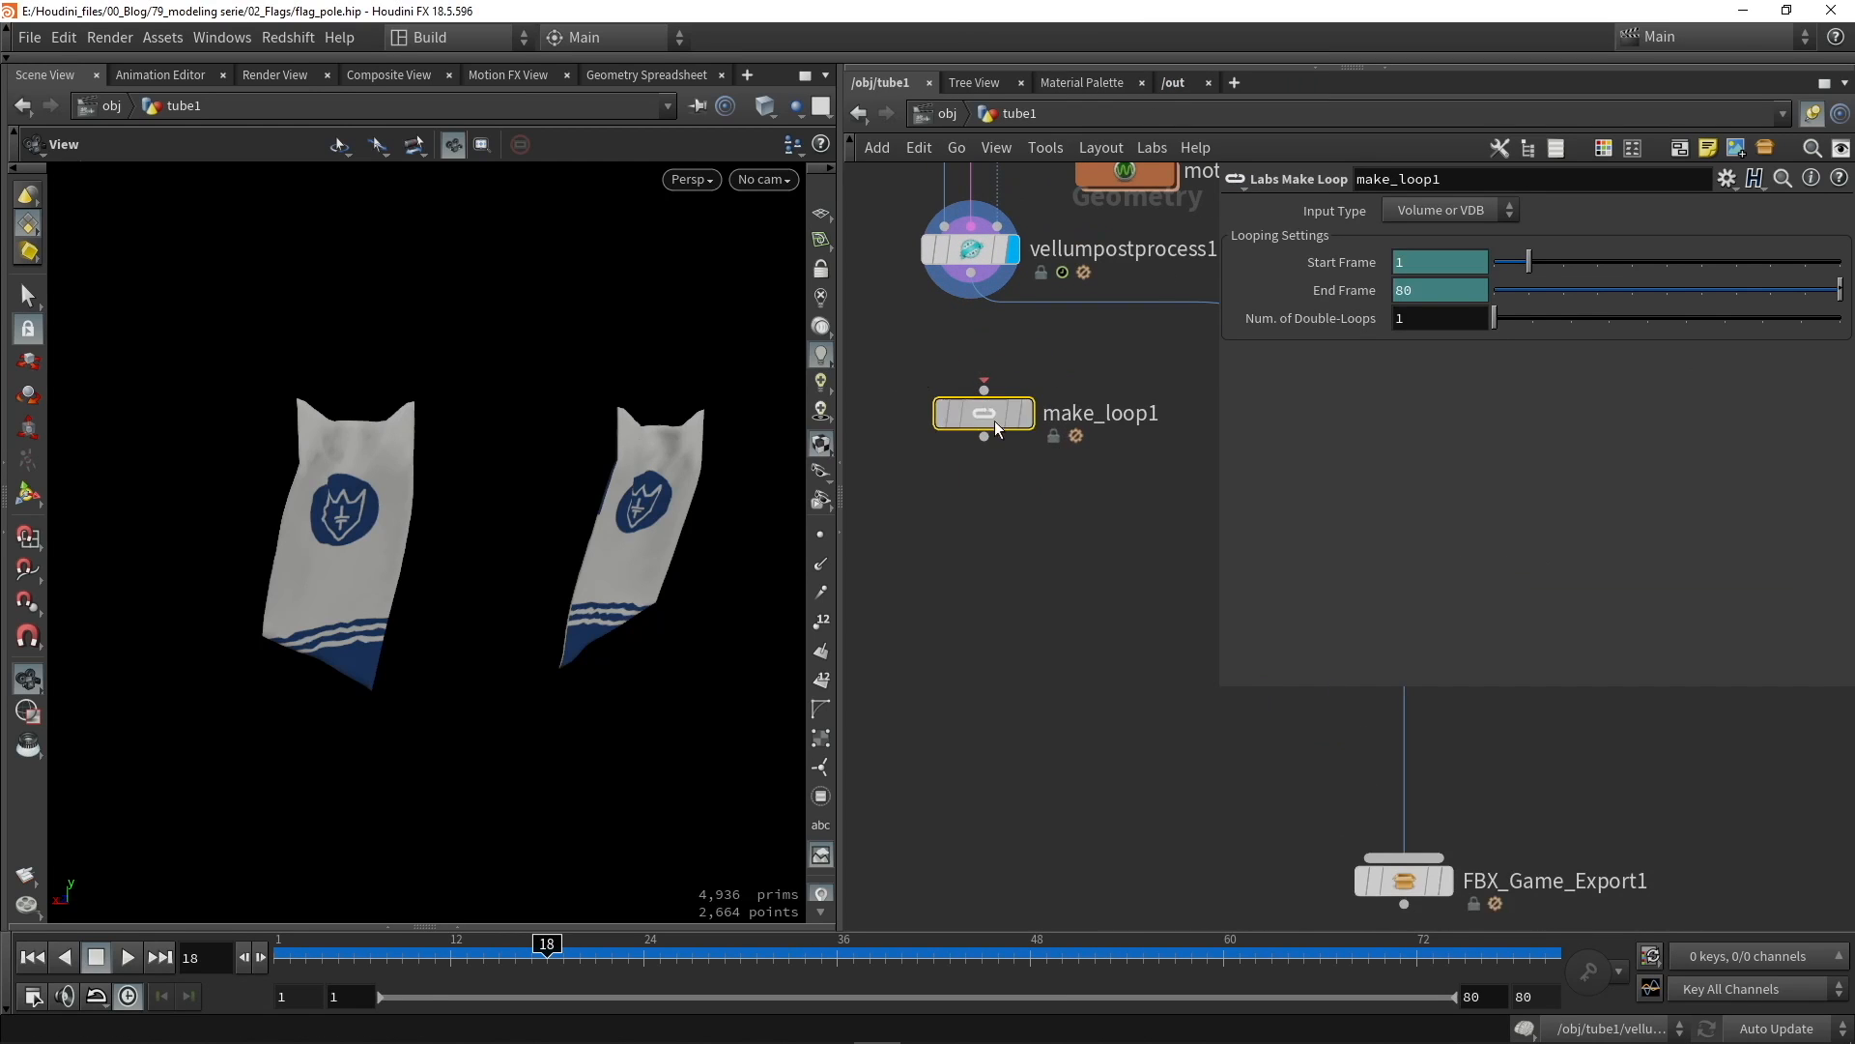
pyautogui.moveTo(995, 420); pyautogui.dragTo(982, 464)
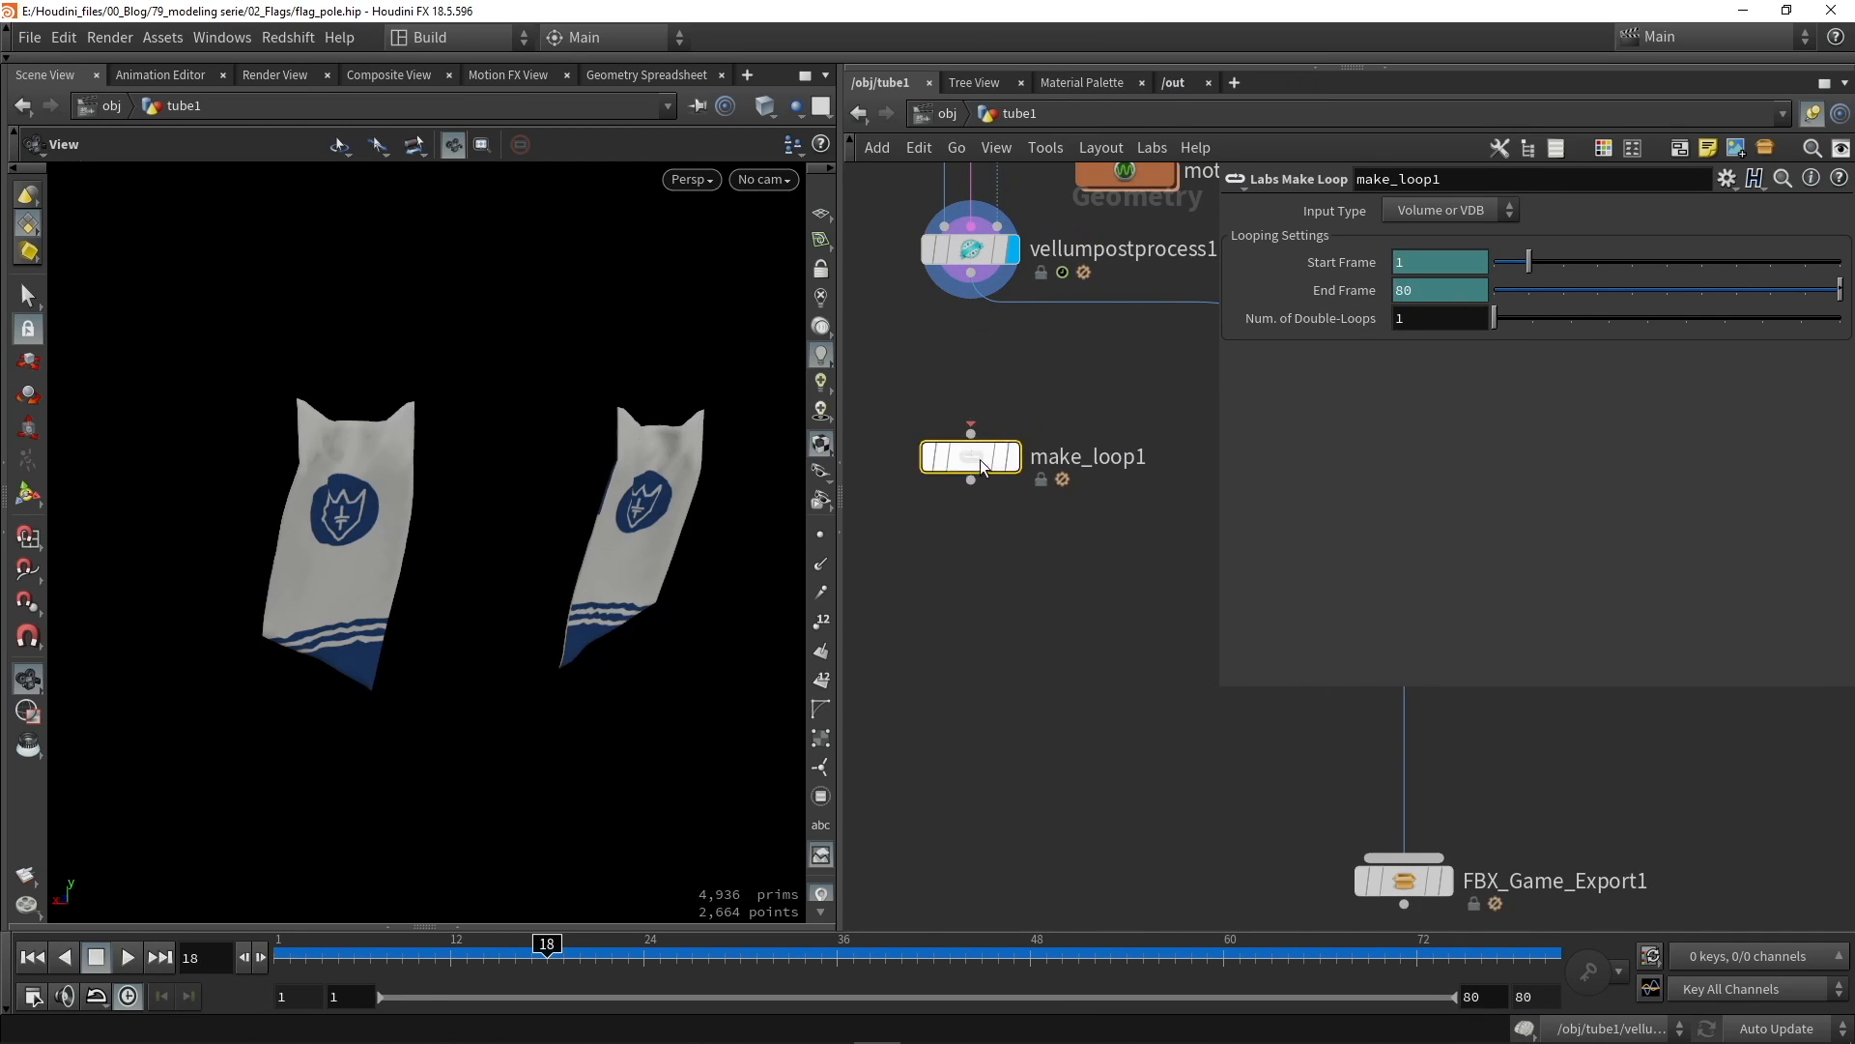
pyautogui.click(238, 39)
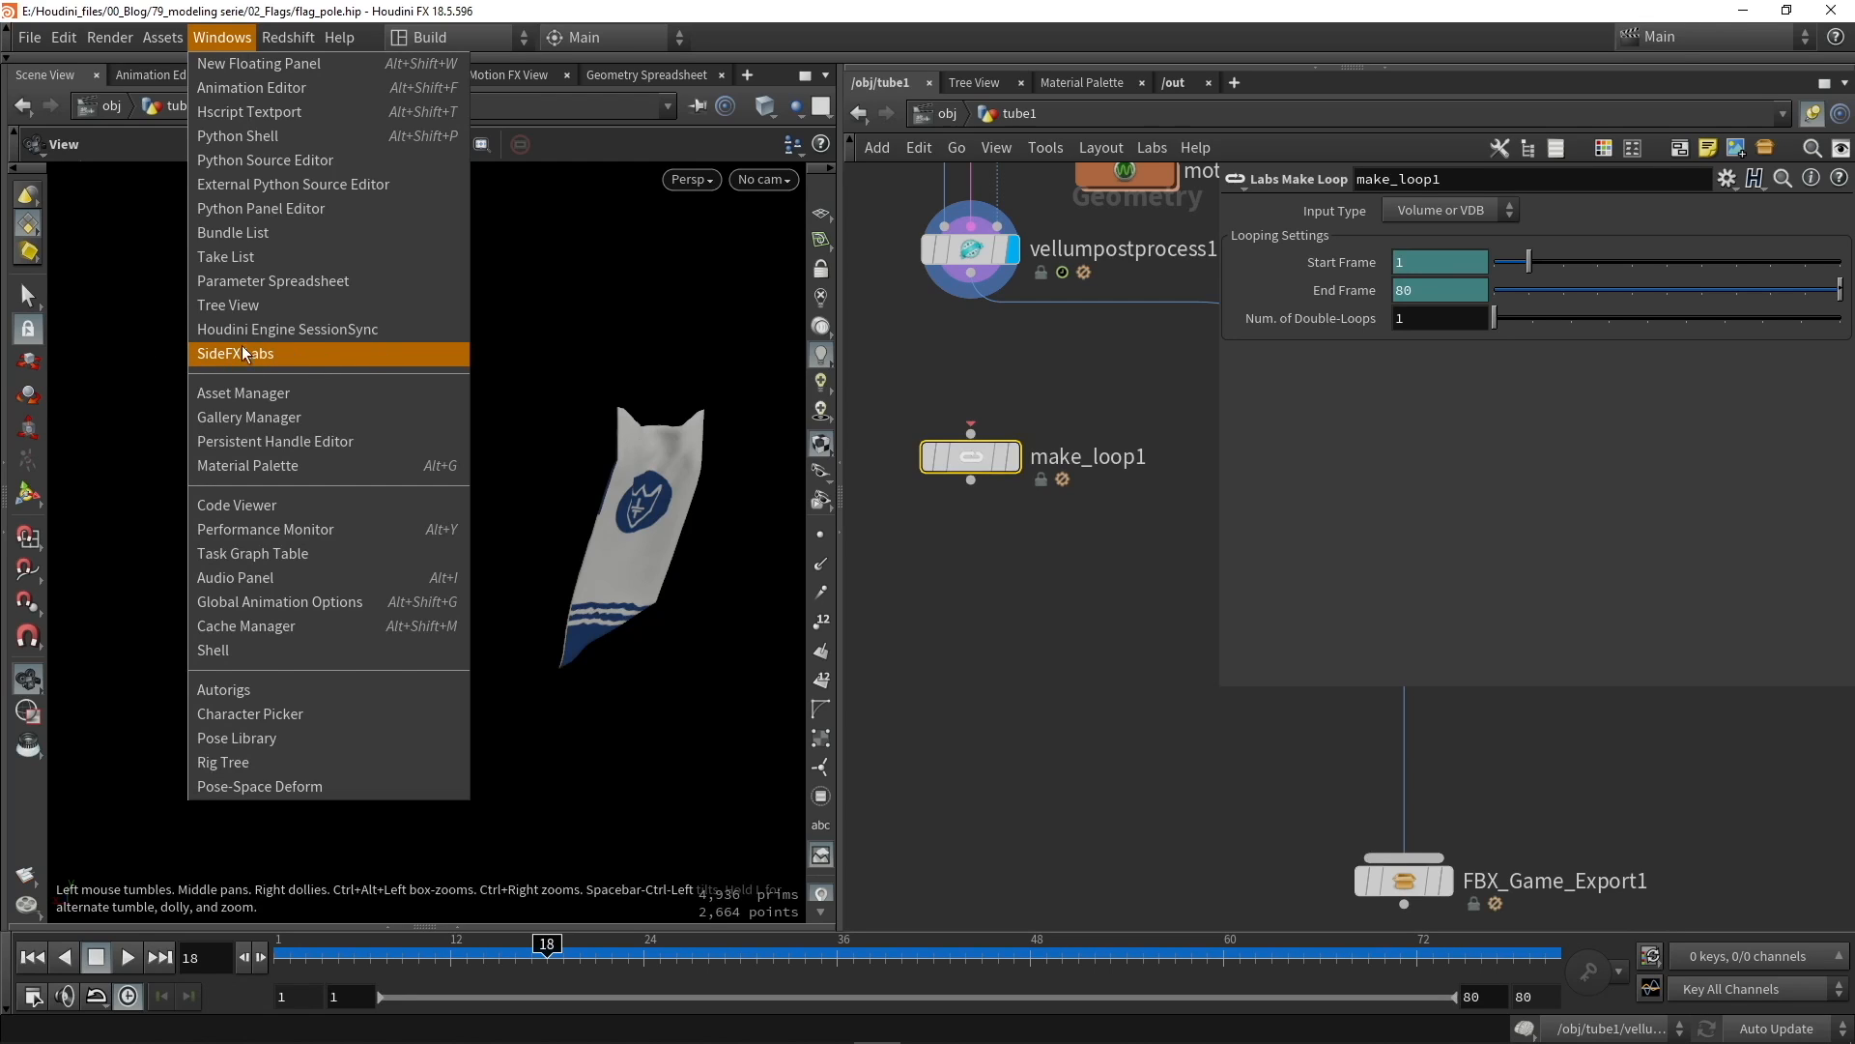
pyautogui.click(1099, 651)
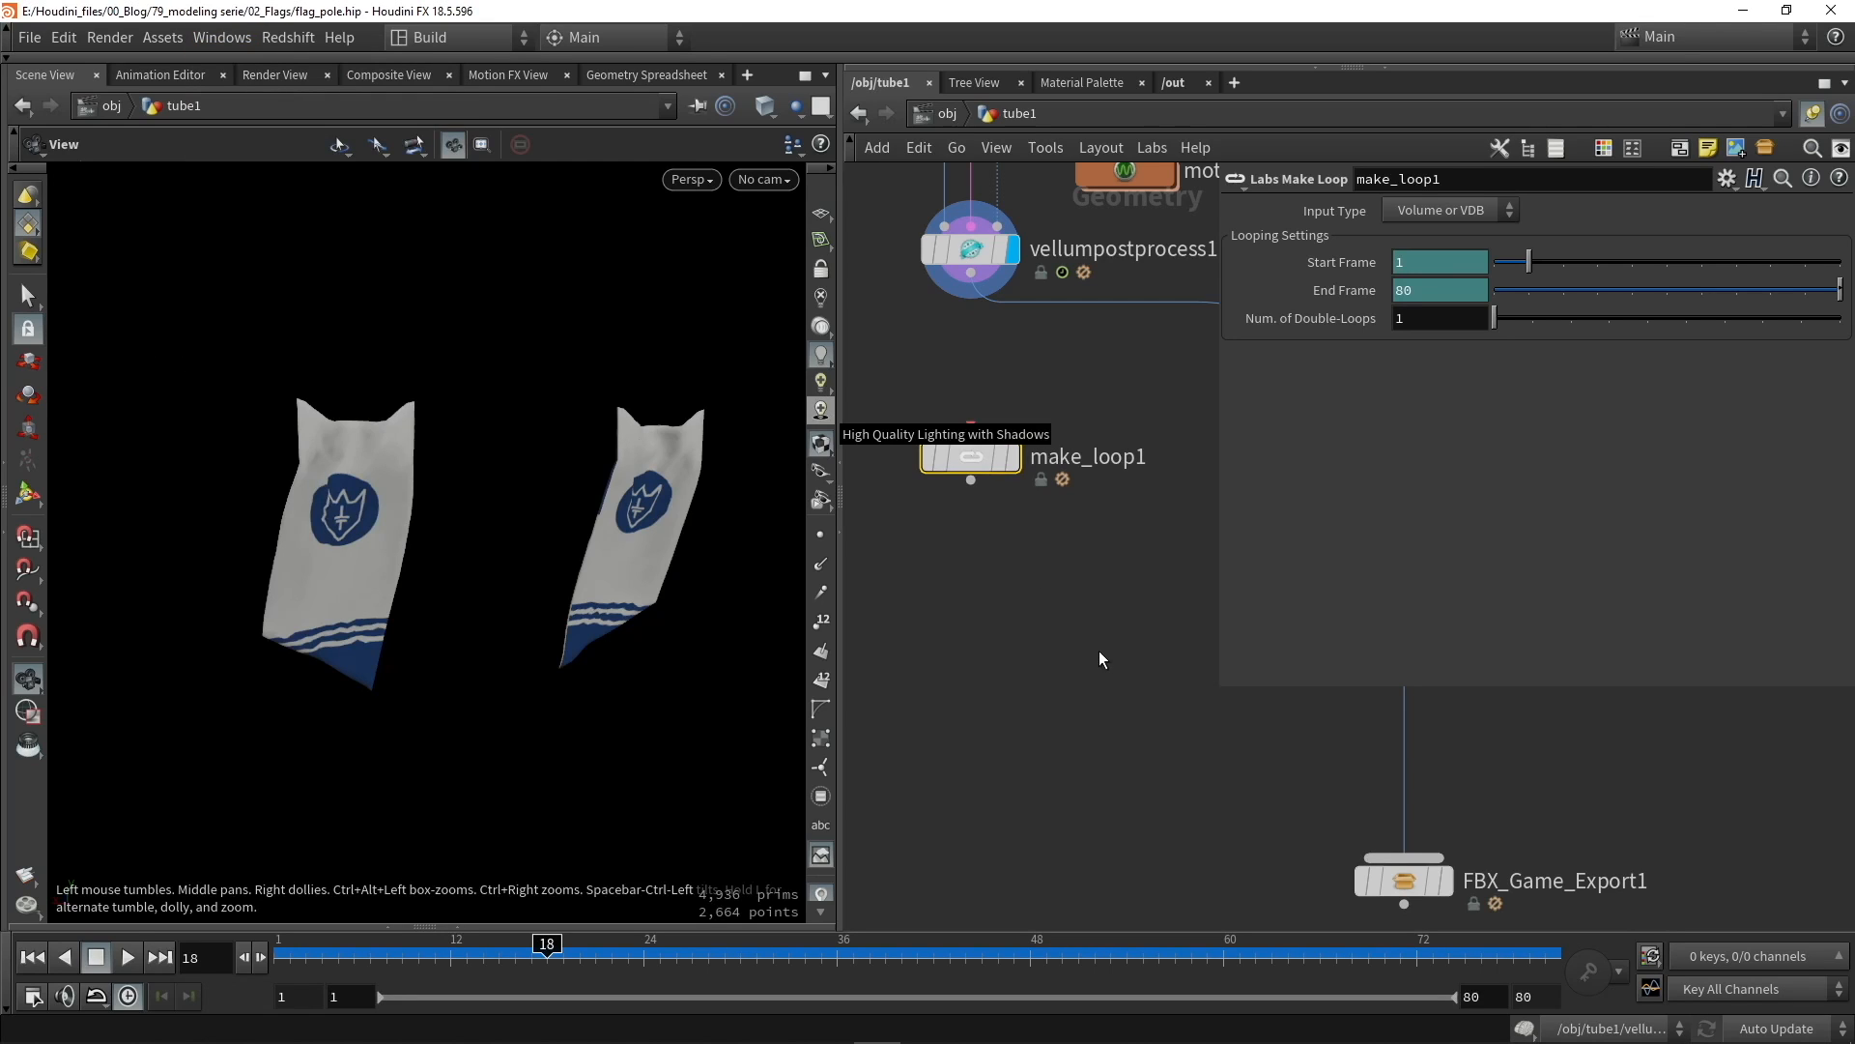
# Step: Connect vellumpostprocess1's output to the make_loop1 input and display make_loop1
pyautogui.moveTo(1006, 349); pyautogui.dragTo(1036, 428, button='middle')
pyautogui.scroll(2, 1028, 425)
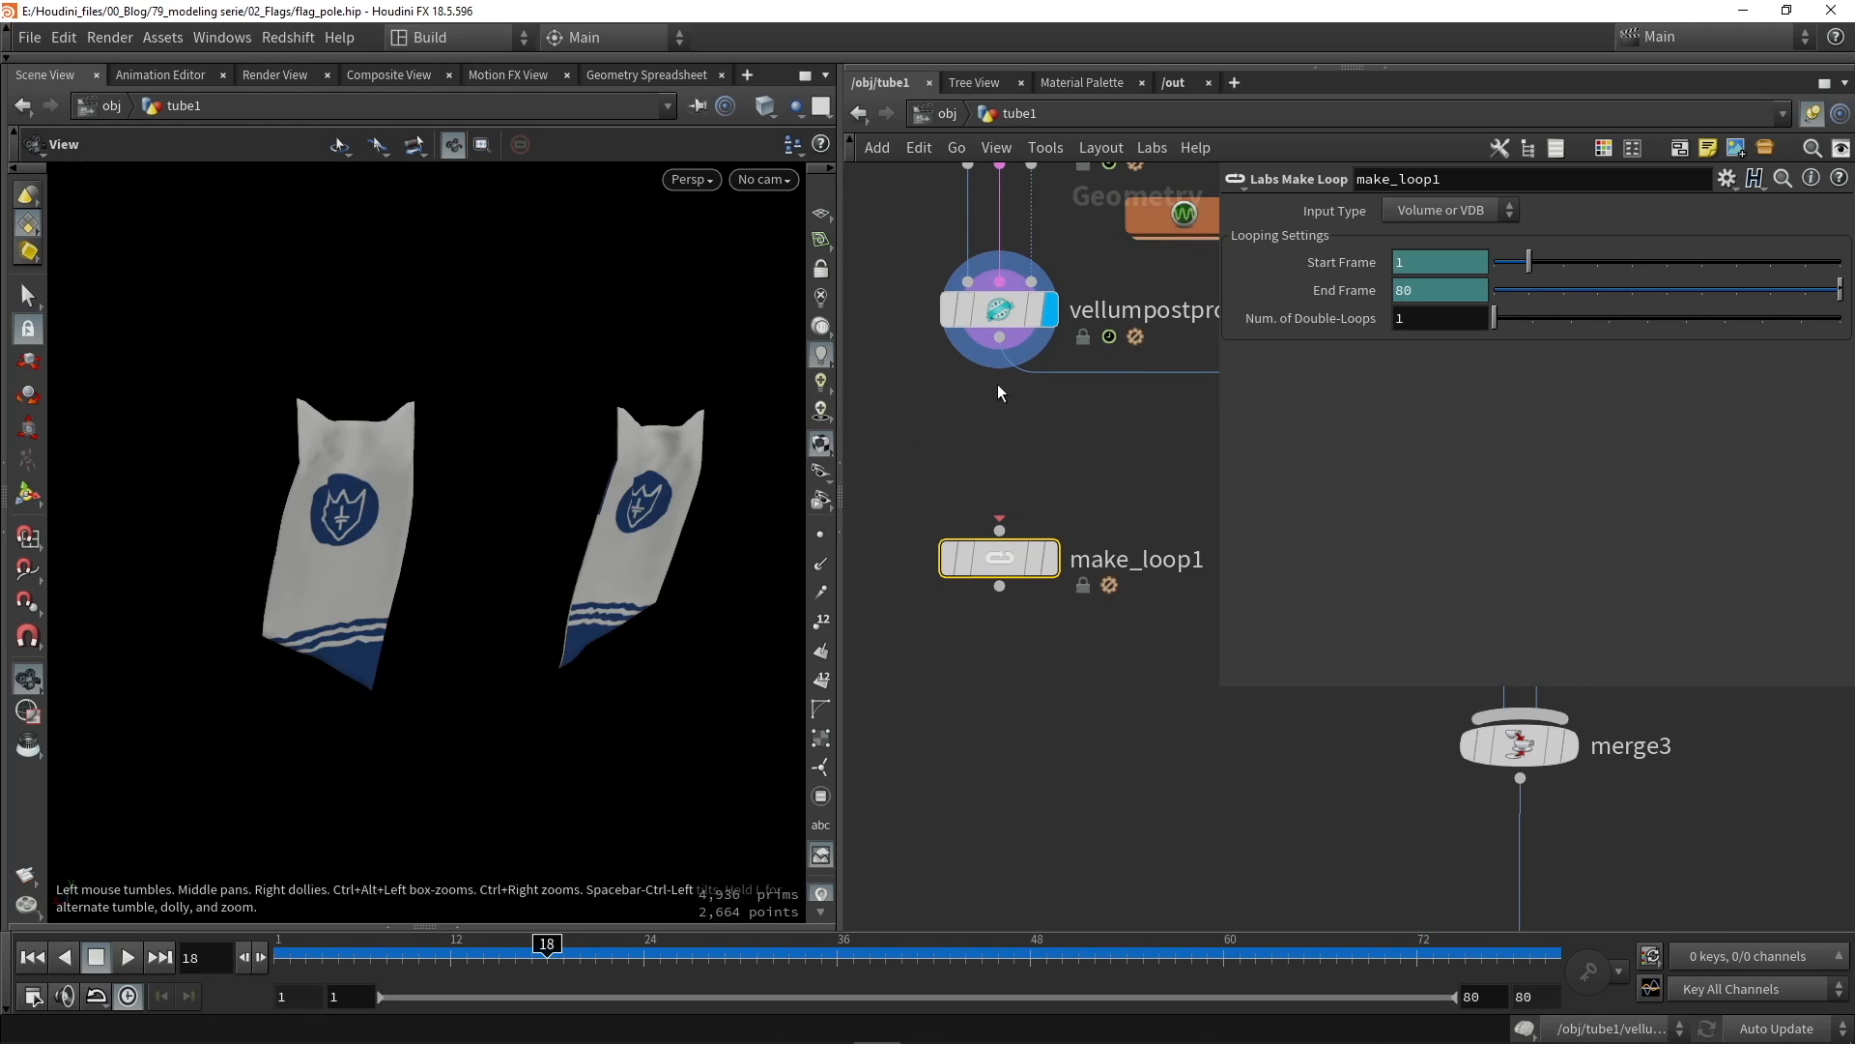
pyautogui.moveTo(1001, 340); pyautogui.dragTo(999, 529)
pyautogui.click(1049, 565)
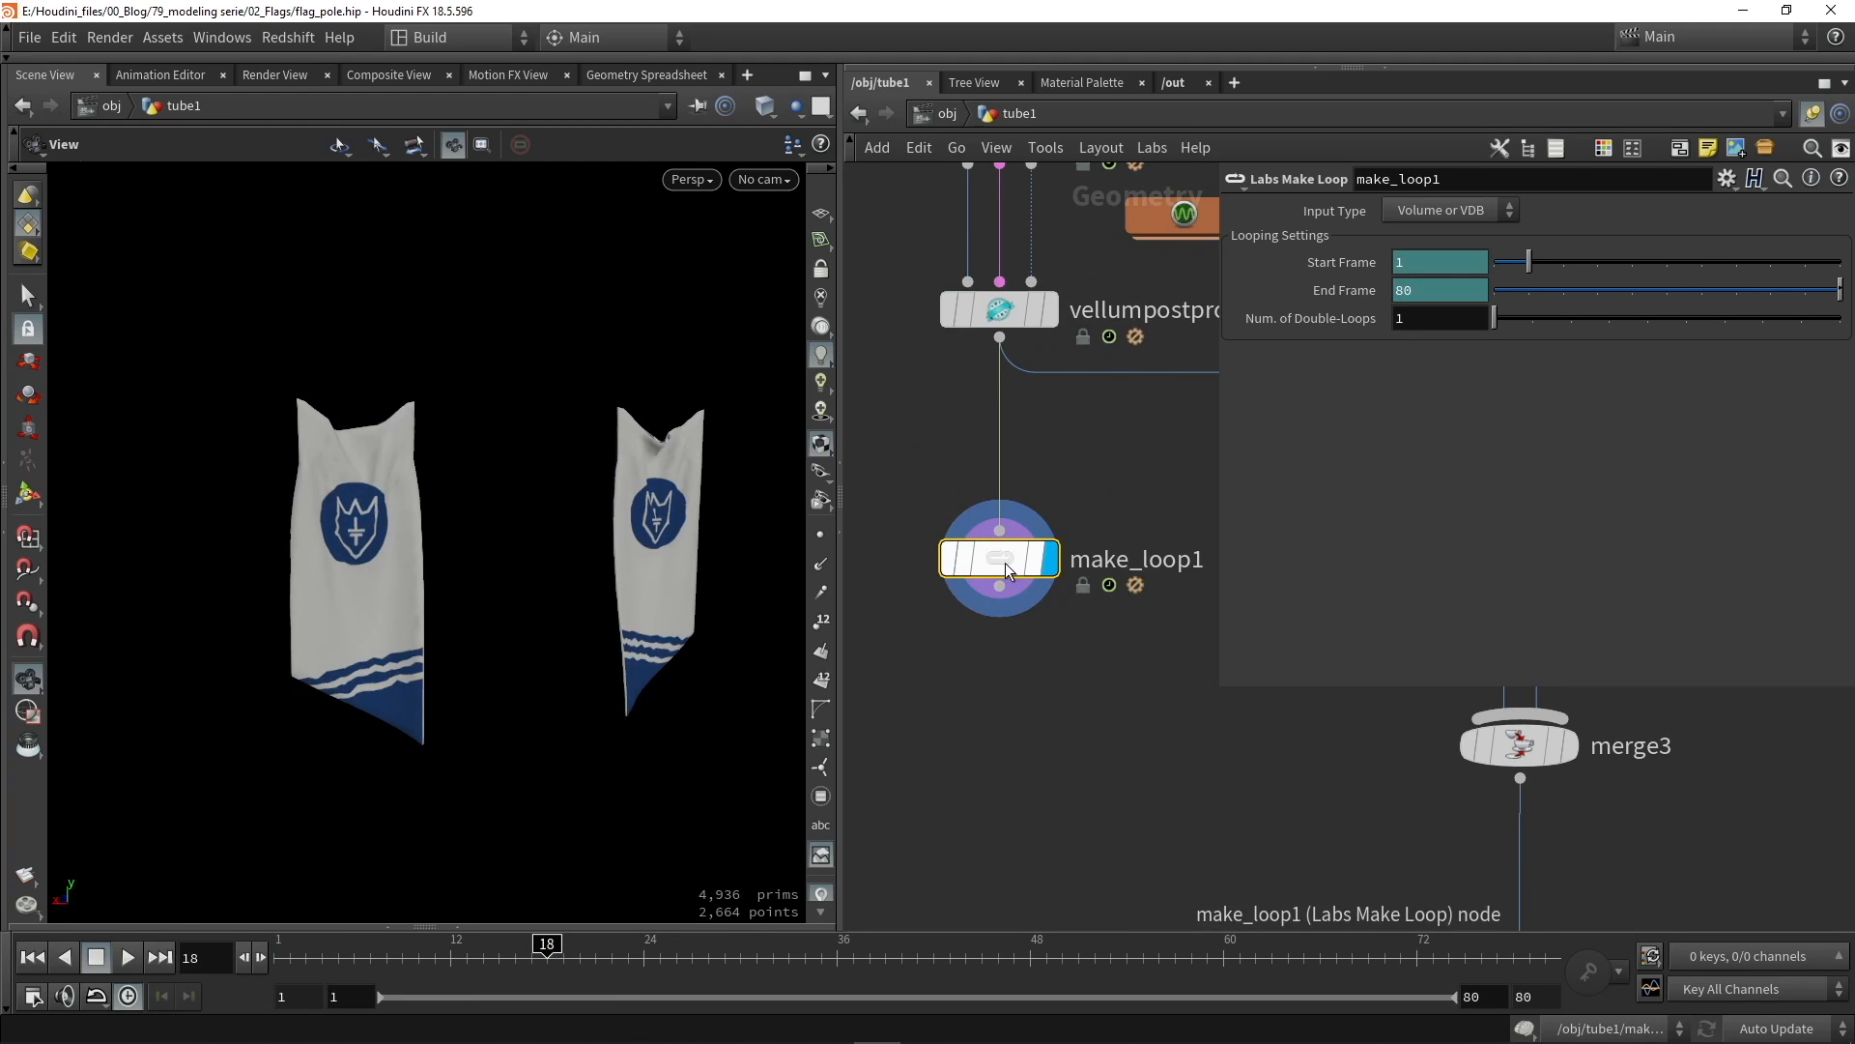
# Step: Play the make_loop1 result from frame 1, scrub to frame 43 and inspect the flags' motion
pyautogui.moveTo(427, 944); pyautogui.dragTo(265, 955)
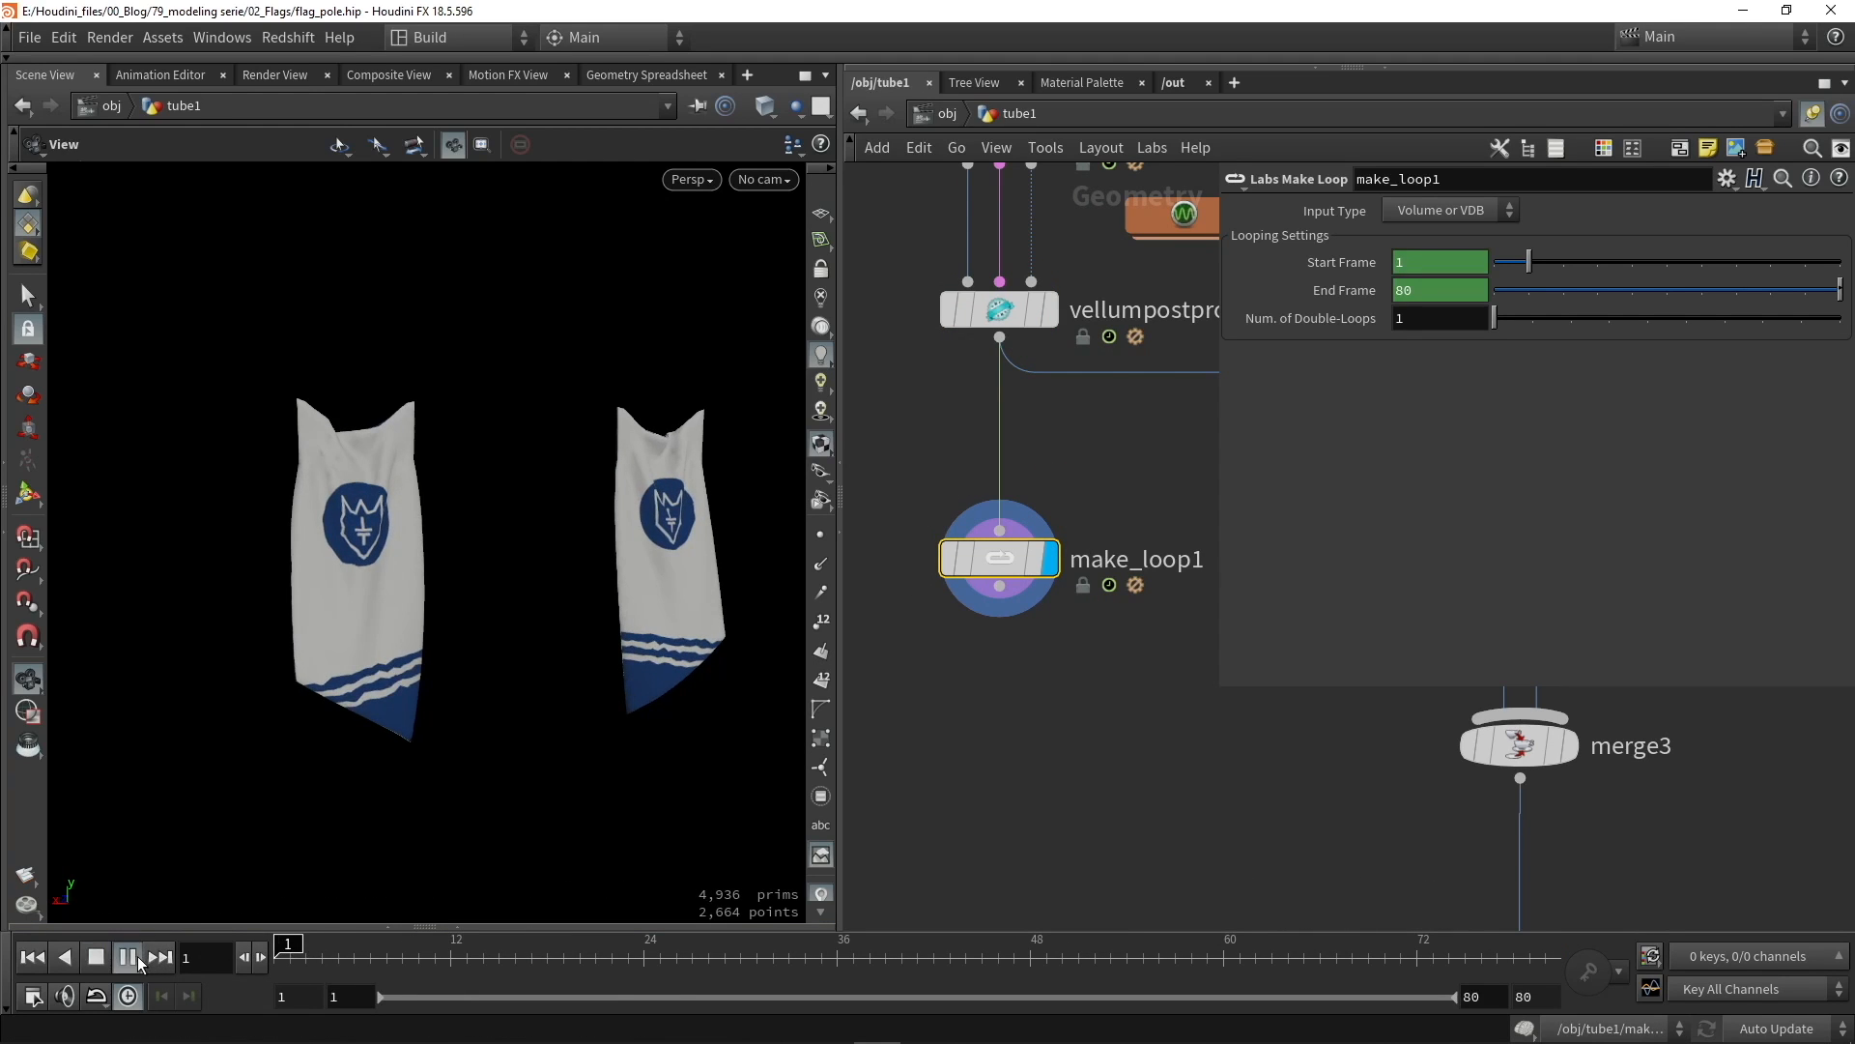
pyautogui.click(133, 956)
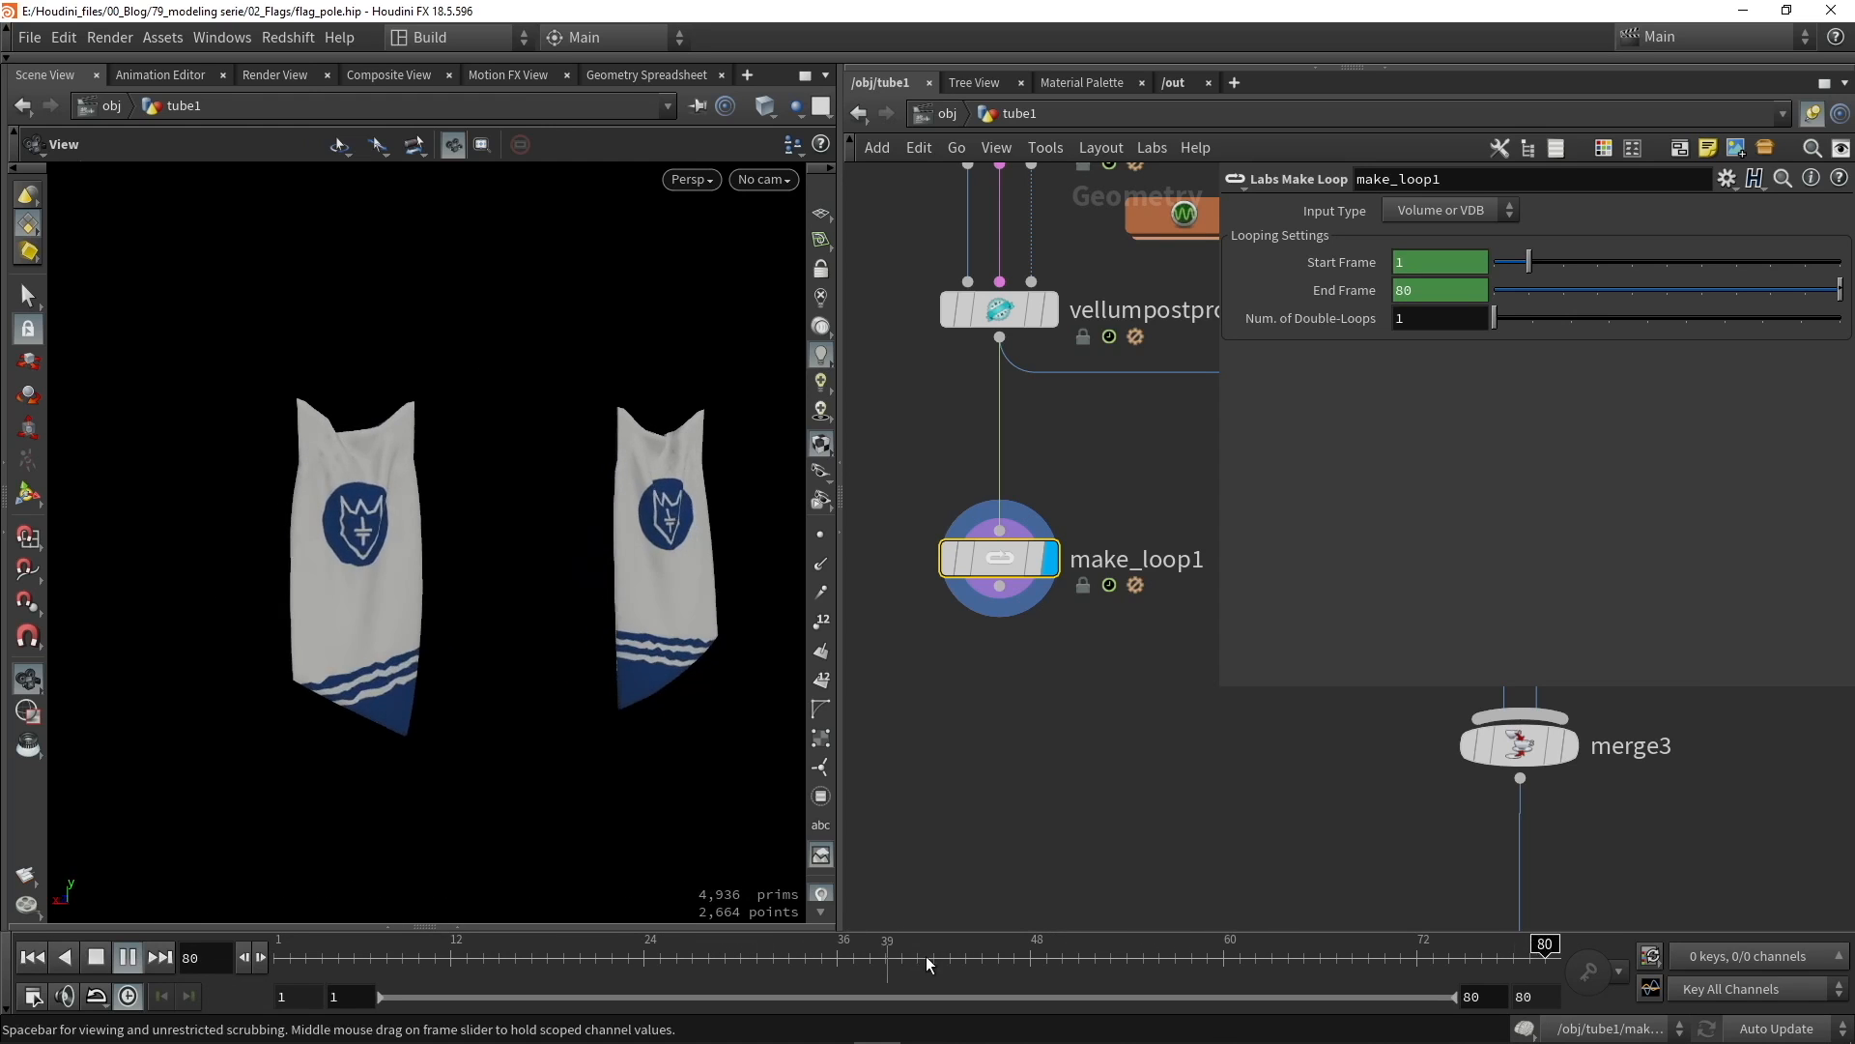
pyautogui.click(796, 959)
pyautogui.moveTo(796, 960); pyautogui.dragTo(953, 962)
pyautogui.moveTo(612, 641); pyautogui.dragTo(672, 603)
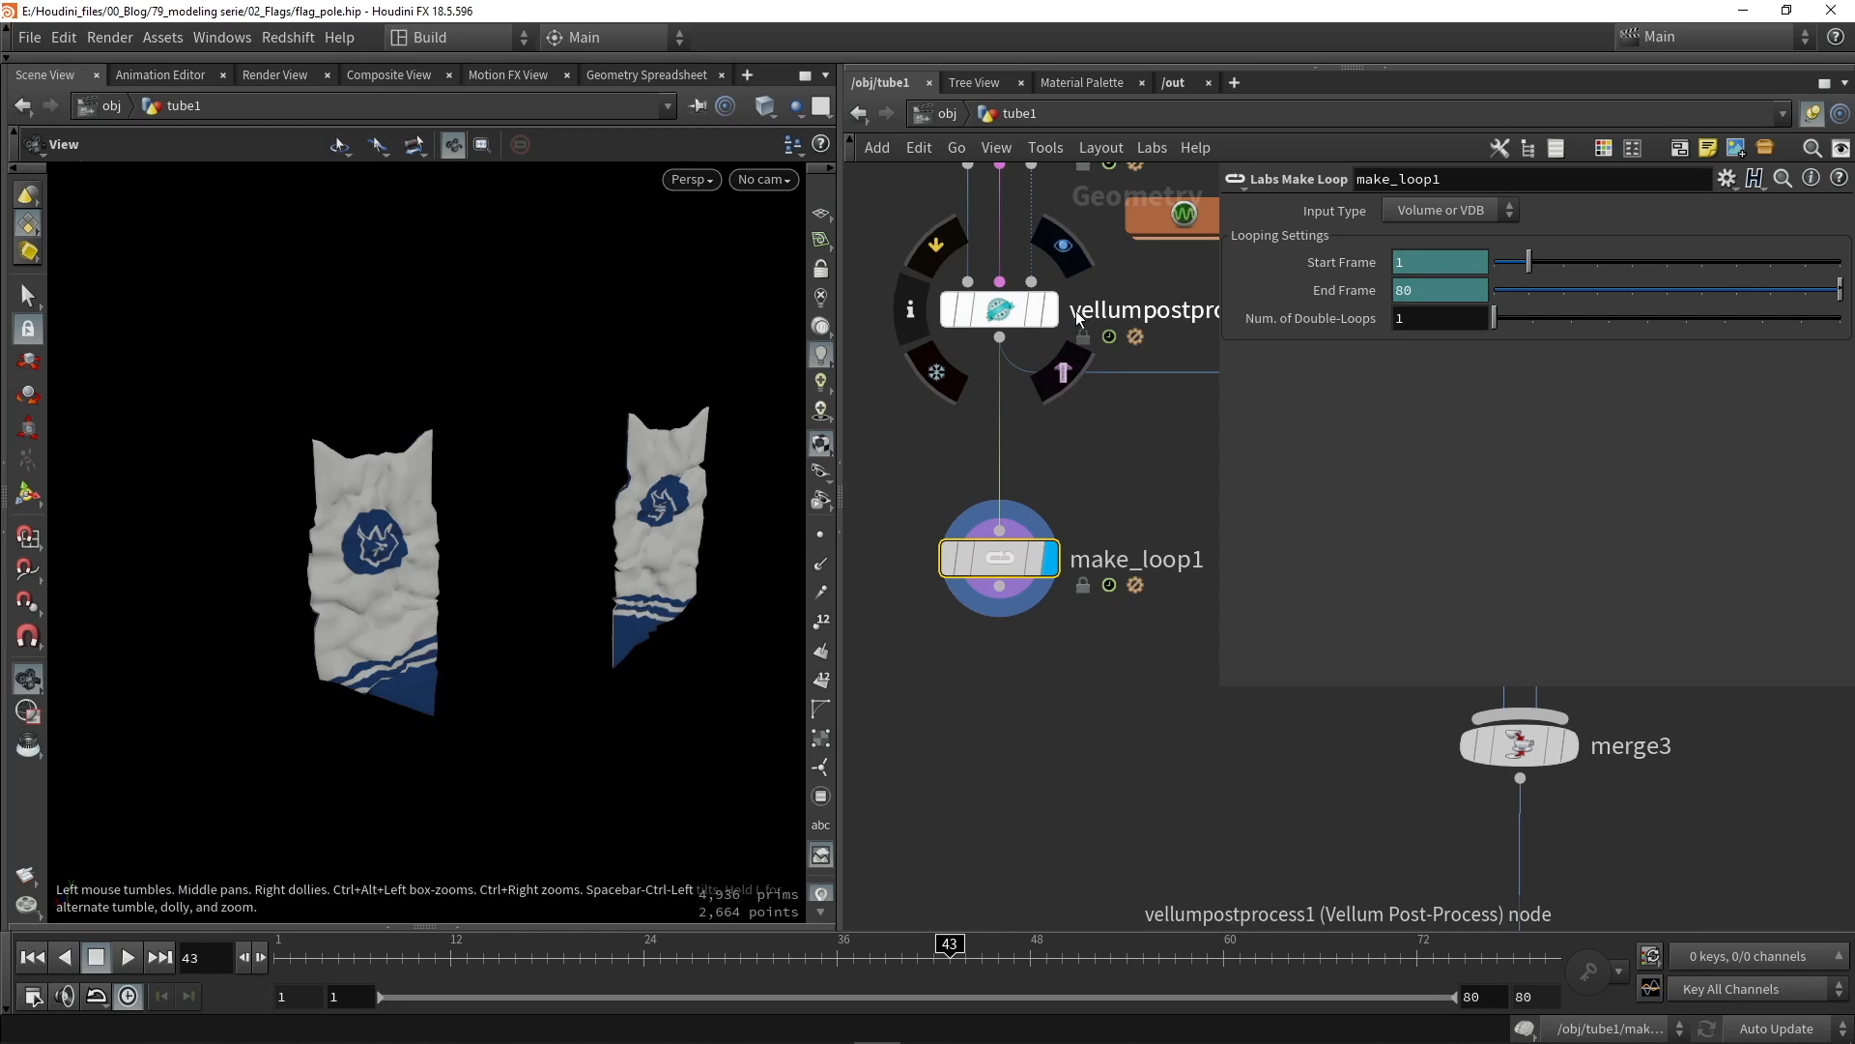
# Step: Display vellumpostprocess1 and examine the flags at frames 1 and 2
pyautogui.click(1048, 309)
pyautogui.hotkey('ctrl', 'Up')
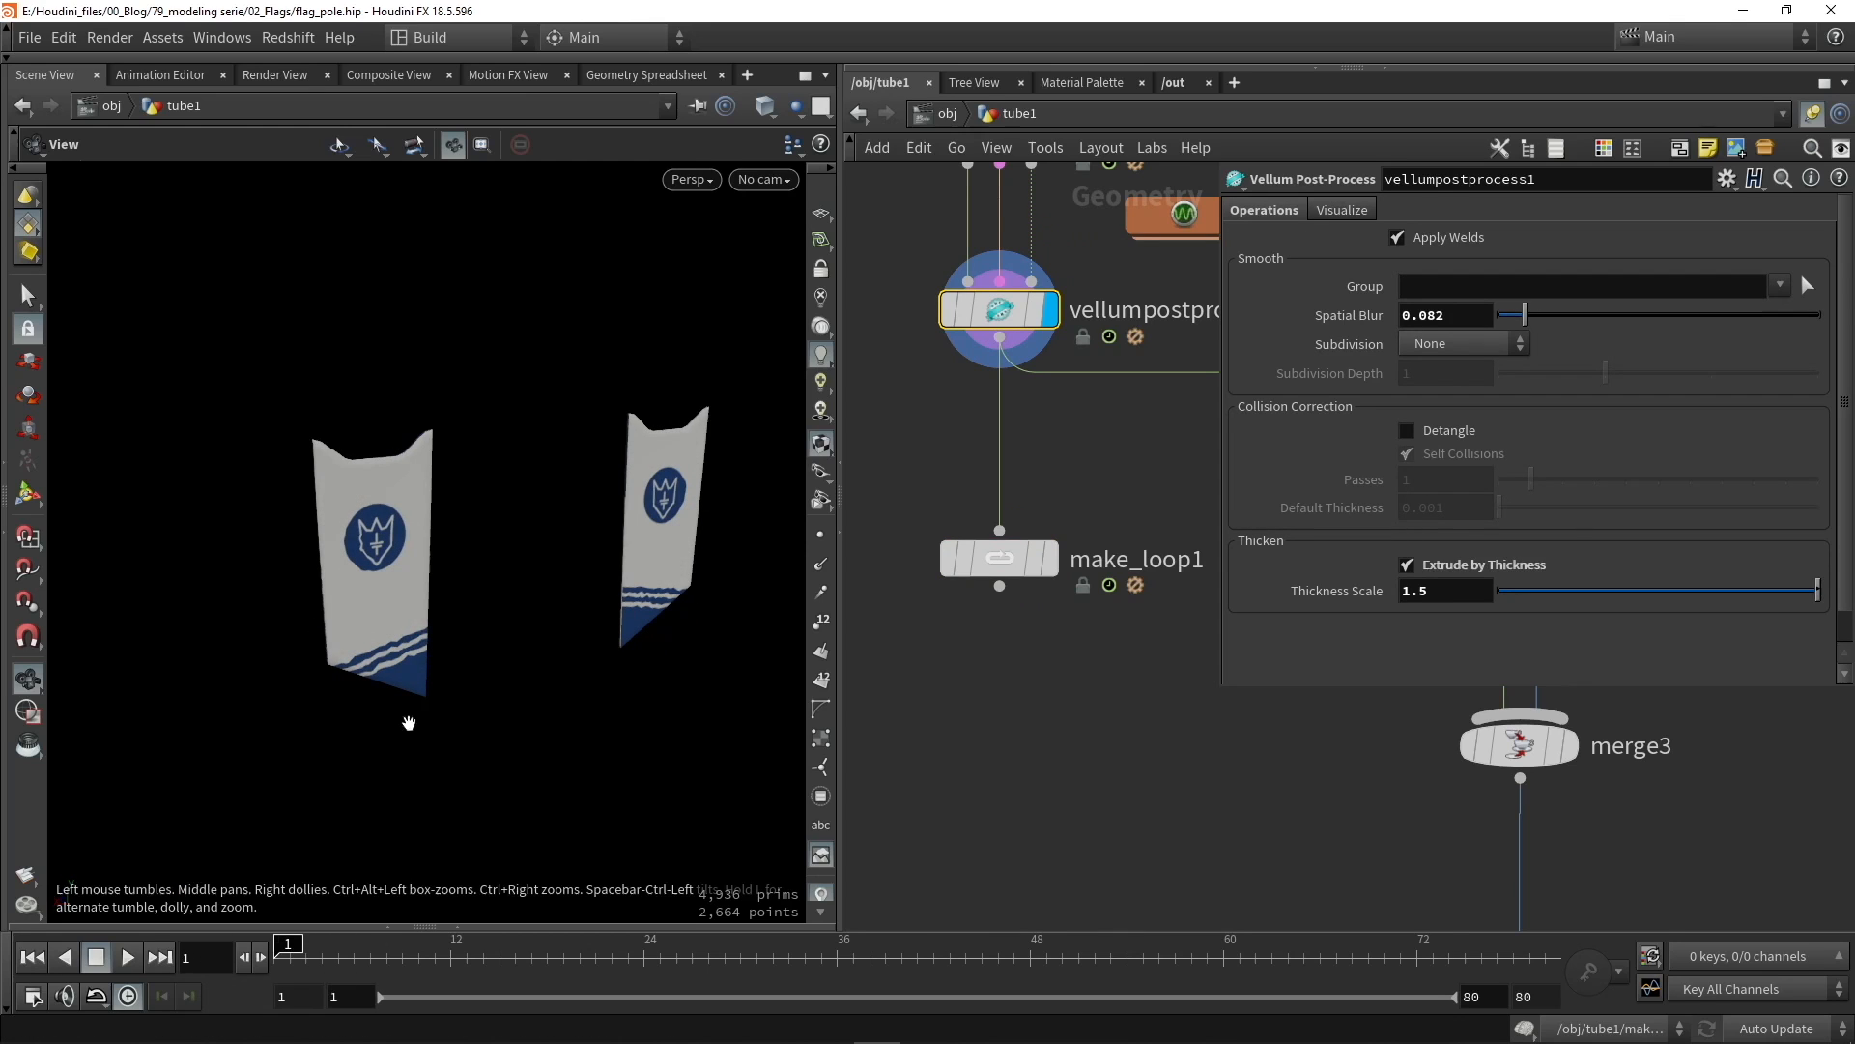
pyautogui.press('Right')
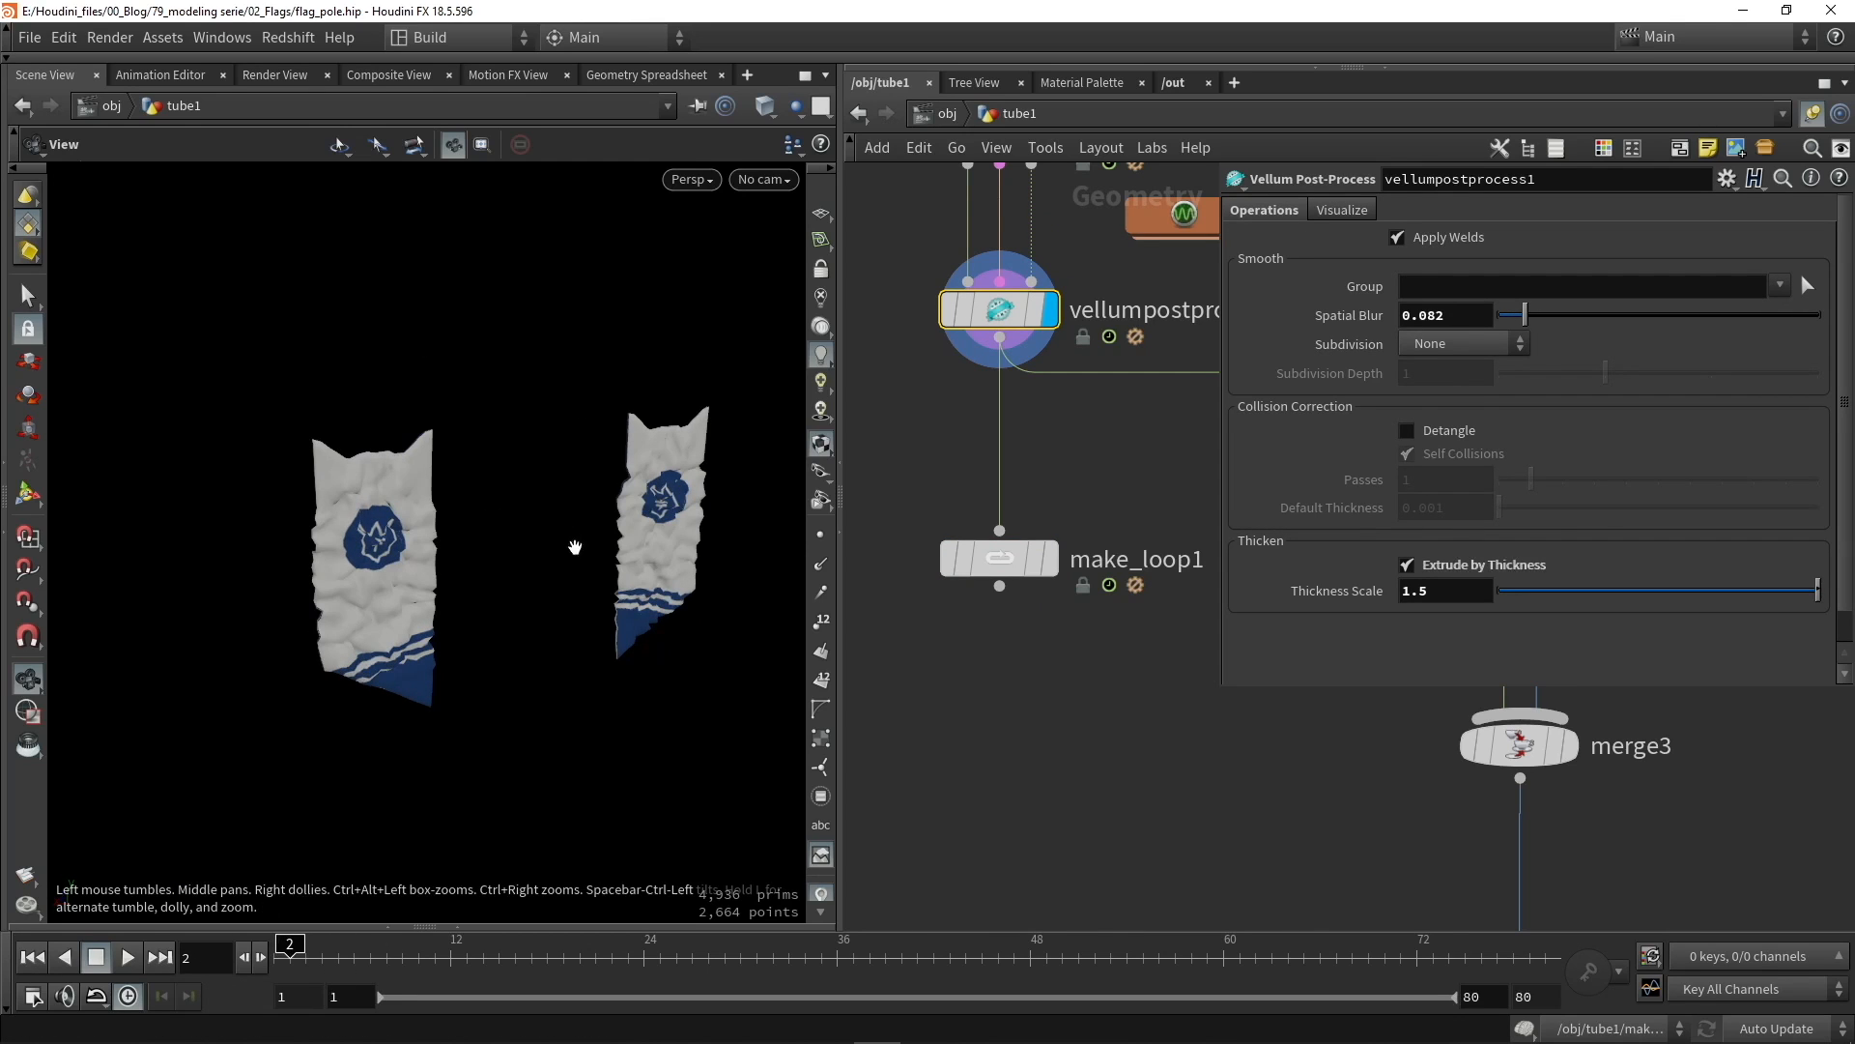
# Step: Display and select make_loop1 and set its Input Type to Primitive
pyautogui.click(1050, 558)
pyautogui.click(996, 566)
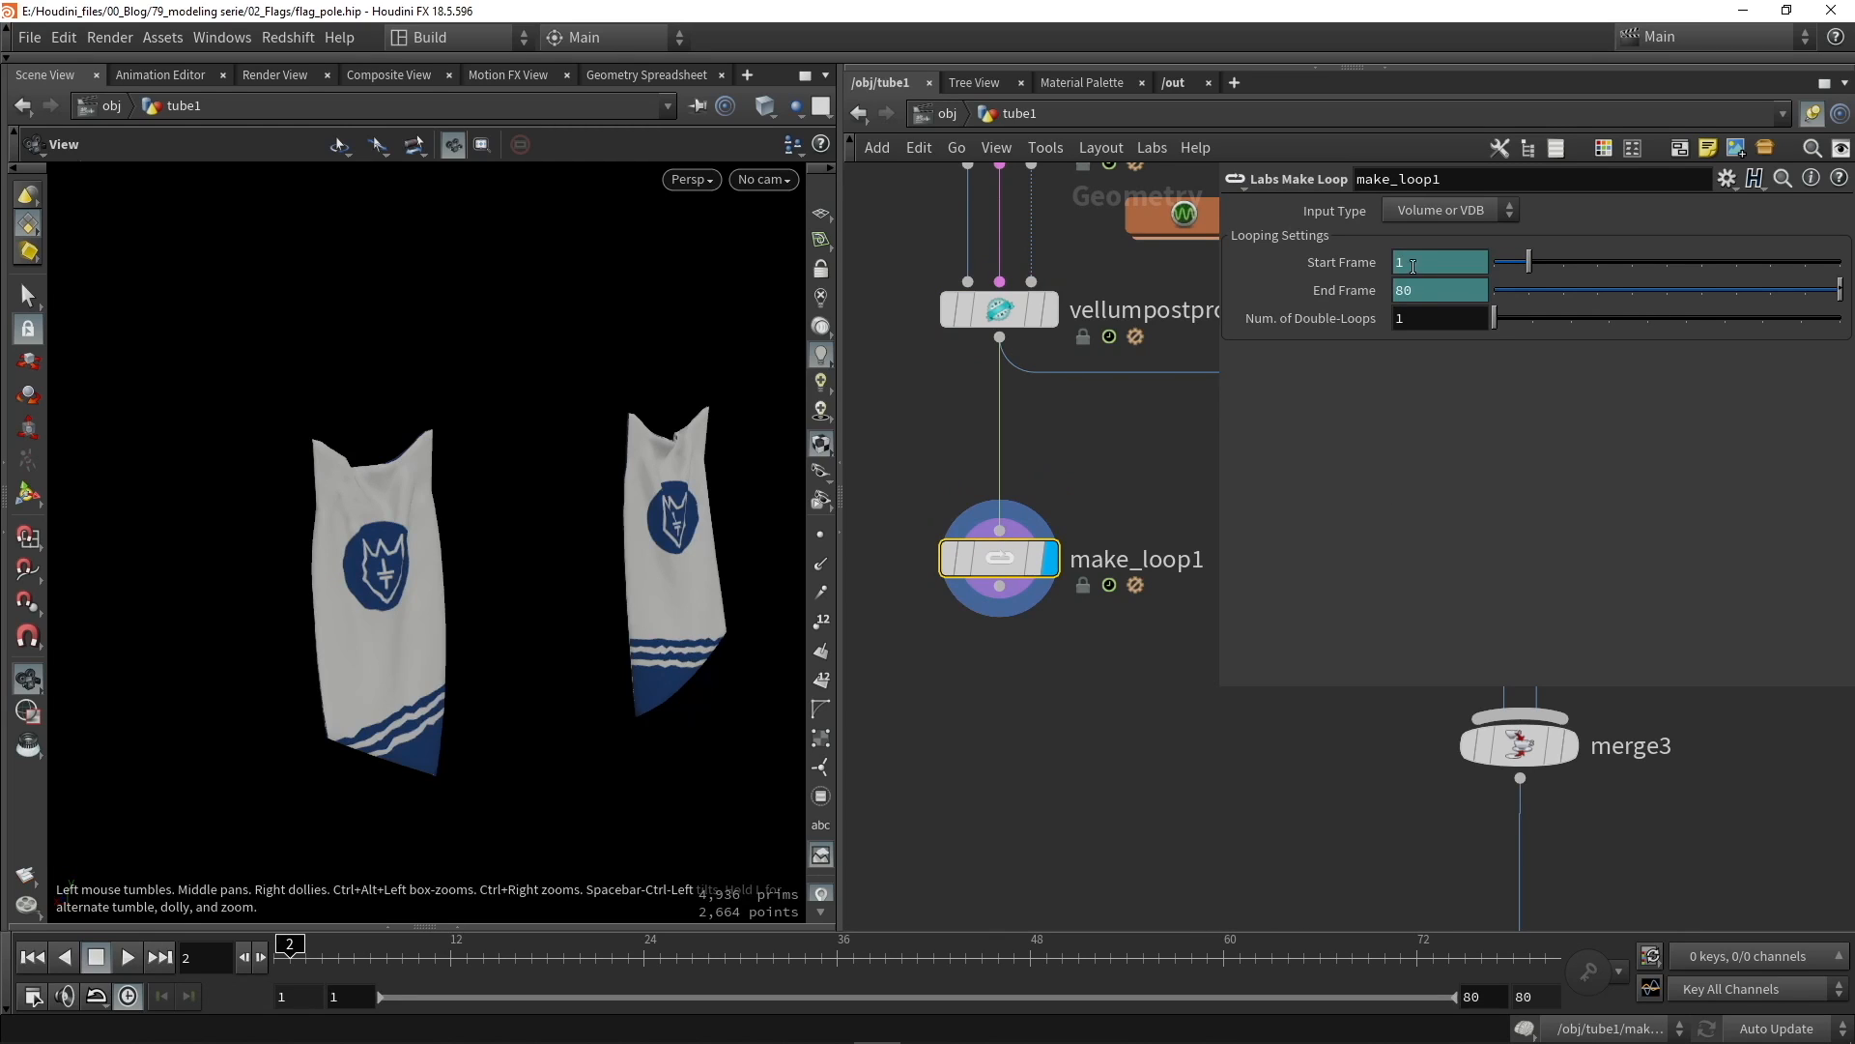
pyautogui.click(1416, 211)
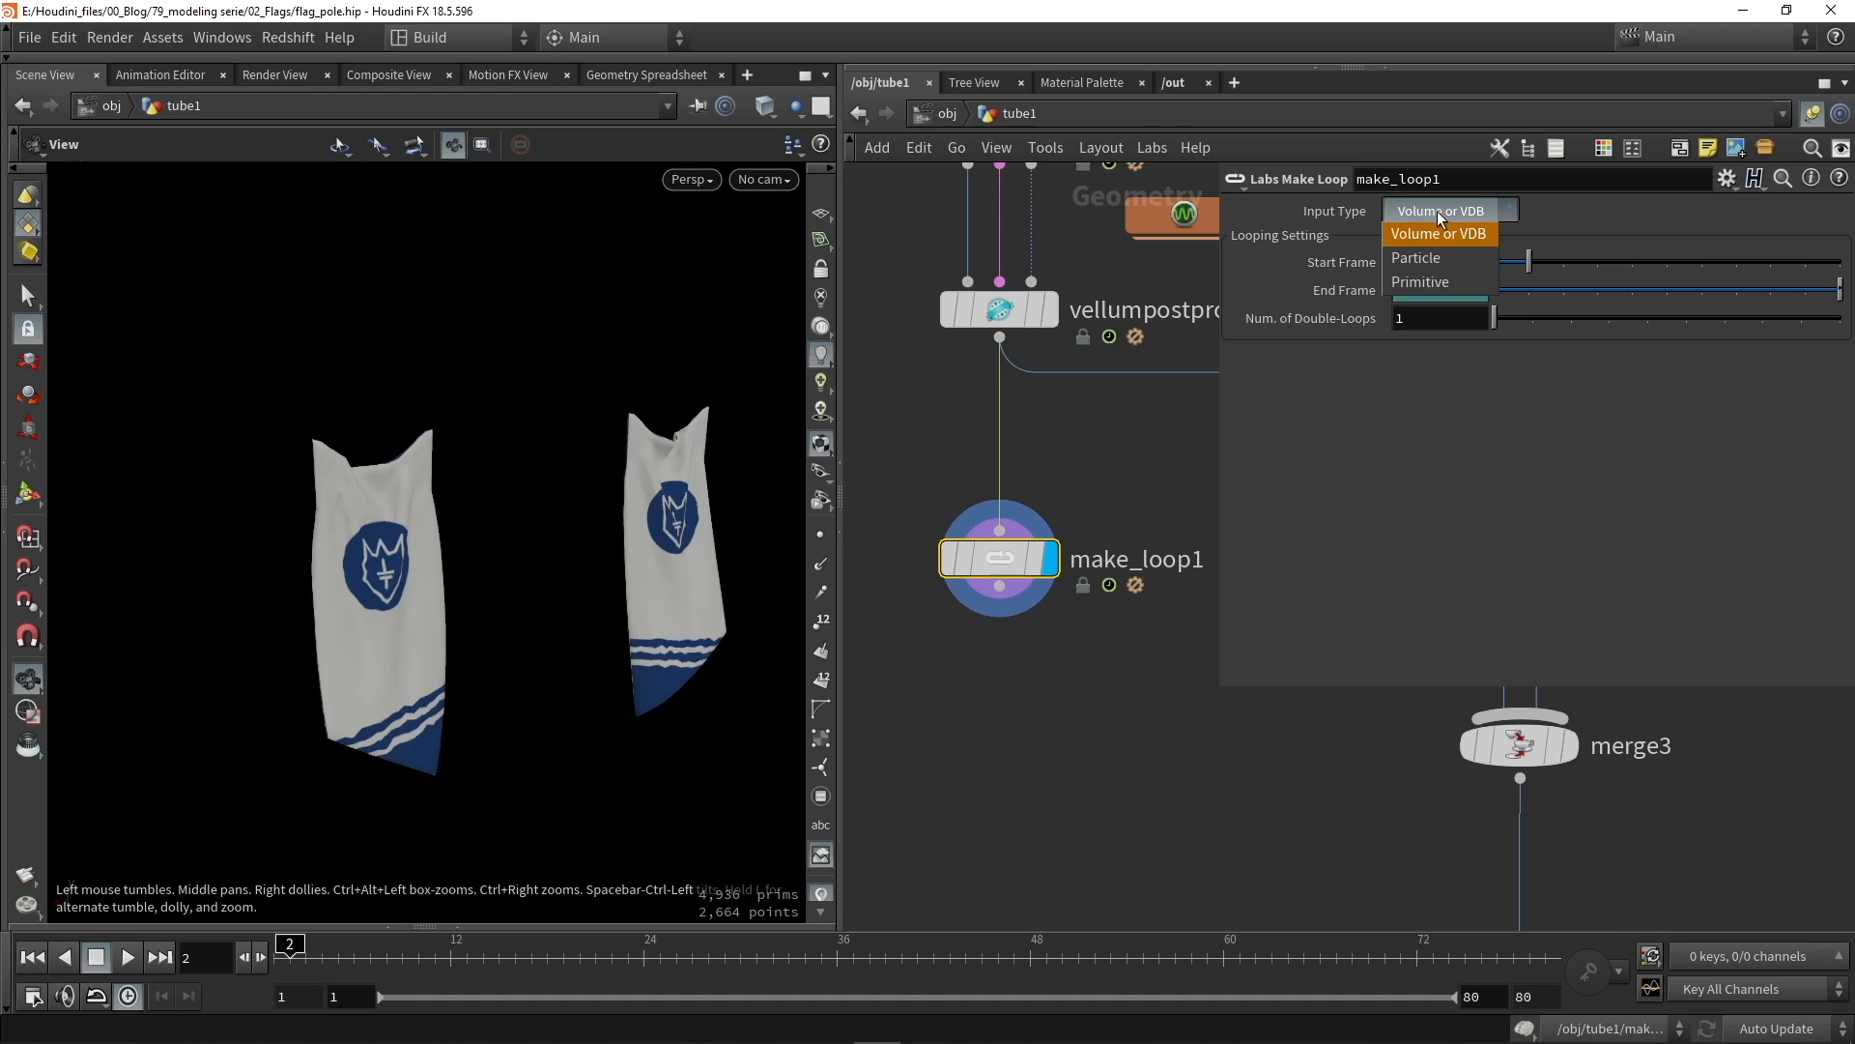
pyautogui.click(1436, 286)
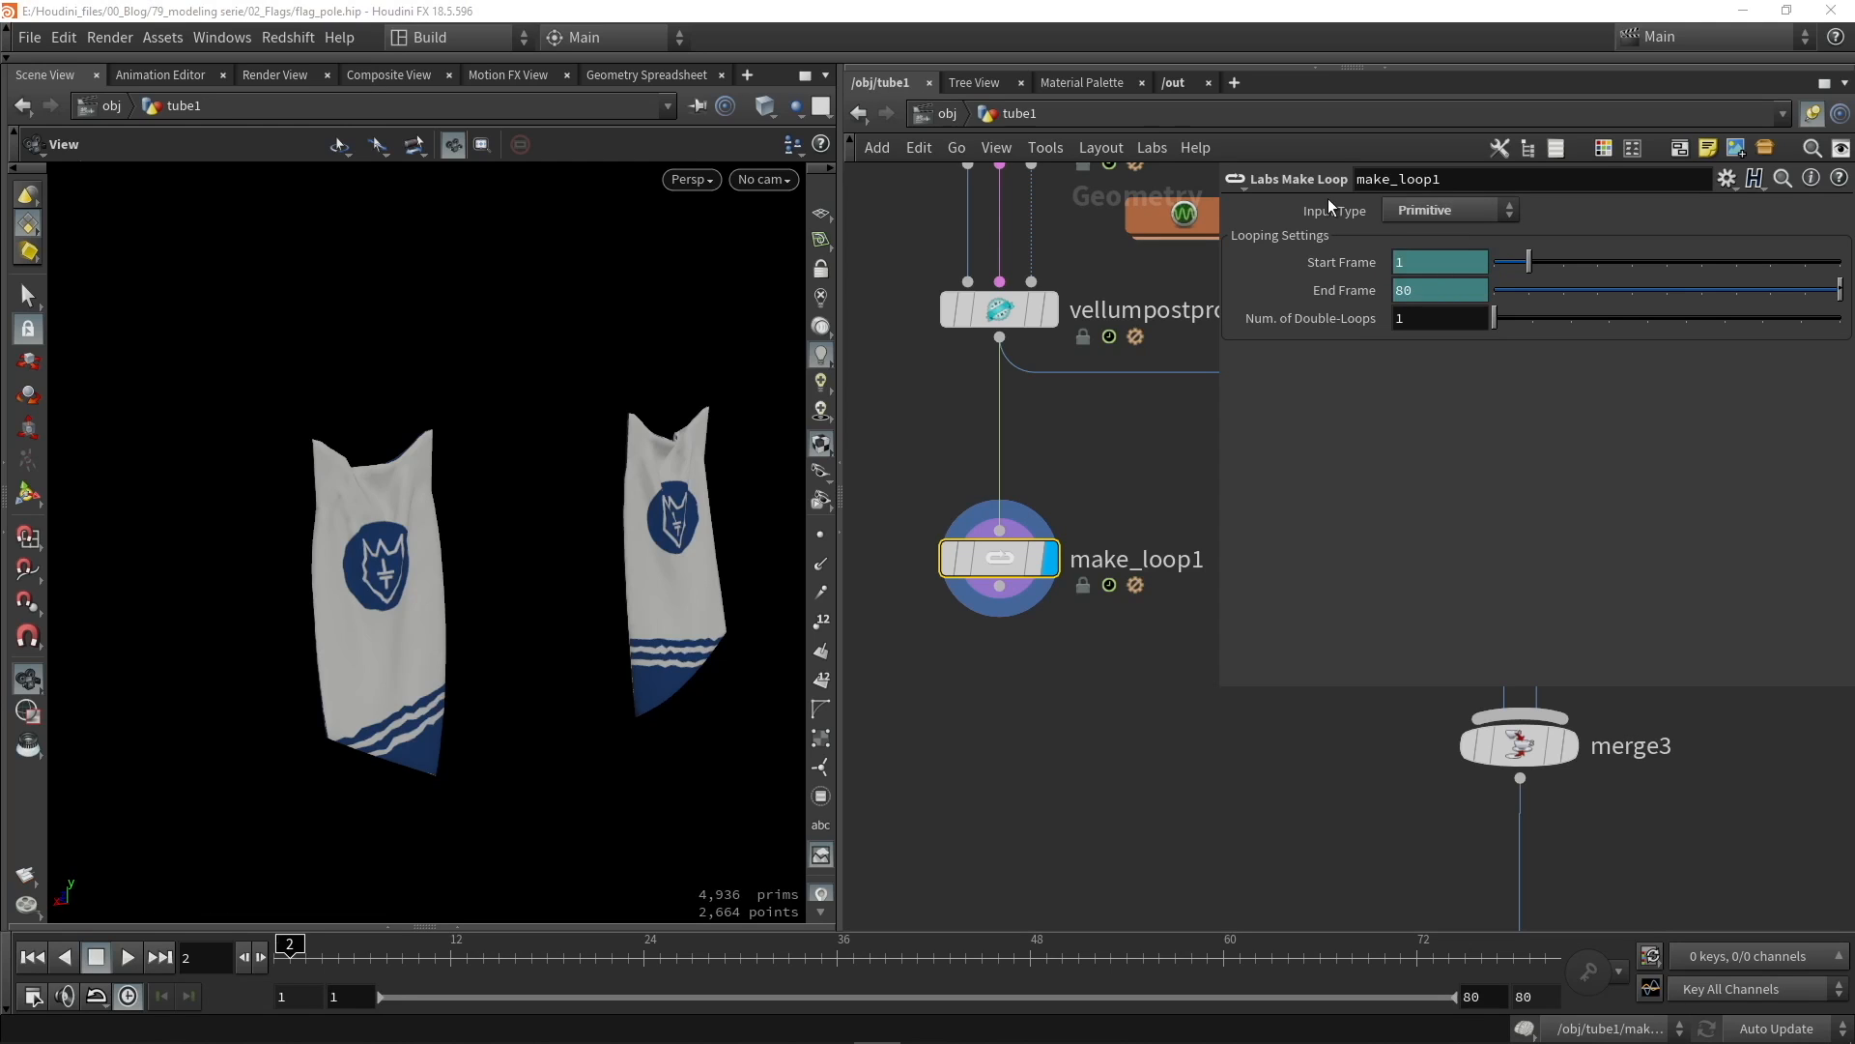
# Step: Play the primitive-based loop from frame 1, stop at frame 61, inspect the flags and review the Input Type options
pyautogui.press('Left')
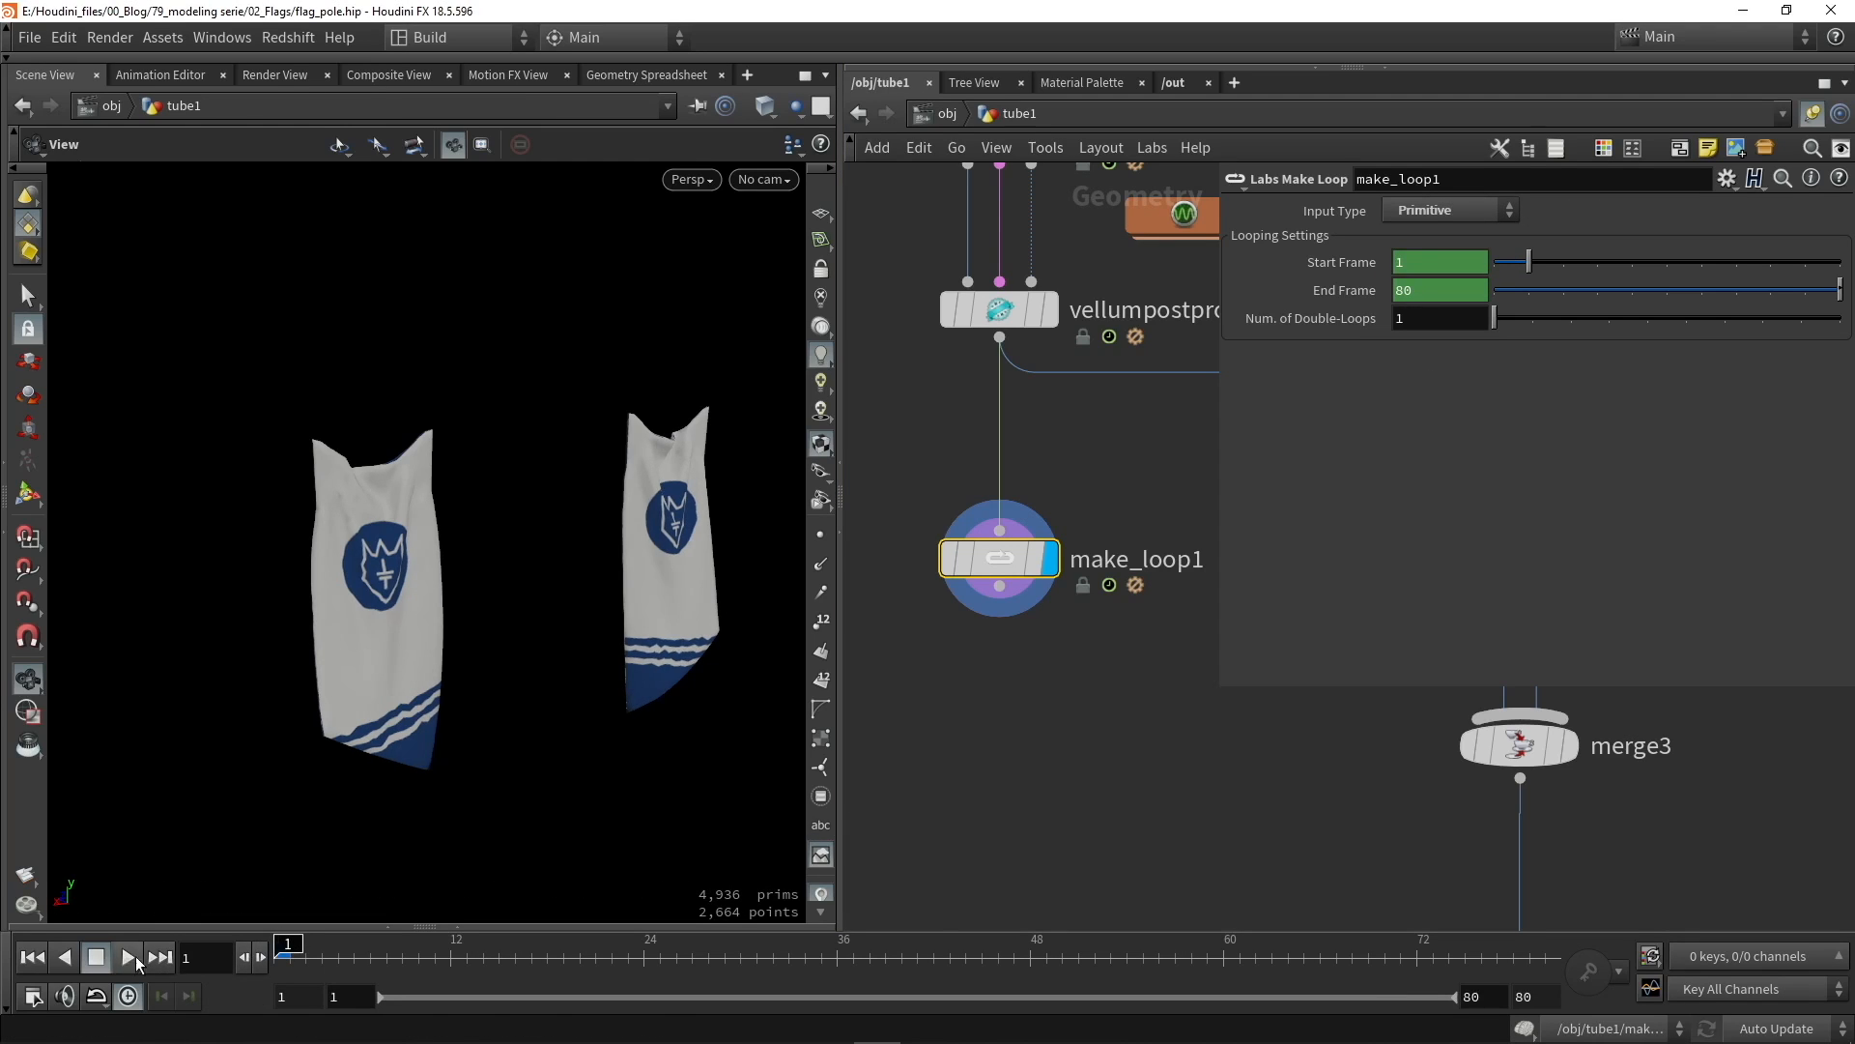
pyautogui.click(129, 956)
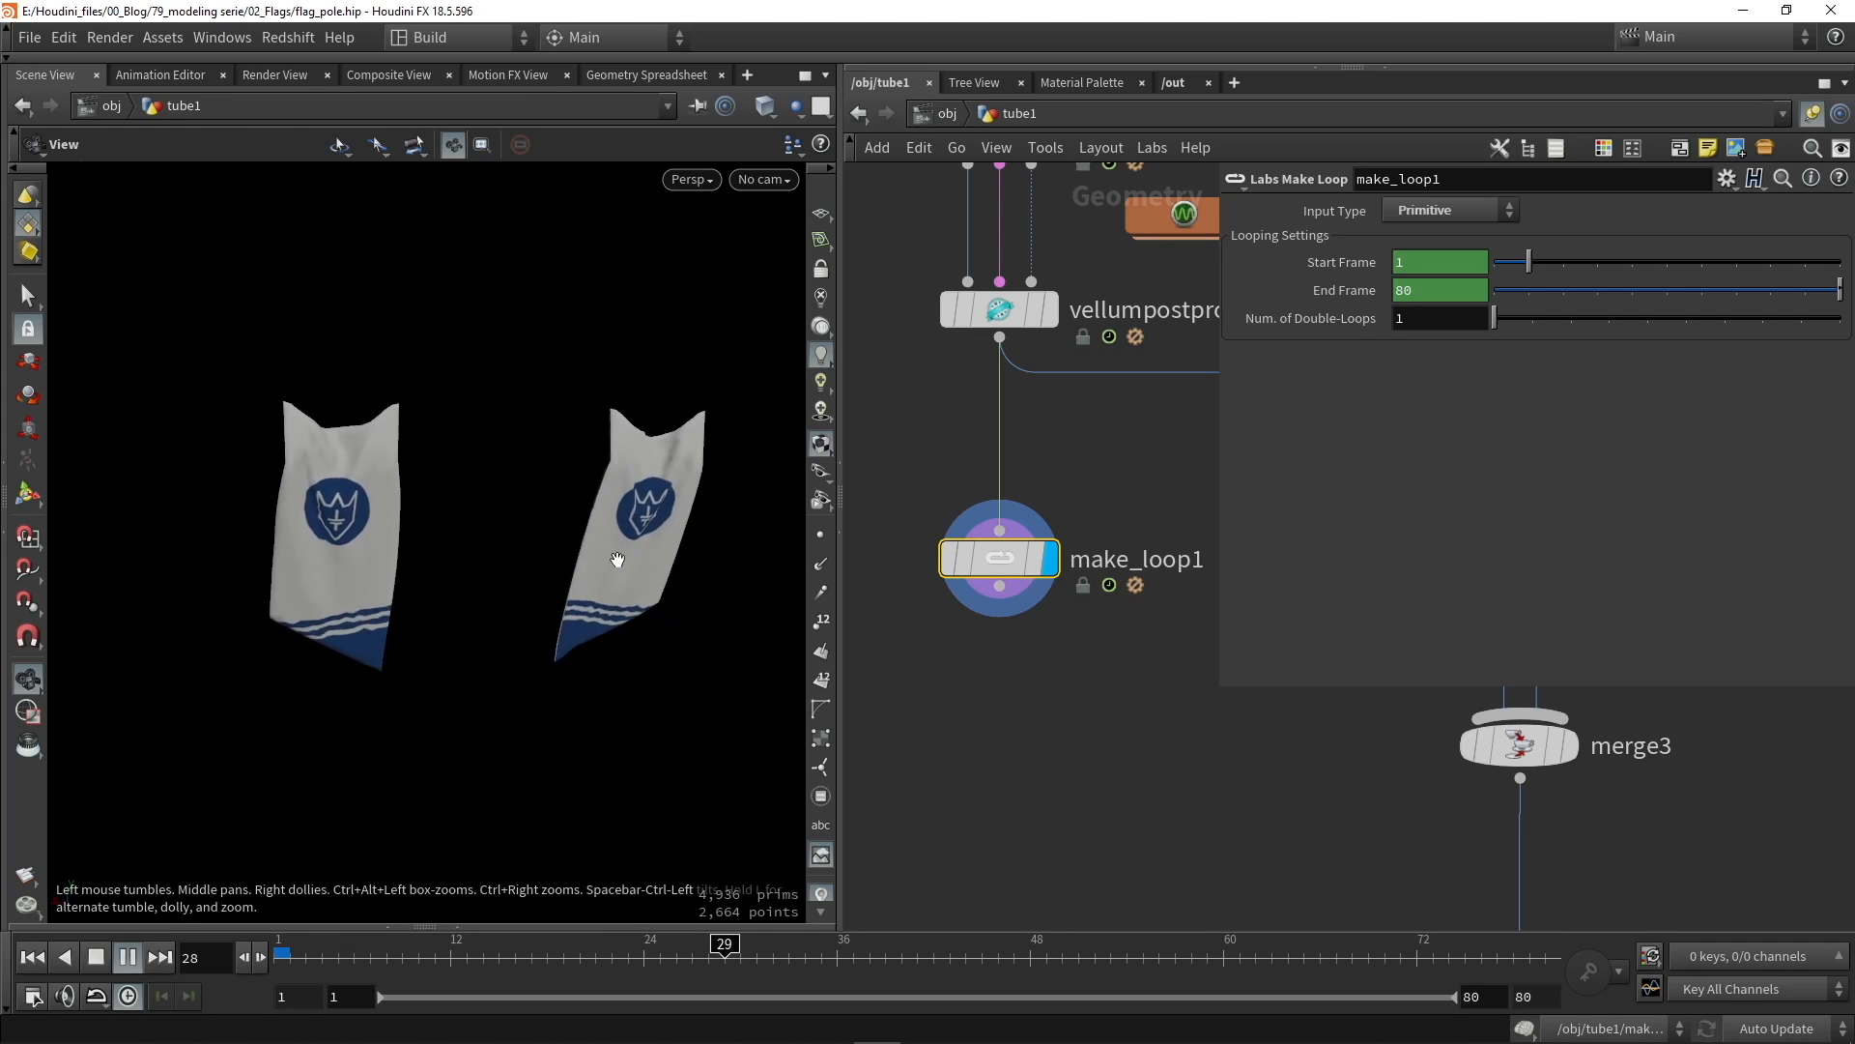
pyautogui.click(97, 958)
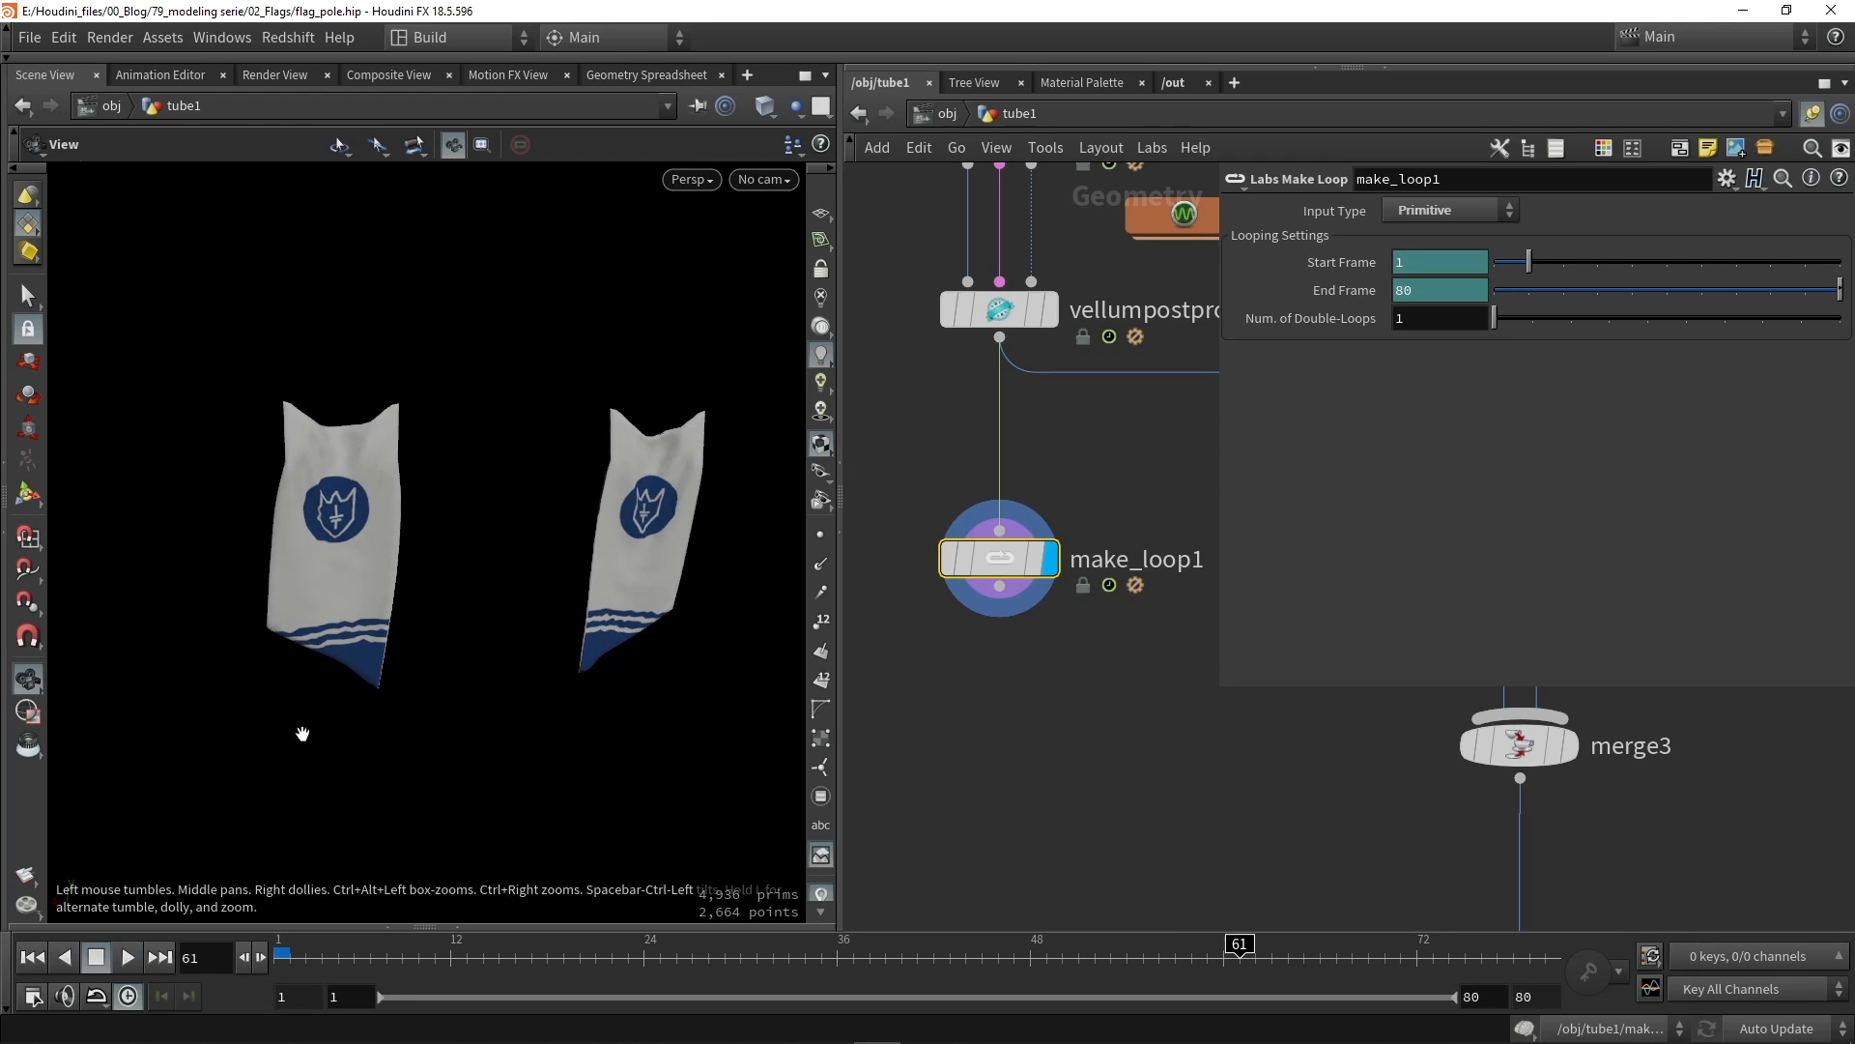
pyautogui.moveTo(303, 733); pyautogui.dragTo(387, 693)
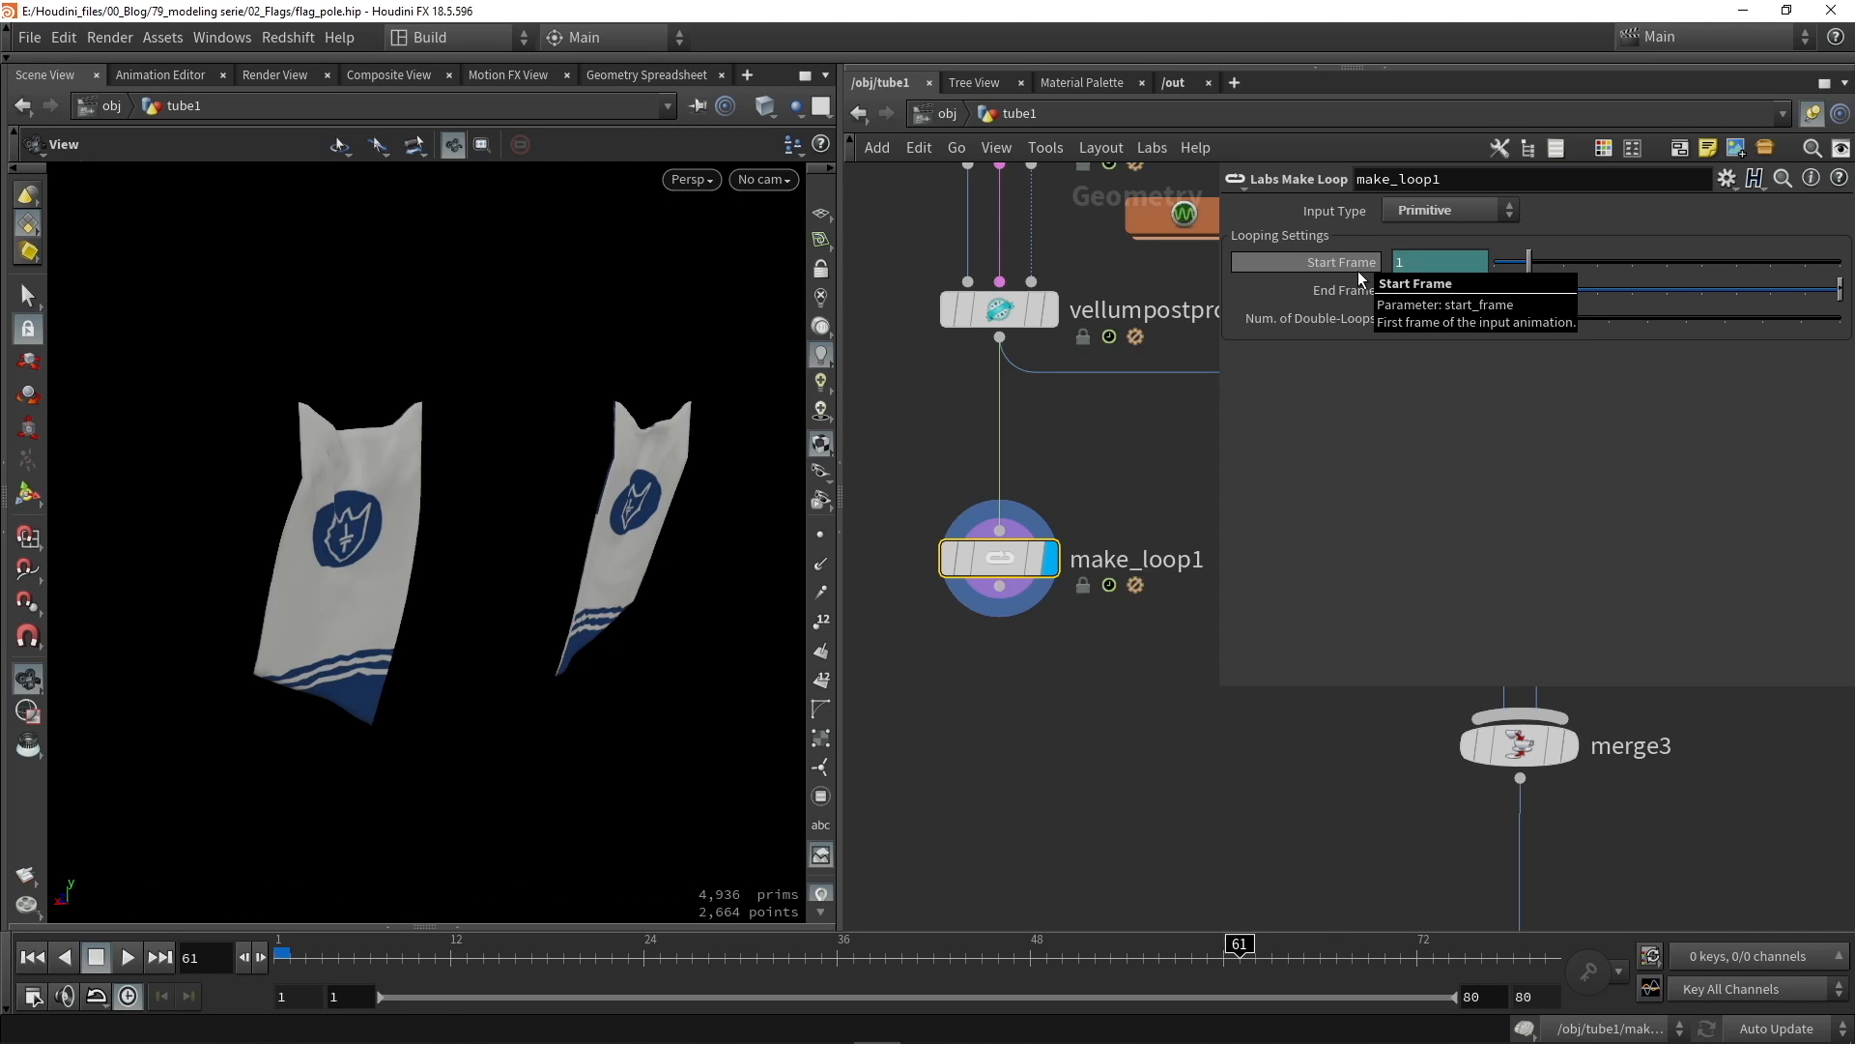
pyautogui.click(1398, 211)
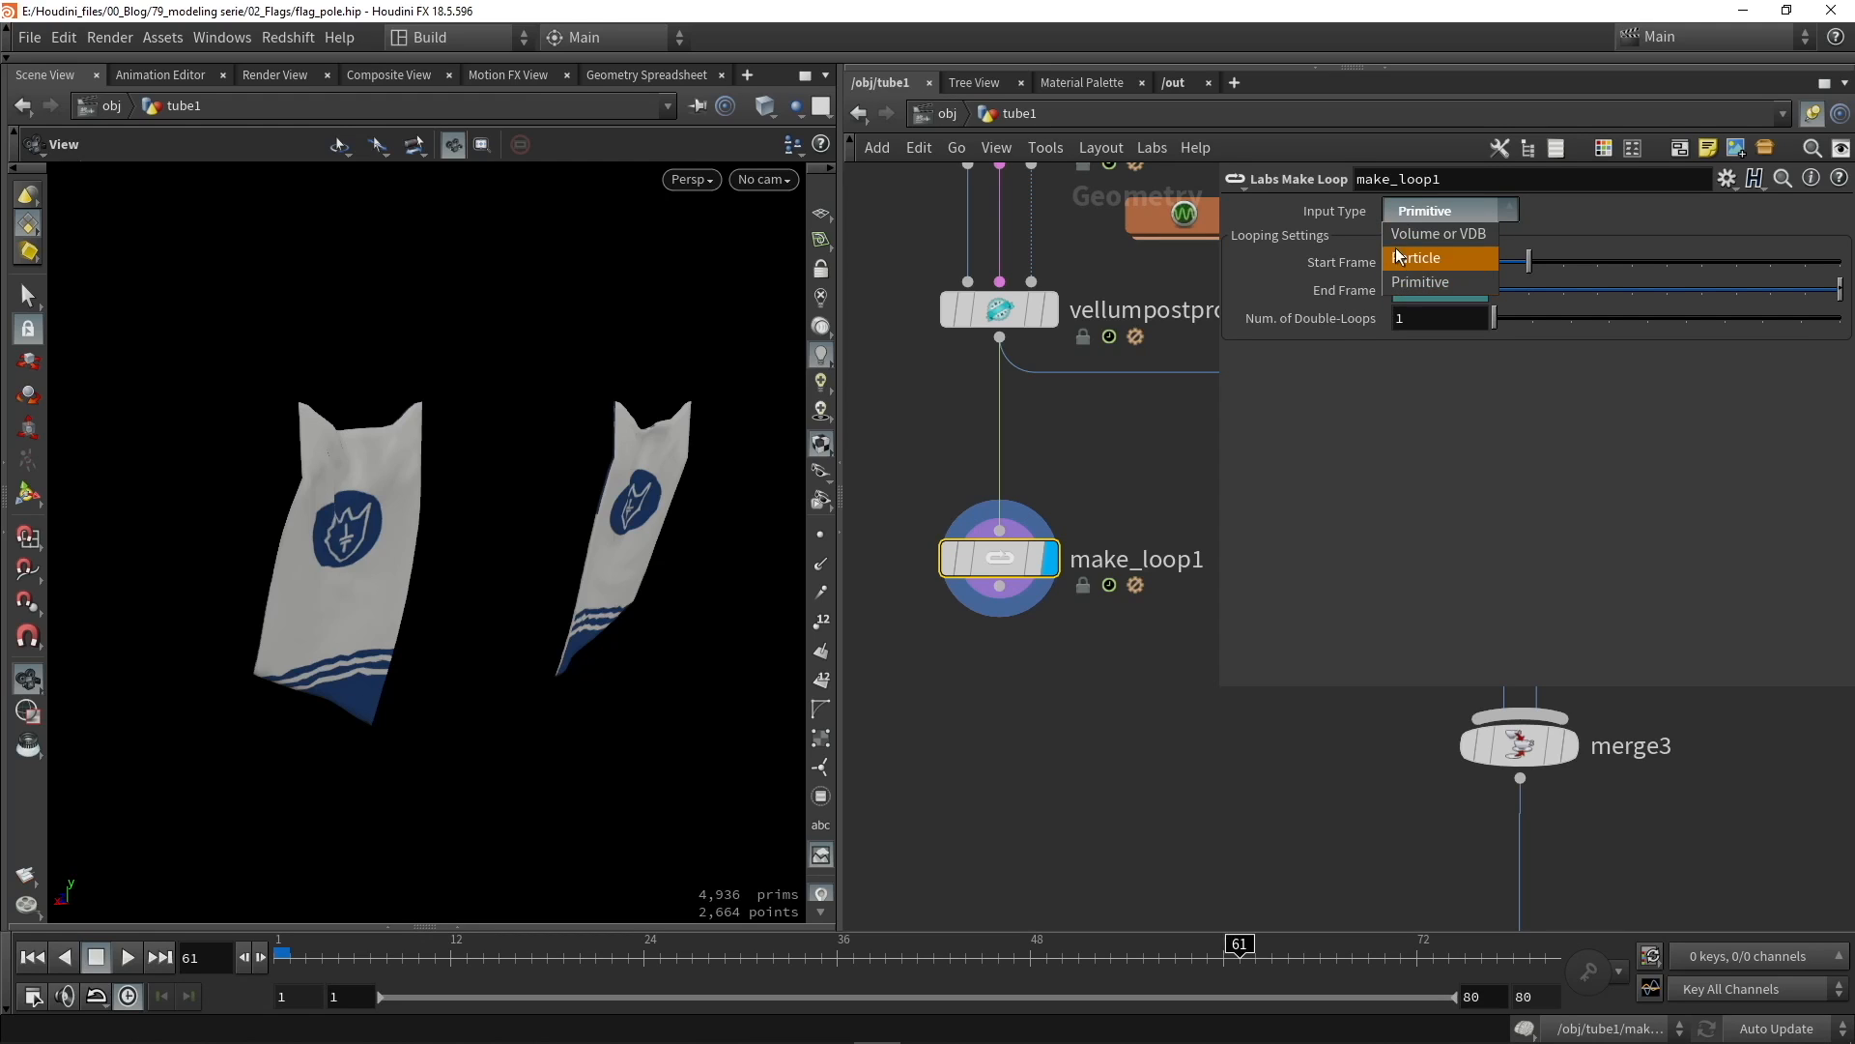
pyautogui.click(1182, 641)
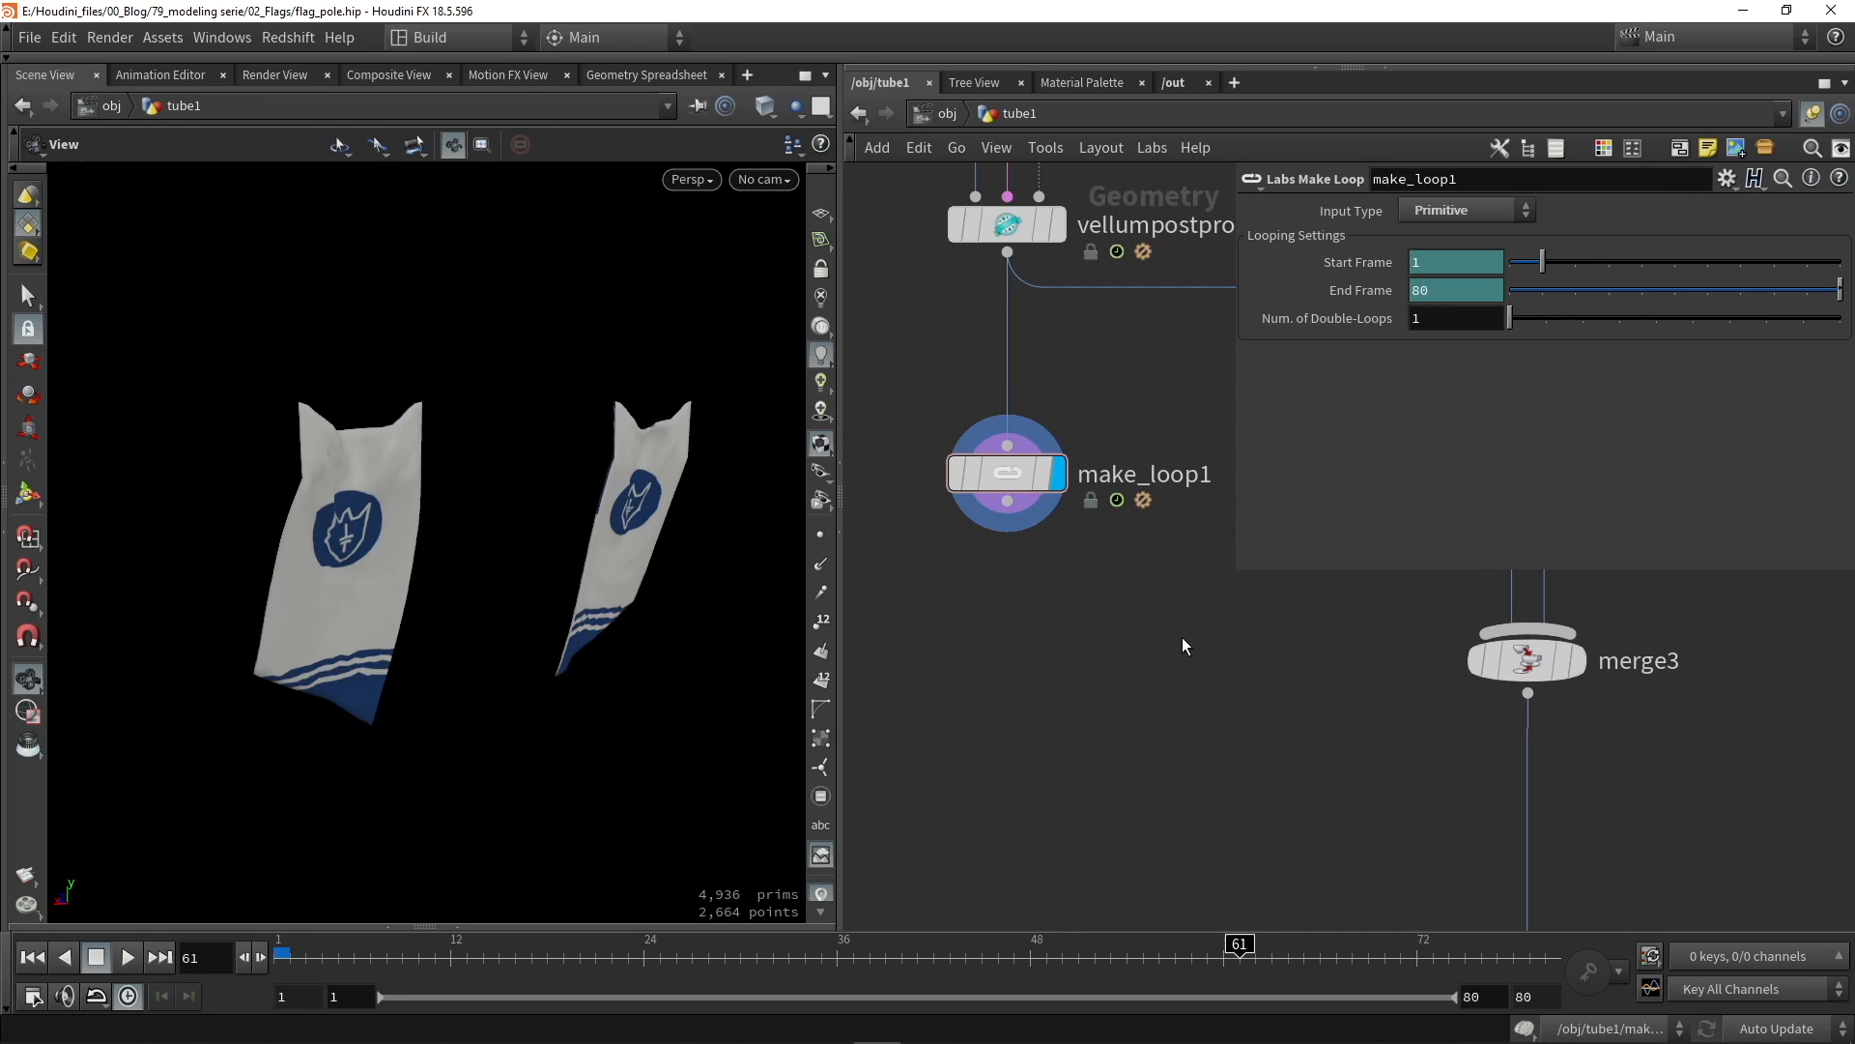
# Step: Display color_adjustment1 to examine the pole, and merge3 to examine the pole combined with the flags
pyautogui.moveTo(1194, 614); pyautogui.dragTo(1119, 708, button='middle')
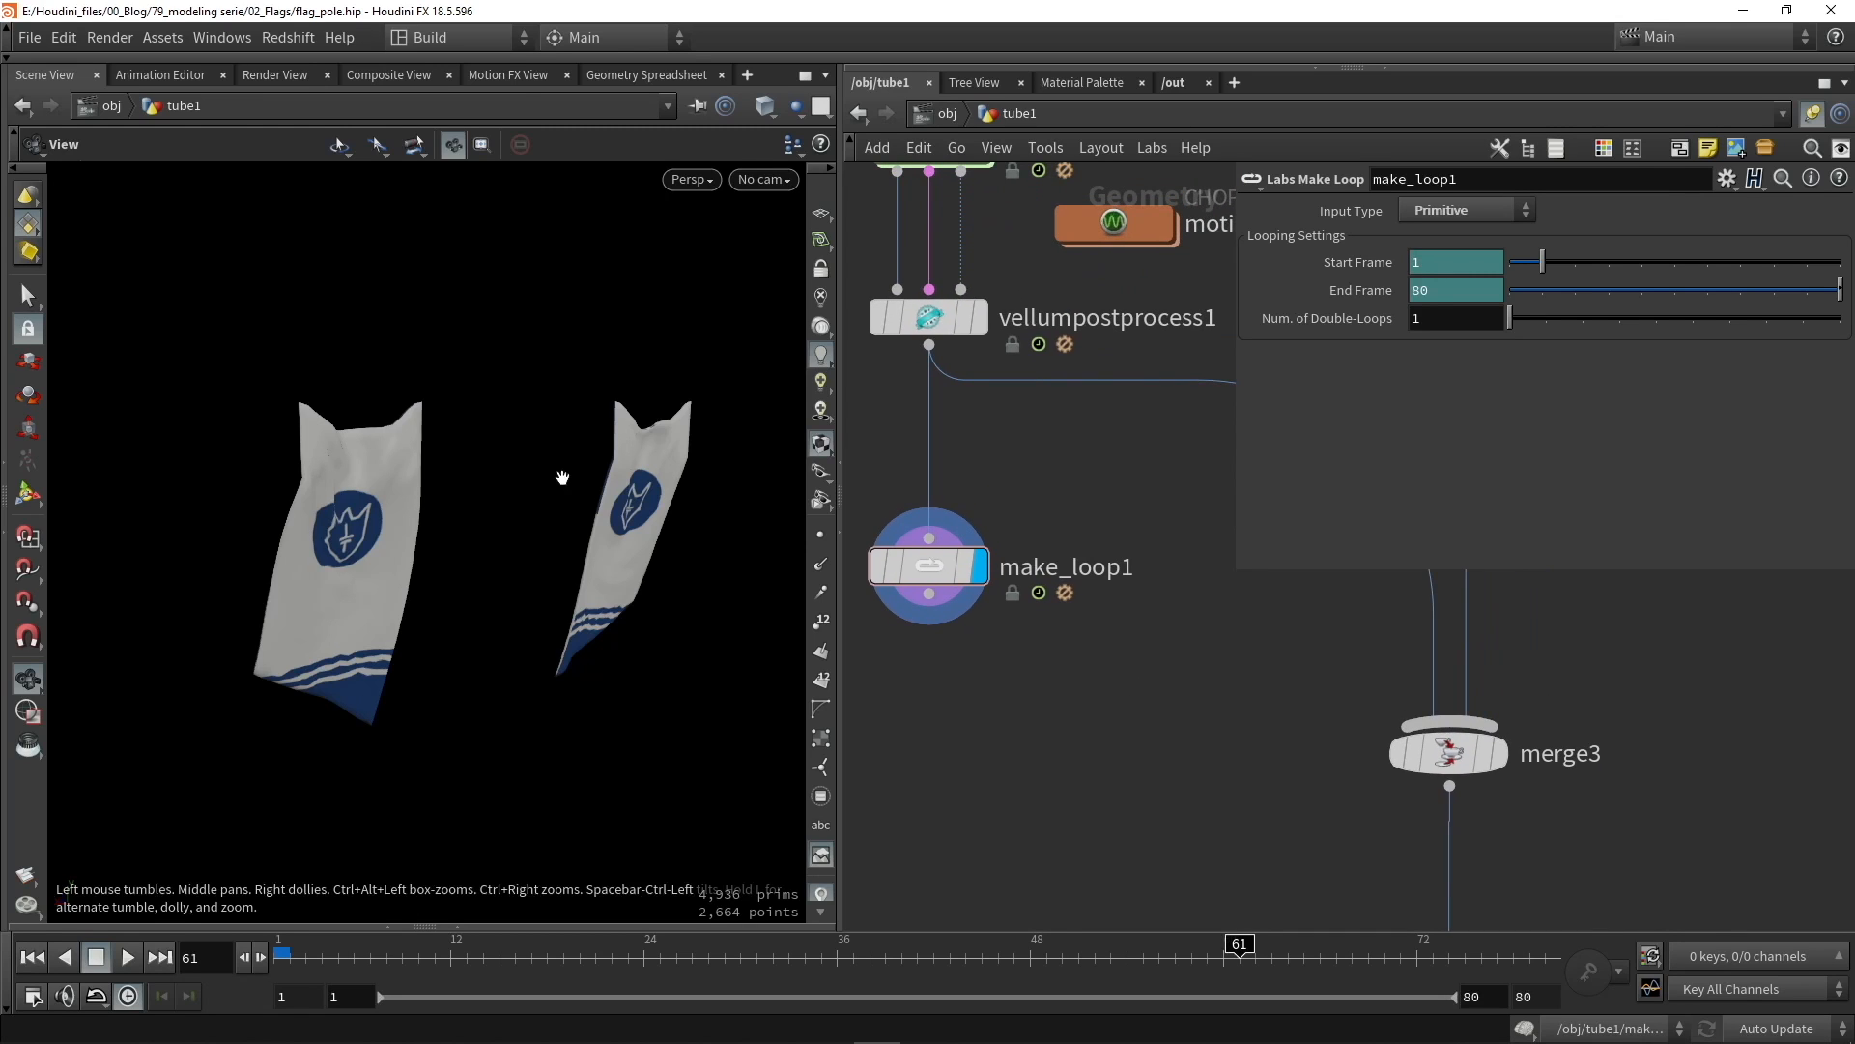
pyautogui.moveTo(560, 476)
pyautogui.mouseDown()
pyautogui.moveTo(480, 484)
pyautogui.moveTo(589, 488)
pyautogui.mouseUp()
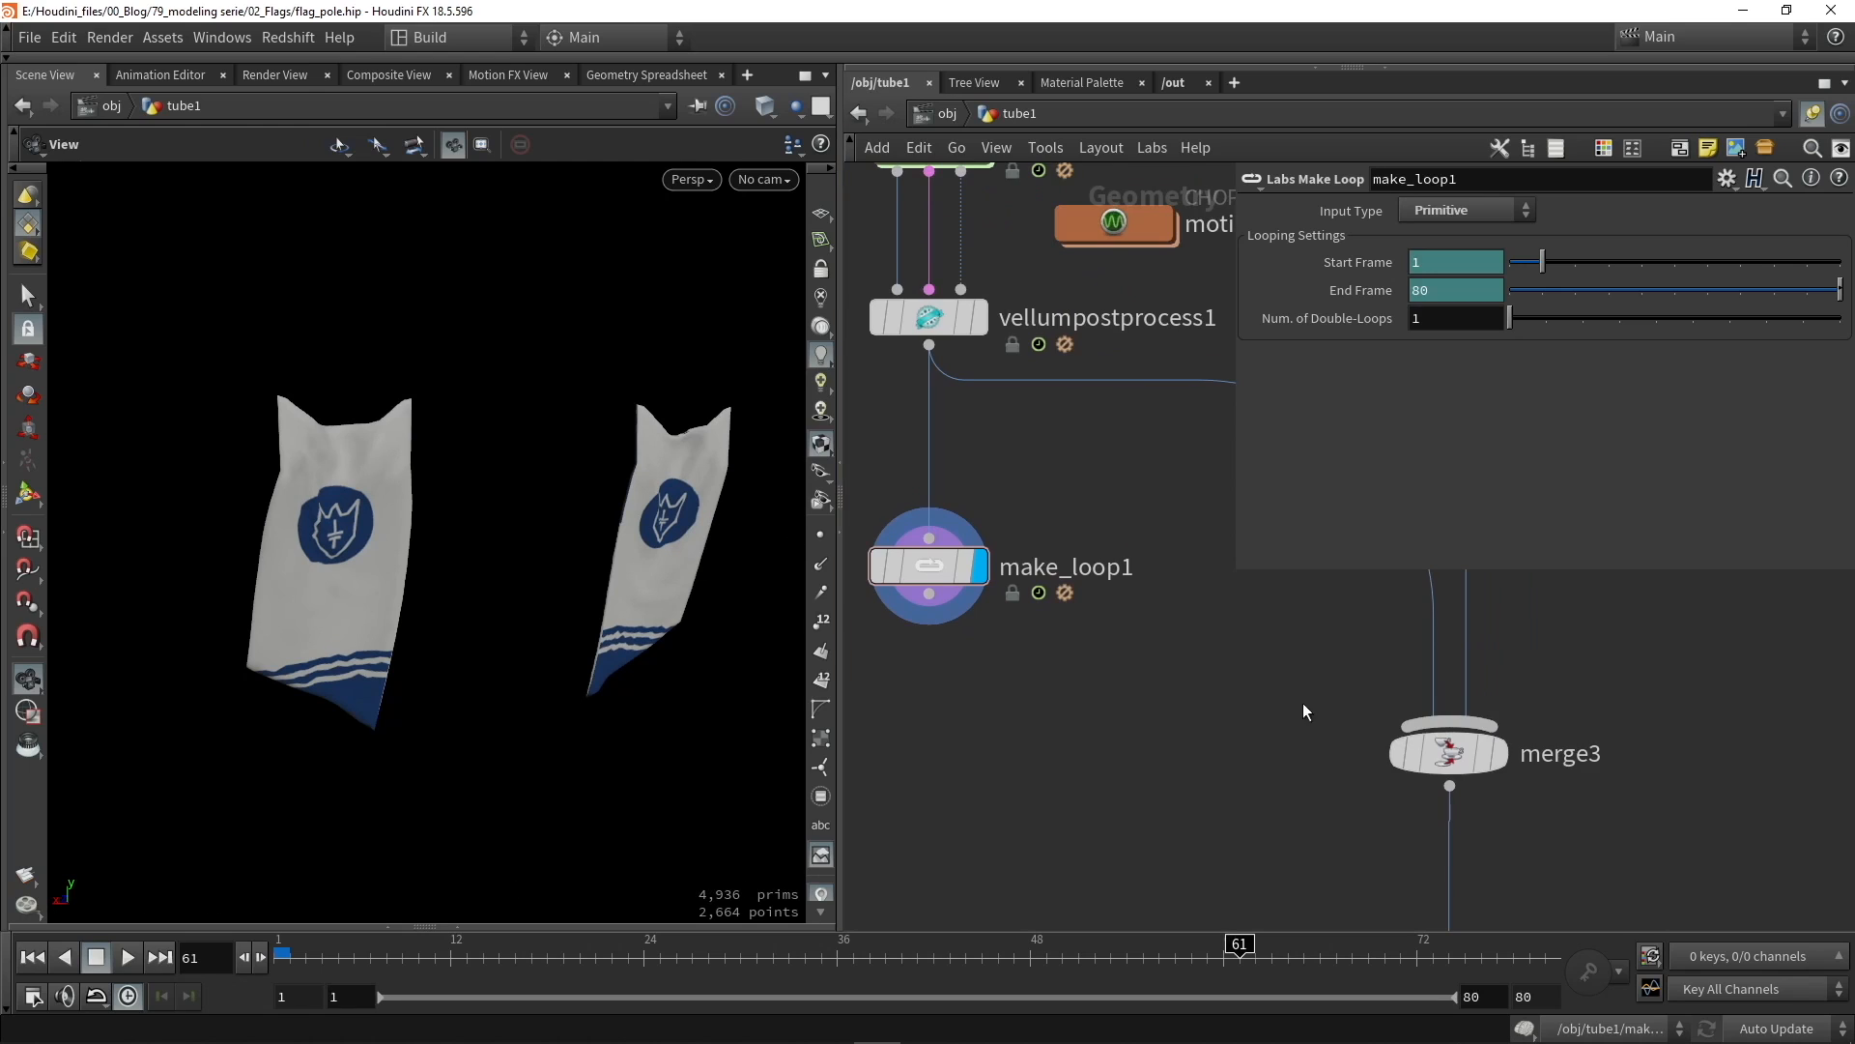
pyautogui.scroll(-3, 1179, 734)
pyautogui.press('r')
pyautogui.click(1156, 381)
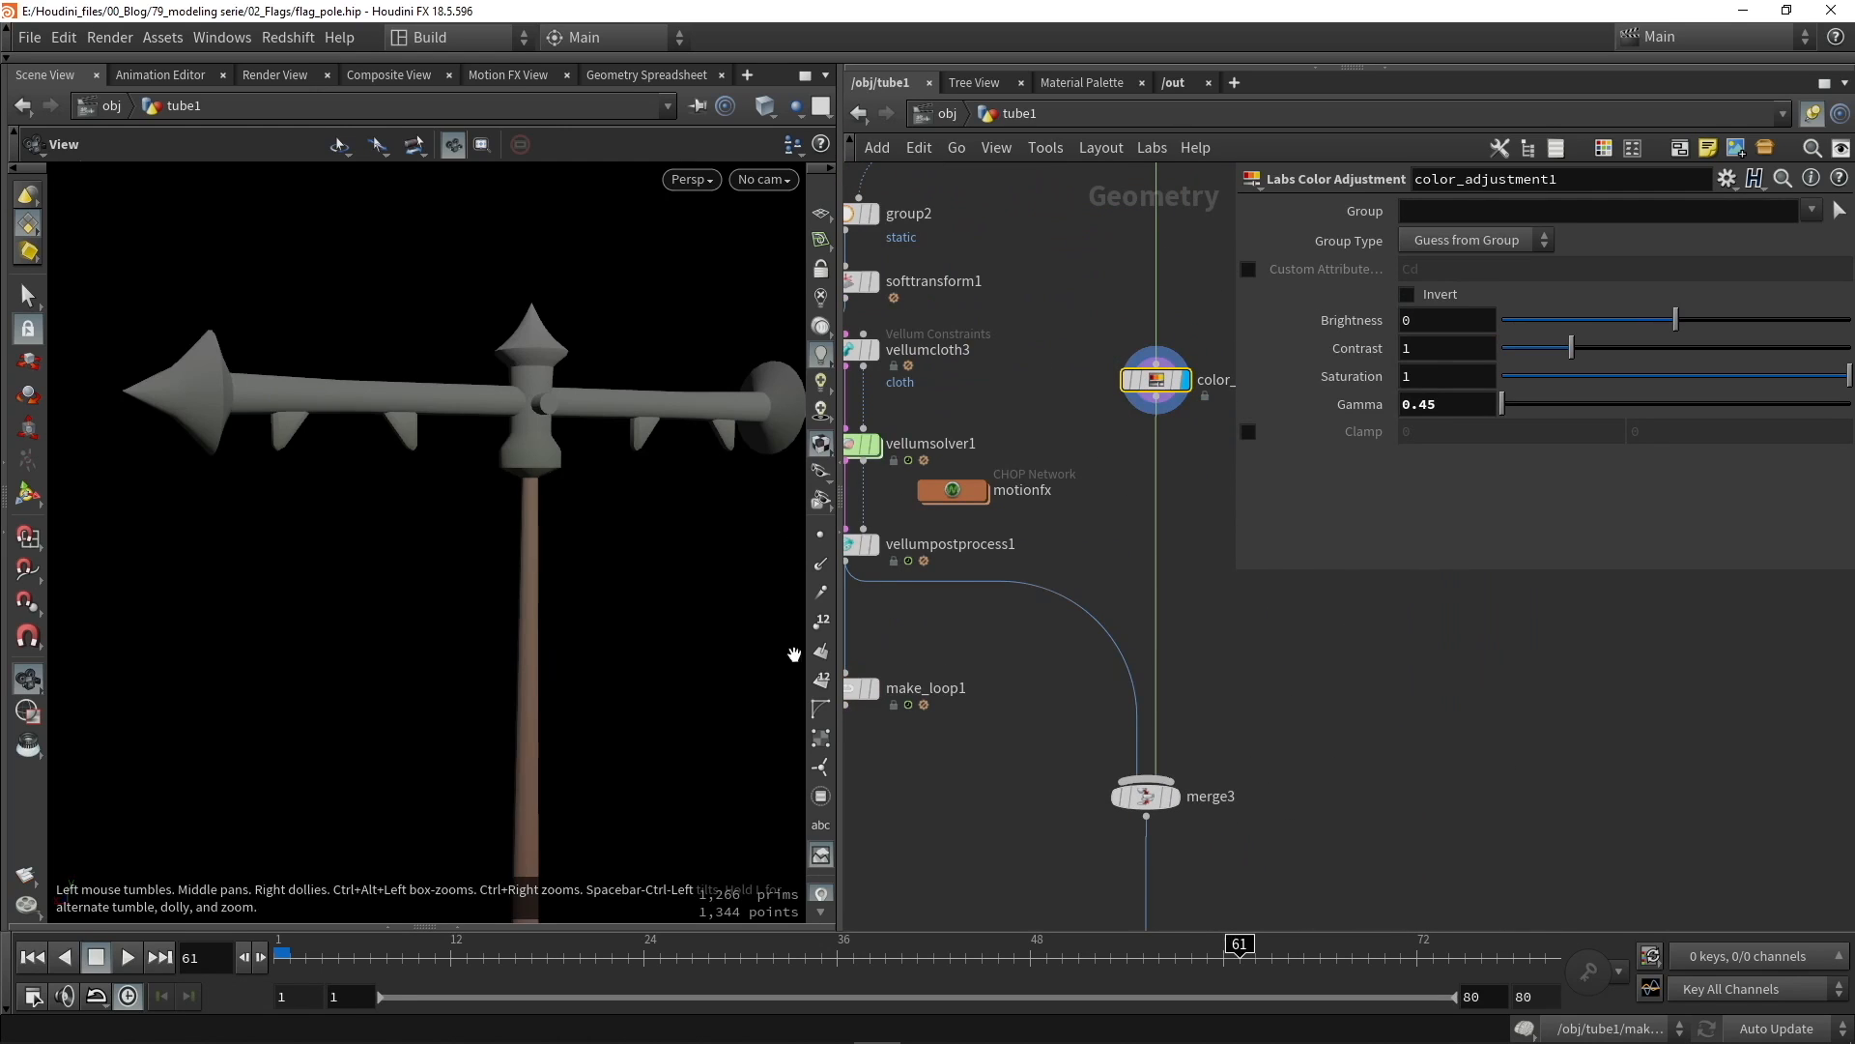
pyautogui.moveTo(607, 649); pyautogui.dragTo(667, 493)
pyautogui.moveTo(1051, 751); pyautogui.dragTo(1201, 661, button='middle')
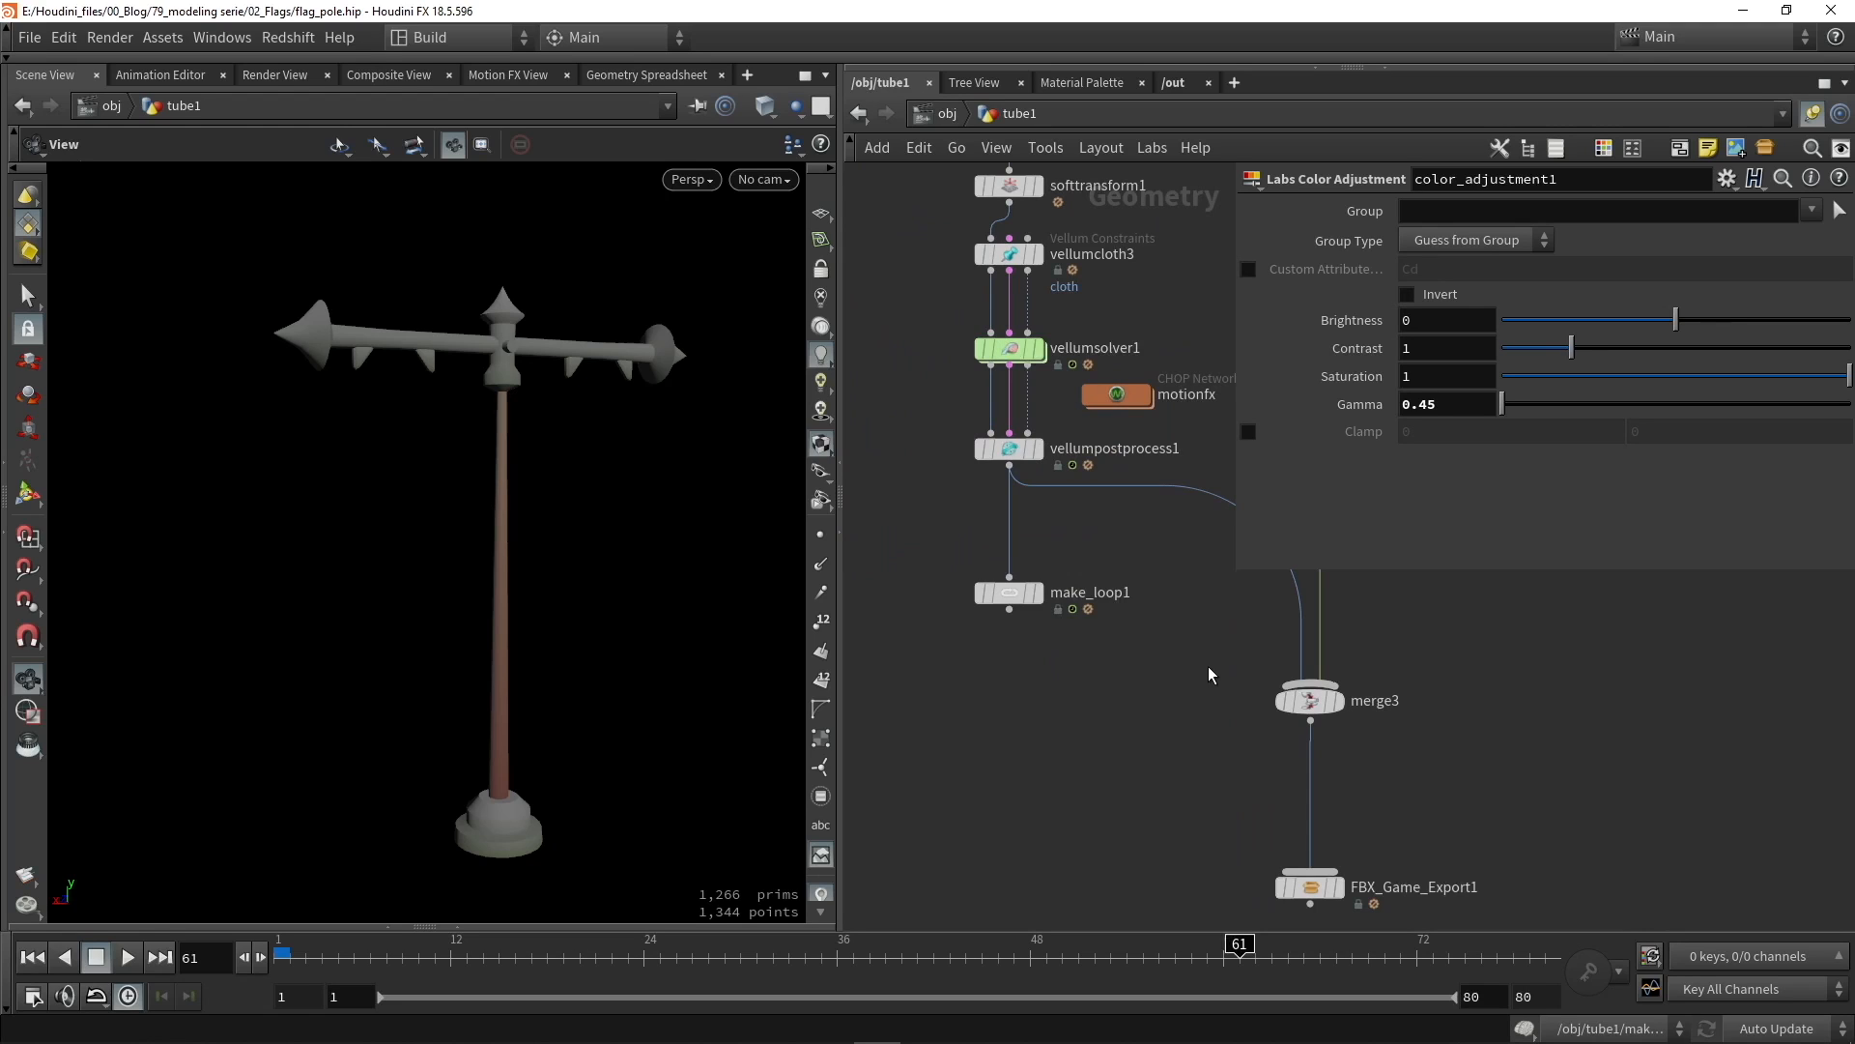
pyautogui.click(1337, 705)
pyautogui.click(1316, 705)
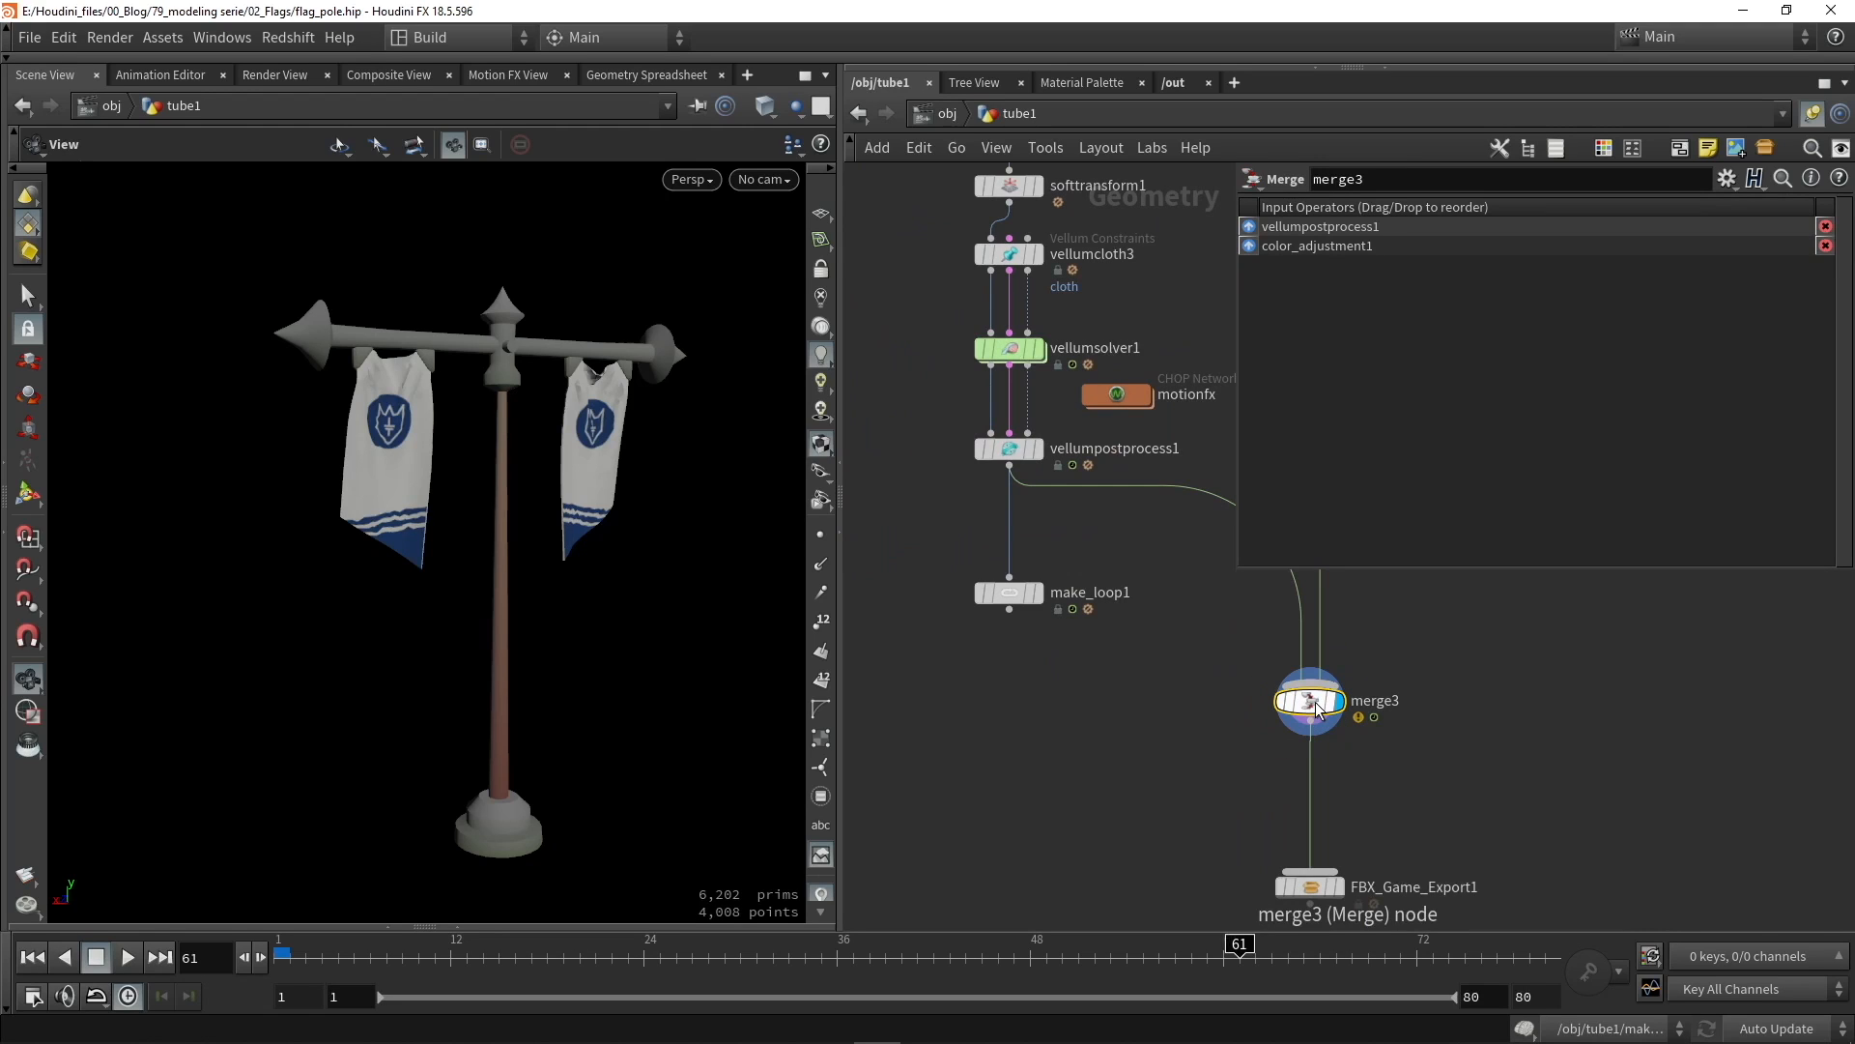
# Step: Display and select make_loop1 and move it slightly farther below vellumpostprocess1
pyautogui.click(1035, 592)
pyautogui.click(1010, 599)
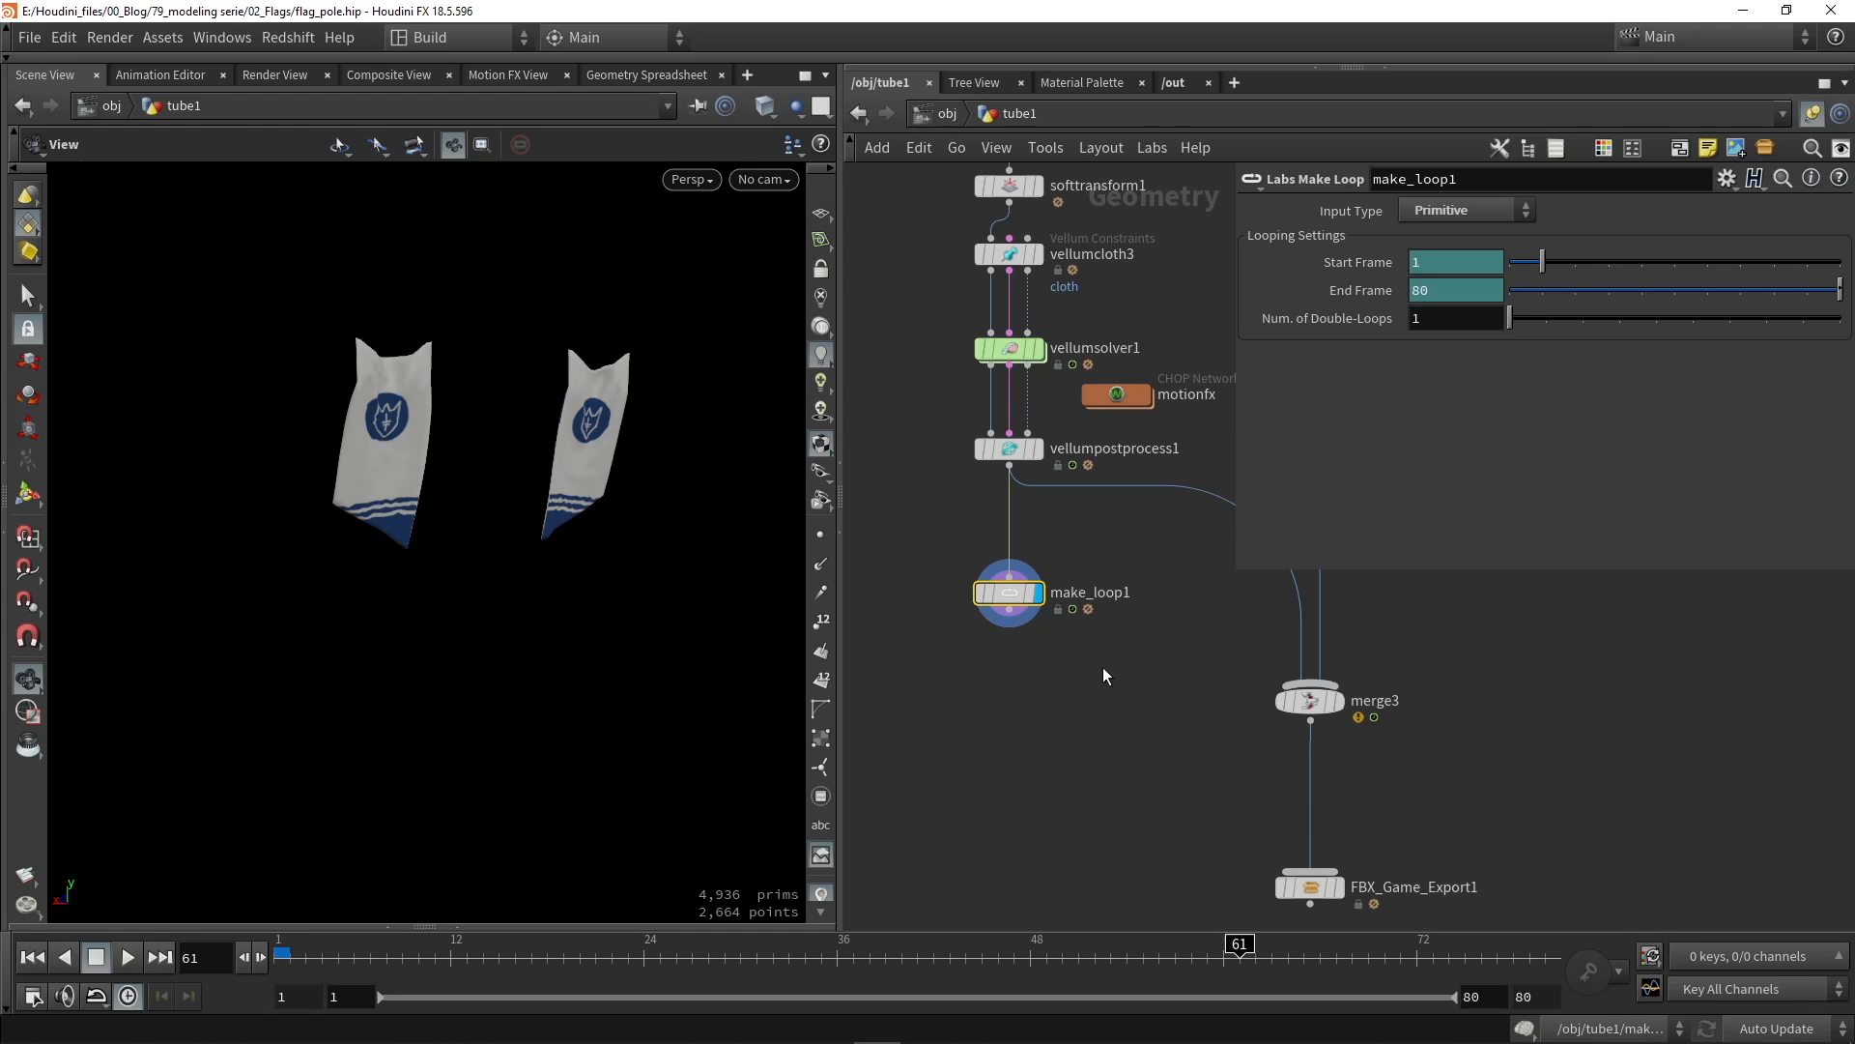
pyautogui.scroll(3, 1015, 595)
pyautogui.moveTo(1015, 596); pyautogui.dragTo(1017, 645)
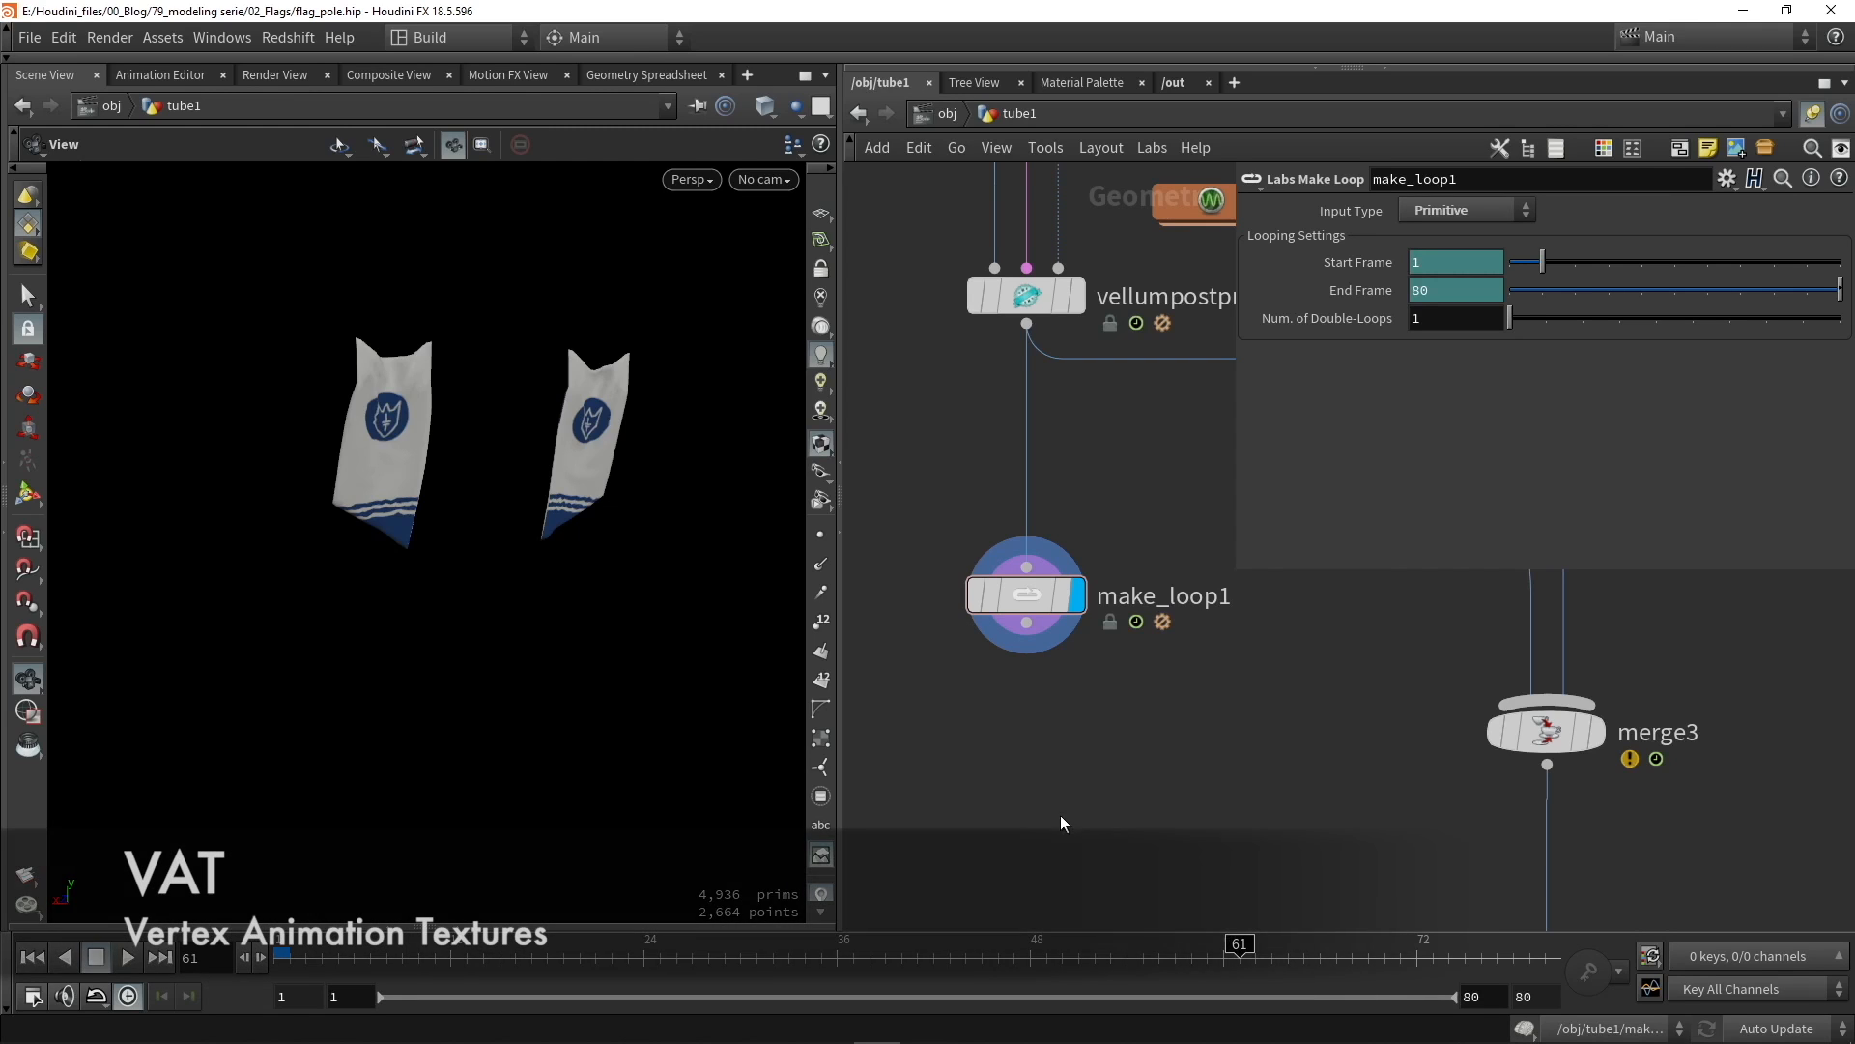
# Step: Add a Null node connected to make_loop1's output and align it directly below that node
pyautogui.moveTo(1059, 814); pyautogui.dragTo(1061, 715, button='middle')
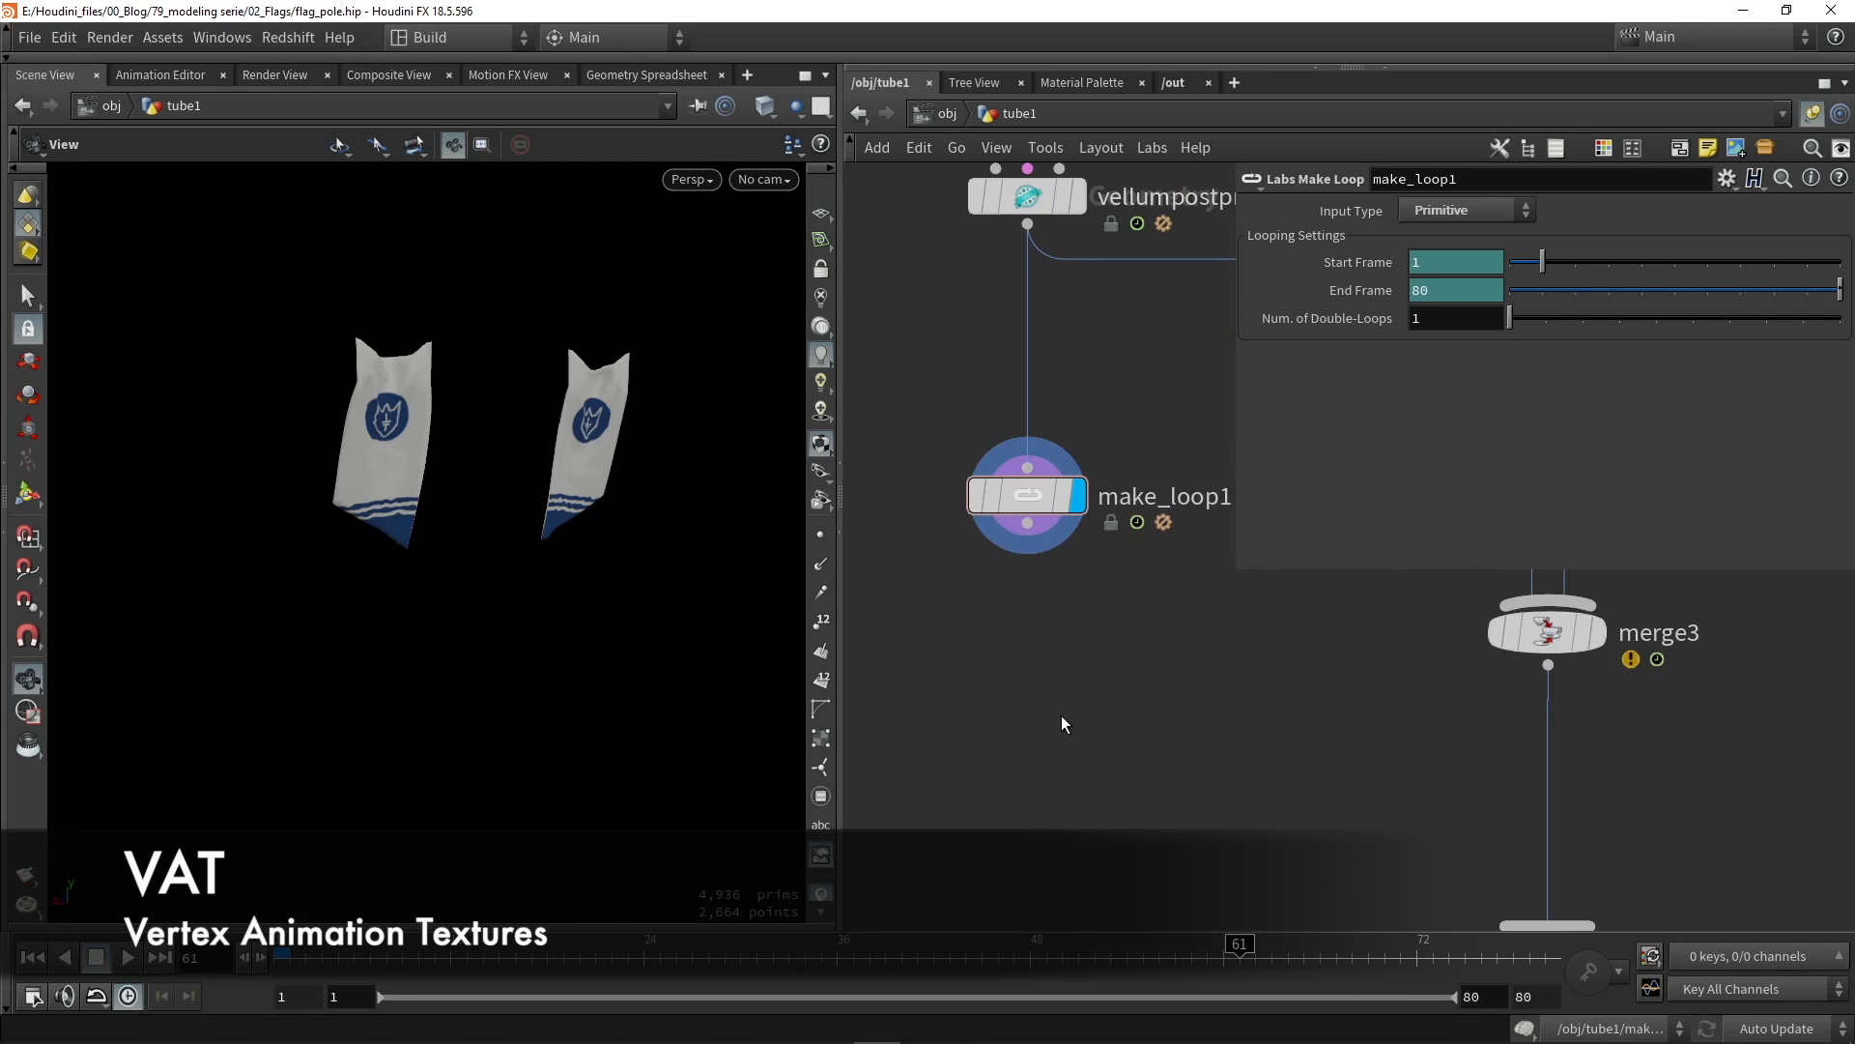
pyautogui.press('Tab')
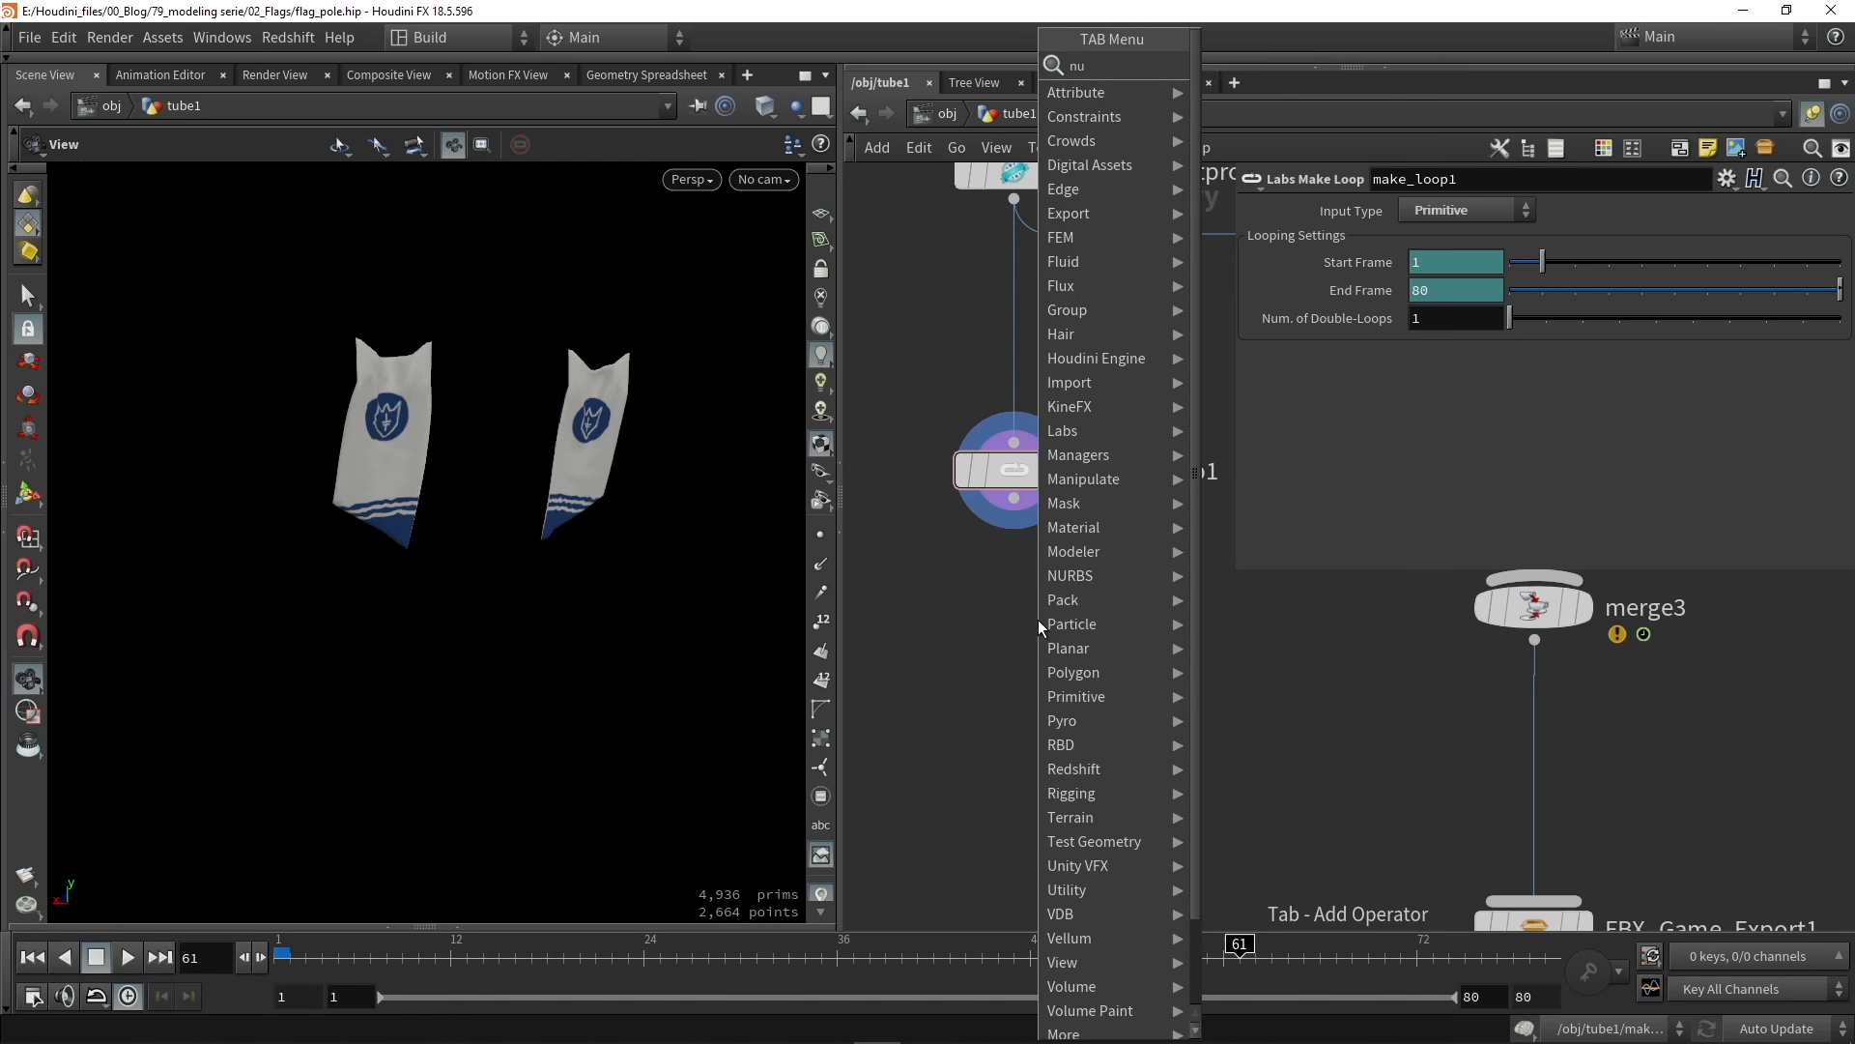
pyautogui.write('null')
pyautogui.press('Return')
pyautogui.click(1040, 624)
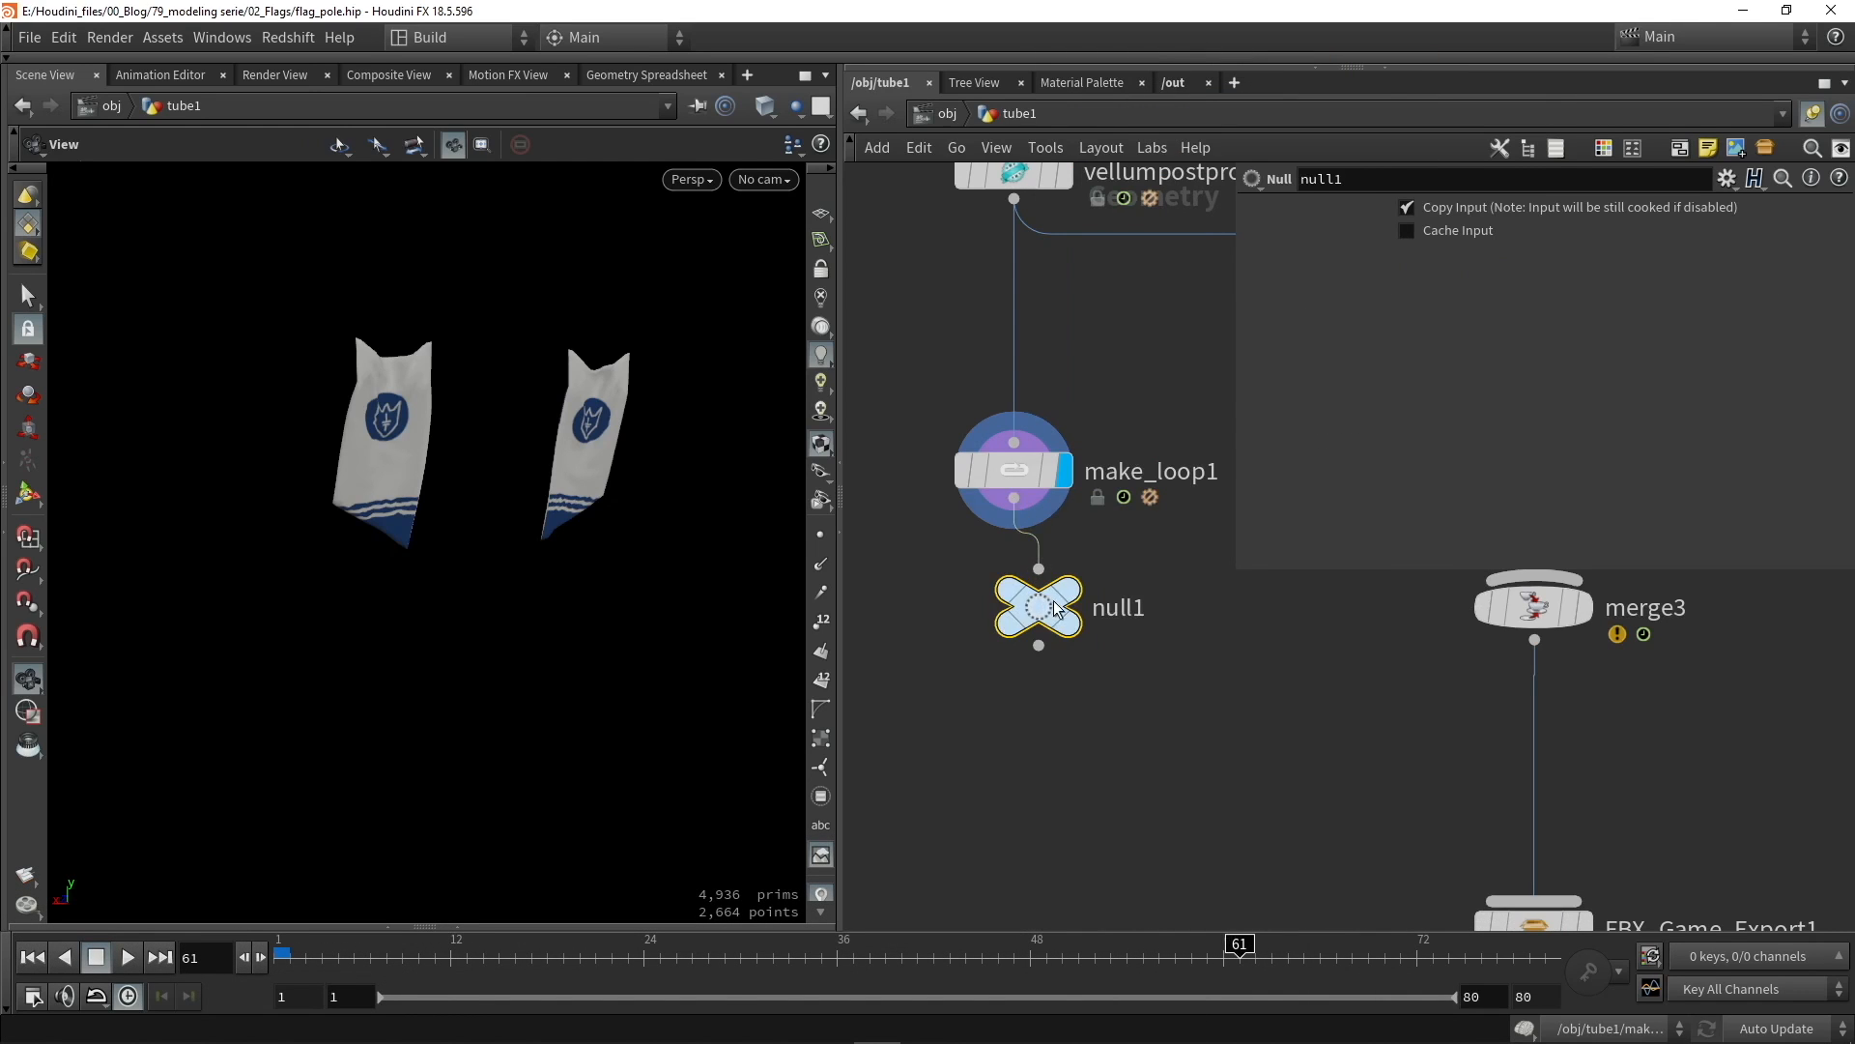
pyautogui.moveTo(1040, 619); pyautogui.dragTo(1039, 672)
# Step: Rename the Null node OUT_SIM_Loop and turn on its display
pyautogui.doubleClick(1121, 669)
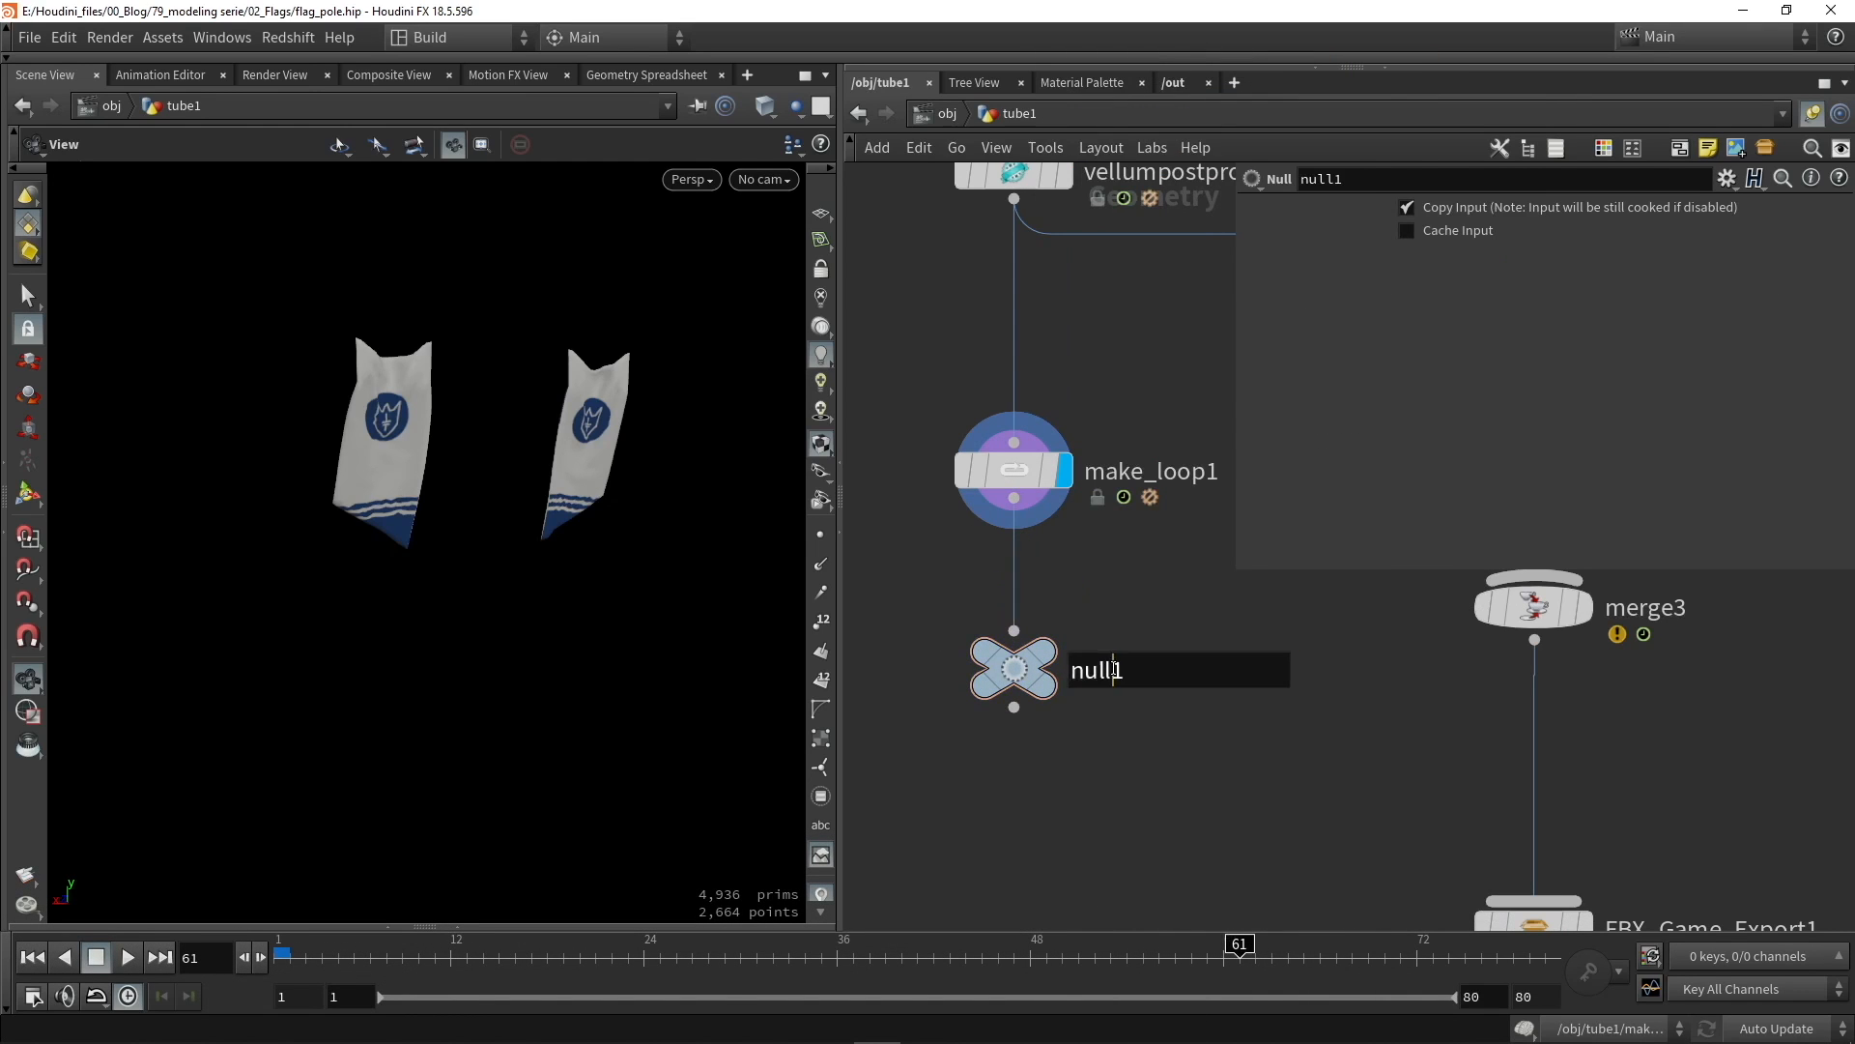
pyautogui.write('OUT_SI')
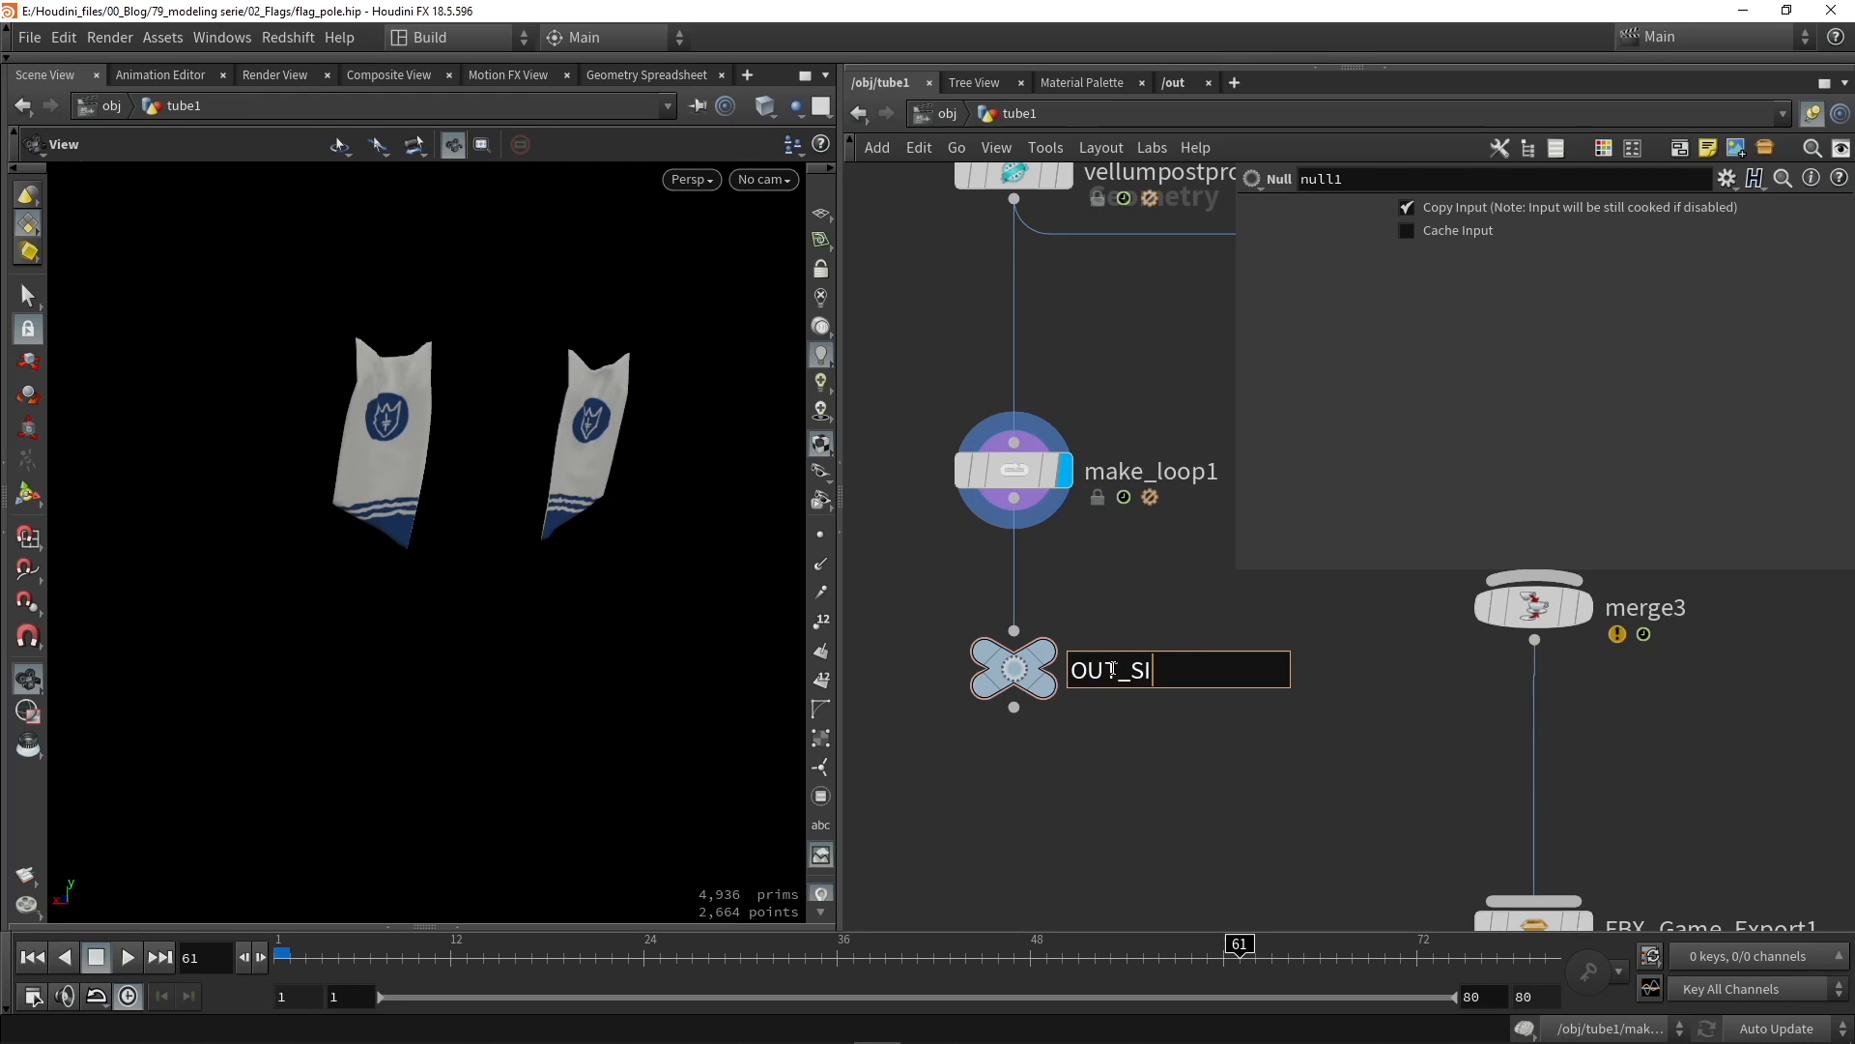
pyautogui.write('M_Loop')
pyautogui.press('Return')
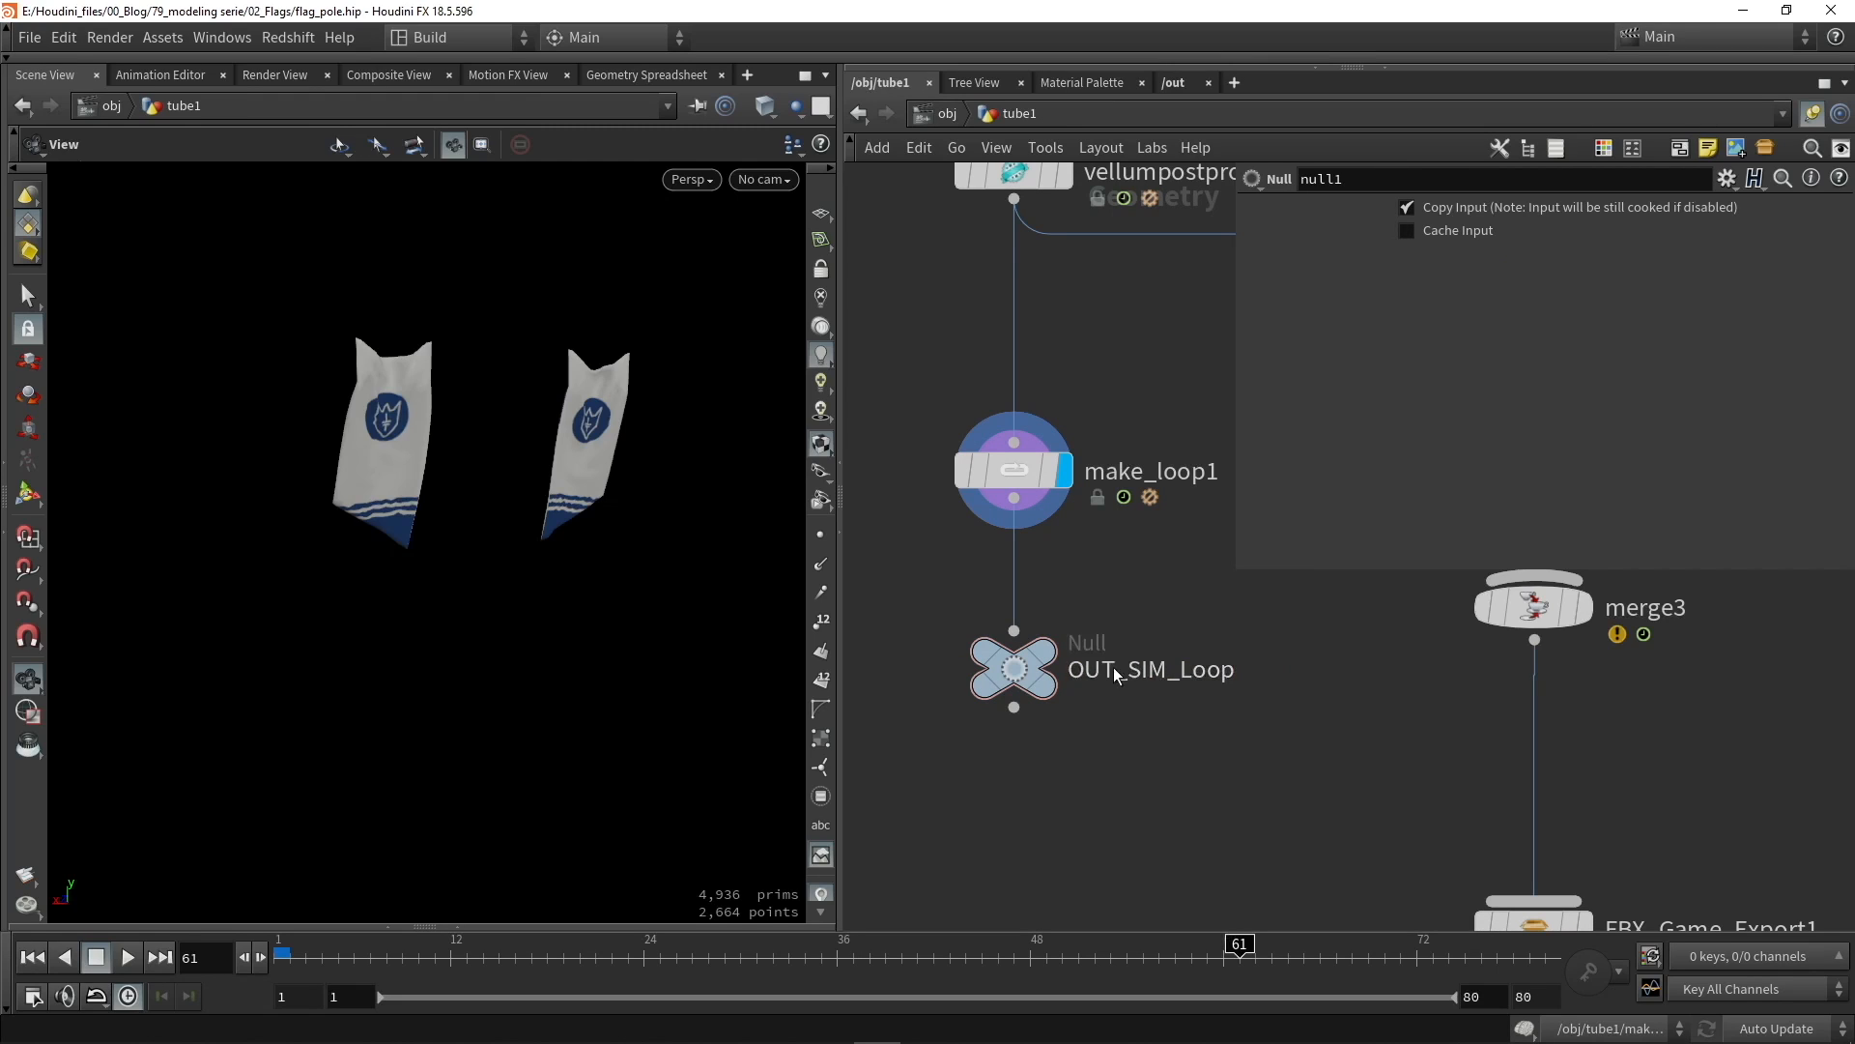
pyautogui.click(1049, 598)
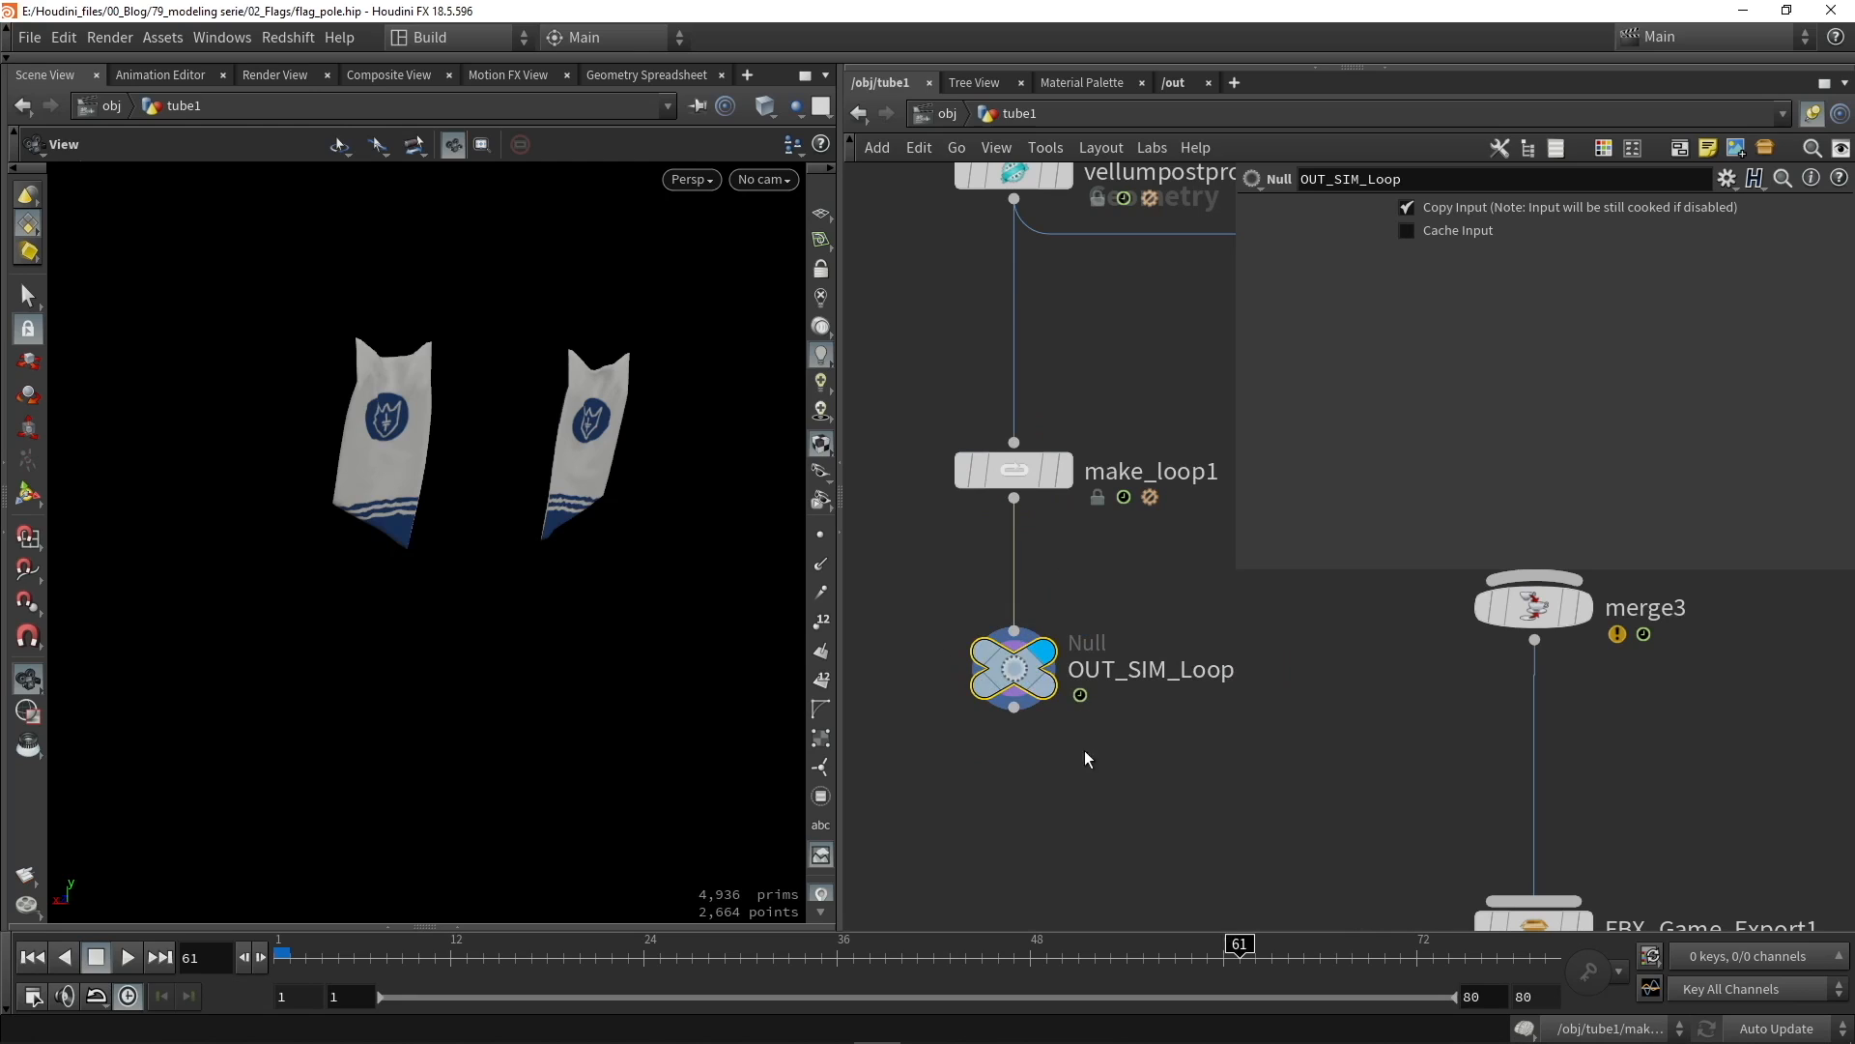
pyautogui.click(933, 596)
# Step: Open an extra network view on the out context, close it again and return to the tube1 network
pyautogui.click(1177, 83)
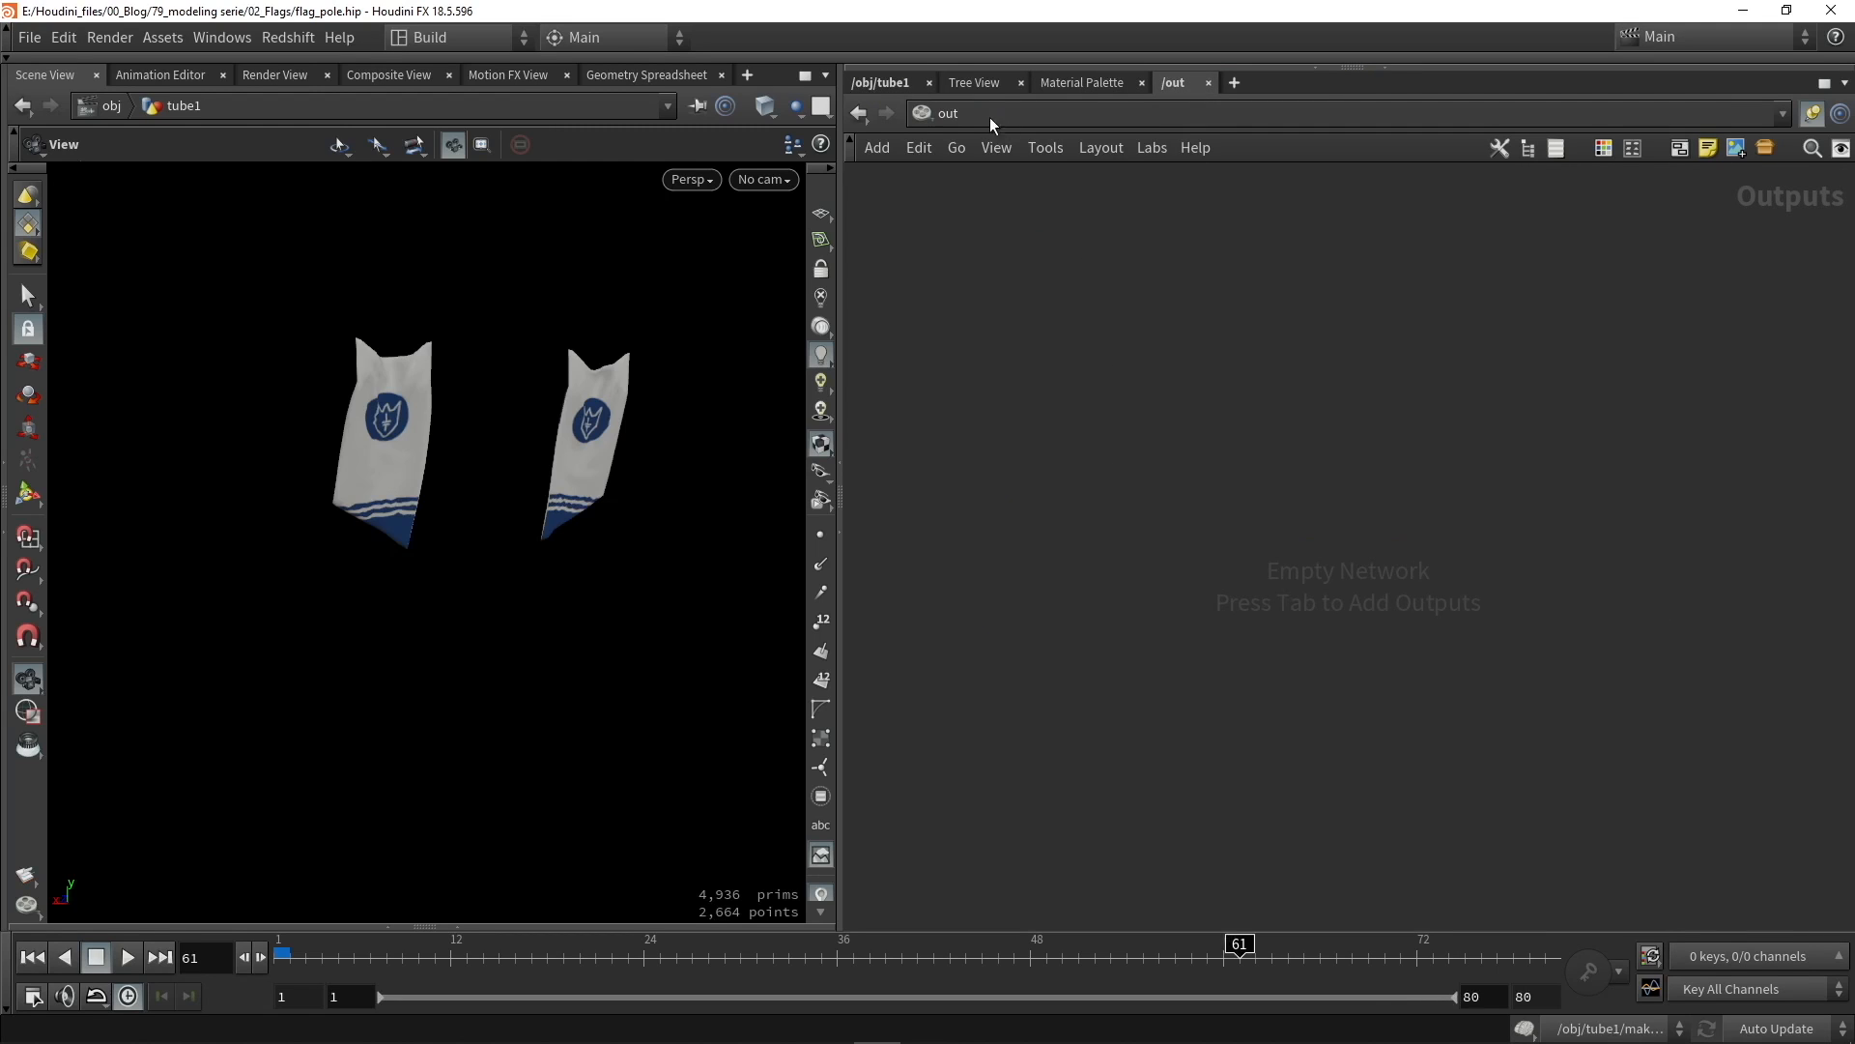
pyautogui.click(1235, 82)
pyautogui.moveTo(1254, 122)
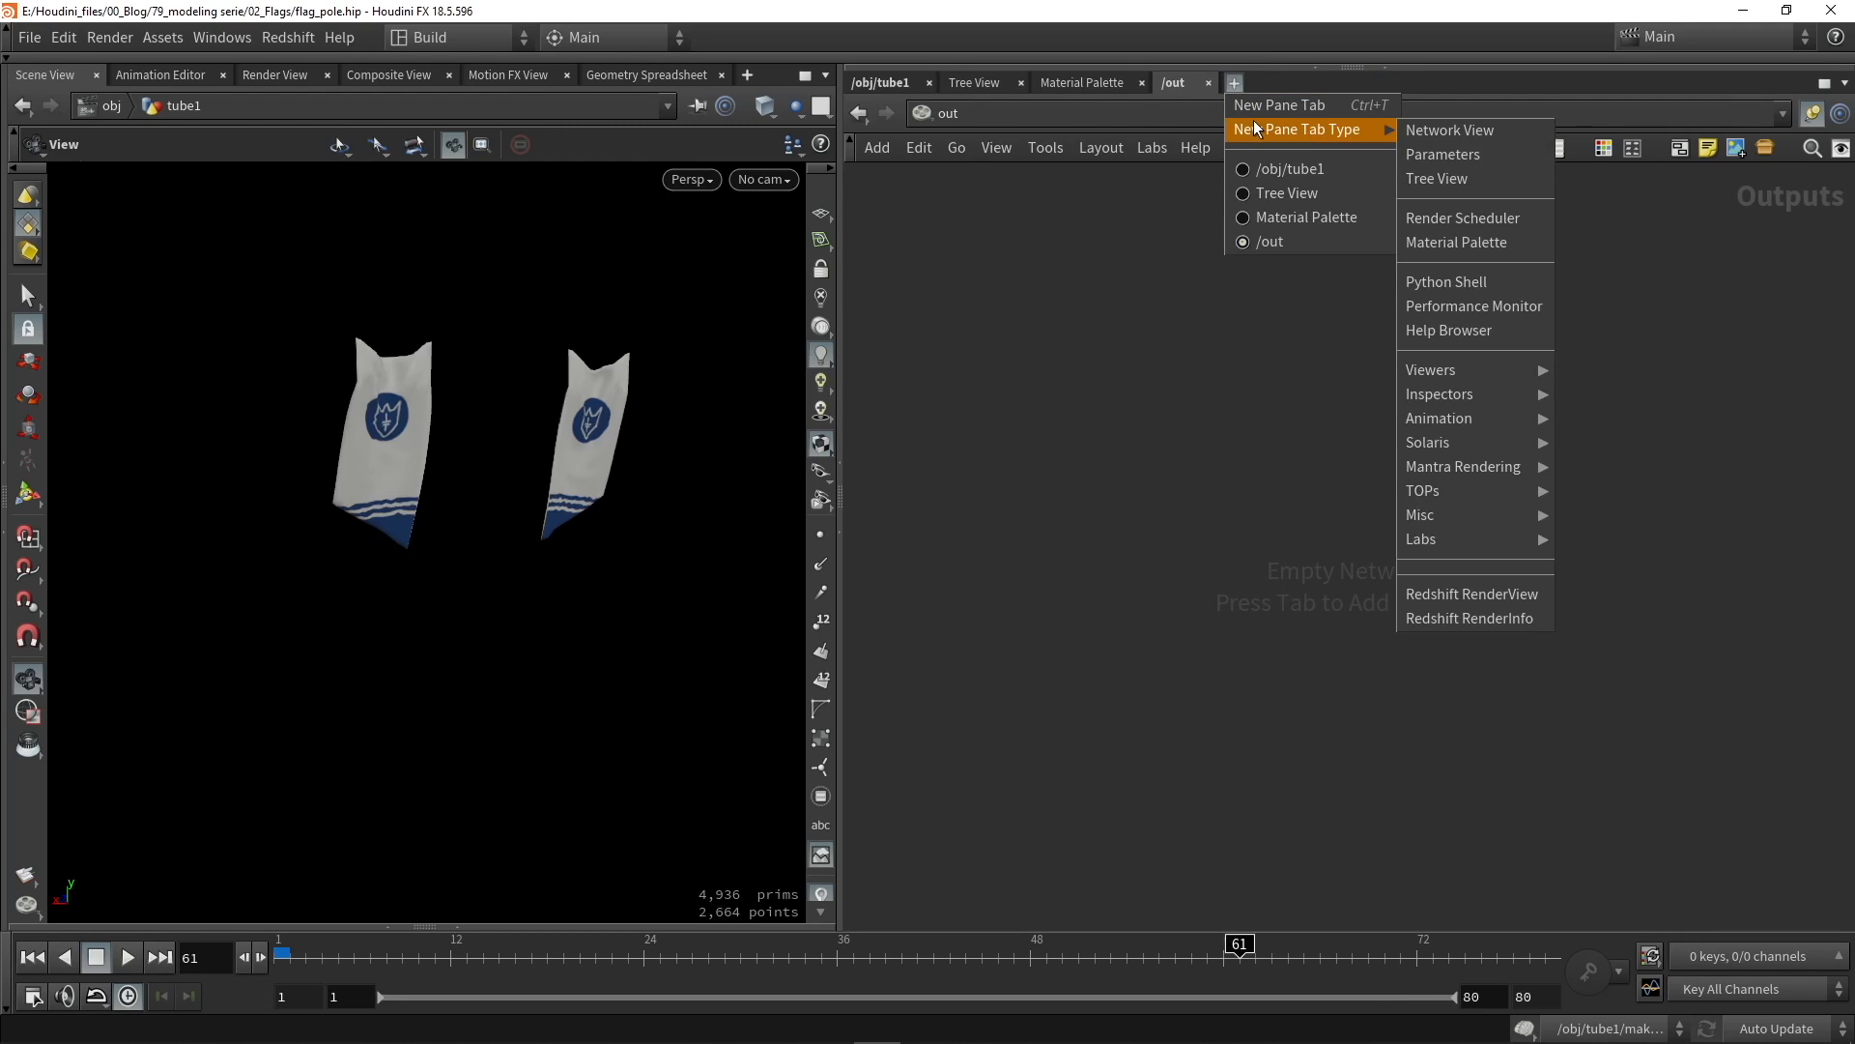
pyautogui.click(1450, 131)
pyautogui.click(951, 116)
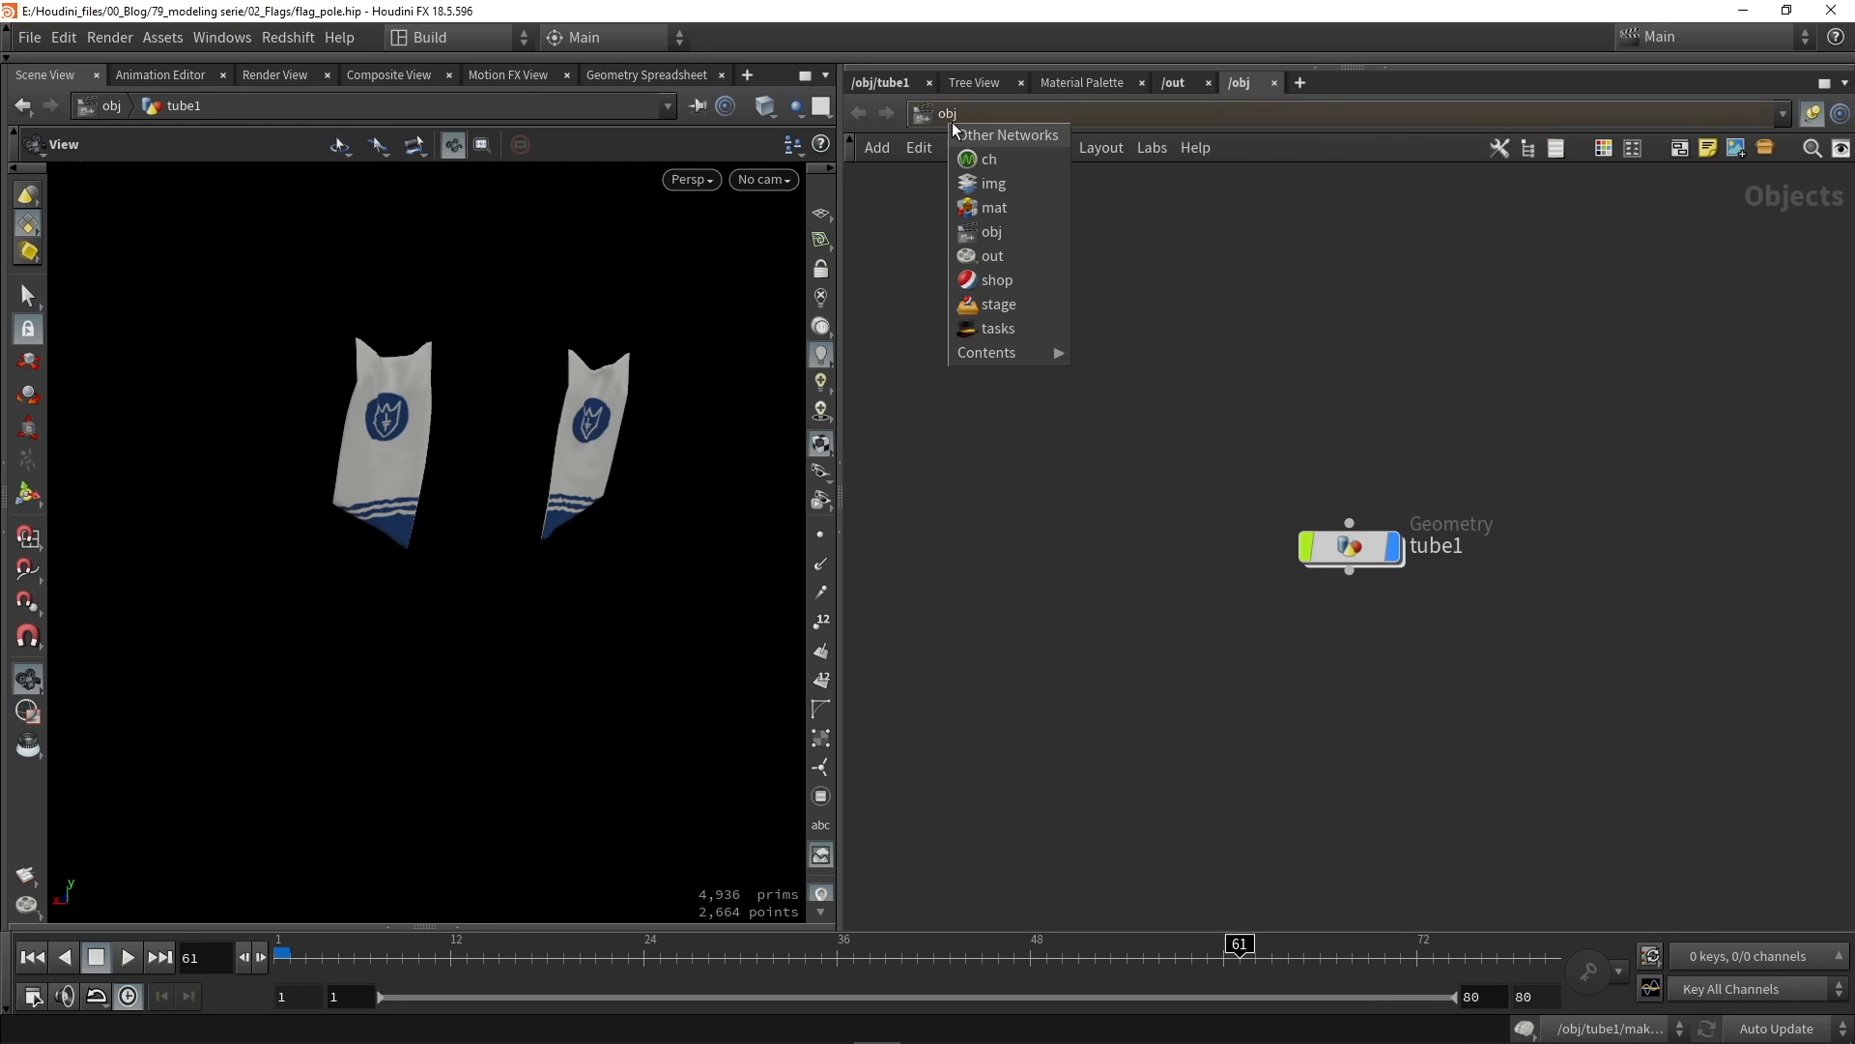
pyautogui.click(988, 259)
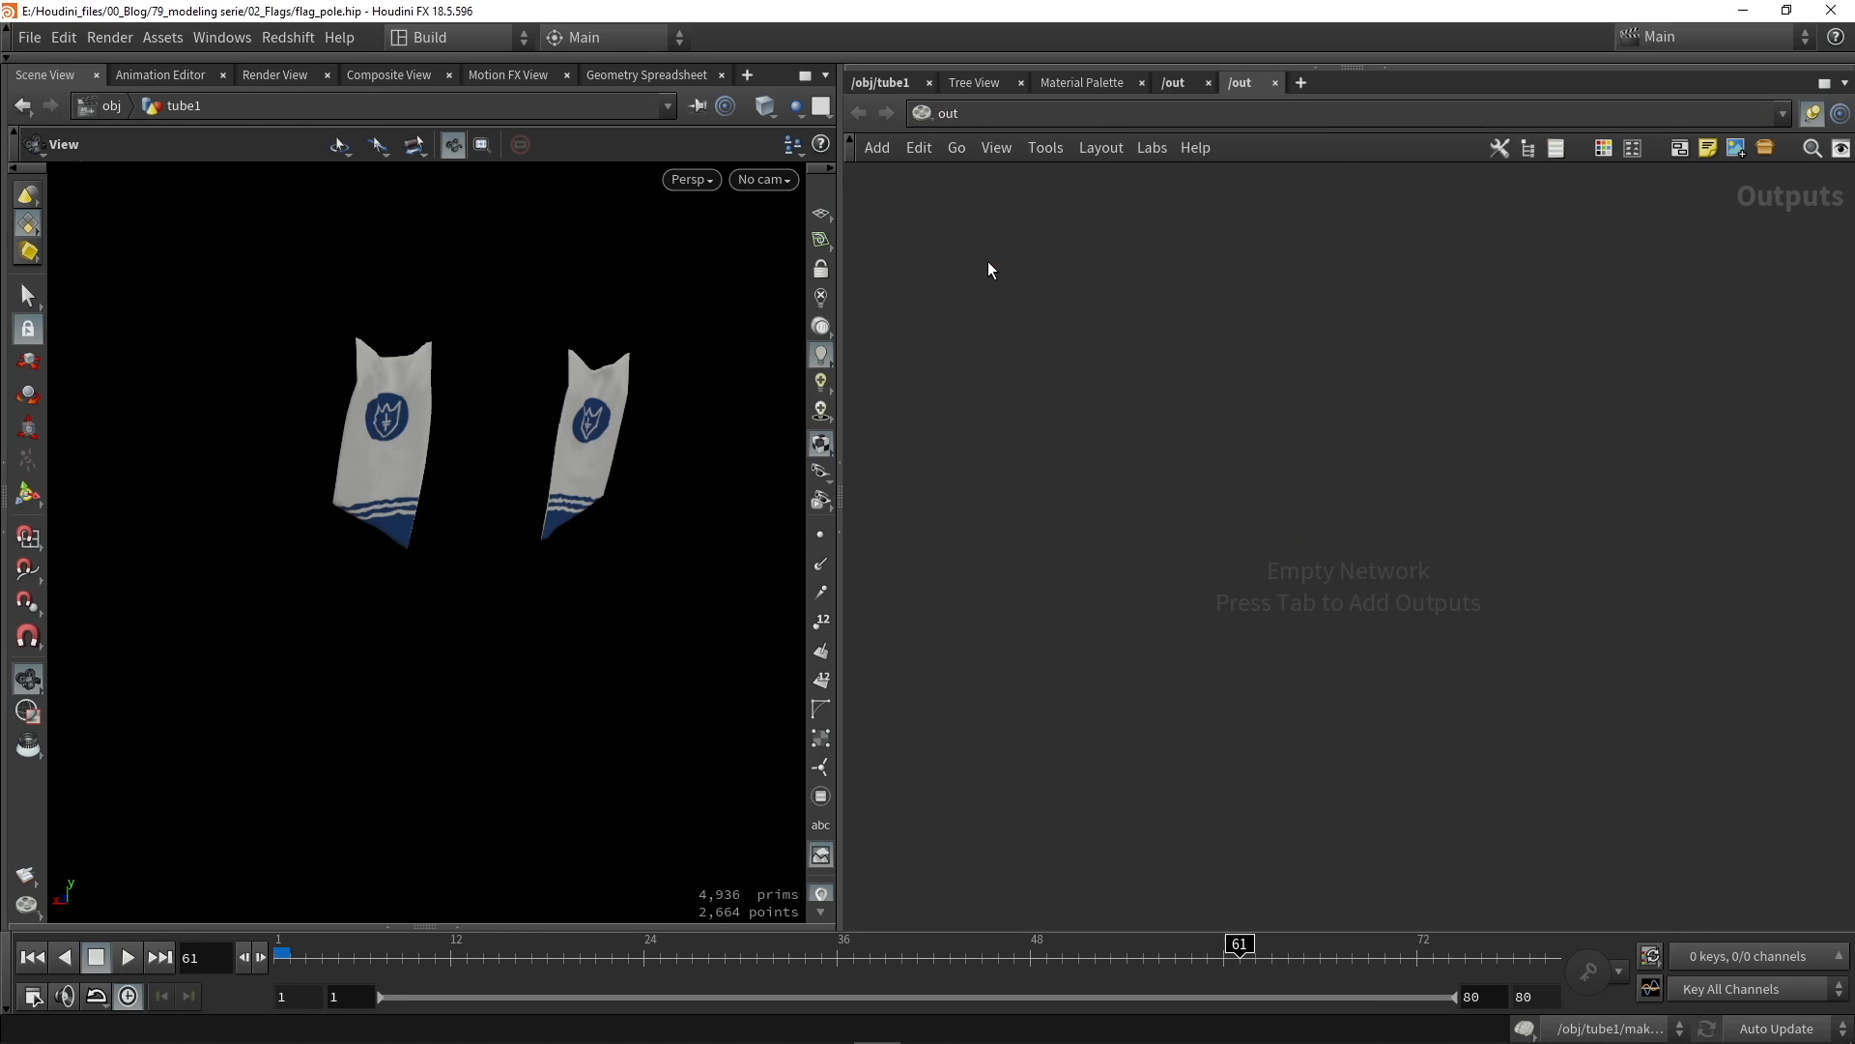
pyautogui.click(1274, 84)
pyautogui.click(873, 82)
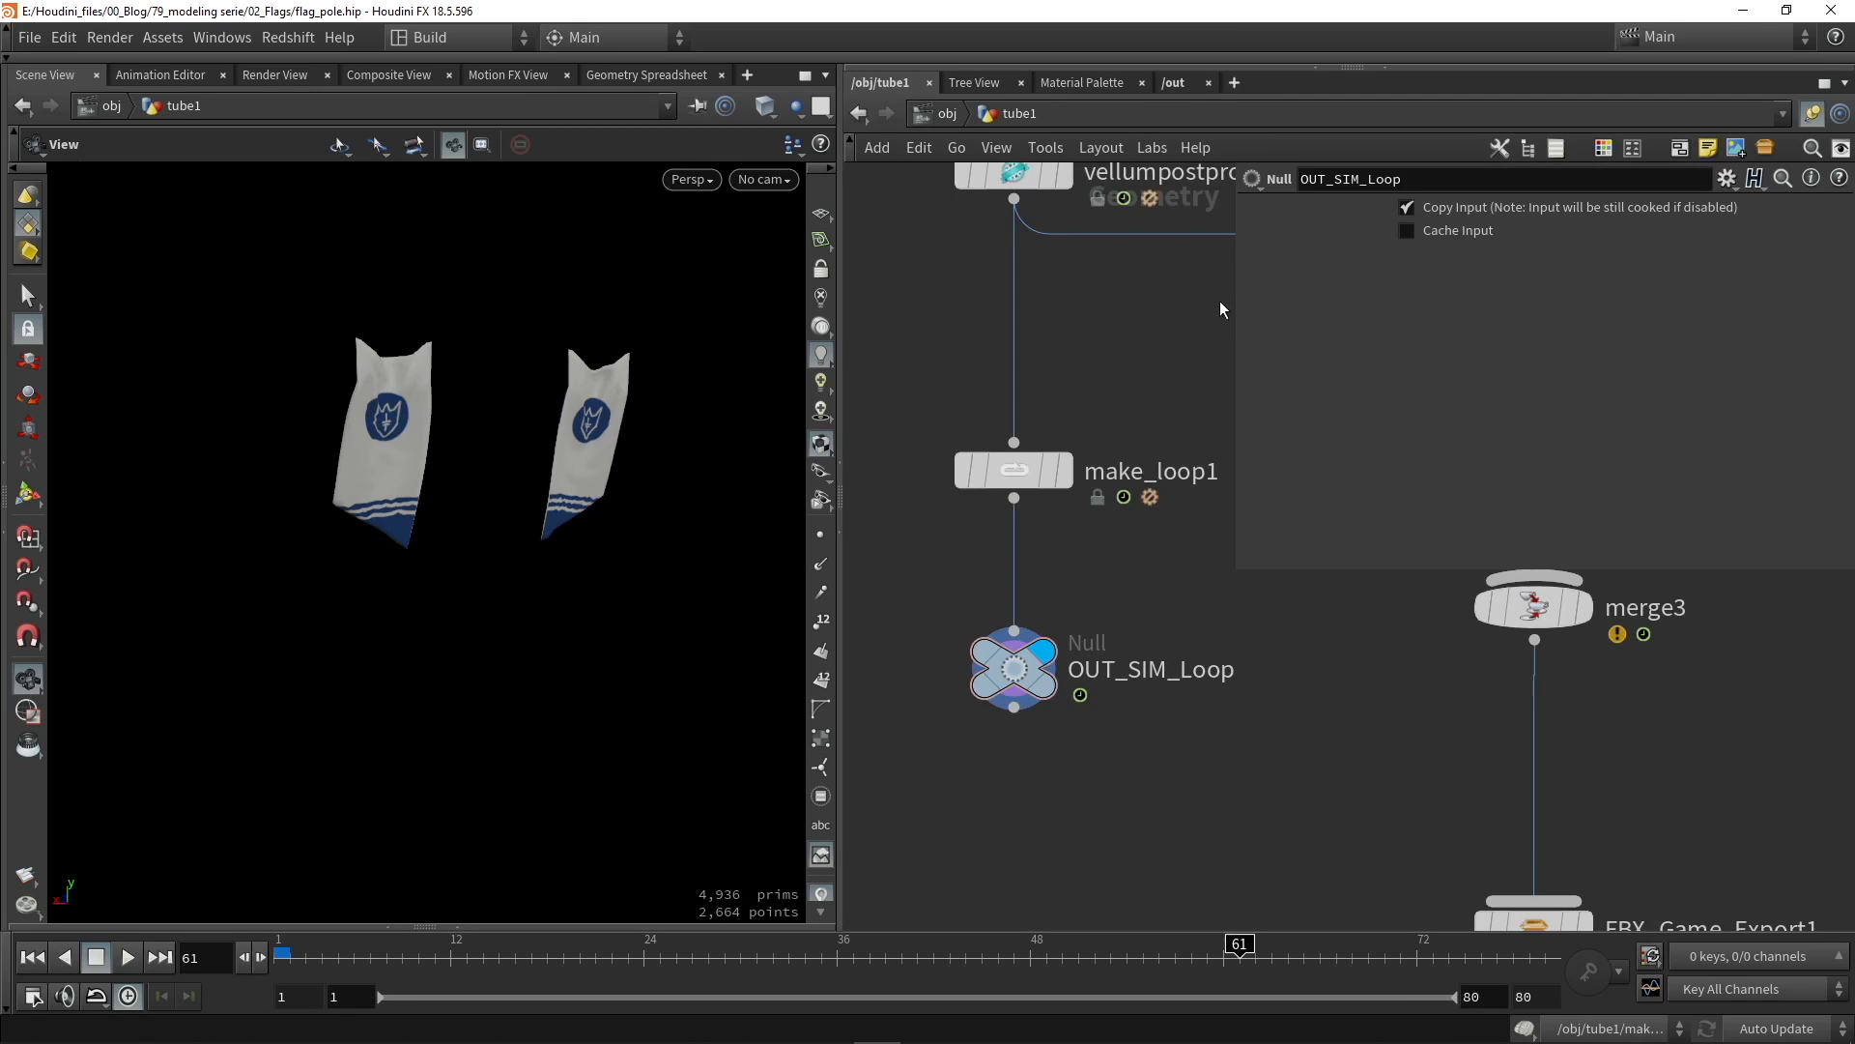
# Step: Add a Labs Vertex Animation Textures node to the out network and place it in the empty network
pyautogui.click(1181, 83)
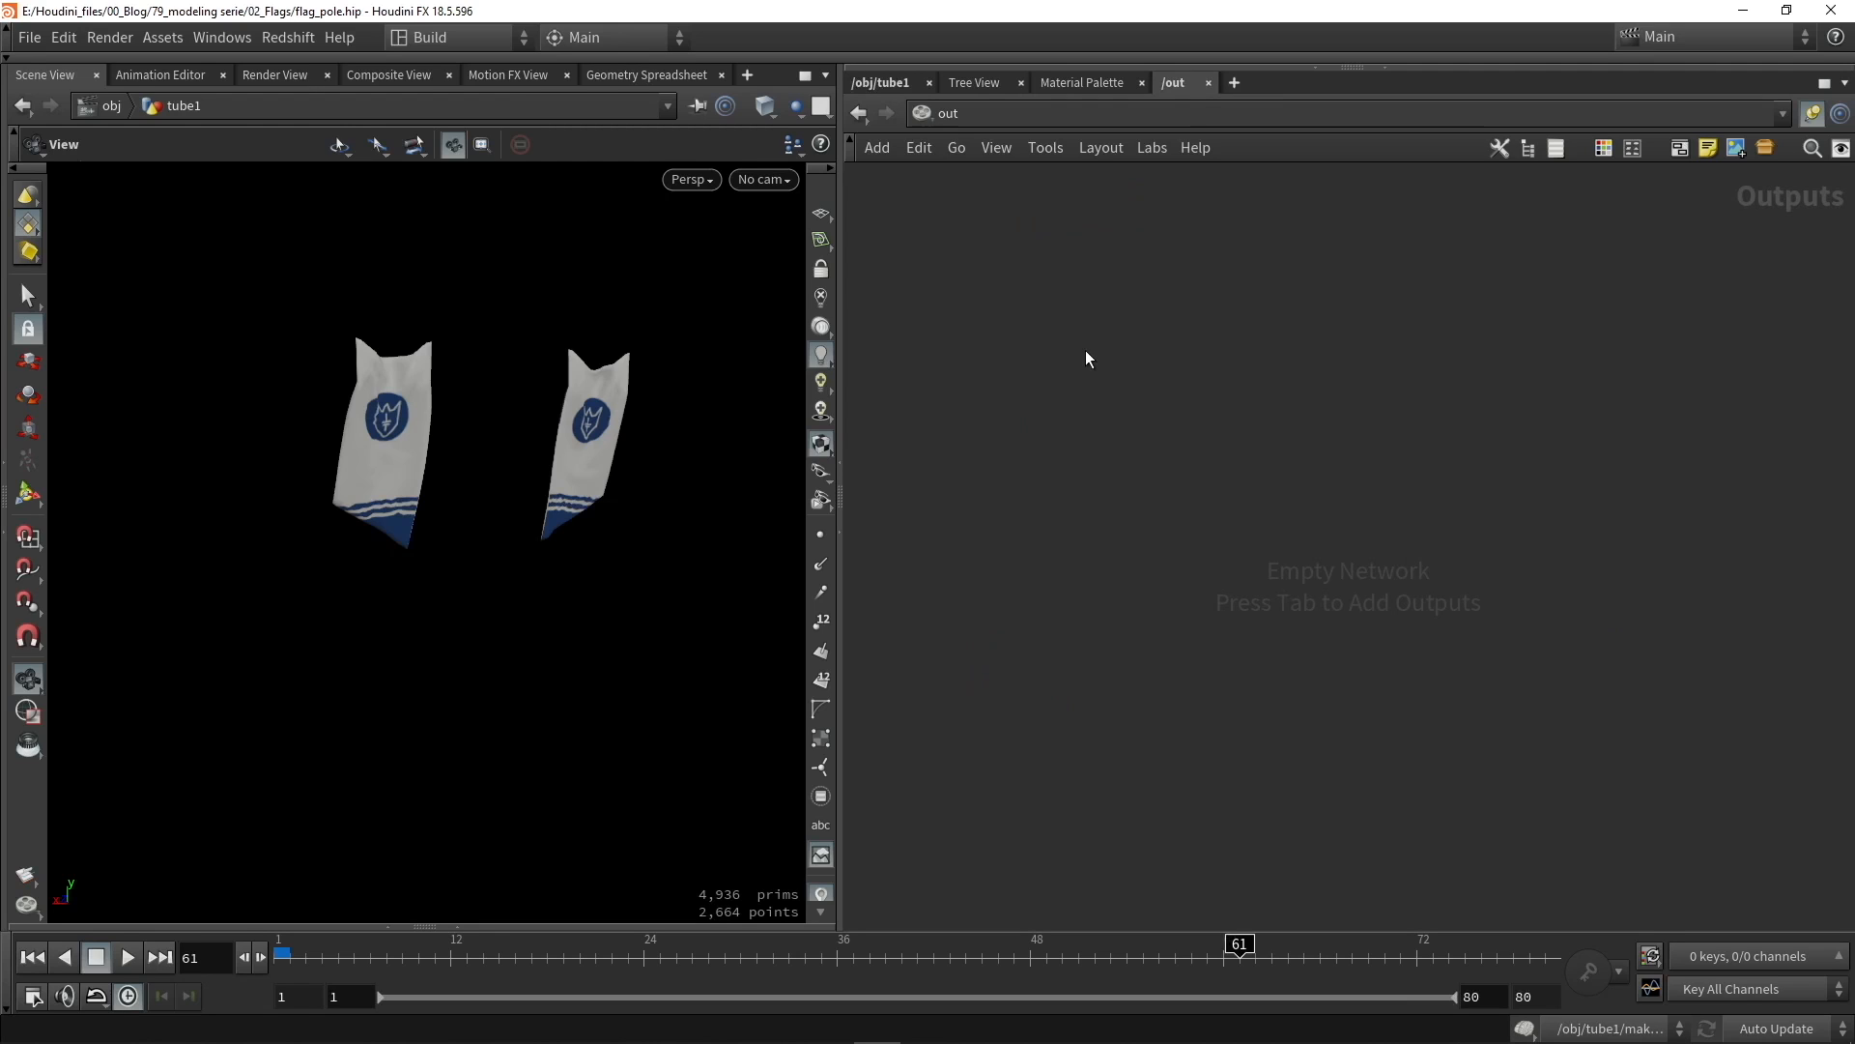
pyautogui.press('Tab')
pyautogui.write('va')
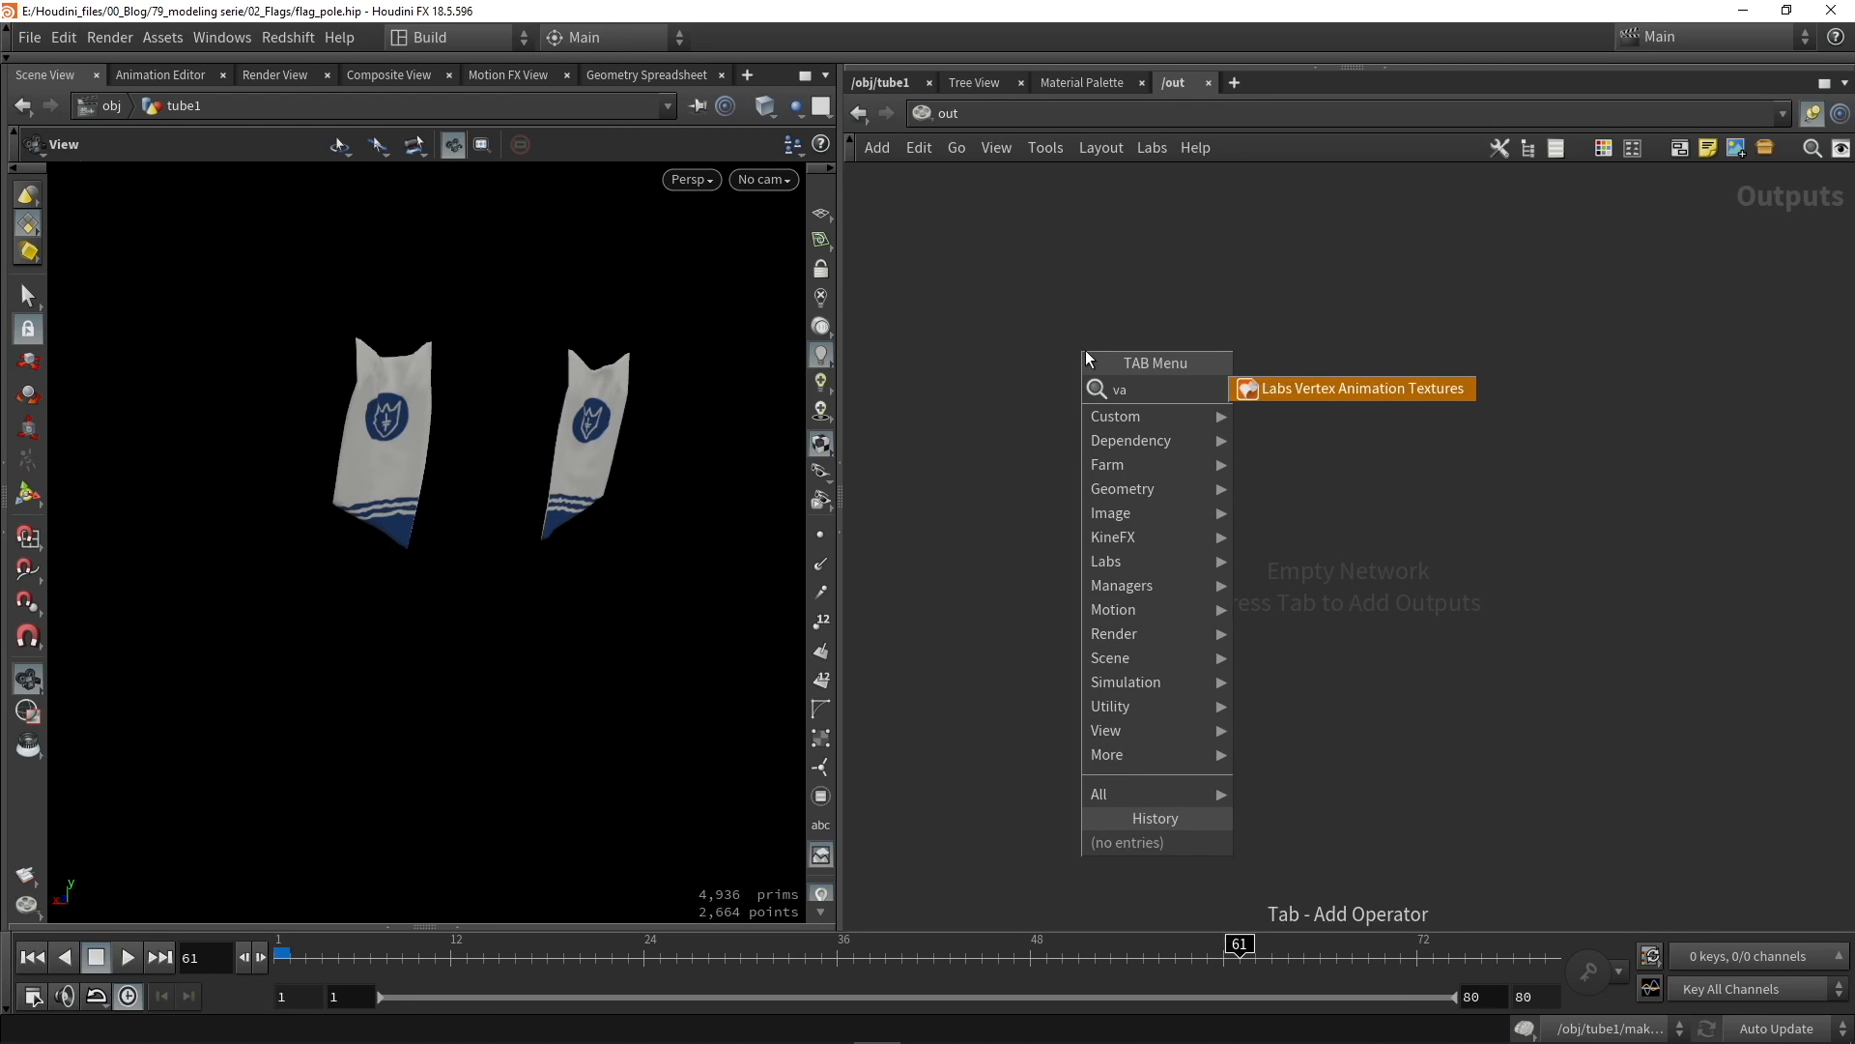
pyautogui.write('t')
pyautogui.click(1312, 391)
pyautogui.click(1075, 512)
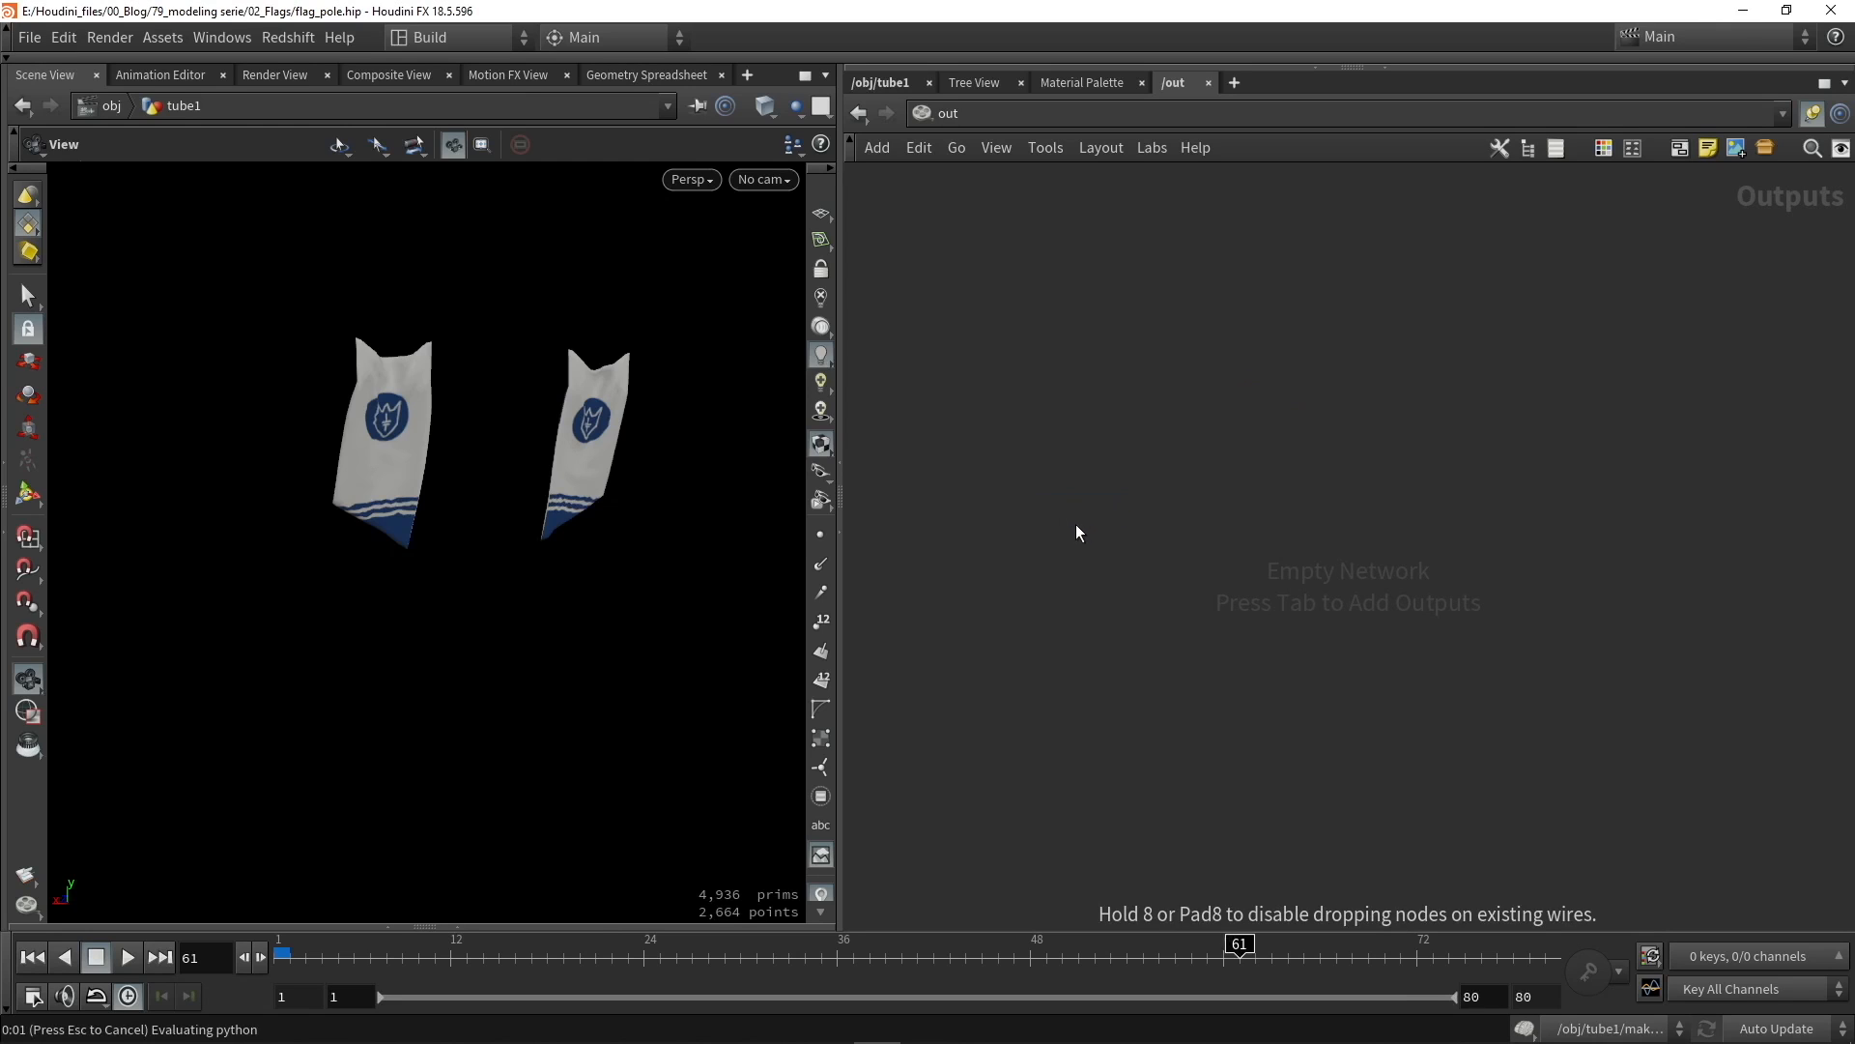
pyautogui.moveTo(1077, 513); pyautogui.dragTo(1167, 460)
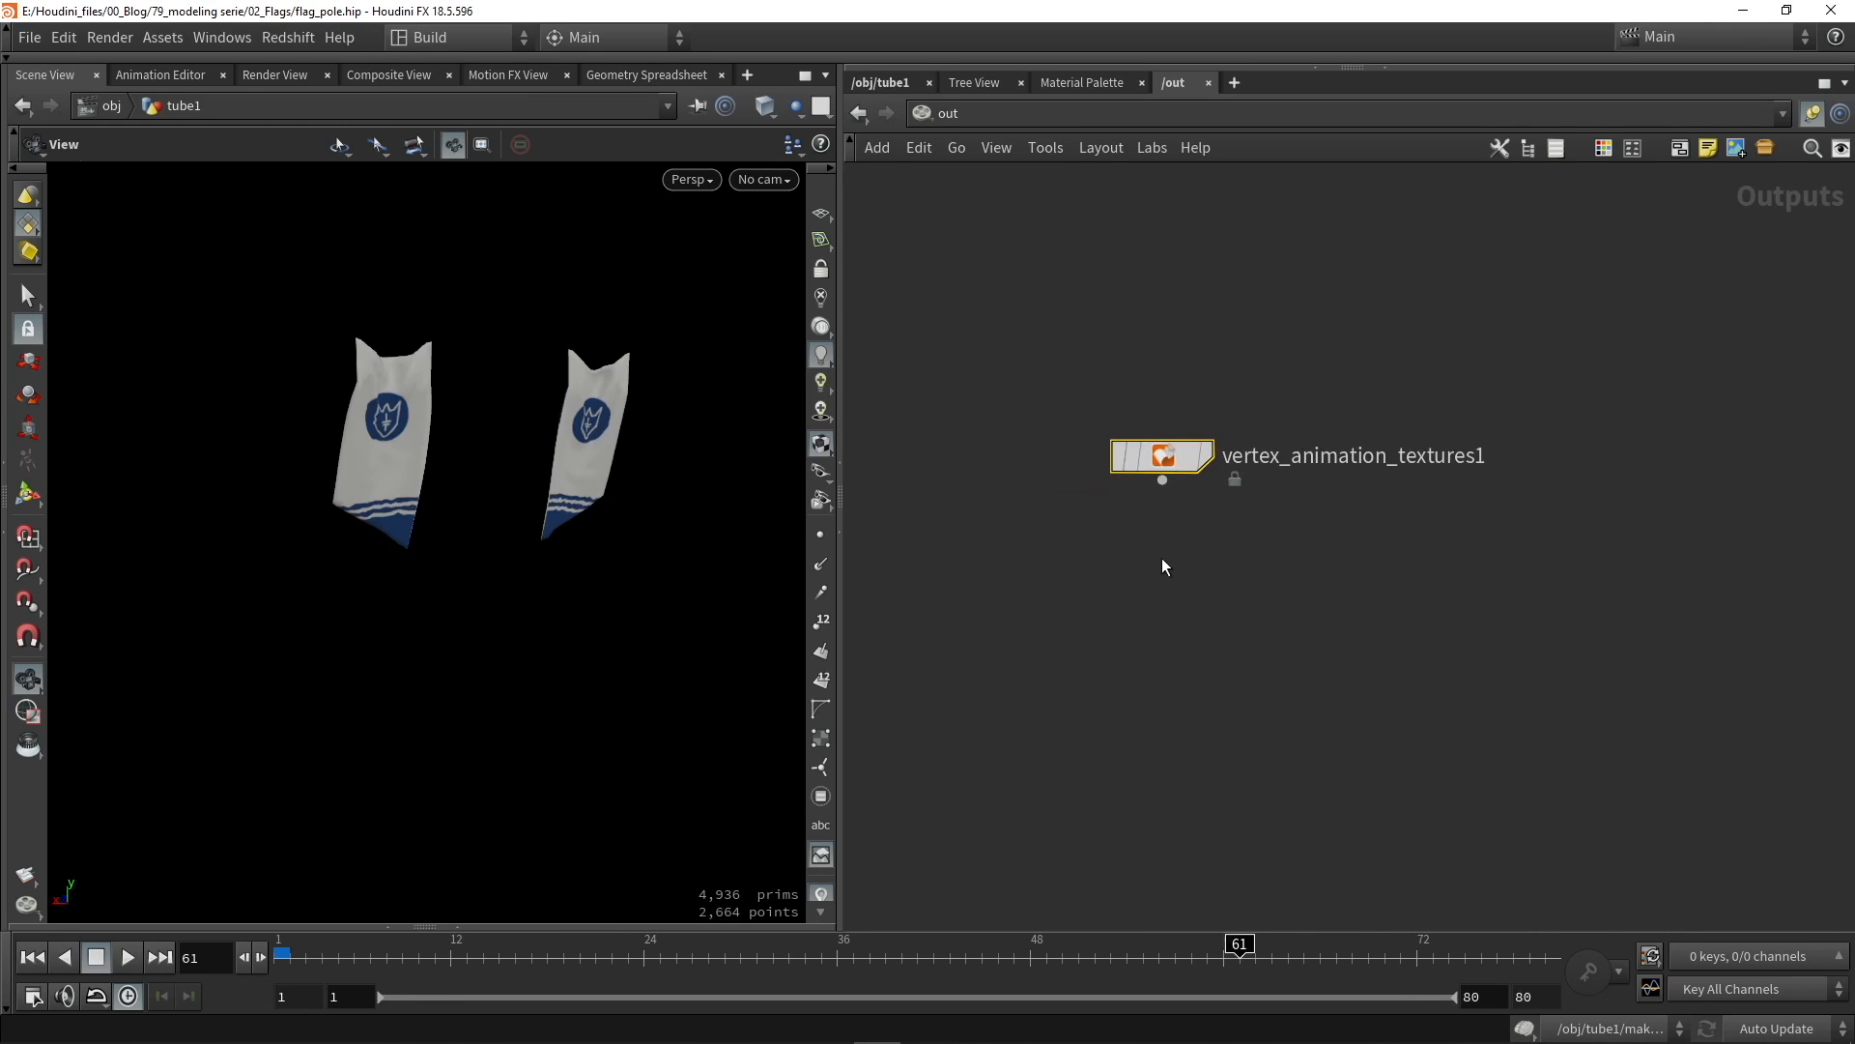
pyautogui.moveTo(1183, 538); pyautogui.dragTo(1048, 613, button='middle')
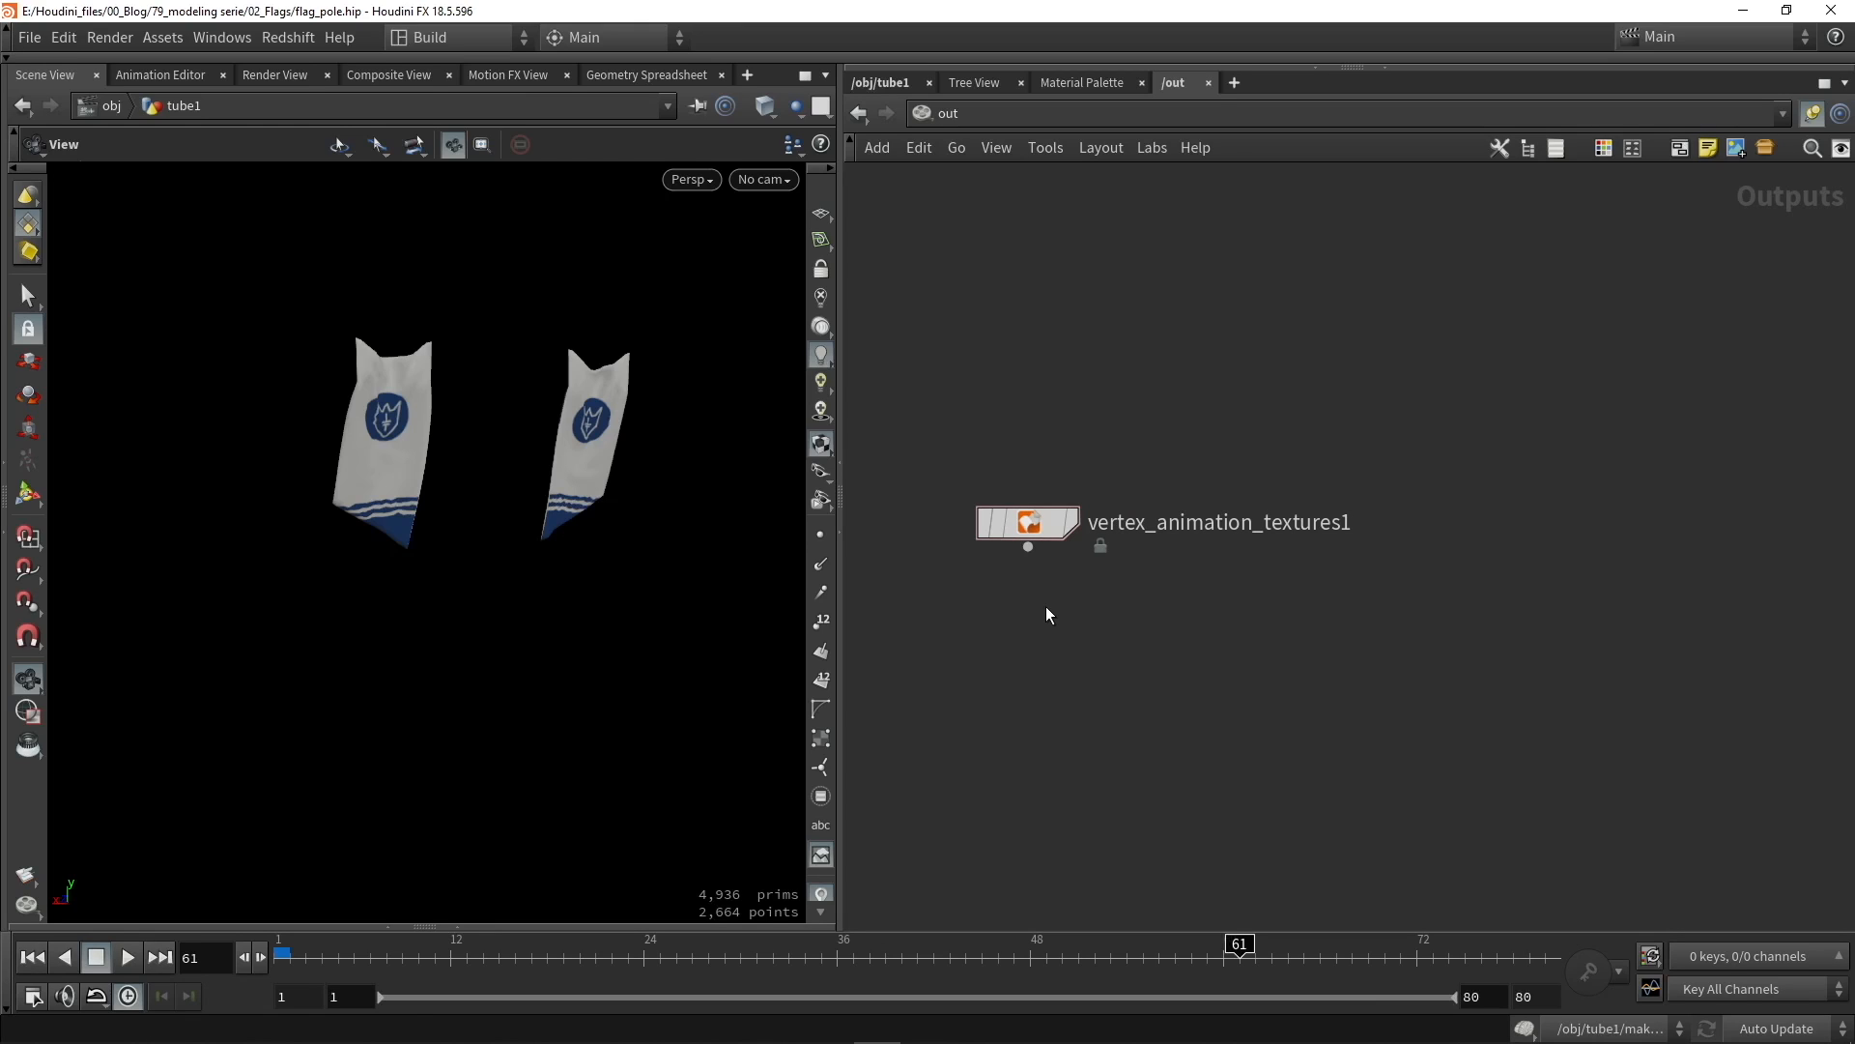
# Step: Show the vertex animation textures node's parameters and set its mode to Soft-Body Deformation (Soft), keeping Unreal Engine as target
pyautogui.press('p')
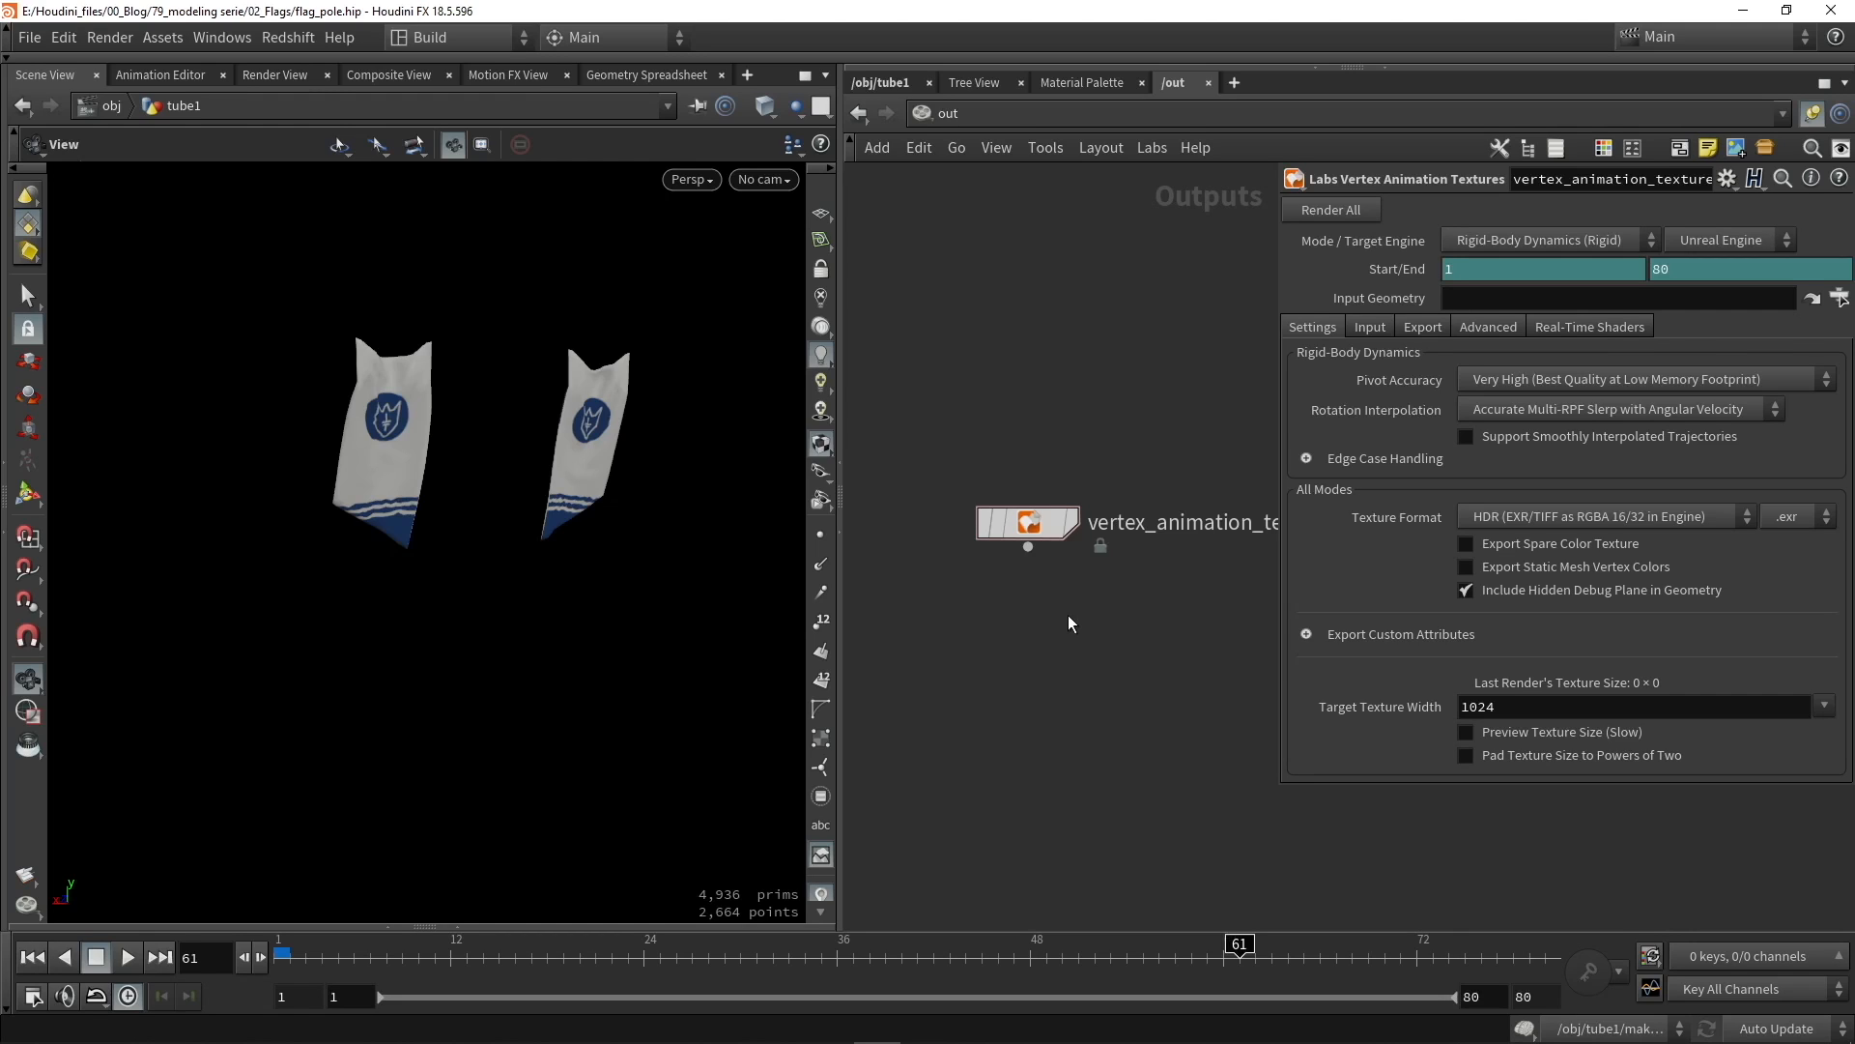
pyautogui.moveTo(1030, 526); pyautogui.dragTo(937, 506)
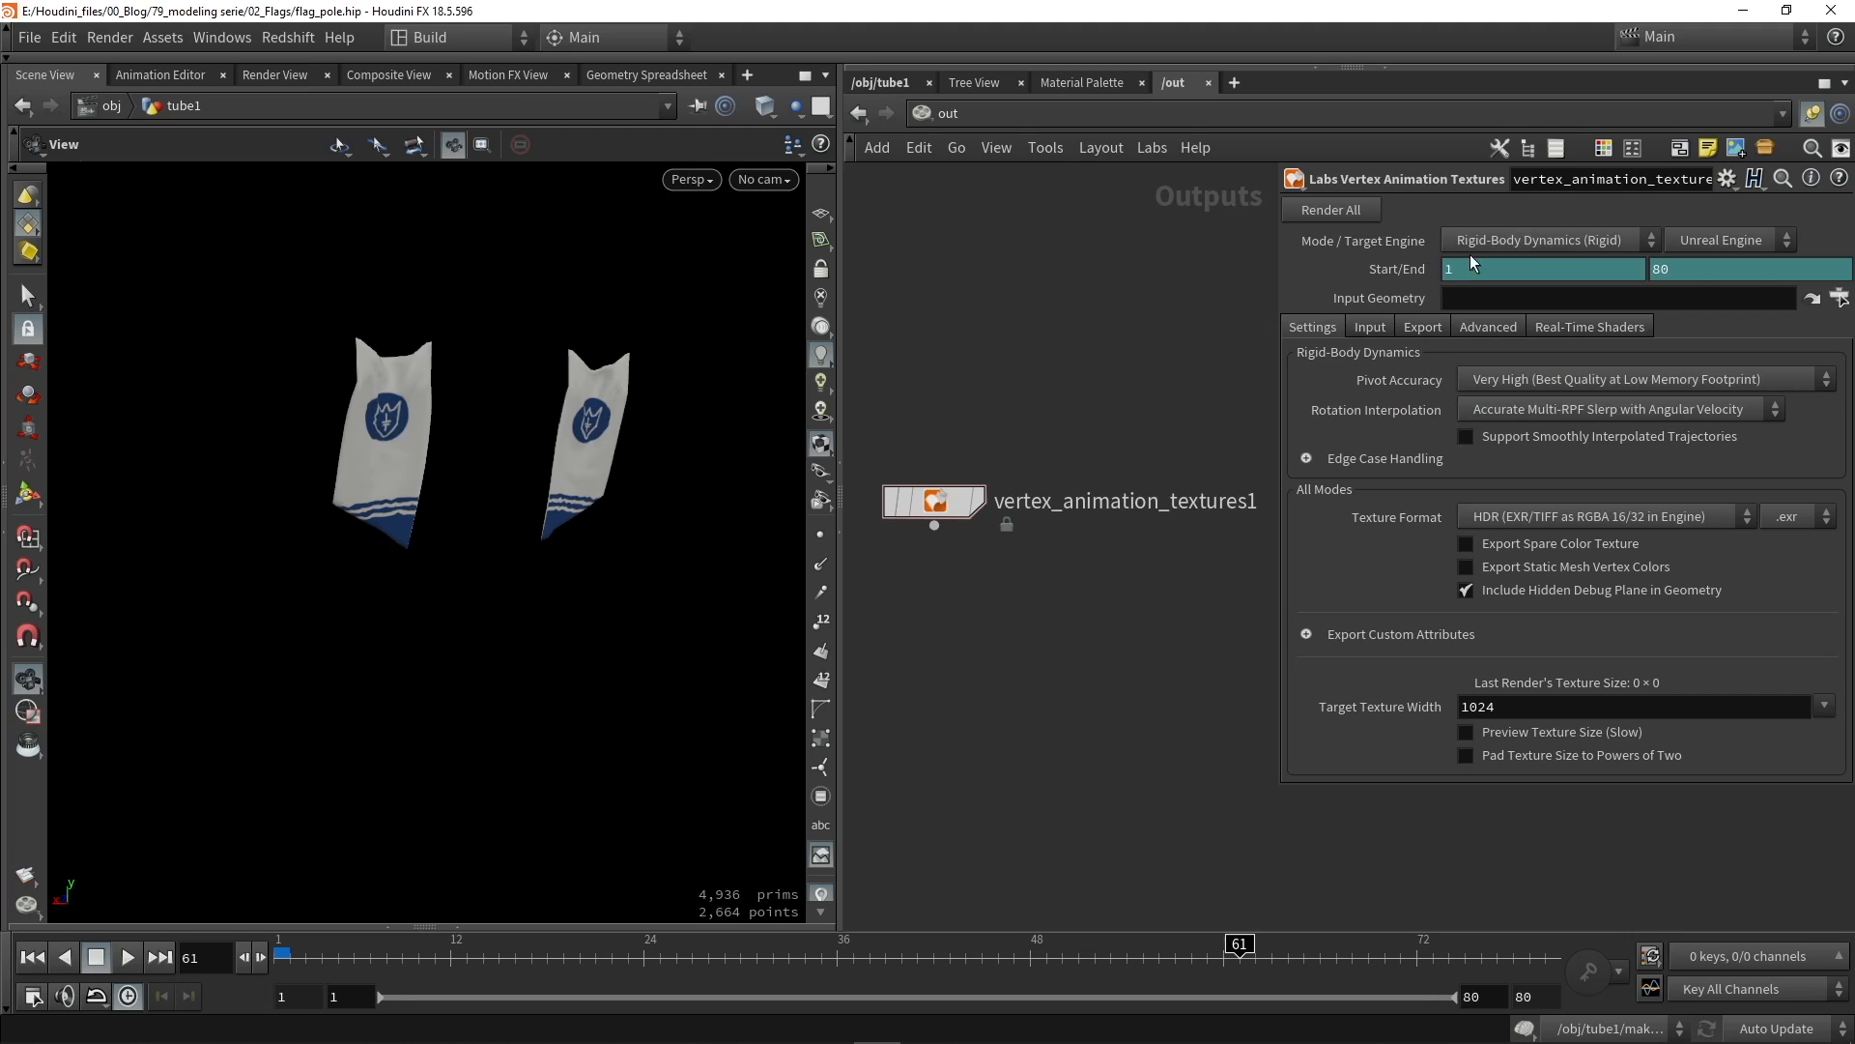
pyautogui.click(1527, 236)
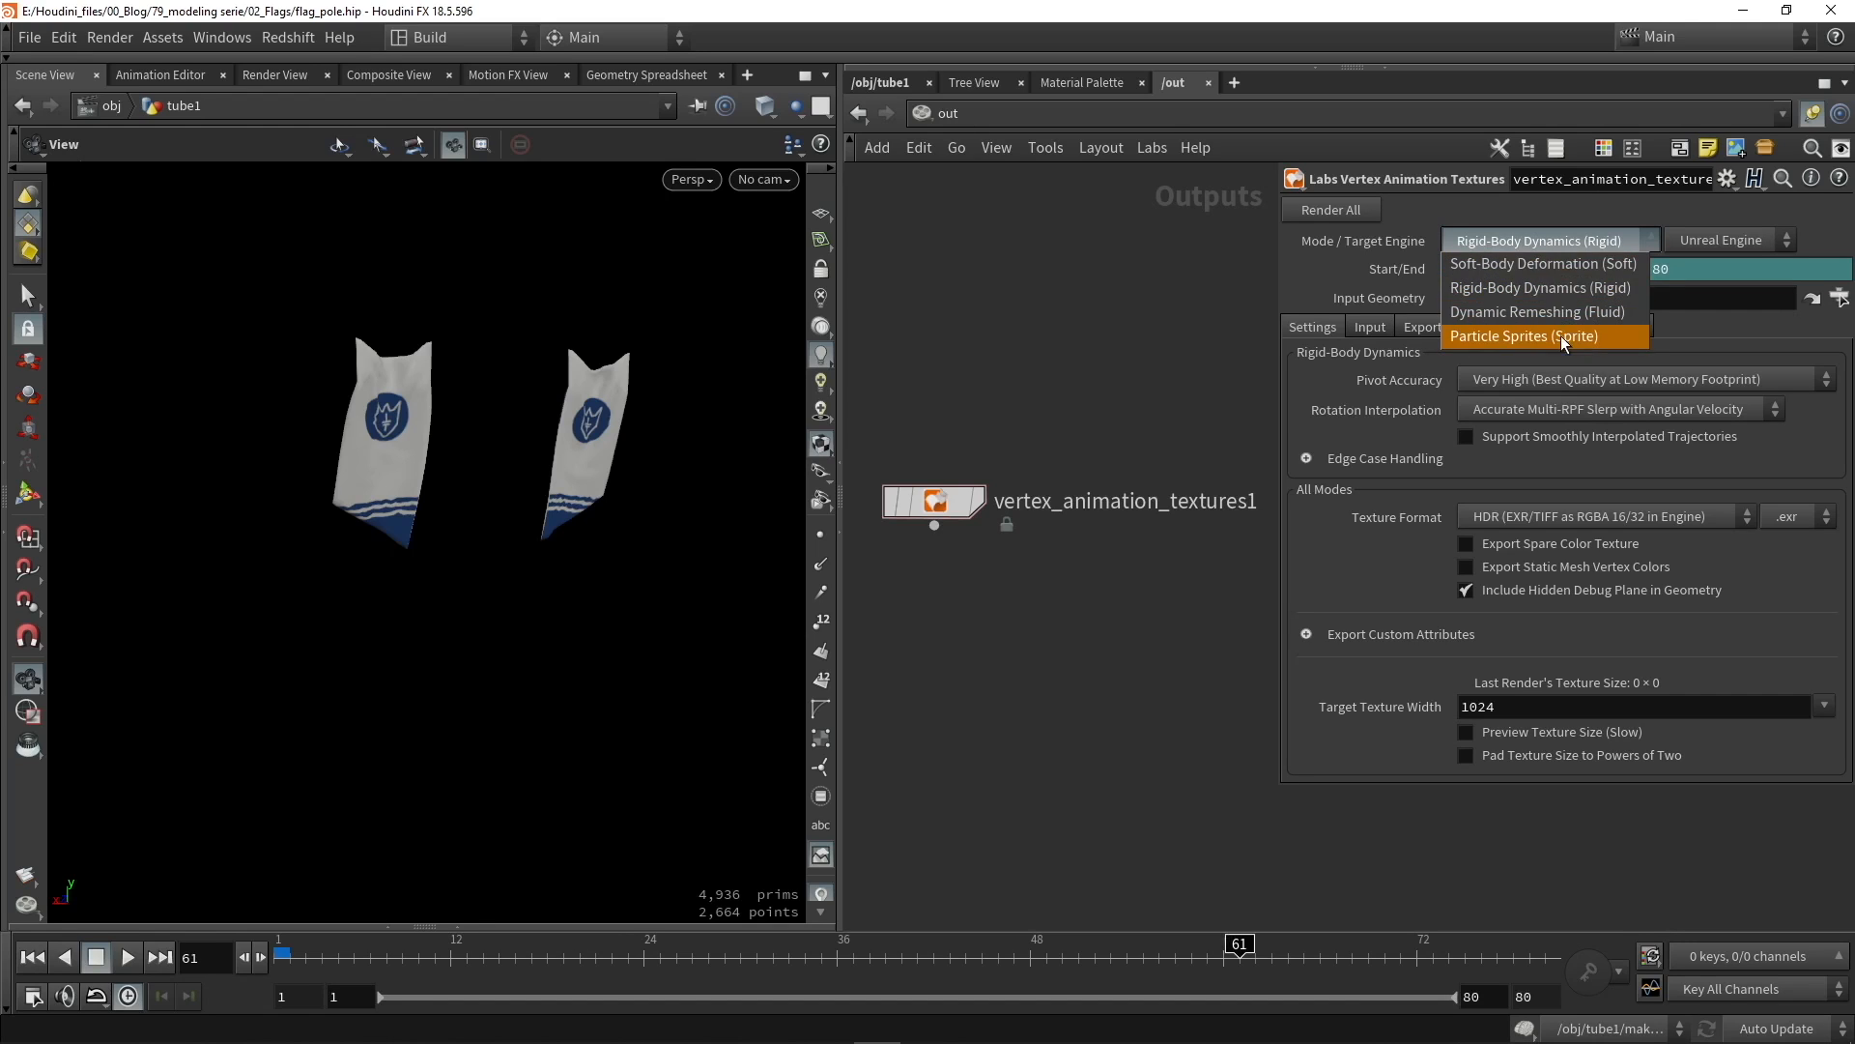
pyautogui.click(1536, 265)
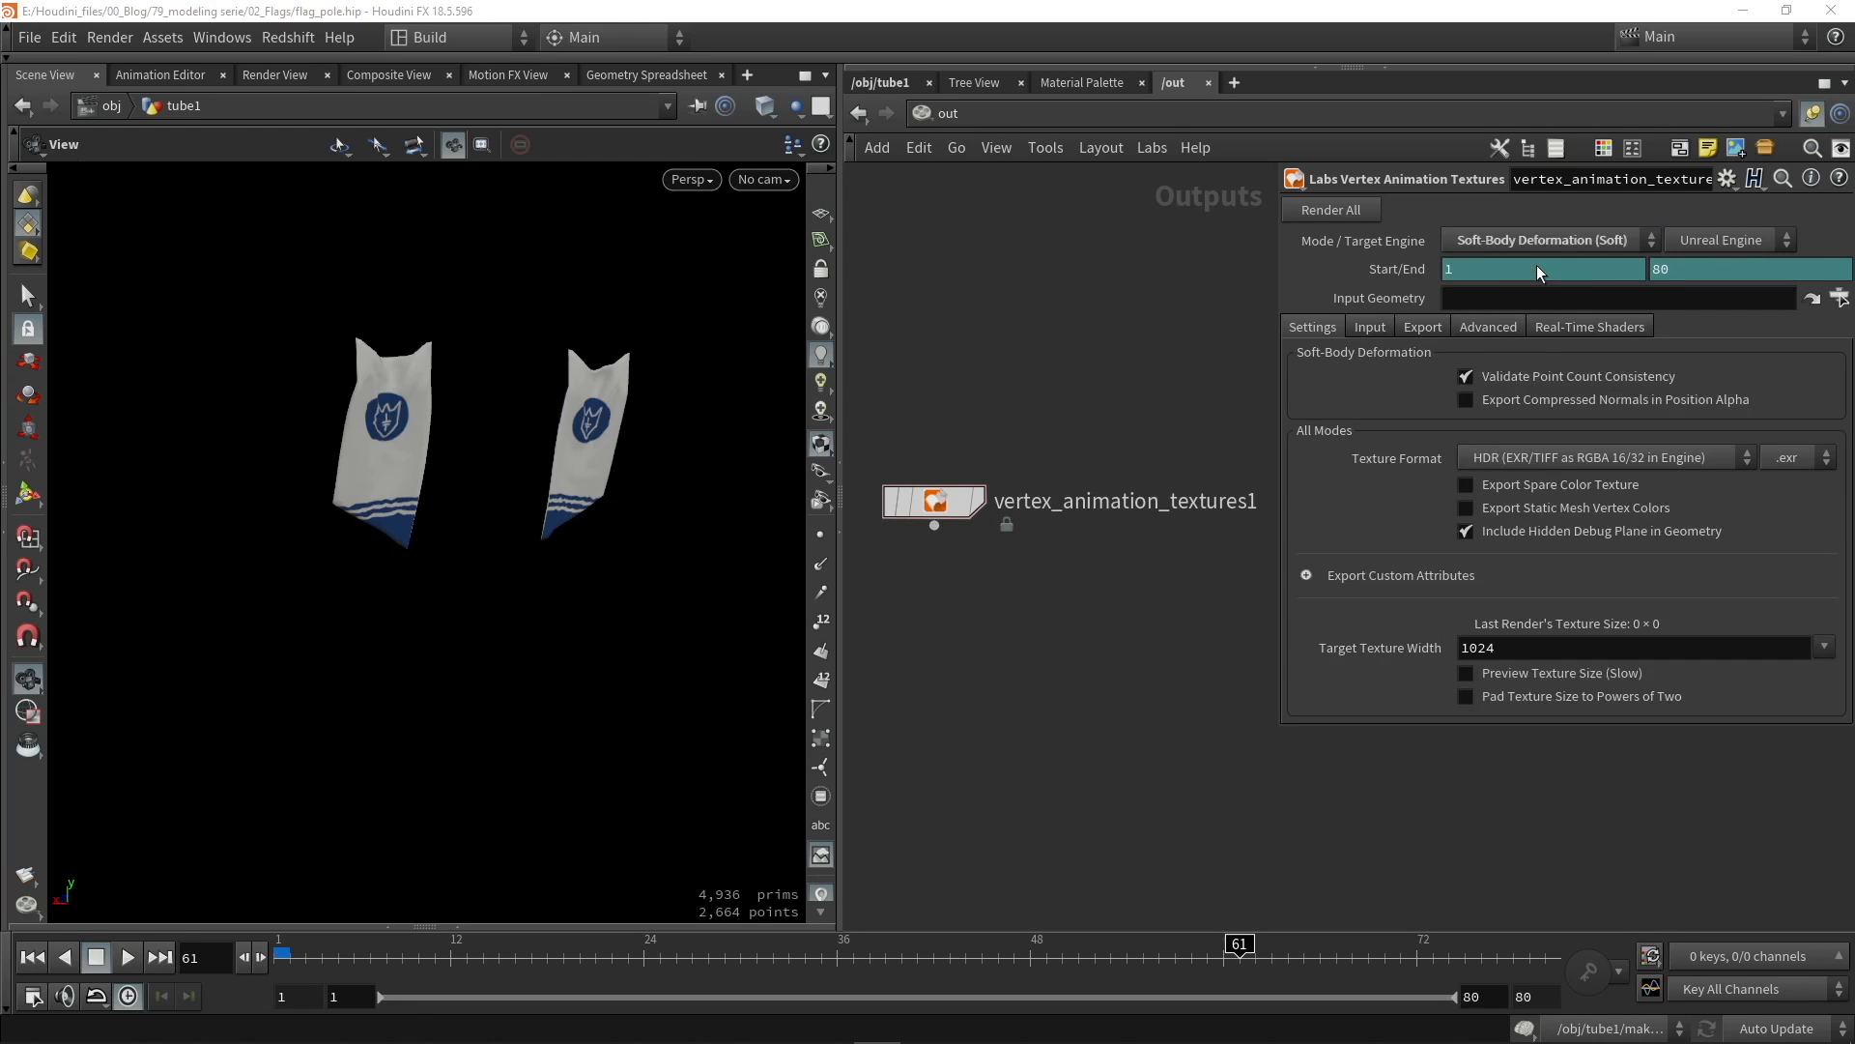
pyautogui.click(1725, 241)
pyautogui.click(1714, 240)
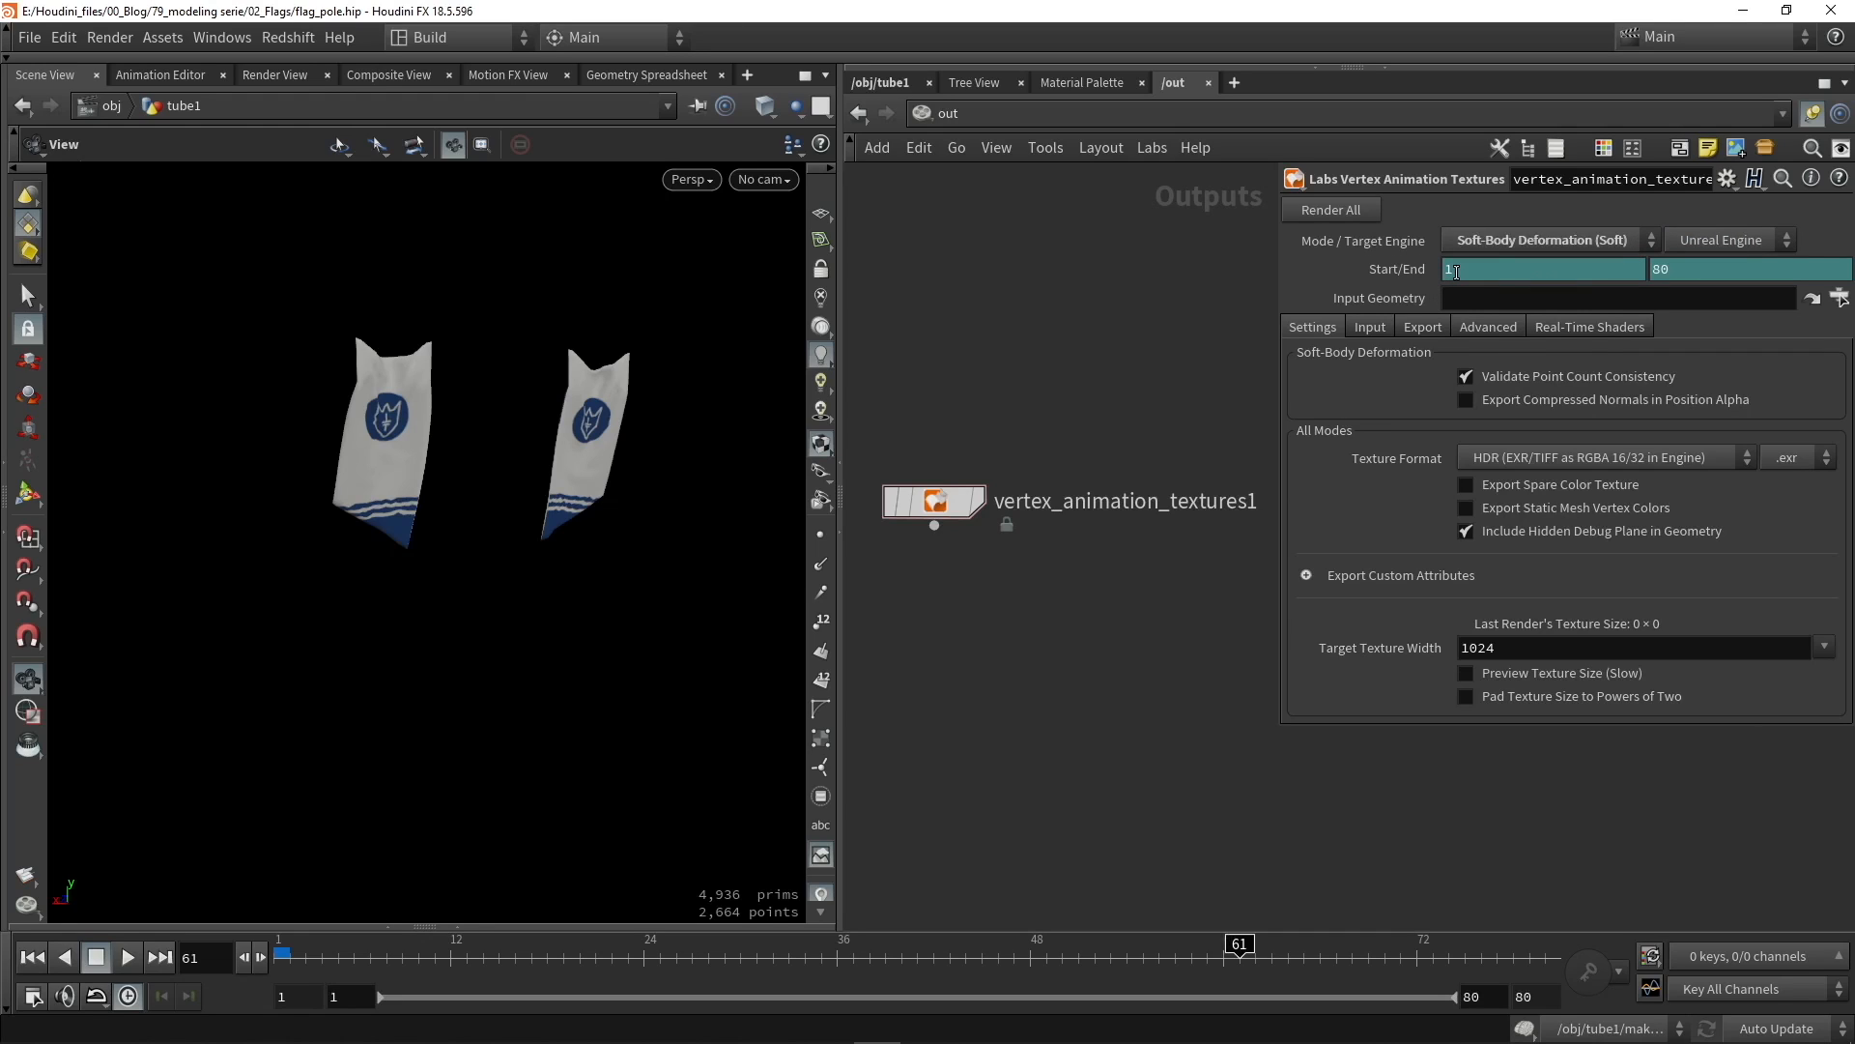
# Step: Set the node's input geometry to /obj/tube1/OUT_SIM_Loop using the operator chooser
pyautogui.click(1525, 298)
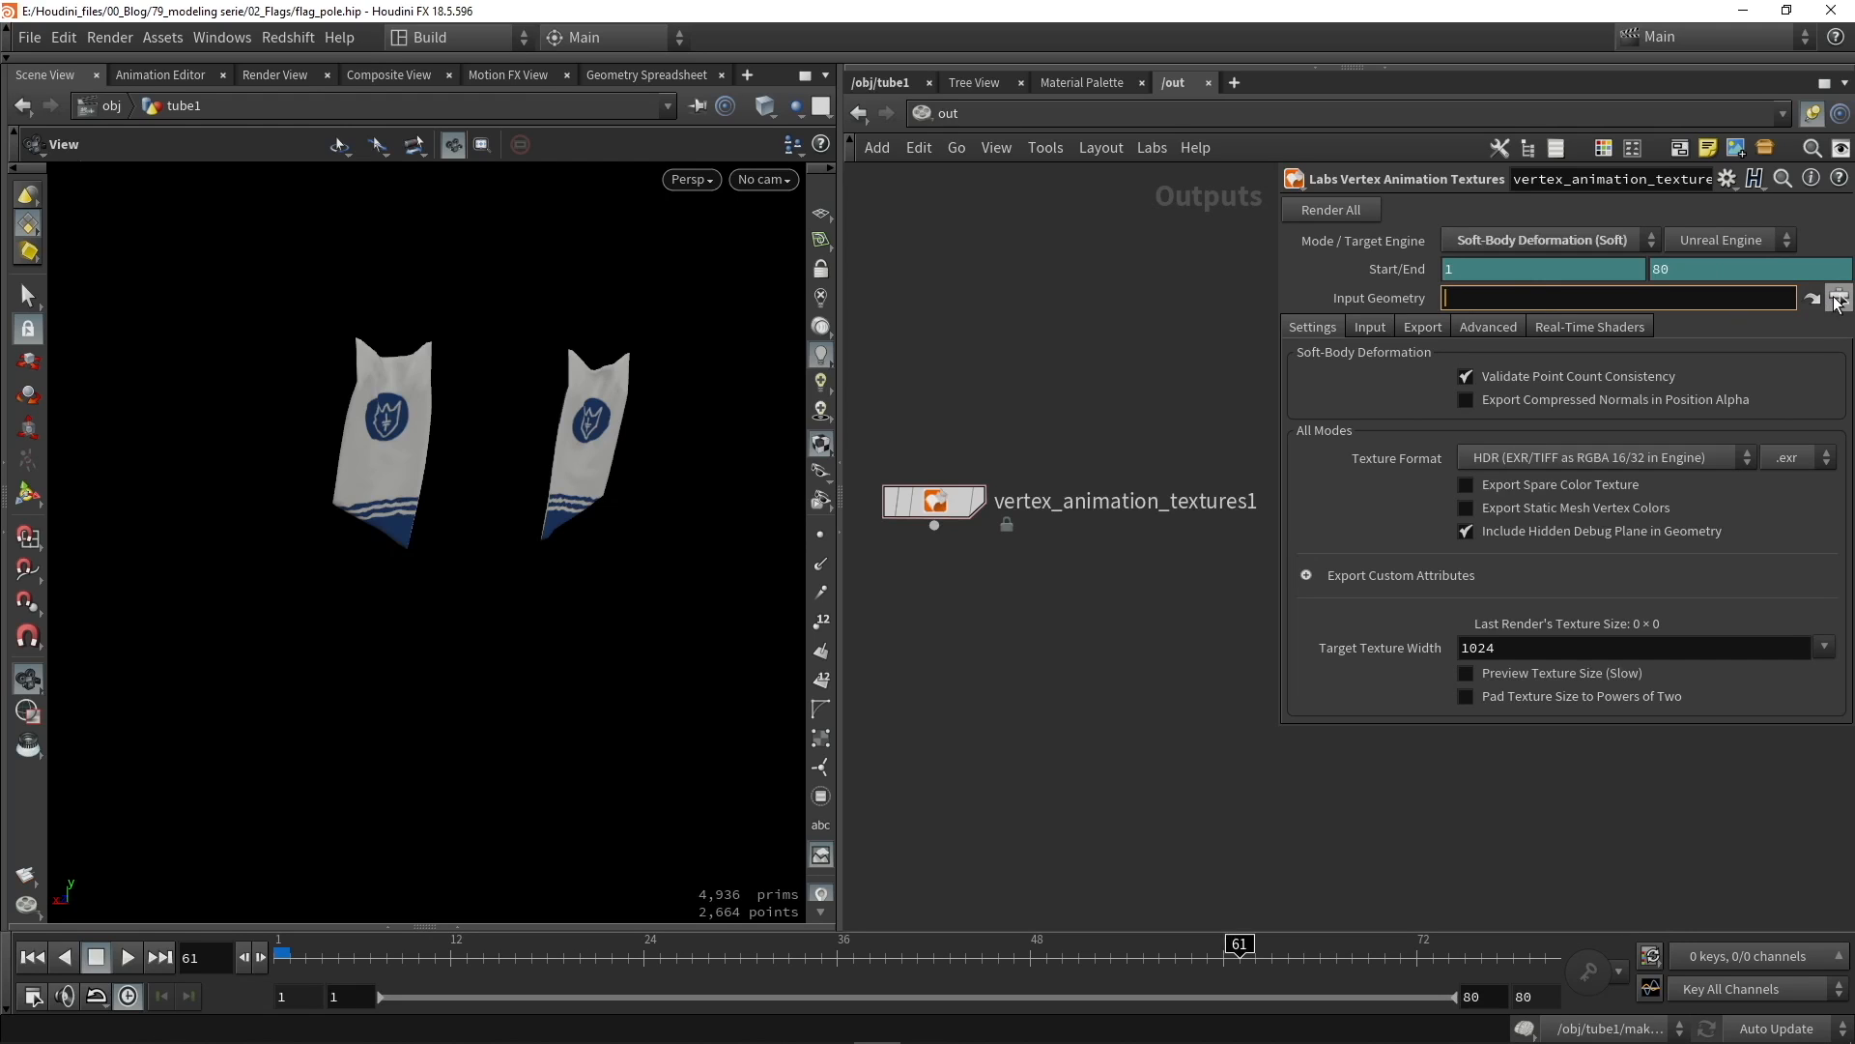
pyautogui.click(1838, 299)
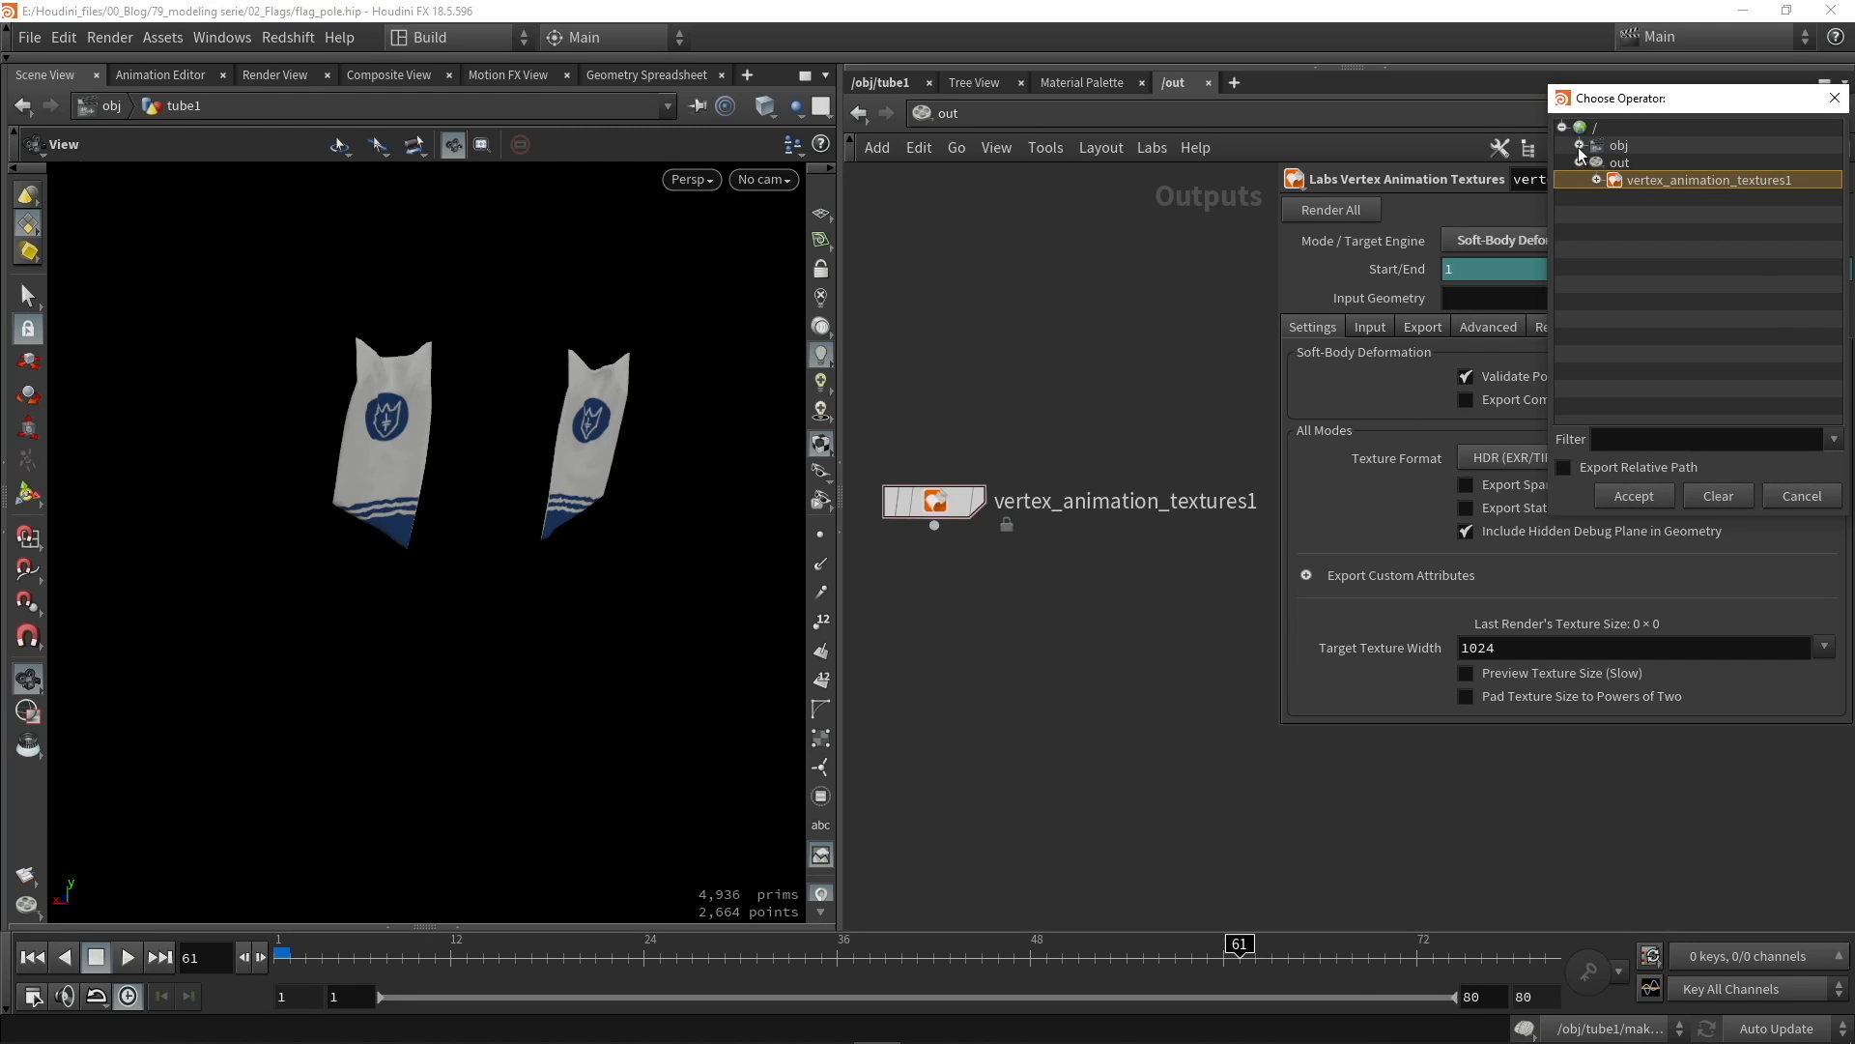
pyautogui.click(1579, 145)
pyautogui.click(1624, 165)
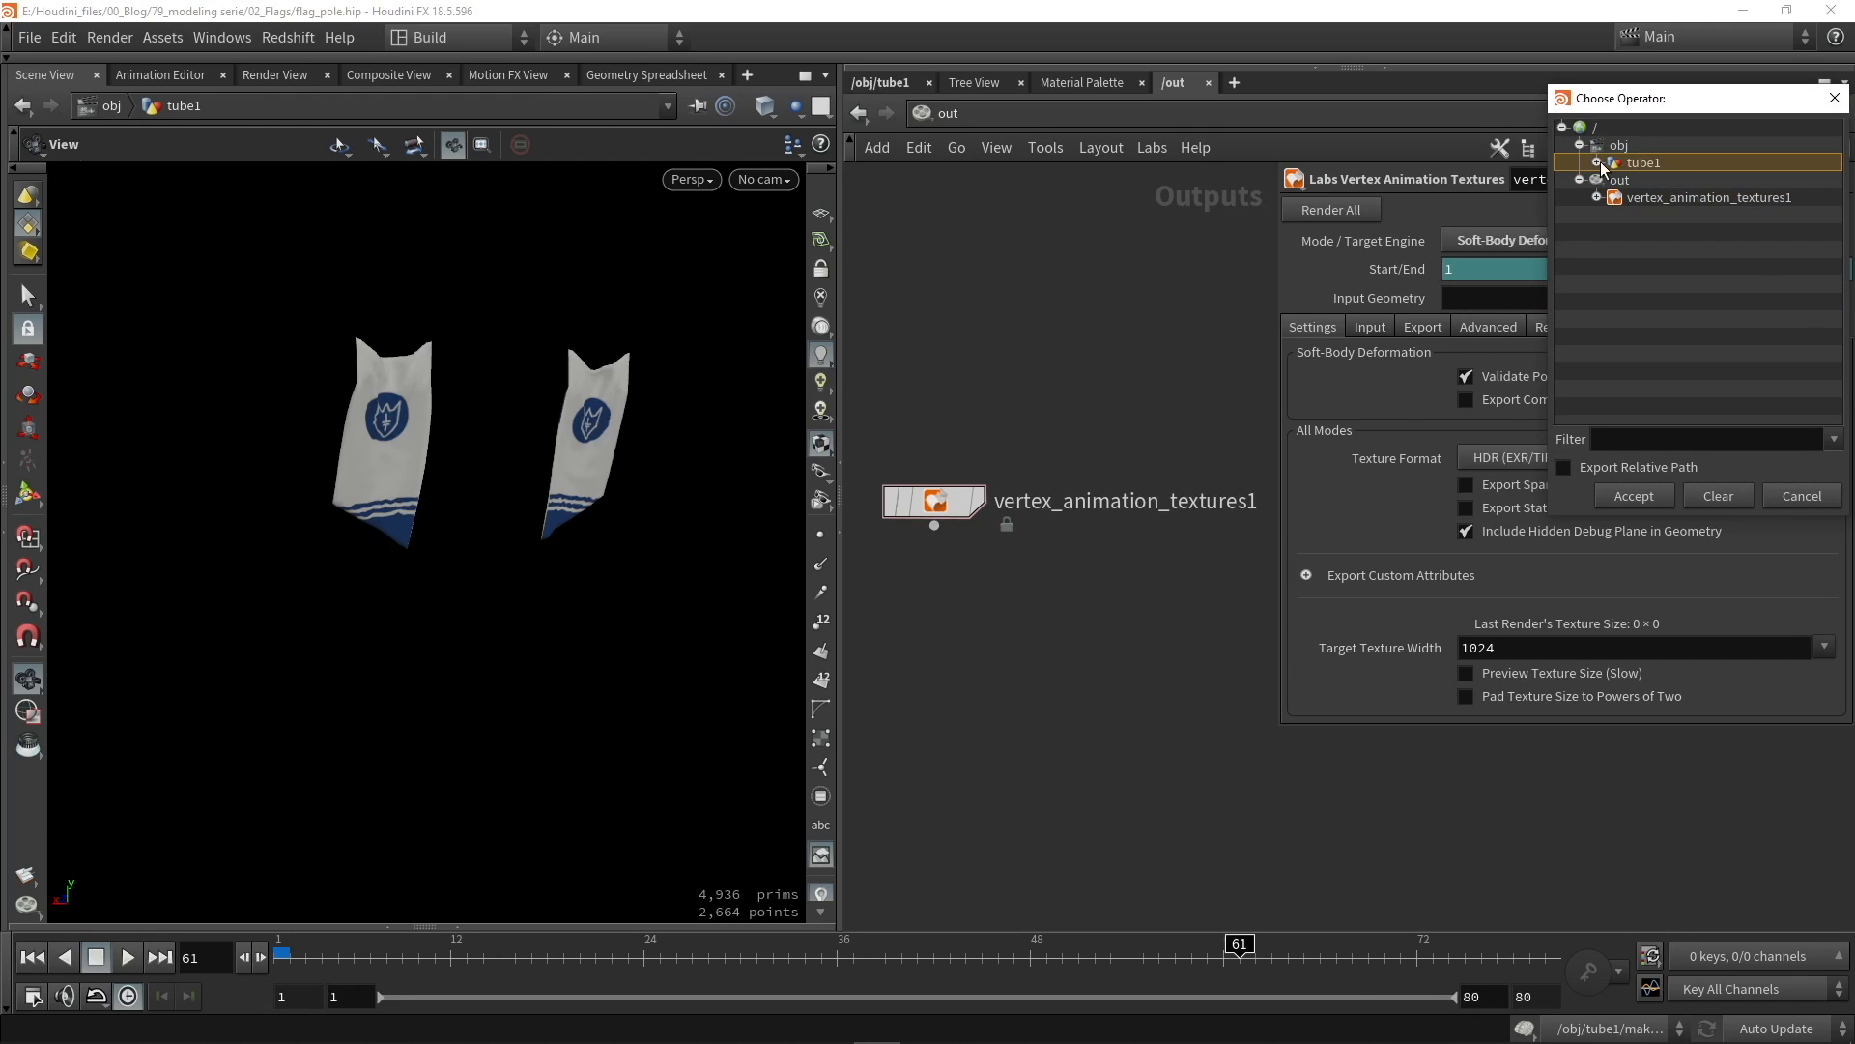
pyautogui.click(1599, 163)
pyautogui.click(1677, 197)
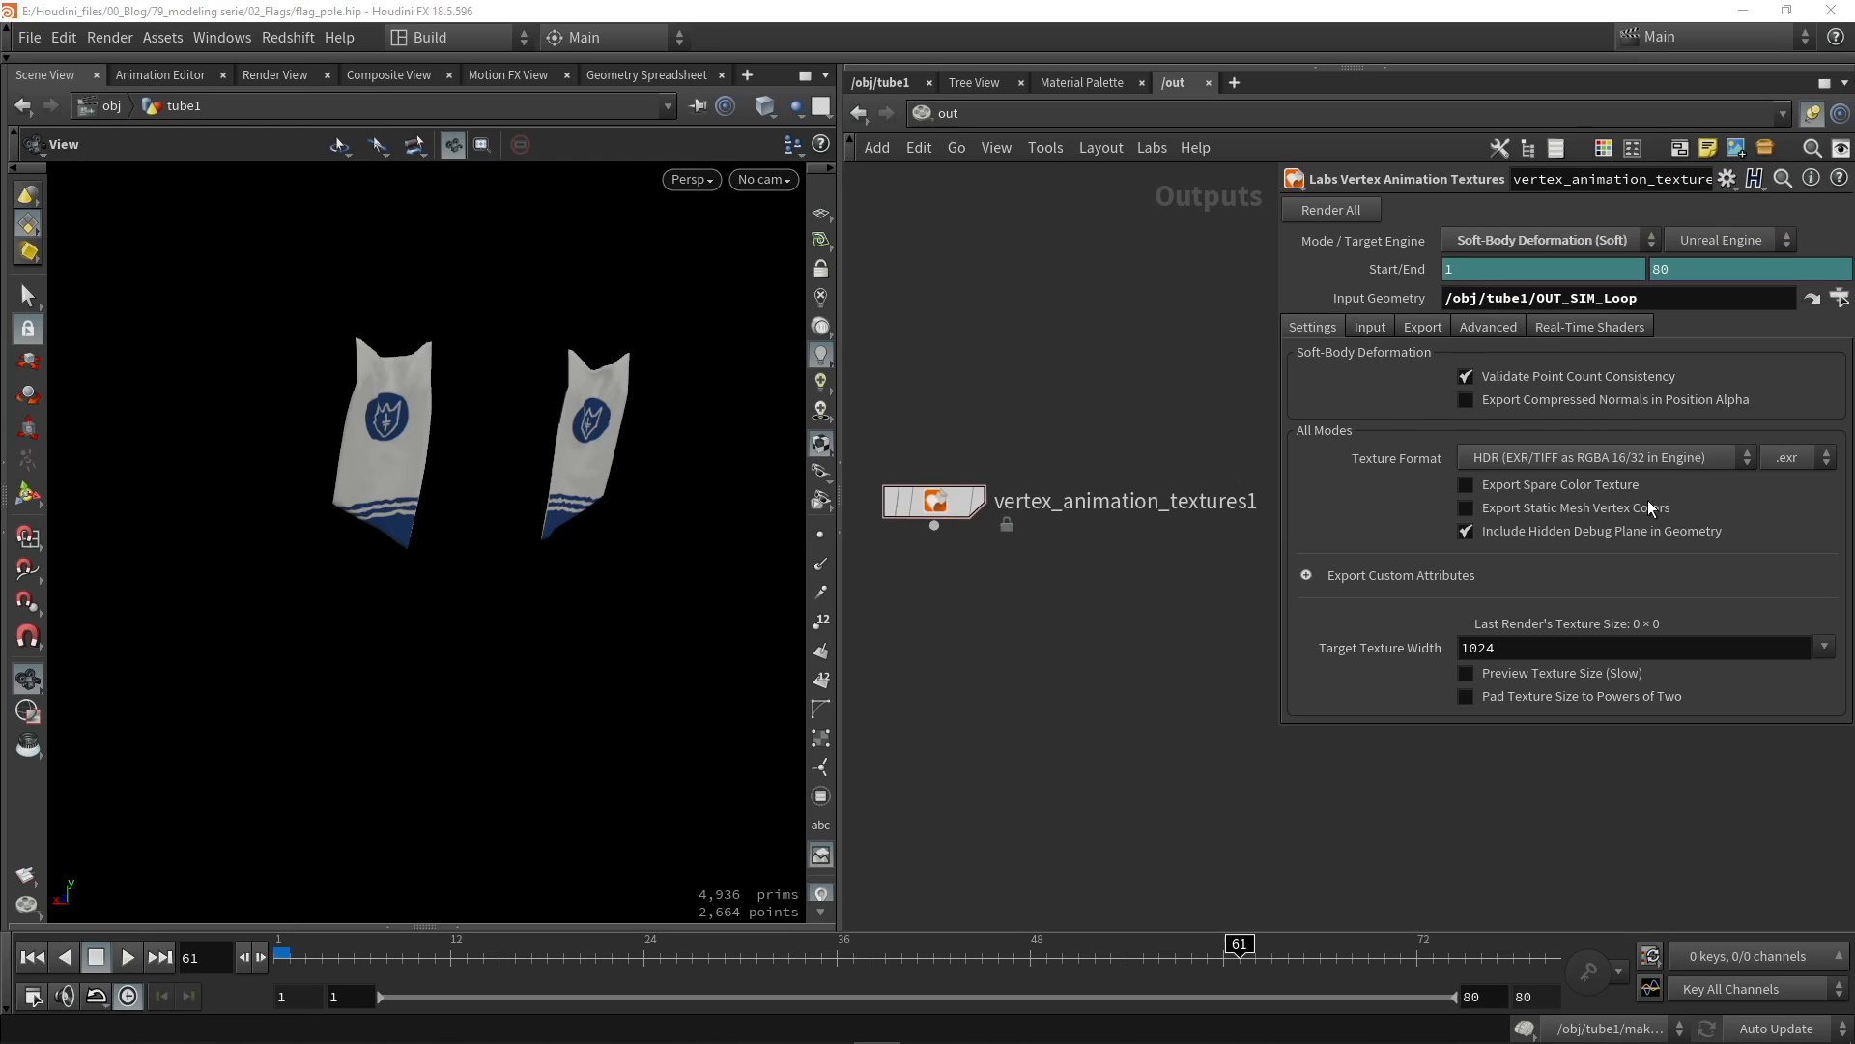
# Step: Review the node's input, export path, advanced and real-time shader settings, and render all the vertex animation textures
pyautogui.moveTo(1051, 357); pyautogui.dragTo(1045, 398, button='middle')
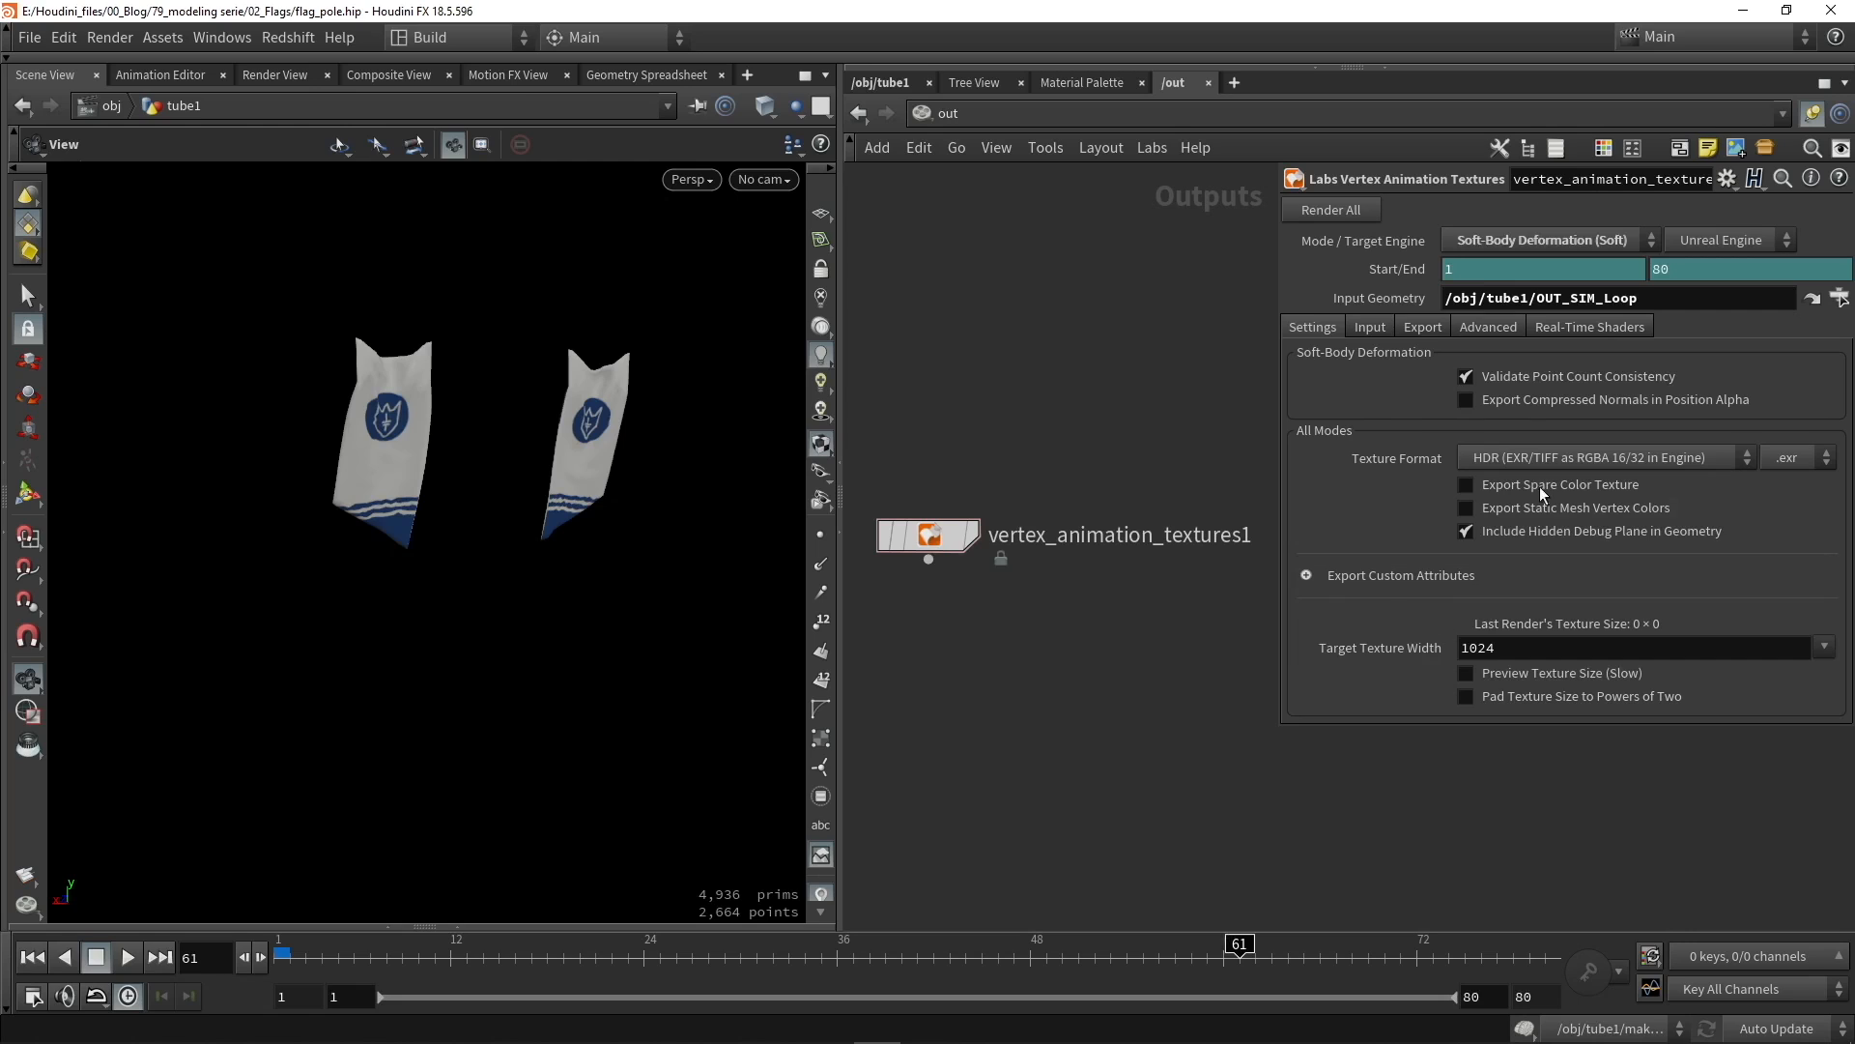
pyautogui.click(1368, 325)
pyautogui.click(1424, 327)
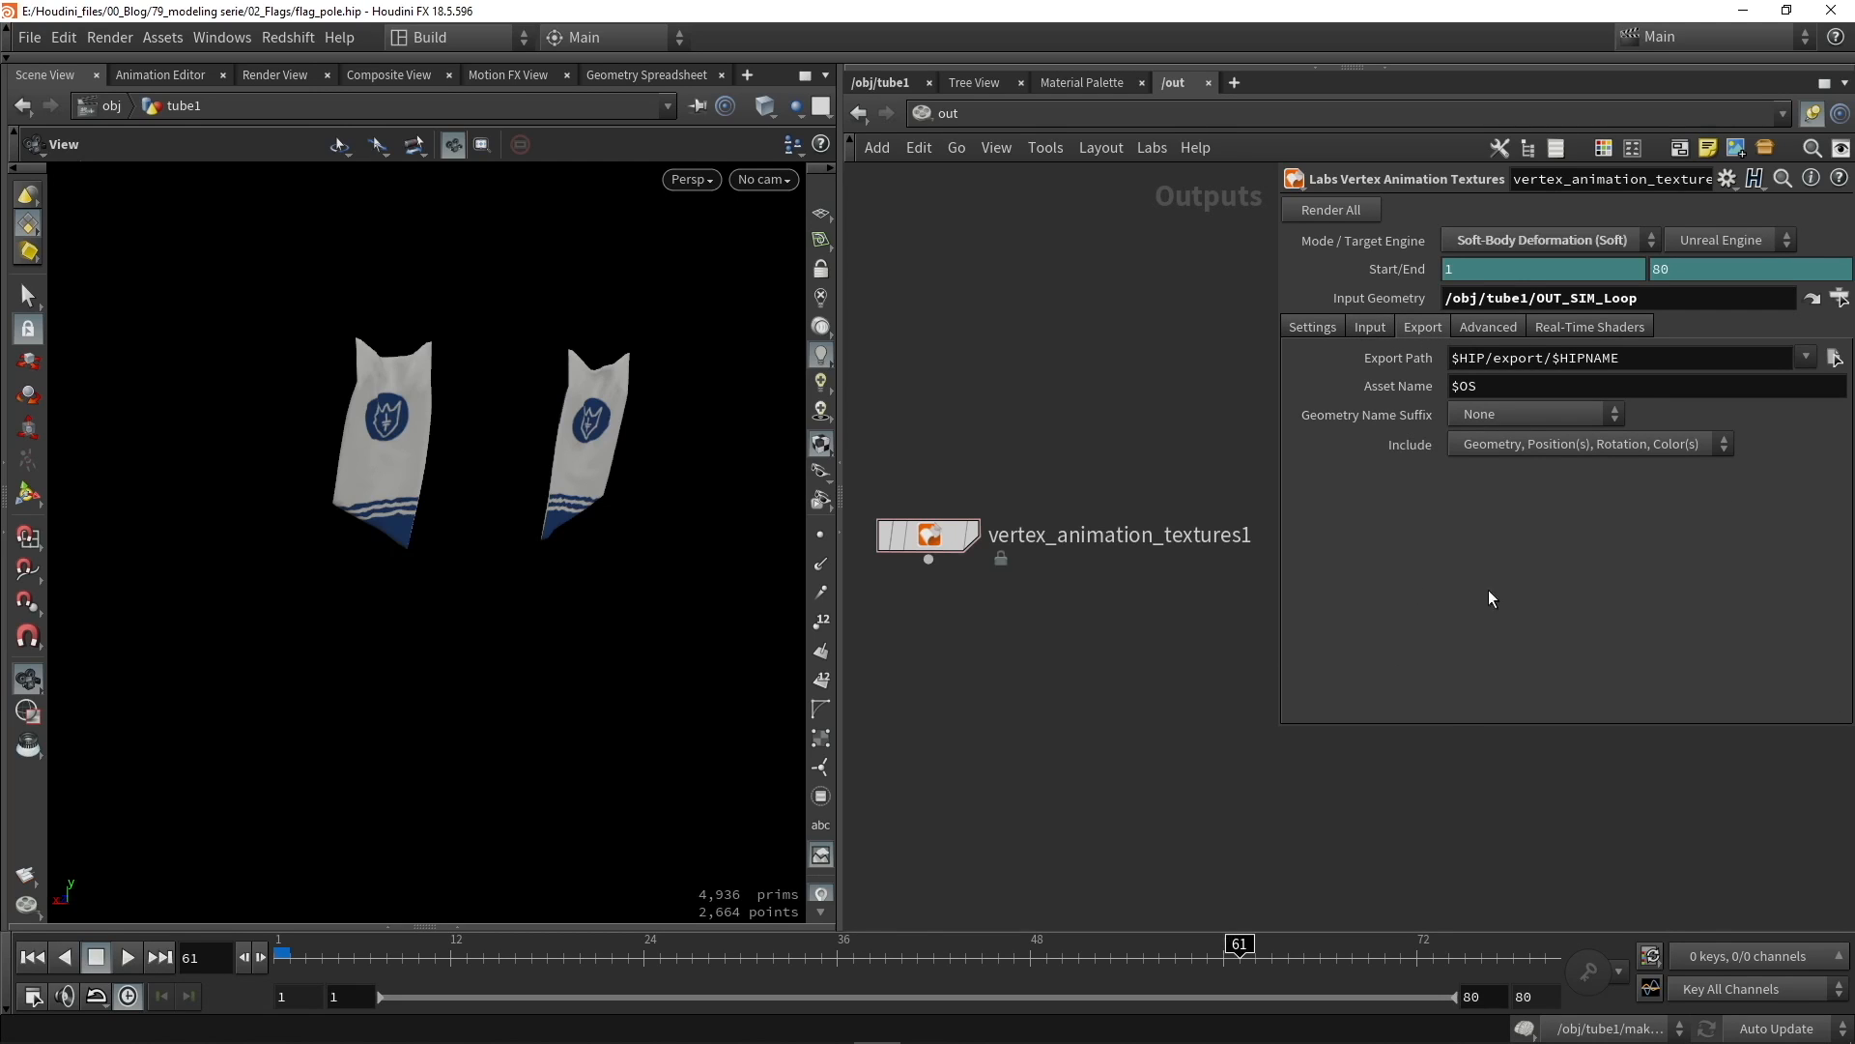
pyautogui.middleClick(1481, 358)
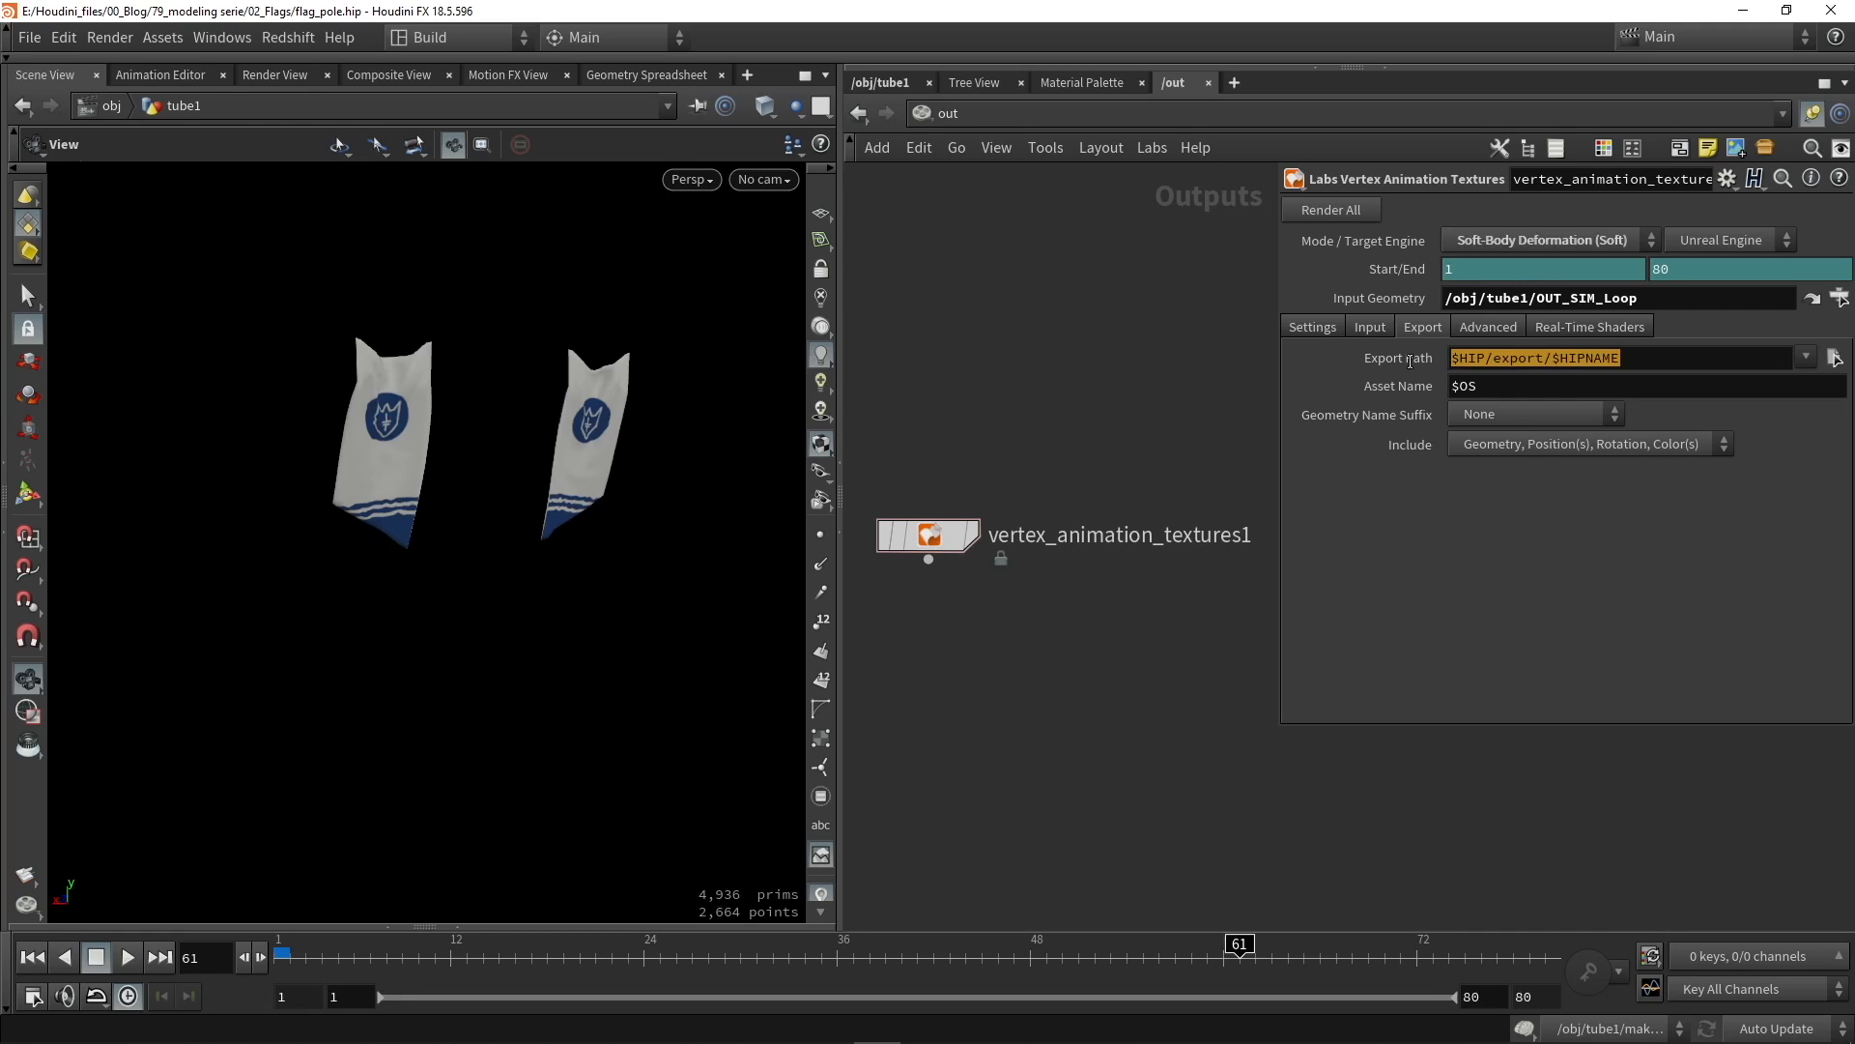
pyautogui.middleClick(1482, 358)
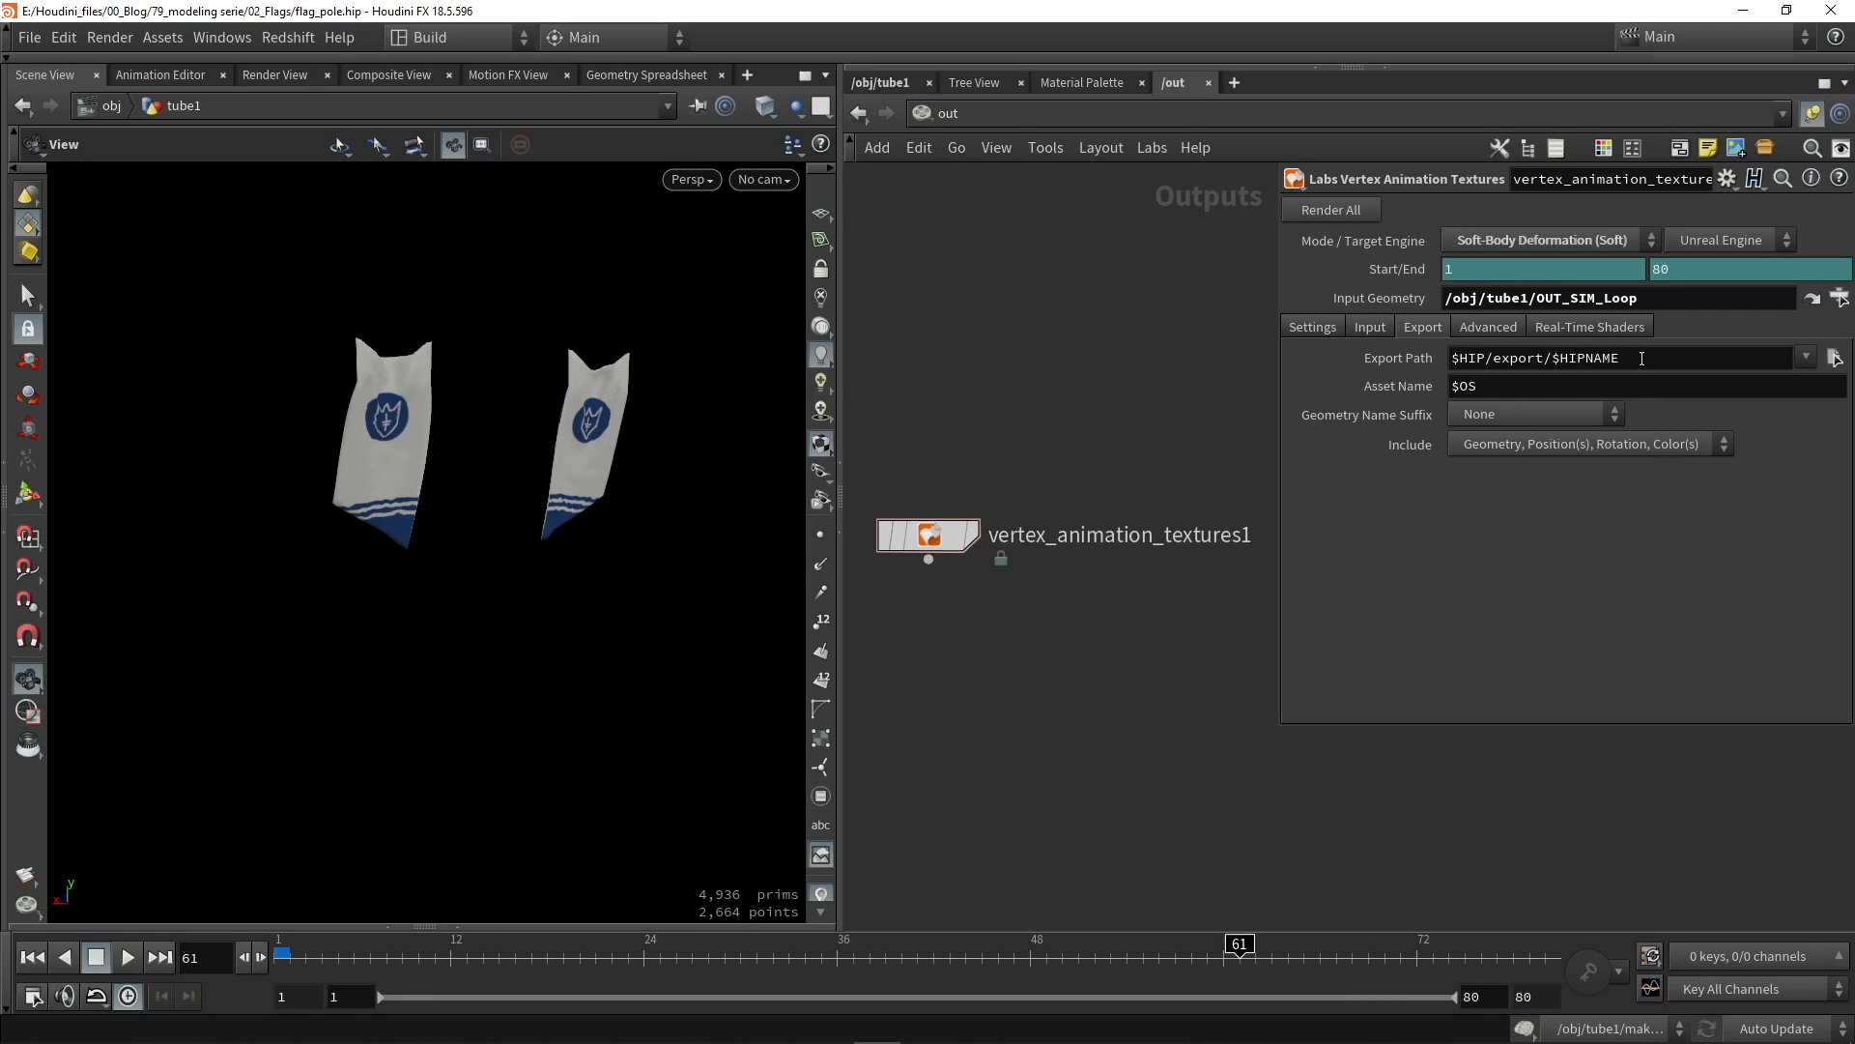
pyautogui.click(1492, 330)
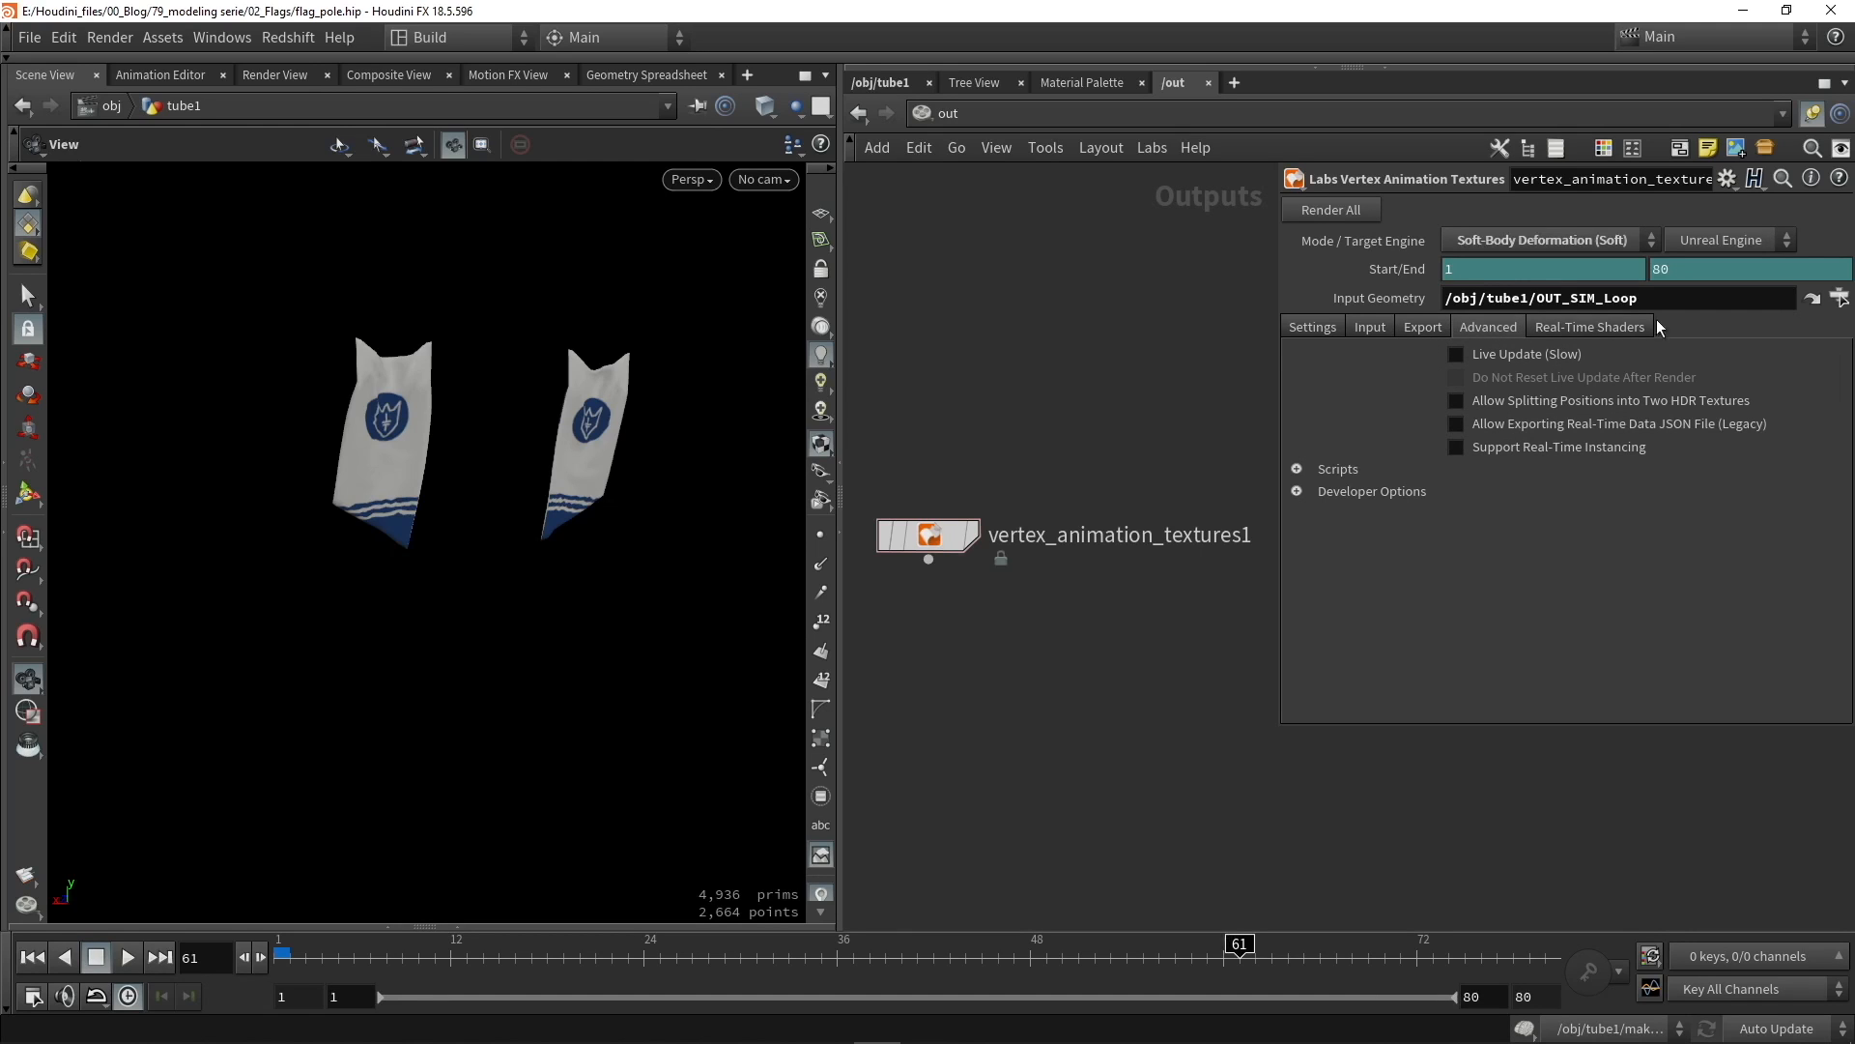
pyautogui.click(1575, 328)
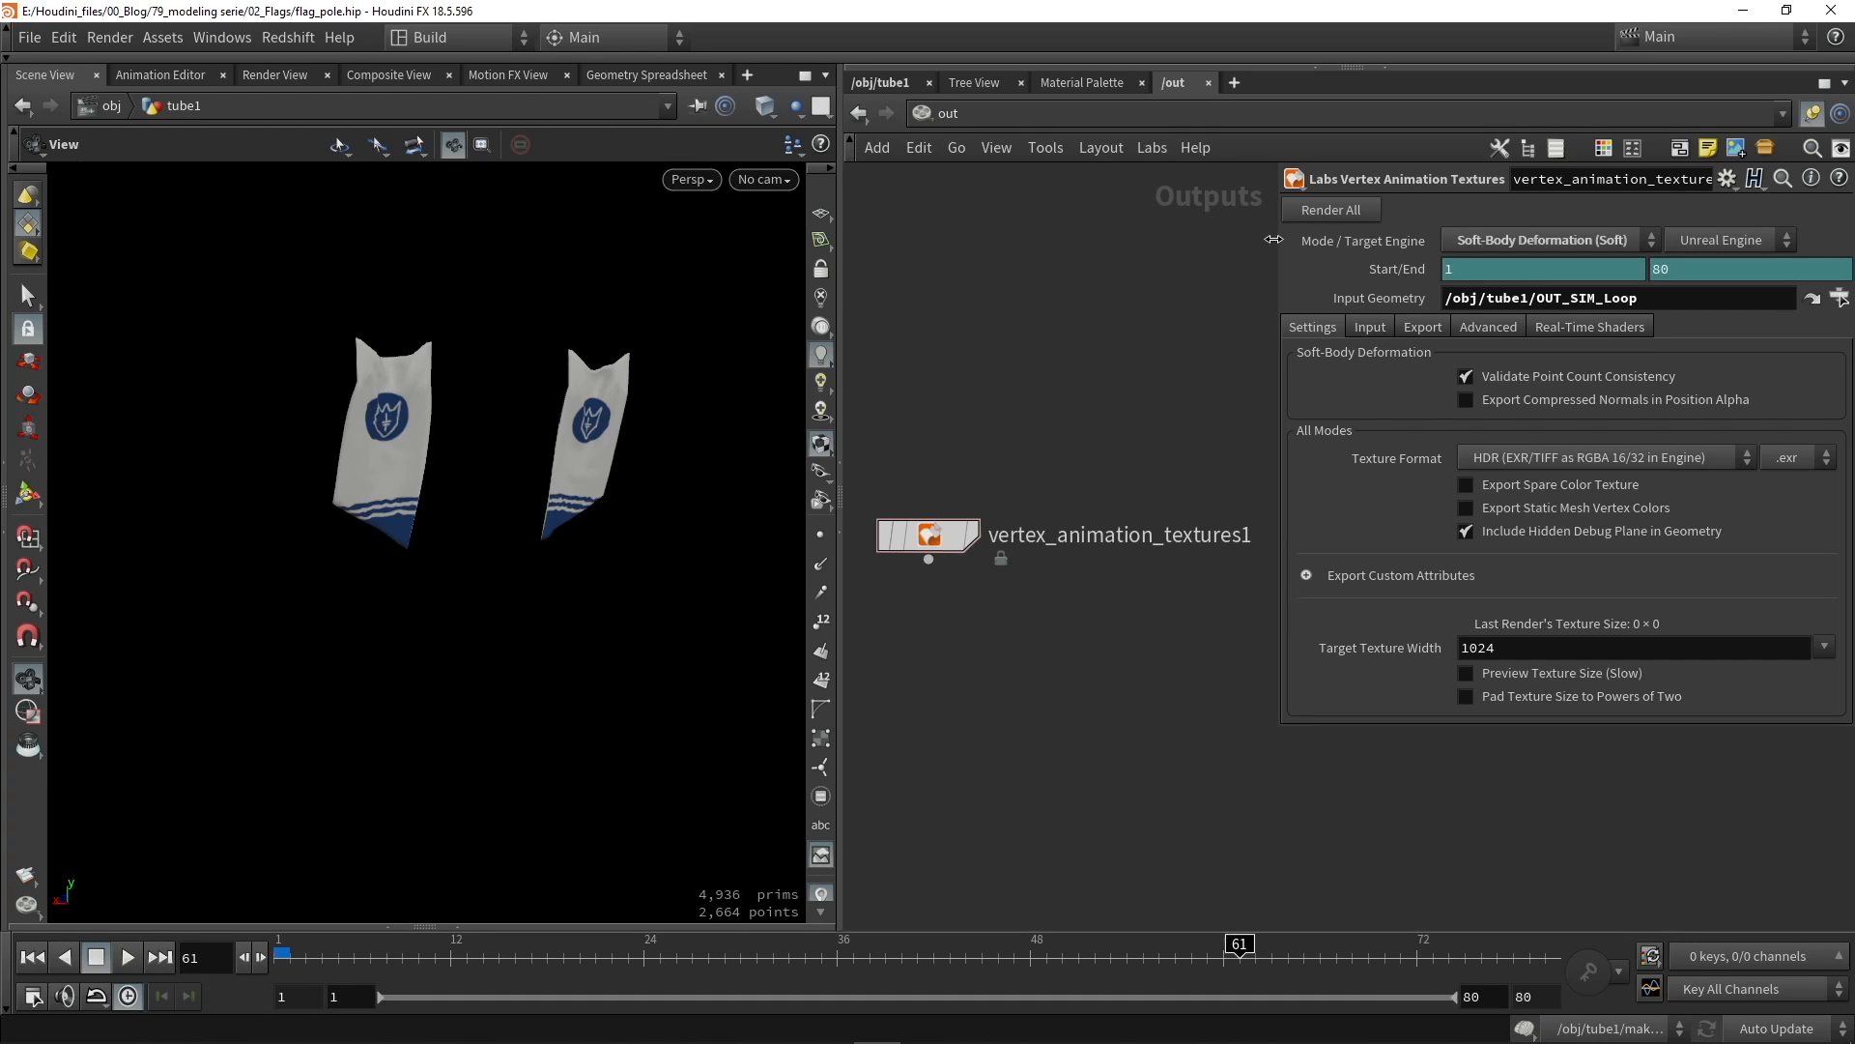
pyautogui.click(1353, 206)
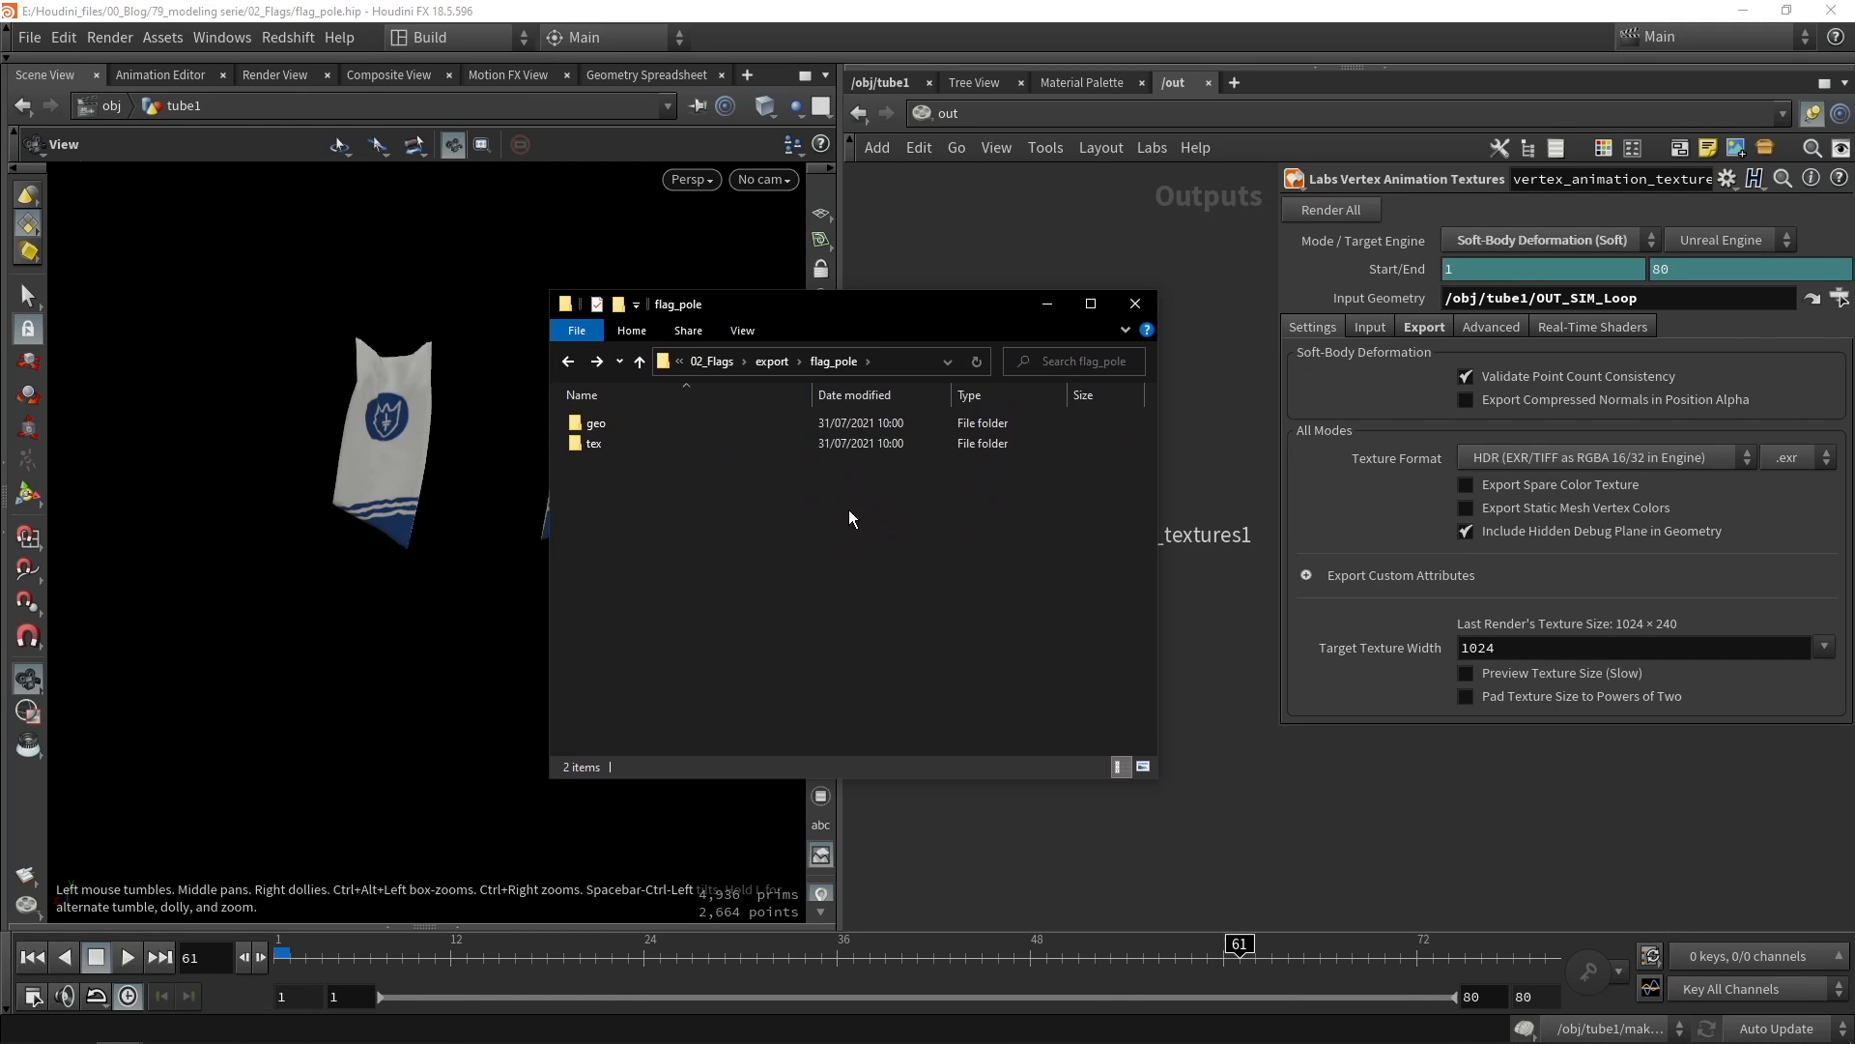
# Step: Inspect the exported files in the geo and tex folders of flag_pole and minimize the folder window
pyautogui.click(612, 428)
pyautogui.doubleClick(611, 428)
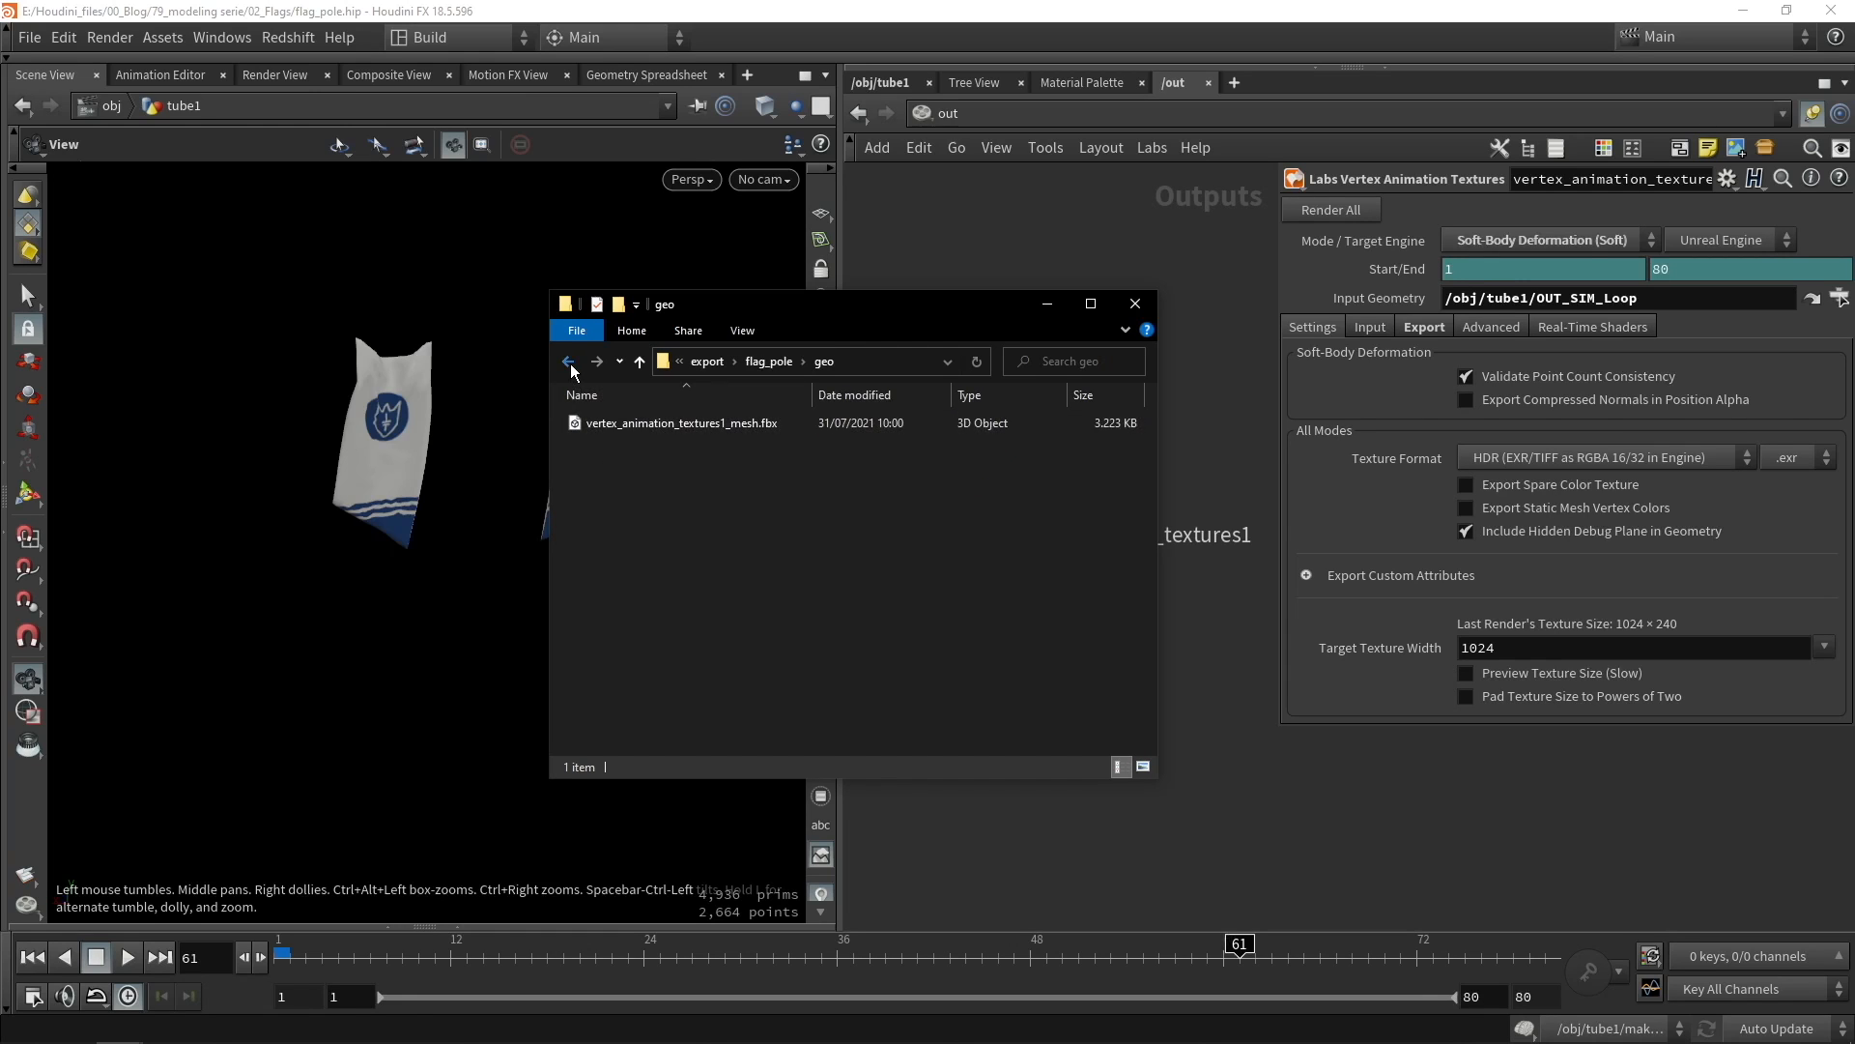
pyautogui.click(568, 362)
pyautogui.doubleClick(595, 441)
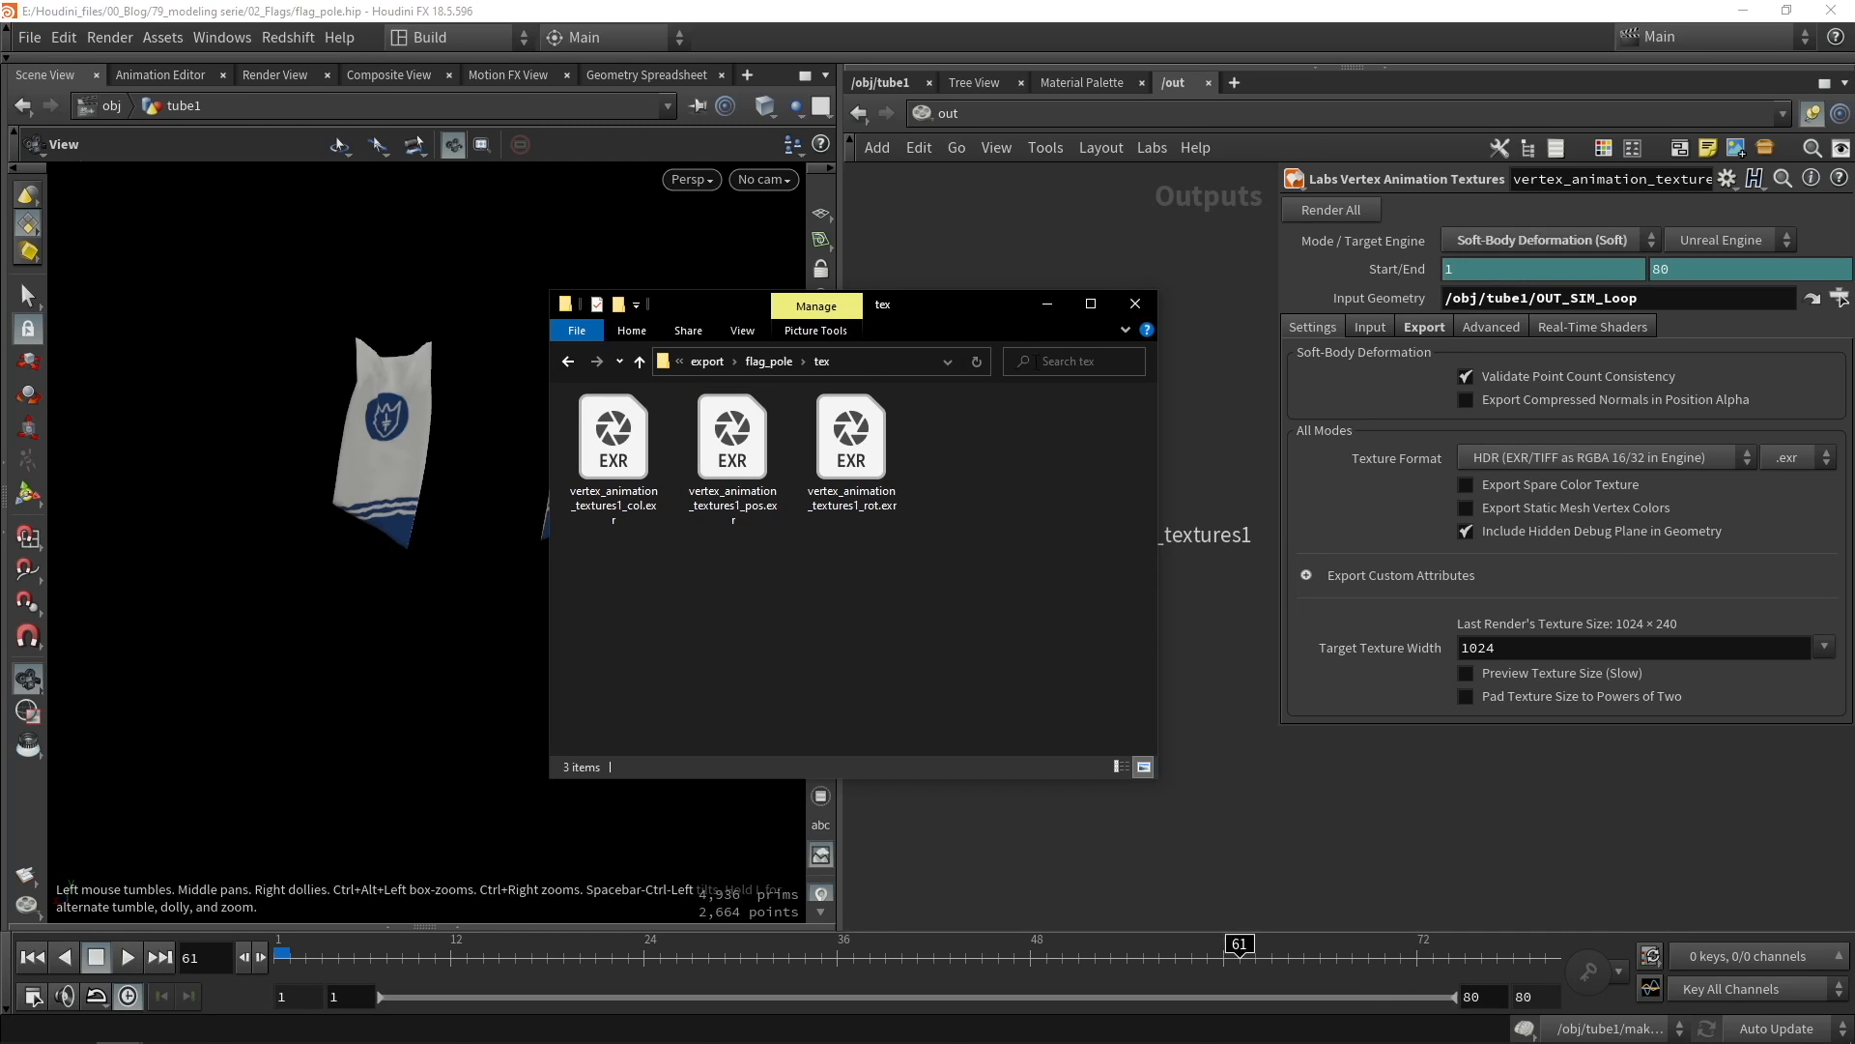
pyautogui.click(1046, 307)
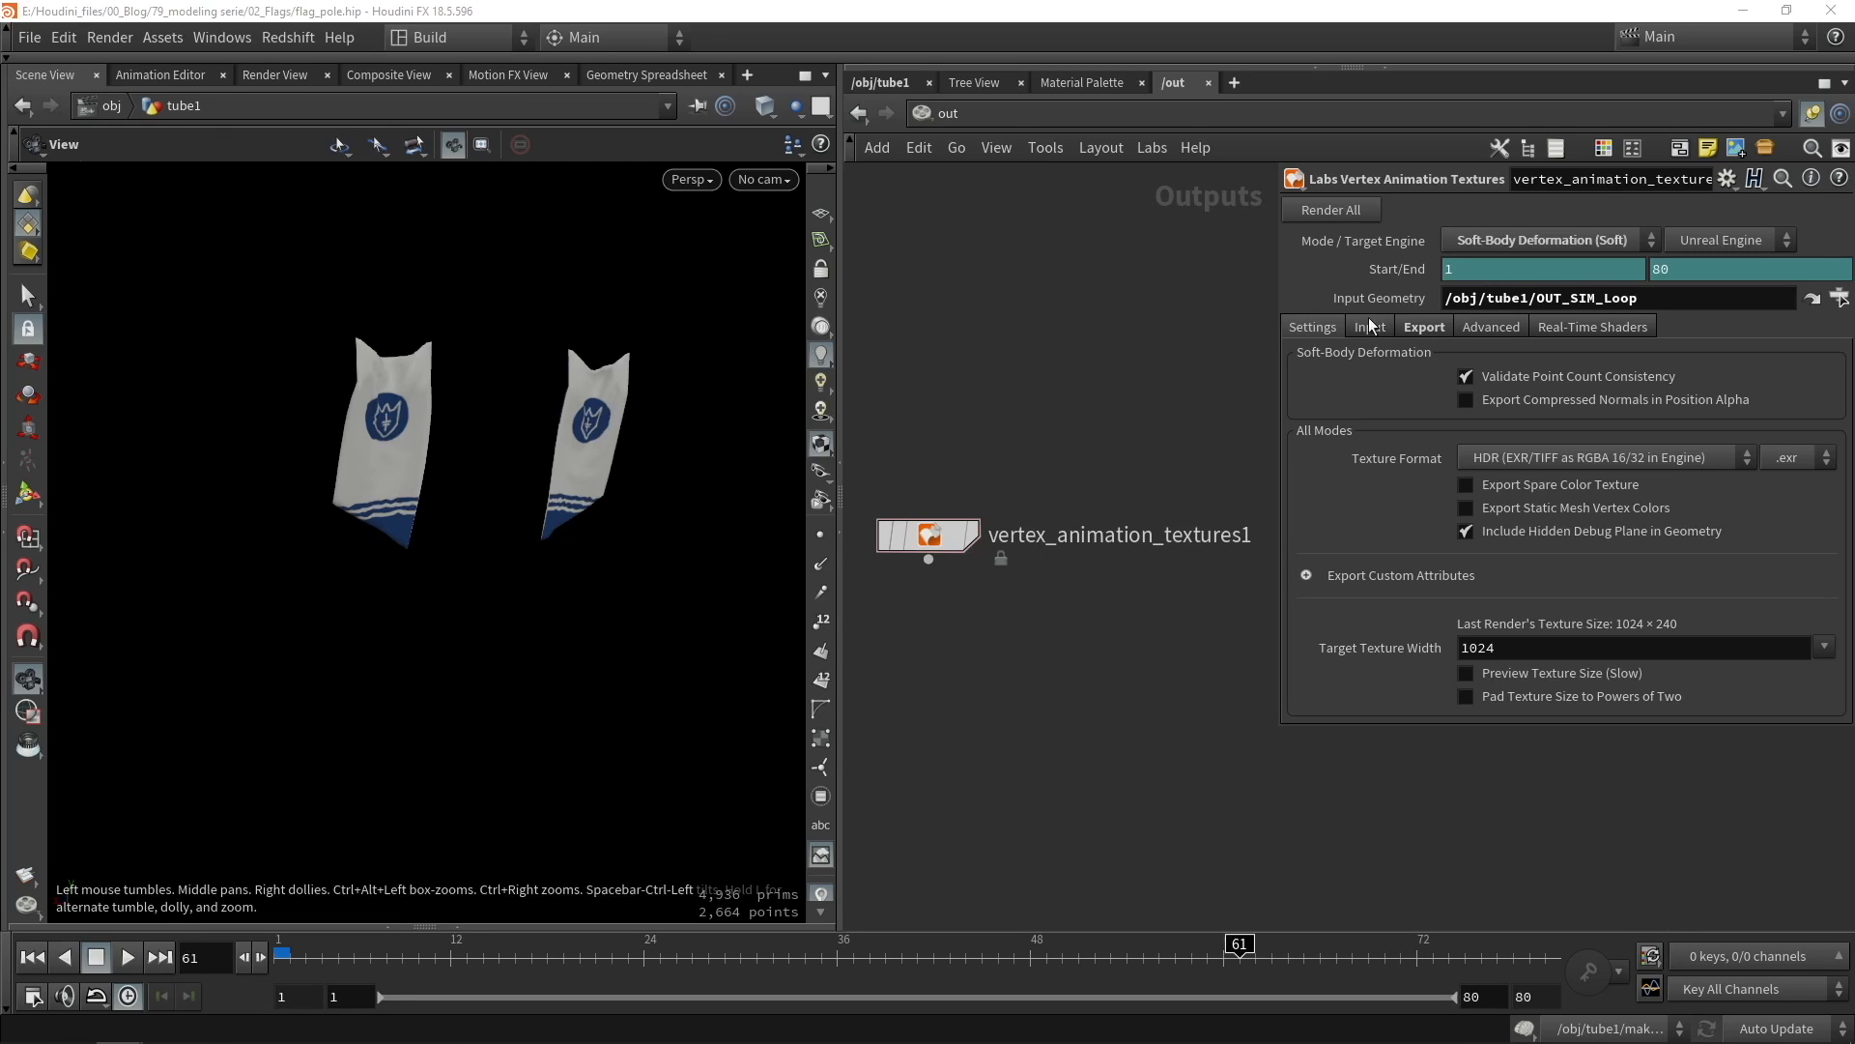
# Step: Open the Unreal Engine content plugin folder for 5.0EA and bring up the H_Tutorials project folder beside it
pyautogui.click(1585, 333)
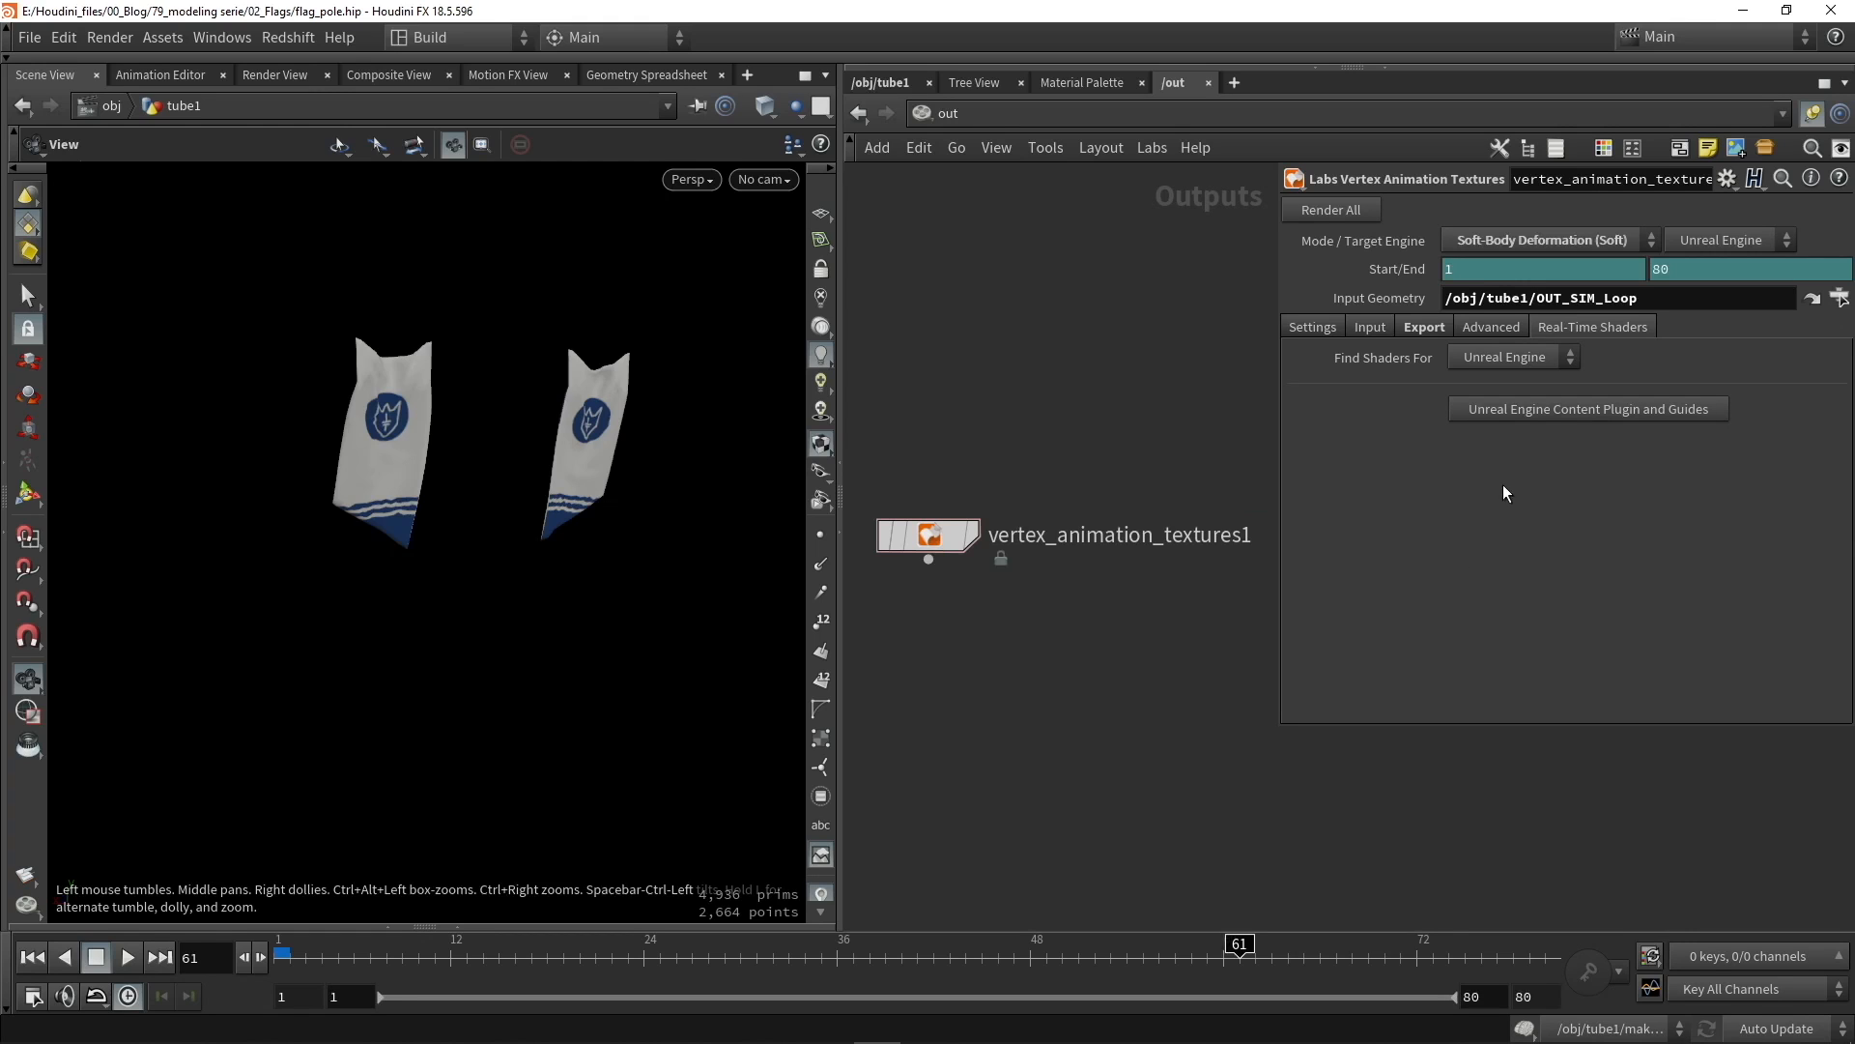
pyautogui.click(1523, 406)
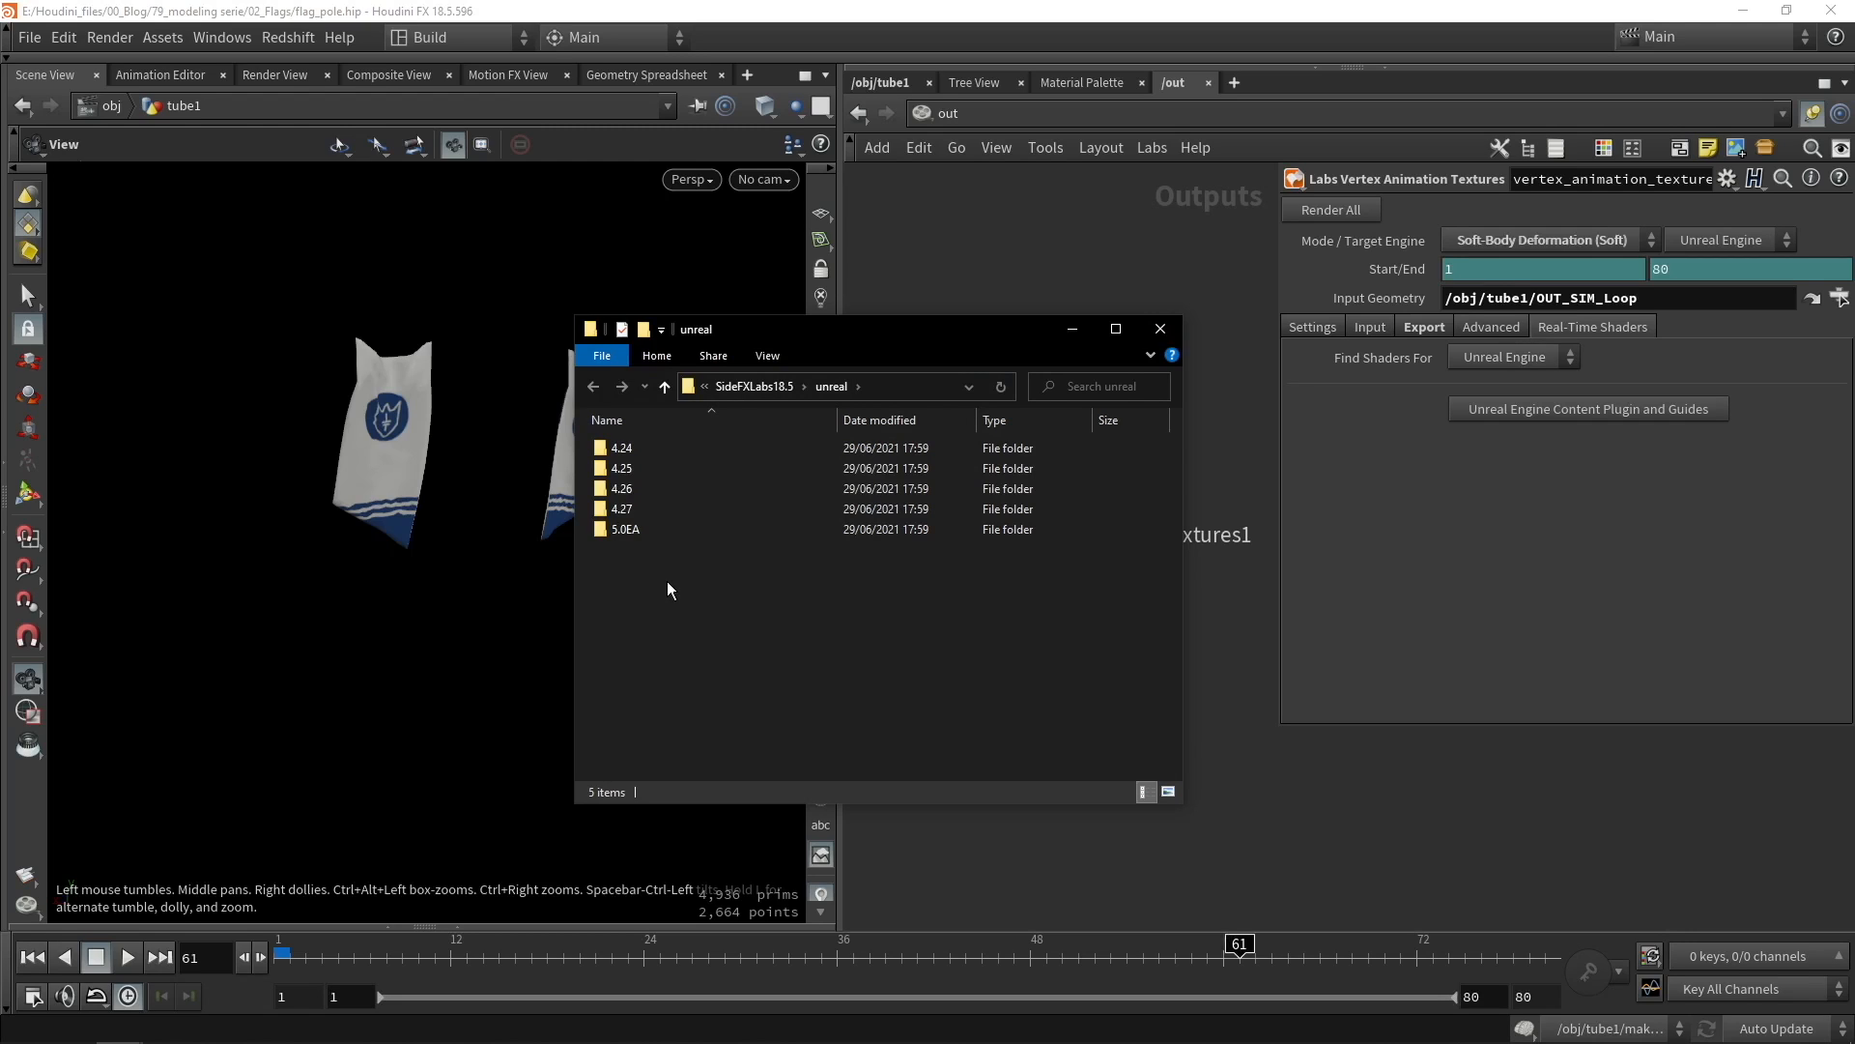
pyautogui.doubleClick(632, 535)
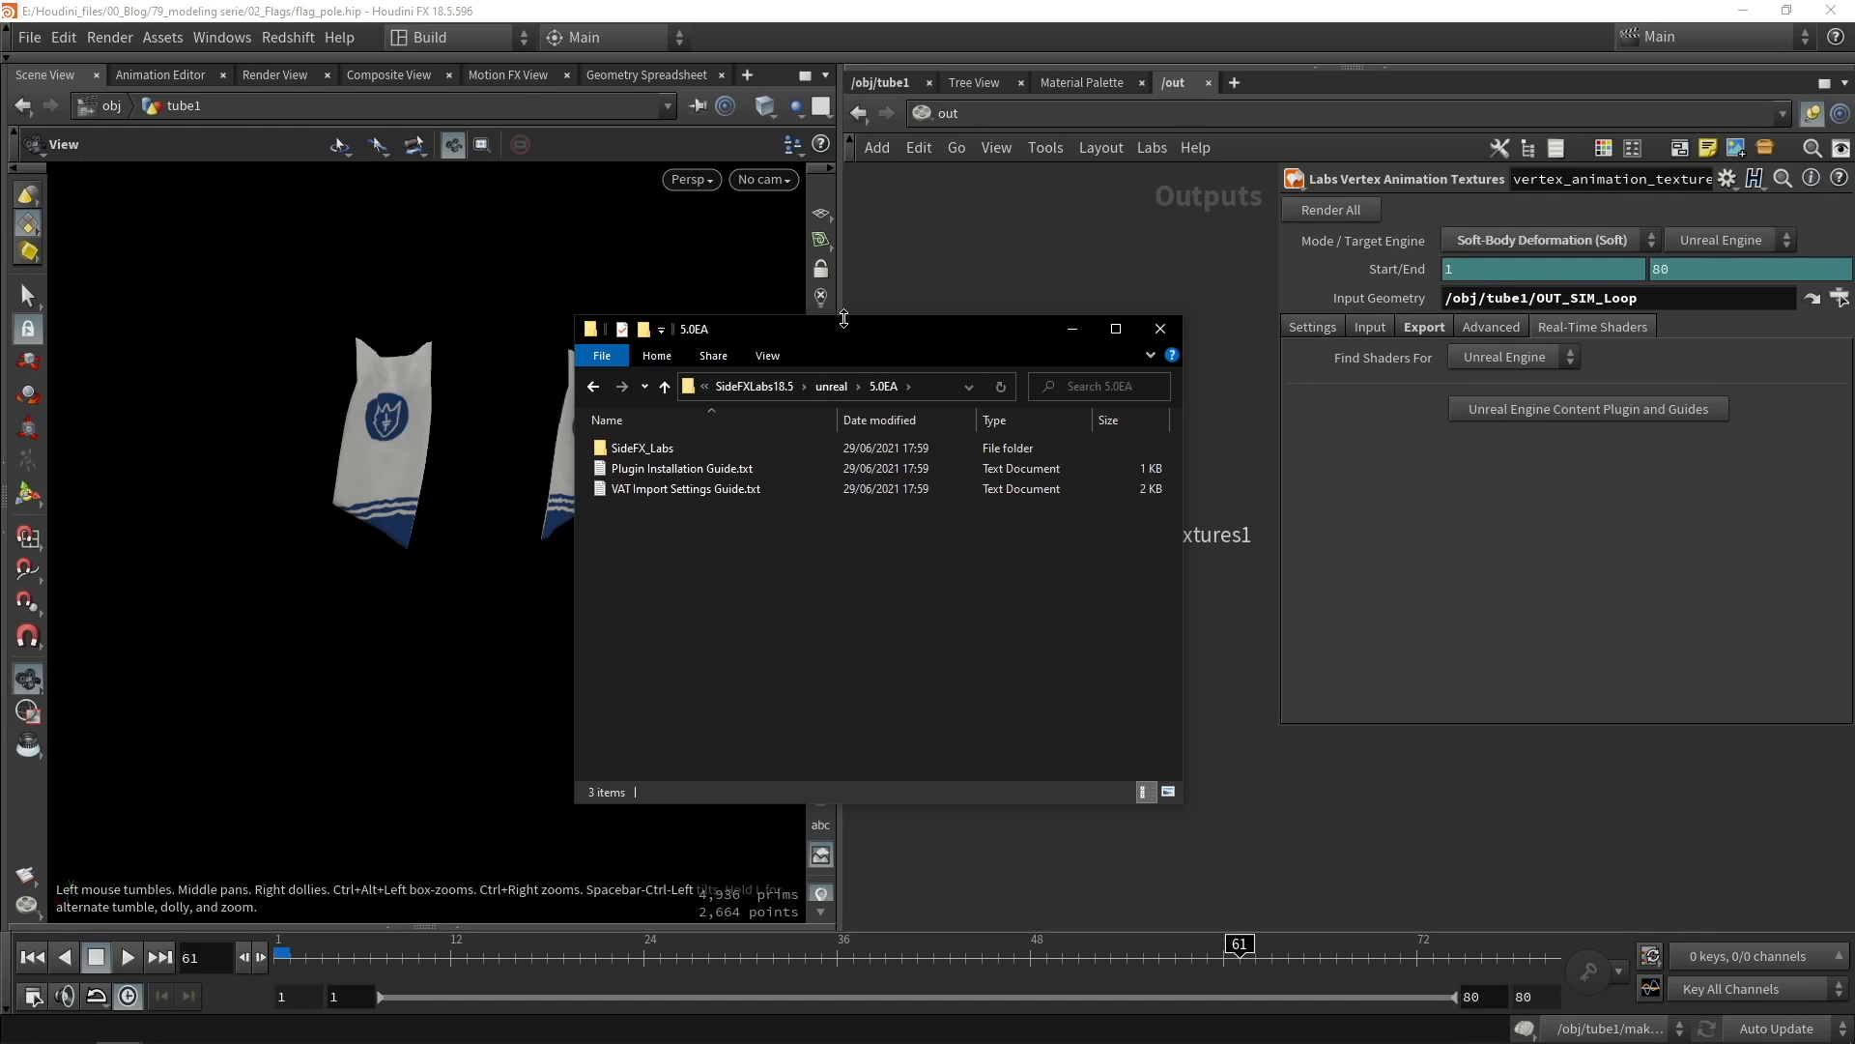
pyautogui.moveTo(878, 332); pyautogui.dragTo(480, 328)
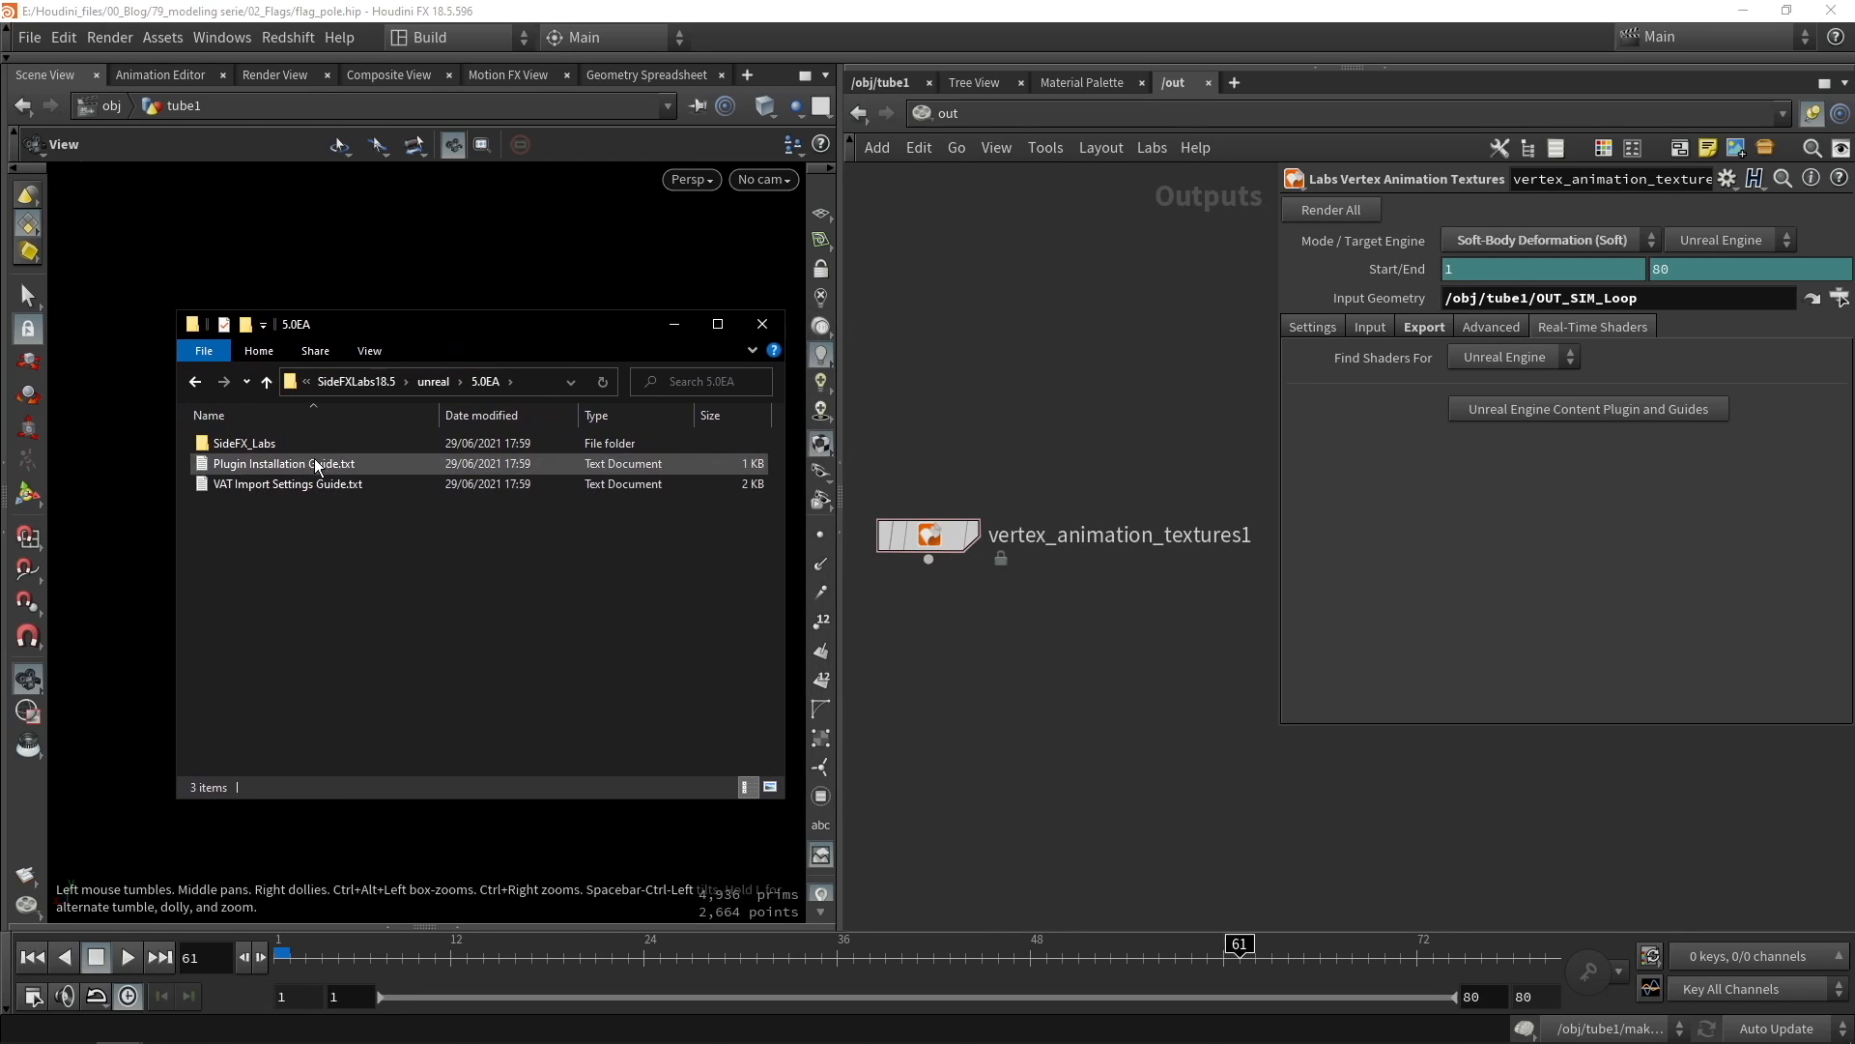
pyautogui.click(280, 482)
pyautogui.click(303, 576)
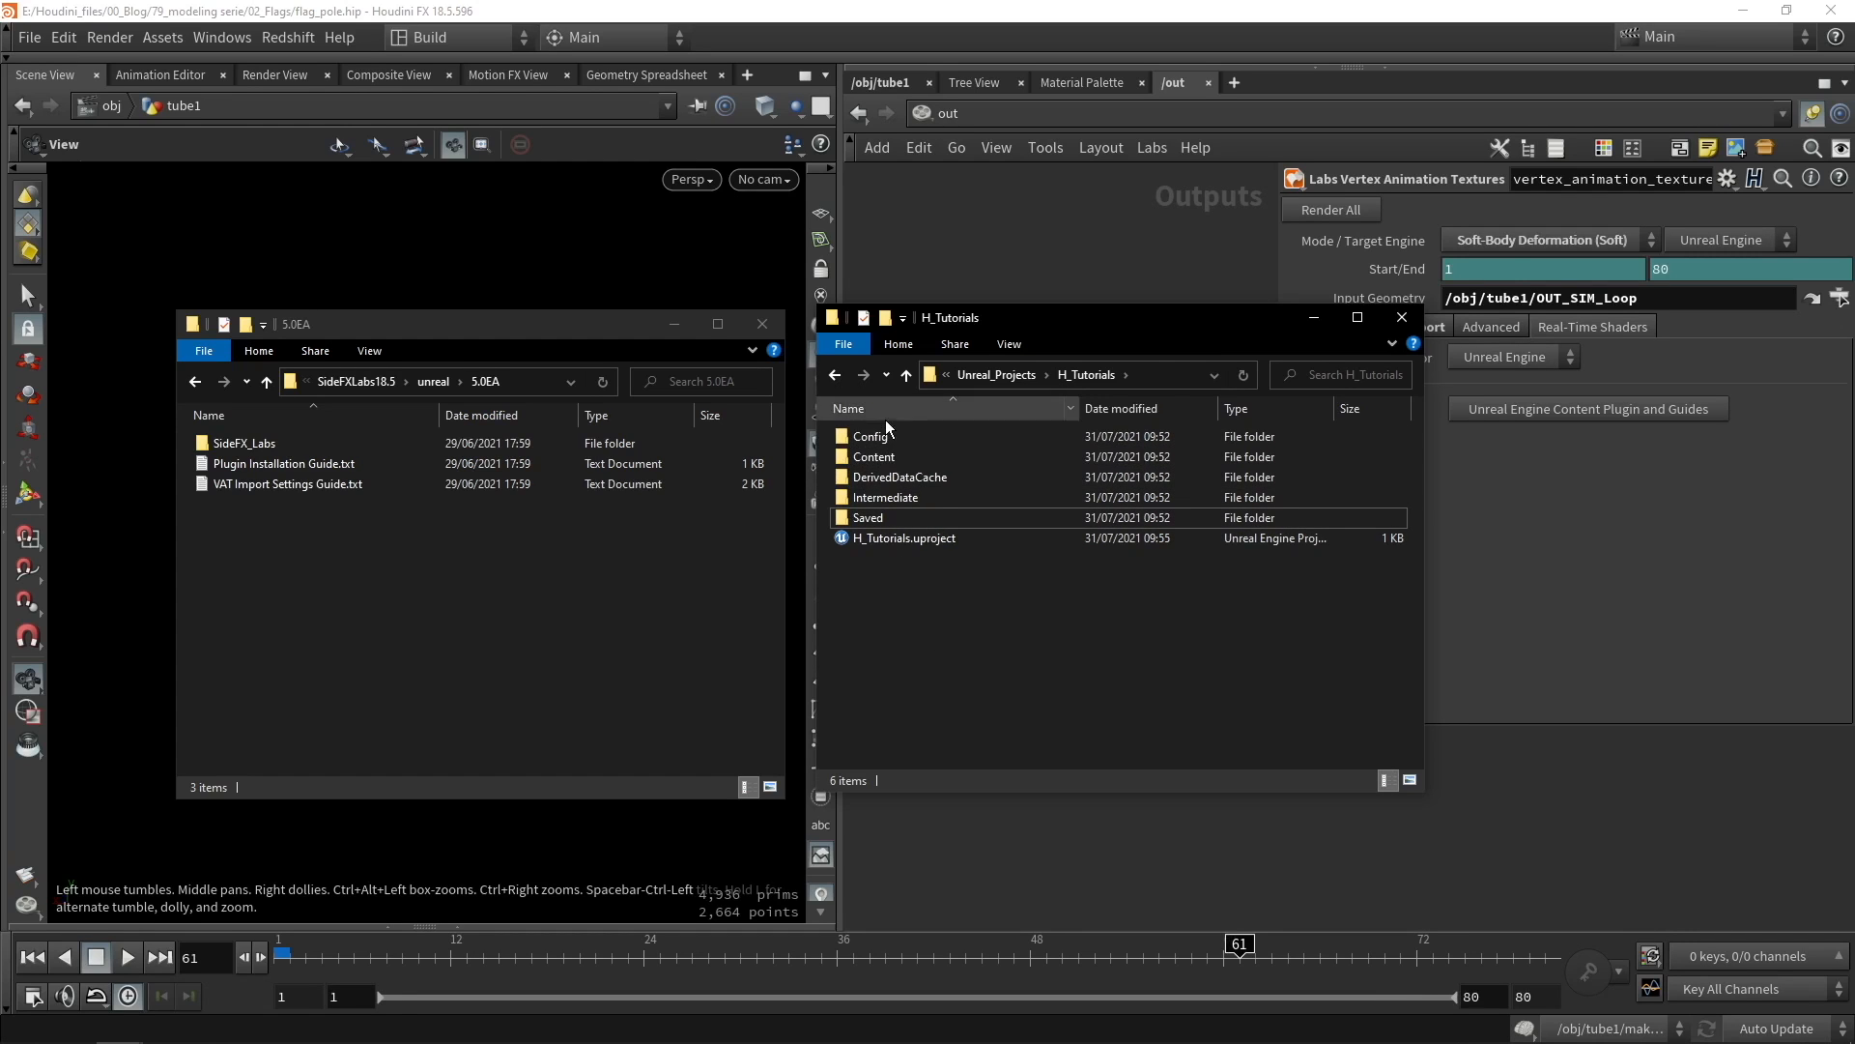
# Step: Create a new folder named Plugins in the H_Tutorials project folder
pyautogui.rightClick(904, 630)
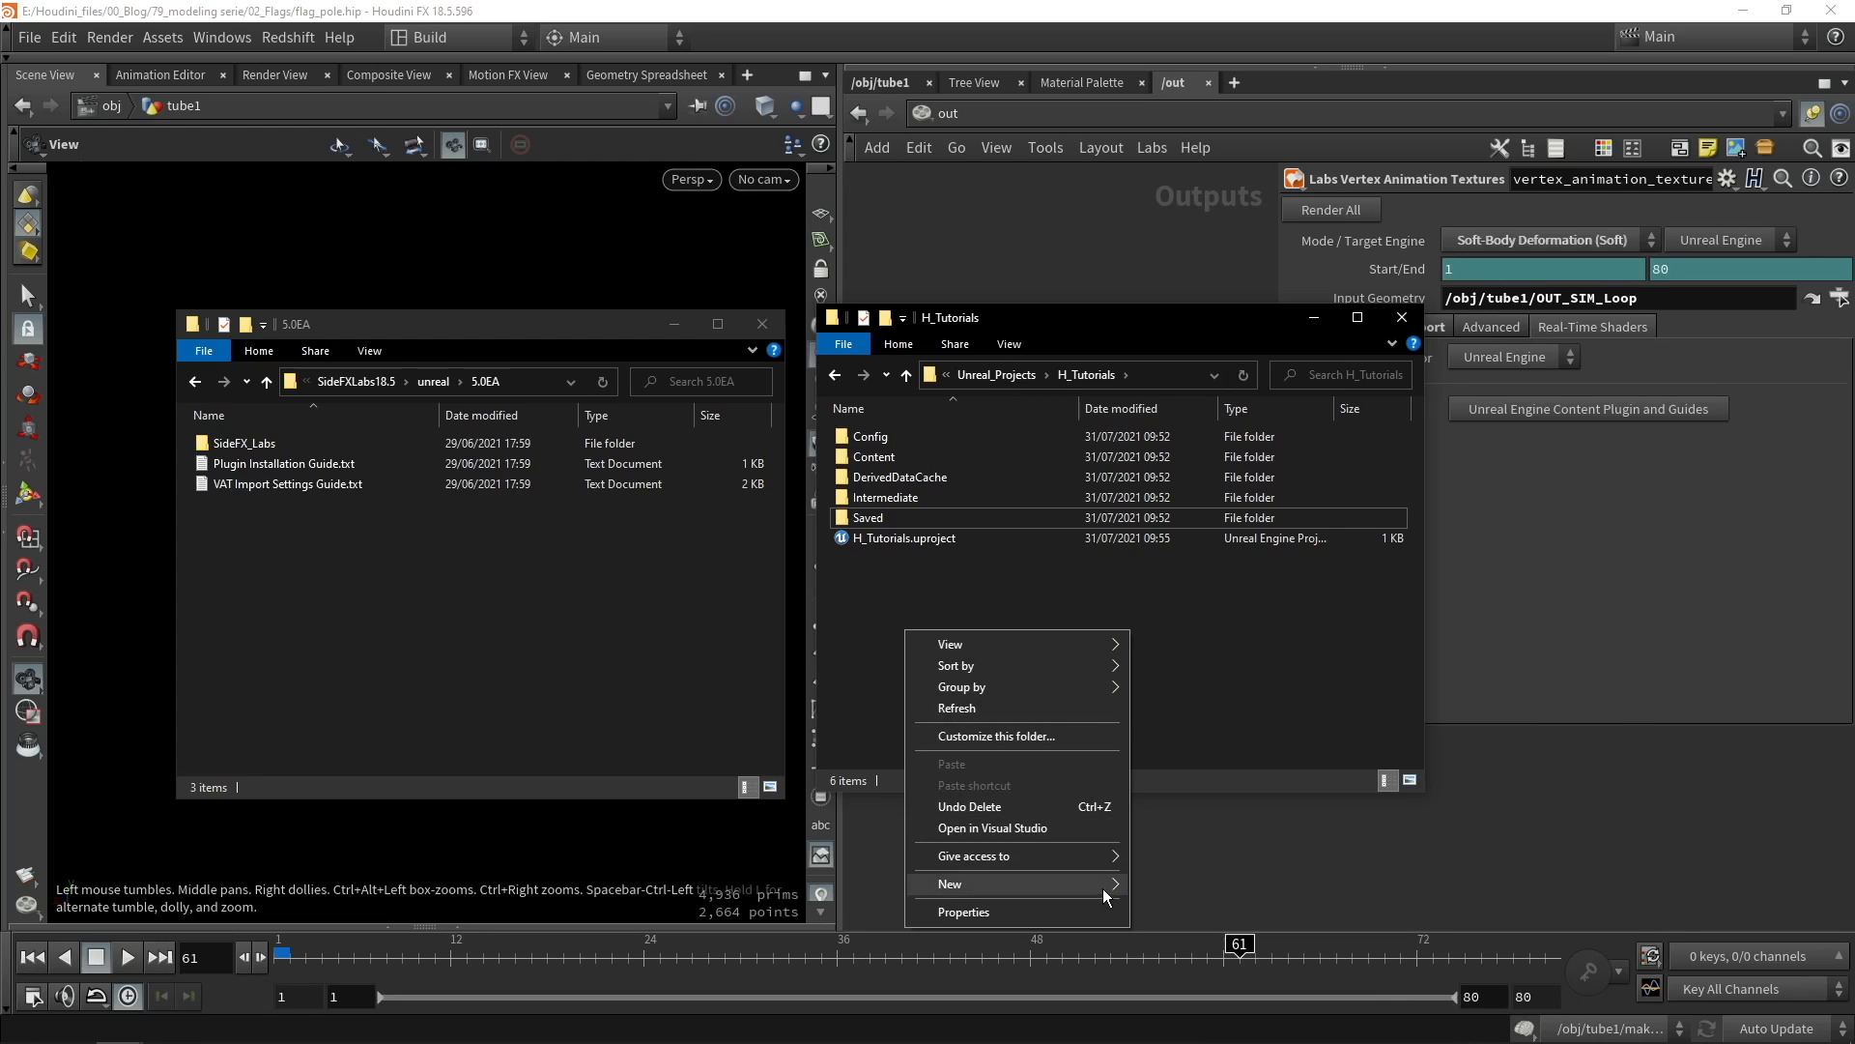
pyautogui.moveTo(1101, 889)
pyautogui.click(1238, 661)
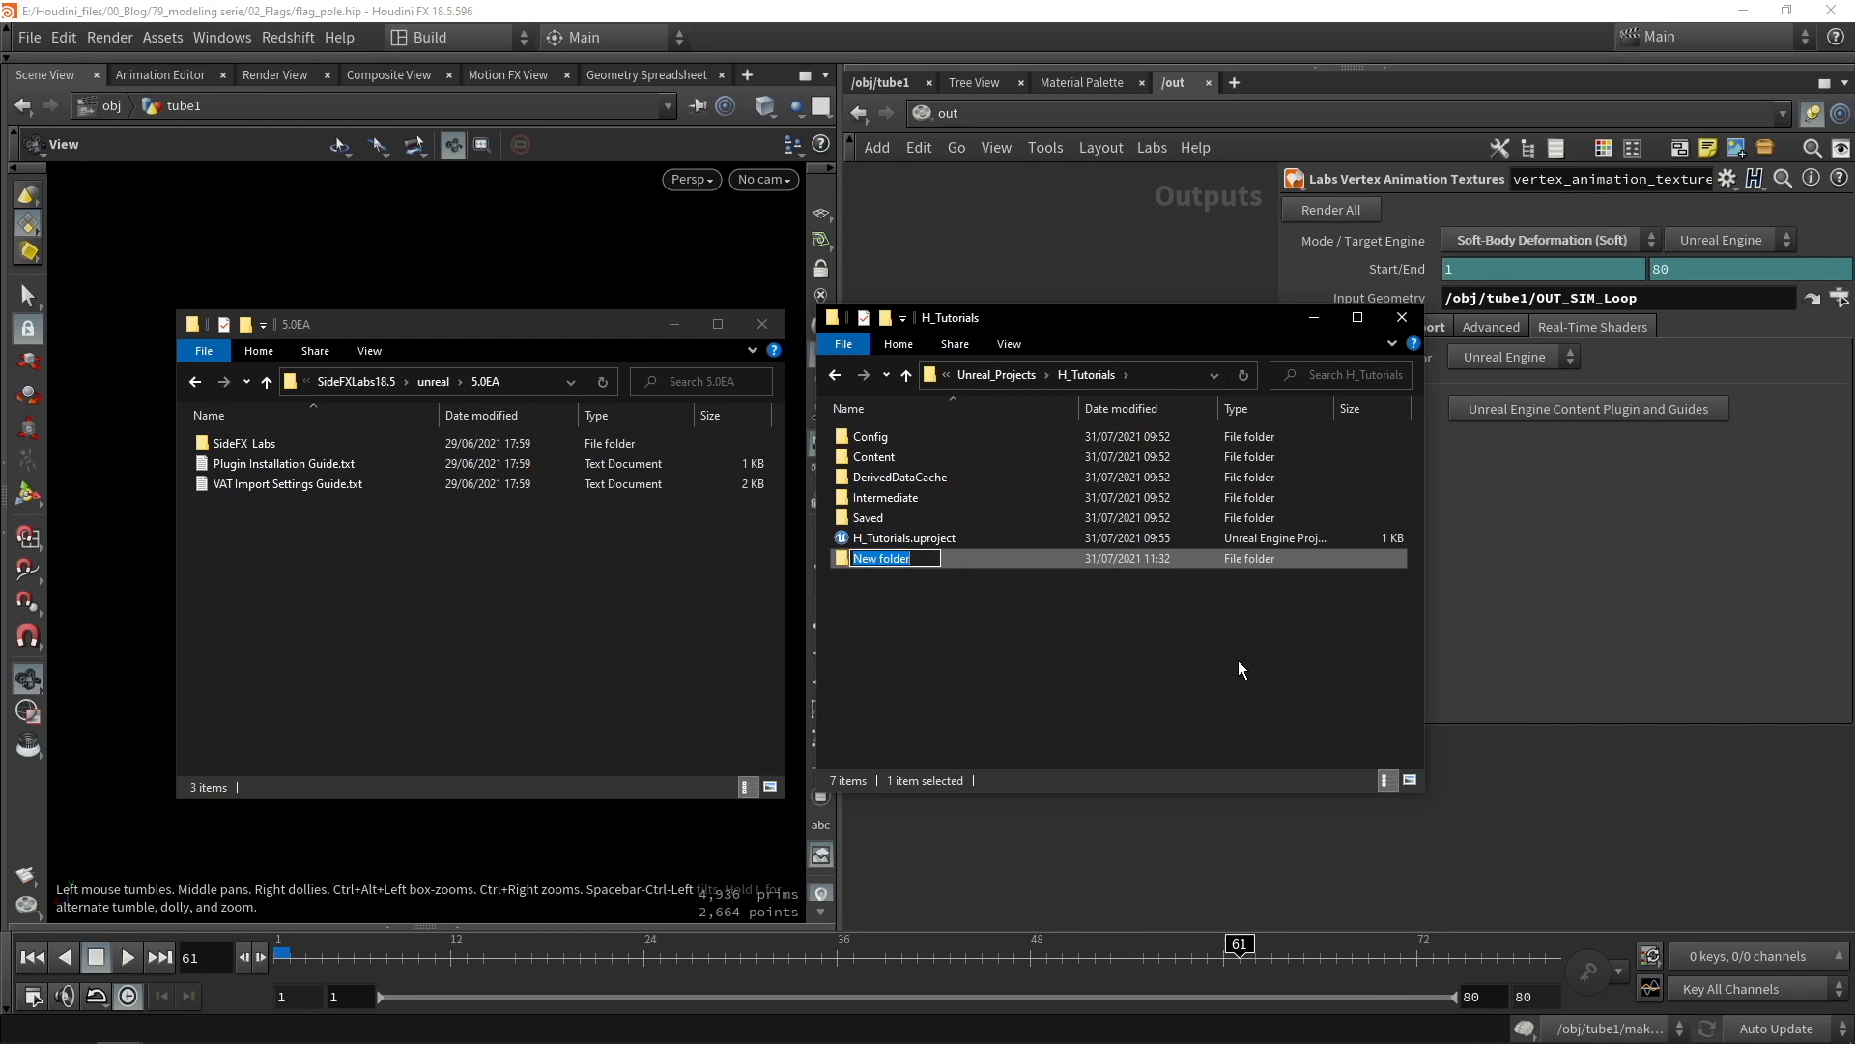
pyautogui.write('Plugins')
pyautogui.press('Return')
pyautogui.click(968, 607)
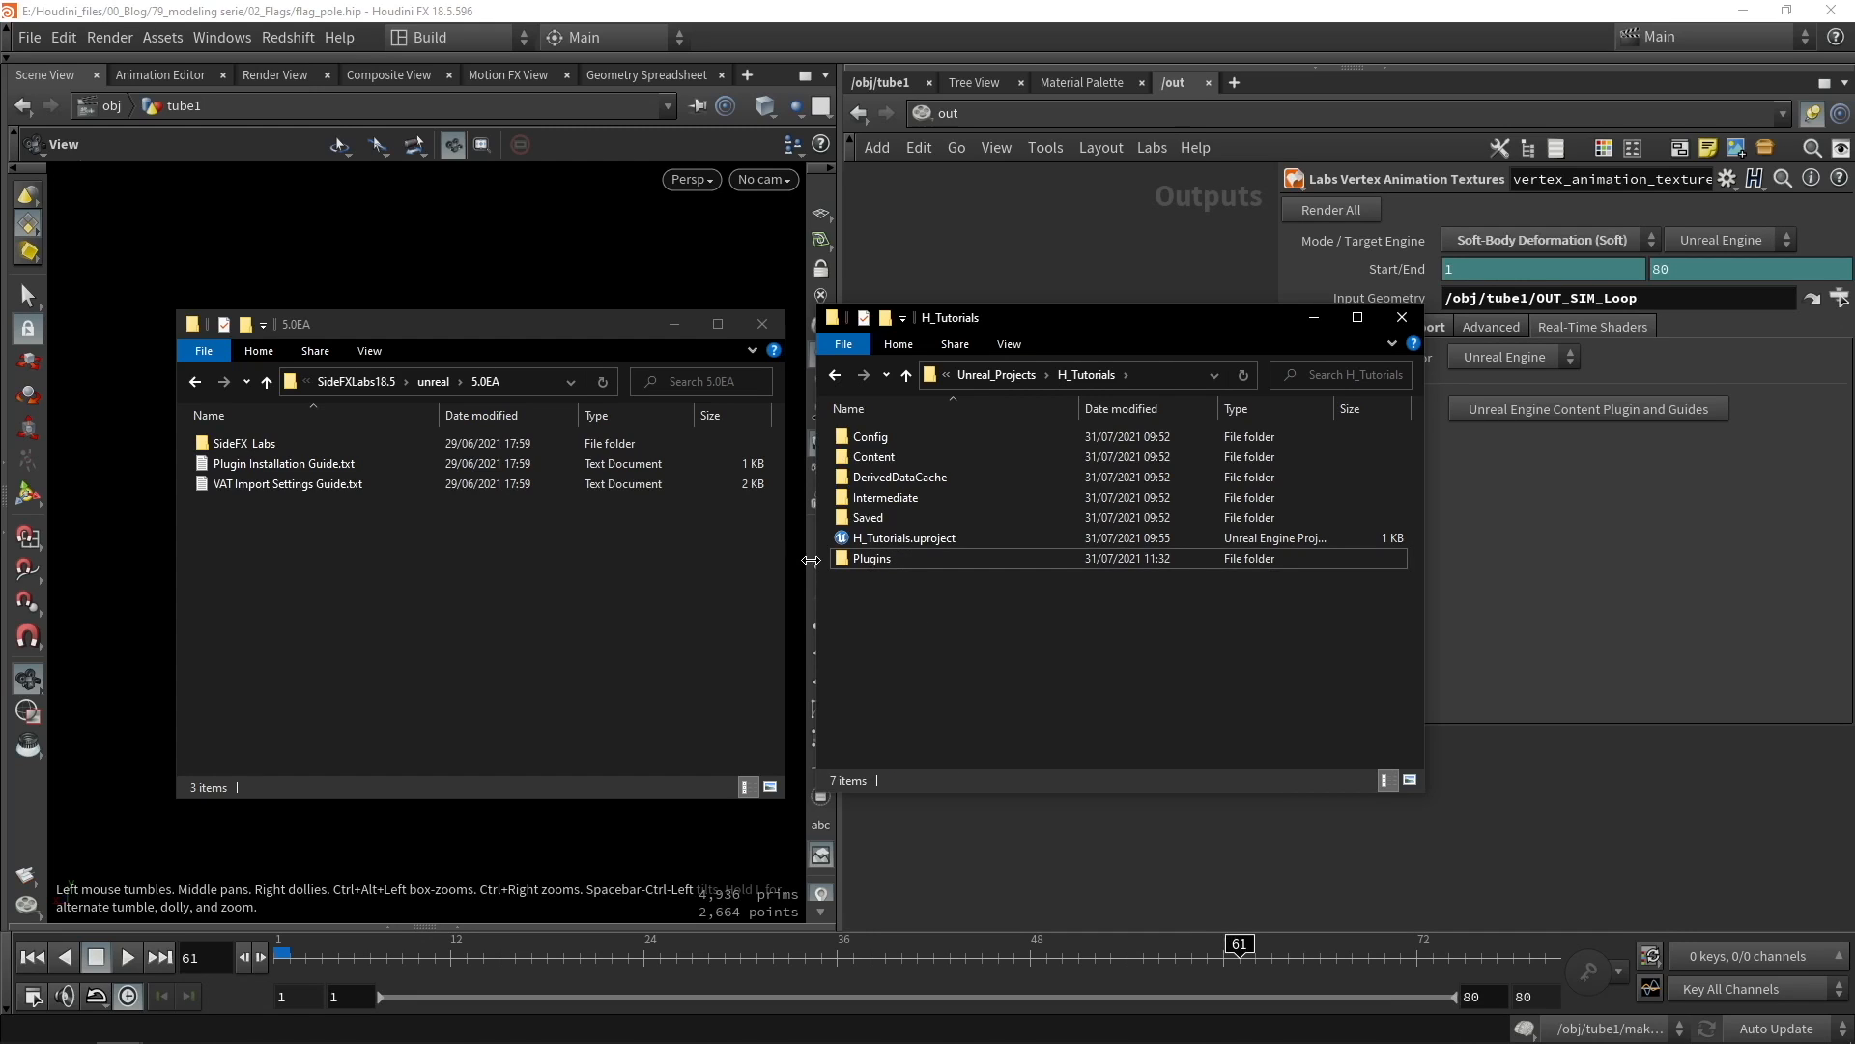
# Step: Copy the SideFX_Labs folder from 5.0EA into the project's Plugins folder and open the copy
pyautogui.doubleClick(866, 561)
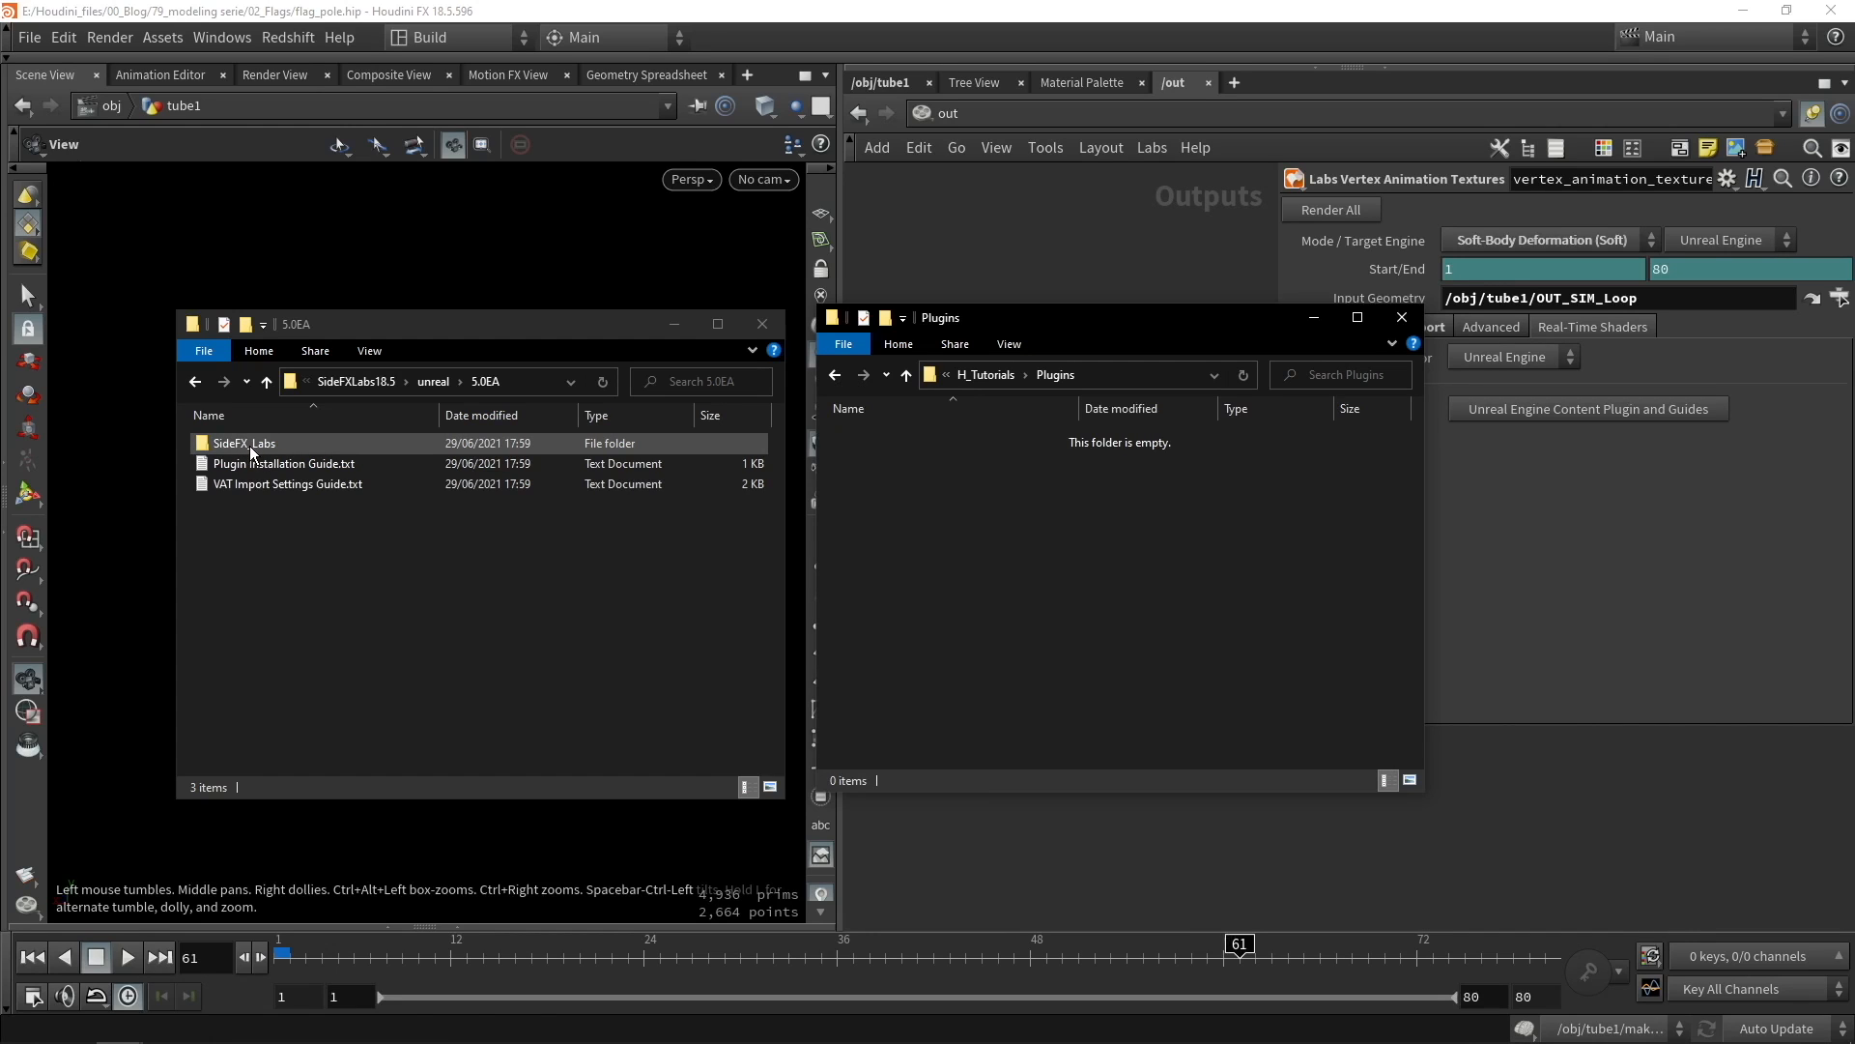
pyautogui.moveTo(249, 445); pyautogui.dragTo(1047, 548)
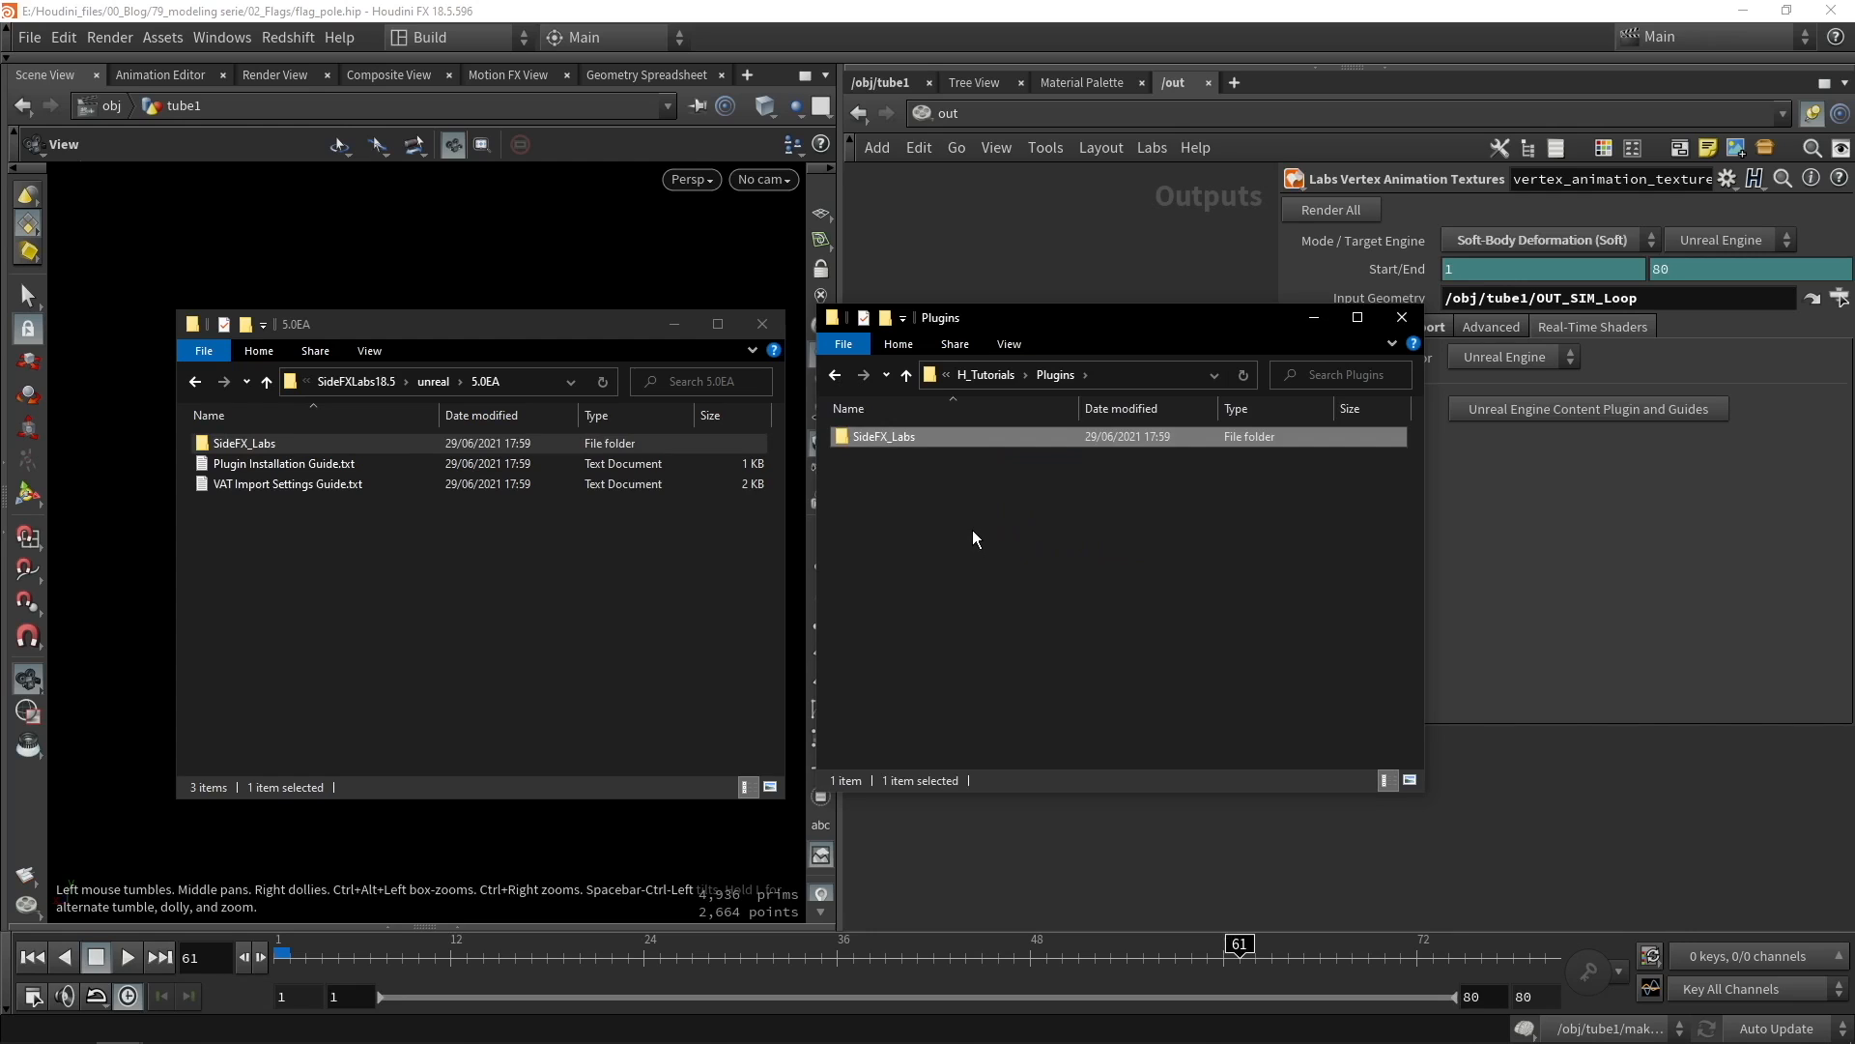
pyautogui.doubleClick(872, 439)
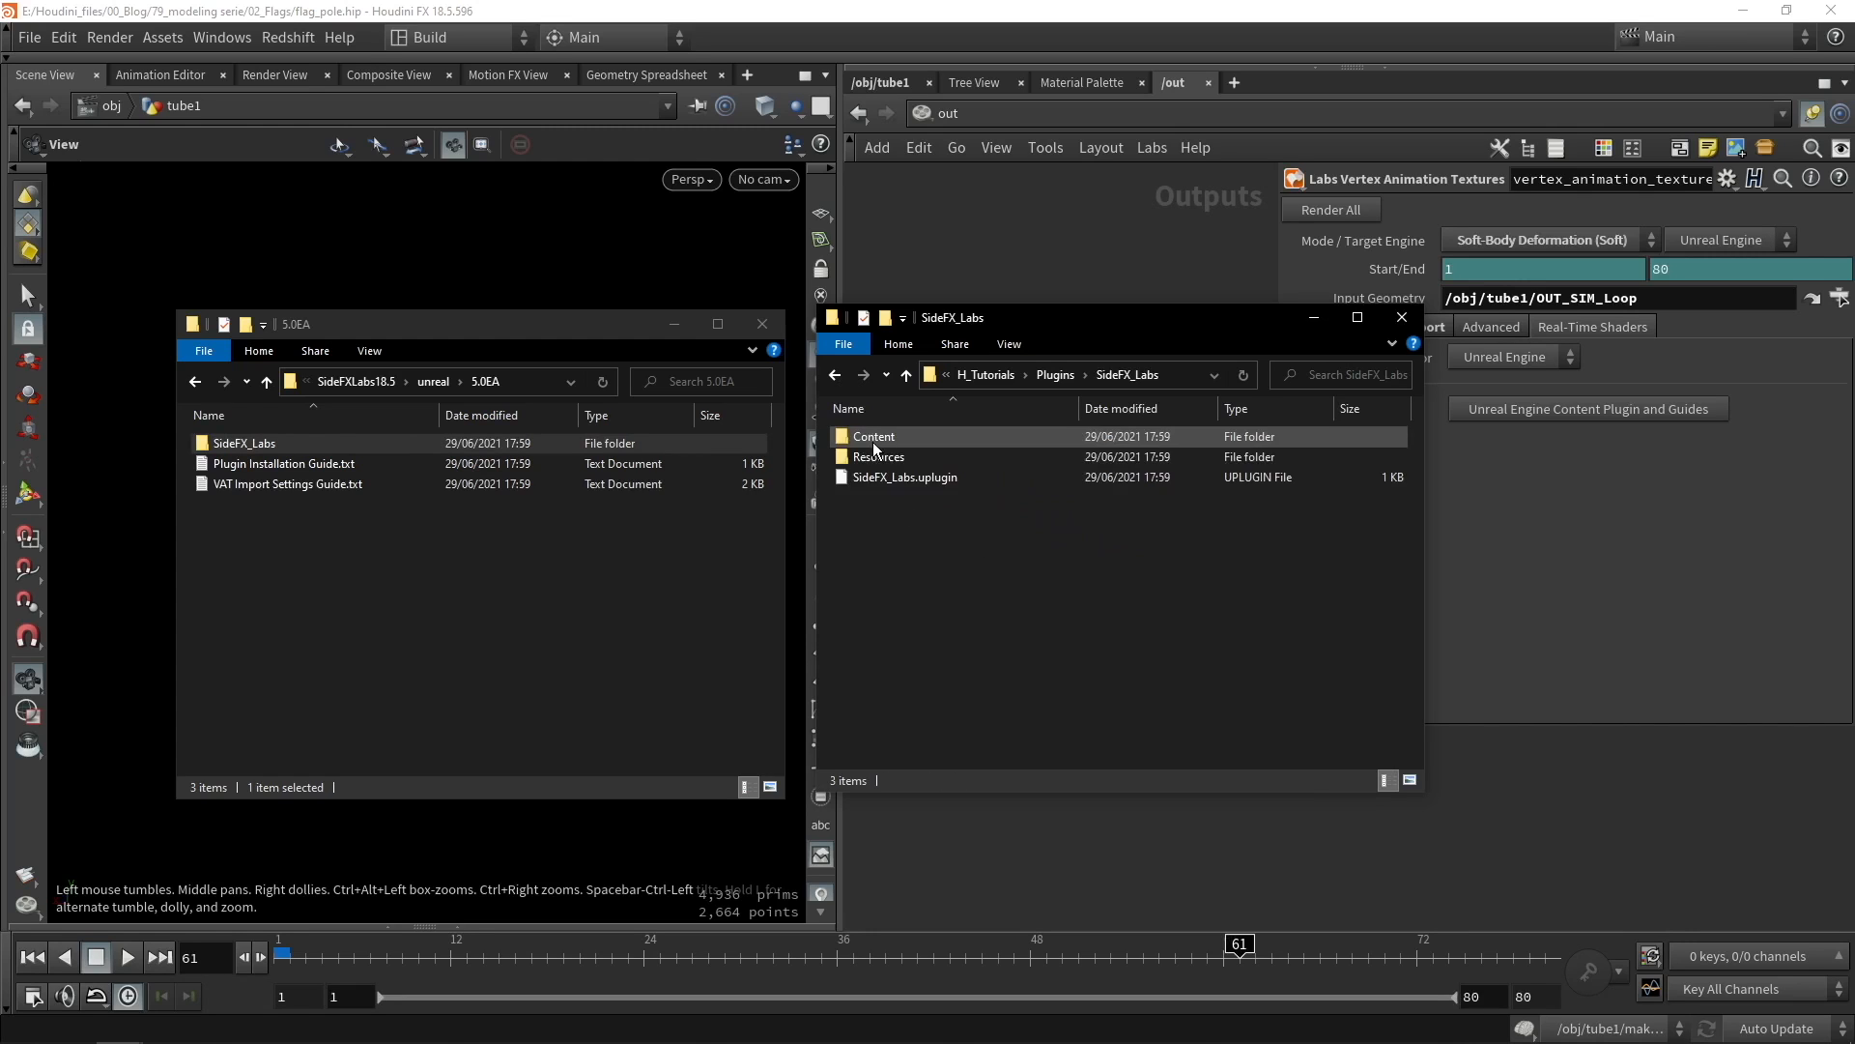
# Step: Examine the MaterialFunctions assets inside the copied SideFX_Labs plugin's Content > Materials folder, especially MF_VAT_SoftBodyDeformation.uasset
pyautogui.doubleClick(870, 438)
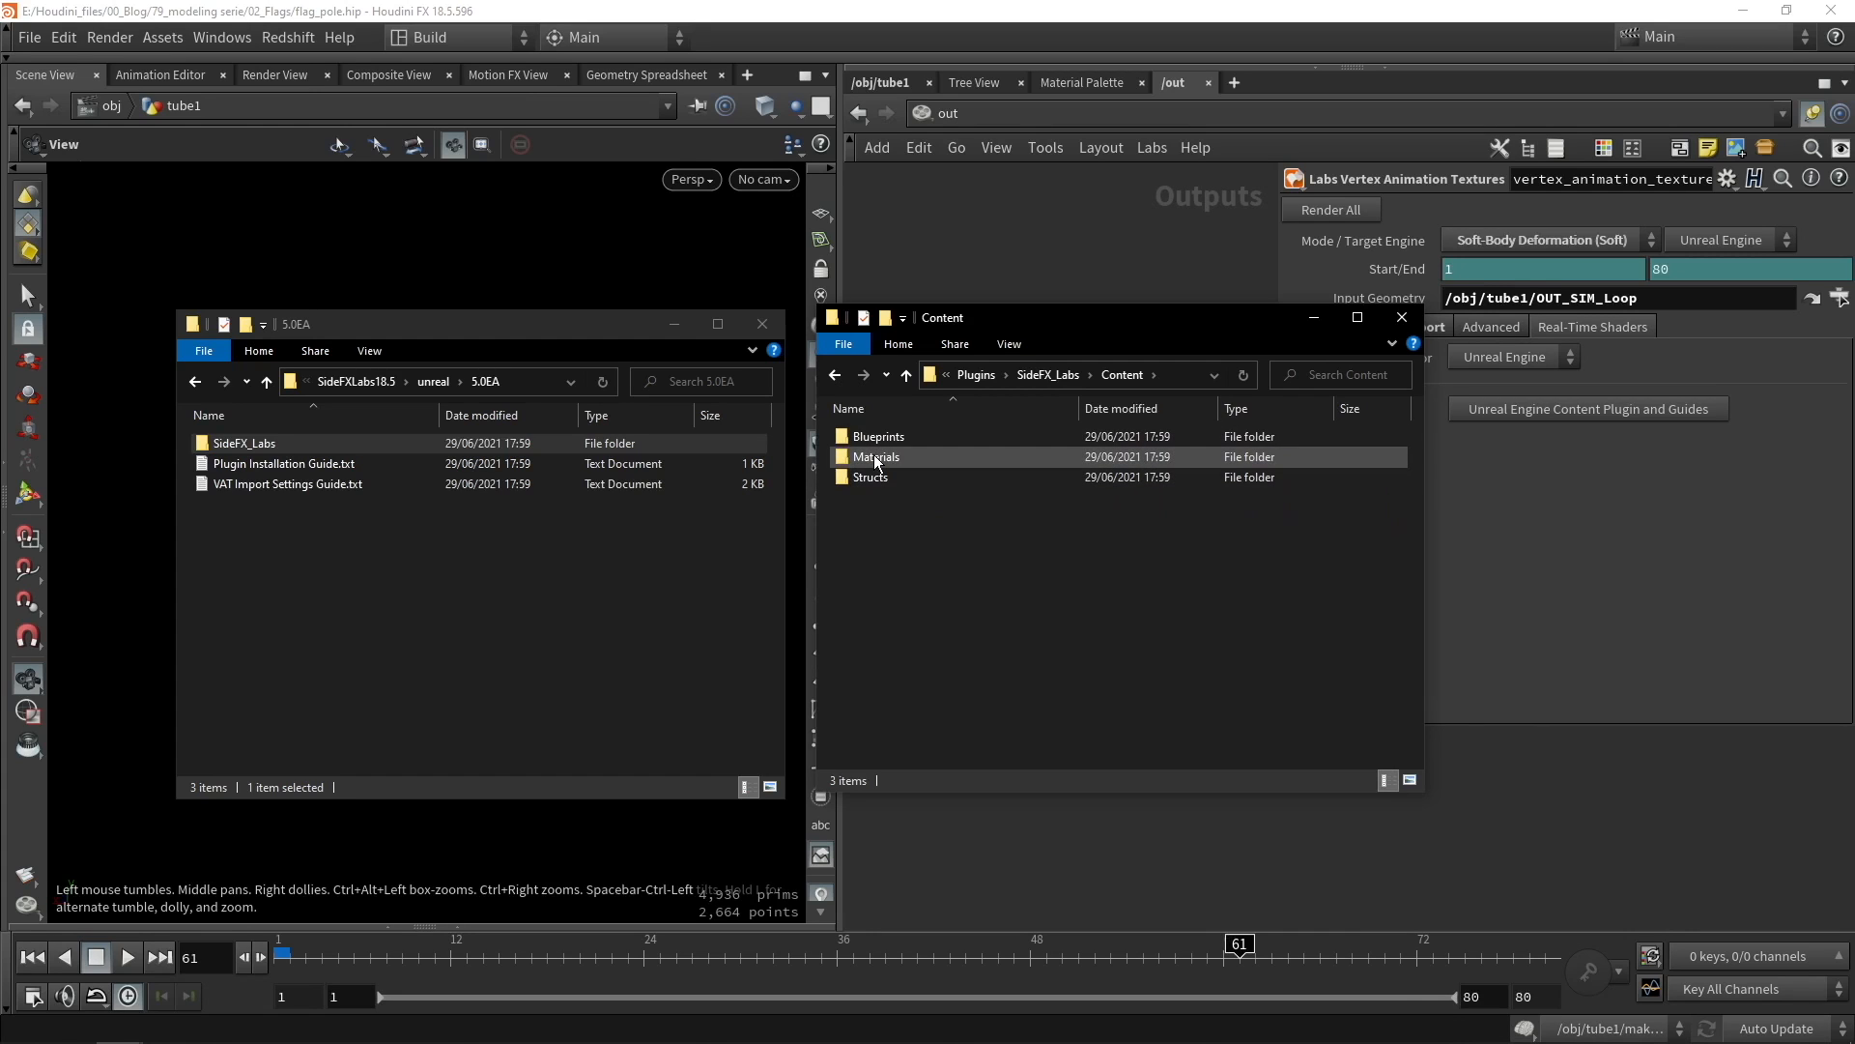
pyautogui.doubleClick(875, 457)
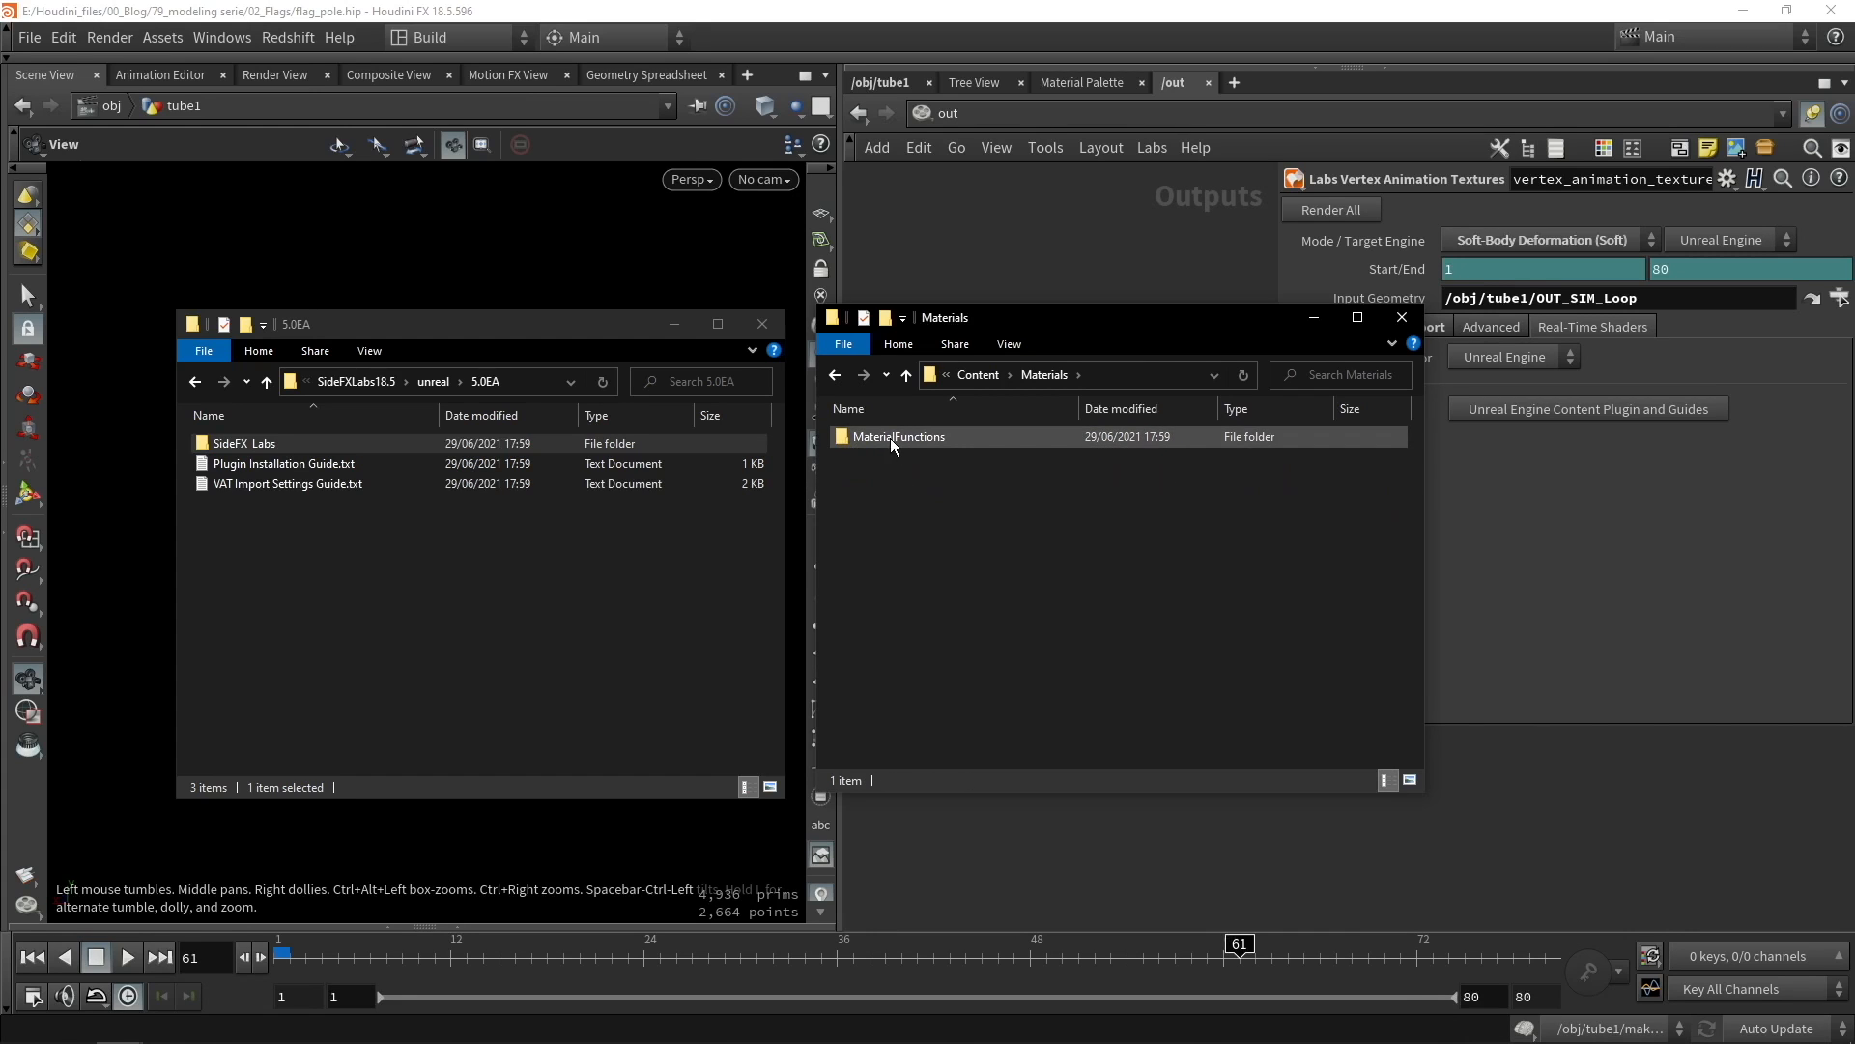
pyautogui.doubleClick(926, 437)
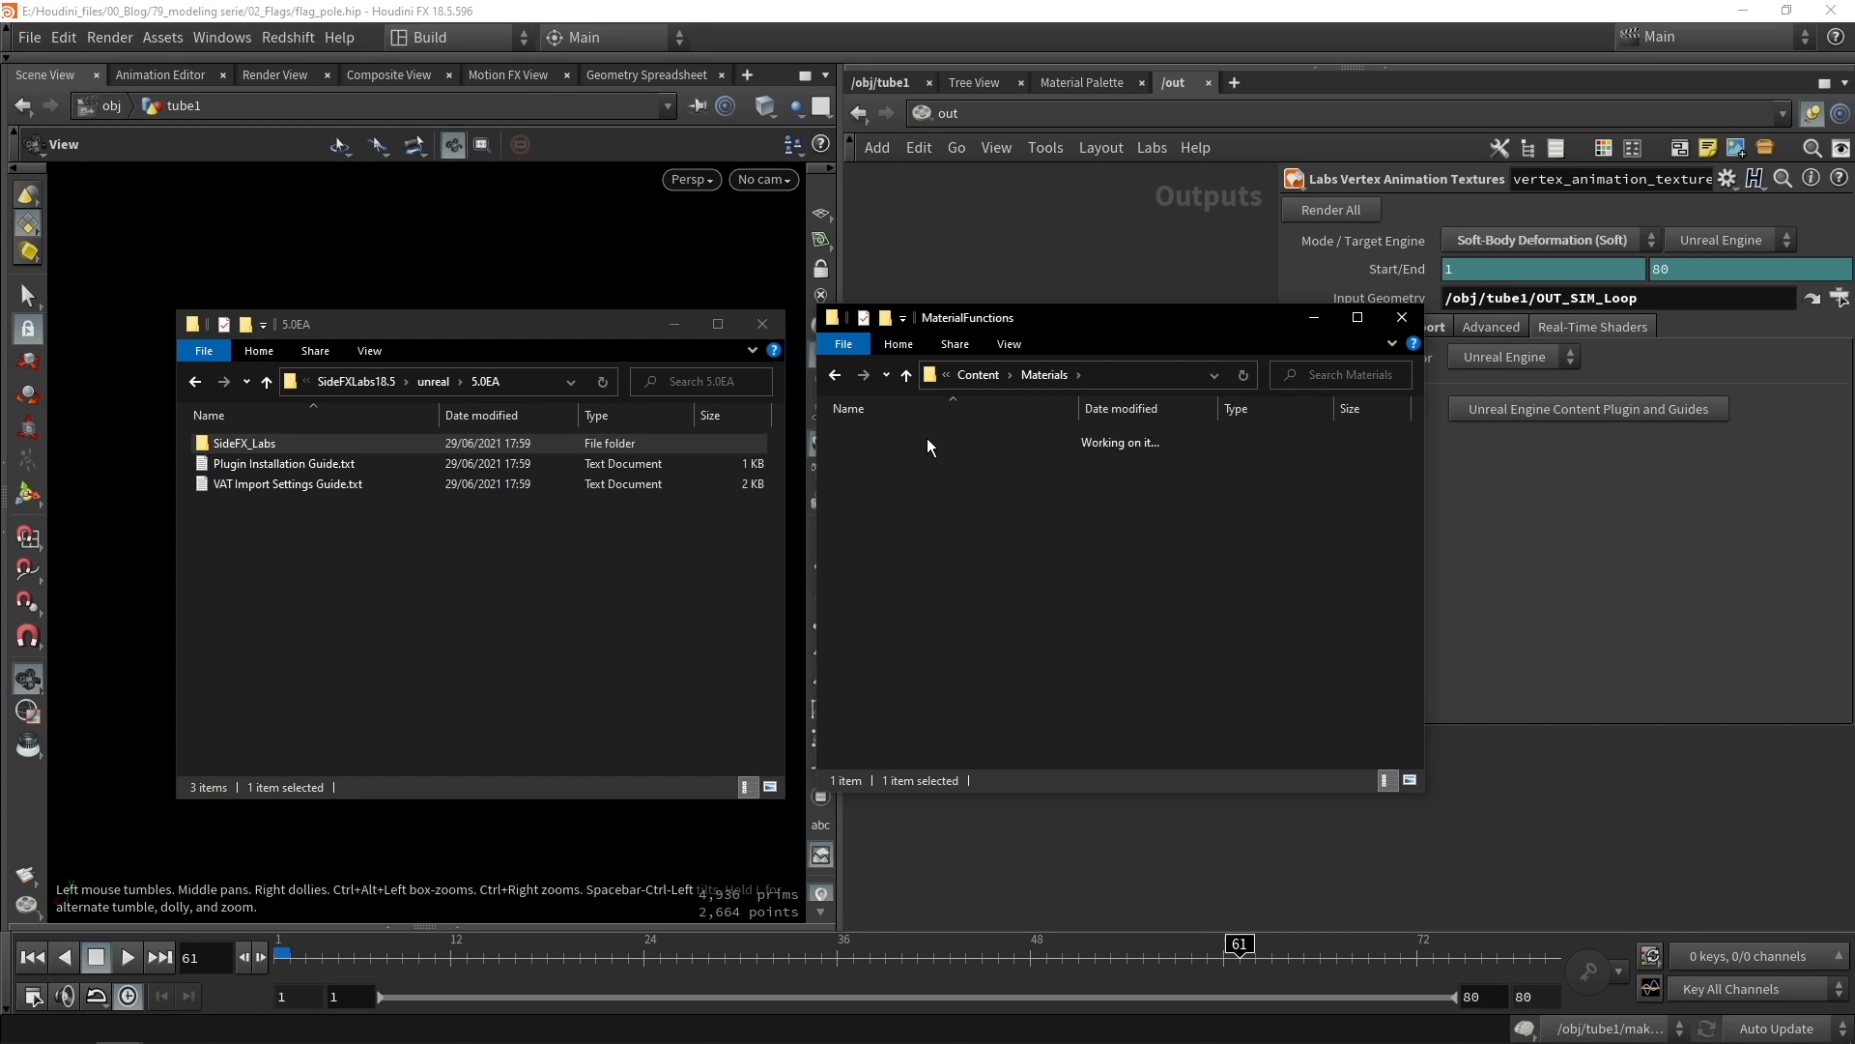
pyautogui.moveTo(914, 625); pyautogui.dragTo(891, 444)
pyautogui.click(924, 618)
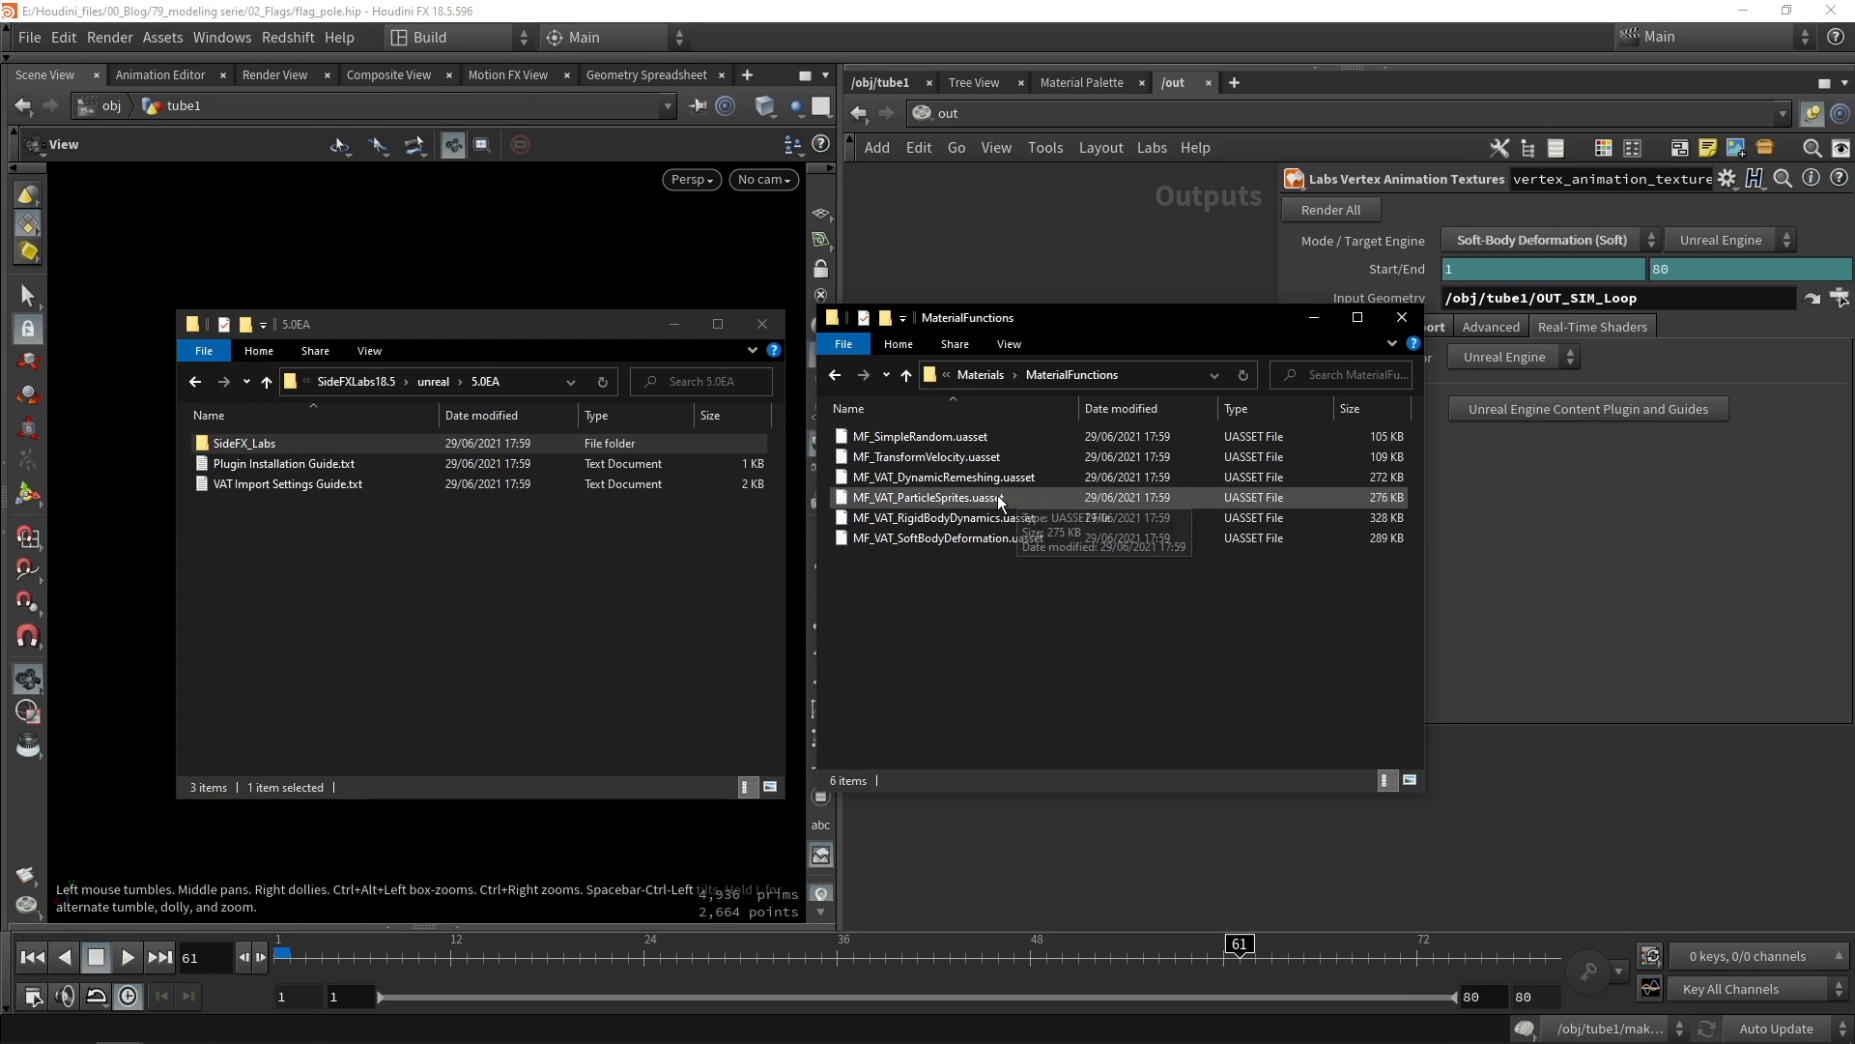
pyautogui.click(922, 538)
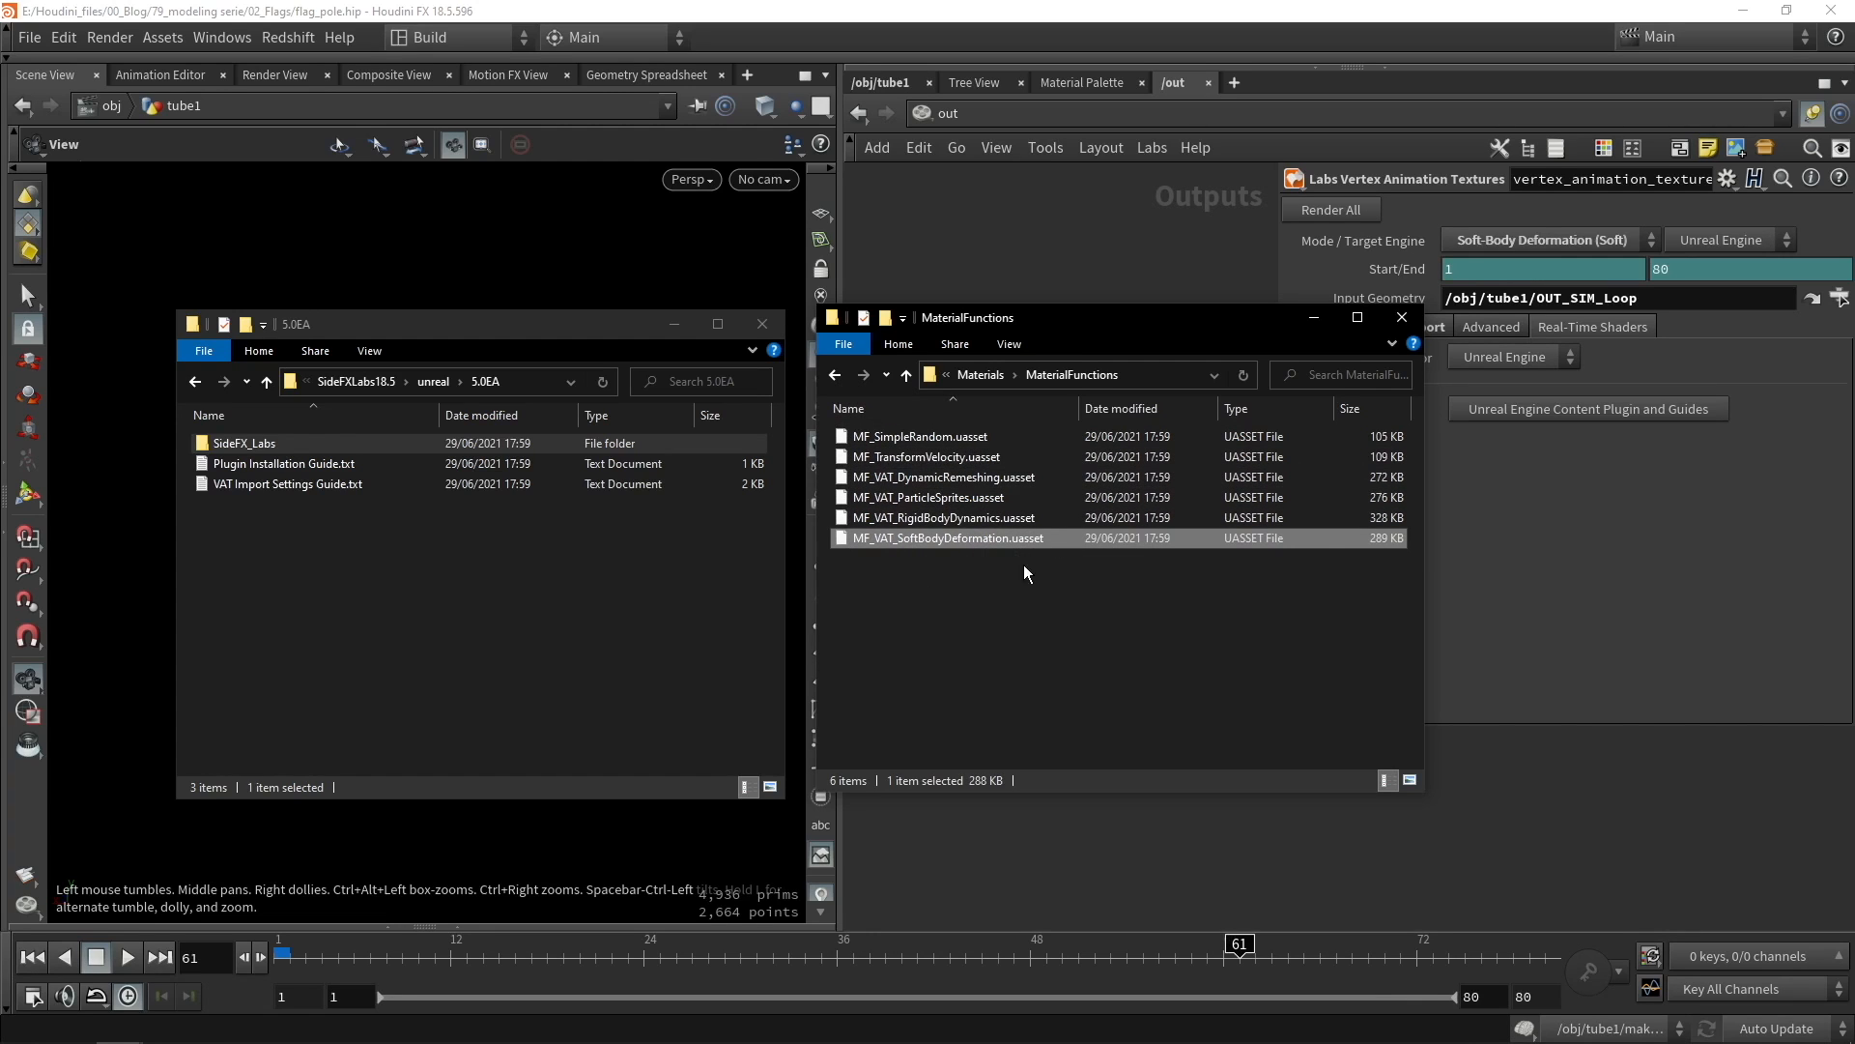
pyautogui.click(1006, 651)
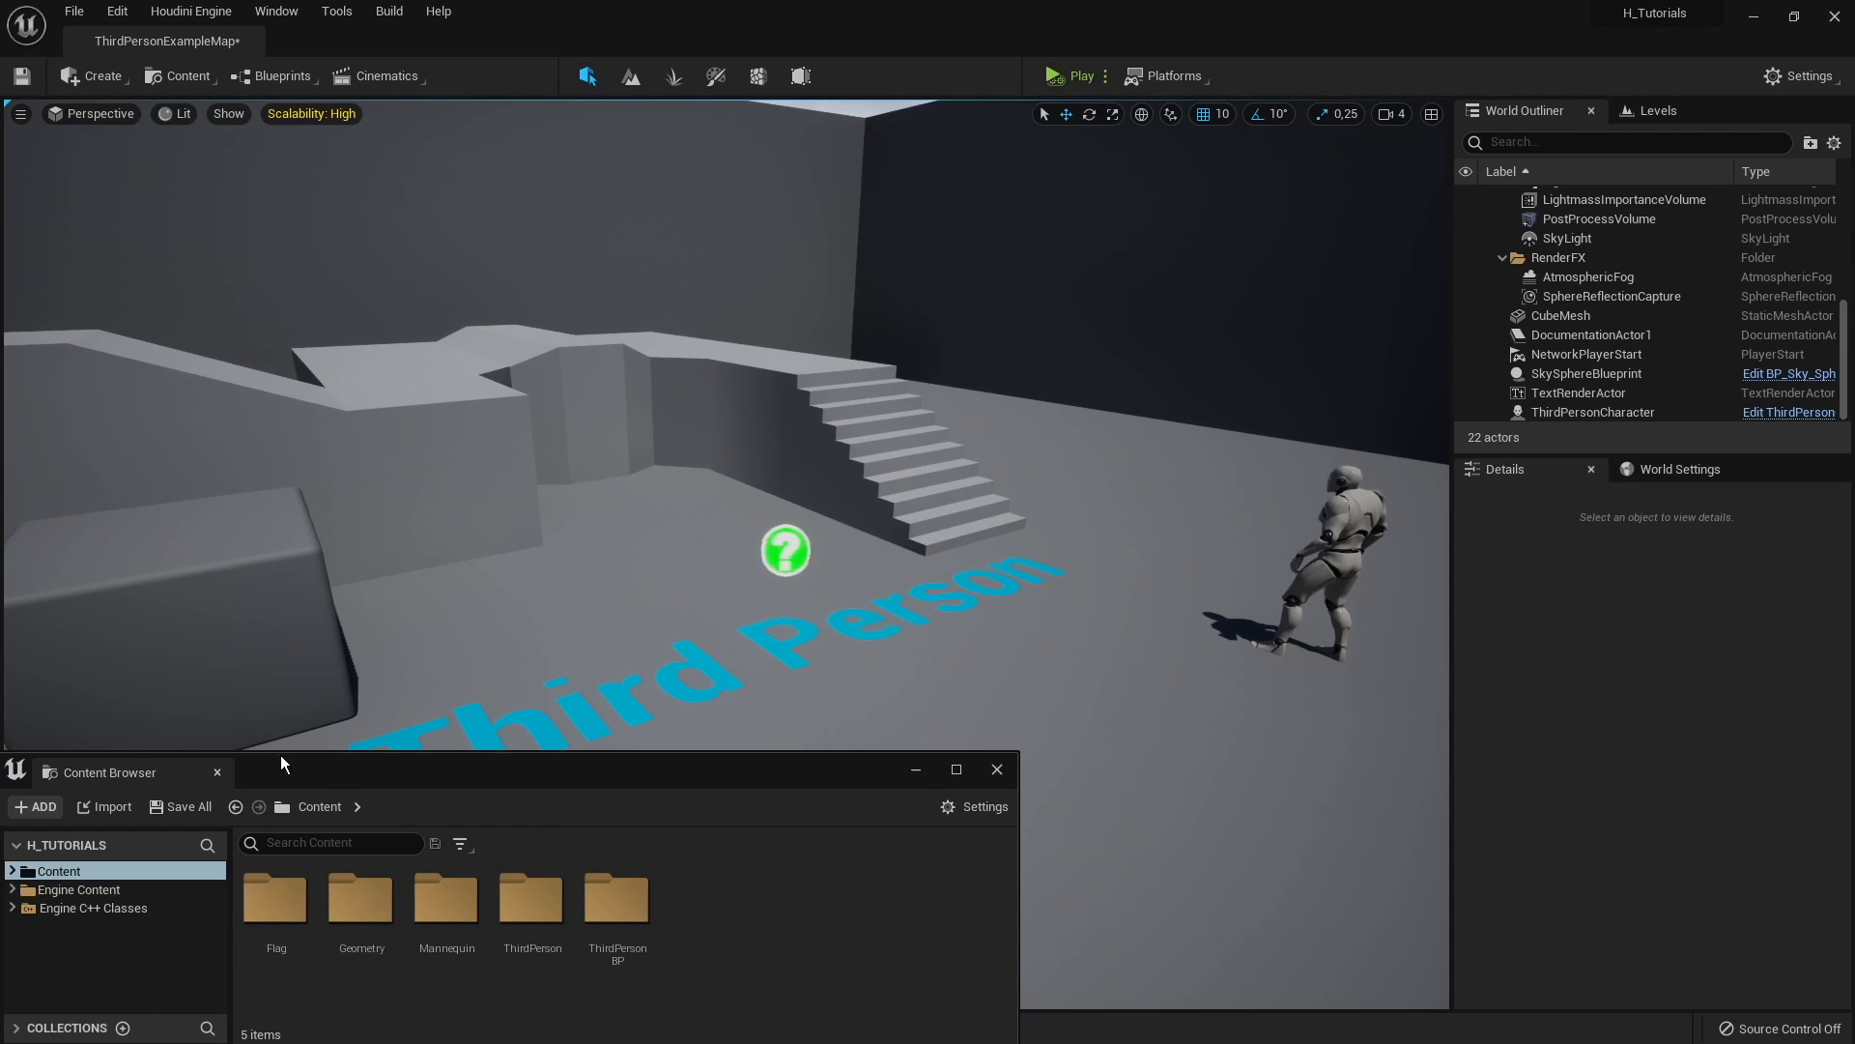
# Step: Switch to the Unreal Engine editor, enlarge the Content Browser, expand the Content folder and enable Show Plugin Content
pyautogui.moveTo(278, 751); pyautogui.dragTo(271, 370)
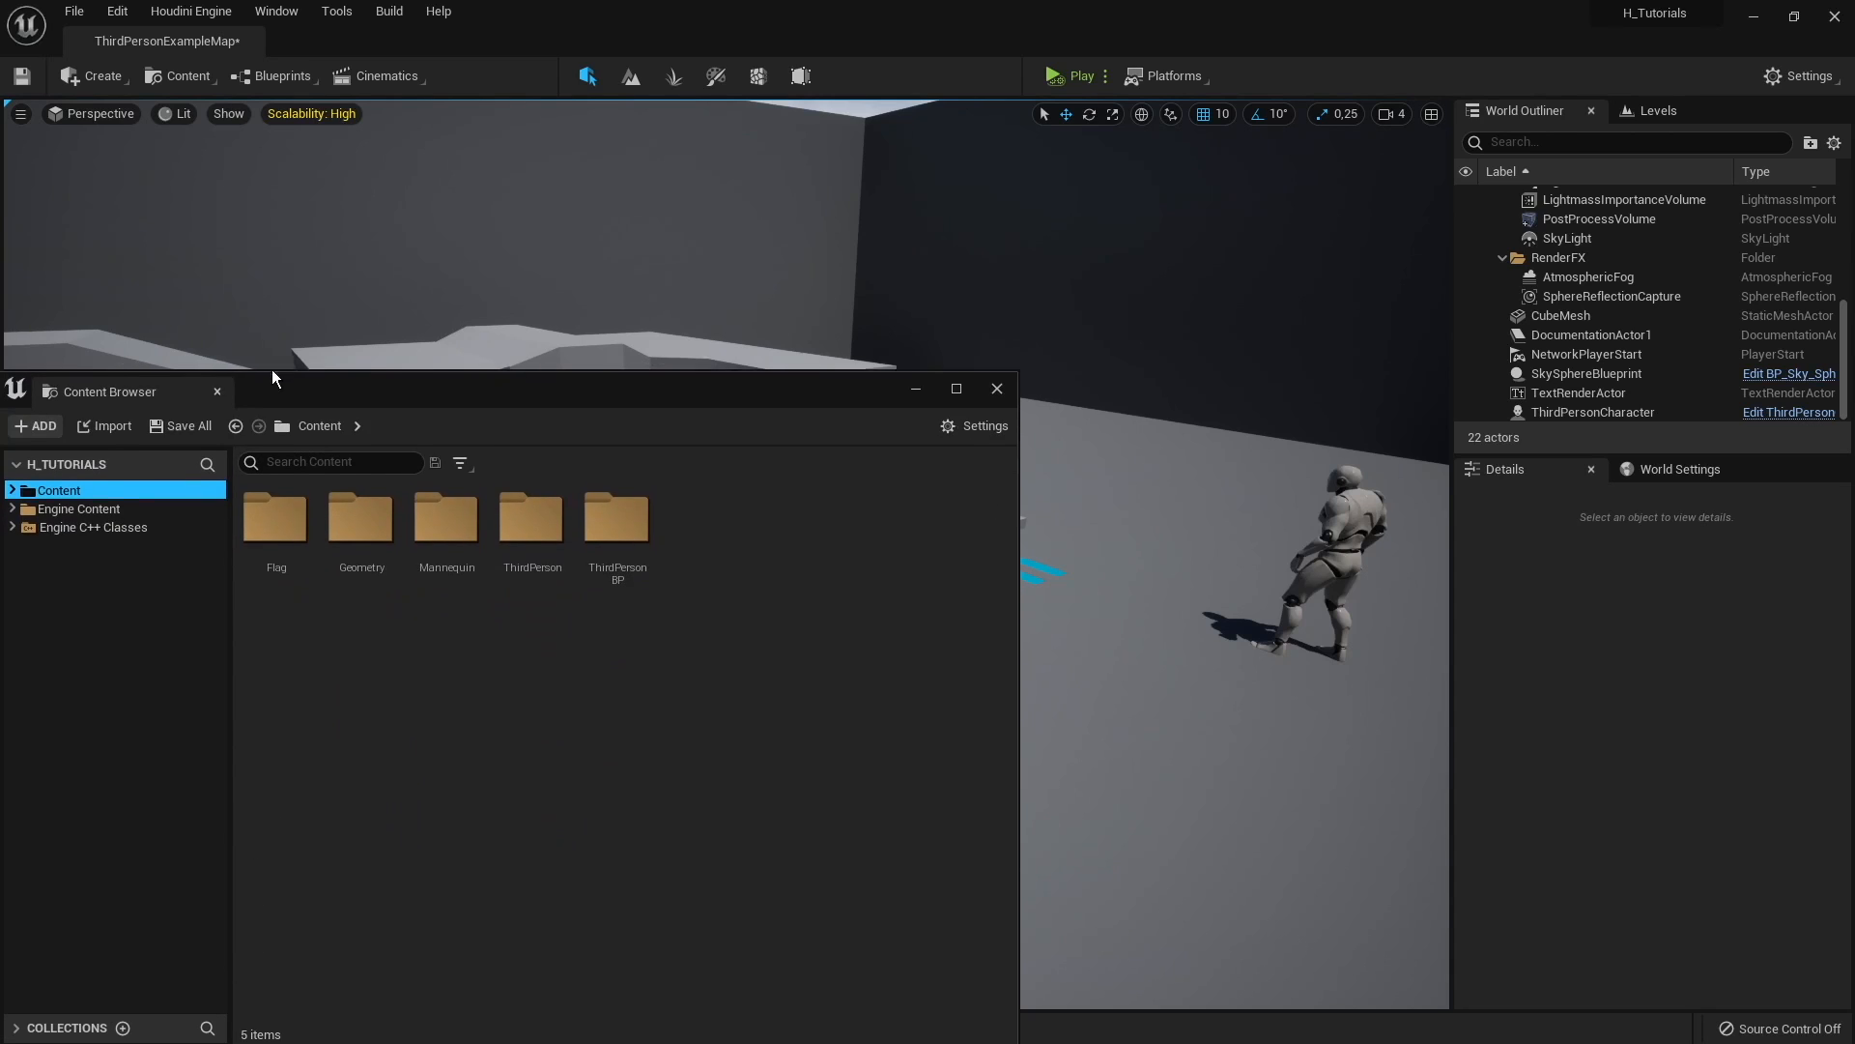
pyautogui.click(11, 484)
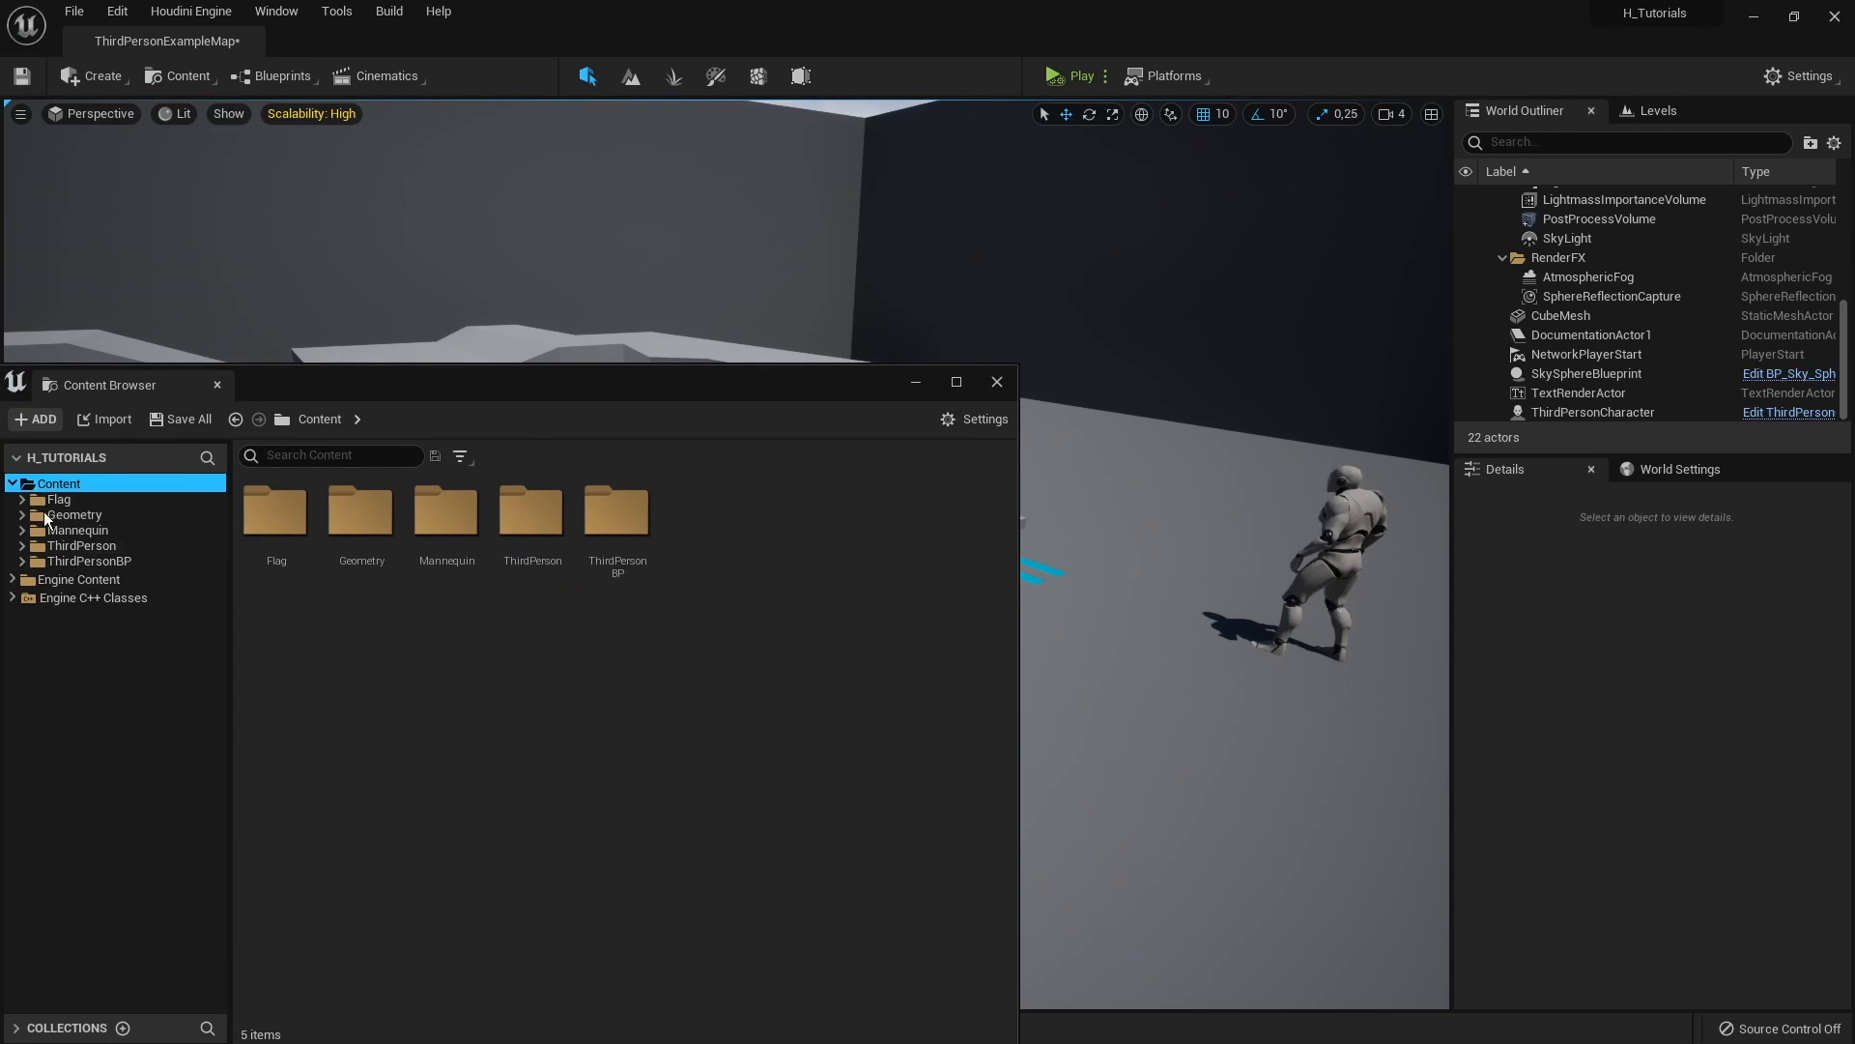
pyautogui.click(12, 580)
pyautogui.click(13, 580)
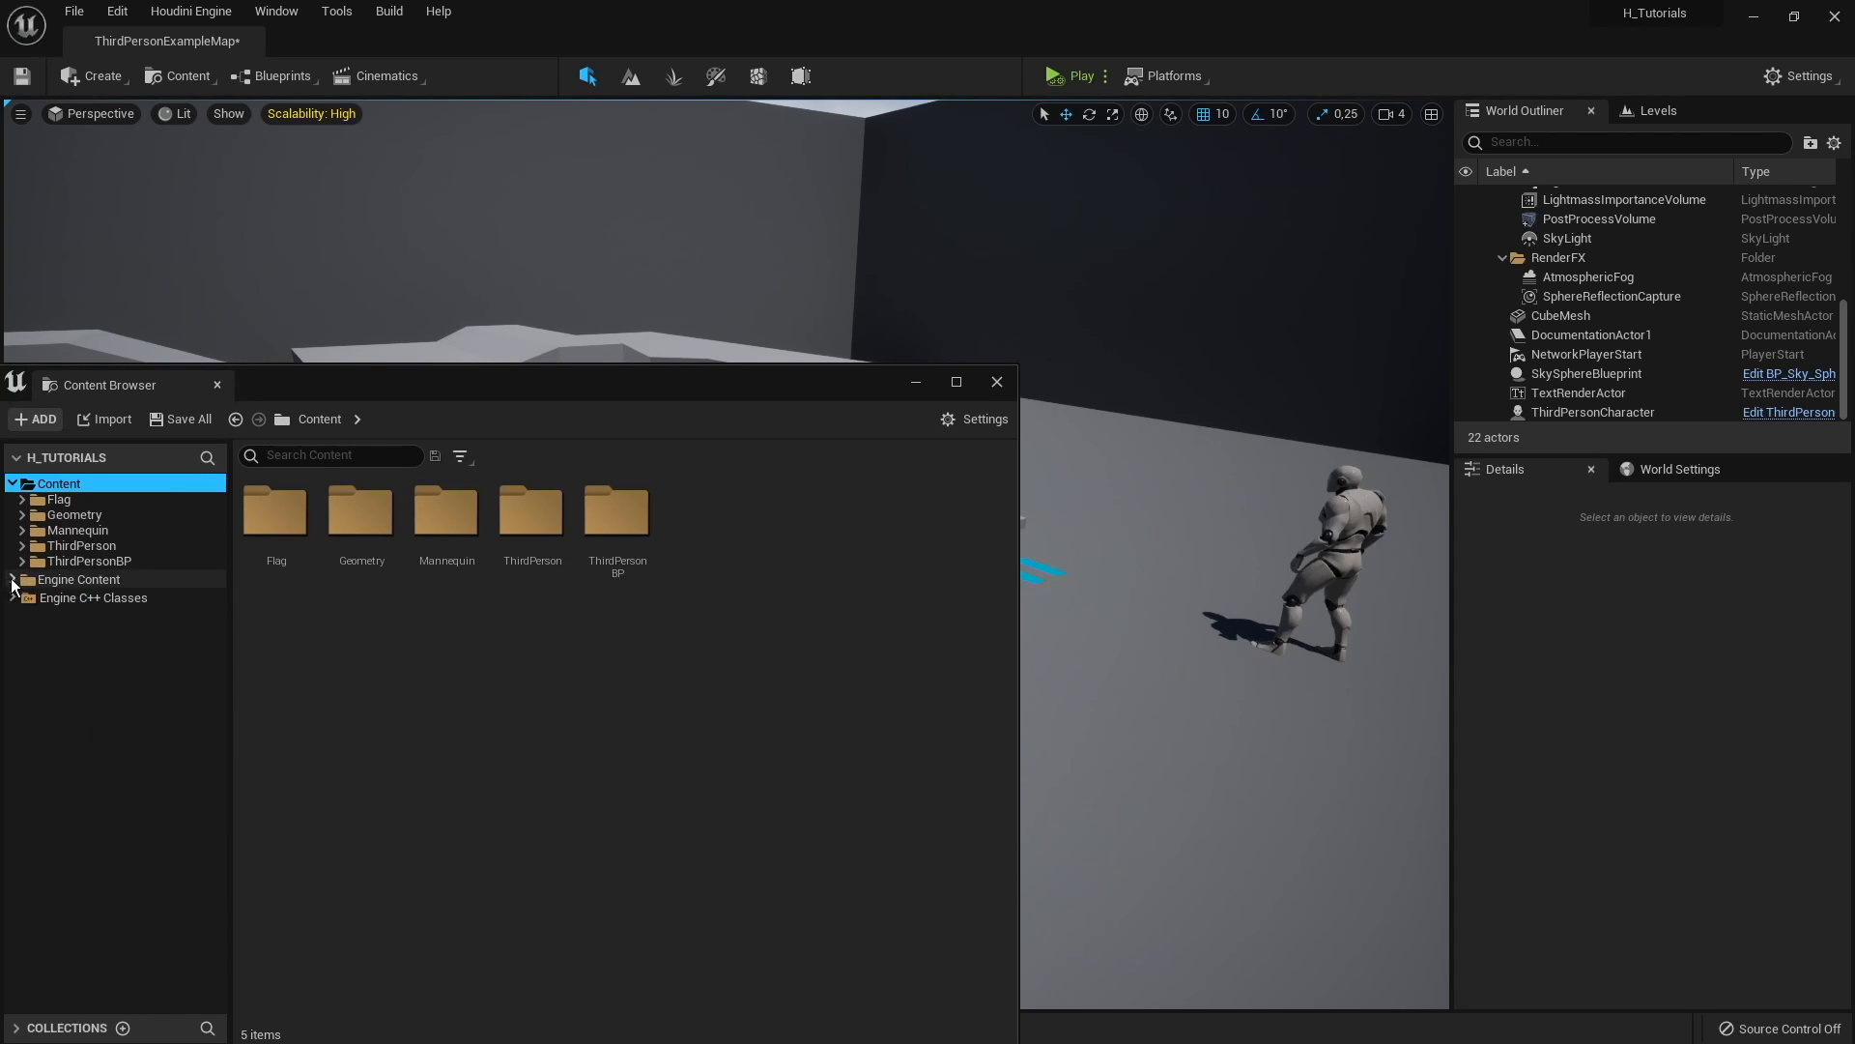
pyautogui.click(962, 420)
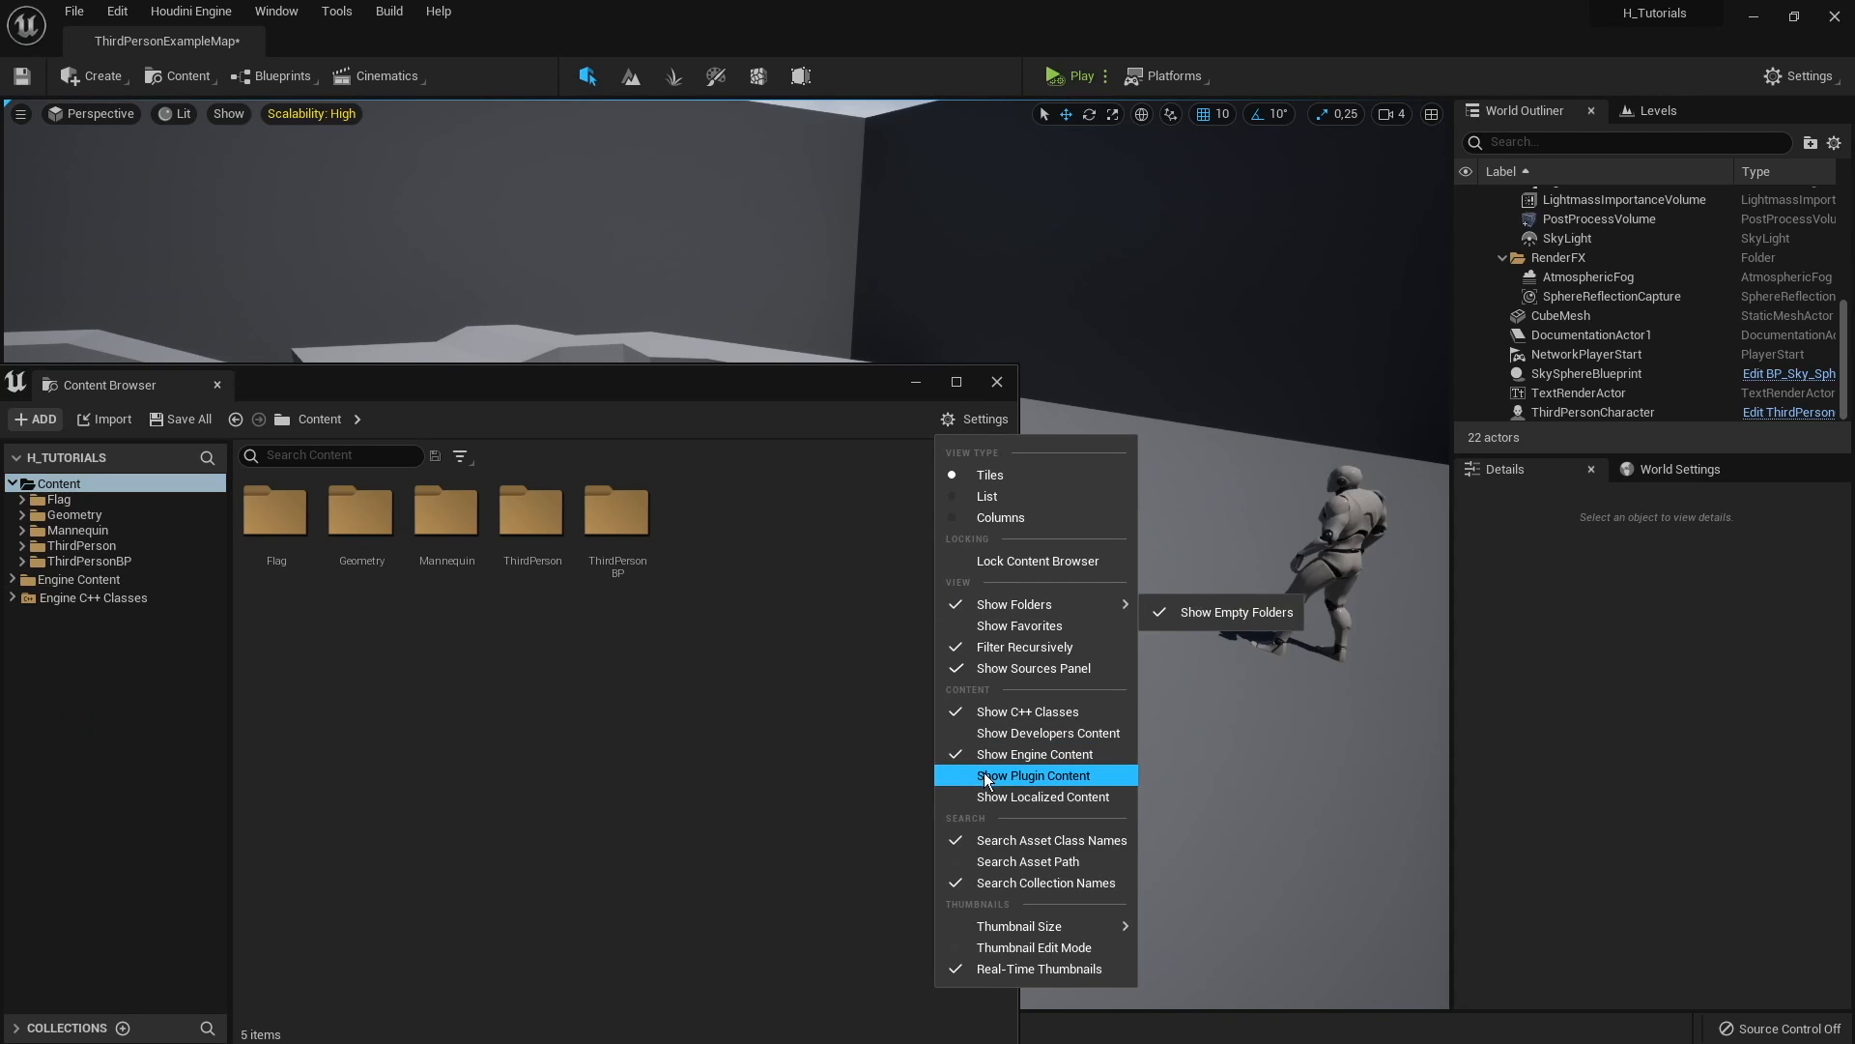
pyautogui.click(1038, 775)
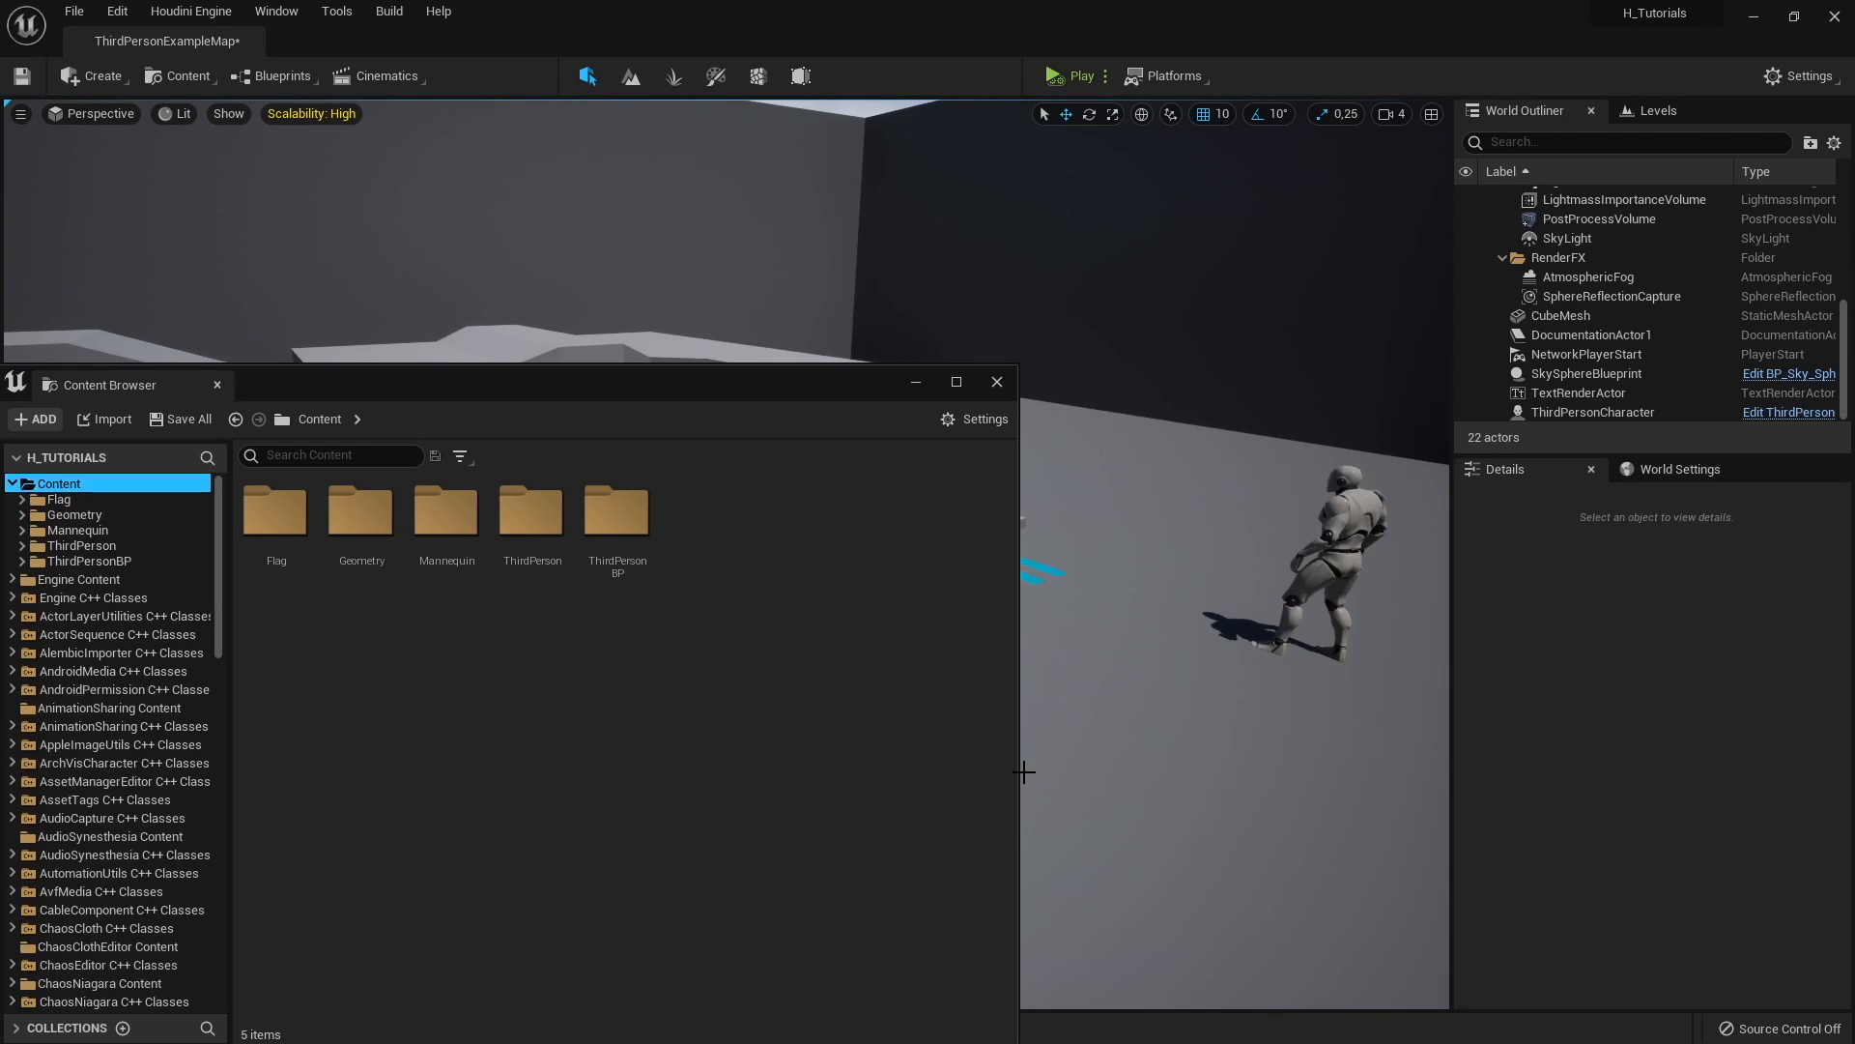
# Step: Open the MaterialFunctions folder under SideFX_Labs Content > Materials to check the plugin's VAT material functions
pyautogui.scroll(-5, 131, 775)
pyautogui.scroll(-10, 131, 775)
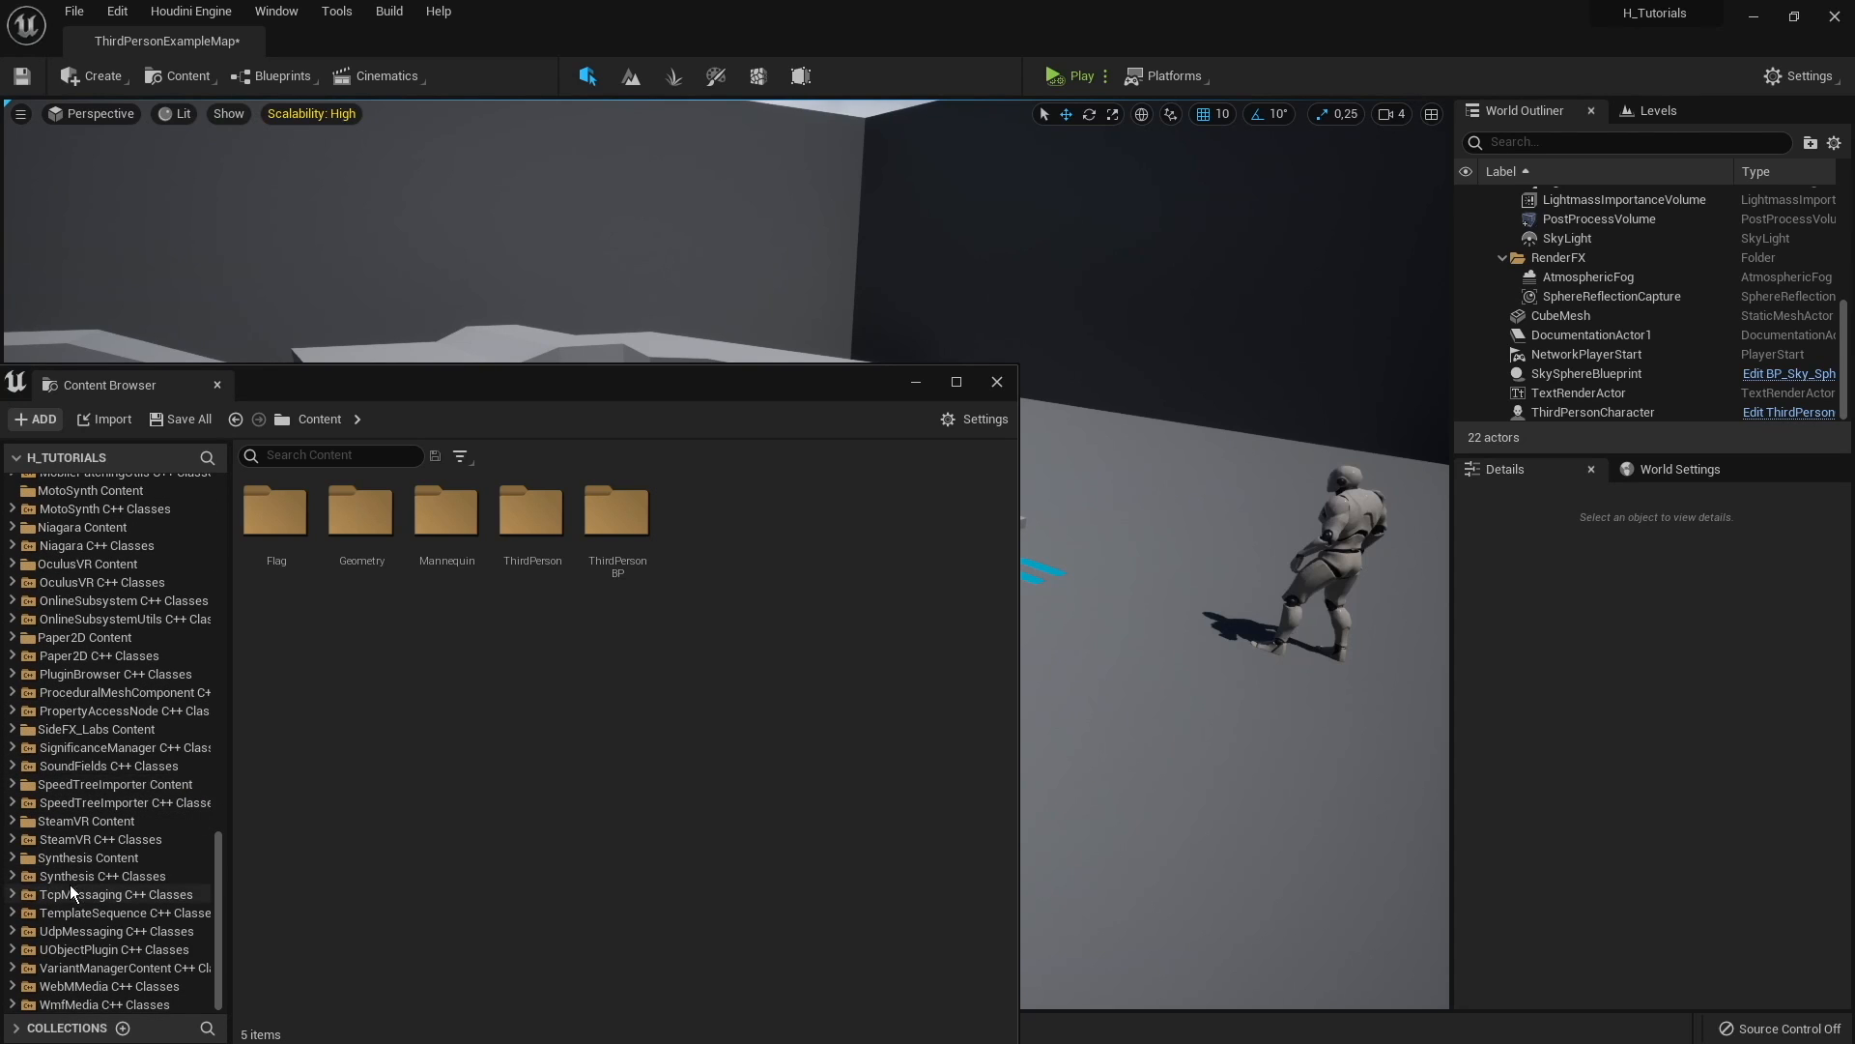
pyautogui.click(77, 732)
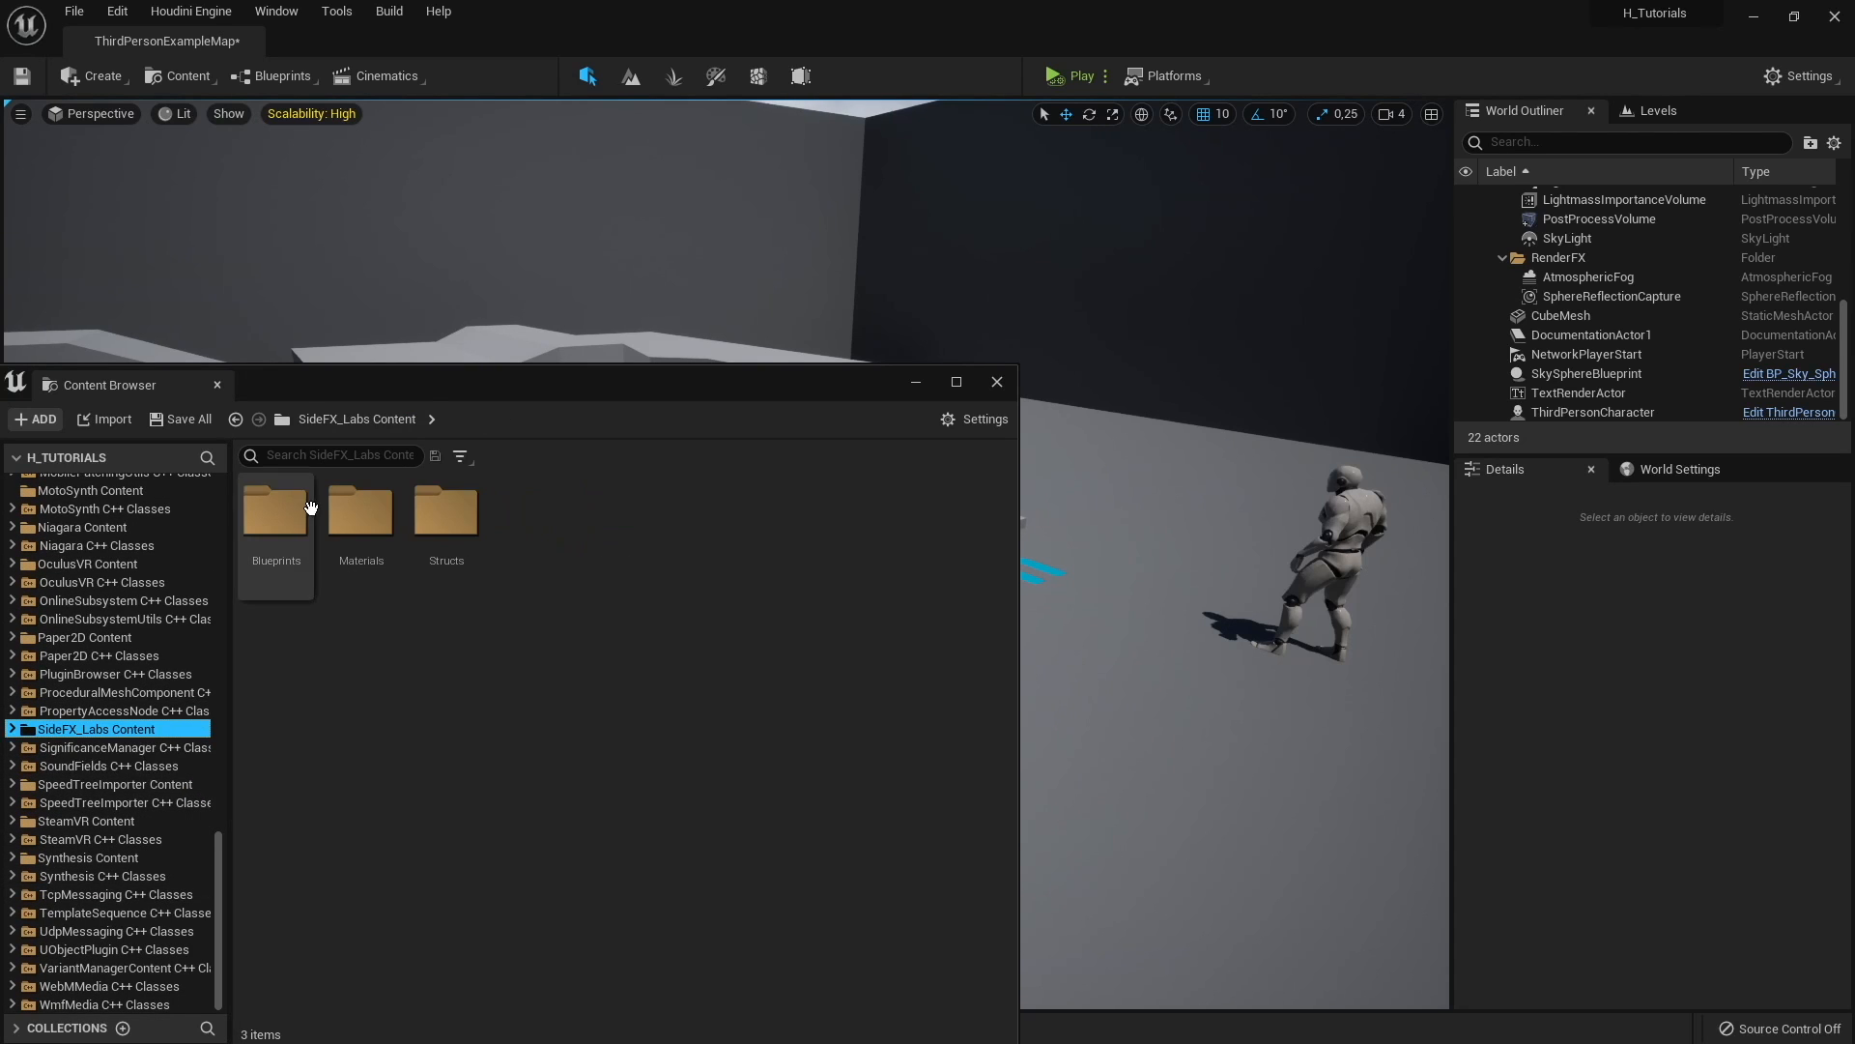
pyautogui.doubleClick(360, 512)
pyautogui.click(308, 548)
pyautogui.doubleClick(308, 548)
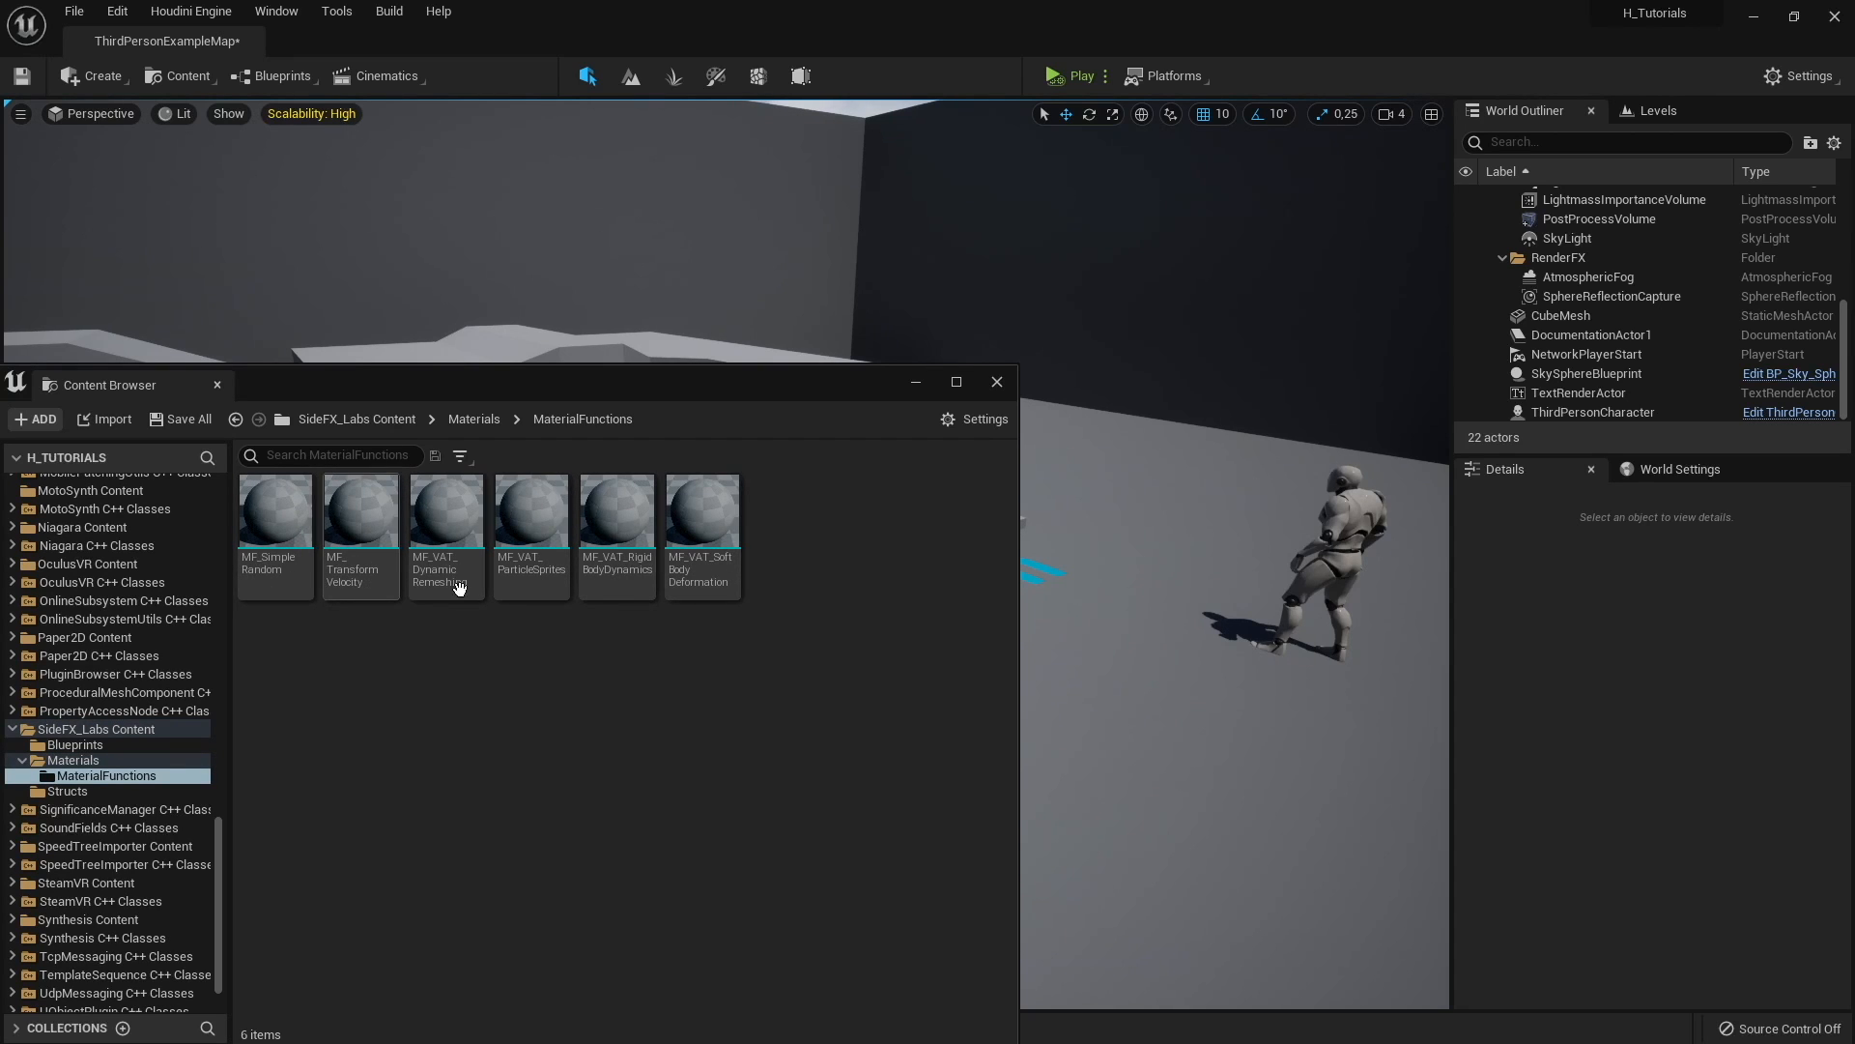
pyautogui.scroll(15, 116, 659)
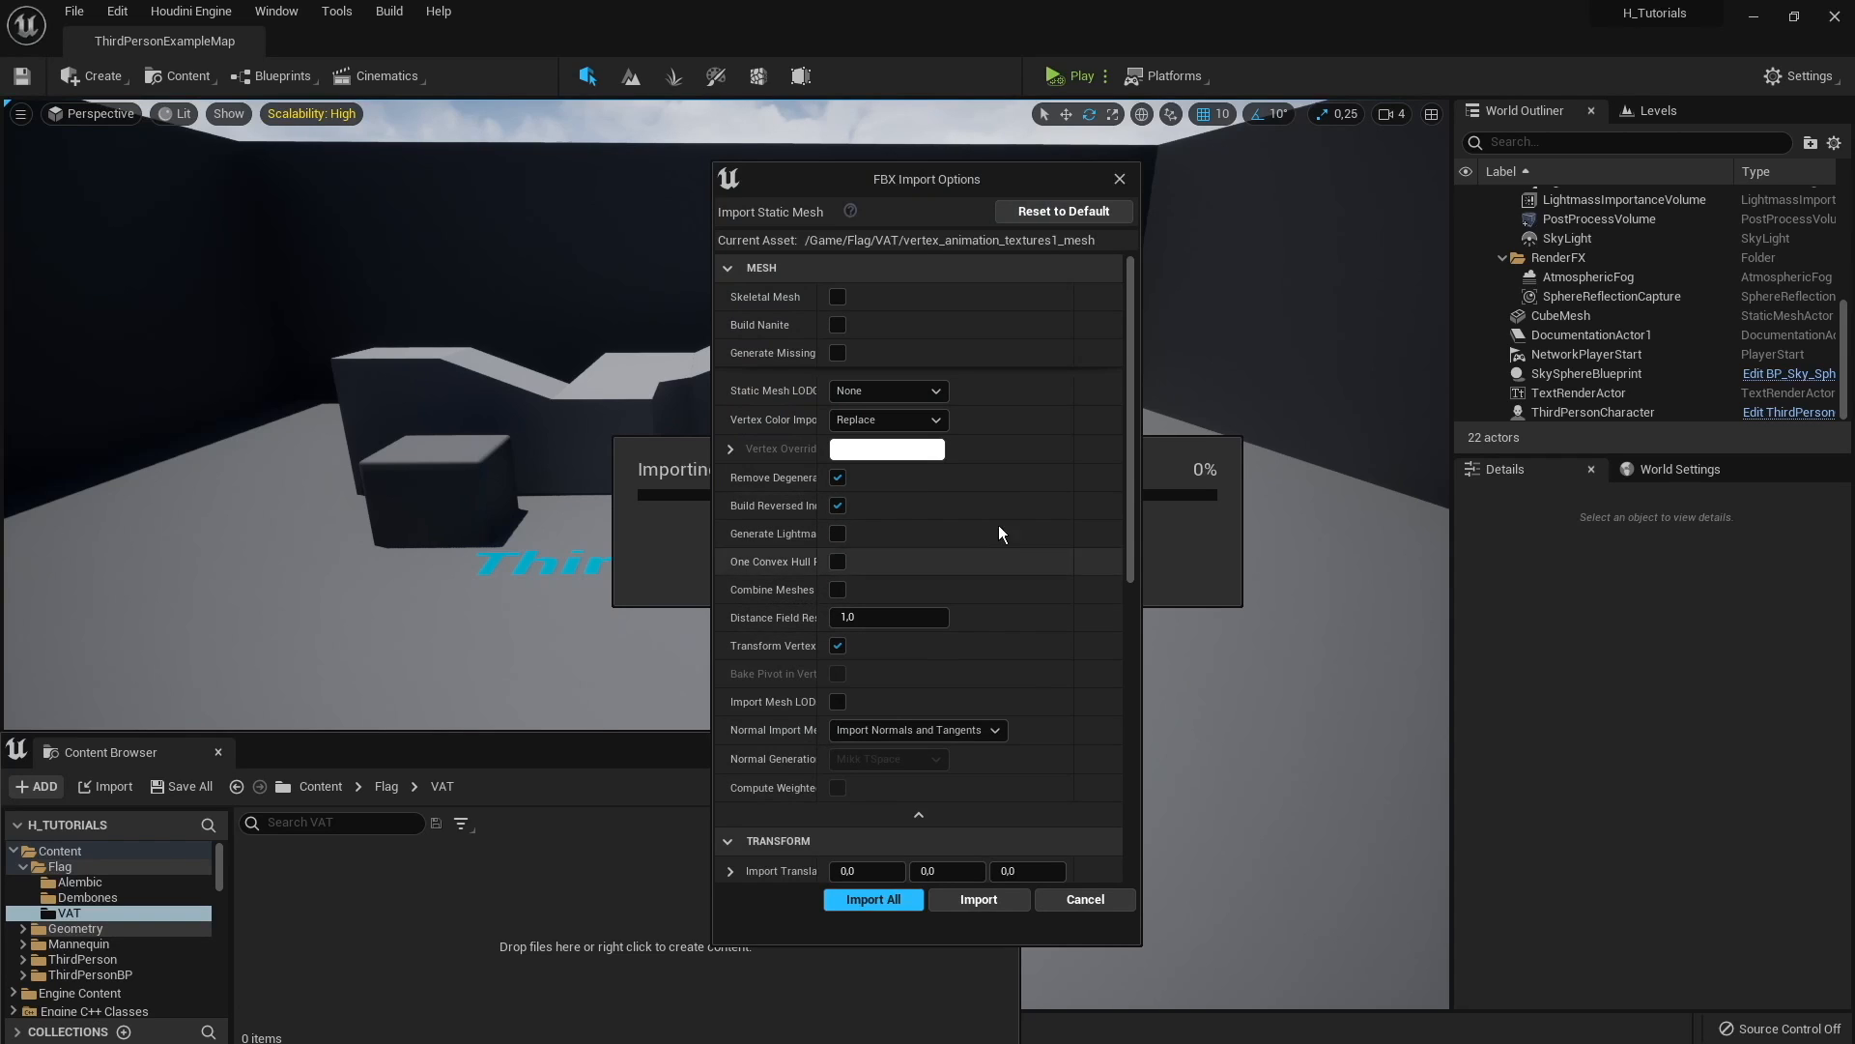
# Step: Reset the FBX import options for vertex_animation_textures1_mesh in the Flag/VAT folder to their defaults
pyautogui.scroll(-5, 958, 541)
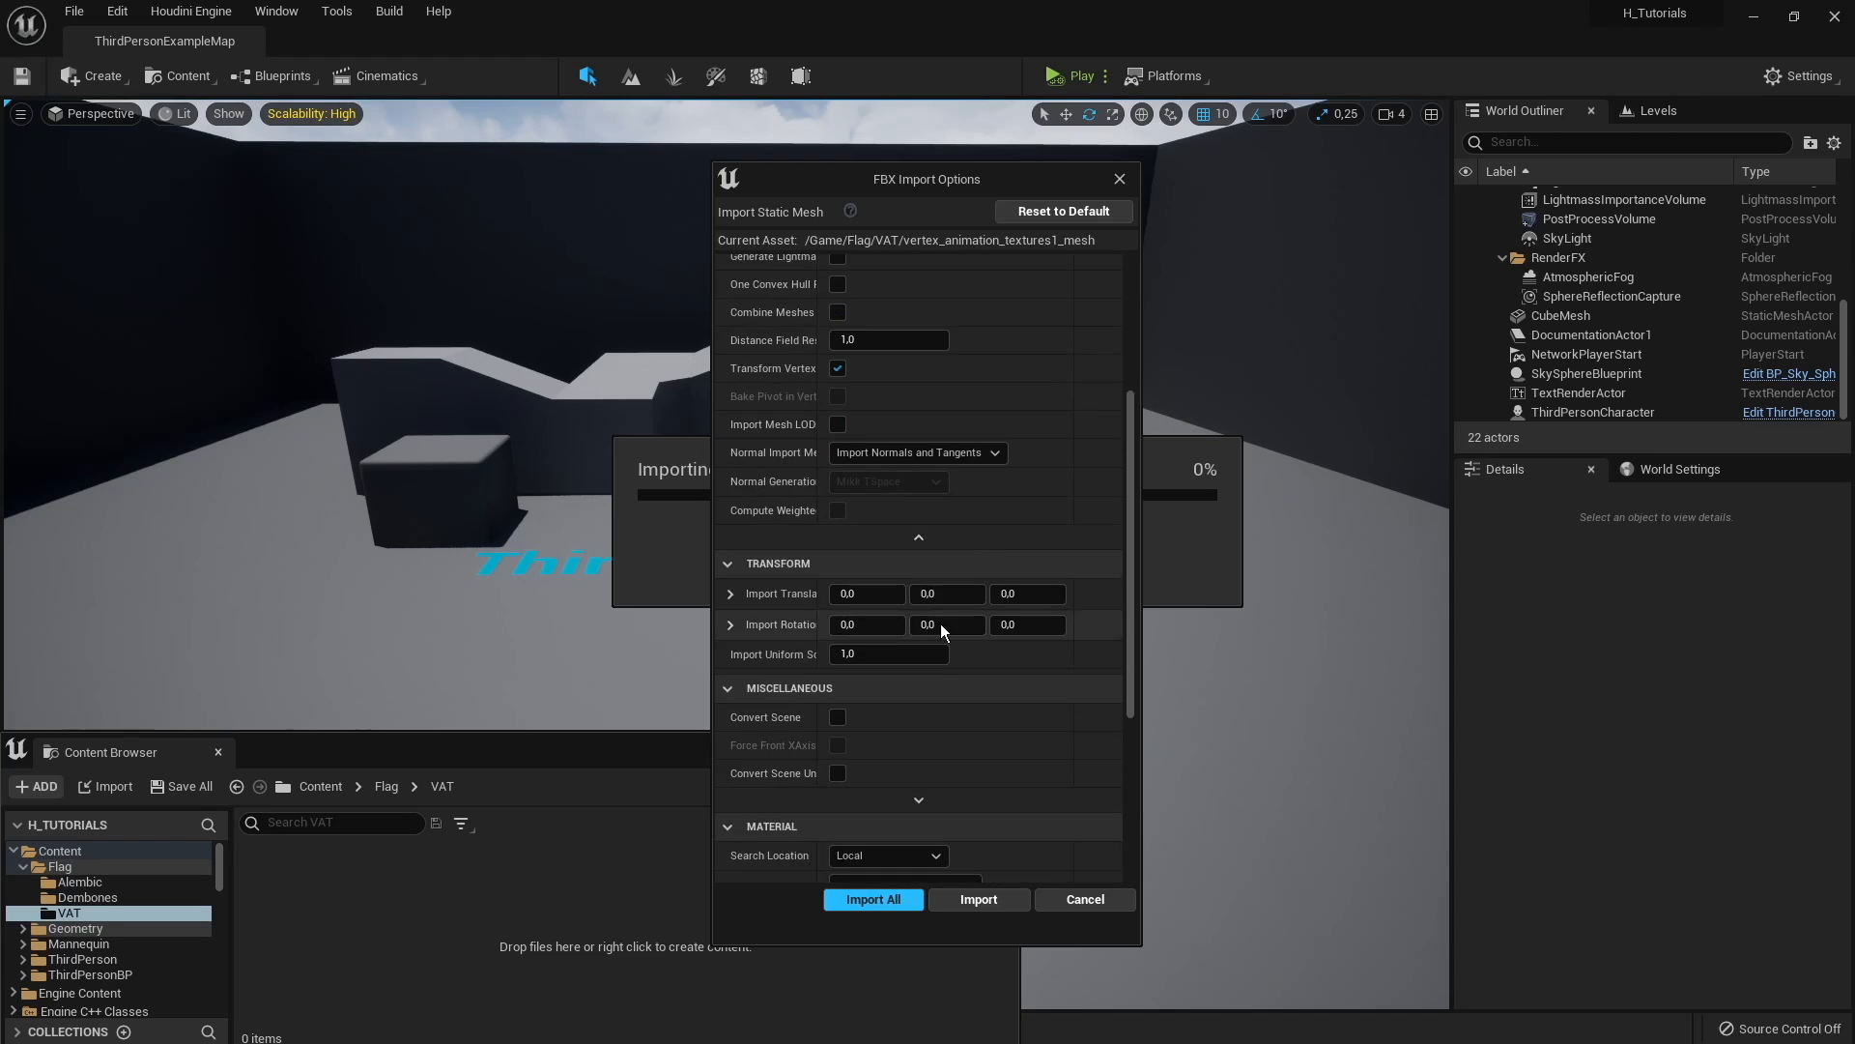
pyautogui.scroll(5, 918, 500)
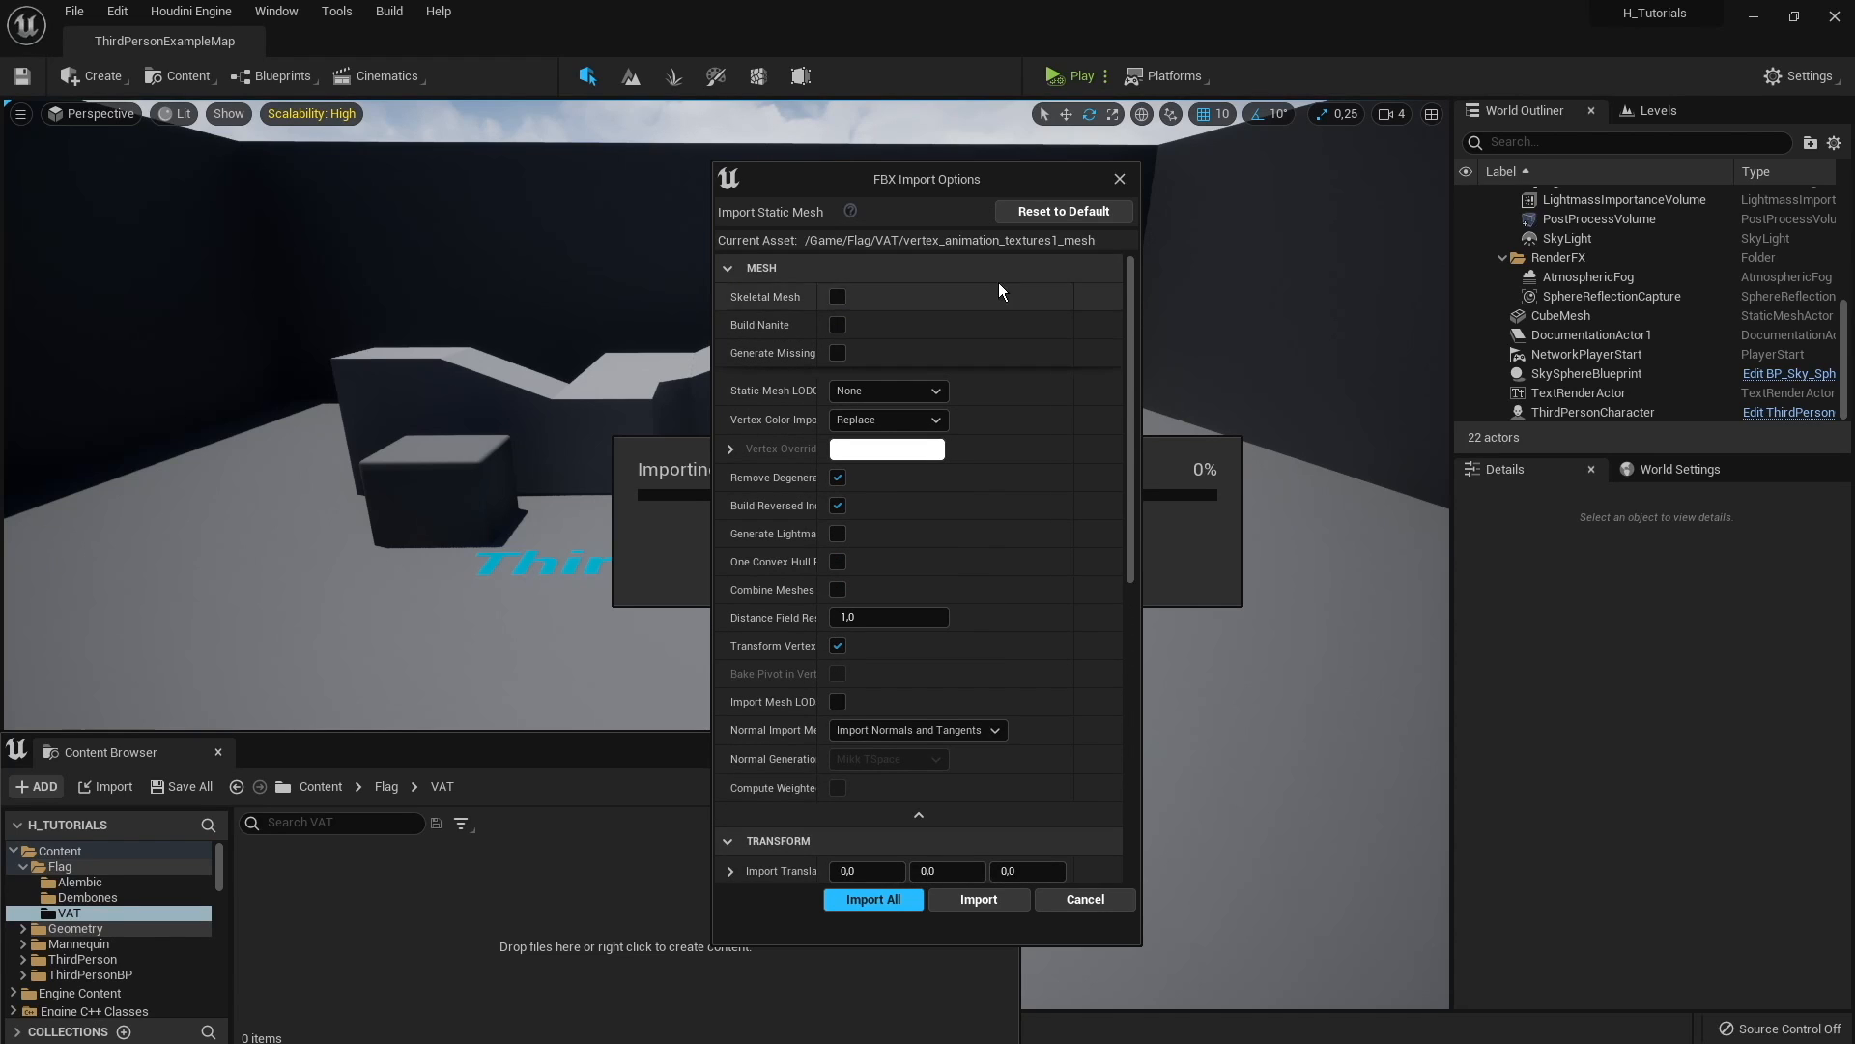
pyautogui.click(1075, 211)
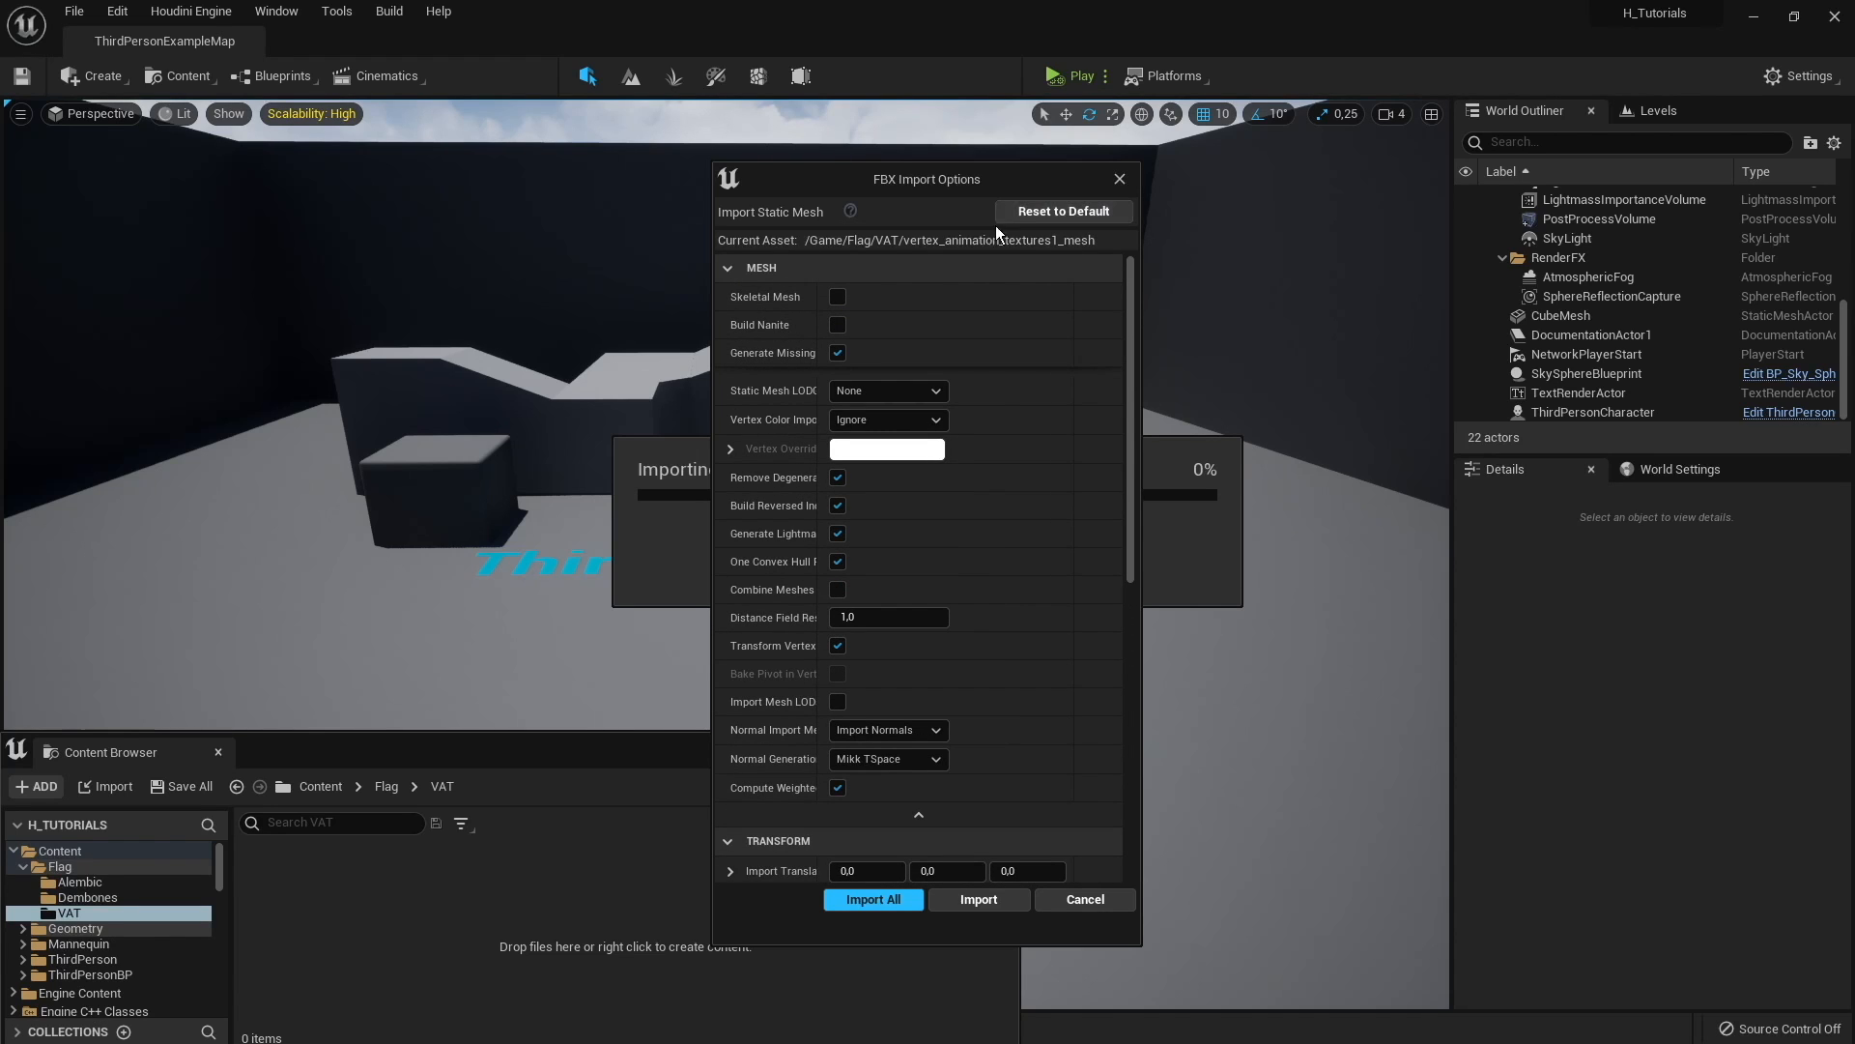
pyautogui.moveTo(991, 174); pyautogui.dragTo(960, 191)
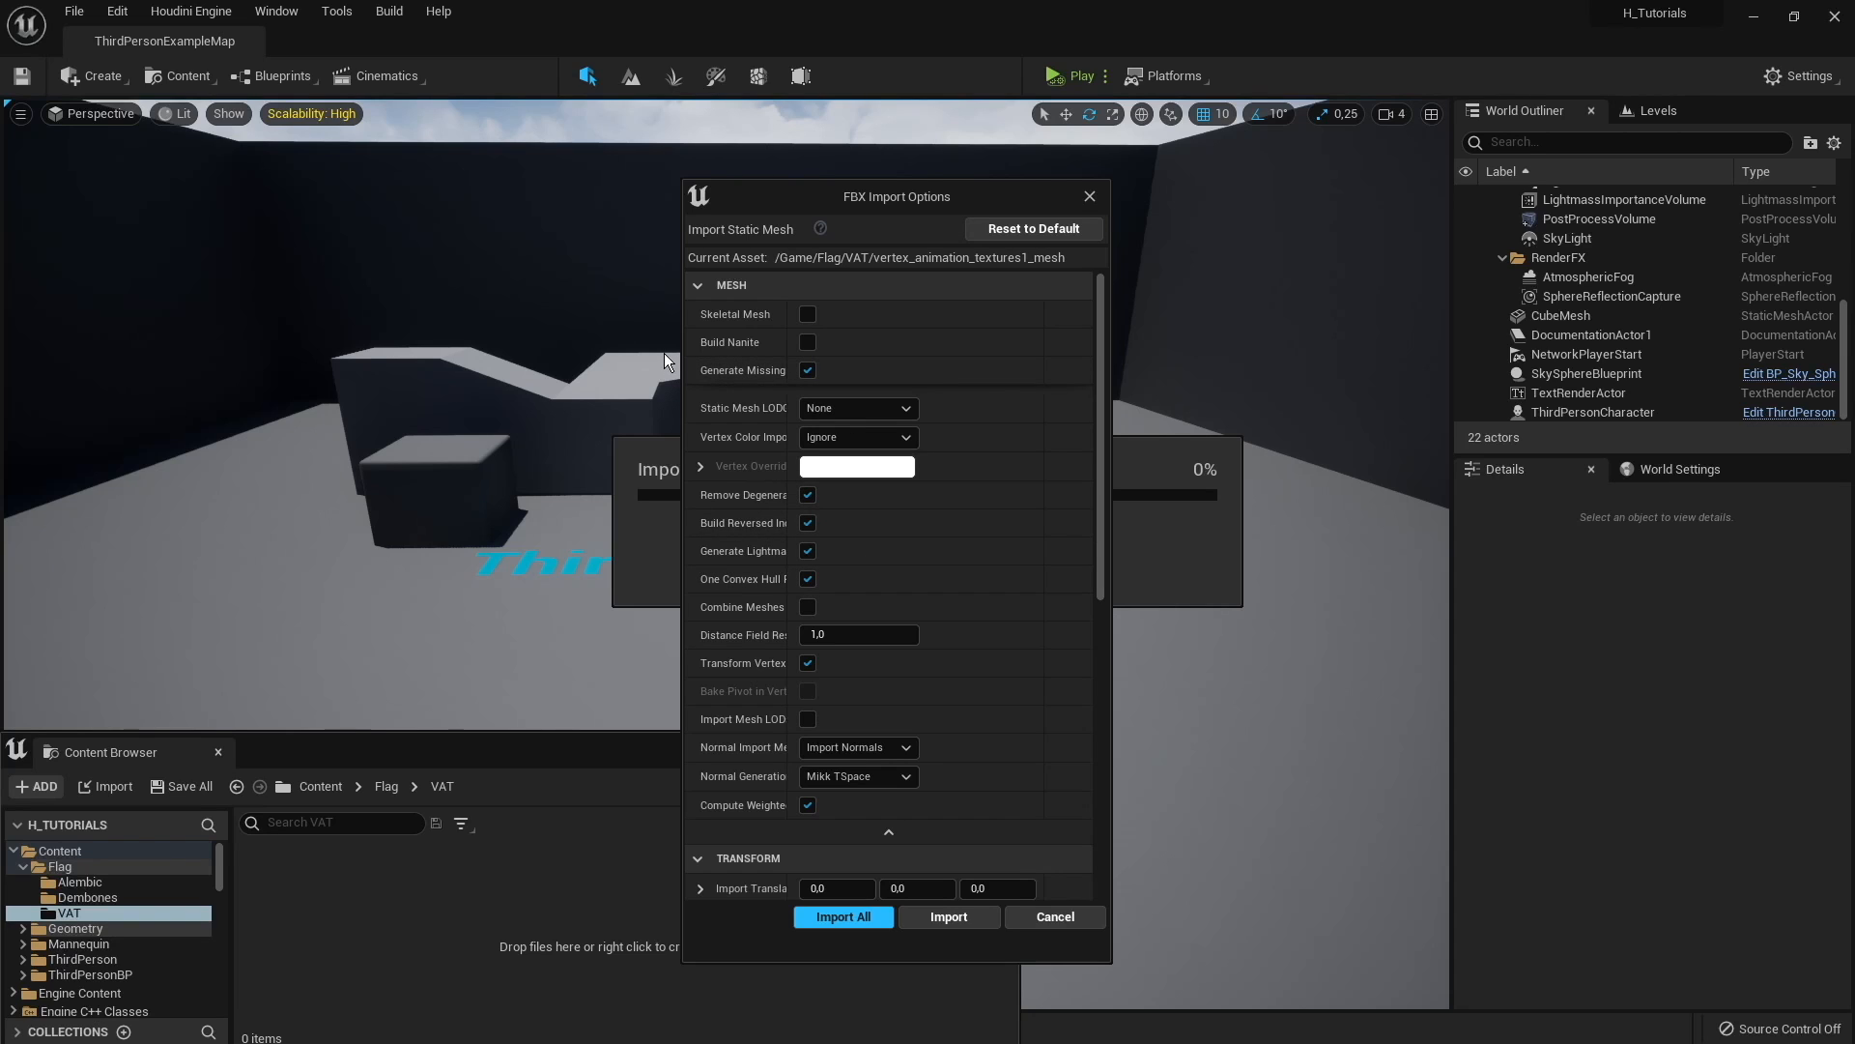
# Step: Disable Generate Missing Collision, Remove Degenerates, Build Reversed Index Buffer, Generate Lightmap UVs, One Convex Hull Per UCX and Transform Vertex to Absolute
pyautogui.click(807, 371)
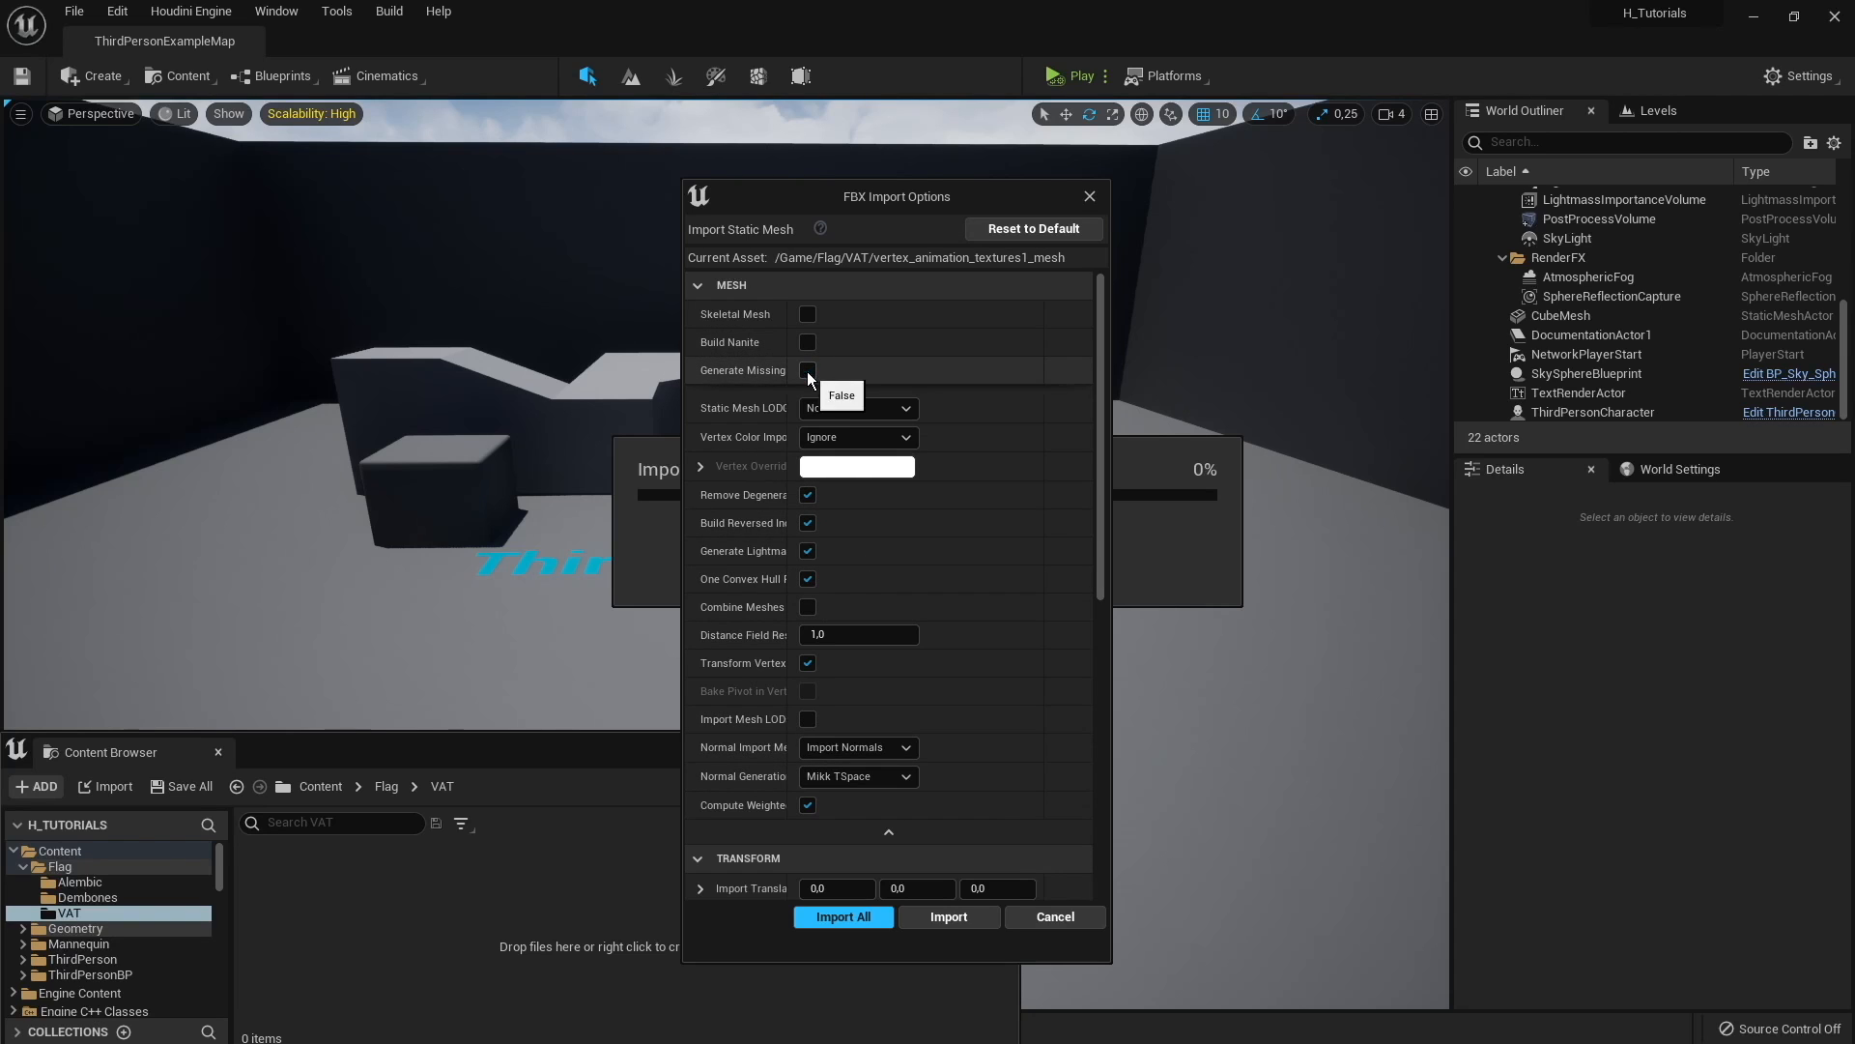
pyautogui.click(808, 495)
pyautogui.click(808, 523)
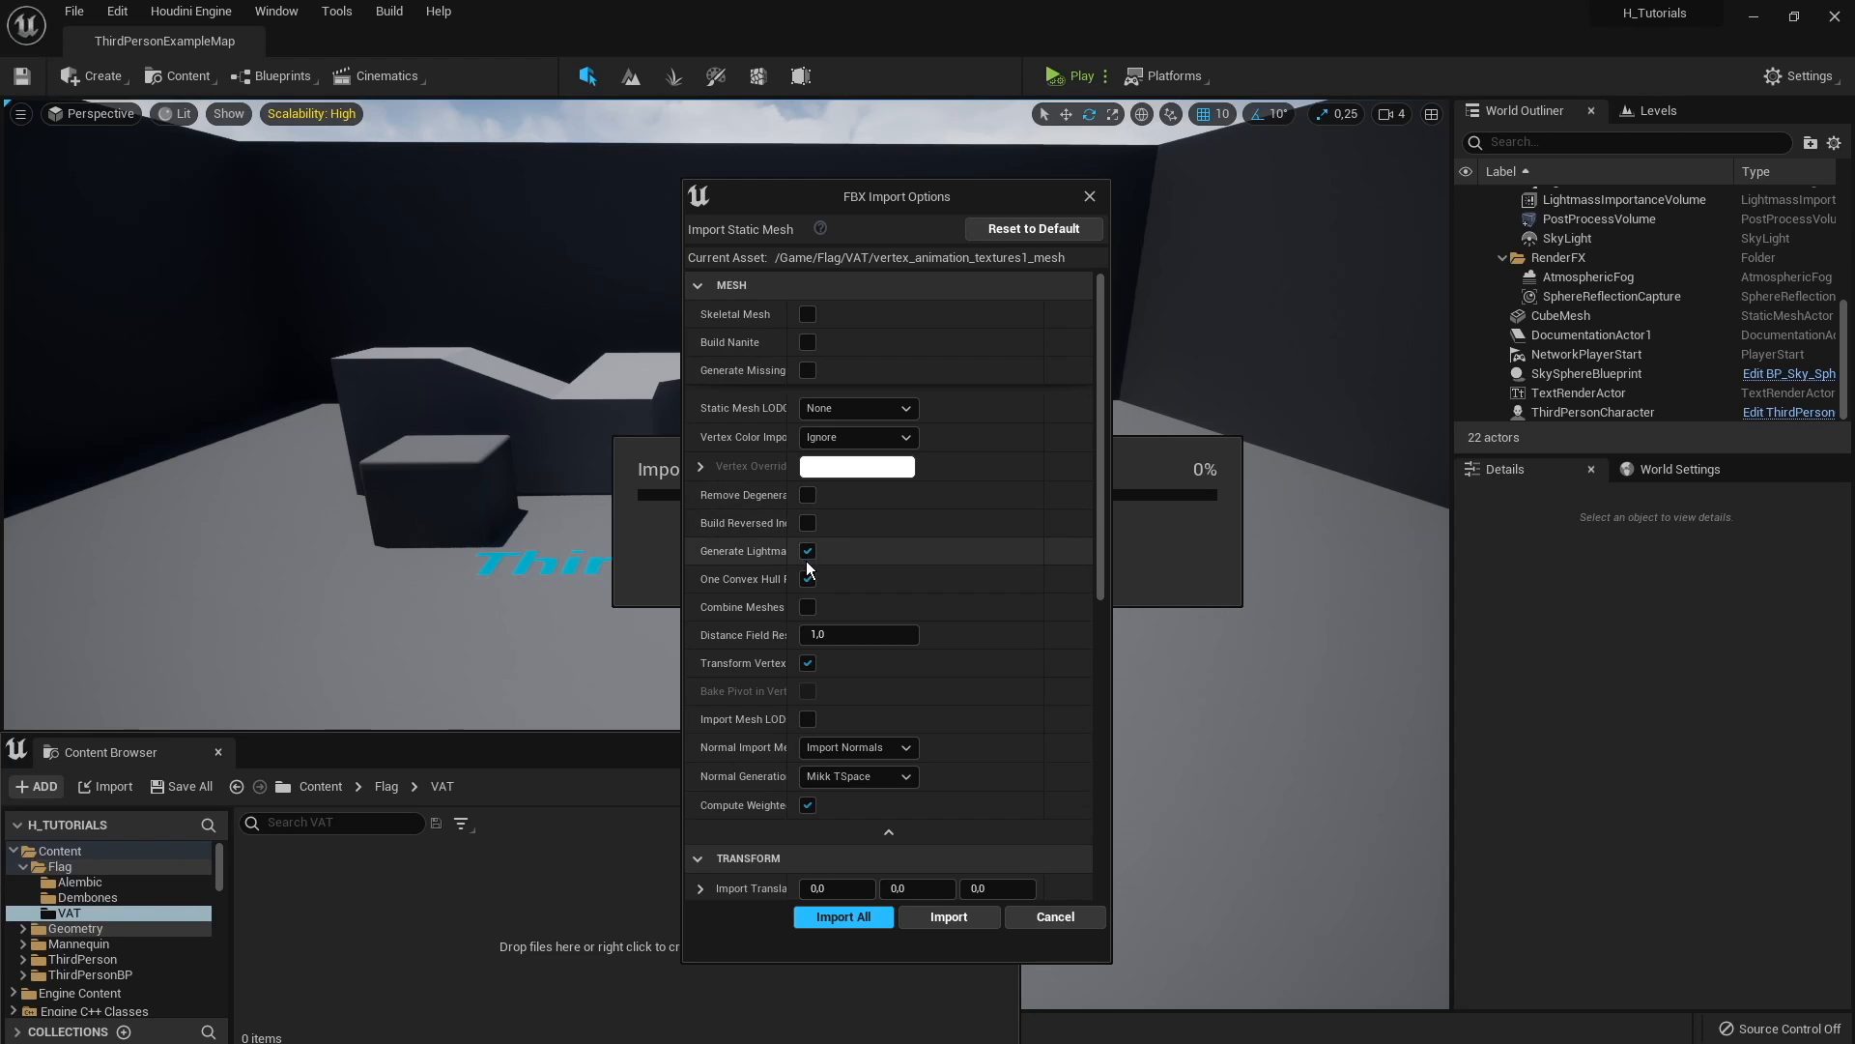
pyautogui.click(807, 552)
pyautogui.click(808, 579)
pyautogui.click(808, 663)
# Step: Disable Compute Weighted Normals, Convert Scene and the Reorder Material option for the mesh import
pyautogui.scroll(-2, 817, 657)
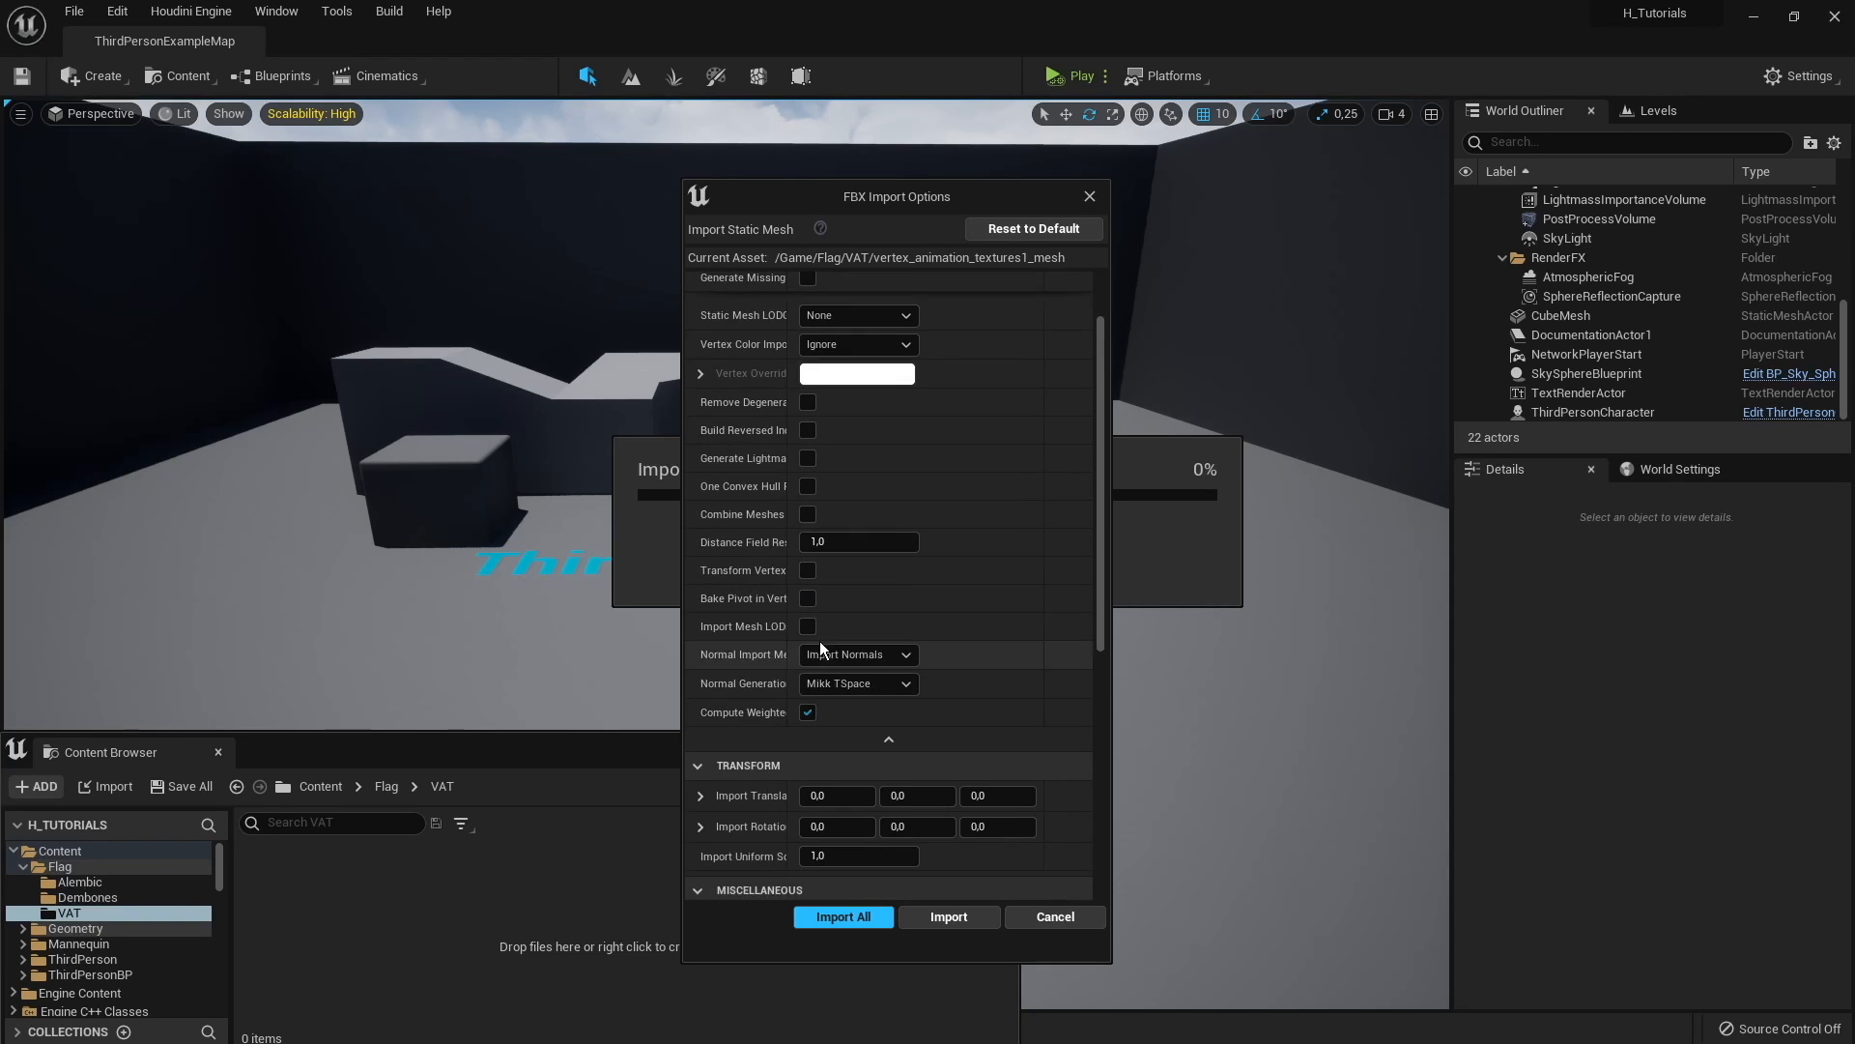
pyautogui.click(809, 678)
pyautogui.scroll(-4, 752, 606)
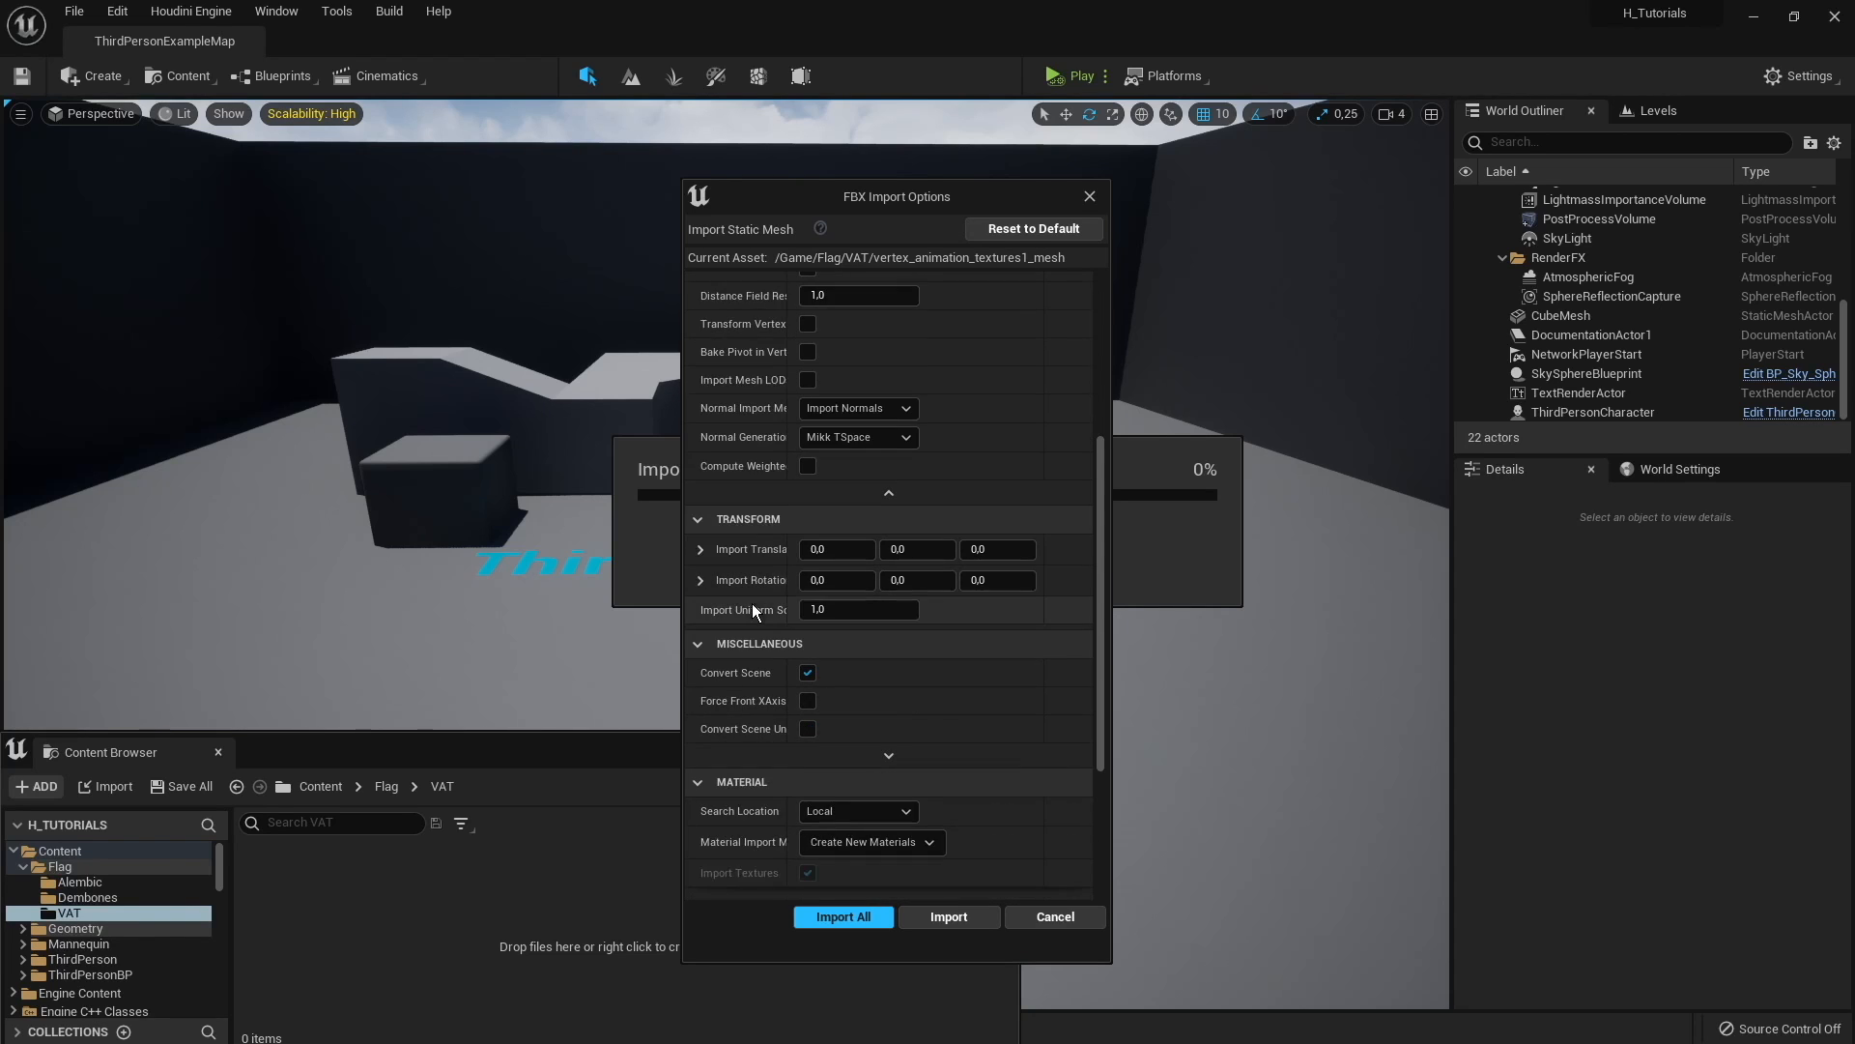
pyautogui.click(808, 672)
pyautogui.scroll(-4, 783, 684)
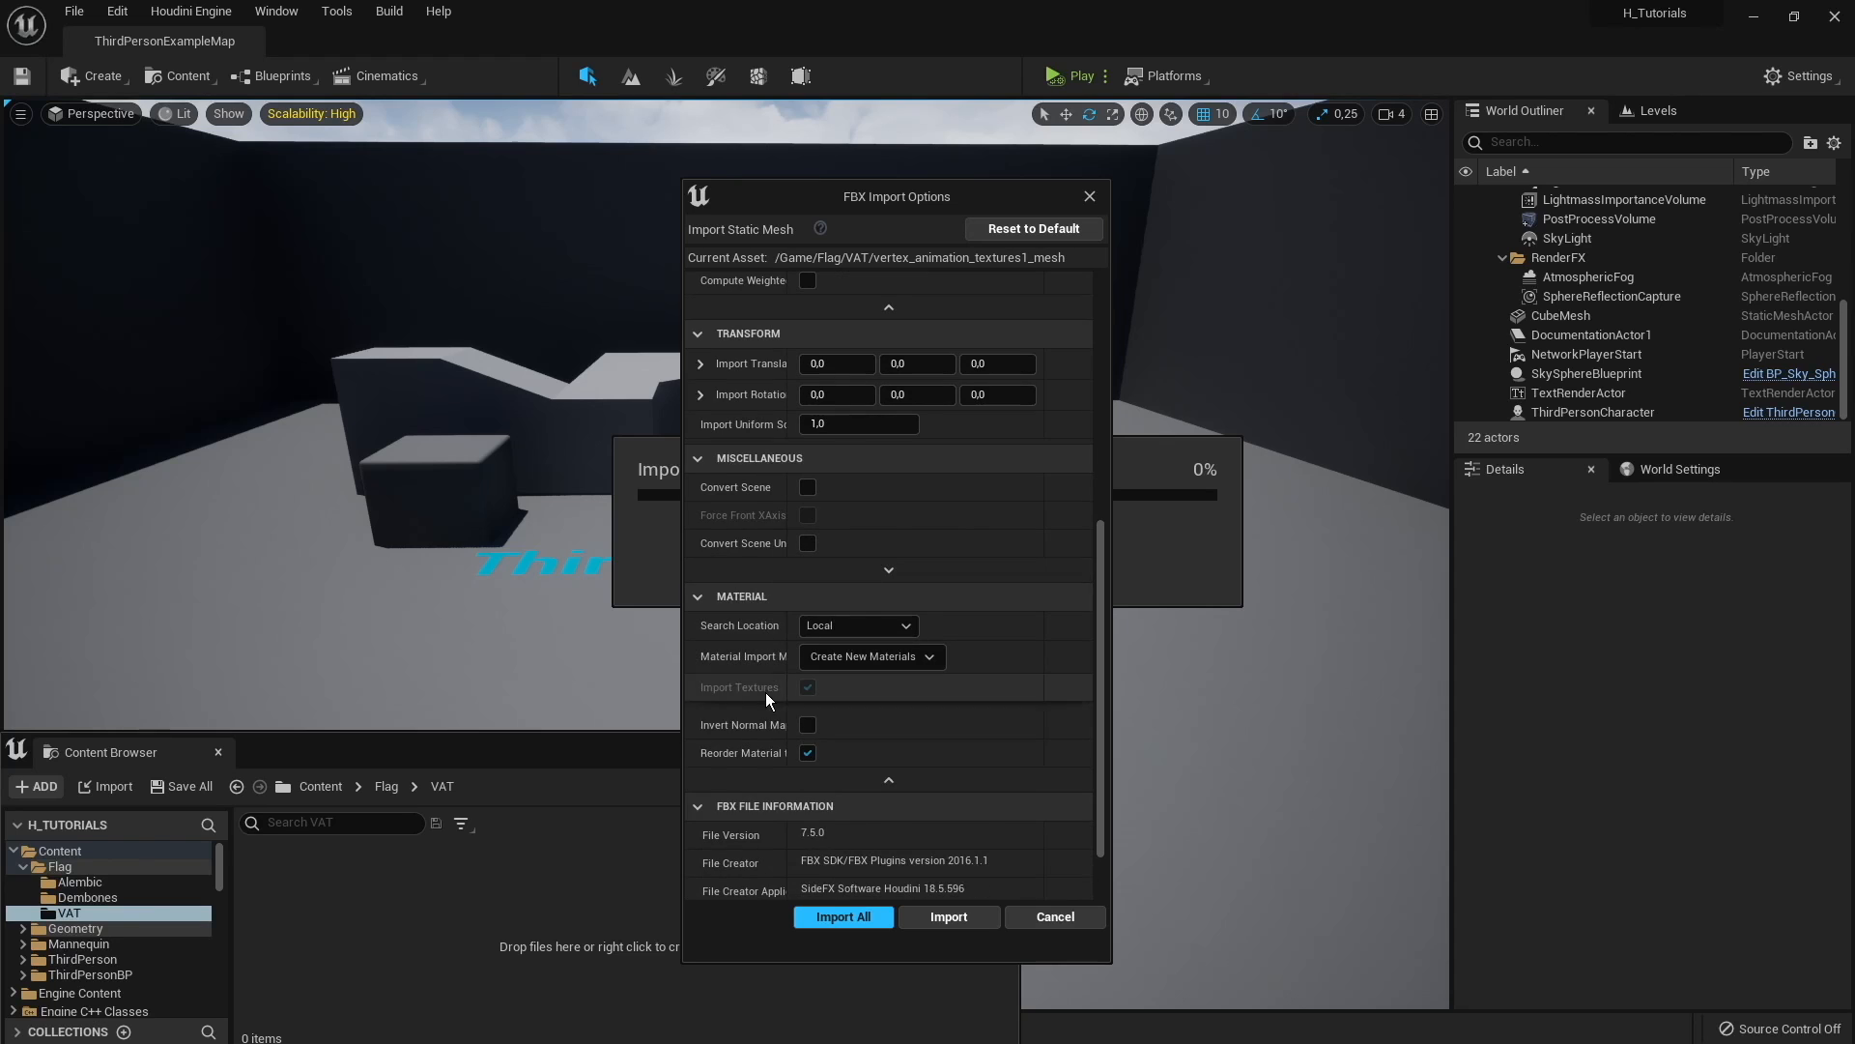
pyautogui.click(807, 752)
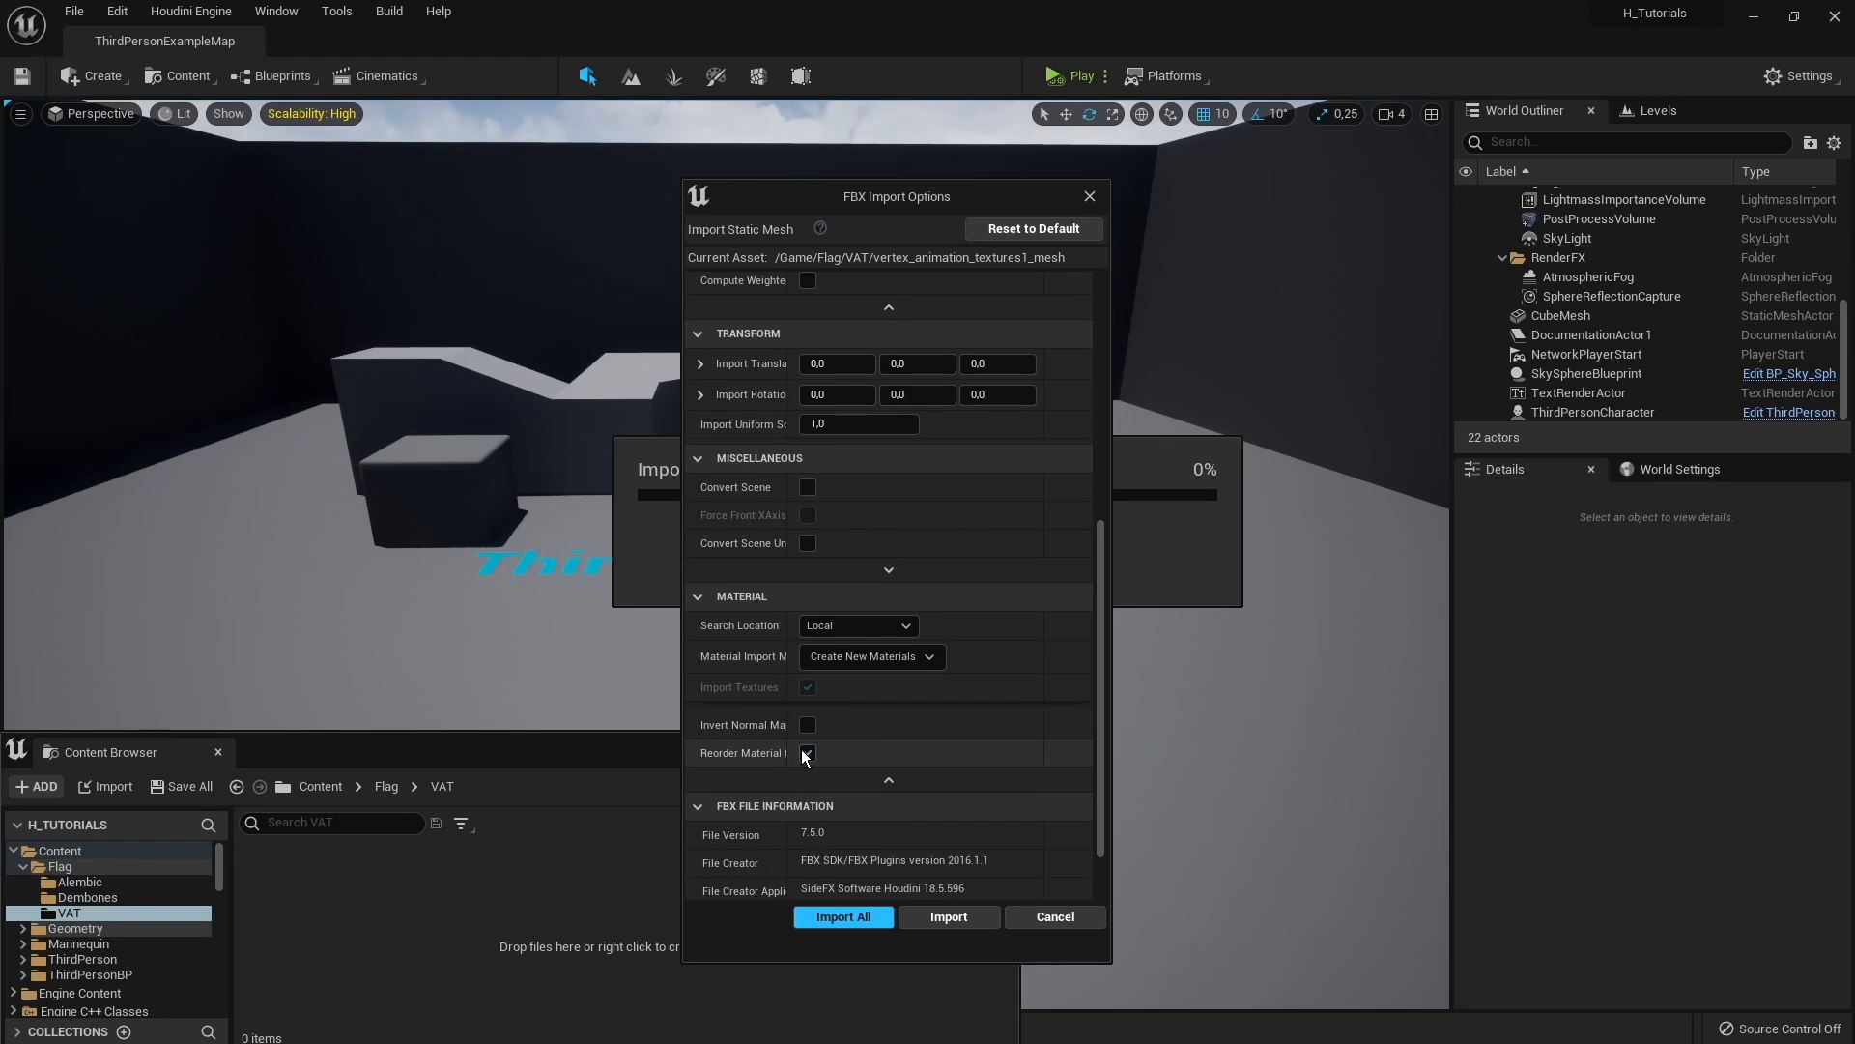
# Step: Set the Vertex Color Import Option to Replace
pyautogui.scroll(11, 762, 650)
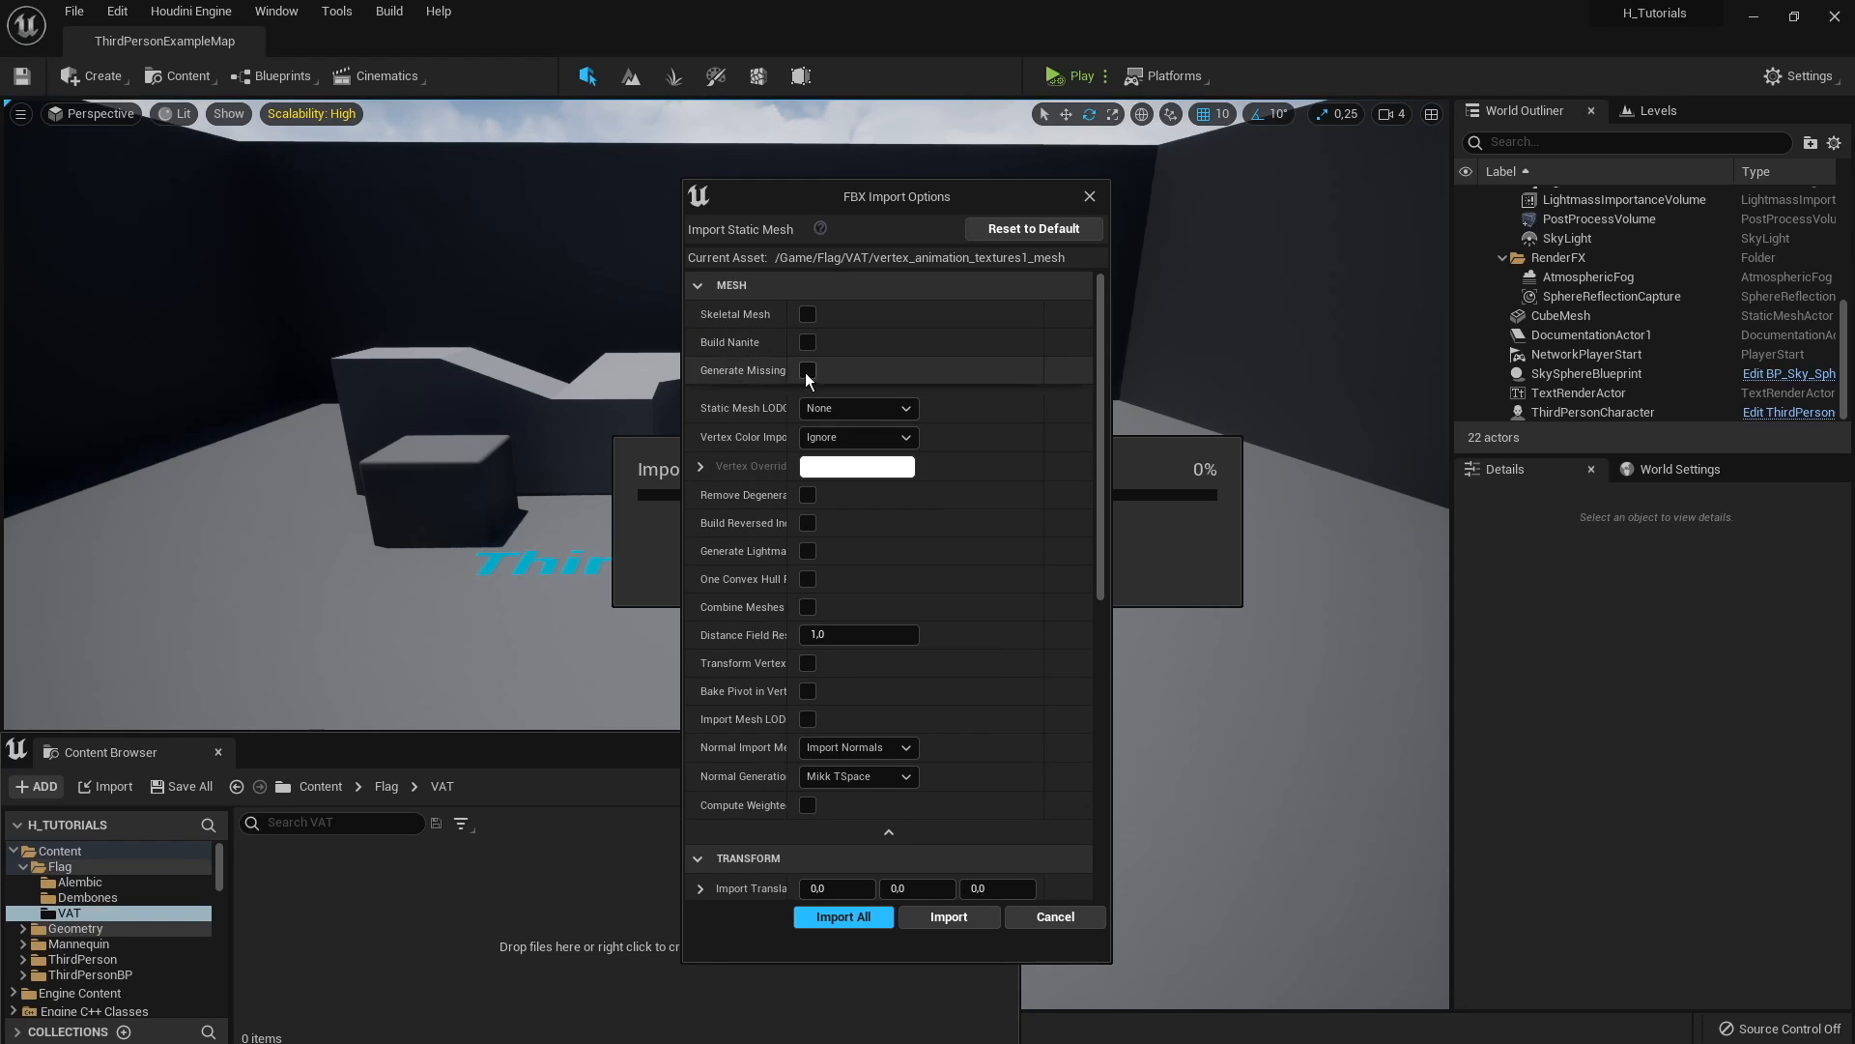
pyautogui.click(835, 439)
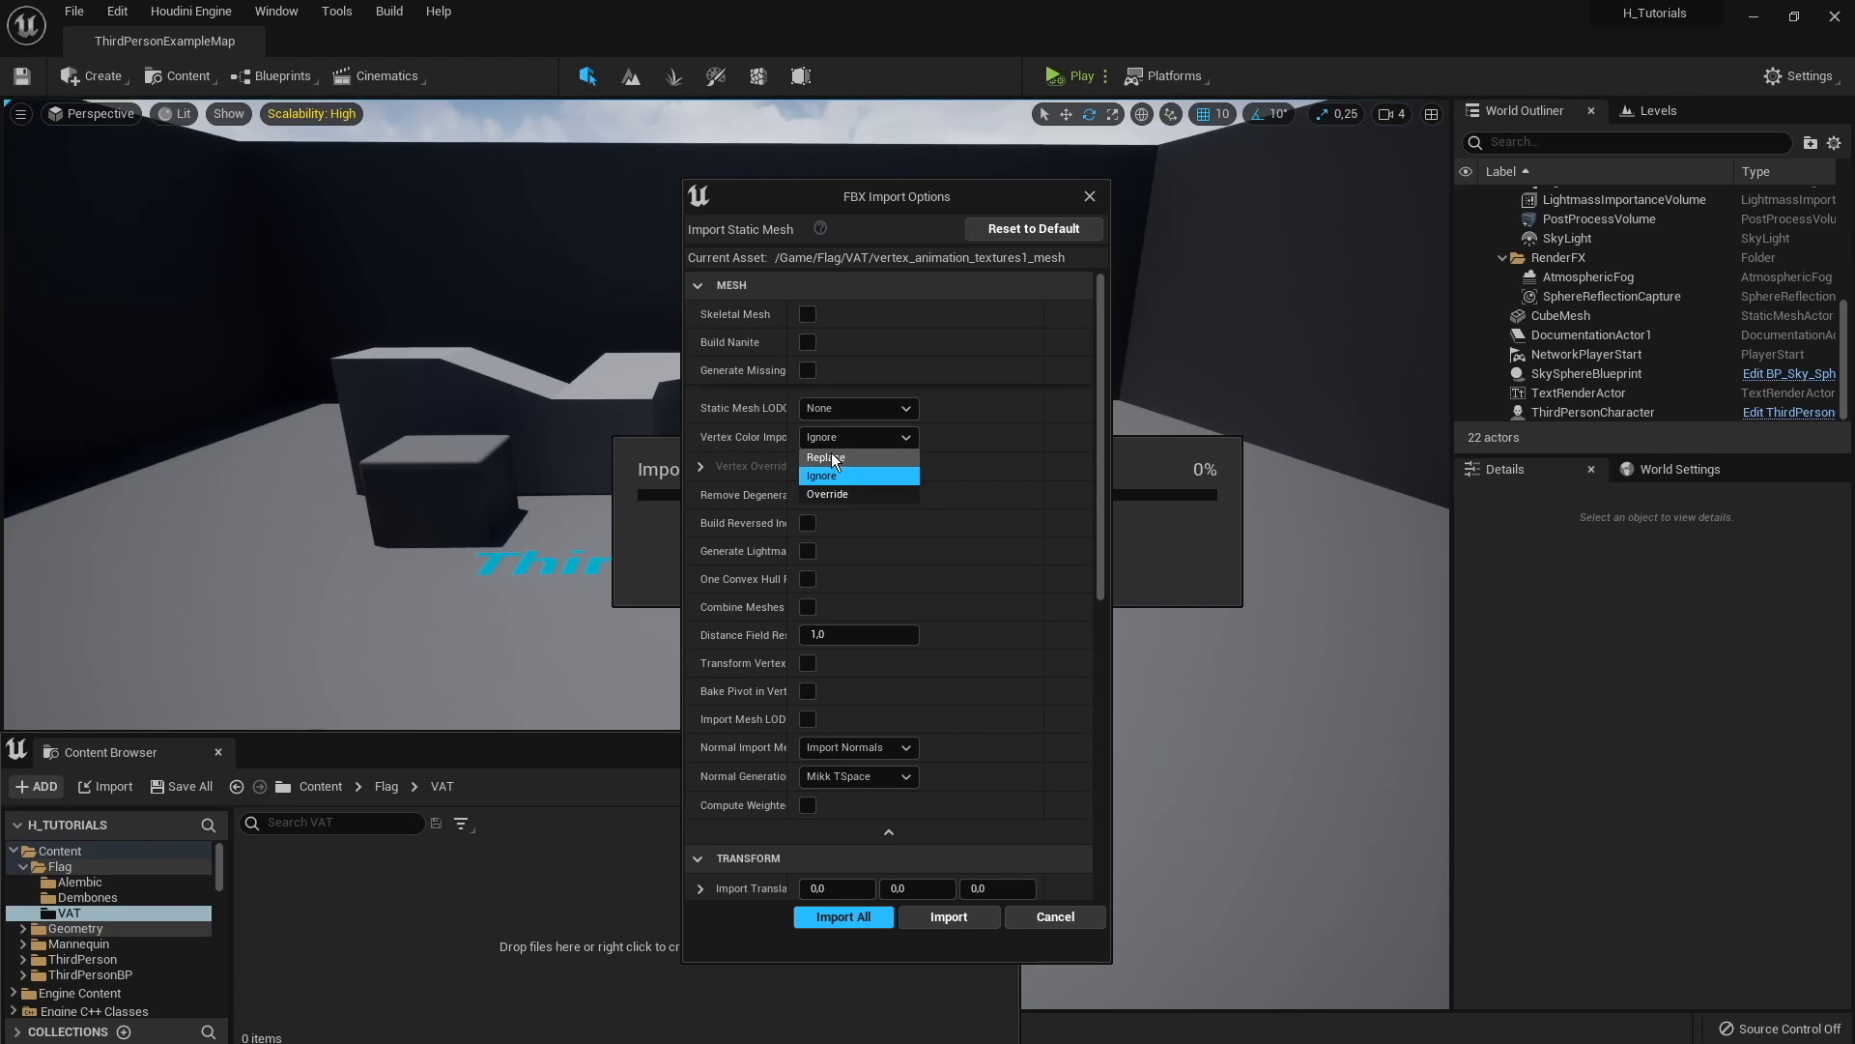
pyautogui.click(831, 466)
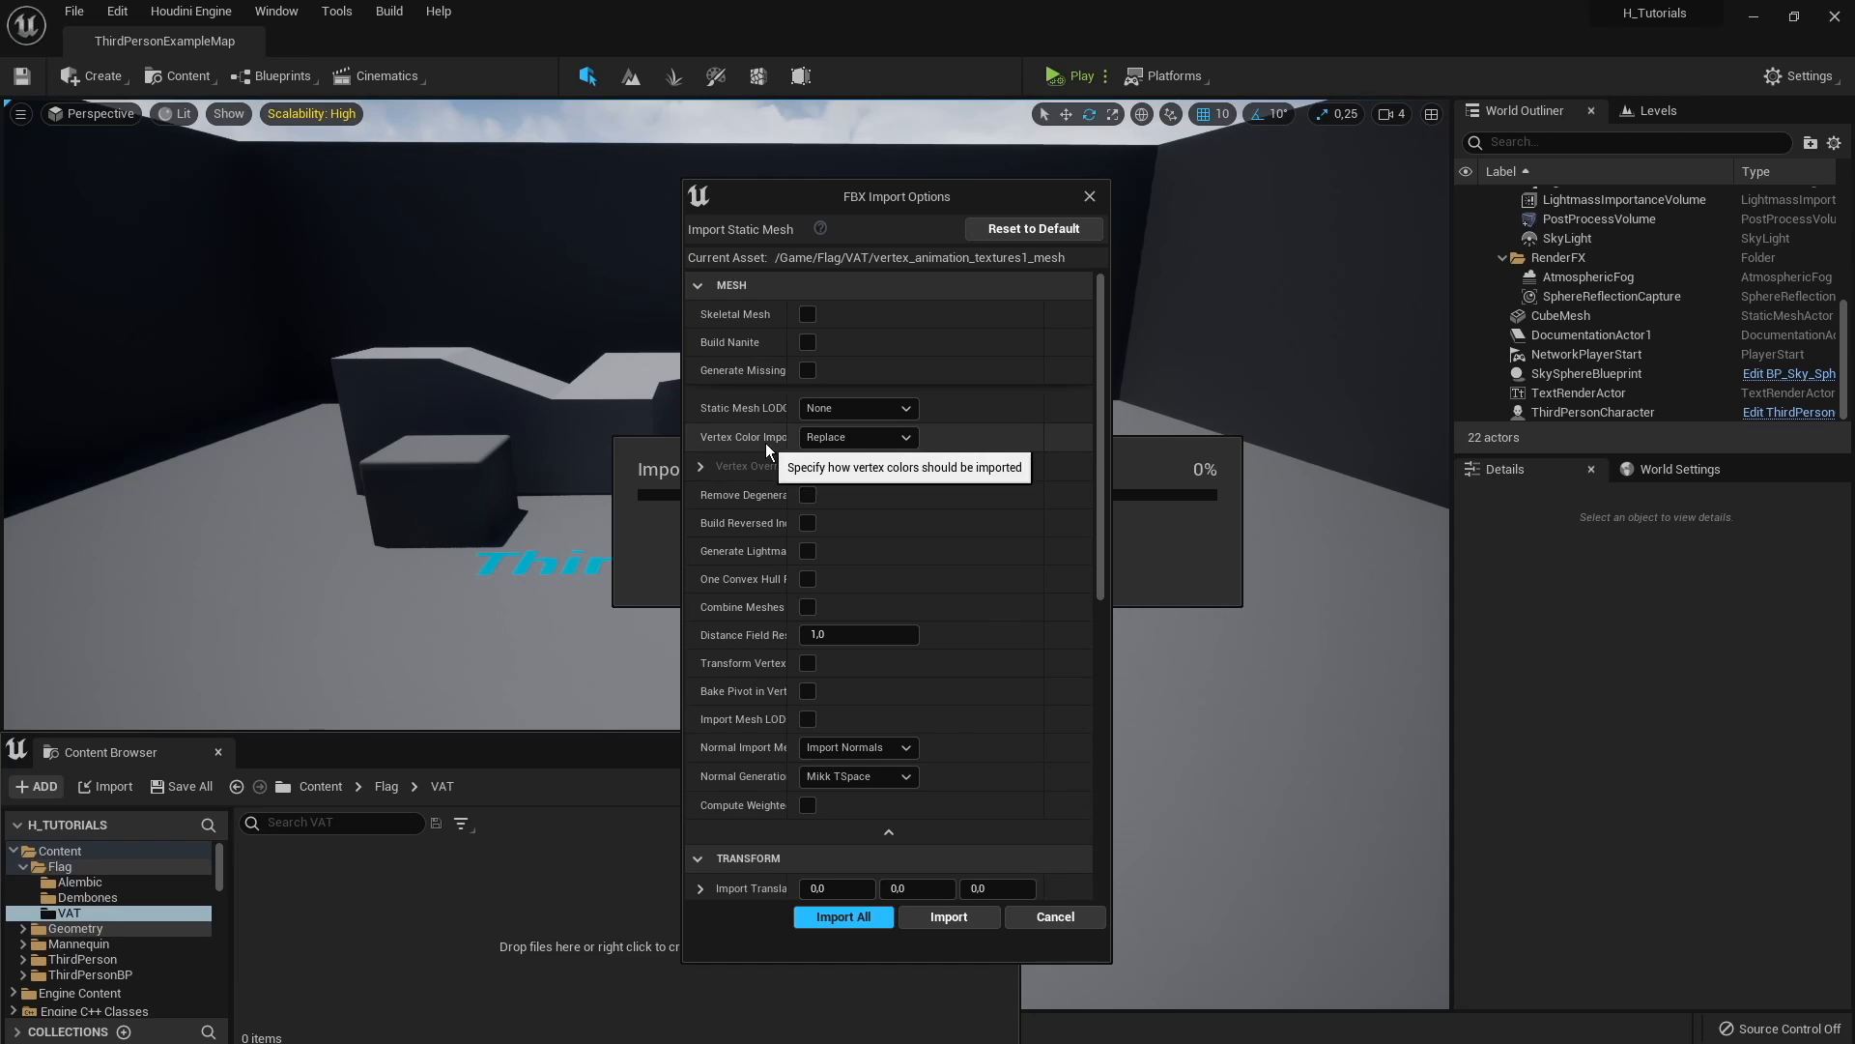
# Step: Re-enable Remove Degenerates, Build Reversed Index Buffer and Transform Vertex to Absolute, and widen the option name column
pyautogui.scroll(-1, 765, 443)
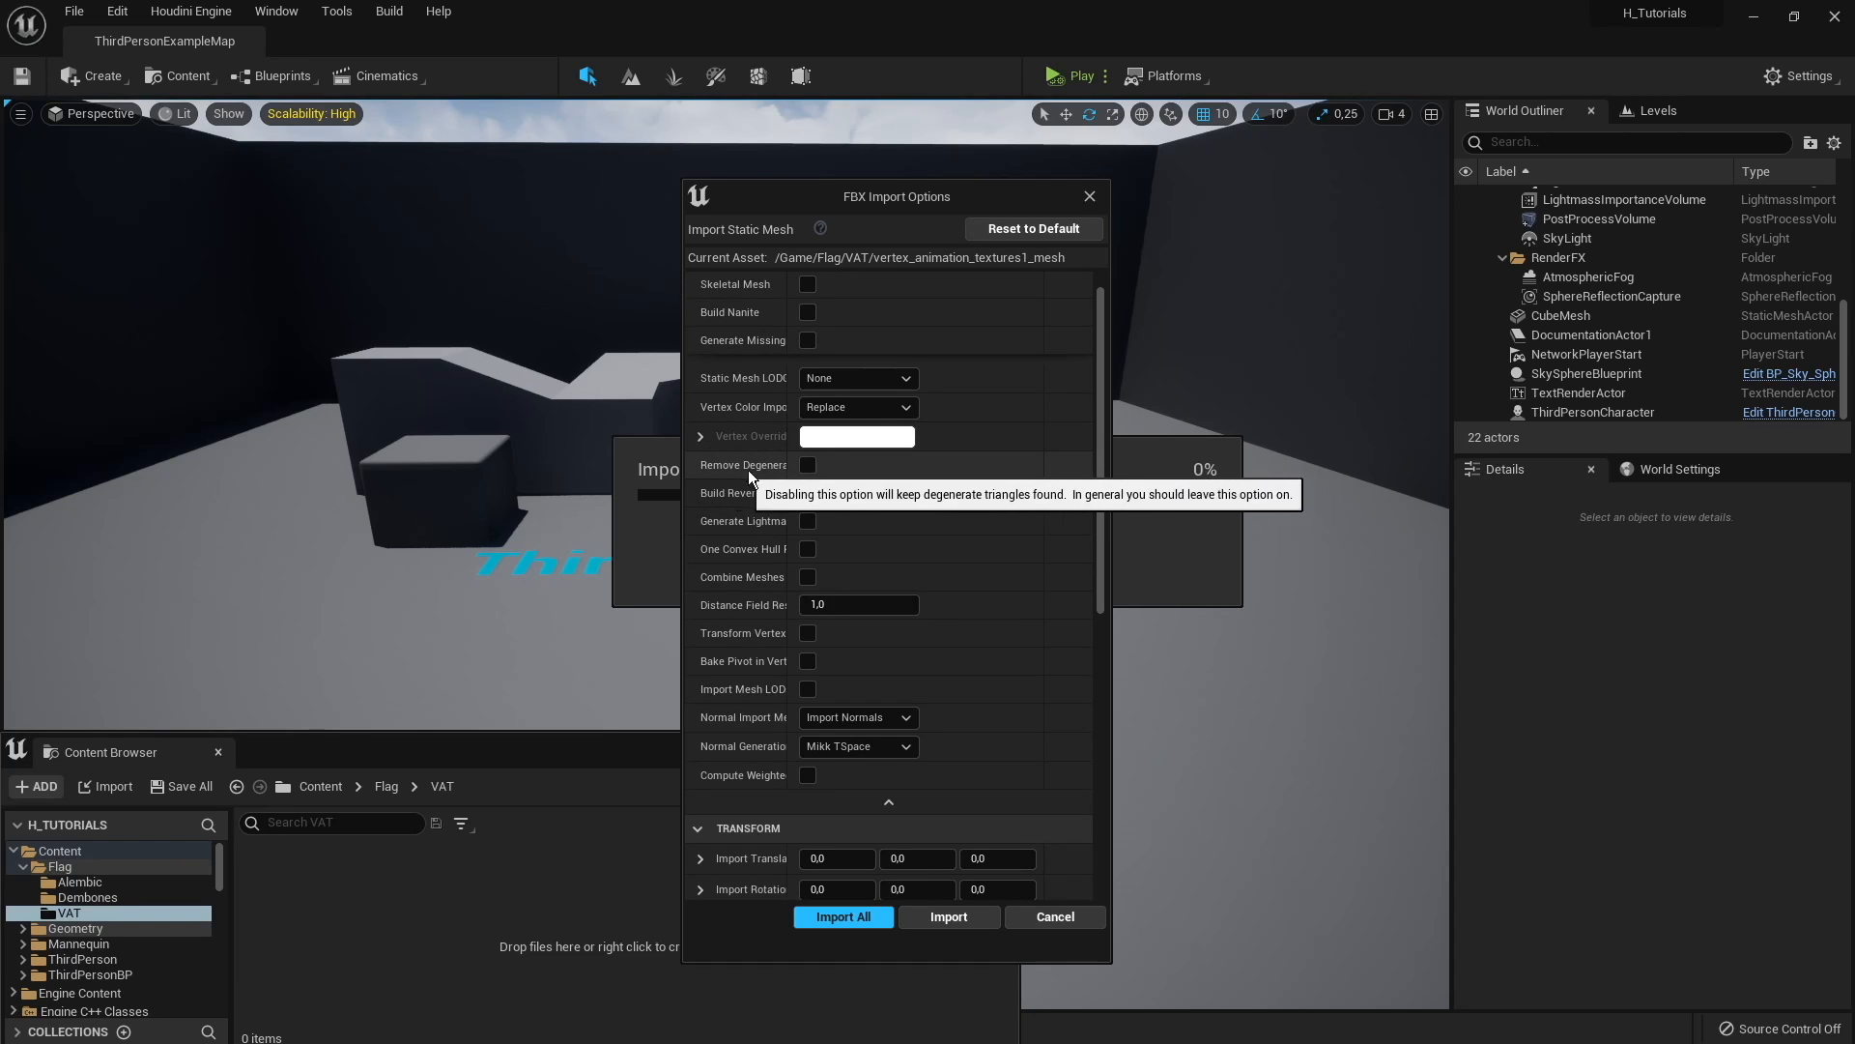
pyautogui.click(806, 466)
pyautogui.click(804, 493)
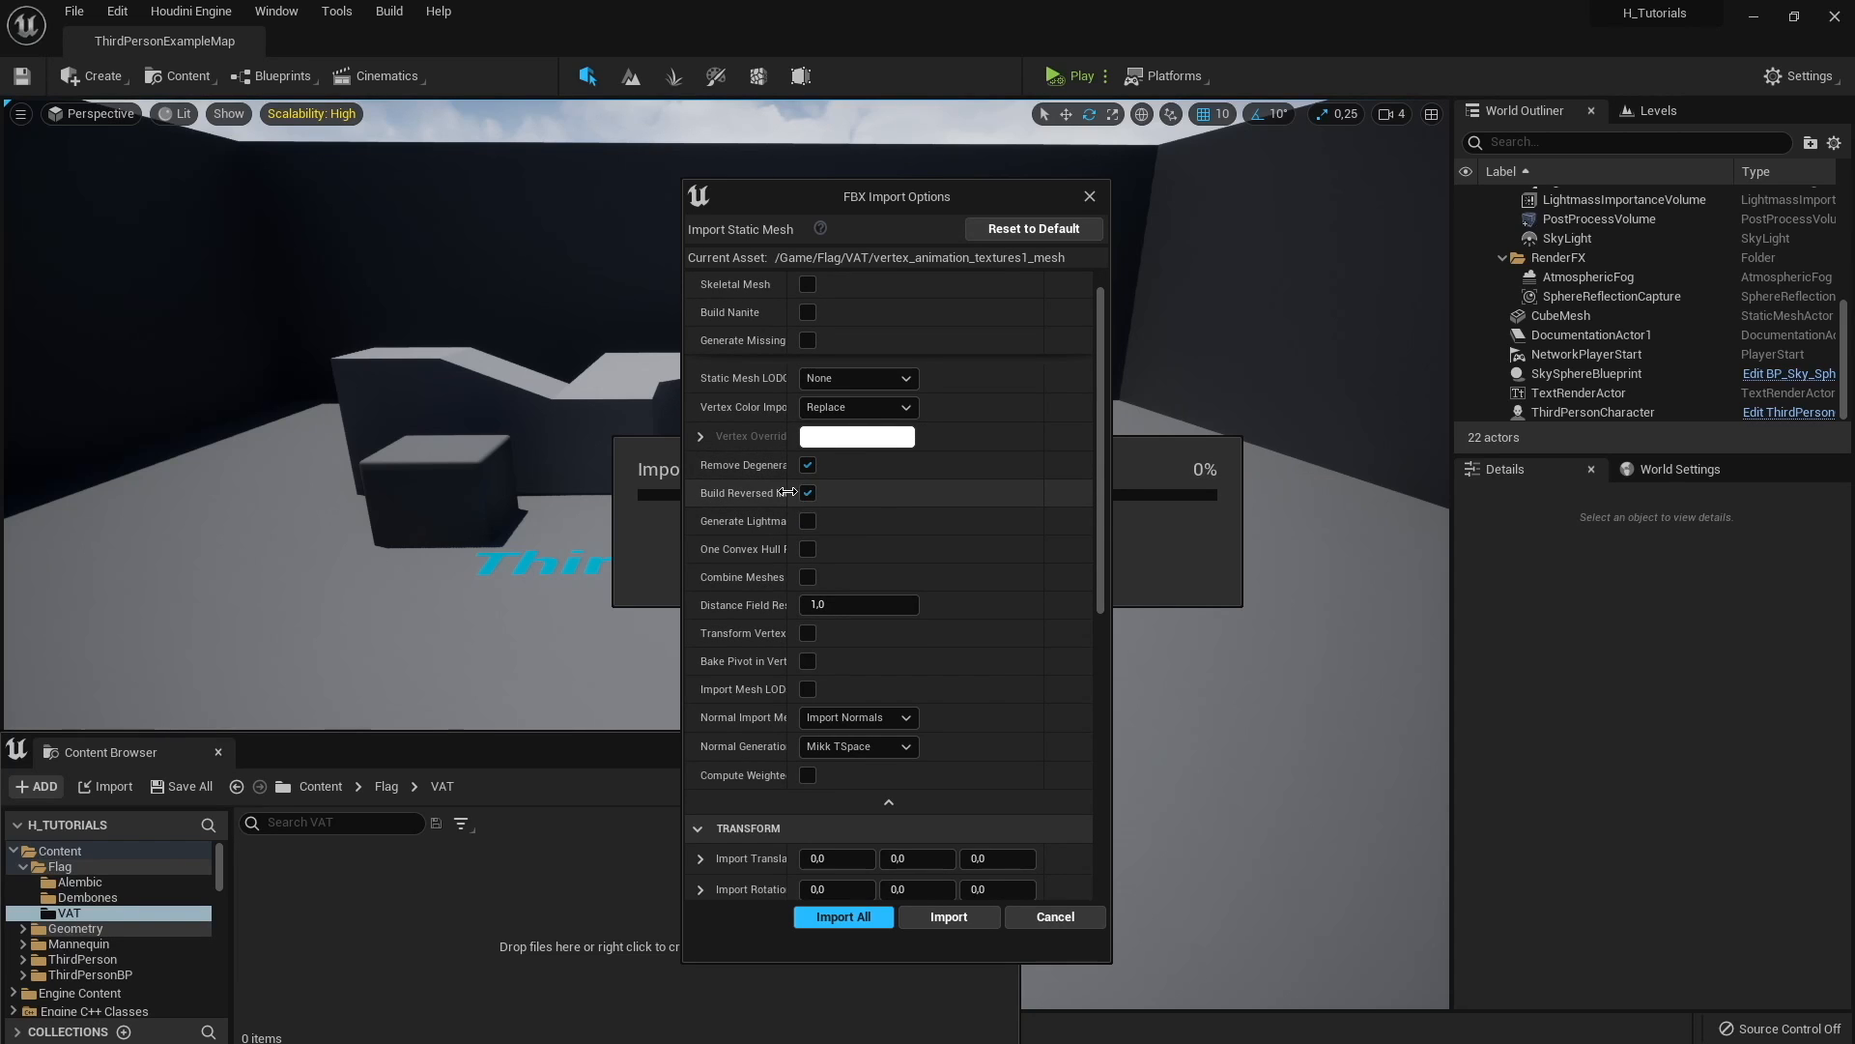
pyautogui.moveTo(793, 495); pyautogui.dragTo(837, 487)
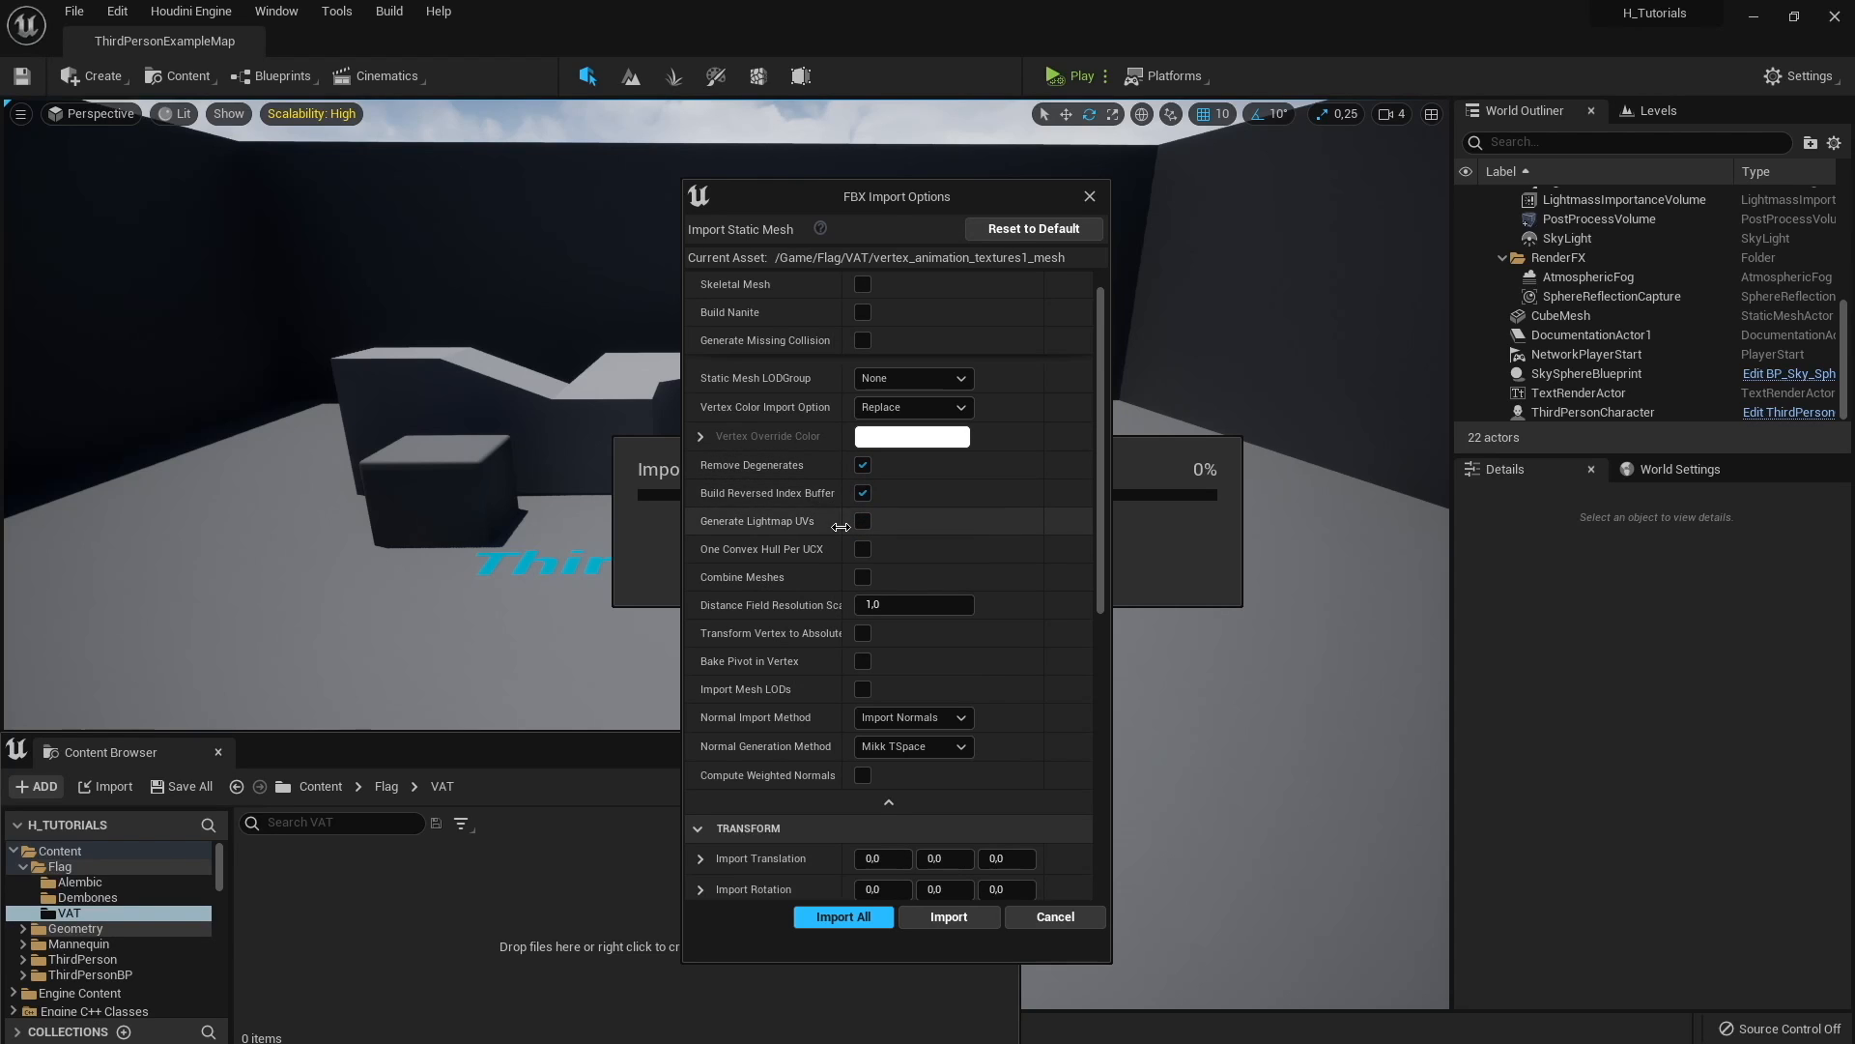
pyautogui.click(862, 633)
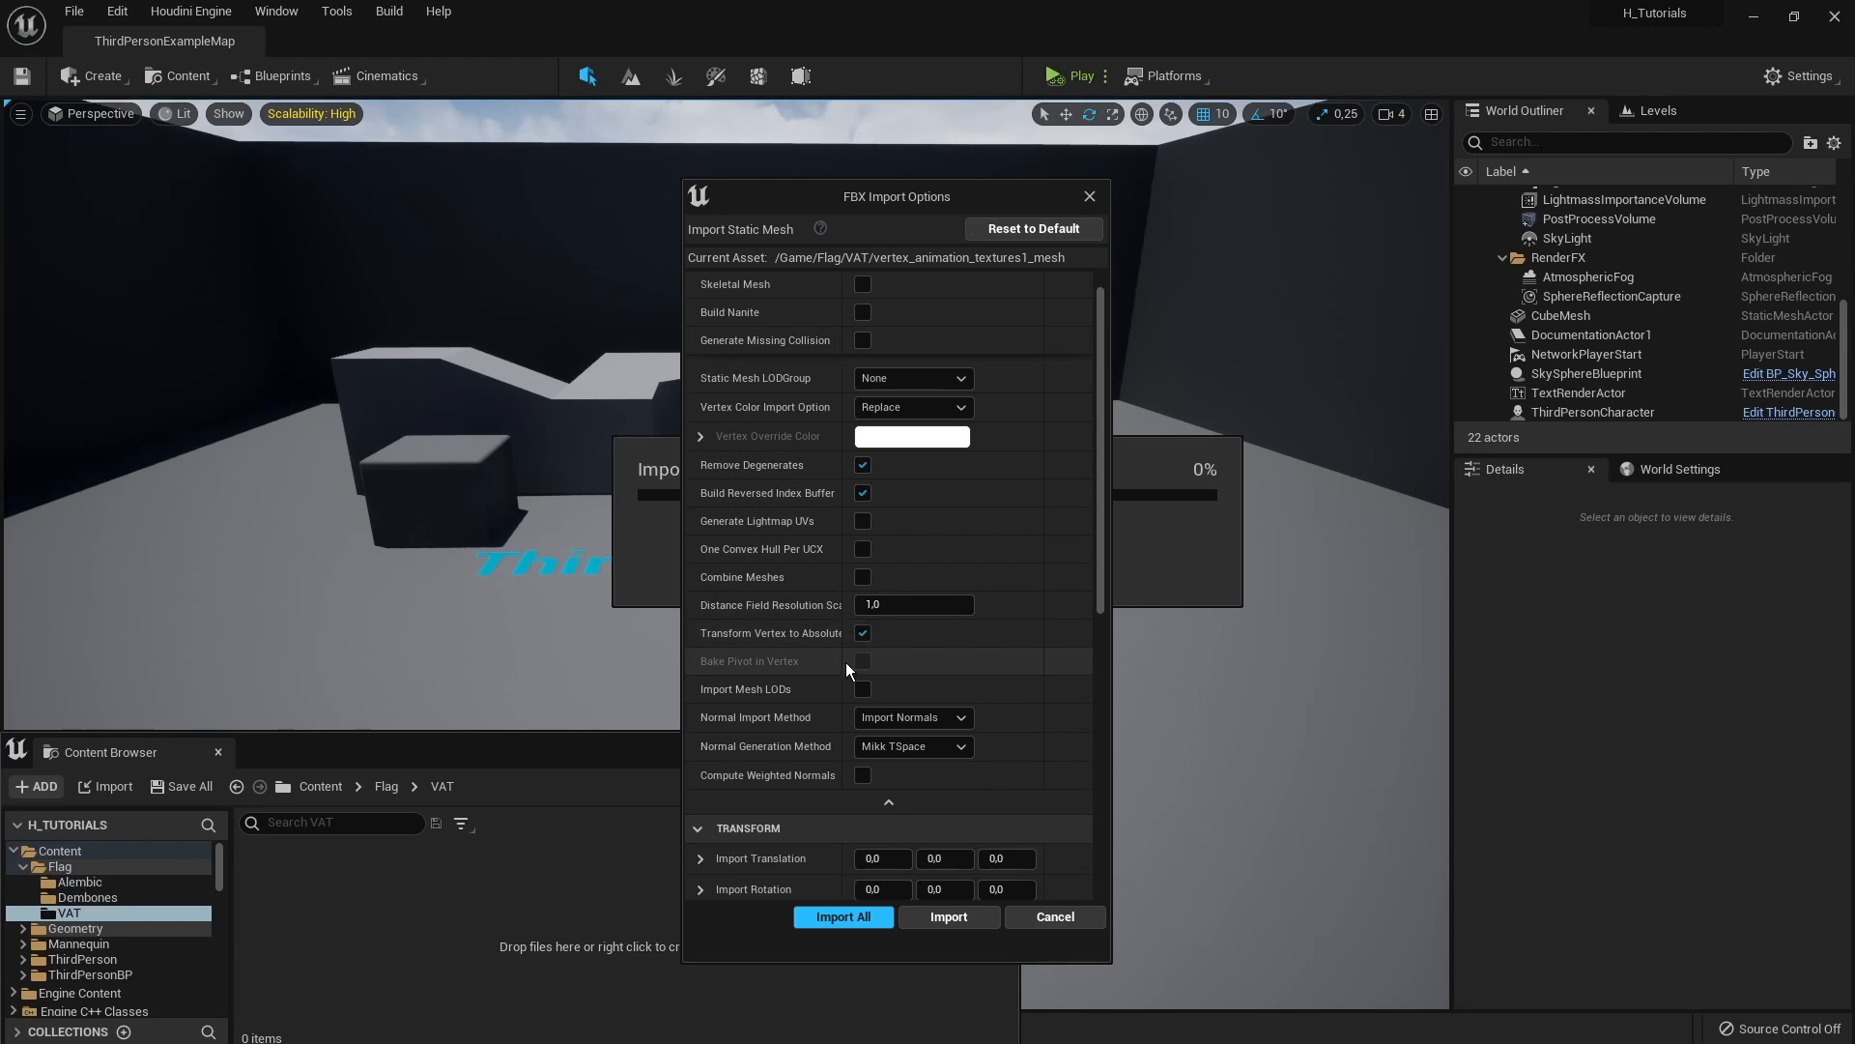
# Step: Set the Normal Import Method to Import Normals and Tangents and review the remaining import options
pyautogui.click(862, 716)
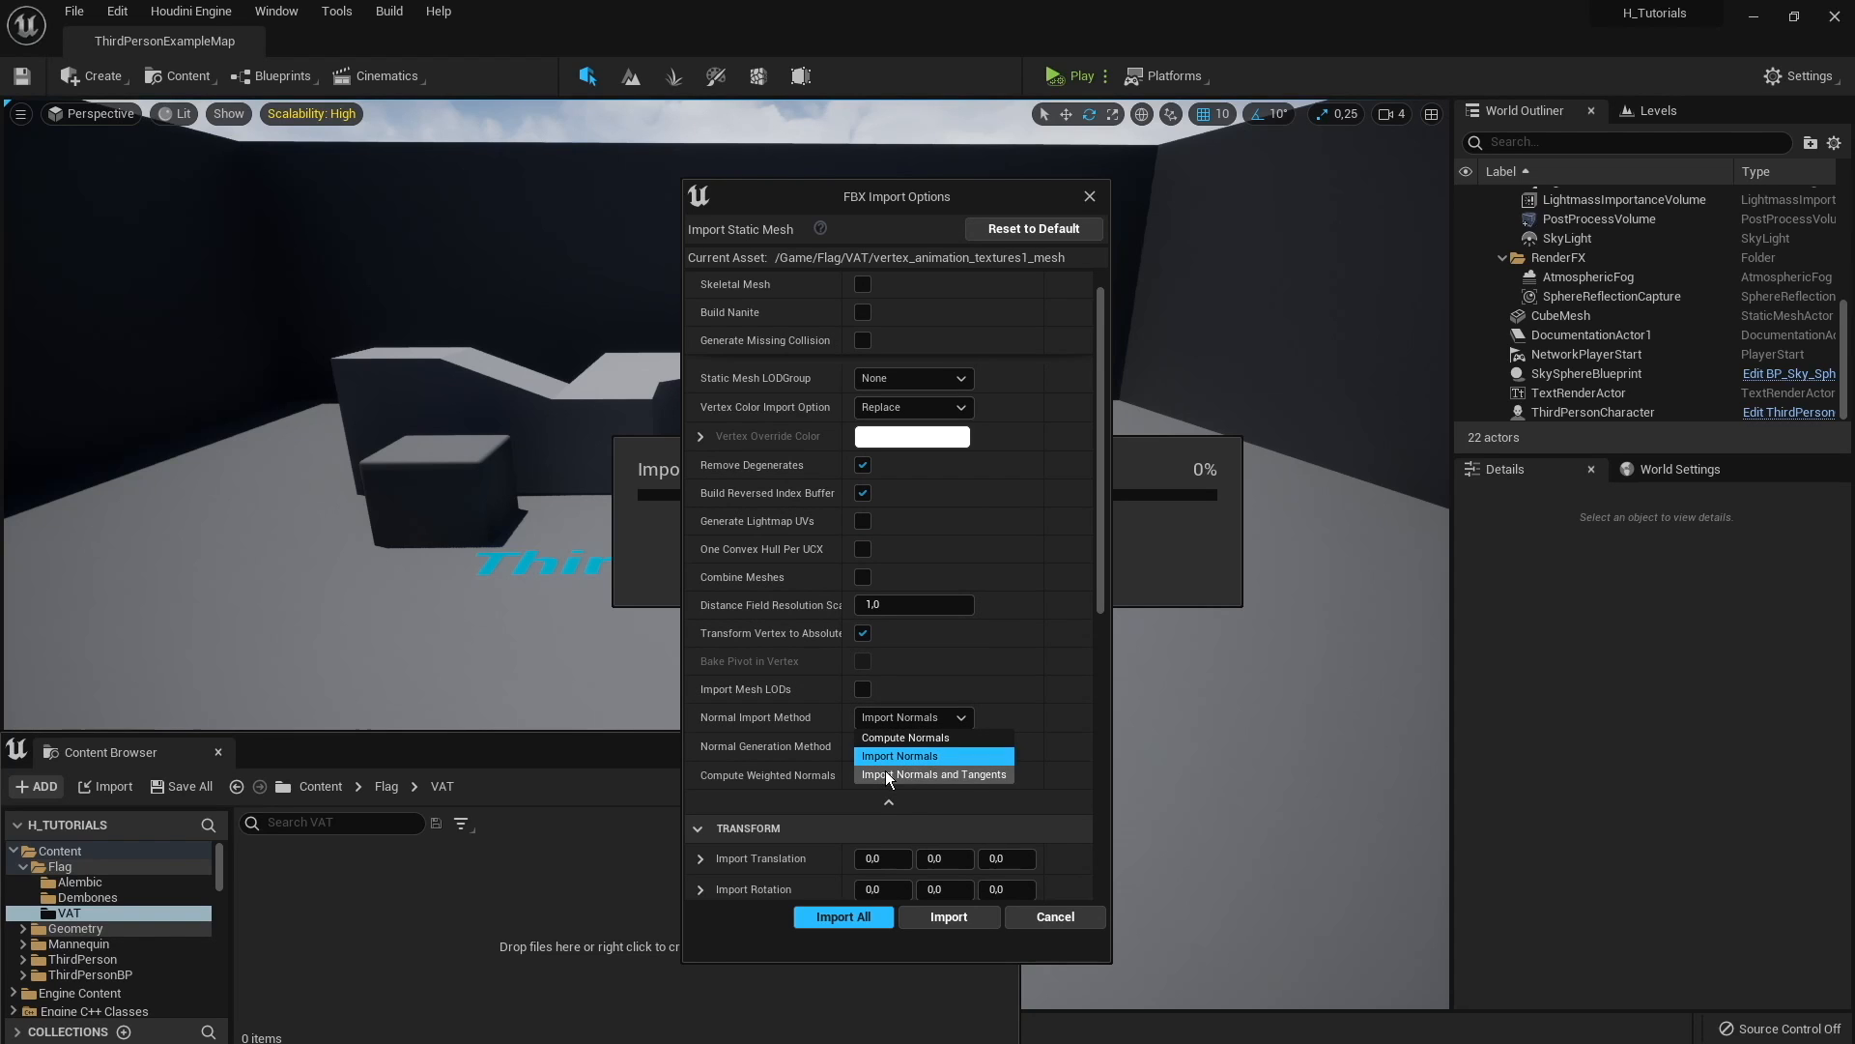
pyautogui.click(961, 774)
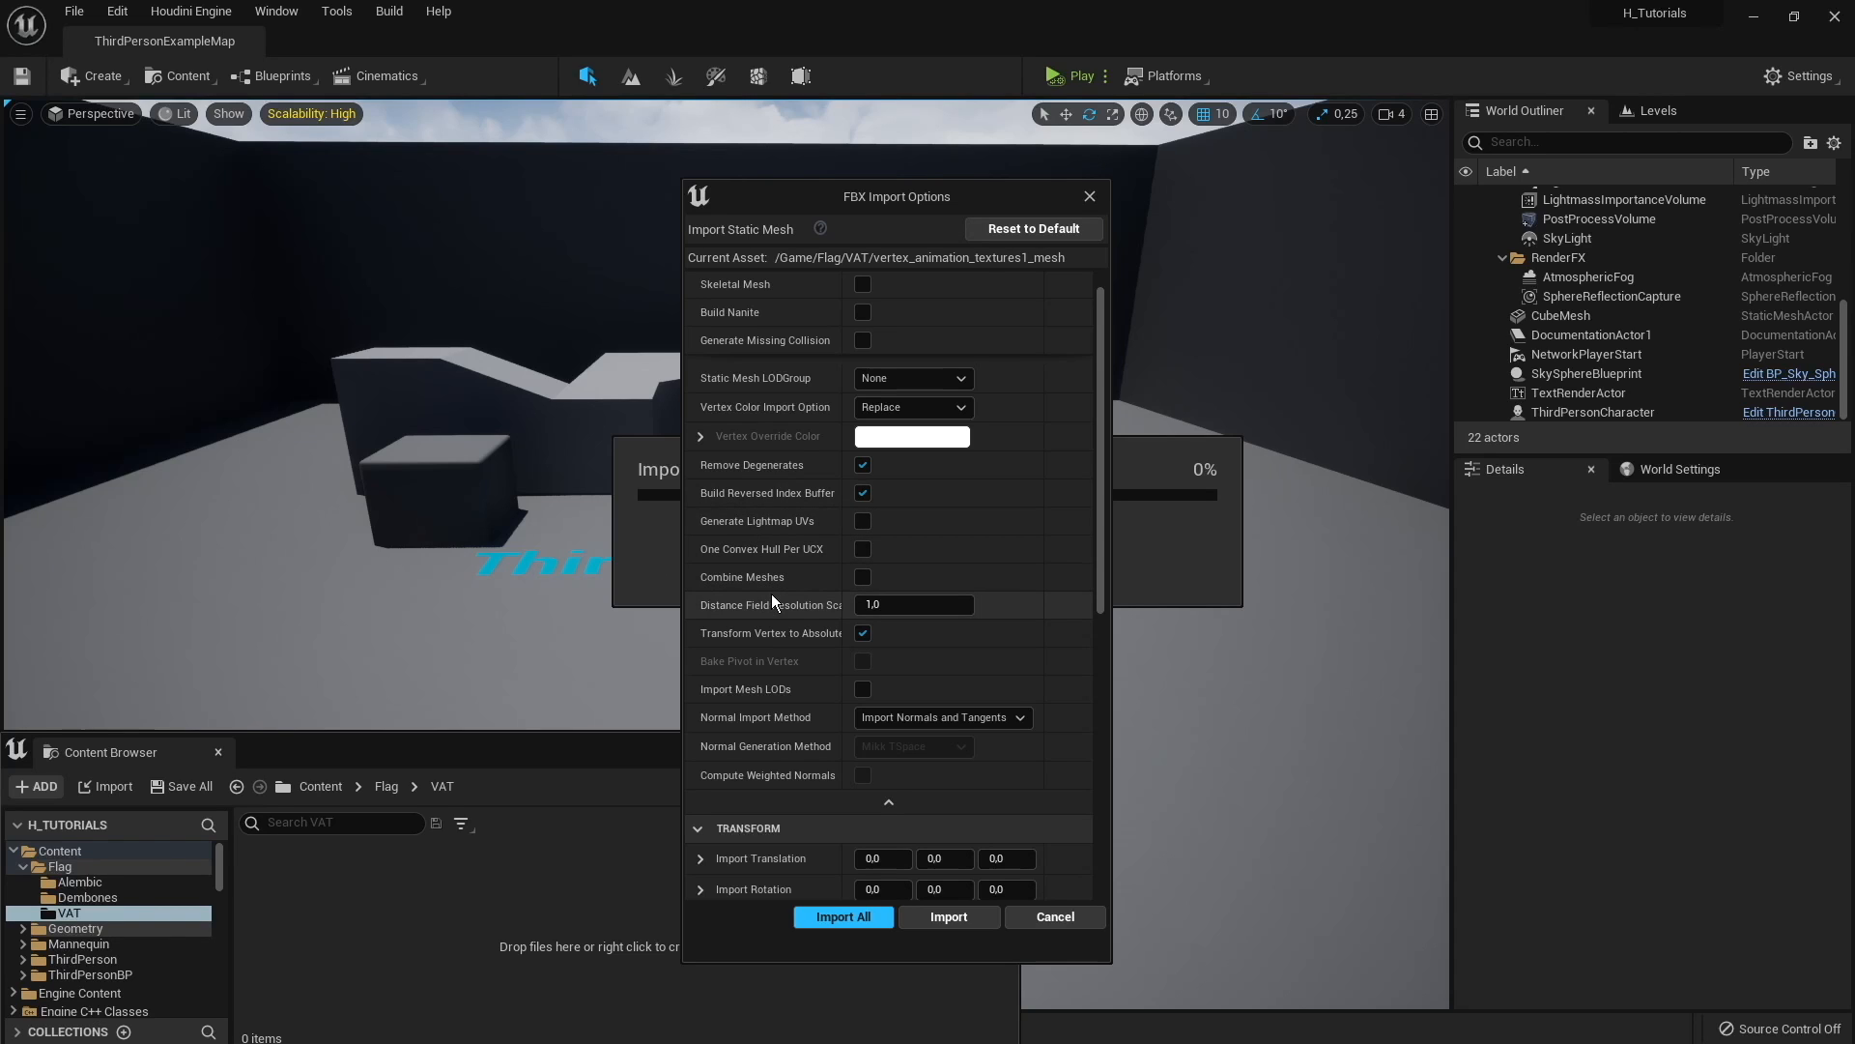
pyautogui.scroll(-8, 772, 599)
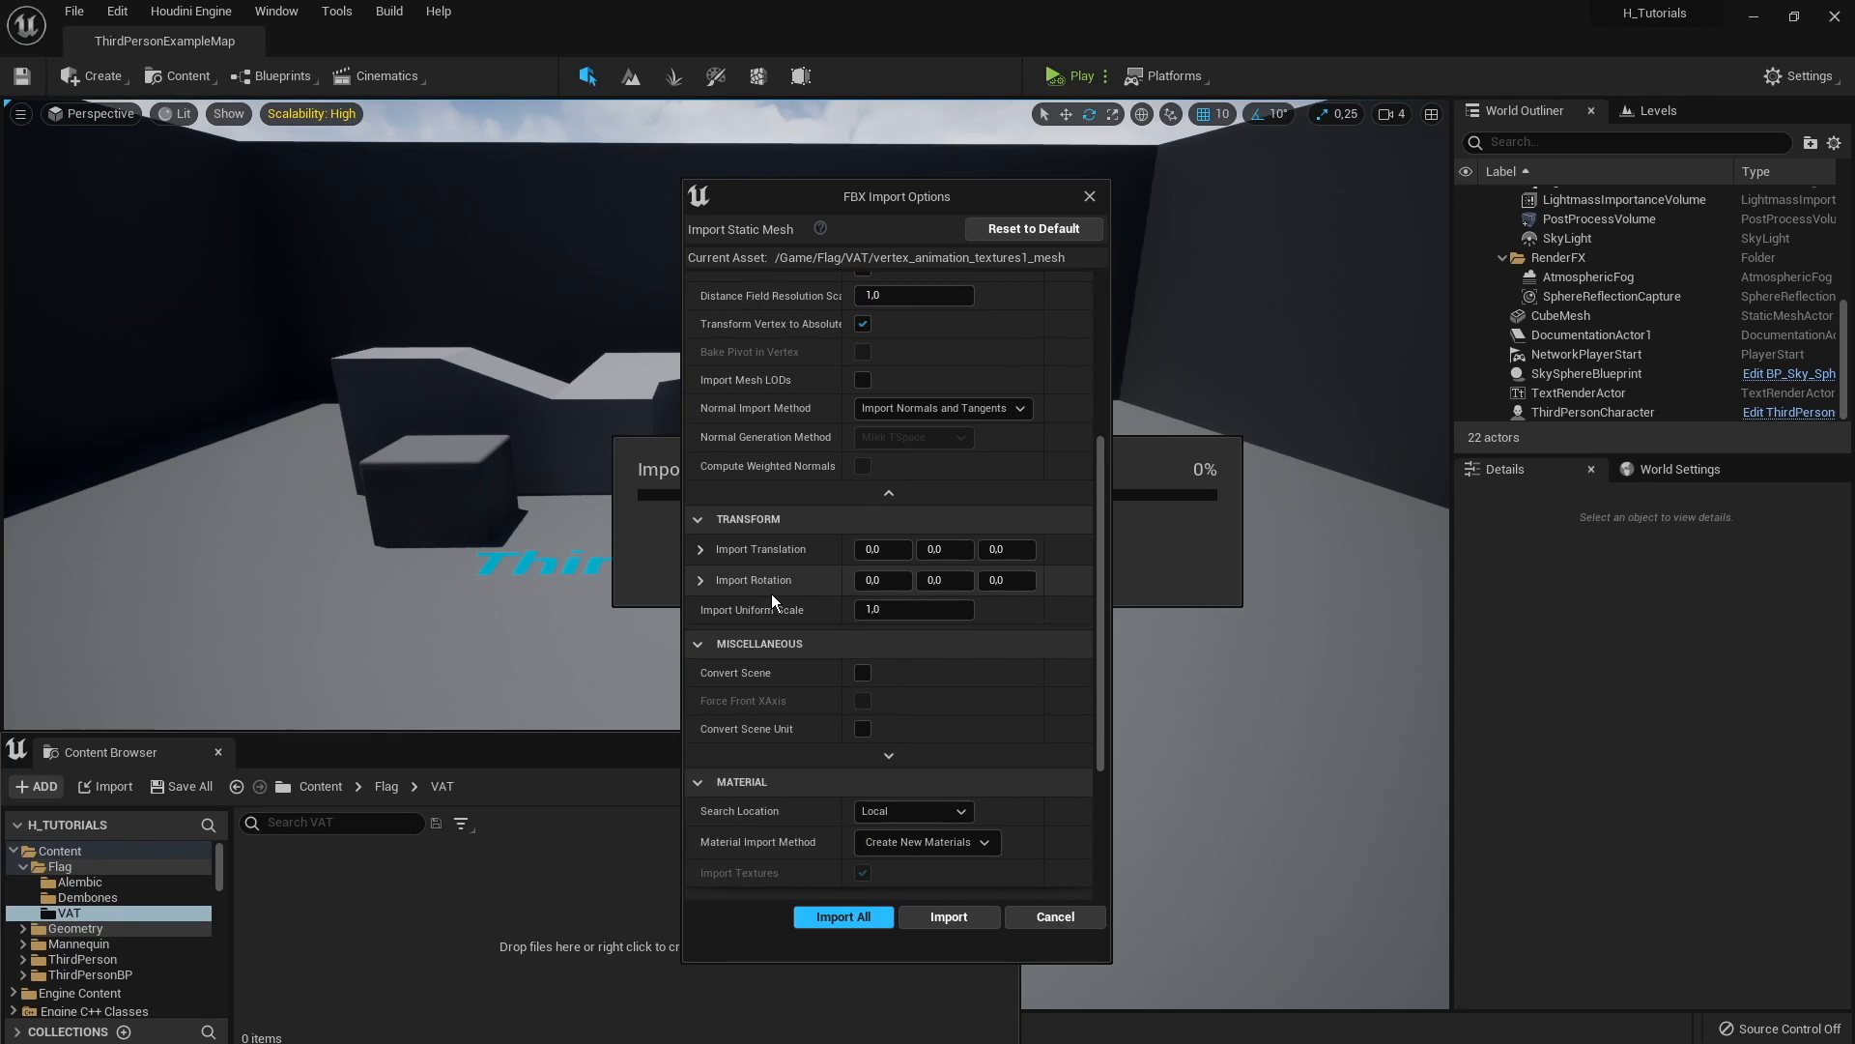
# Step: Enable Convert Scene in the mesh import's miscellaneous settings
pyautogui.scroll(-2, 771, 593)
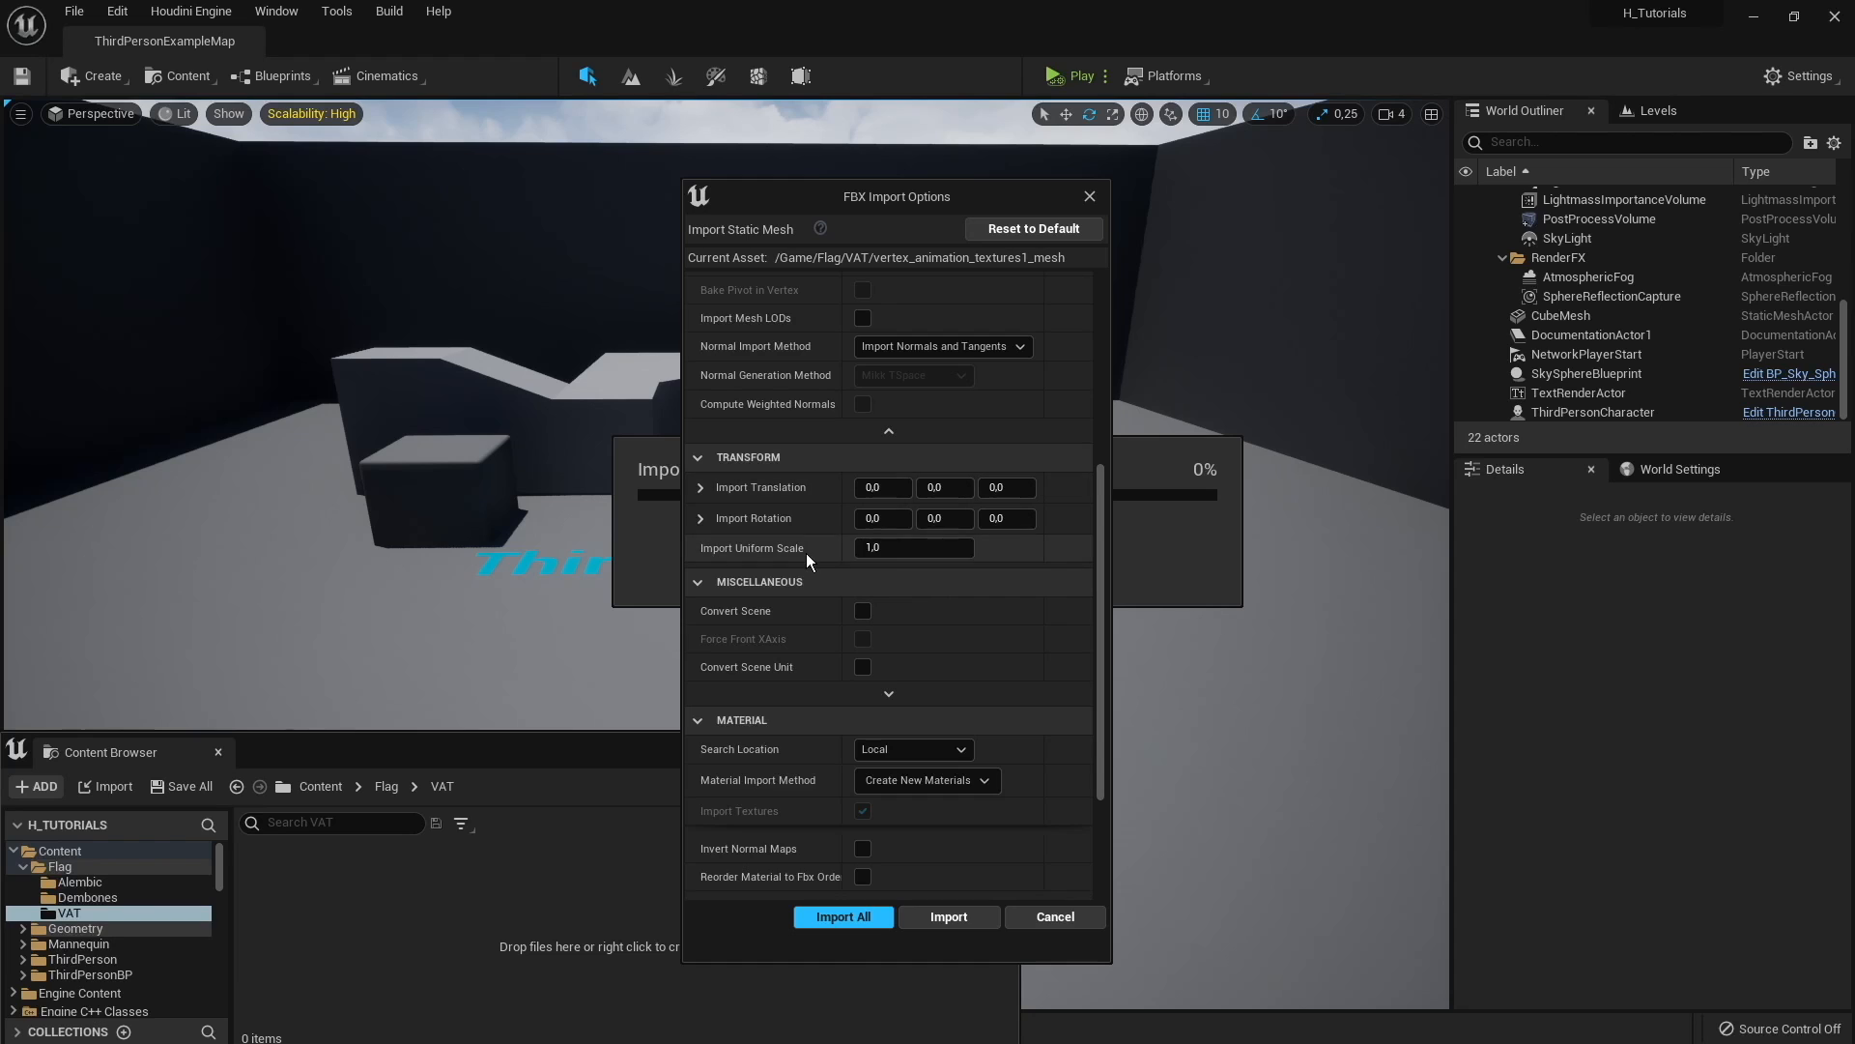
pyautogui.scroll(-2, 806, 553)
pyautogui.click(862, 549)
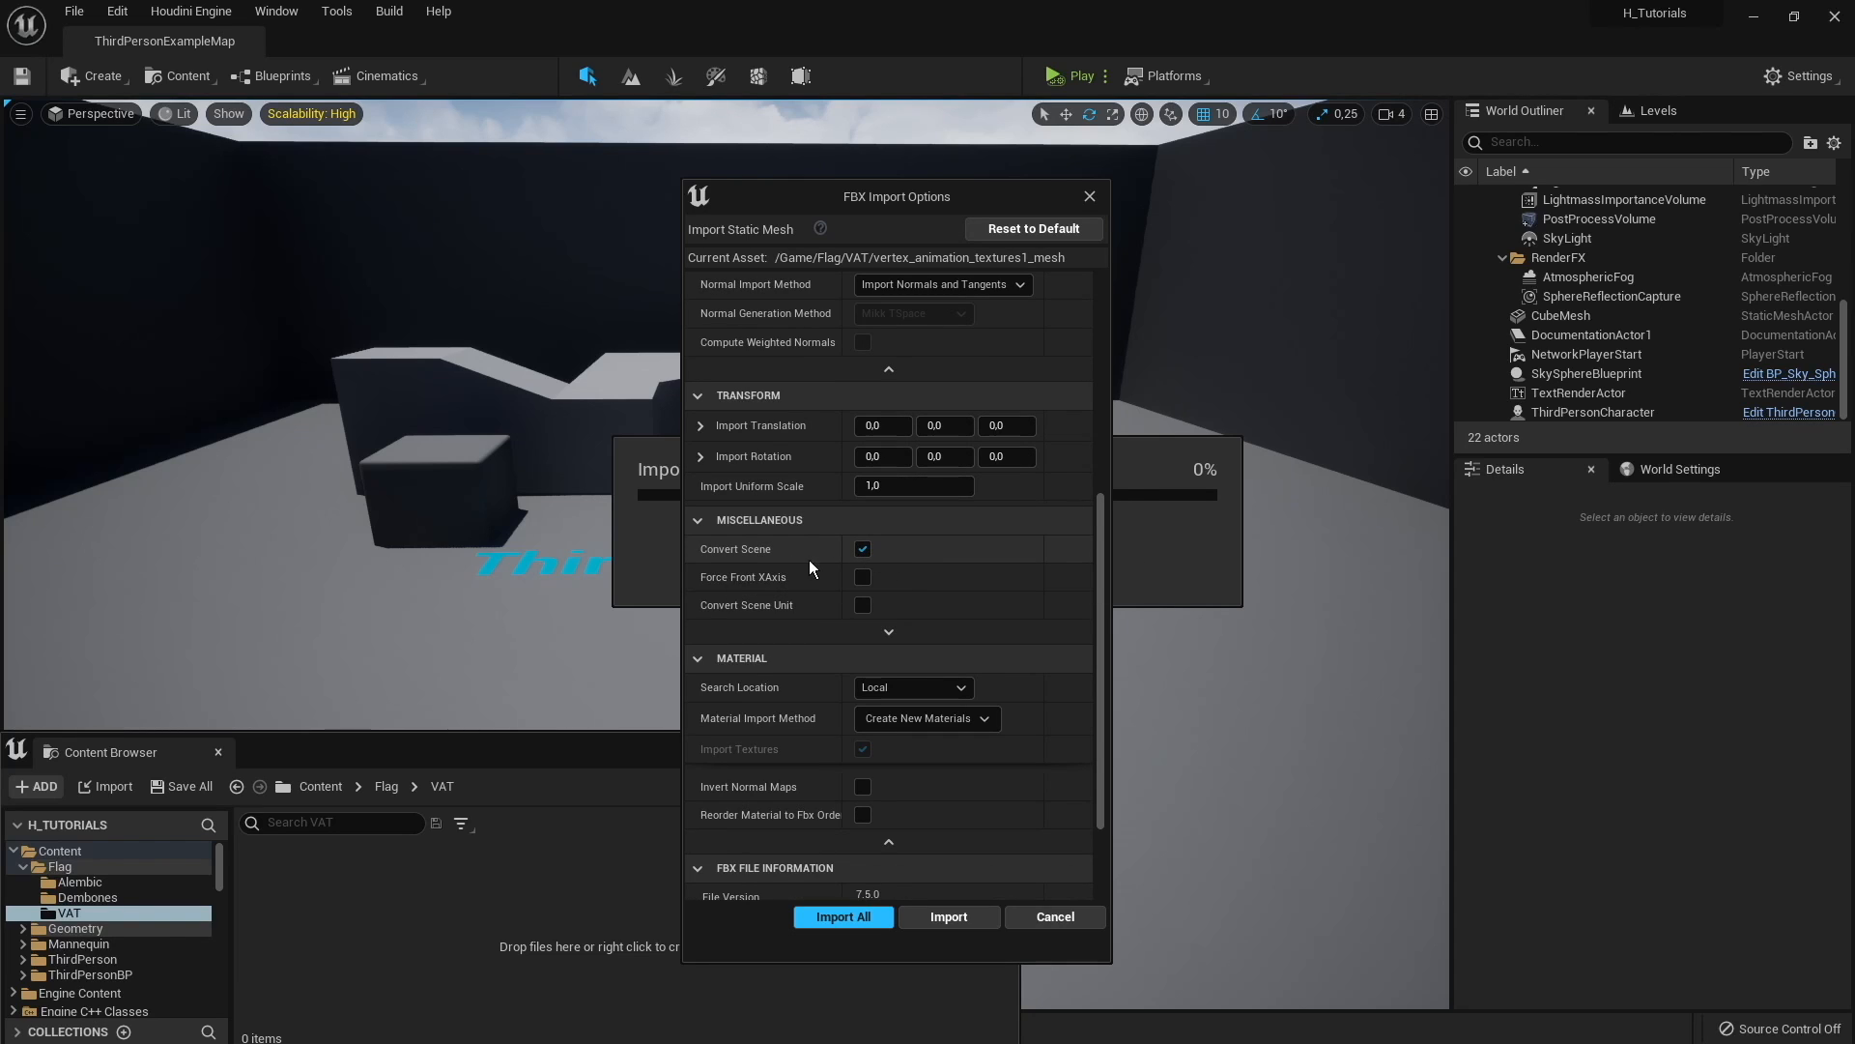
# Step: Set the Material Import Method to Do Not Create Material, disable Import Textures and enable the Reorder Material to Fbx Order option
pyautogui.scroll(-4, 800, 605)
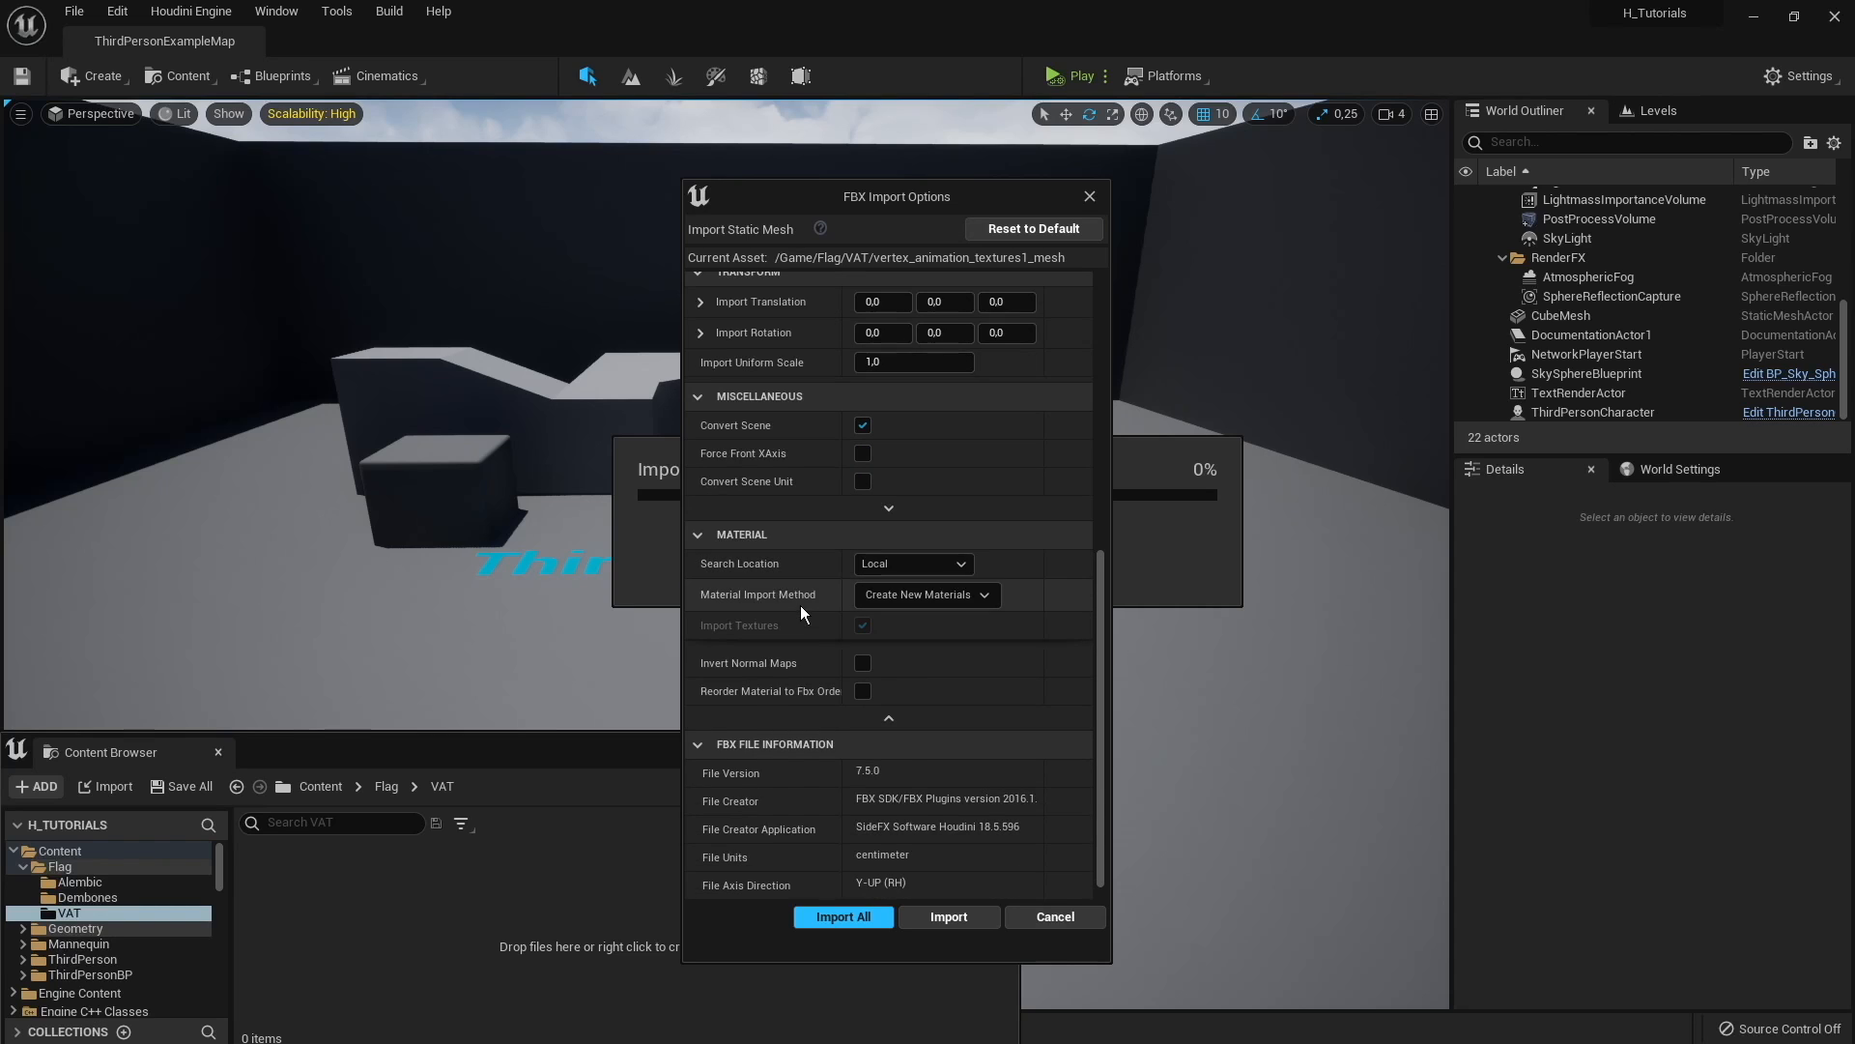
pyautogui.click(906, 595)
pyautogui.click(912, 653)
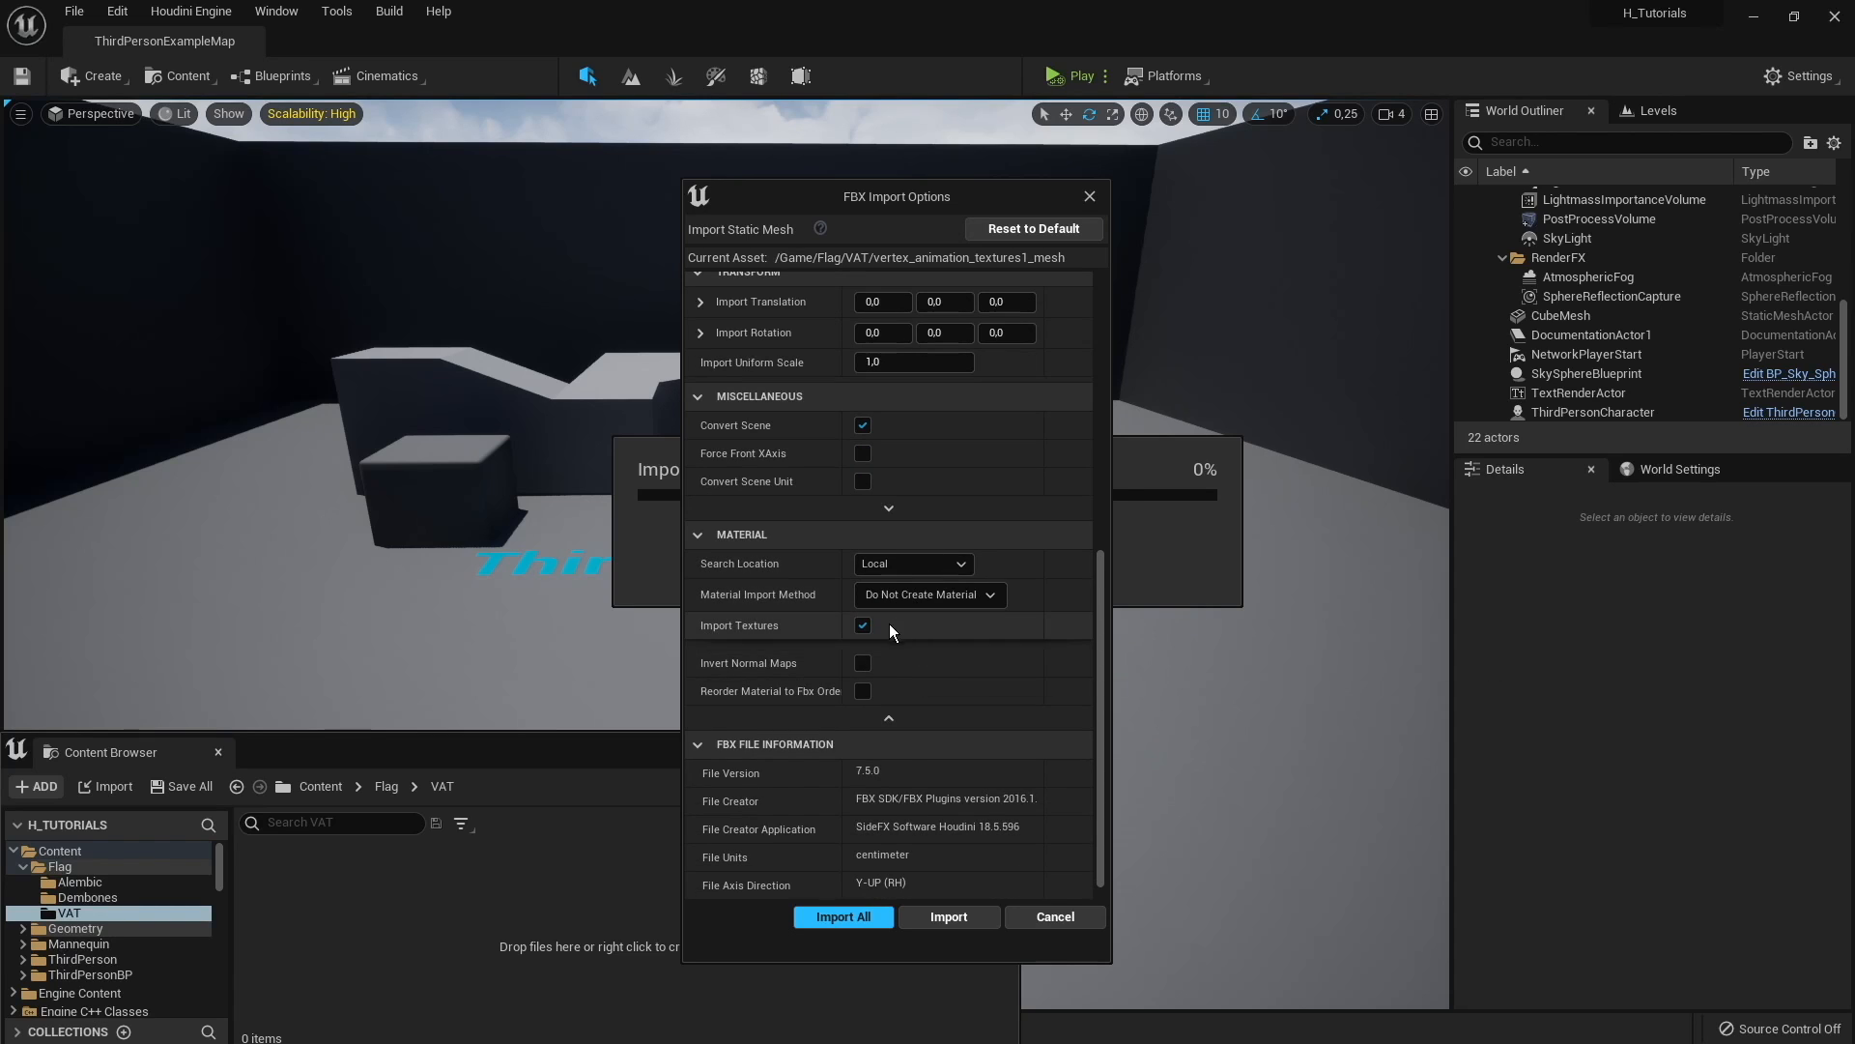
pyautogui.click(863, 626)
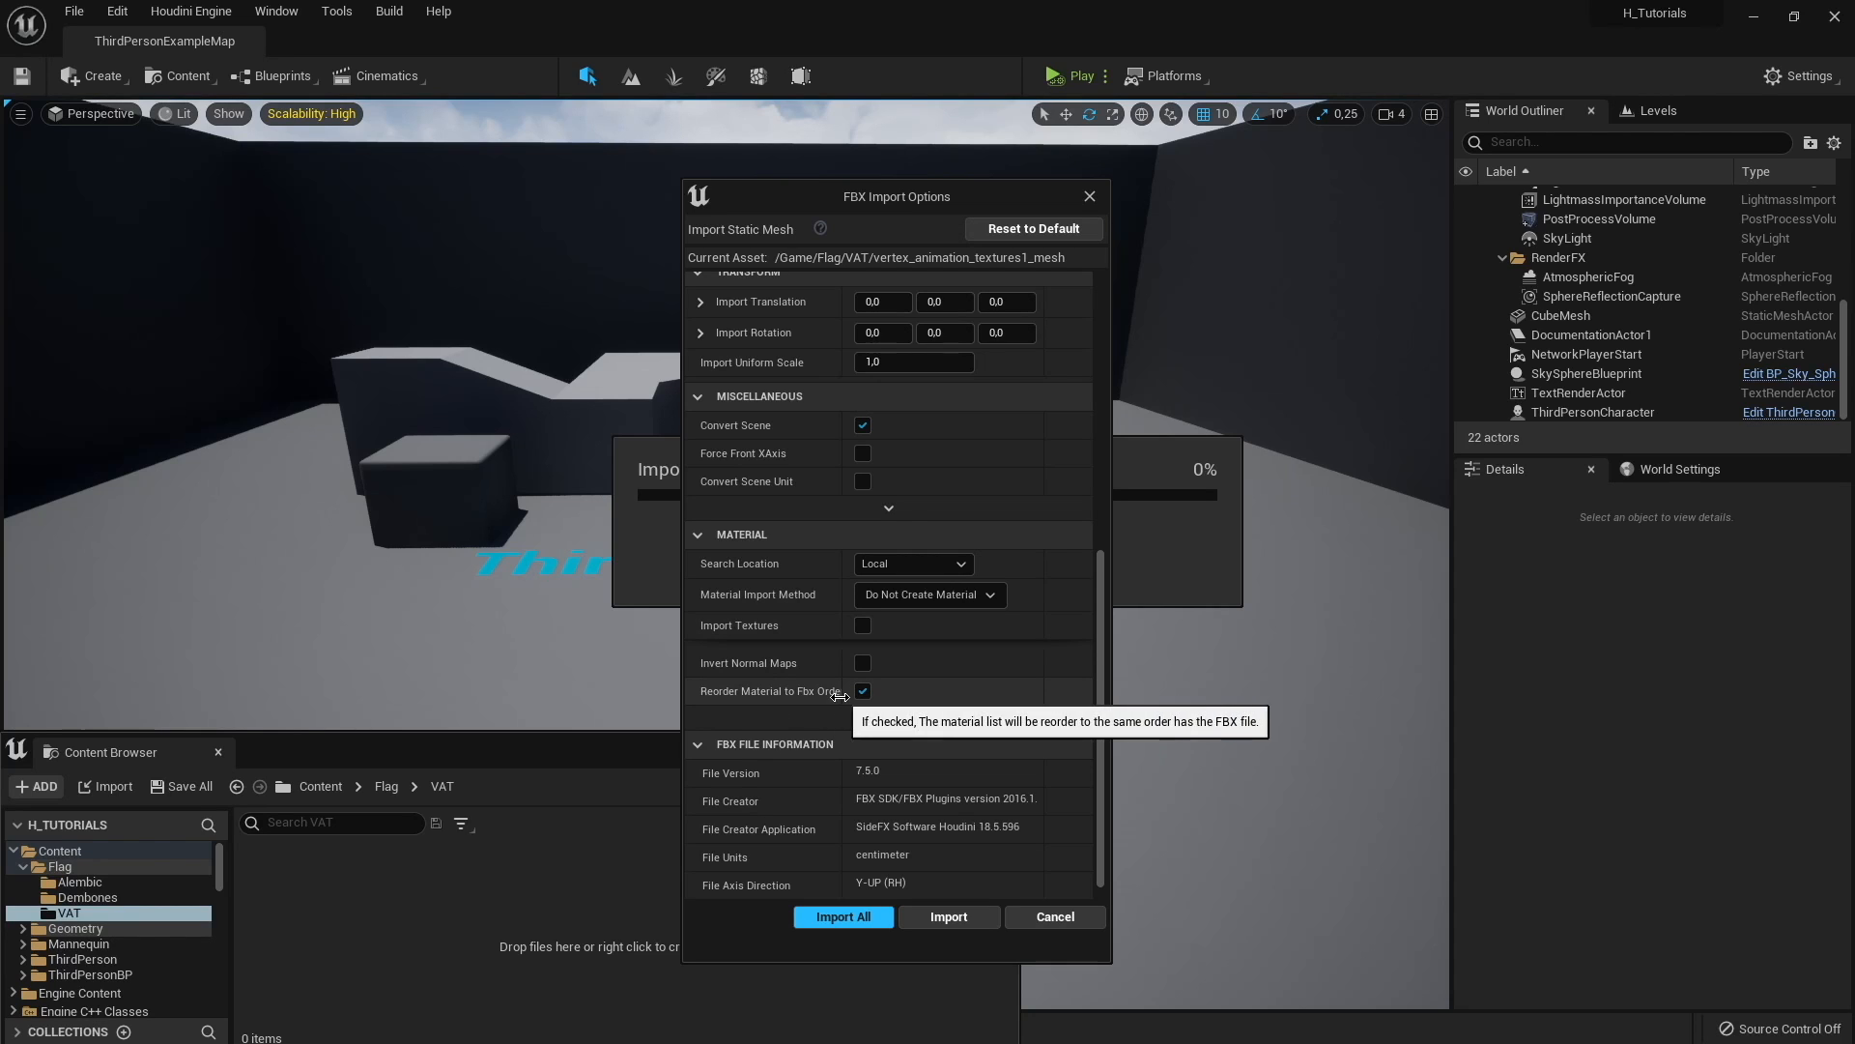
# Step: Recheck the import options and import the vertex_animation_textures1_mesh static mesh into the VAT folder
pyautogui.scroll(10, 887, 685)
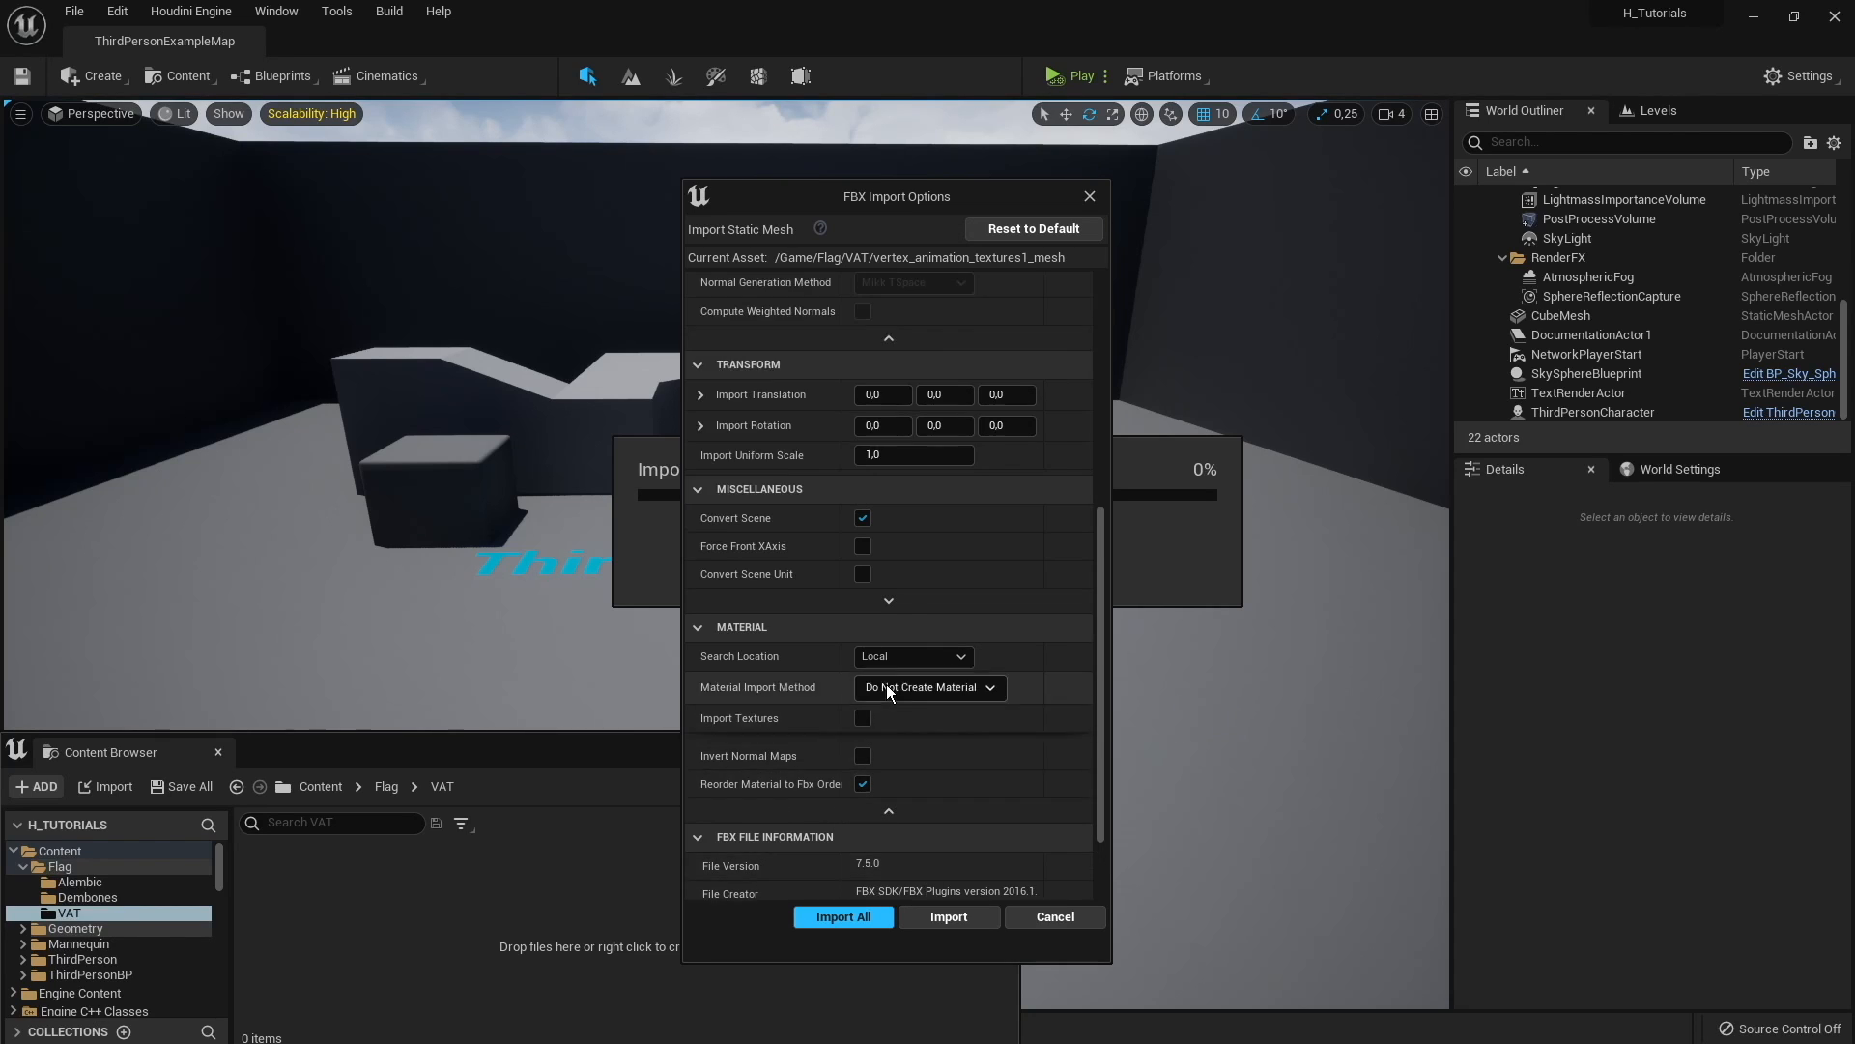
pyautogui.scroll(2, 885, 684)
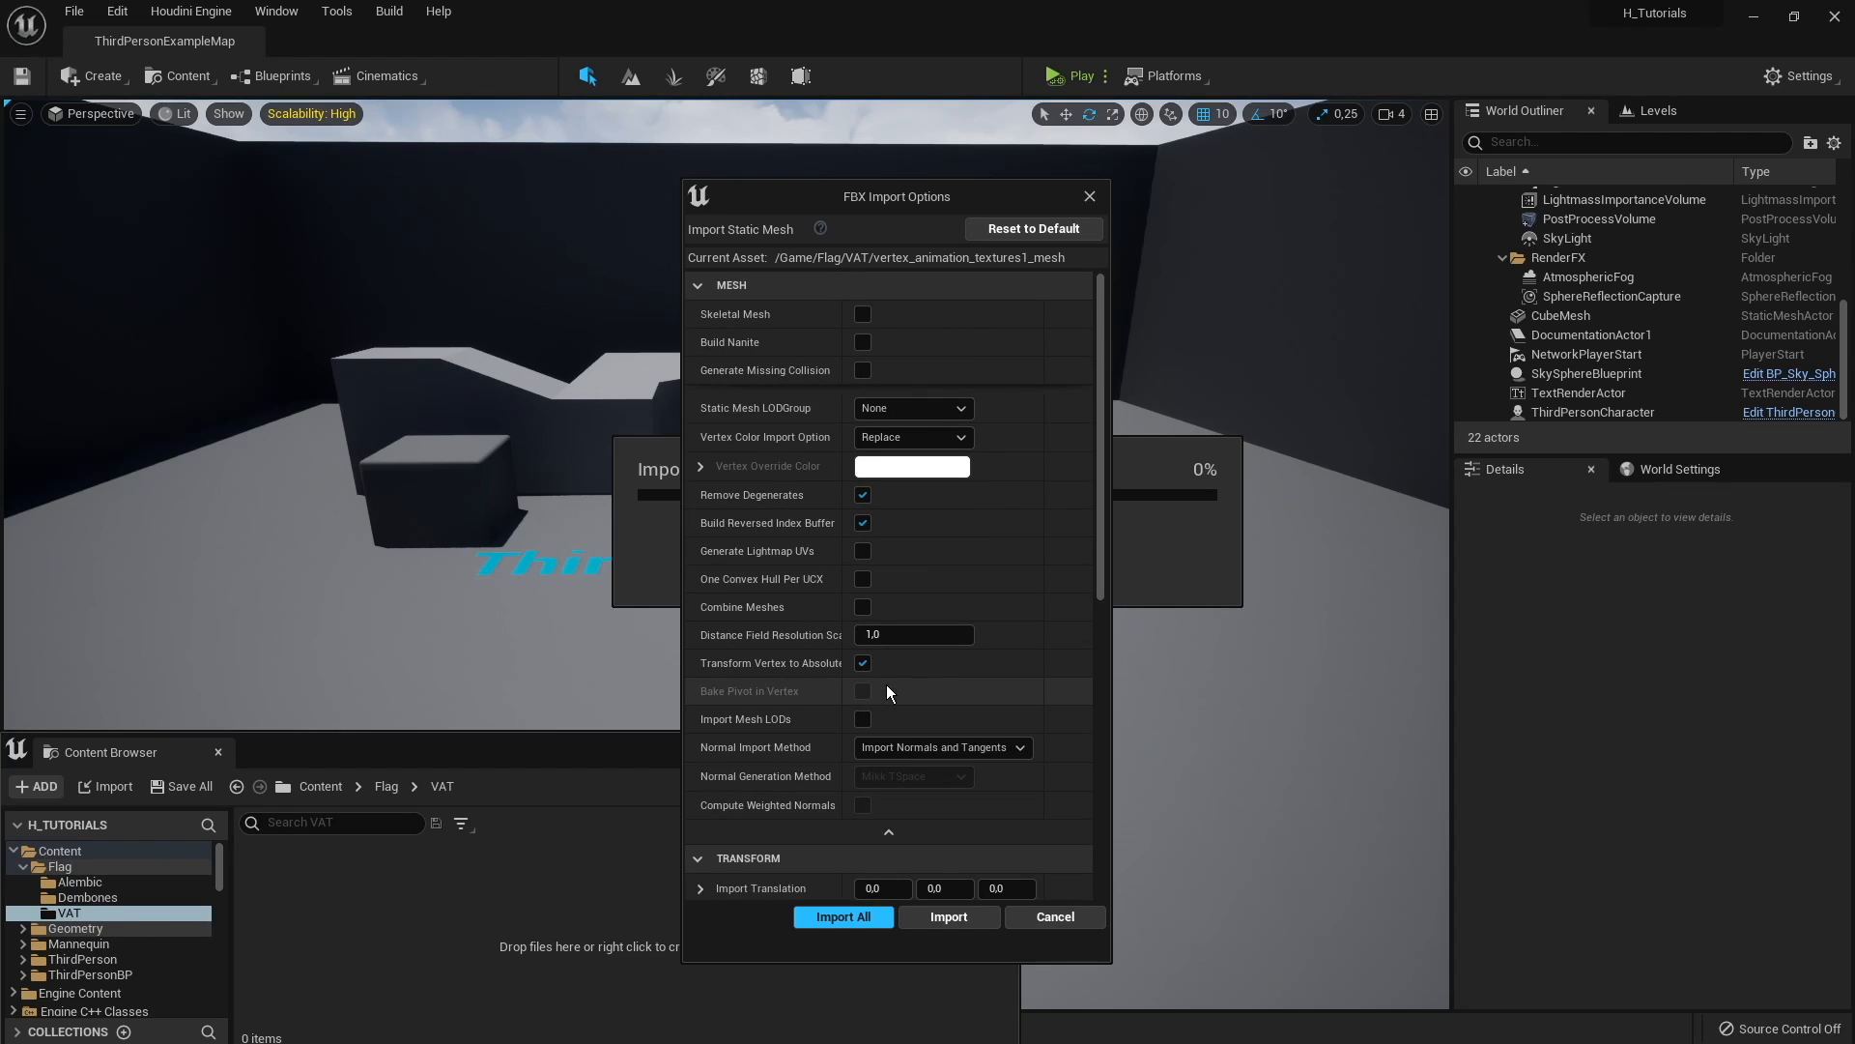
pyautogui.click(936, 914)
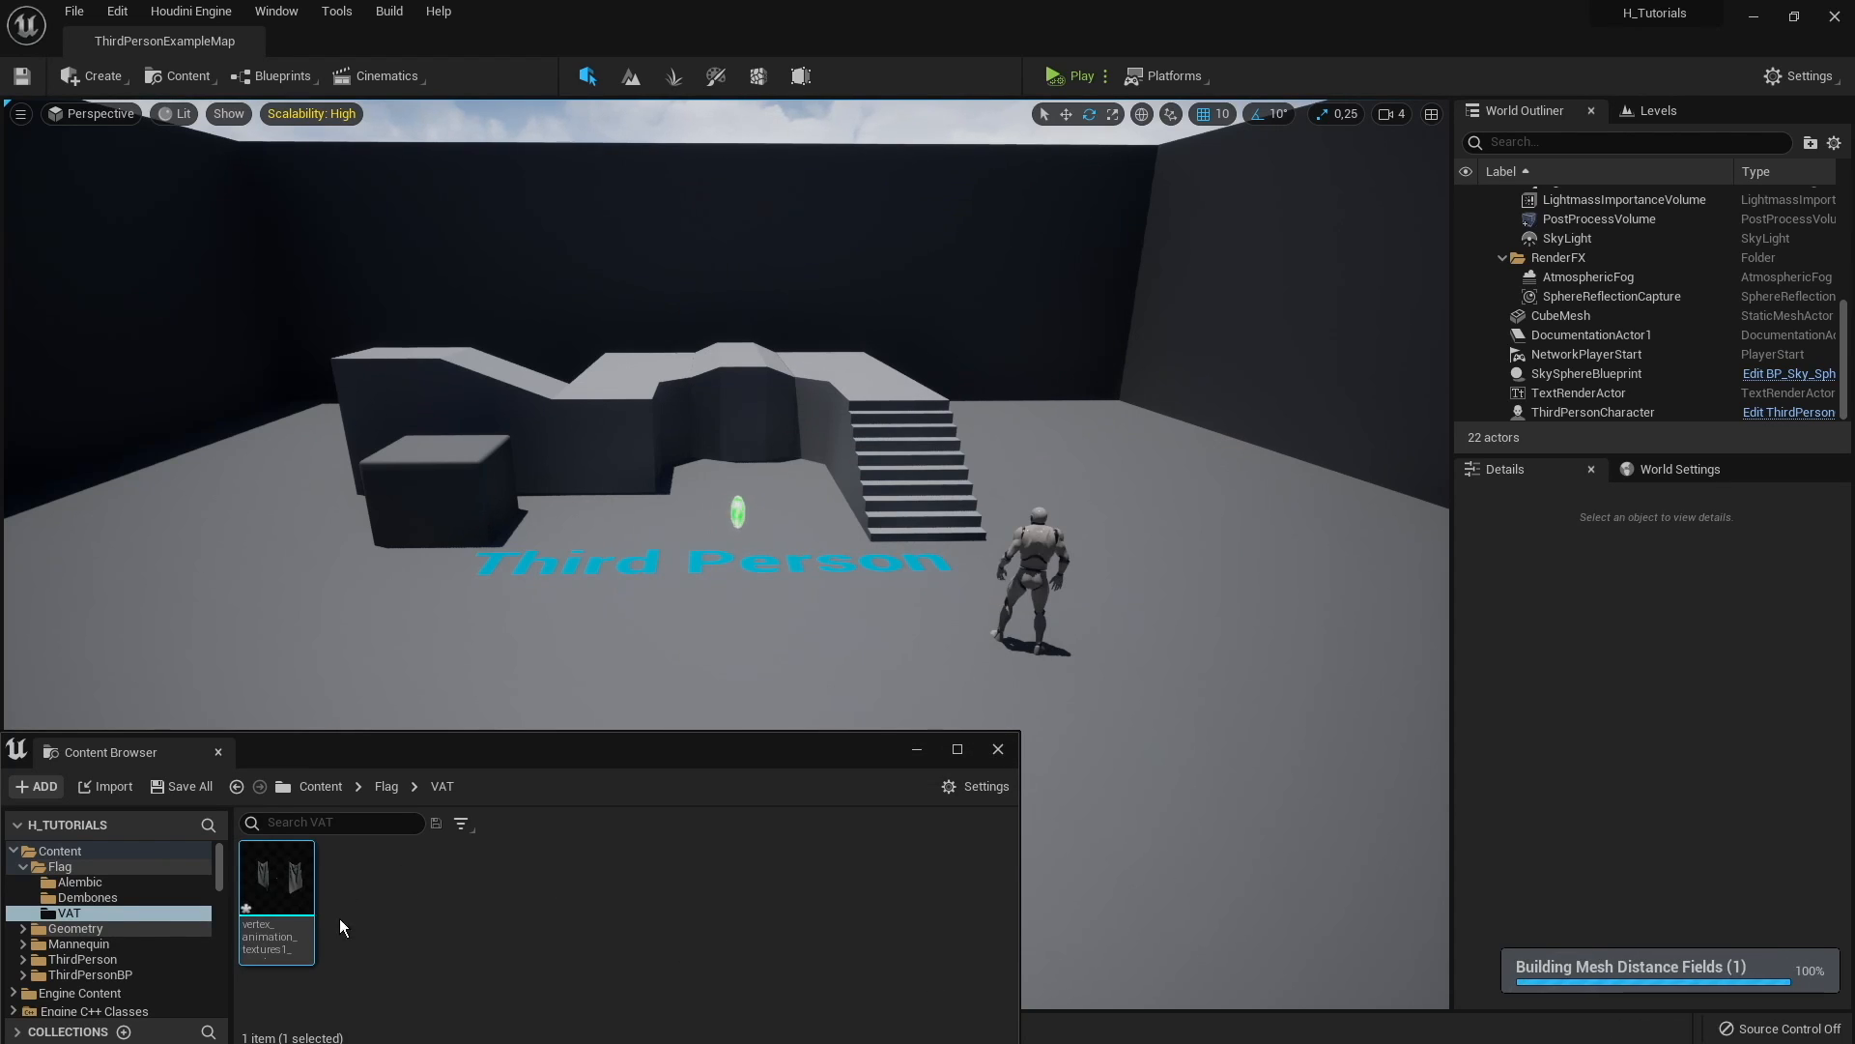
# Step: Place the imported flag mesh in the level near the Third Person floor text and frame it in the viewport
pyautogui.moveTo(277, 879); pyautogui.dragTo(739, 592)
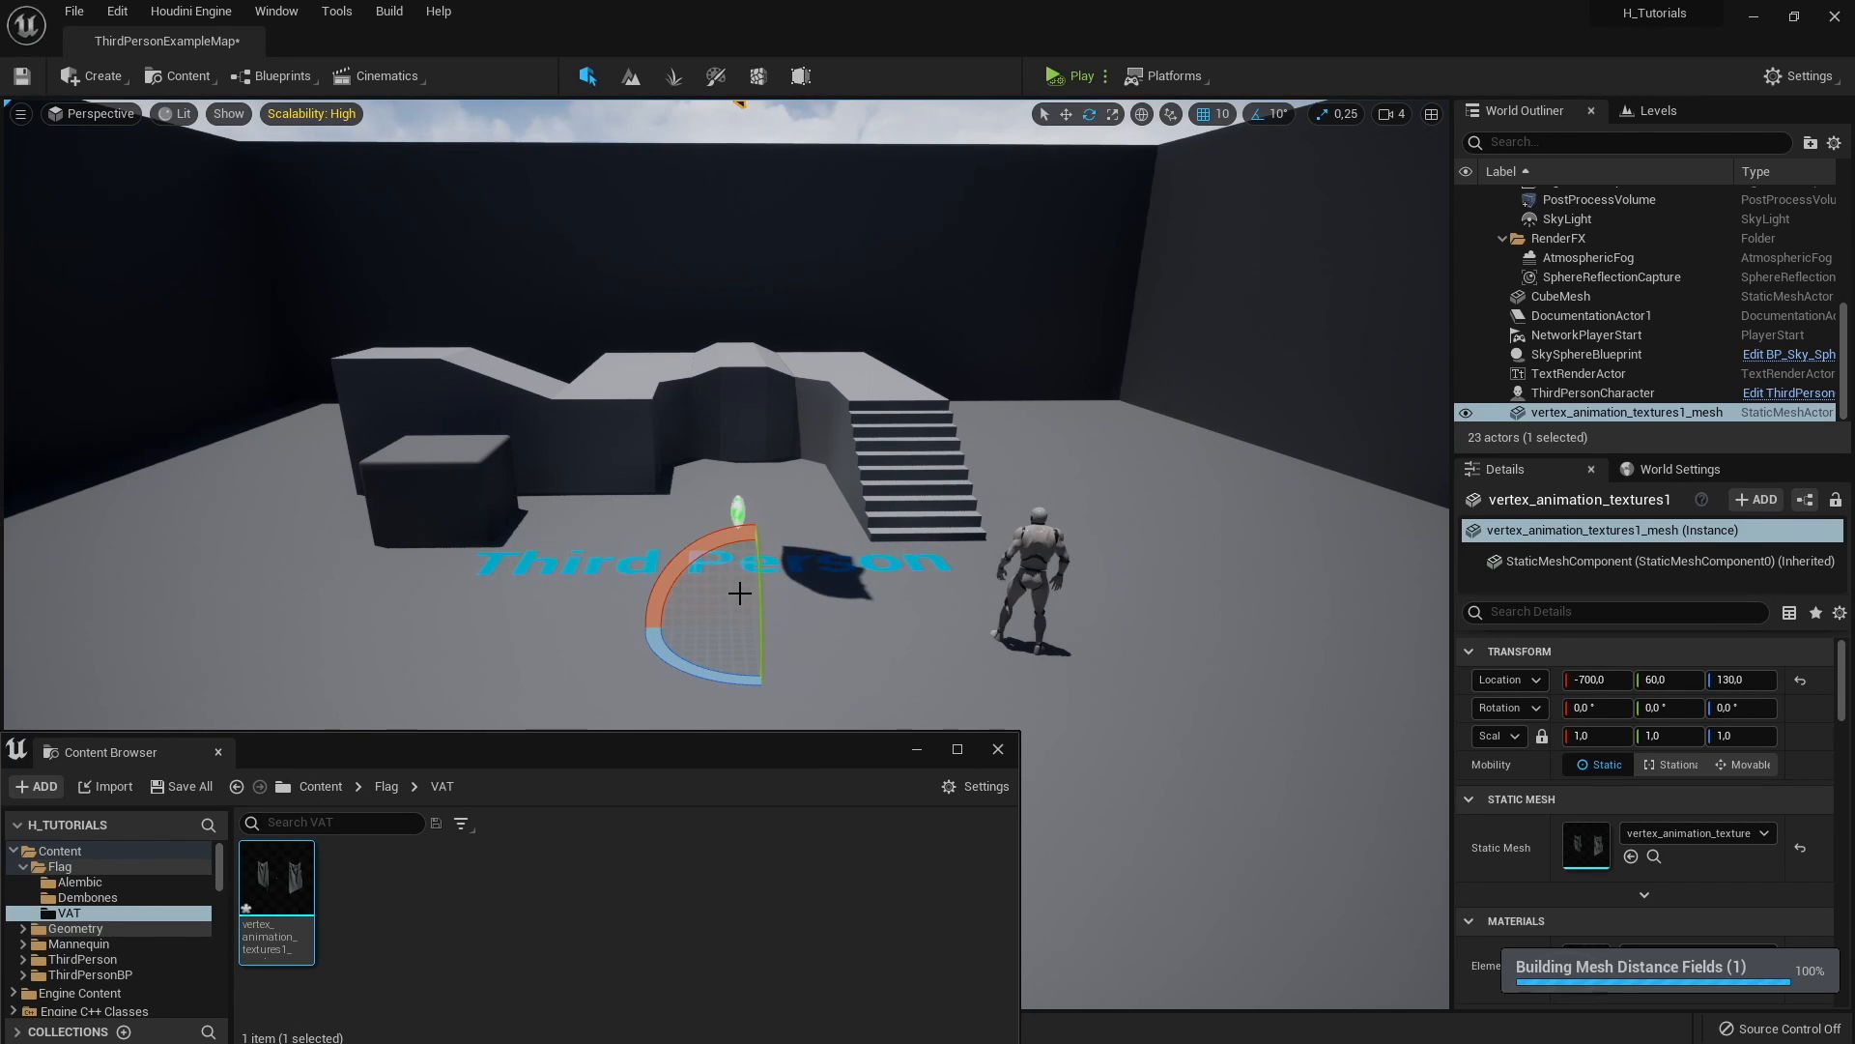
pyautogui.press('f')
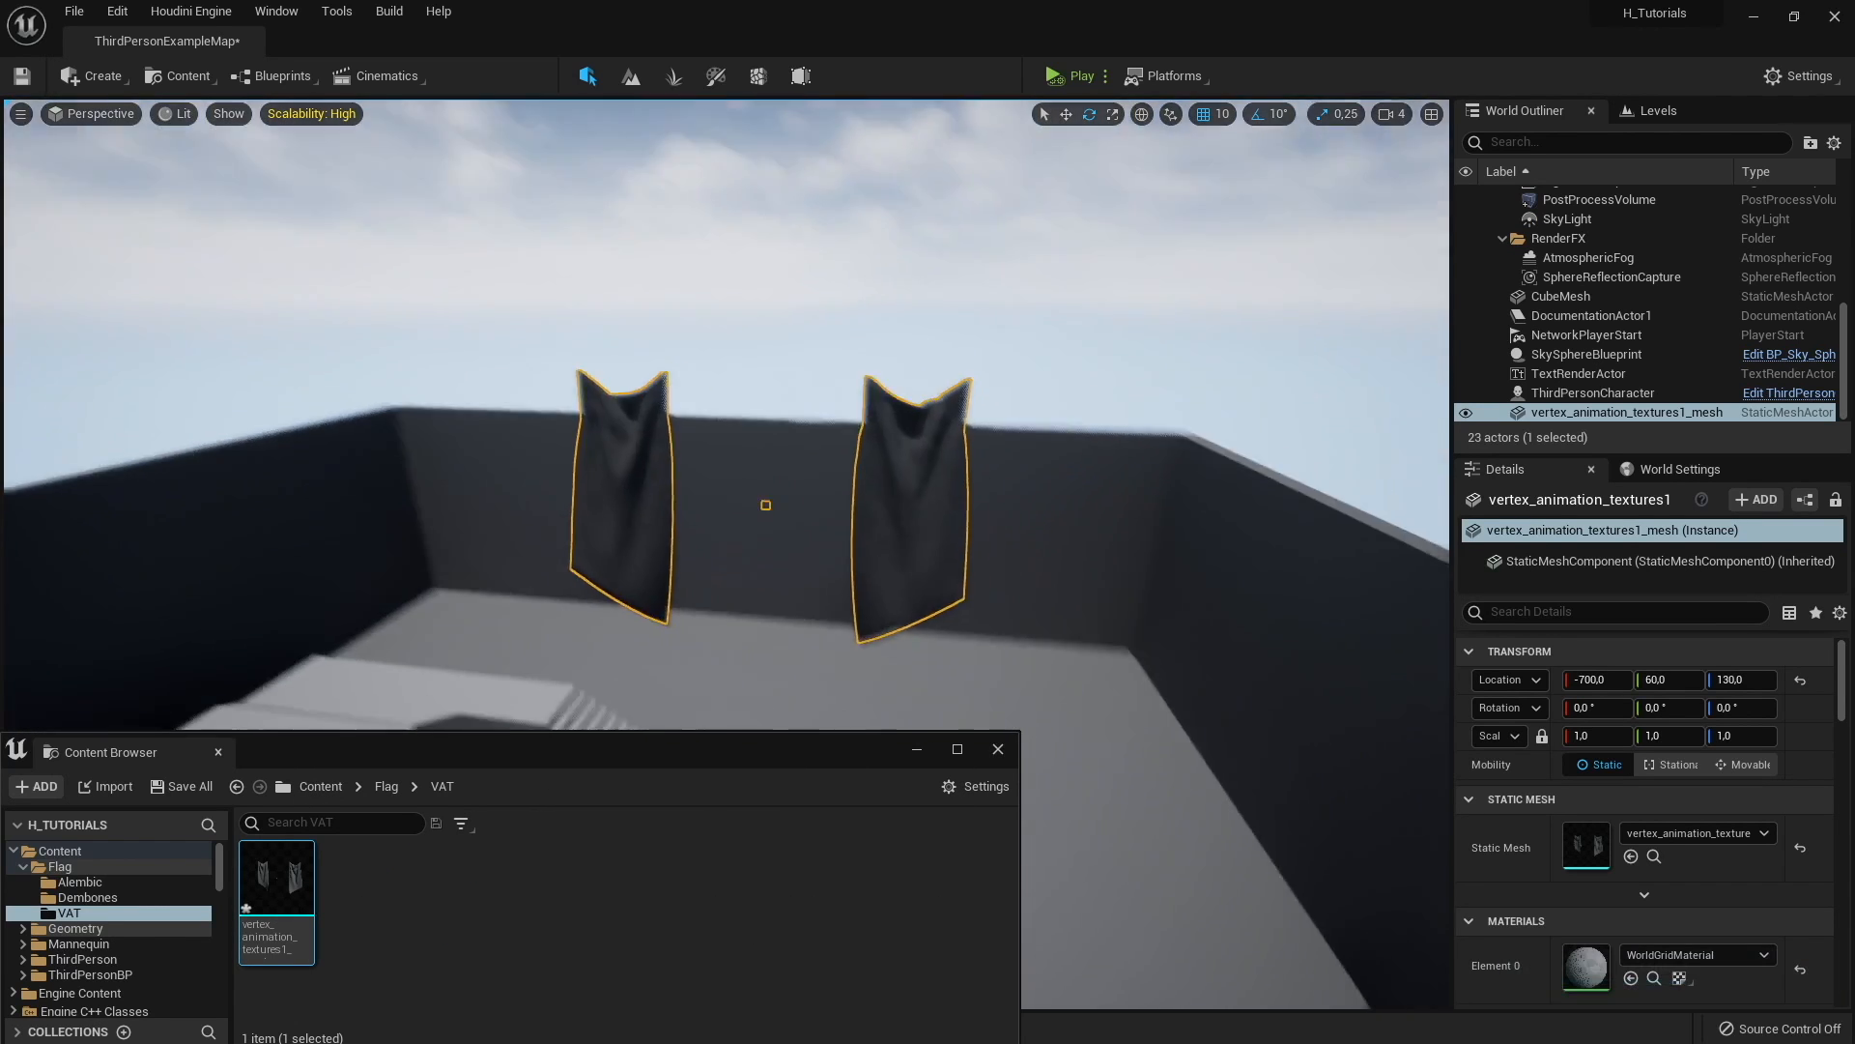
pyautogui.moveTo(1414, 638)
pyautogui.mouseDown(button='right')
pyautogui.moveTo(1415, 706)
pyautogui.moveTo(1414, 638)
pyautogui.mouseUp(button='right')
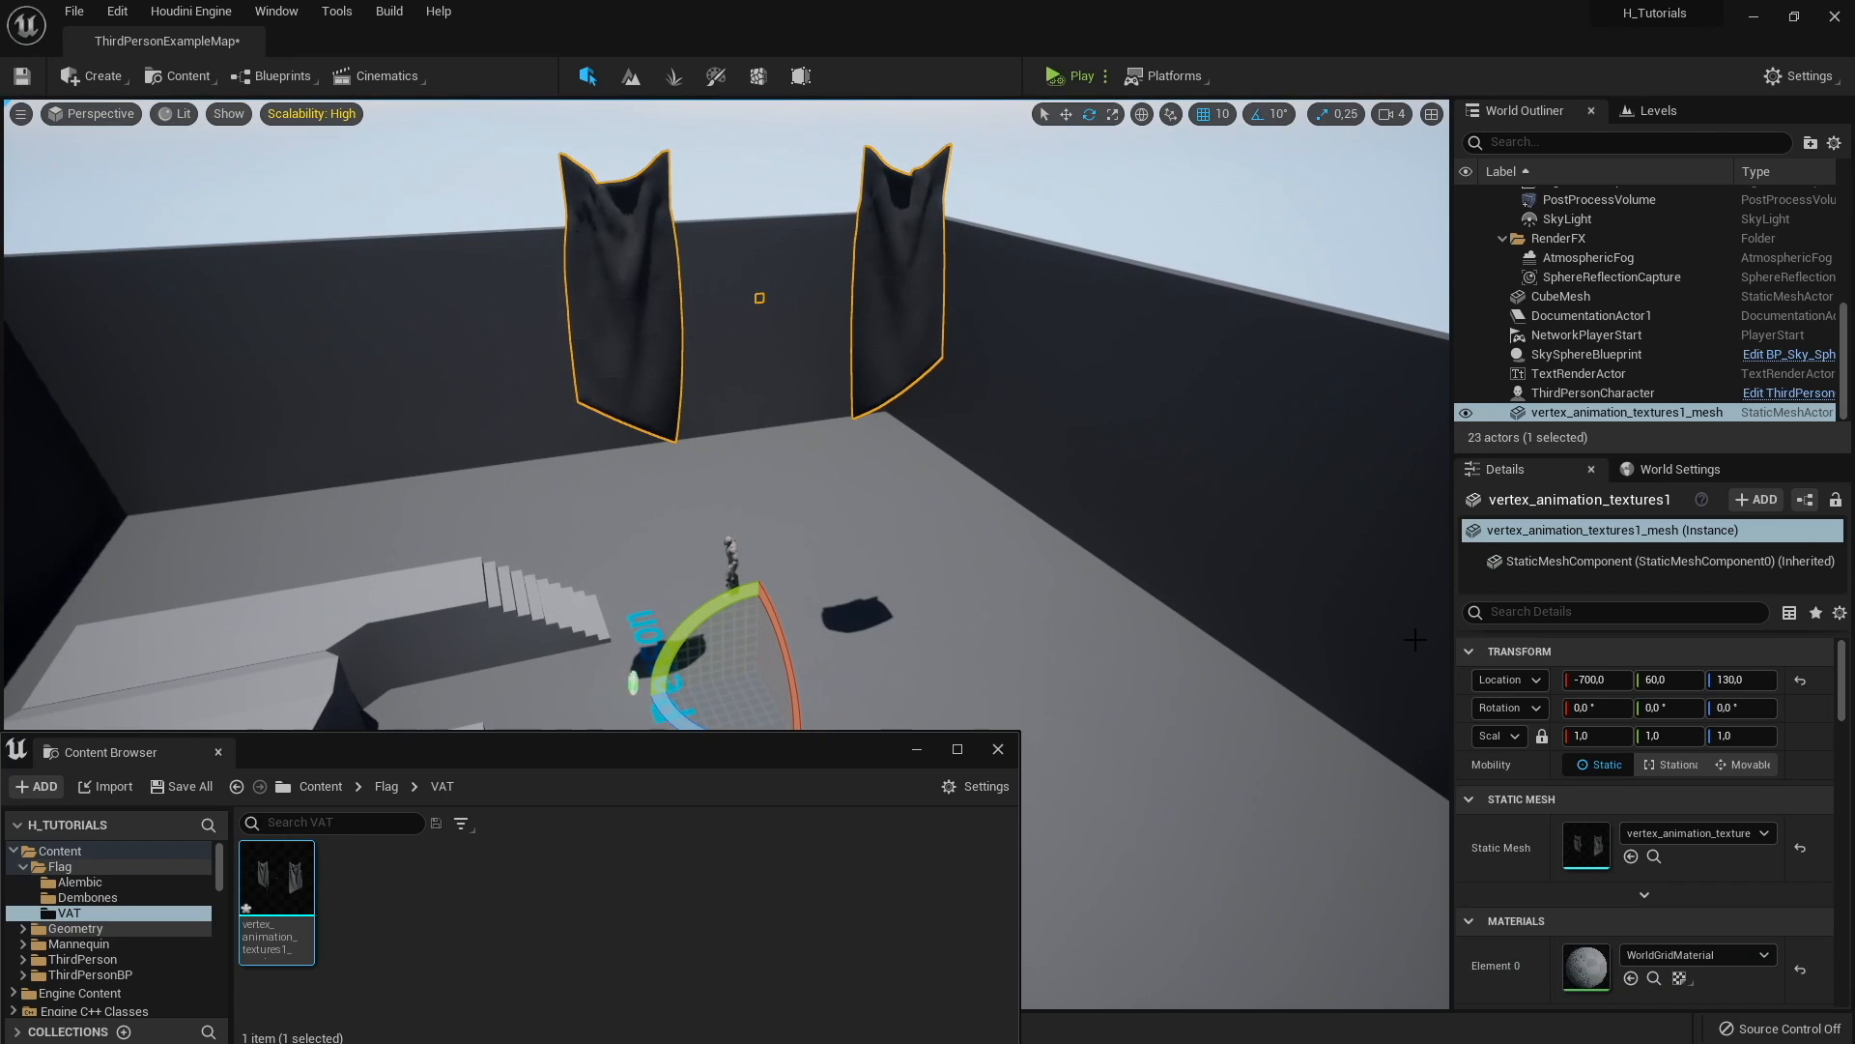
# Step: Scale the placed flag mesh uniformly to 0.5
pyautogui.click(1596, 736)
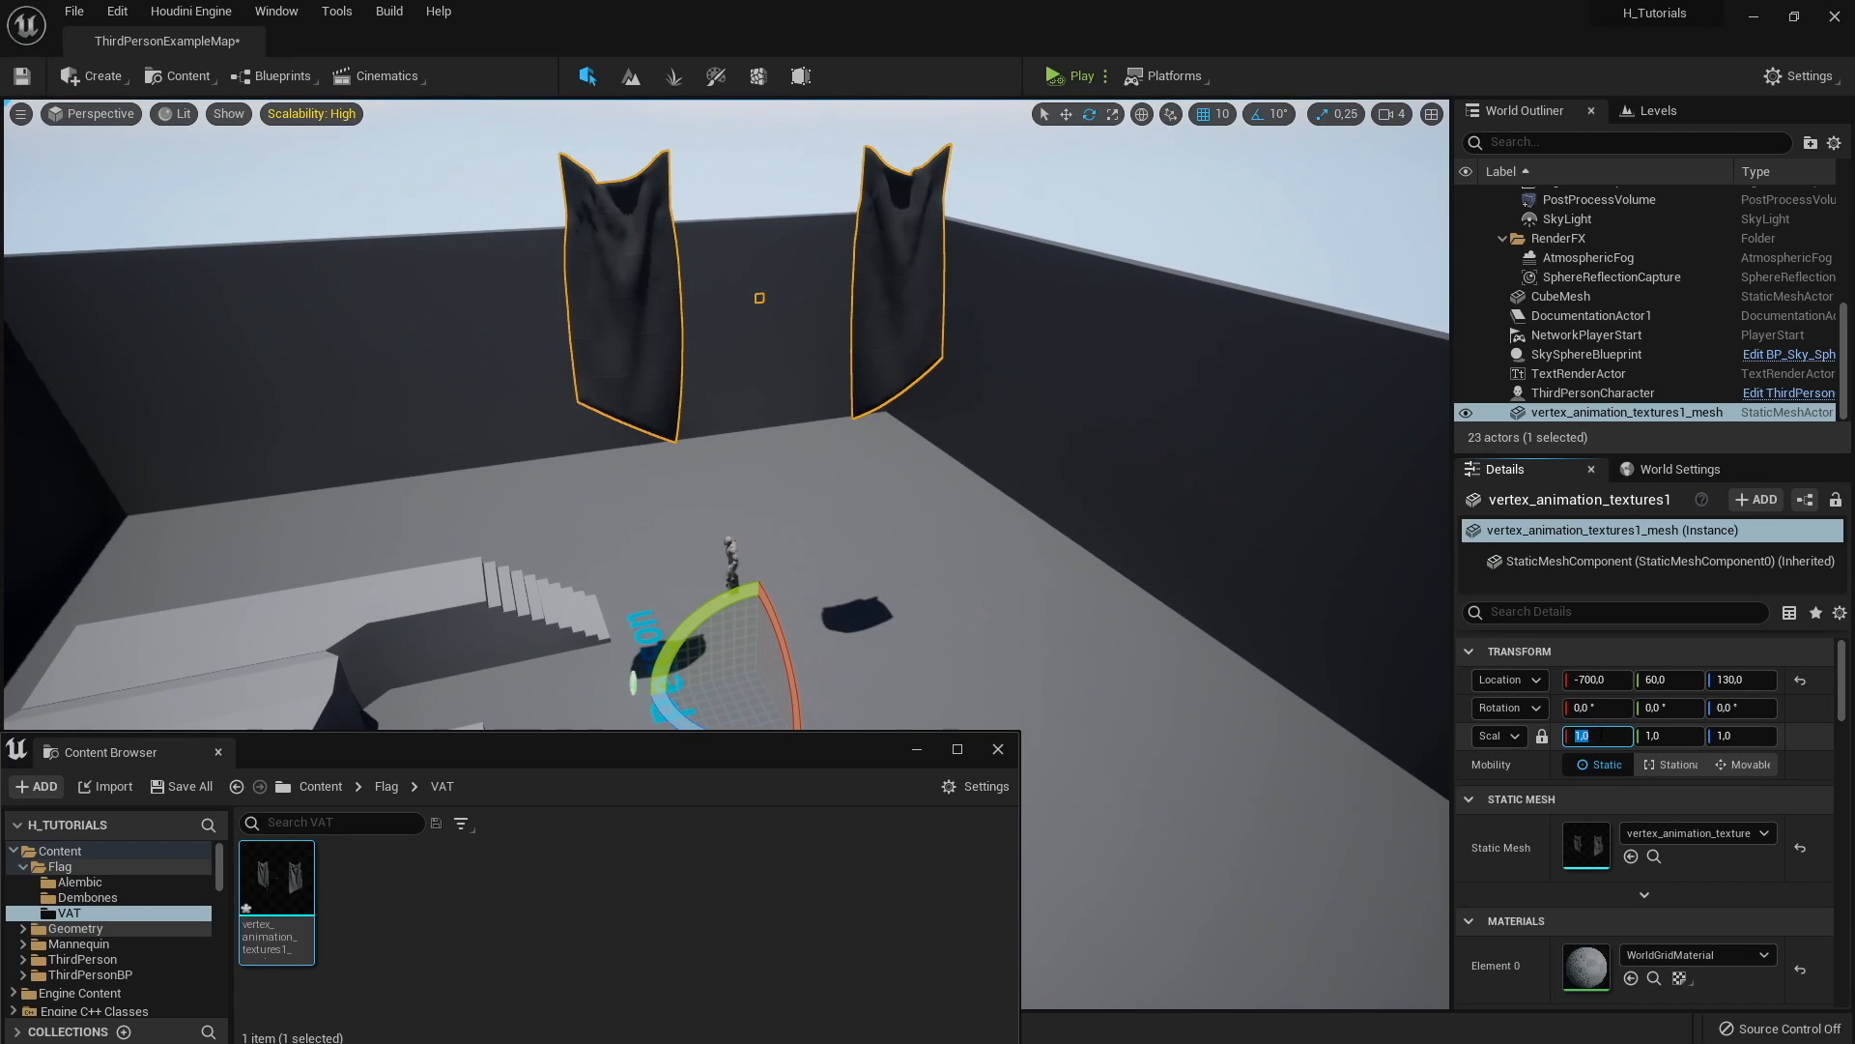
pyautogui.write('0.5')
pyautogui.press('Return')
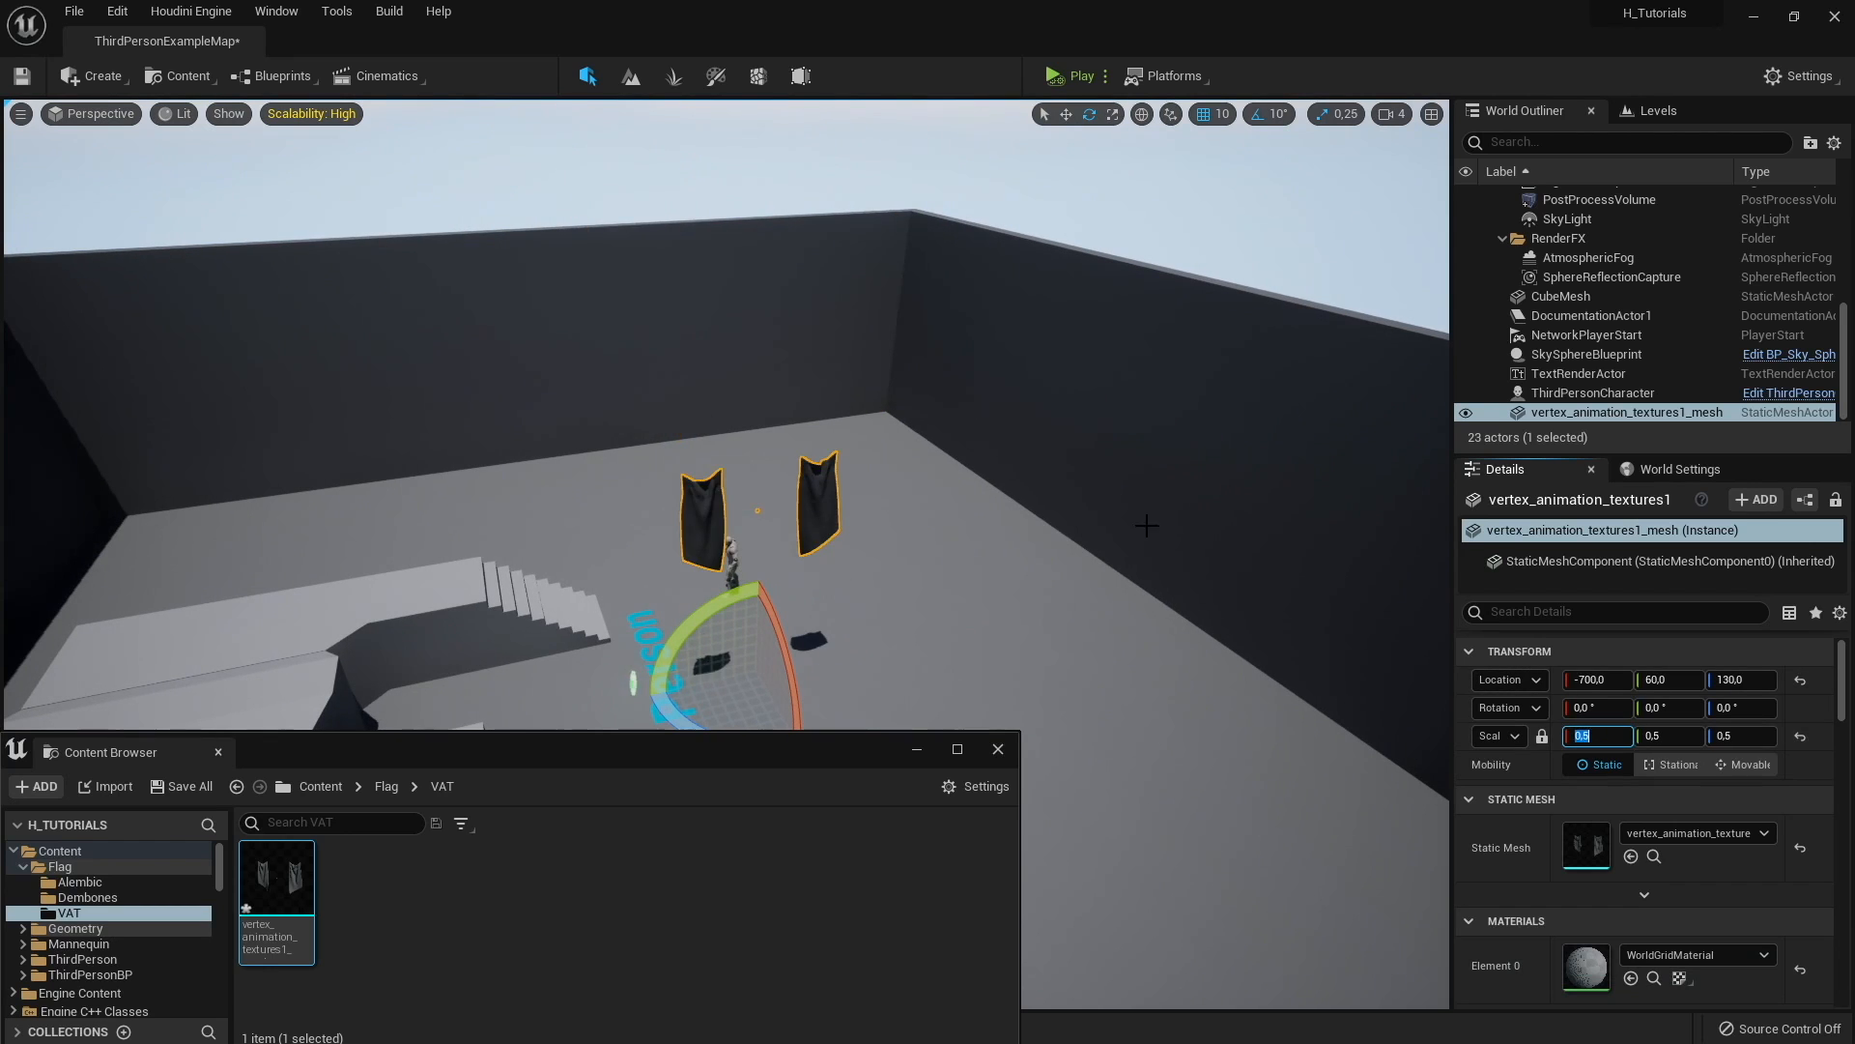
pyautogui.moveTo(1147, 525)
pyautogui.mouseDown(button='right')
pyautogui.moveTo(1150, 589)
pyautogui.moveTo(1218, 589)
pyautogui.moveTo(1165, 517)
pyautogui.moveTo(1147, 526)
pyautogui.mouseUp(button='right')
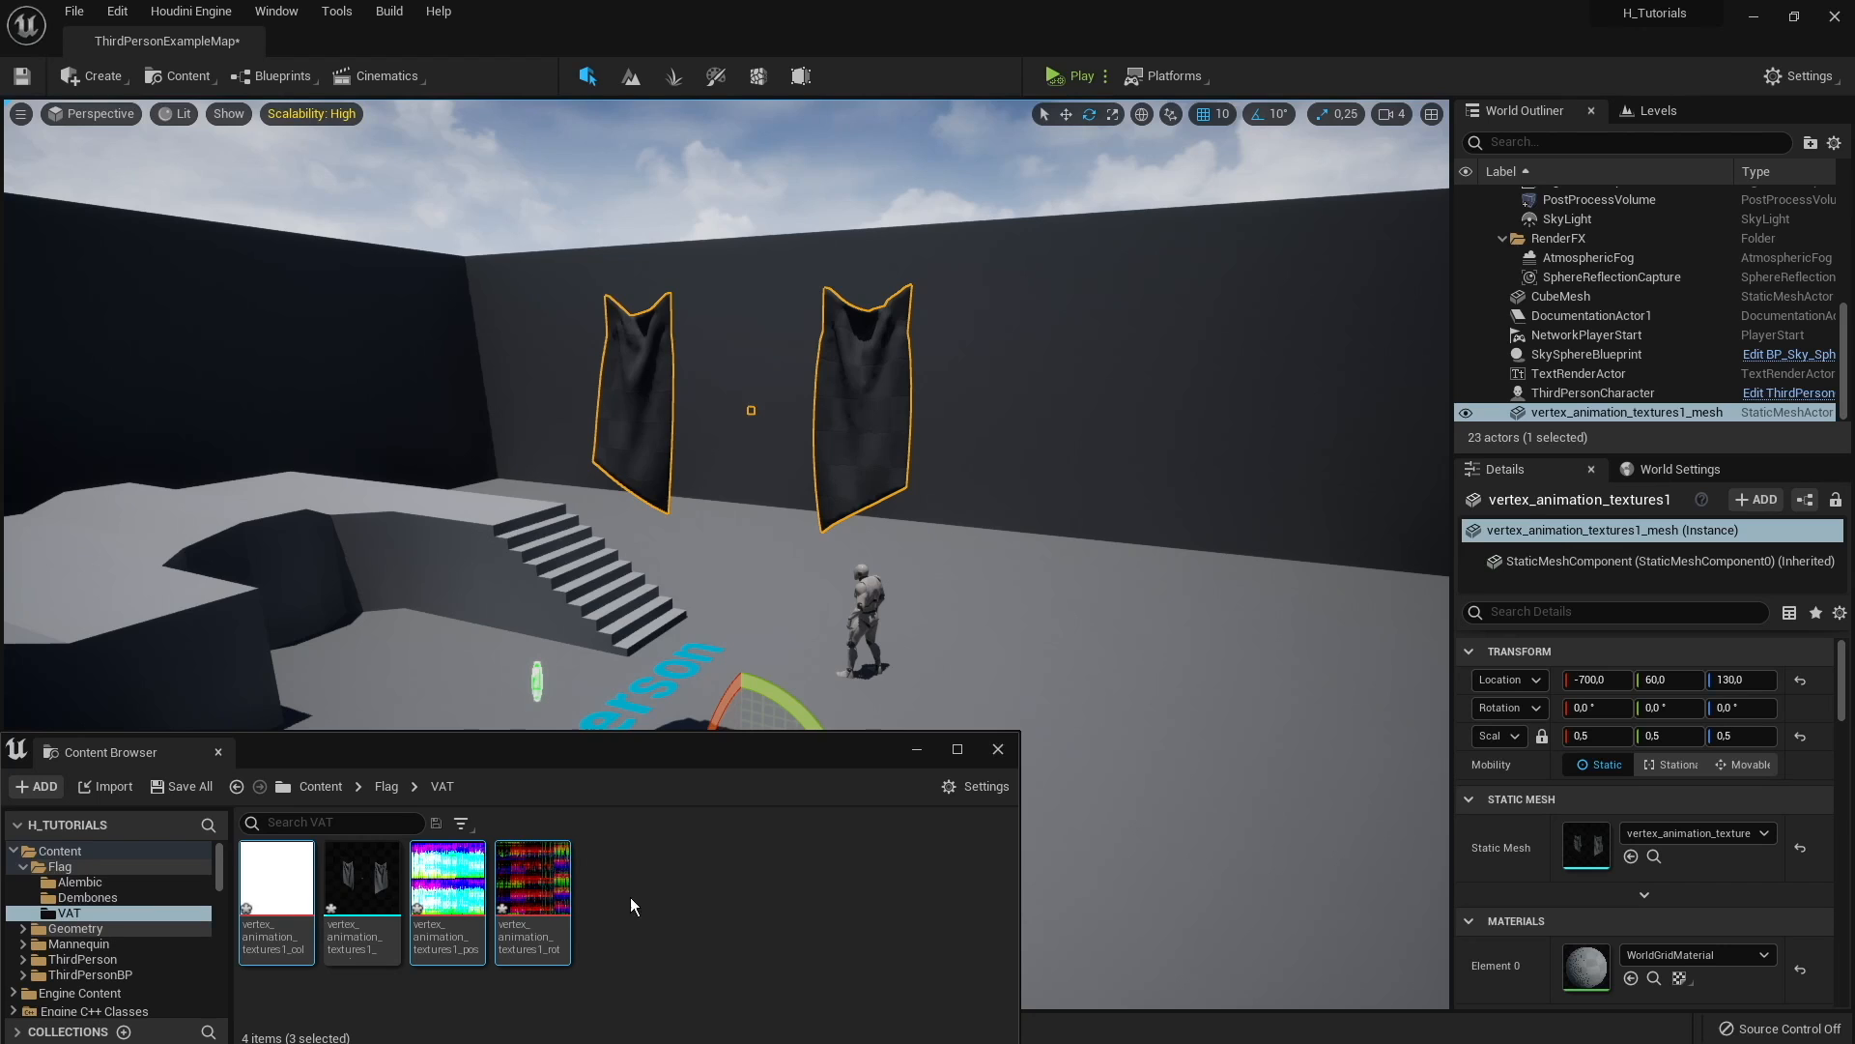
# Step: Run the Side FX Set VAT HDR Textures scripted action on the selected color, position and rotation textures
pyautogui.rightClick(537, 897)
pyautogui.moveTo(603, 618)
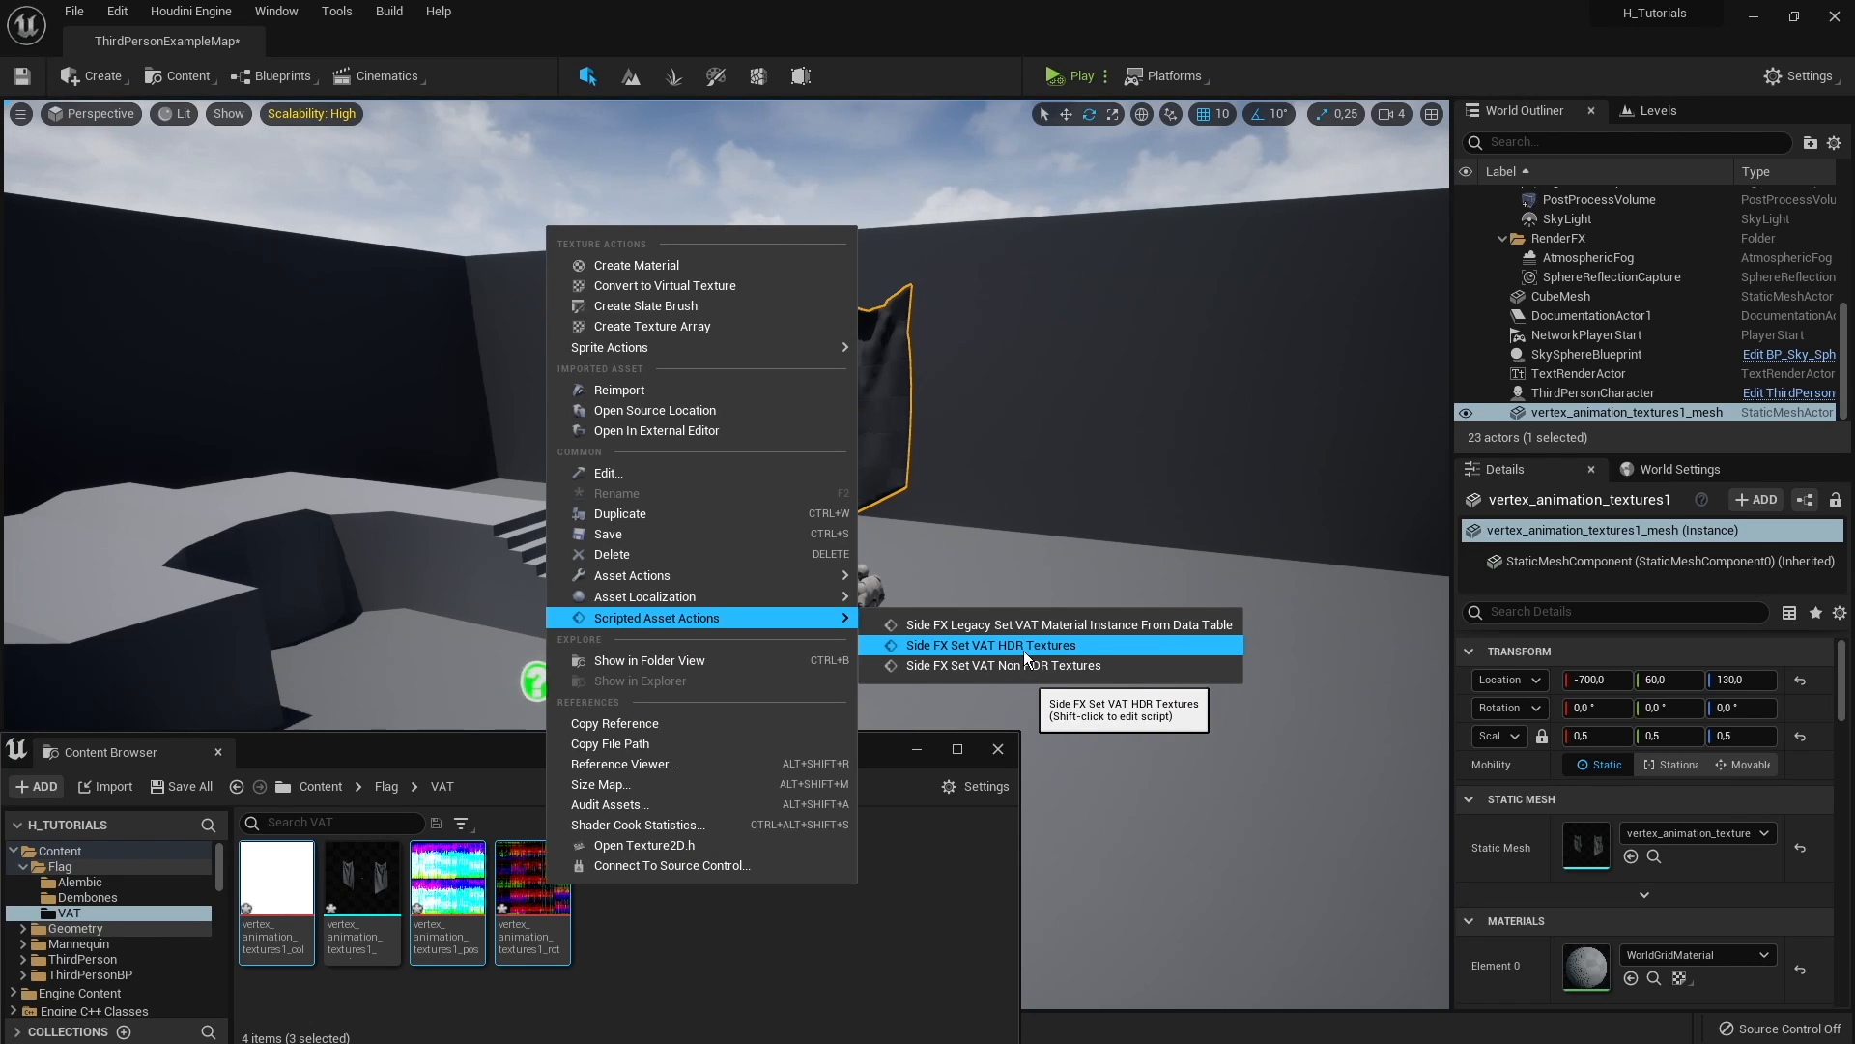
pyautogui.click(1059, 643)
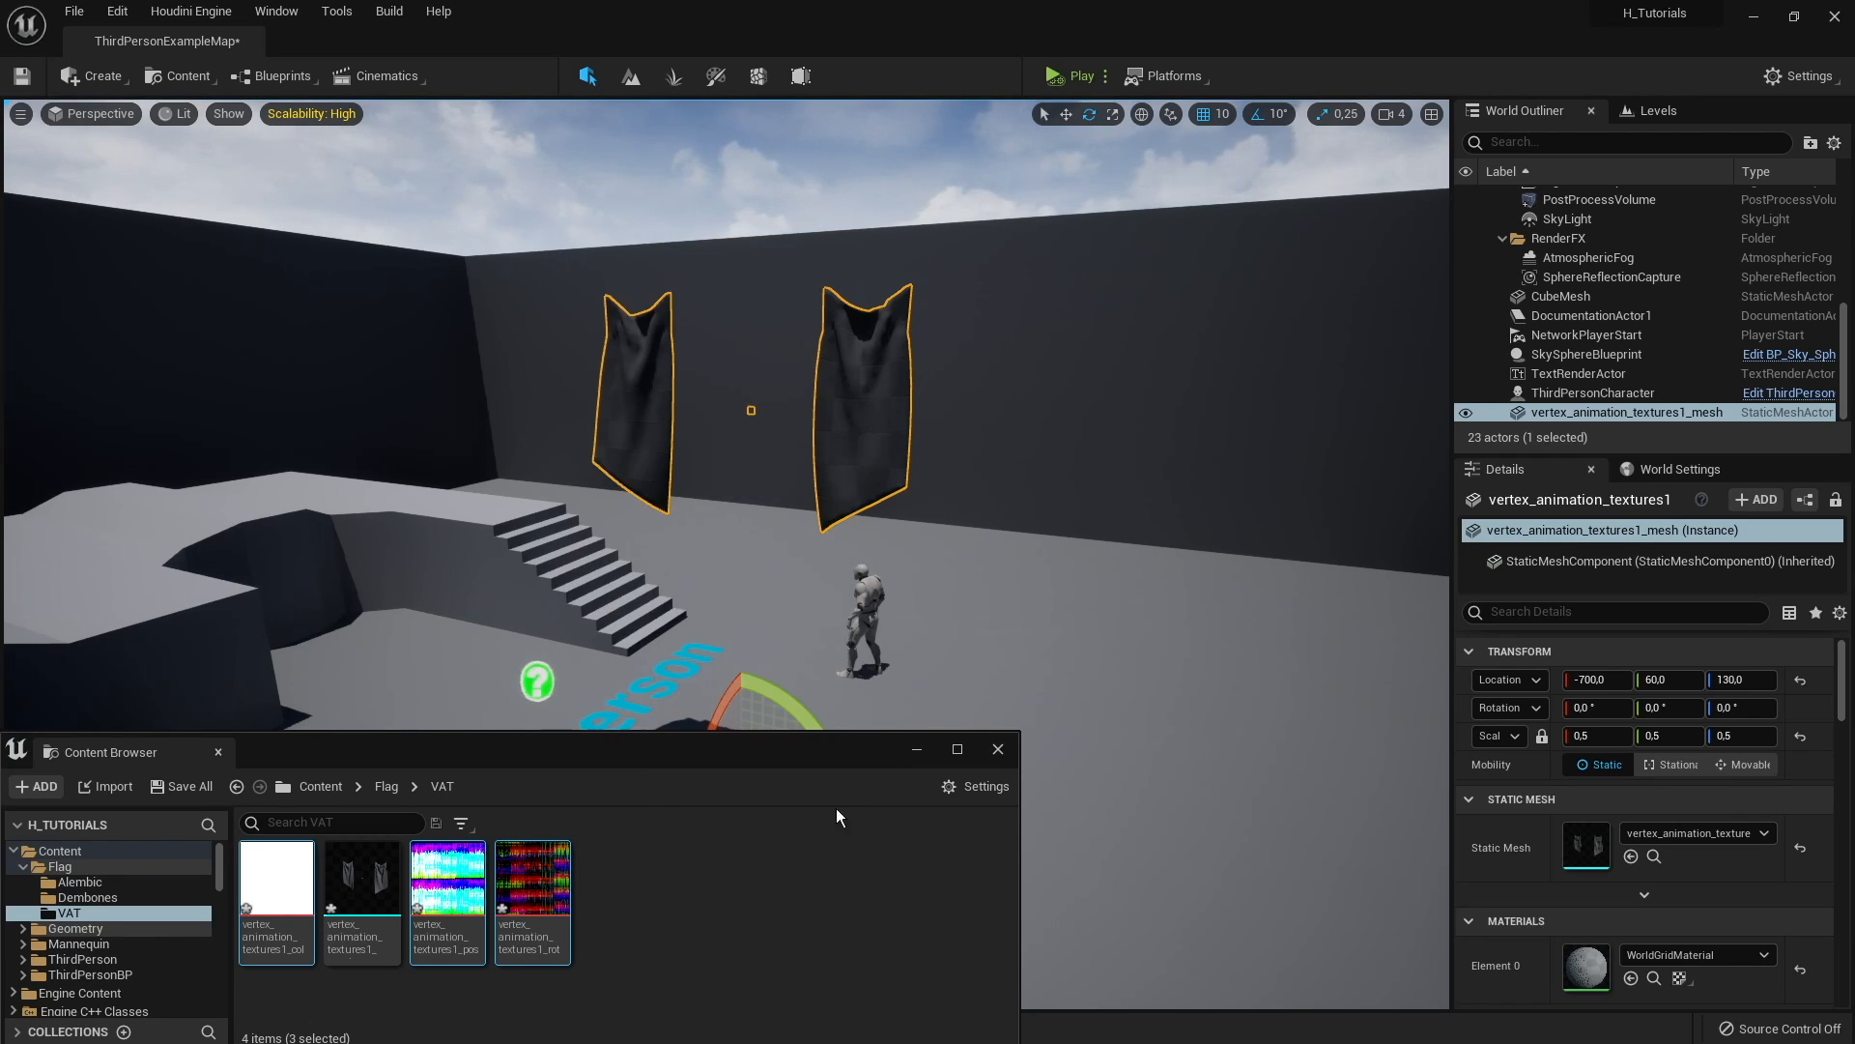
# Step: Review the Side FX scripted asset actions offered for the rotation texture without applying any
pyautogui.click(742, 891)
pyautogui.rightClick(522, 875)
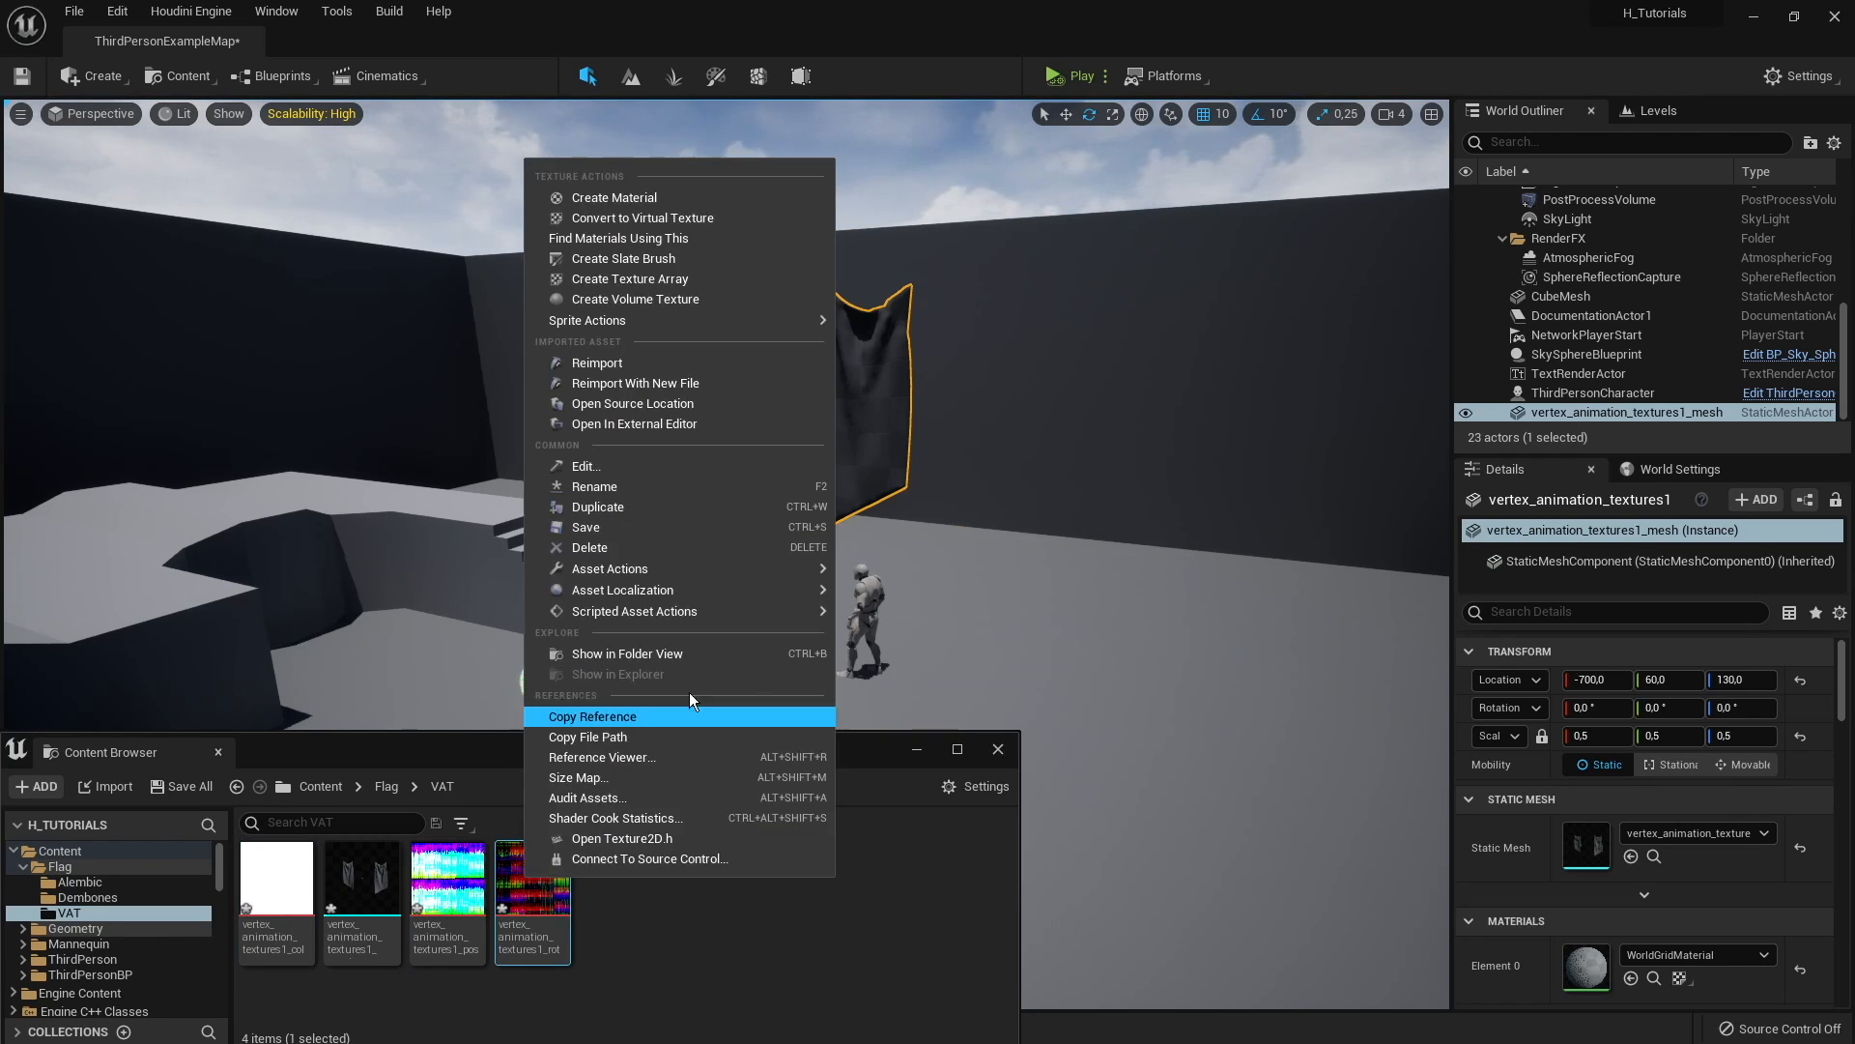
pyautogui.moveTo(723, 608)
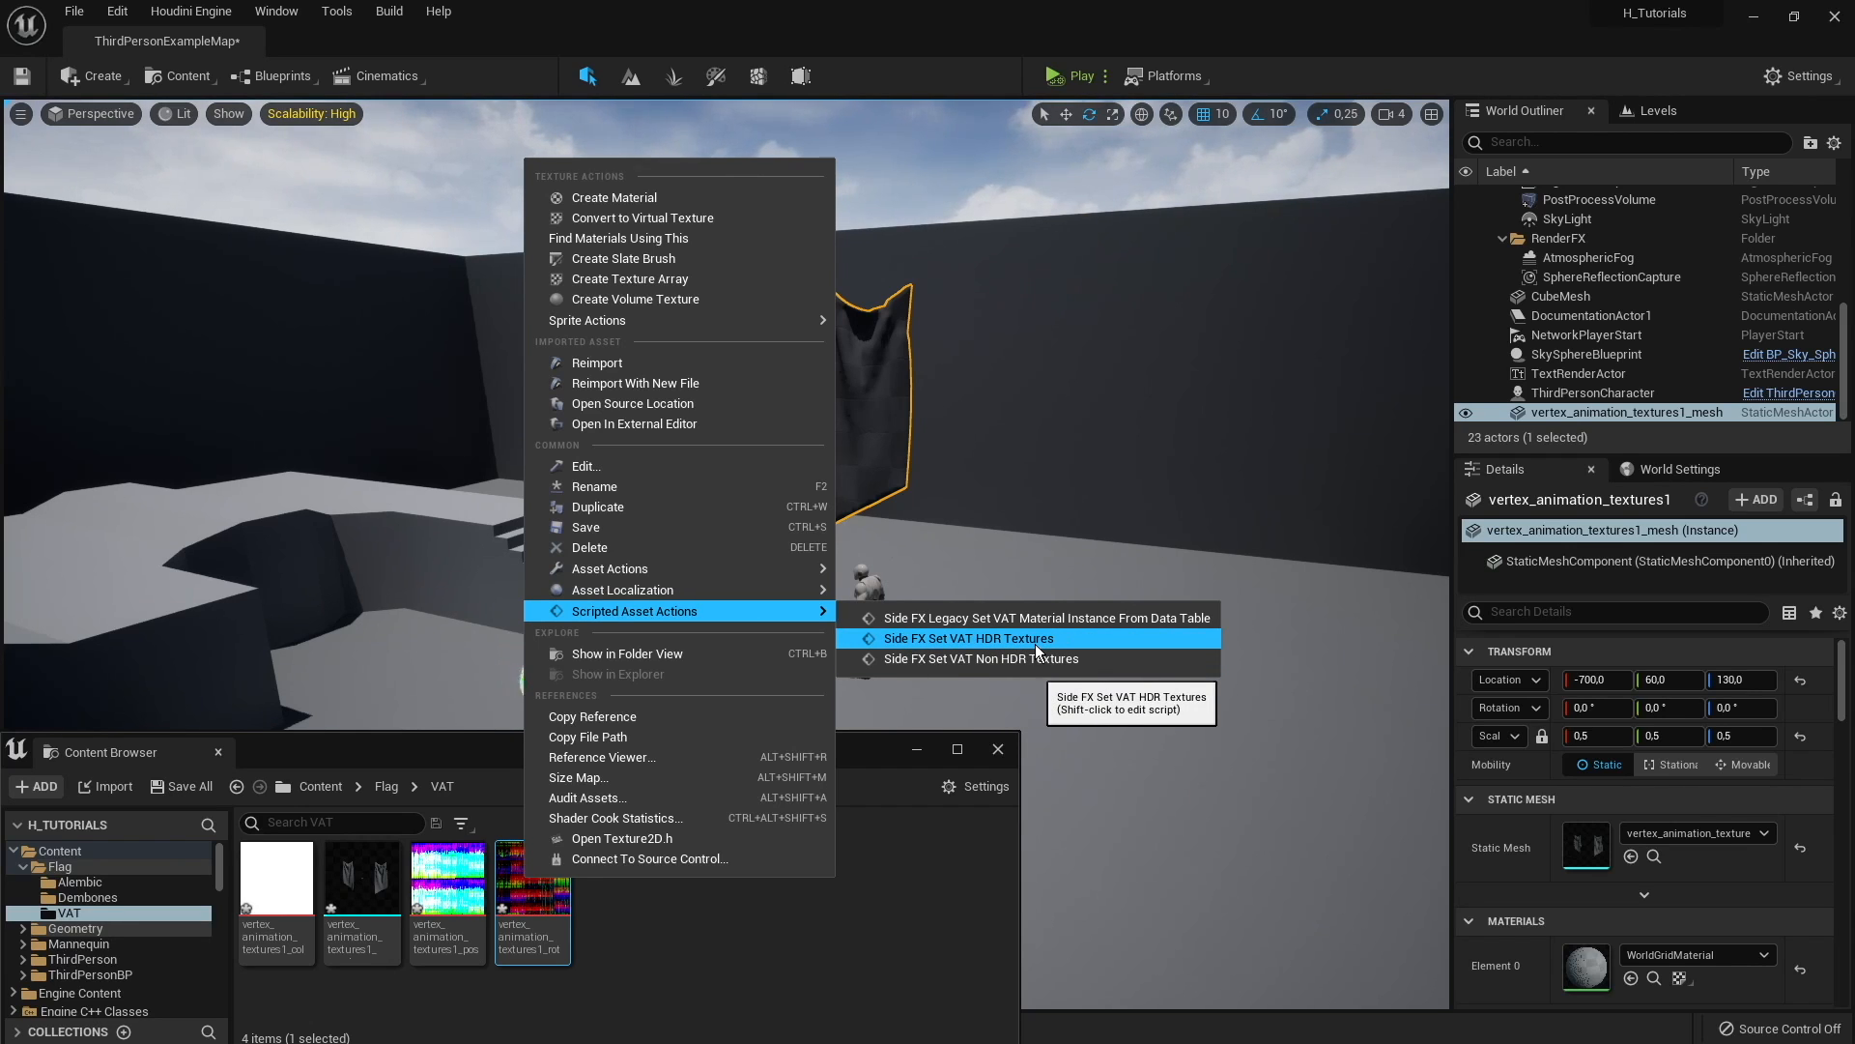
pyautogui.click(924, 930)
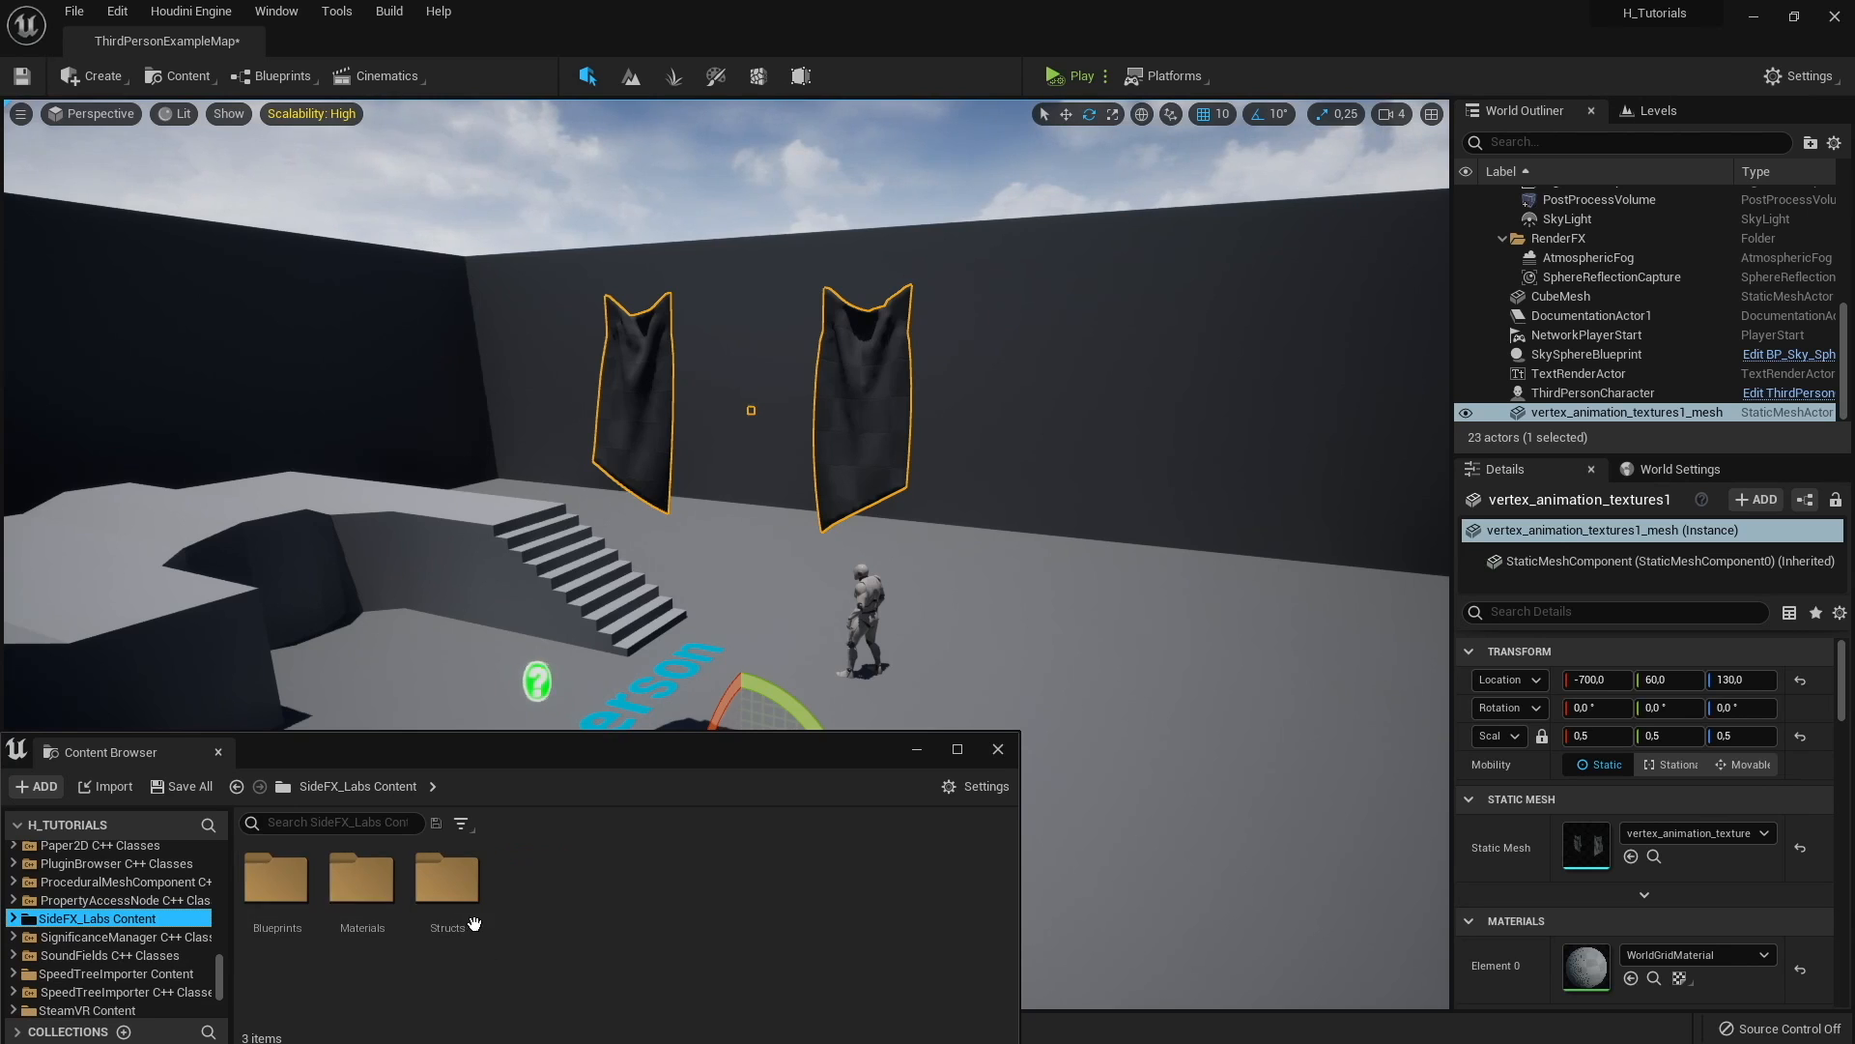
# Step: Return from the SideFX_Labs content to the VAT folder inside Flag
pyautogui.scroll(10, 89, 921)
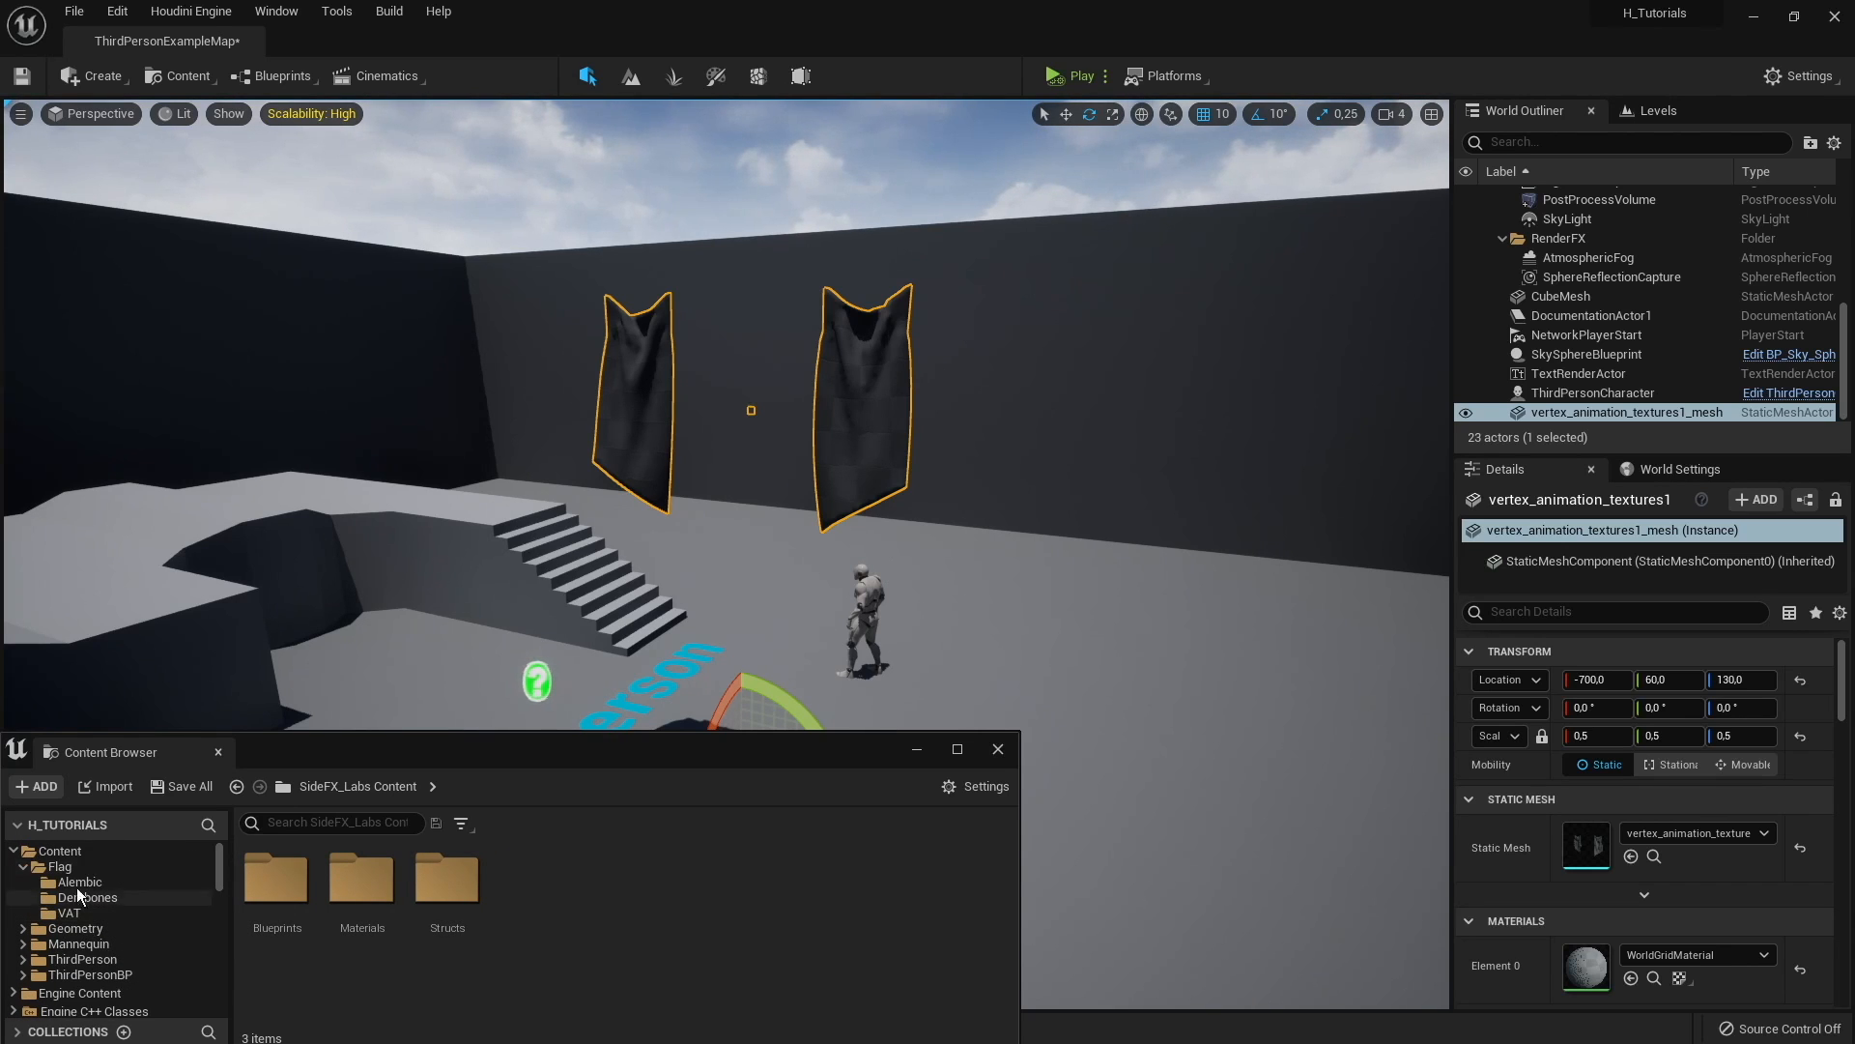
pyautogui.click(78, 863)
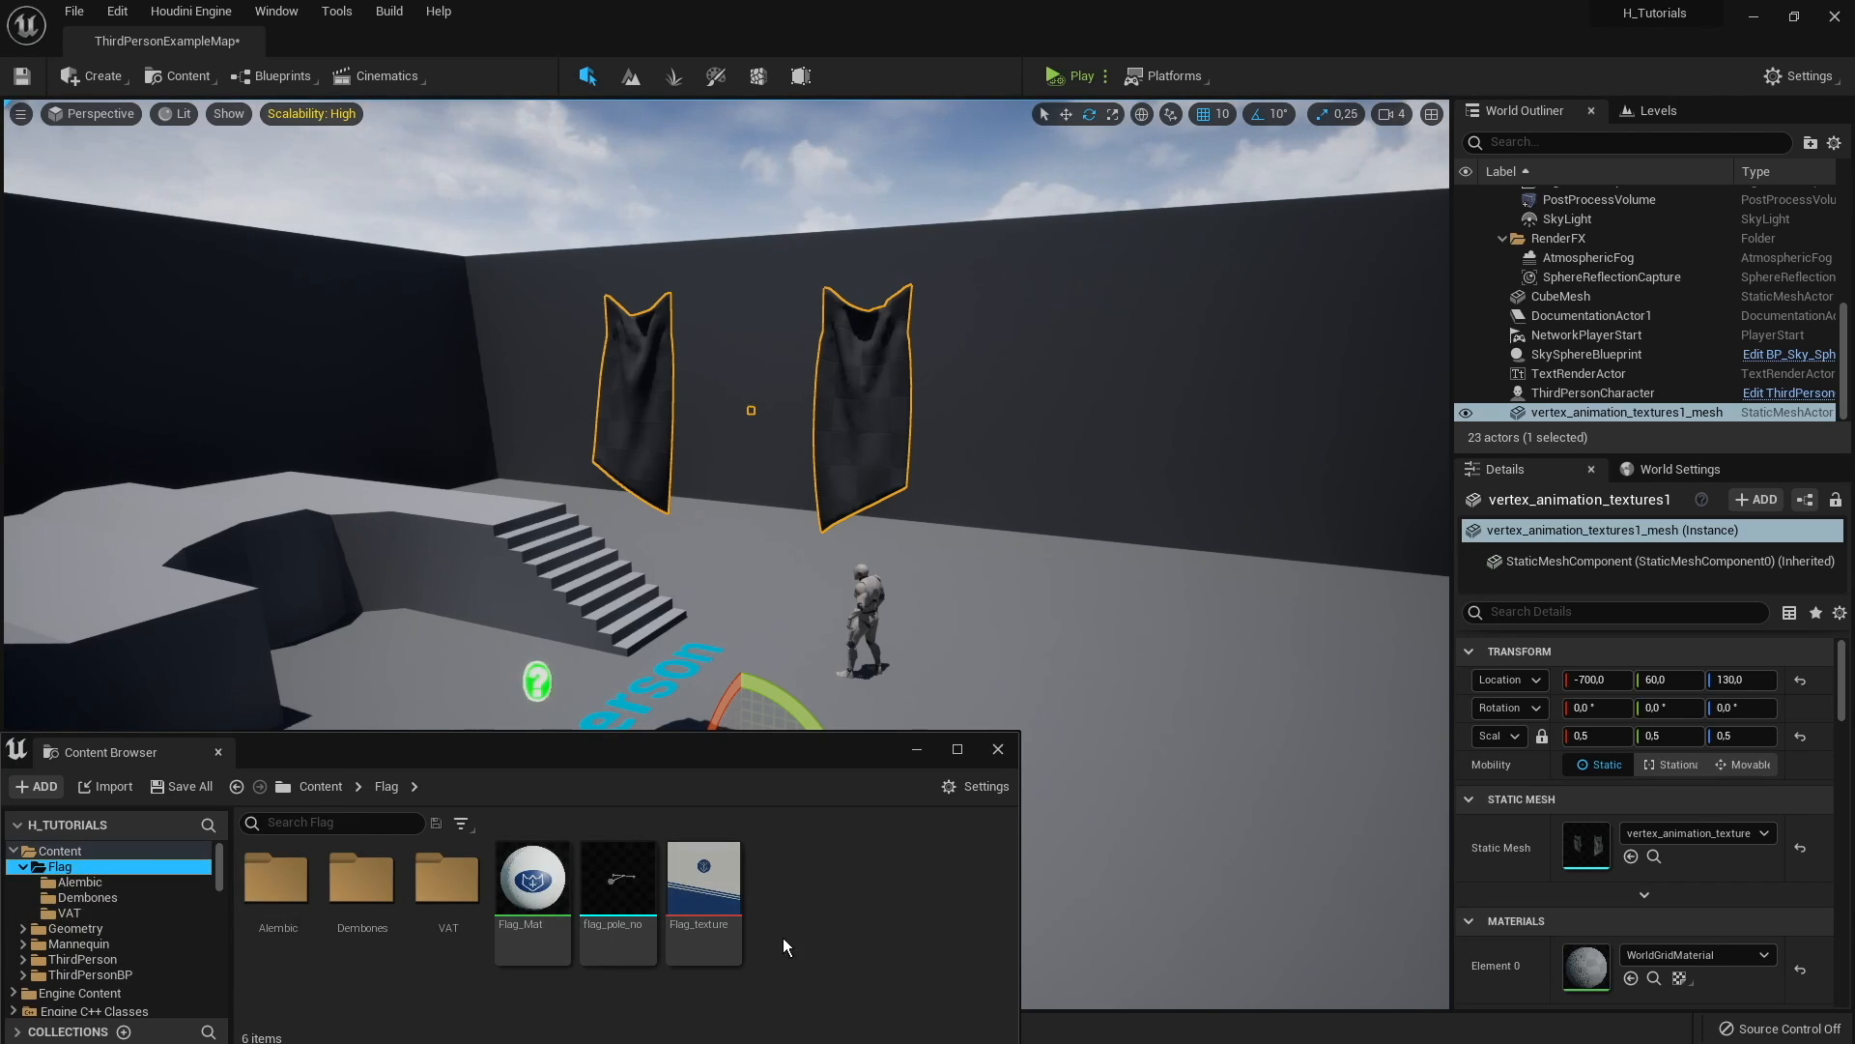
pyautogui.click(70, 912)
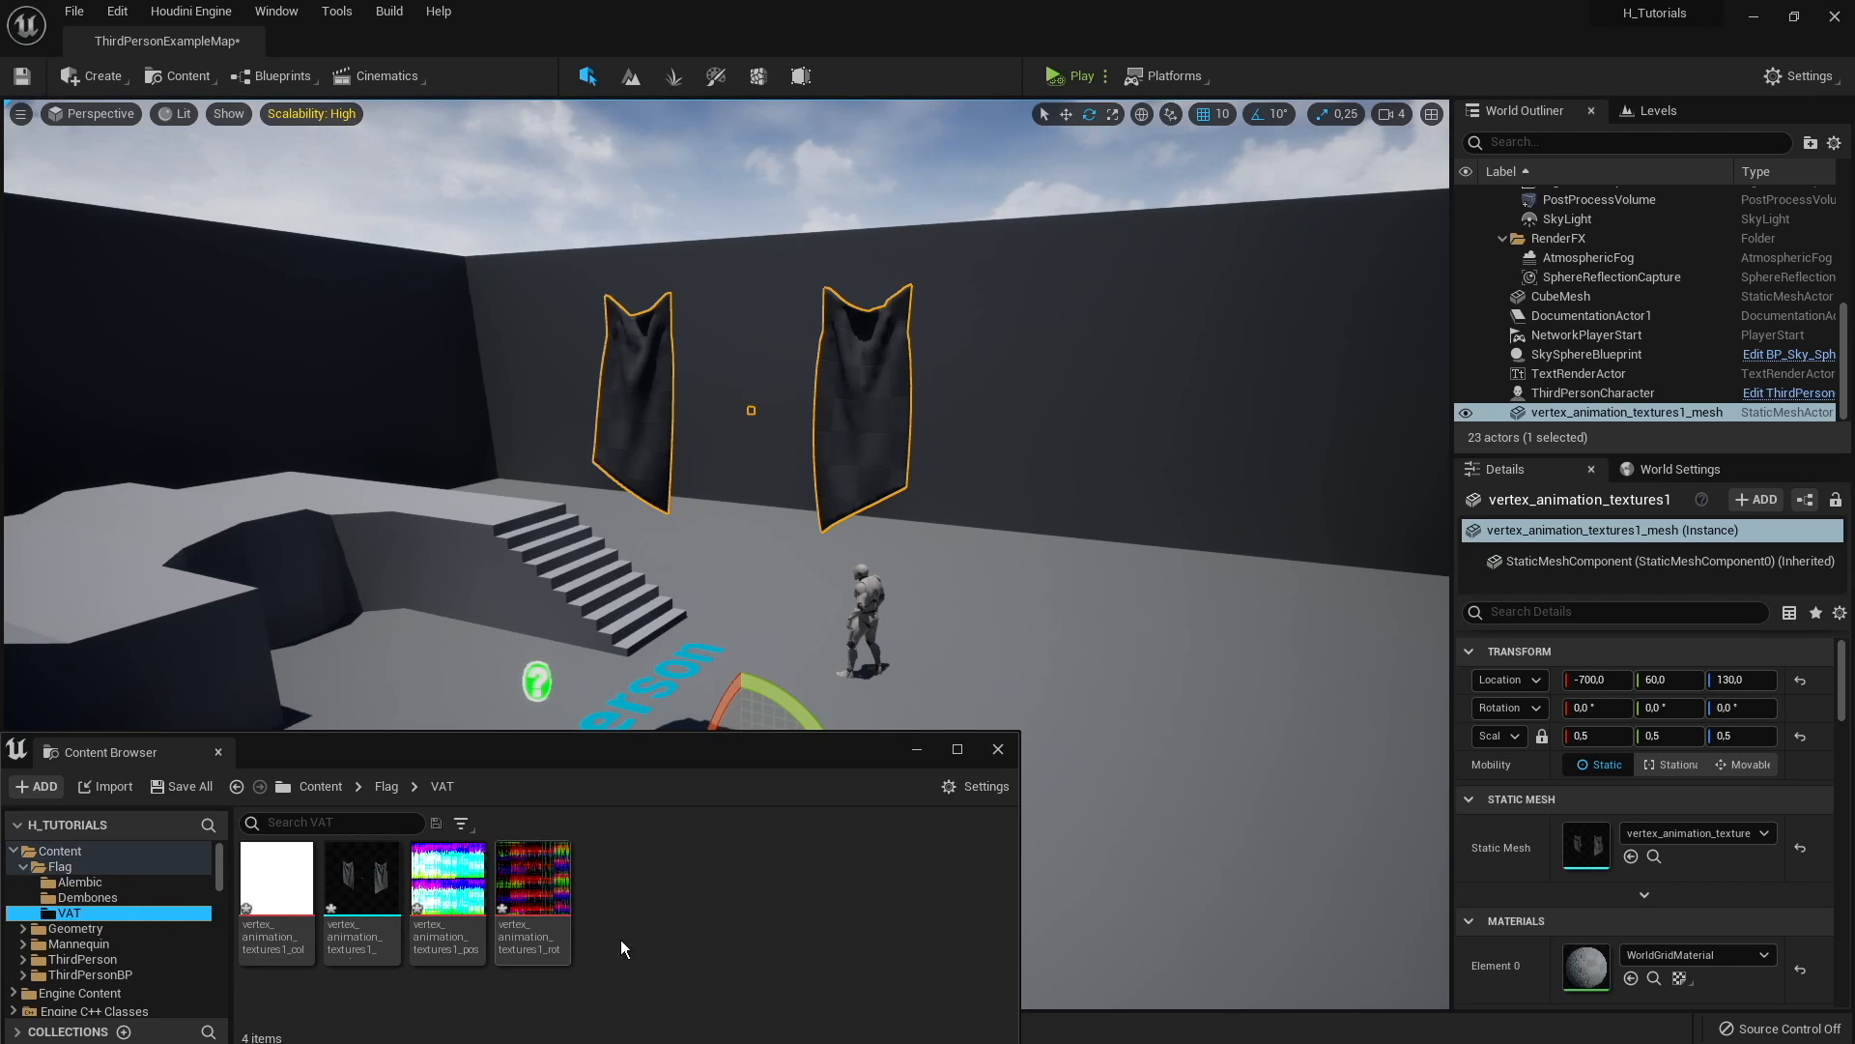
# Step: Examine the two flags up close in the level with Game View turned on
pyautogui.moveTo(483, 599); pyautogui.dragTo(464, 591, button='right')
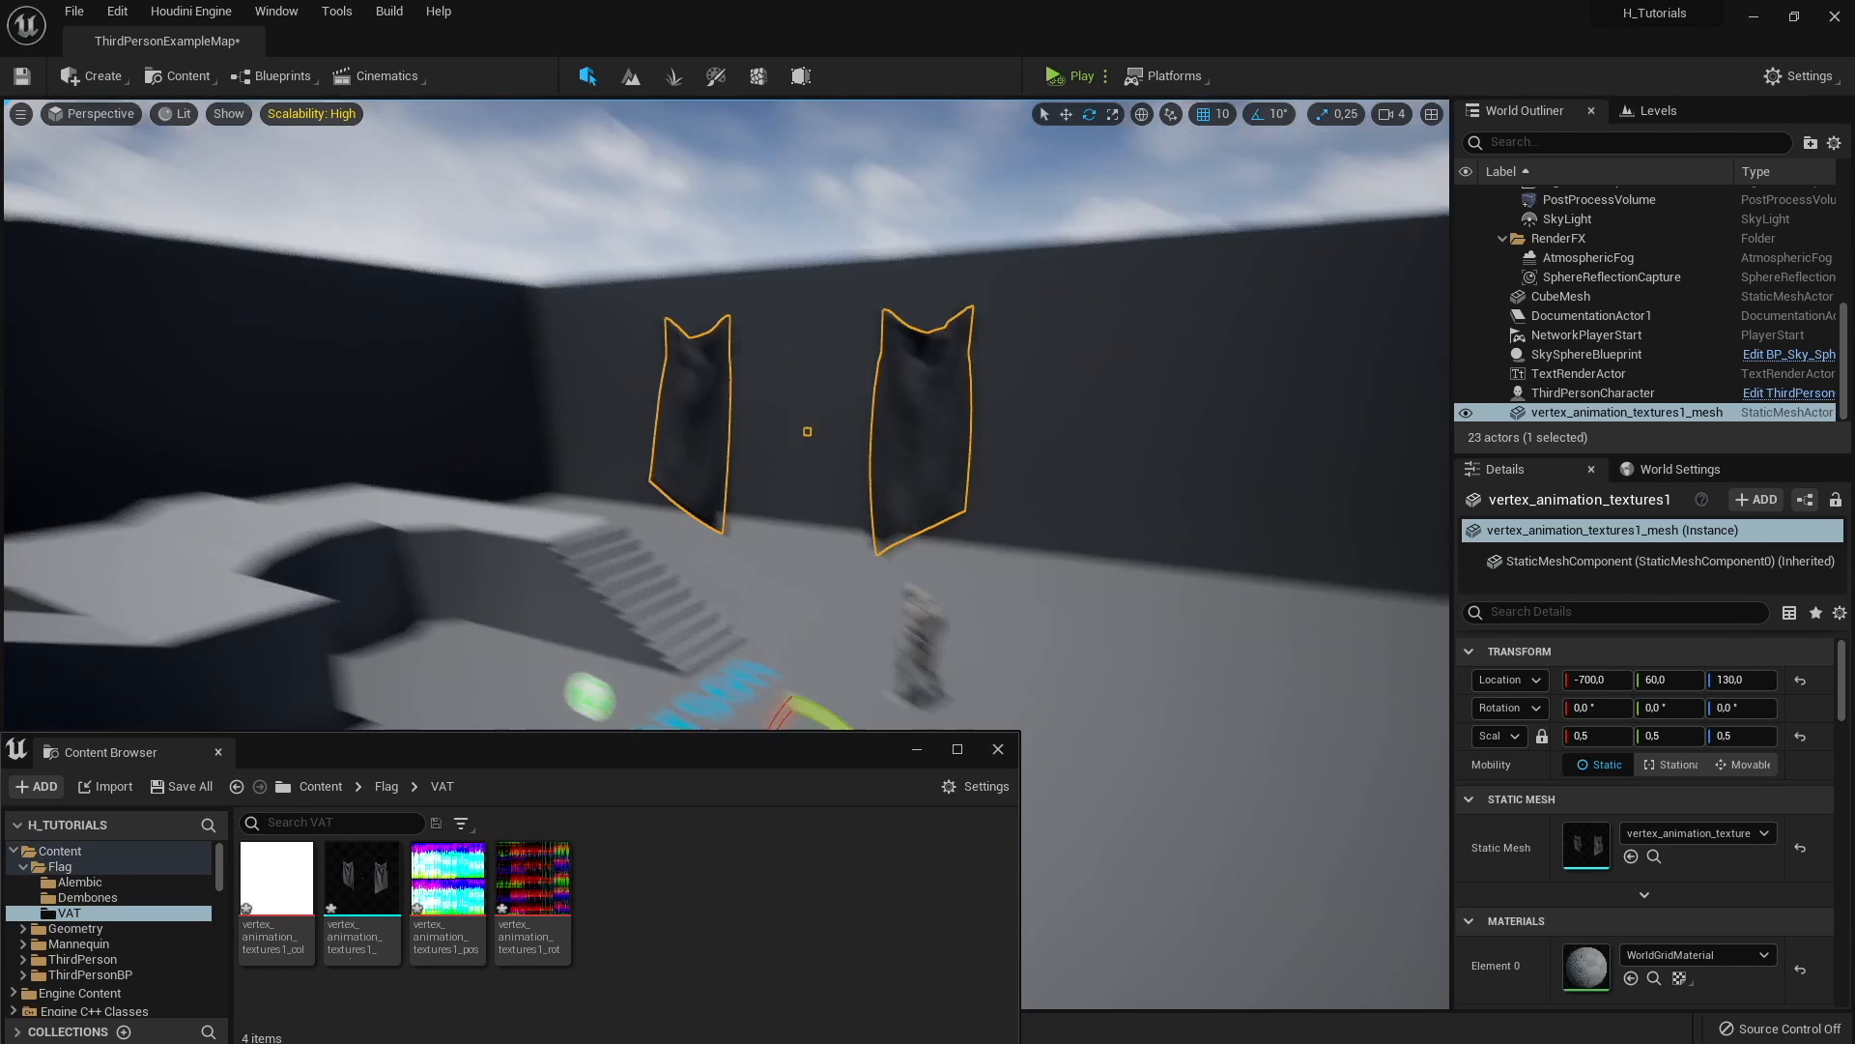
pyautogui.moveTo(973, 464)
pyautogui.mouseDown(button='right')
pyautogui.moveTo(952, 459)
pyautogui.moveTo(973, 464)
pyautogui.mouseUp(button='right')
pyautogui.press('w')
pyautogui.press('g')
pyautogui.moveTo(848, 484); pyautogui.dragTo(976, 488, button='right')
pyautogui.press('a')
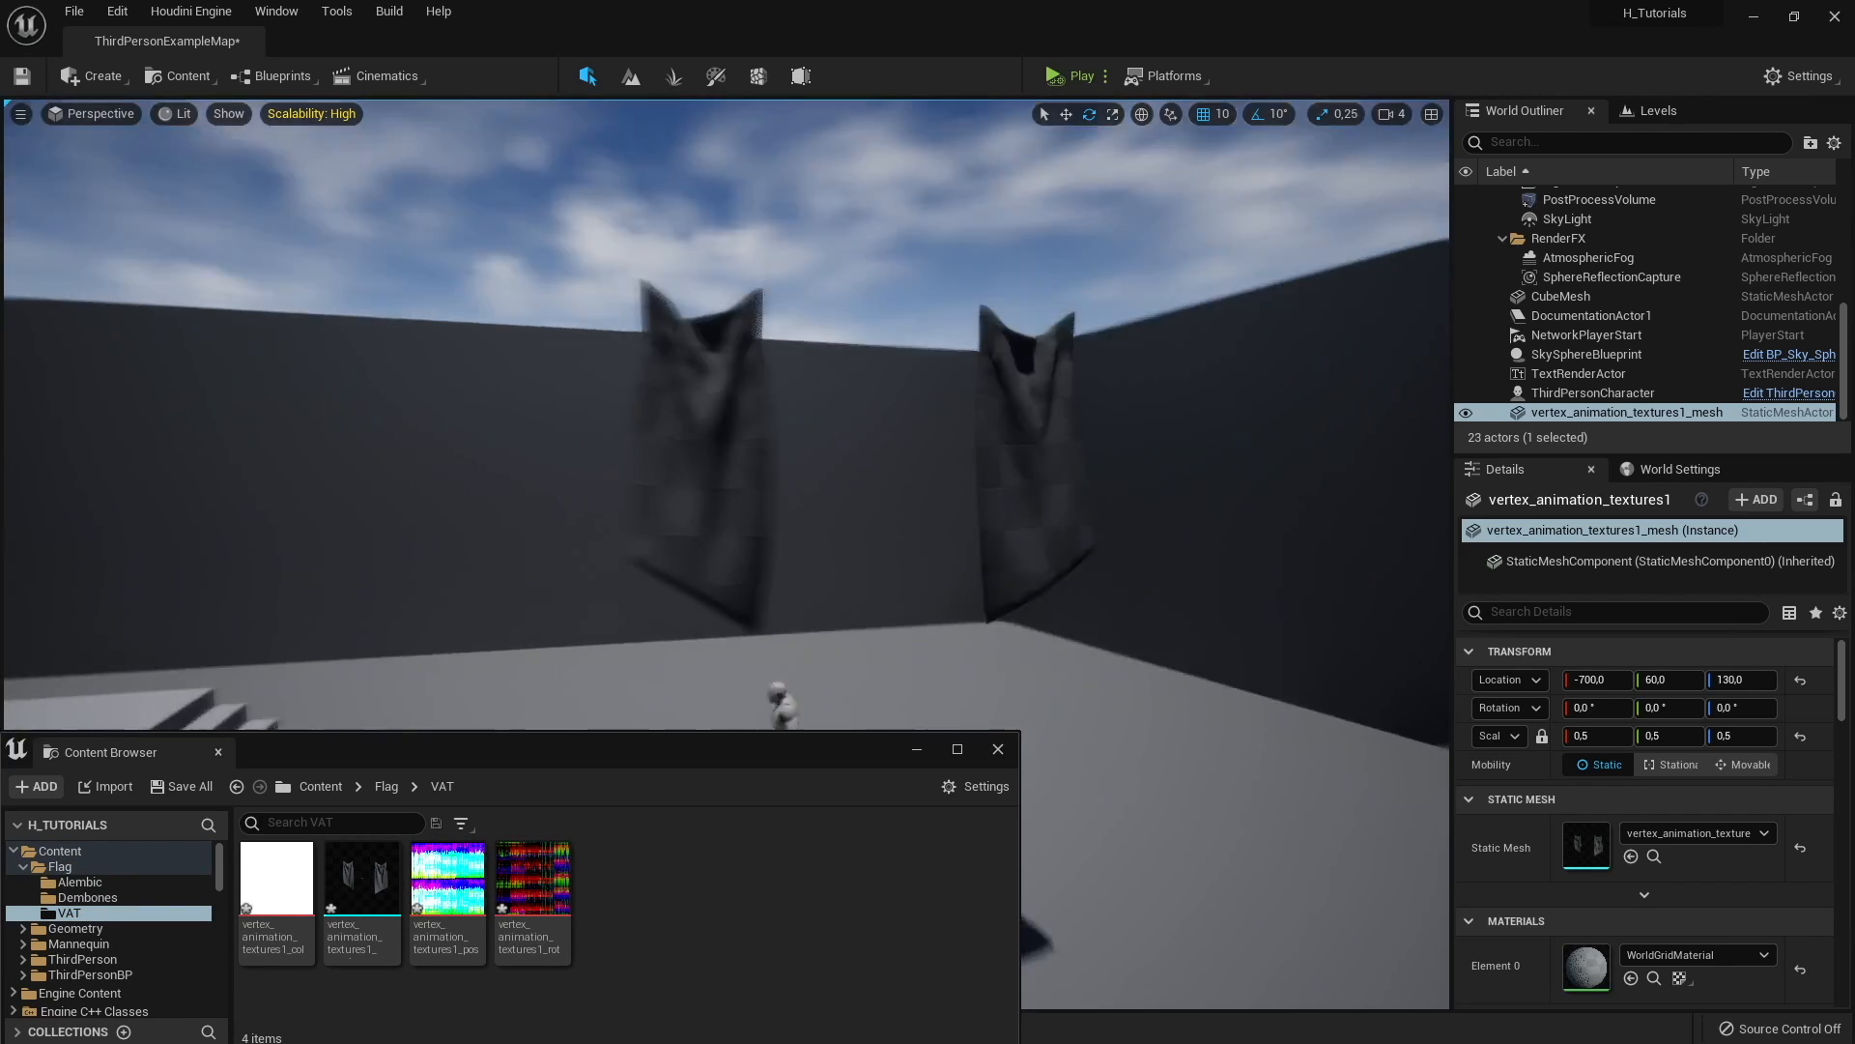
pyautogui.press('s')
pyautogui.moveTo(761, 495); pyautogui.dragTo(762, 496, button='right')
pyautogui.press('w')
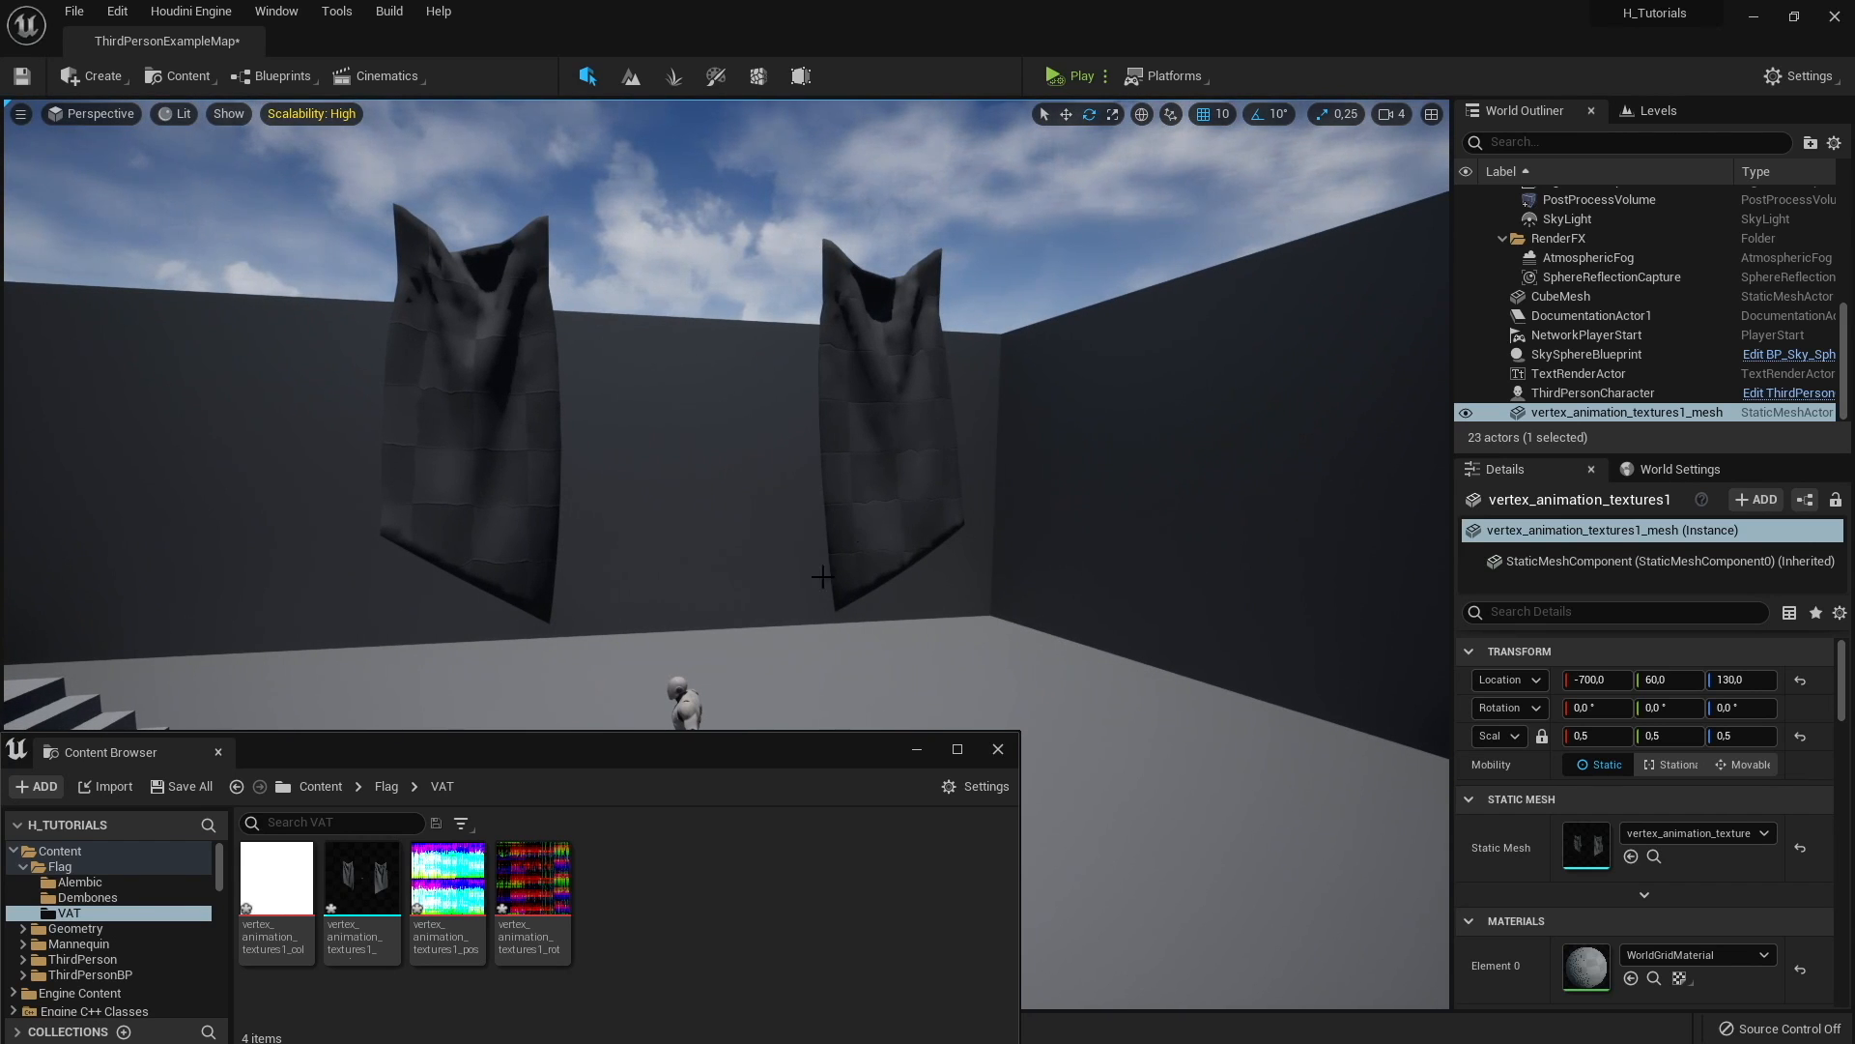
# Step: Create a new material named Flag_VAT in the VAT folder
pyautogui.rightClick(654, 871)
pyautogui.click(721, 499)
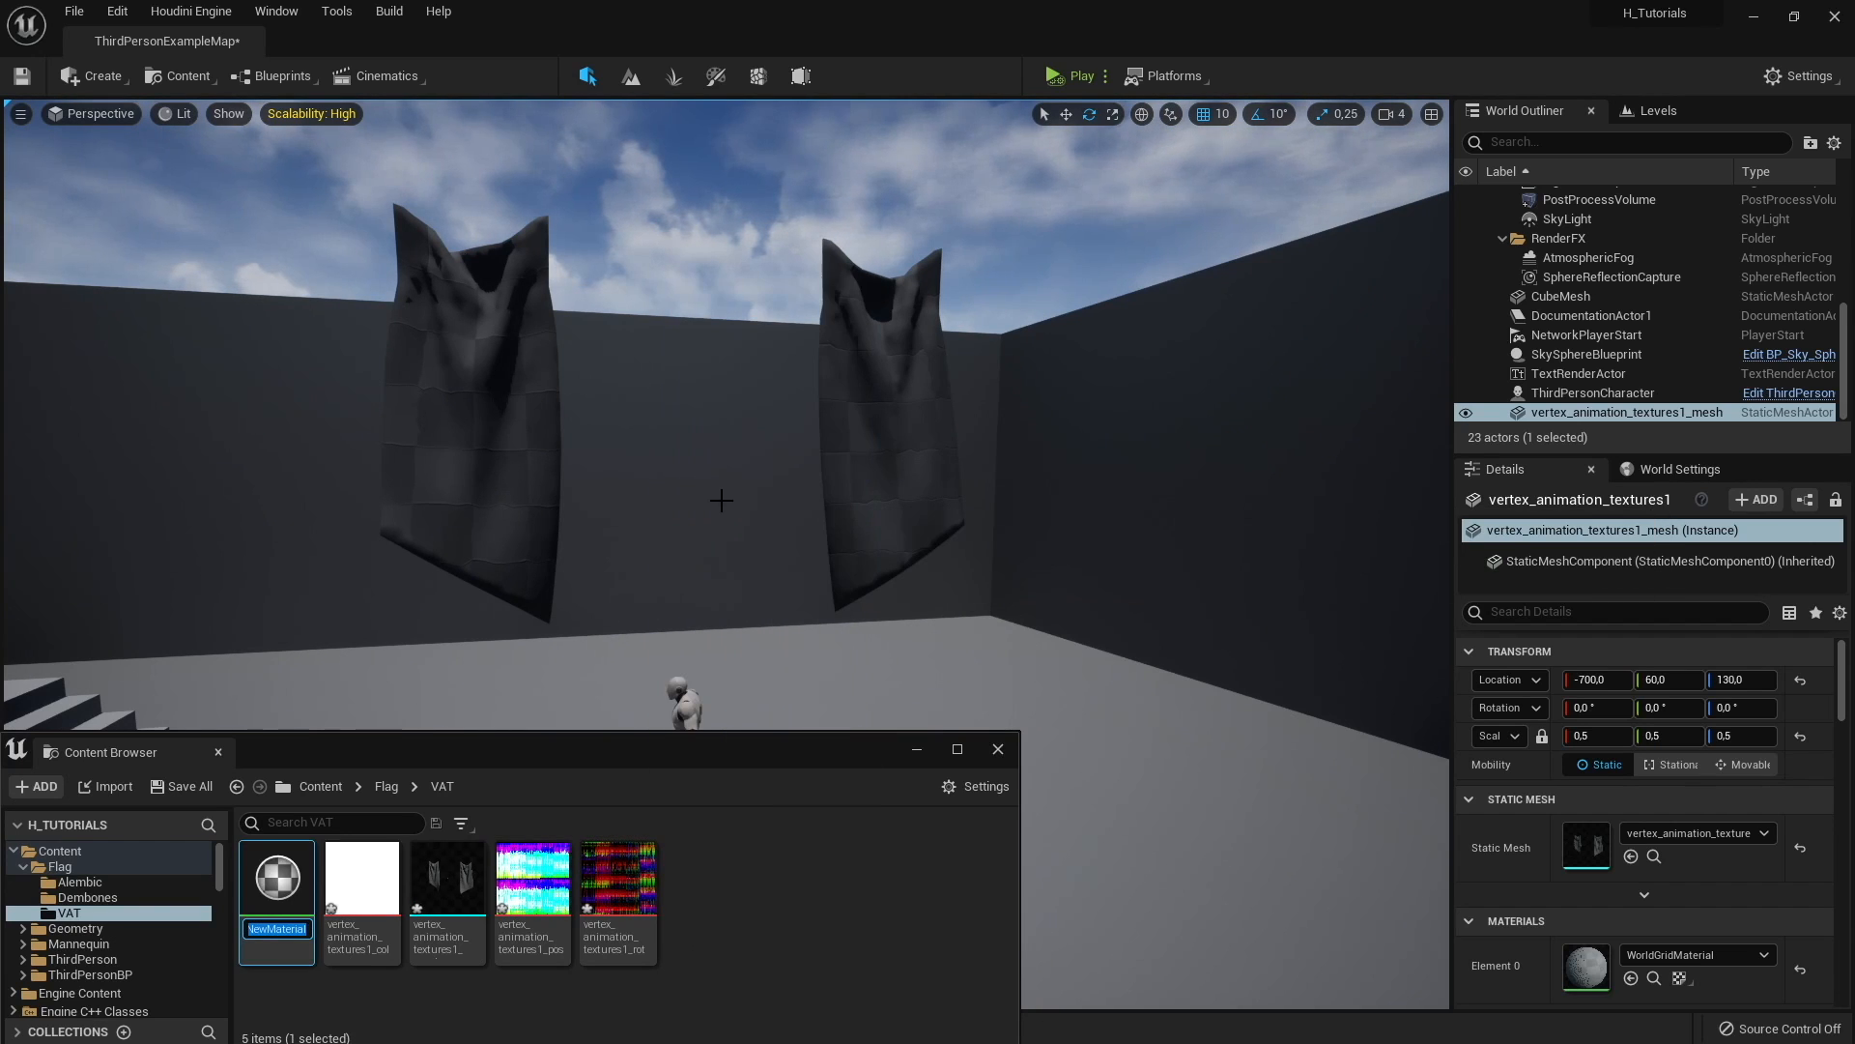
pyautogui.write('Flag_VAT')
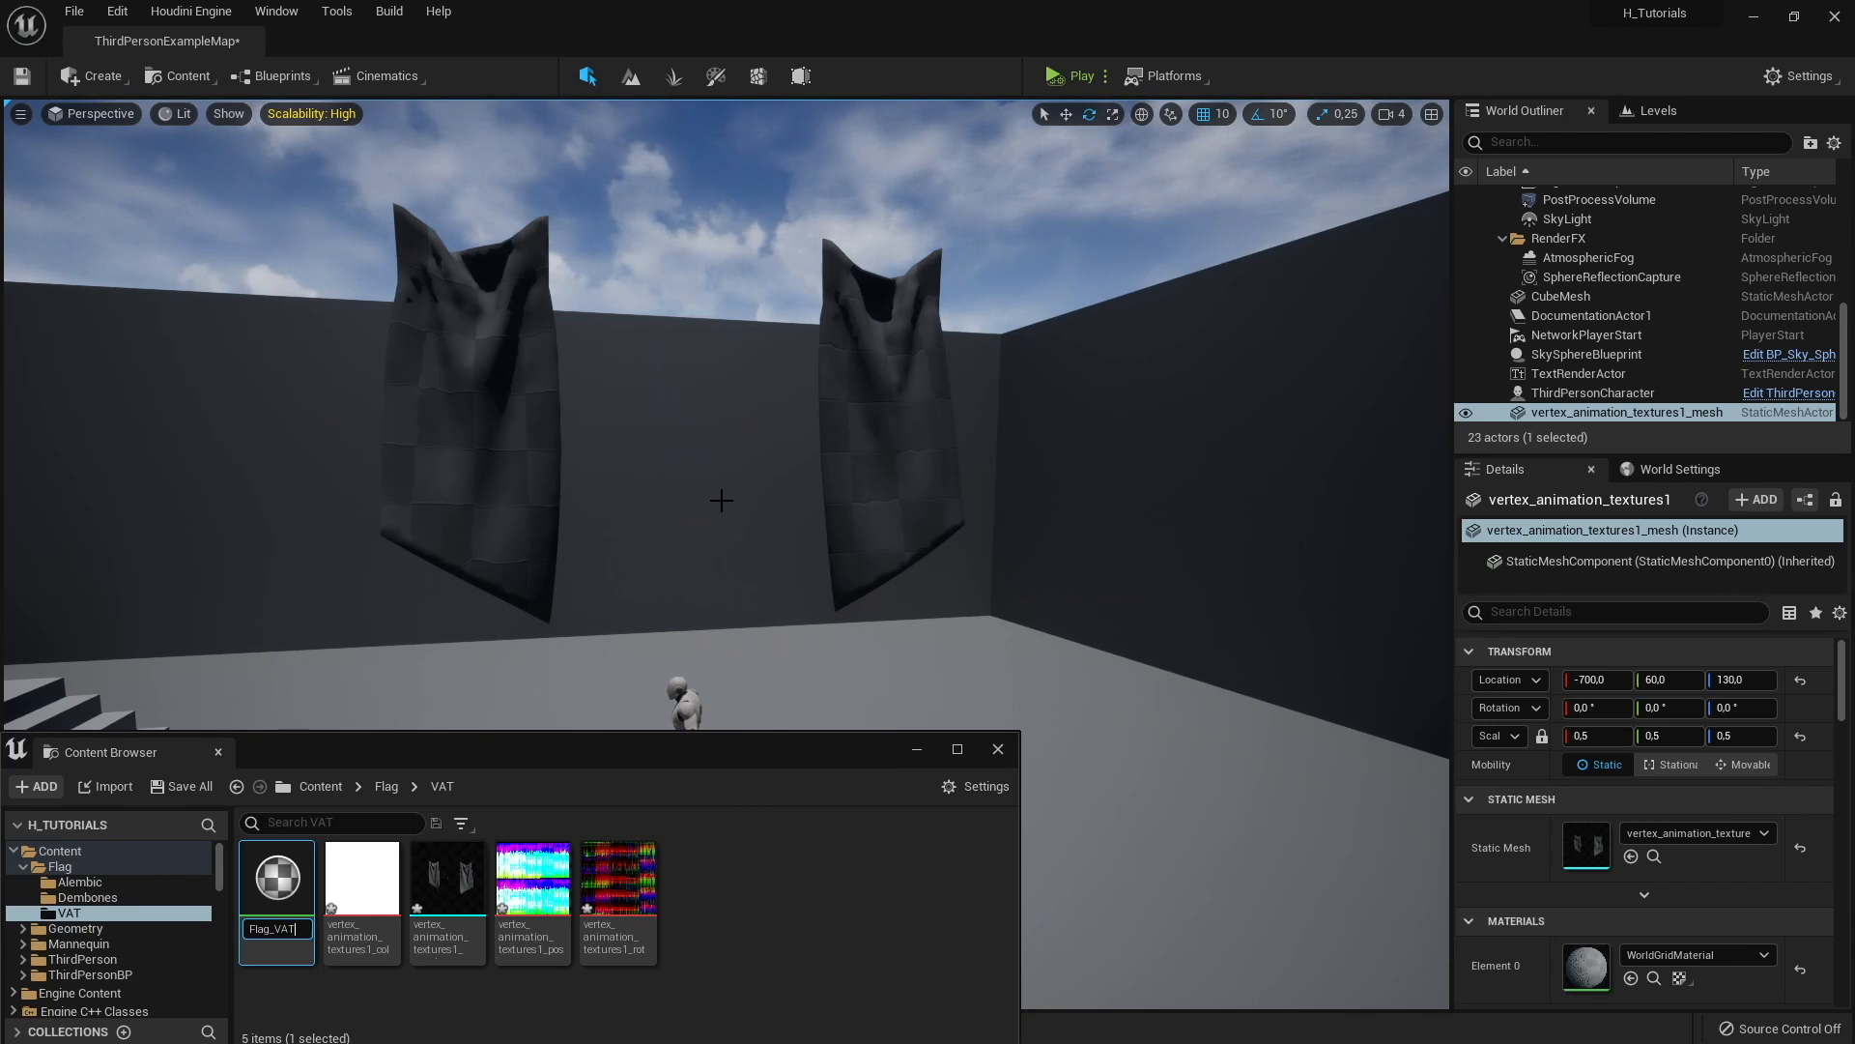
pyautogui.press('Return')
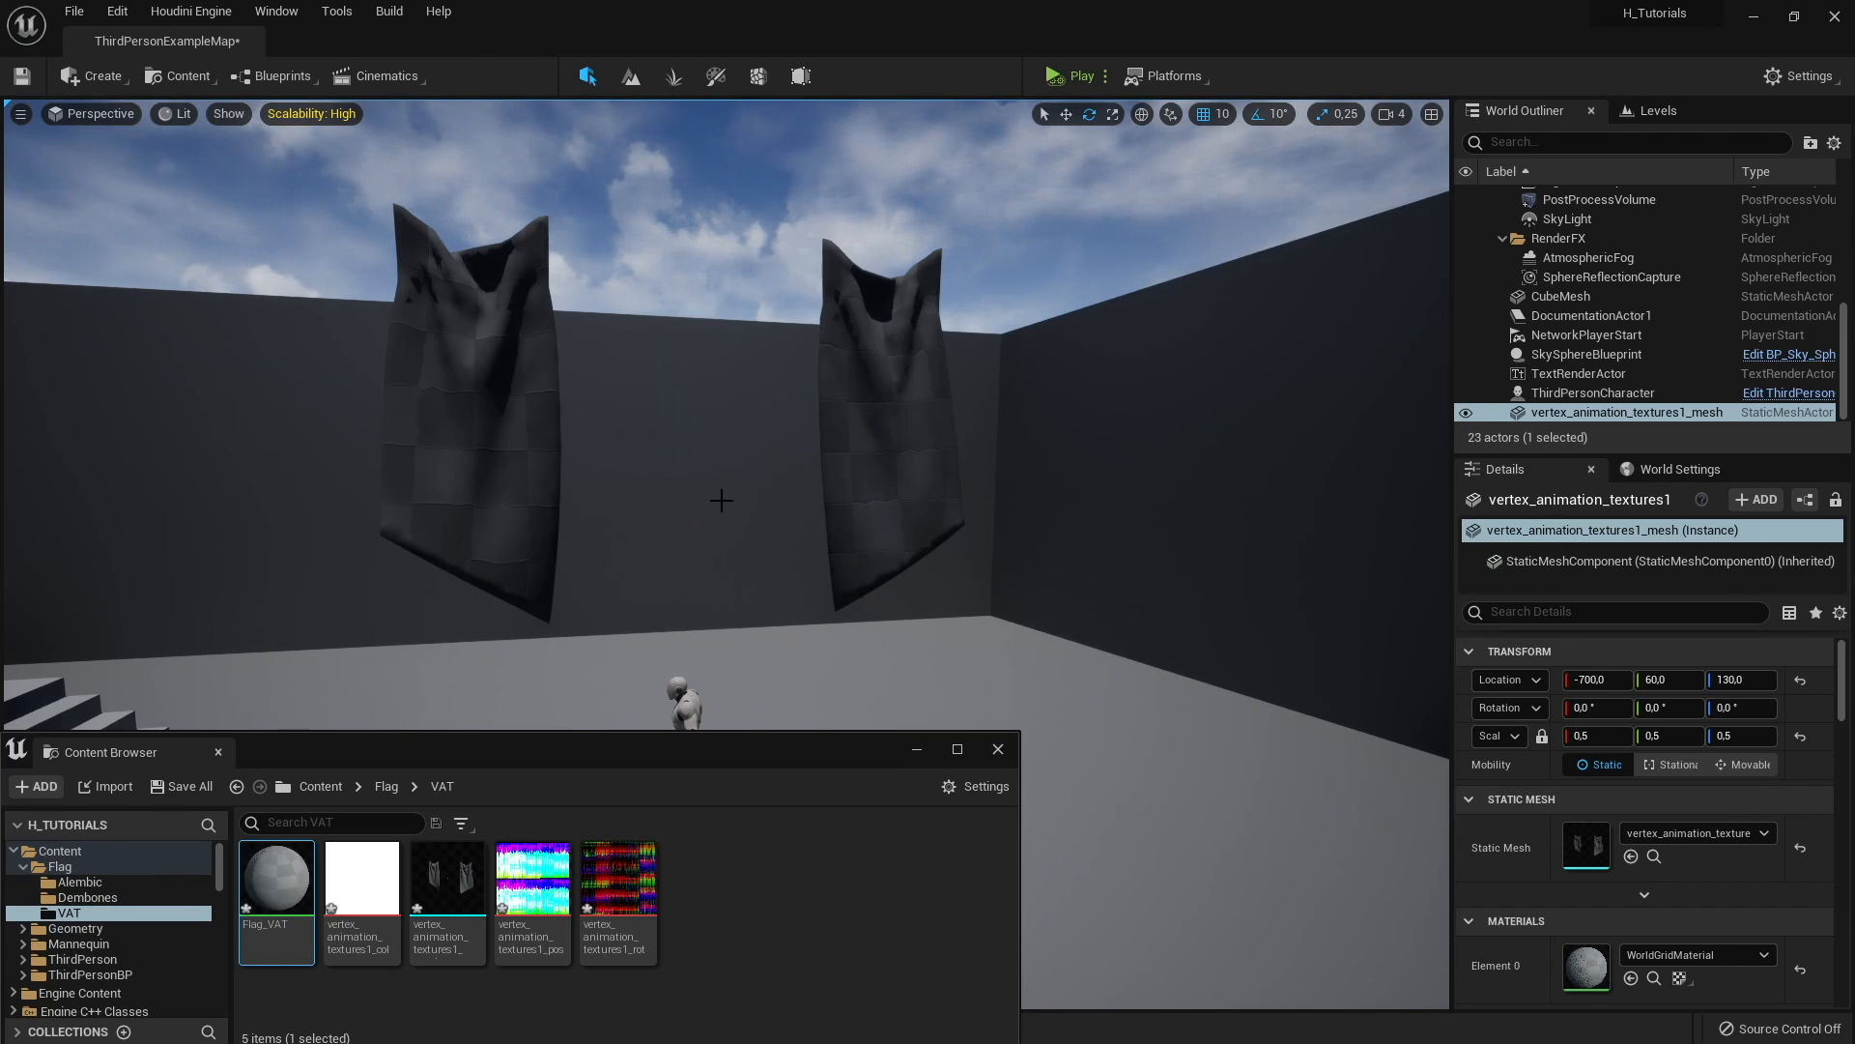
# Step: Open the Flag_VAT material for editing and enlarge the graph area by narrowing the preview and details area
pyautogui.press('Return')
pyautogui.click(1192, 98)
pyautogui.moveTo(1012, 356); pyautogui.dragTo(1151, 468, button='right')
pyautogui.scroll(2, 1151, 468)
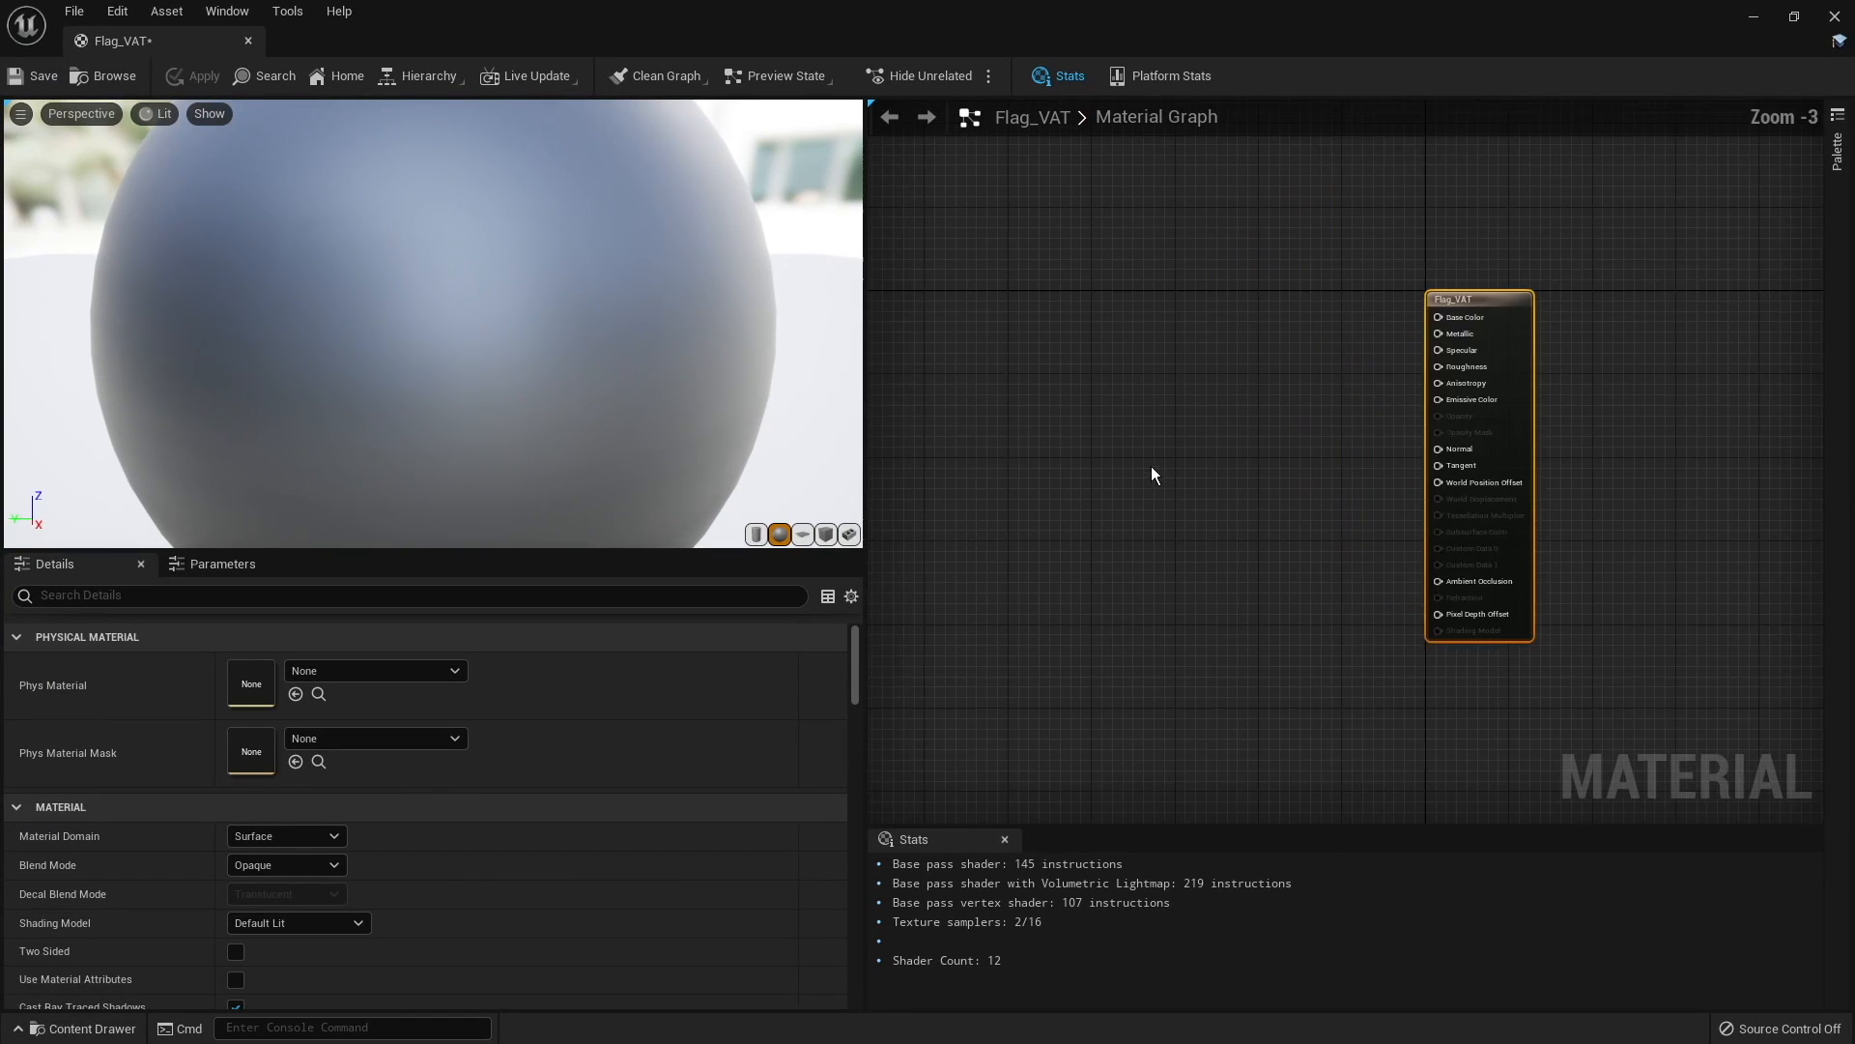
pyautogui.moveTo(866, 339); pyautogui.dragTo(437, 349)
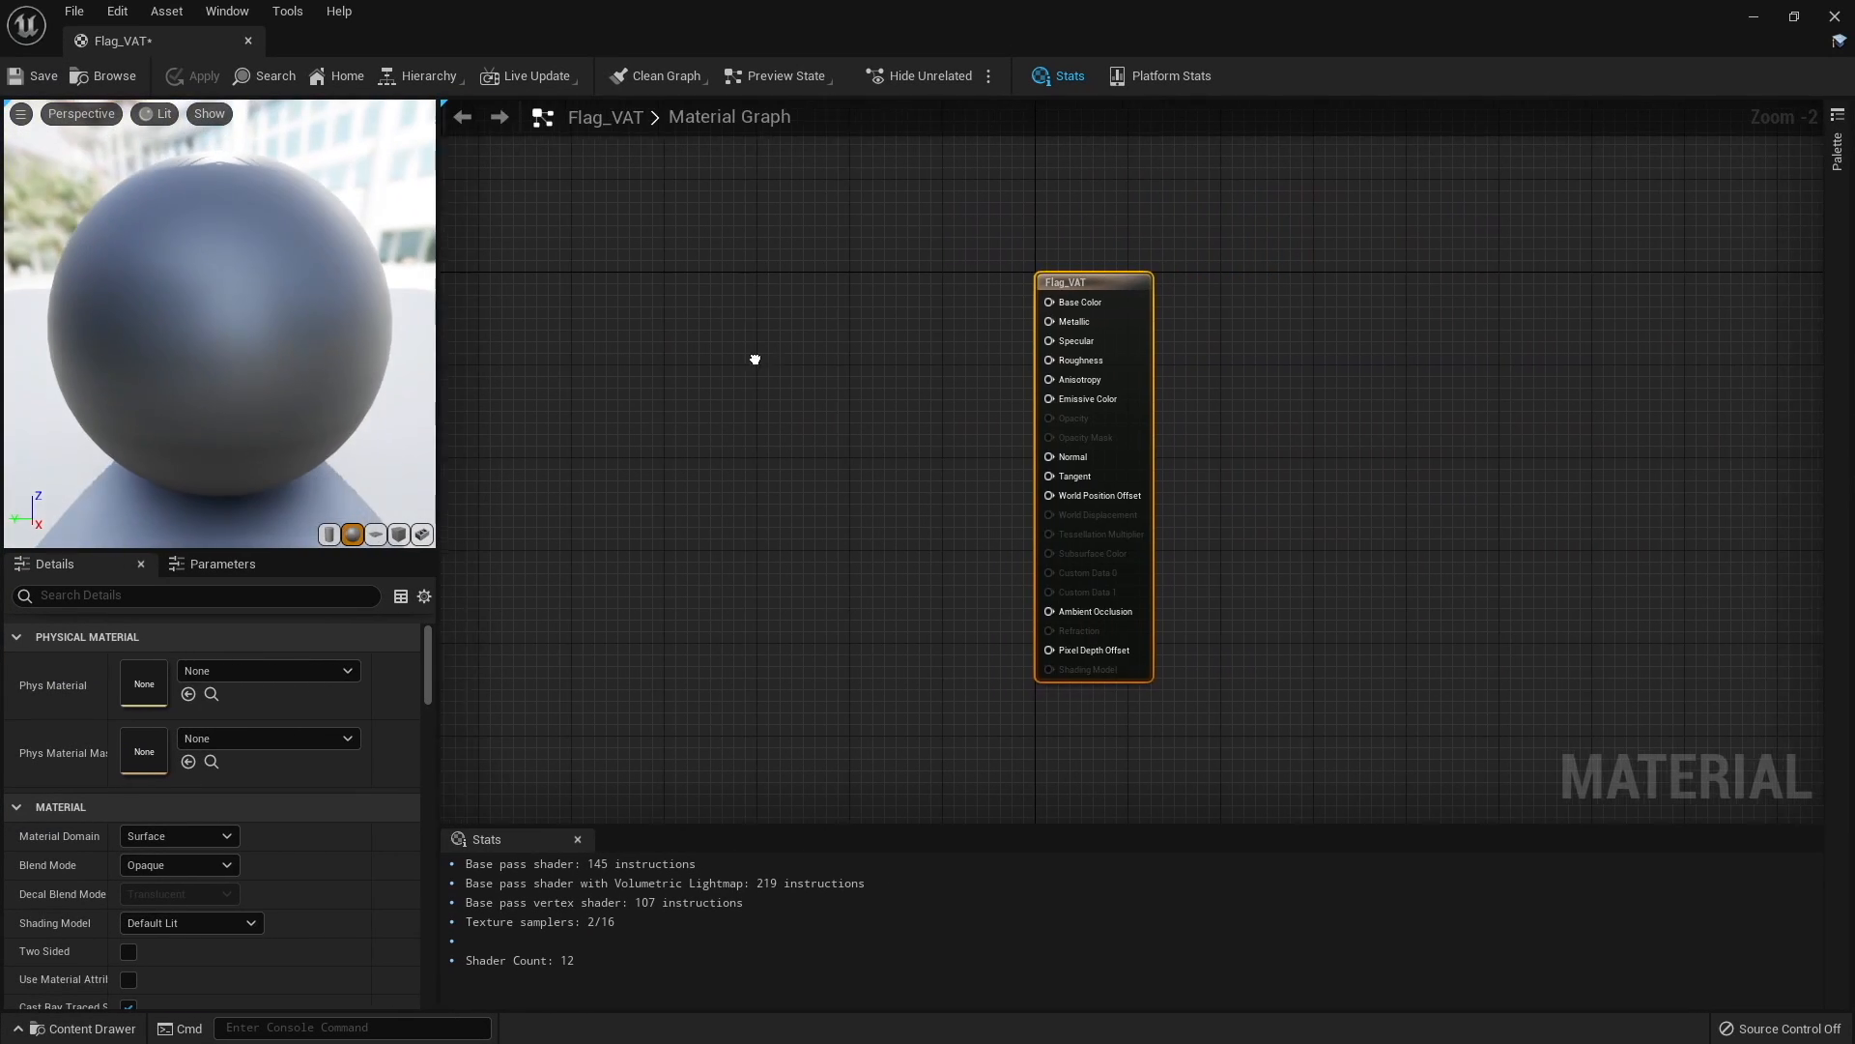
pyautogui.scroll(2, 932, 377)
# Step: Add the MF_VAT_Soft function from Side FX to the graph, ahead of the Flag_VAT output node
pyautogui.rightClick(858, 358)
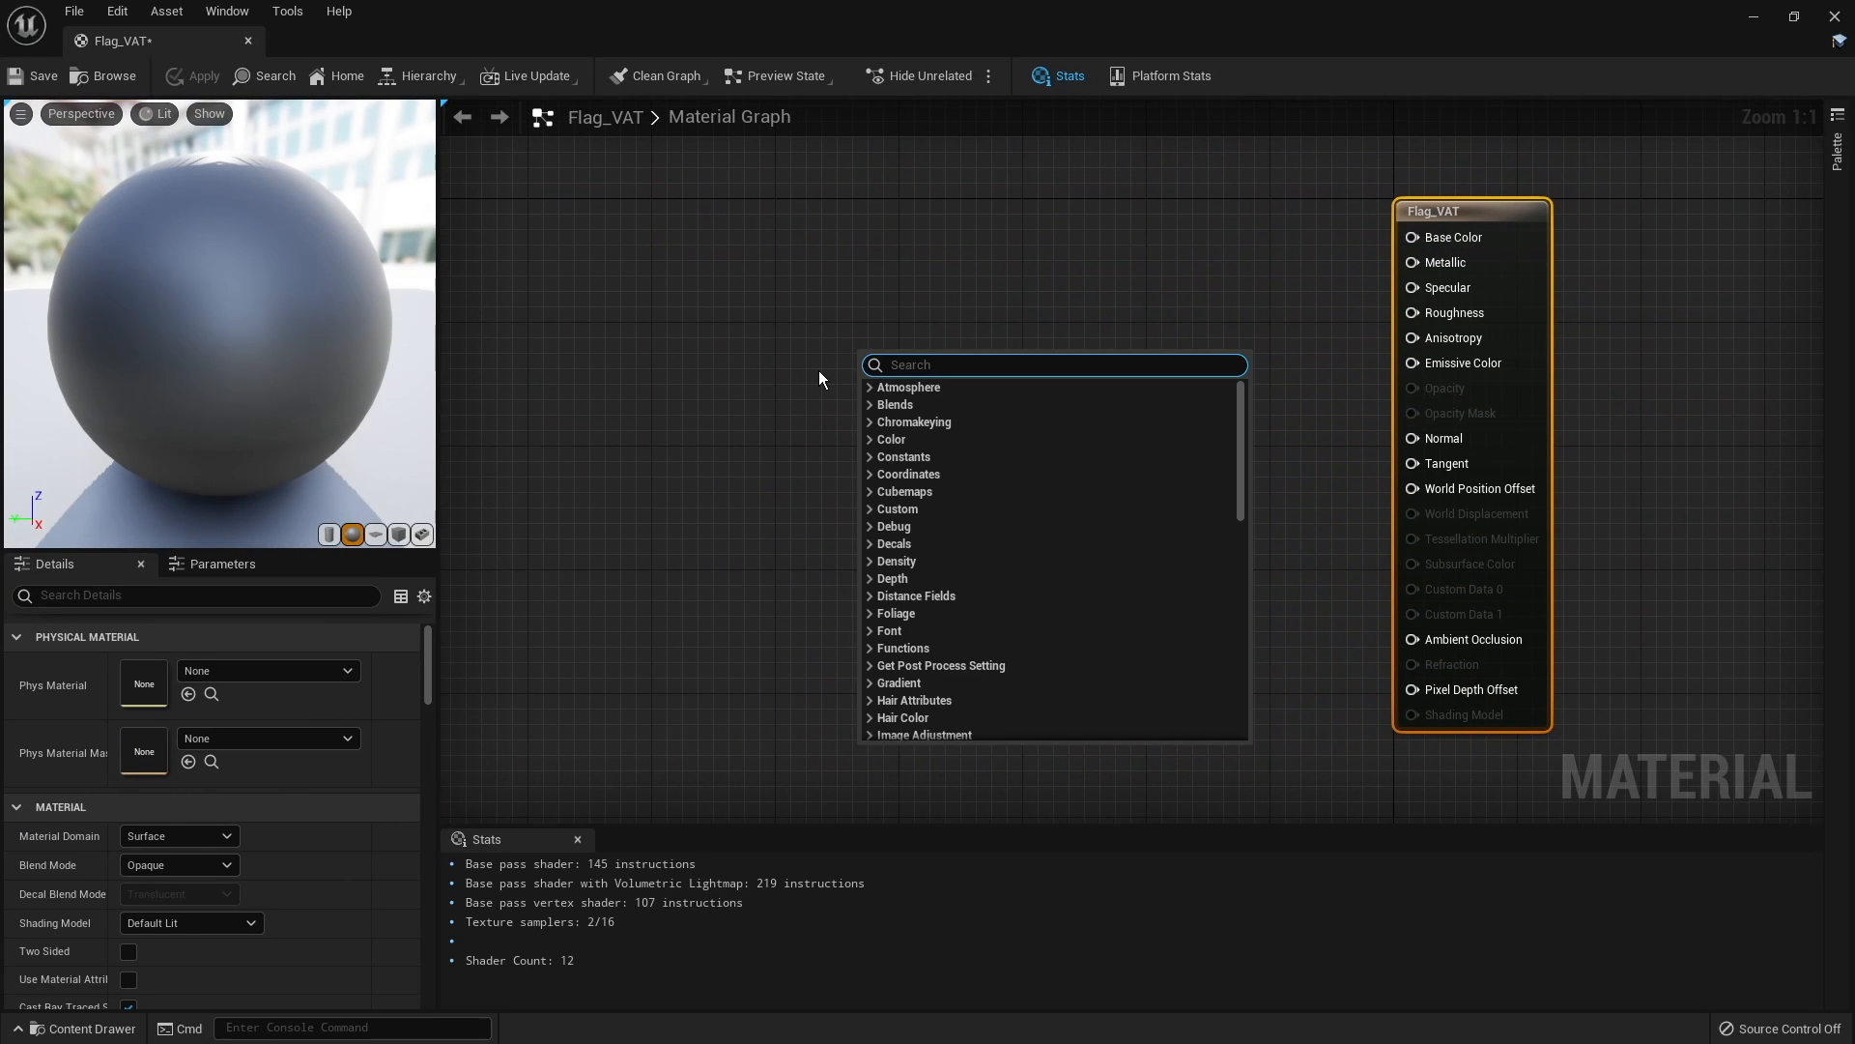
pyautogui.write('soft')
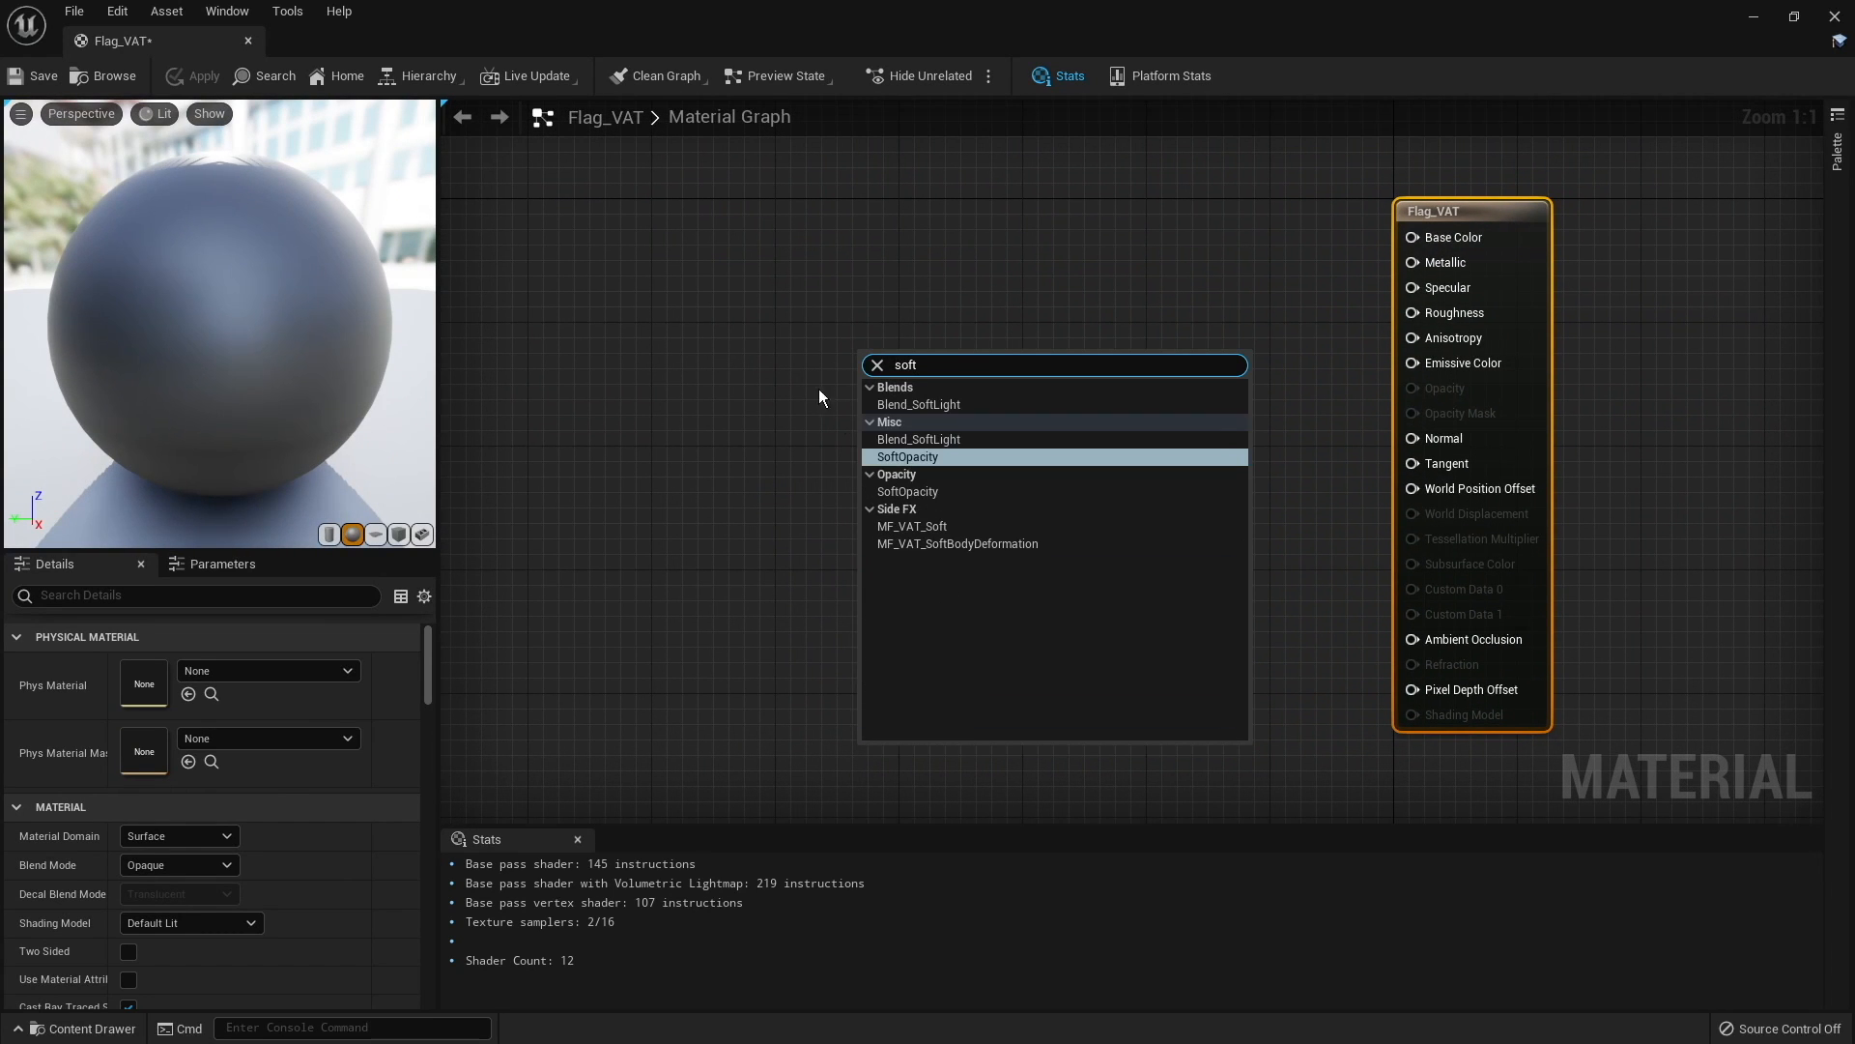
pyautogui.click(931, 528)
pyautogui.moveTo(961, 329); pyautogui.dragTo(944, 297)
pyautogui.moveTo(928, 273); pyautogui.dragTo(1050, 306, button='right')
pyautogui.moveTo(1042, 335); pyautogui.dragTo(966, 353)
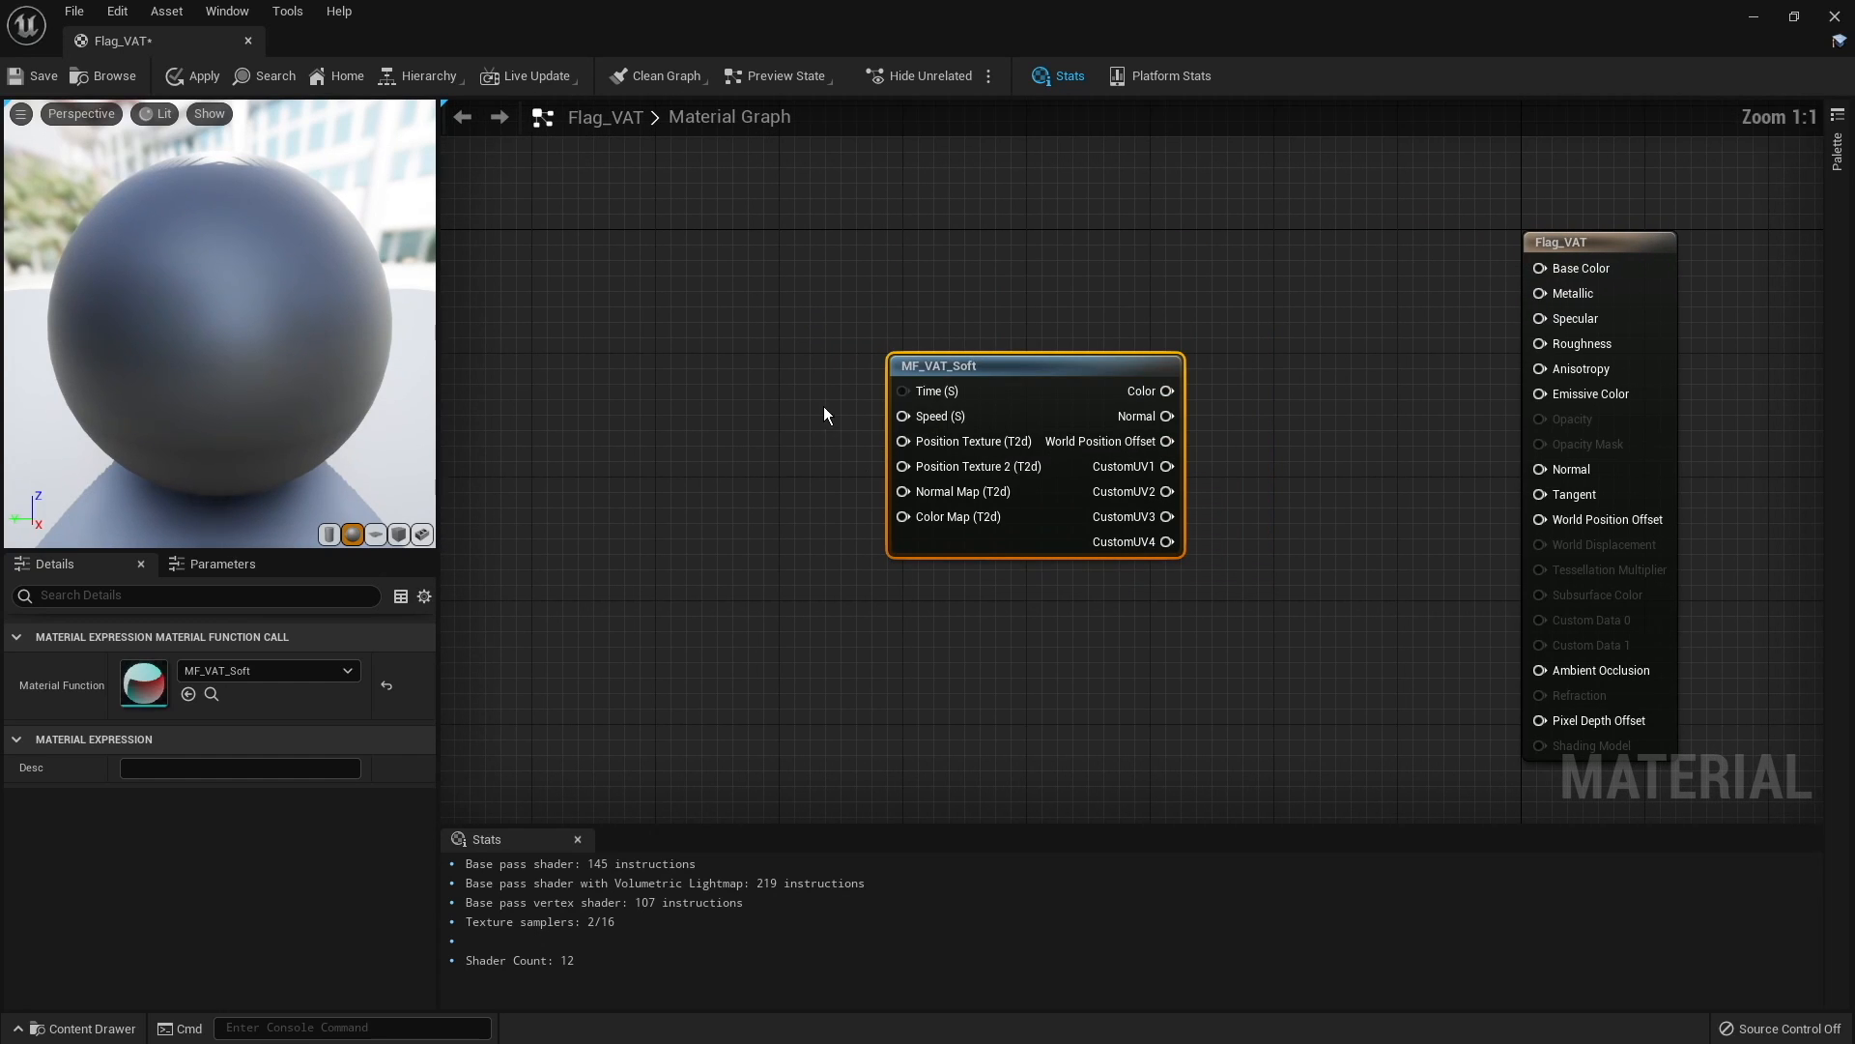
# Step: Add a Constant node and connect it to the Speed input of MF_VAT_Soft
pyautogui.click(765, 375)
pyautogui.moveTo(802, 414); pyautogui.dragTo(902, 416)
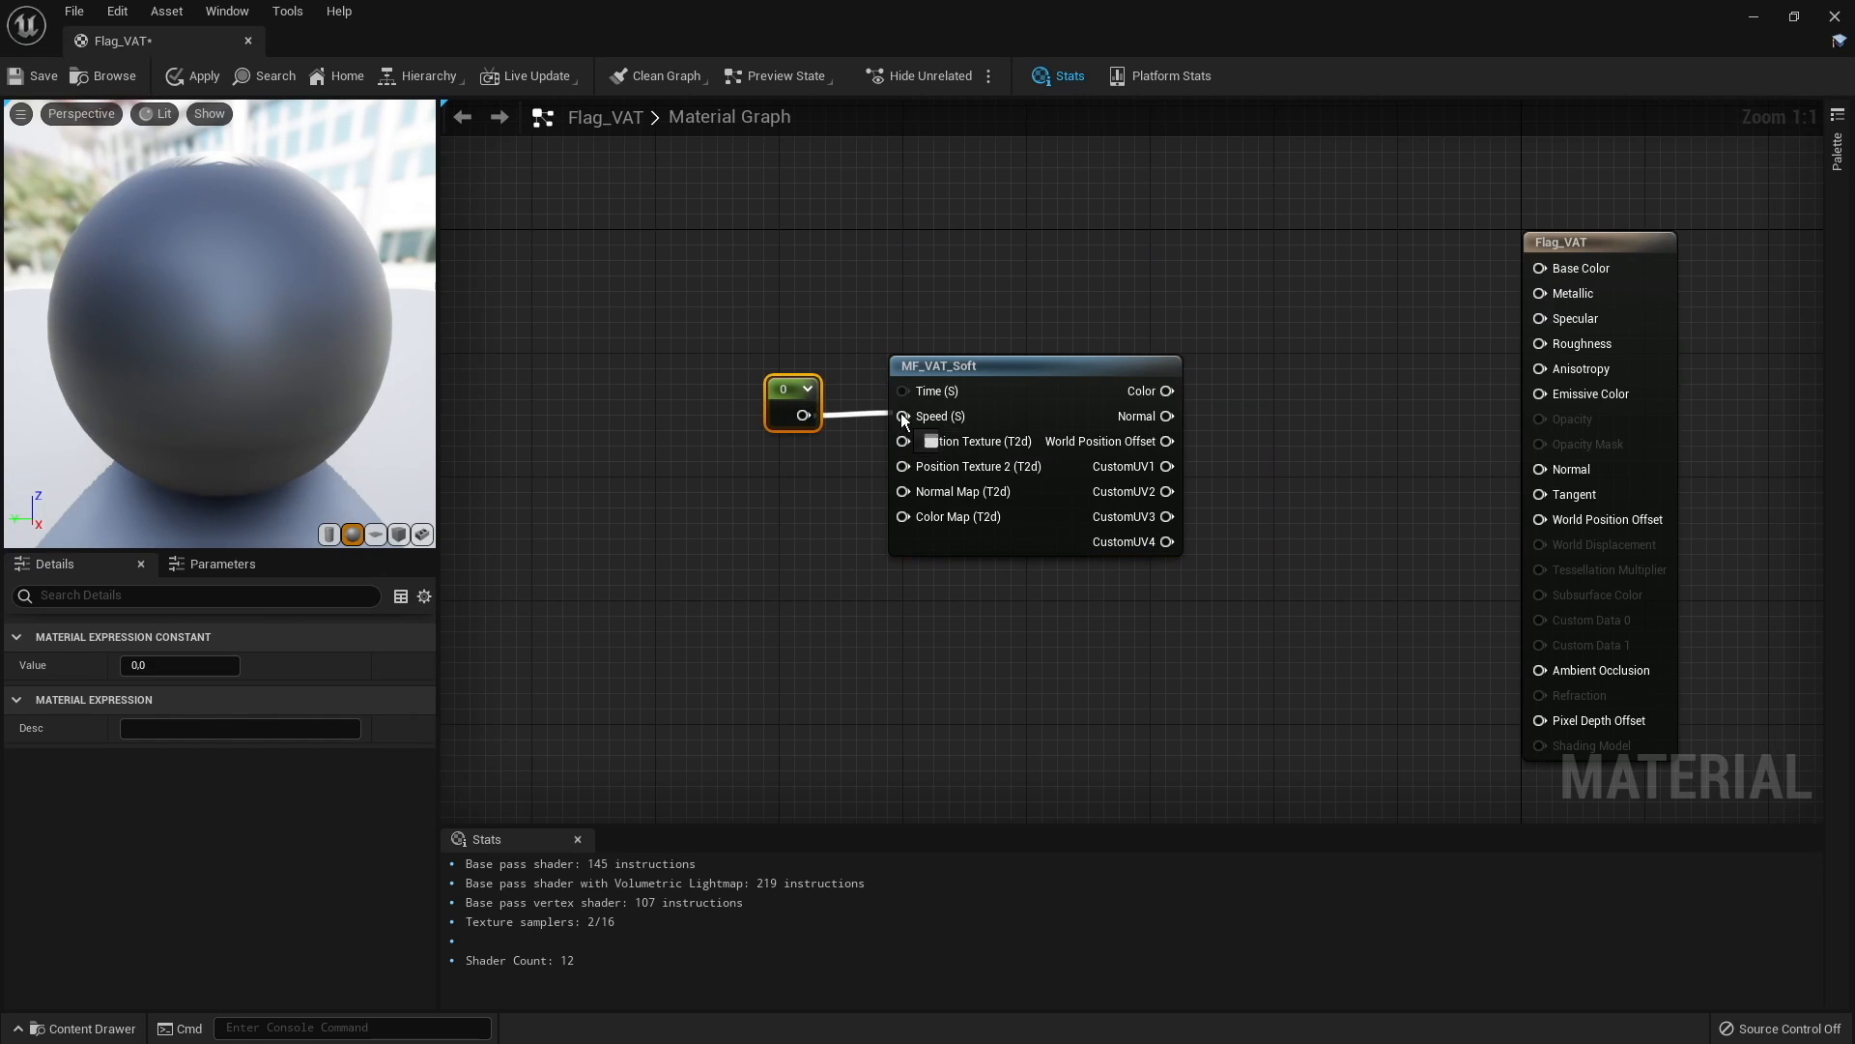
pyautogui.moveTo(794, 401); pyautogui.dragTo(777, 393)
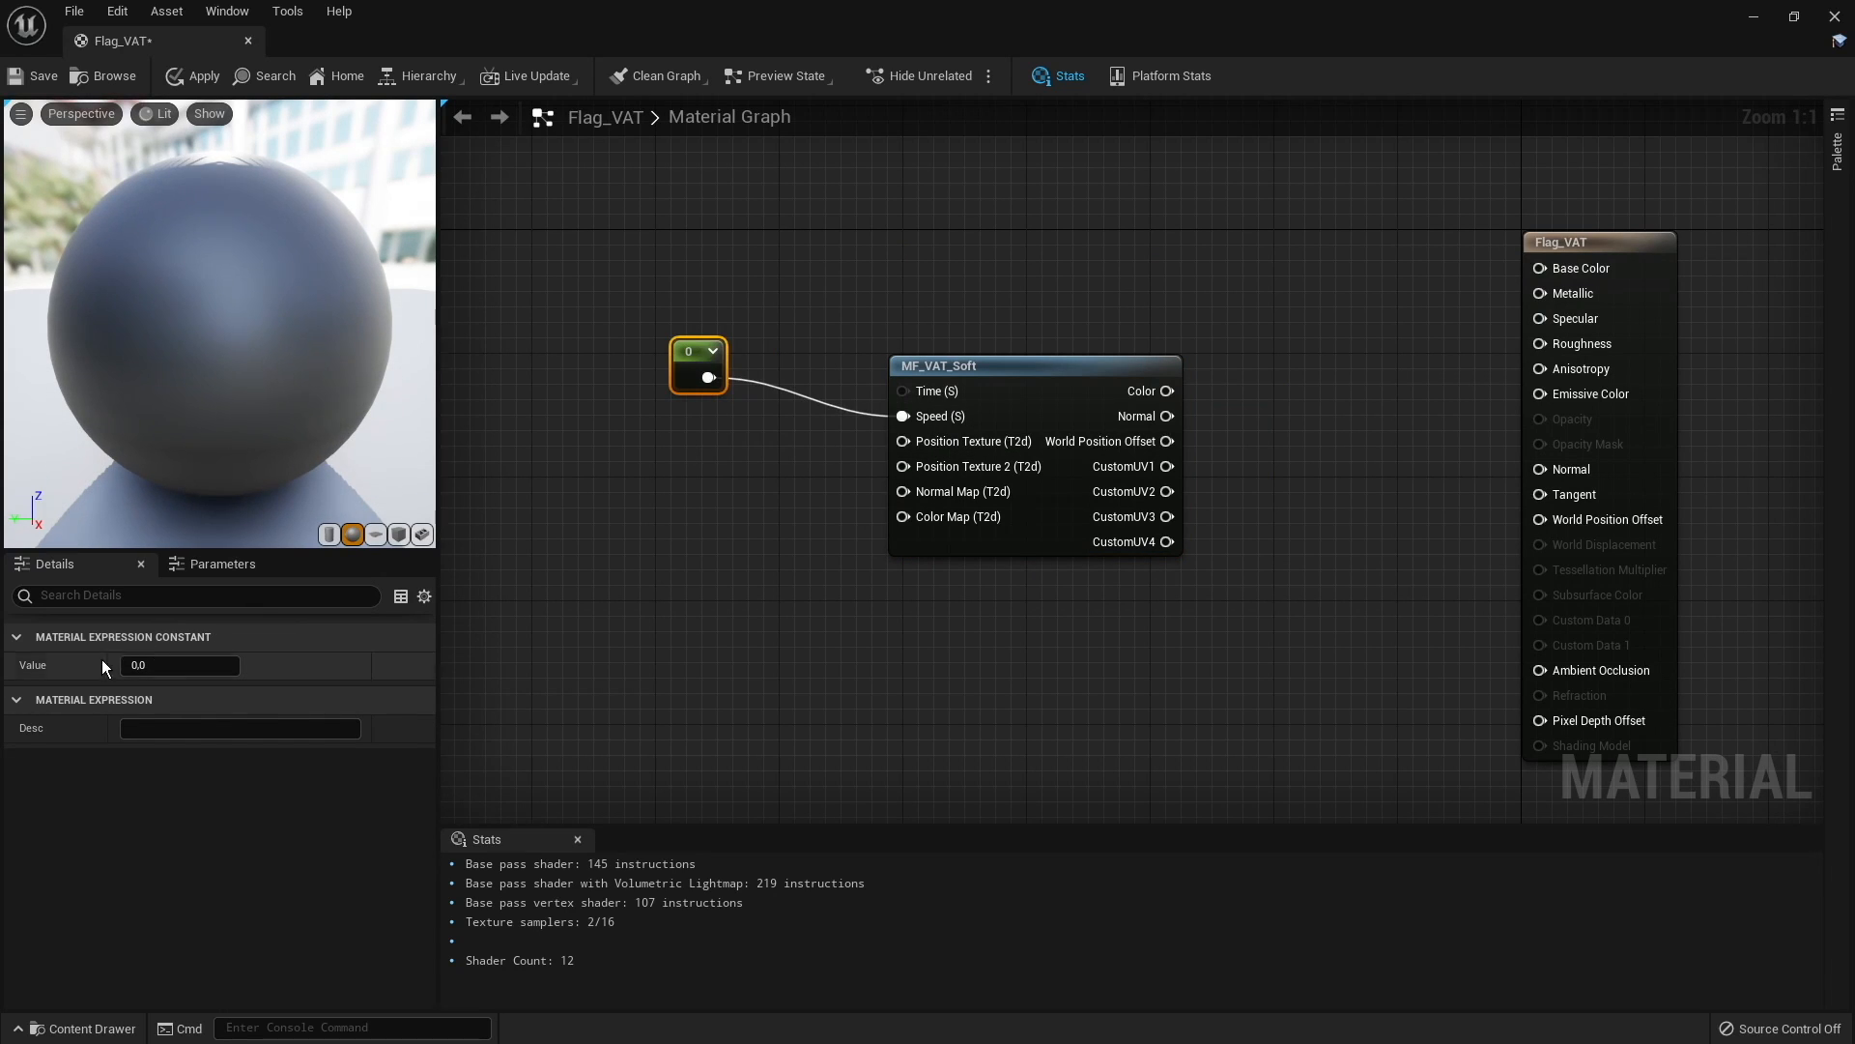
# Step: Set the constant feeding MF_VAT_Soft to 1 and convert it to a parameter named Speed
pyautogui.write('1')
pyautogui.press('Return')
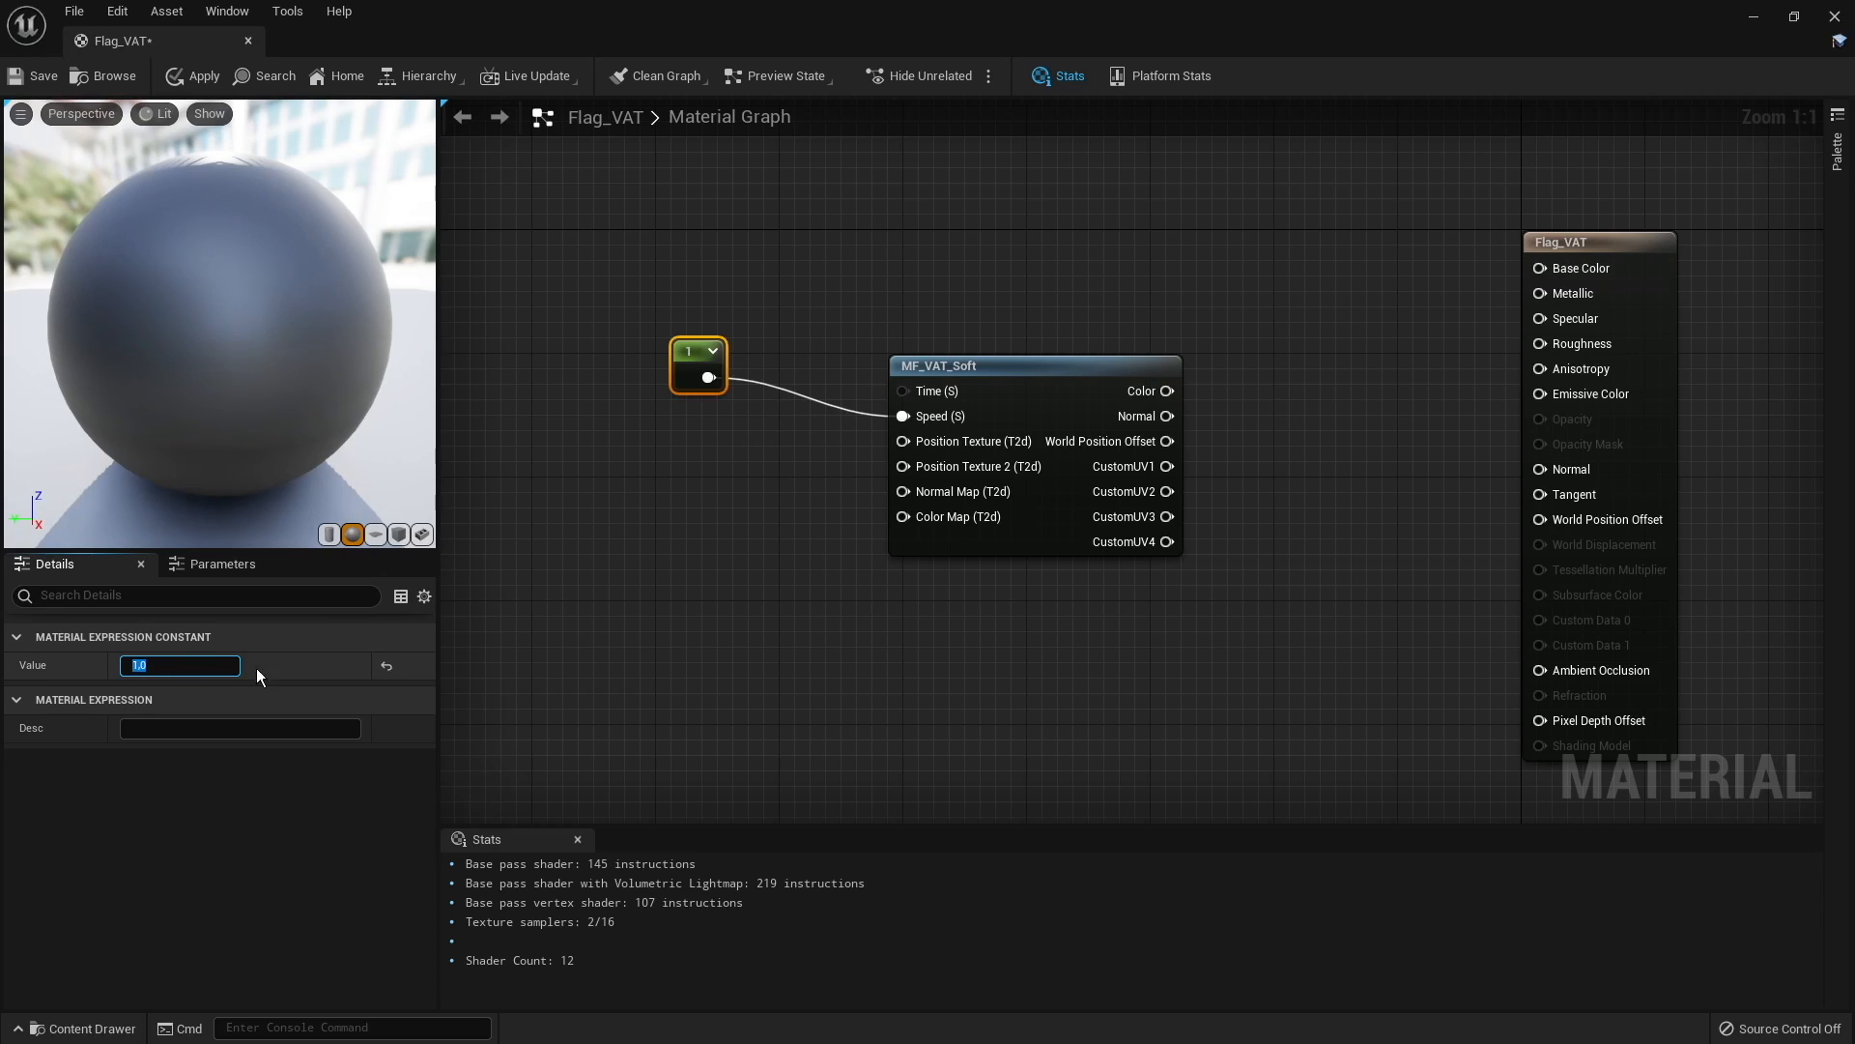
pyautogui.click(694, 543)
pyautogui.click(695, 361)
pyautogui.rightClick(688, 359)
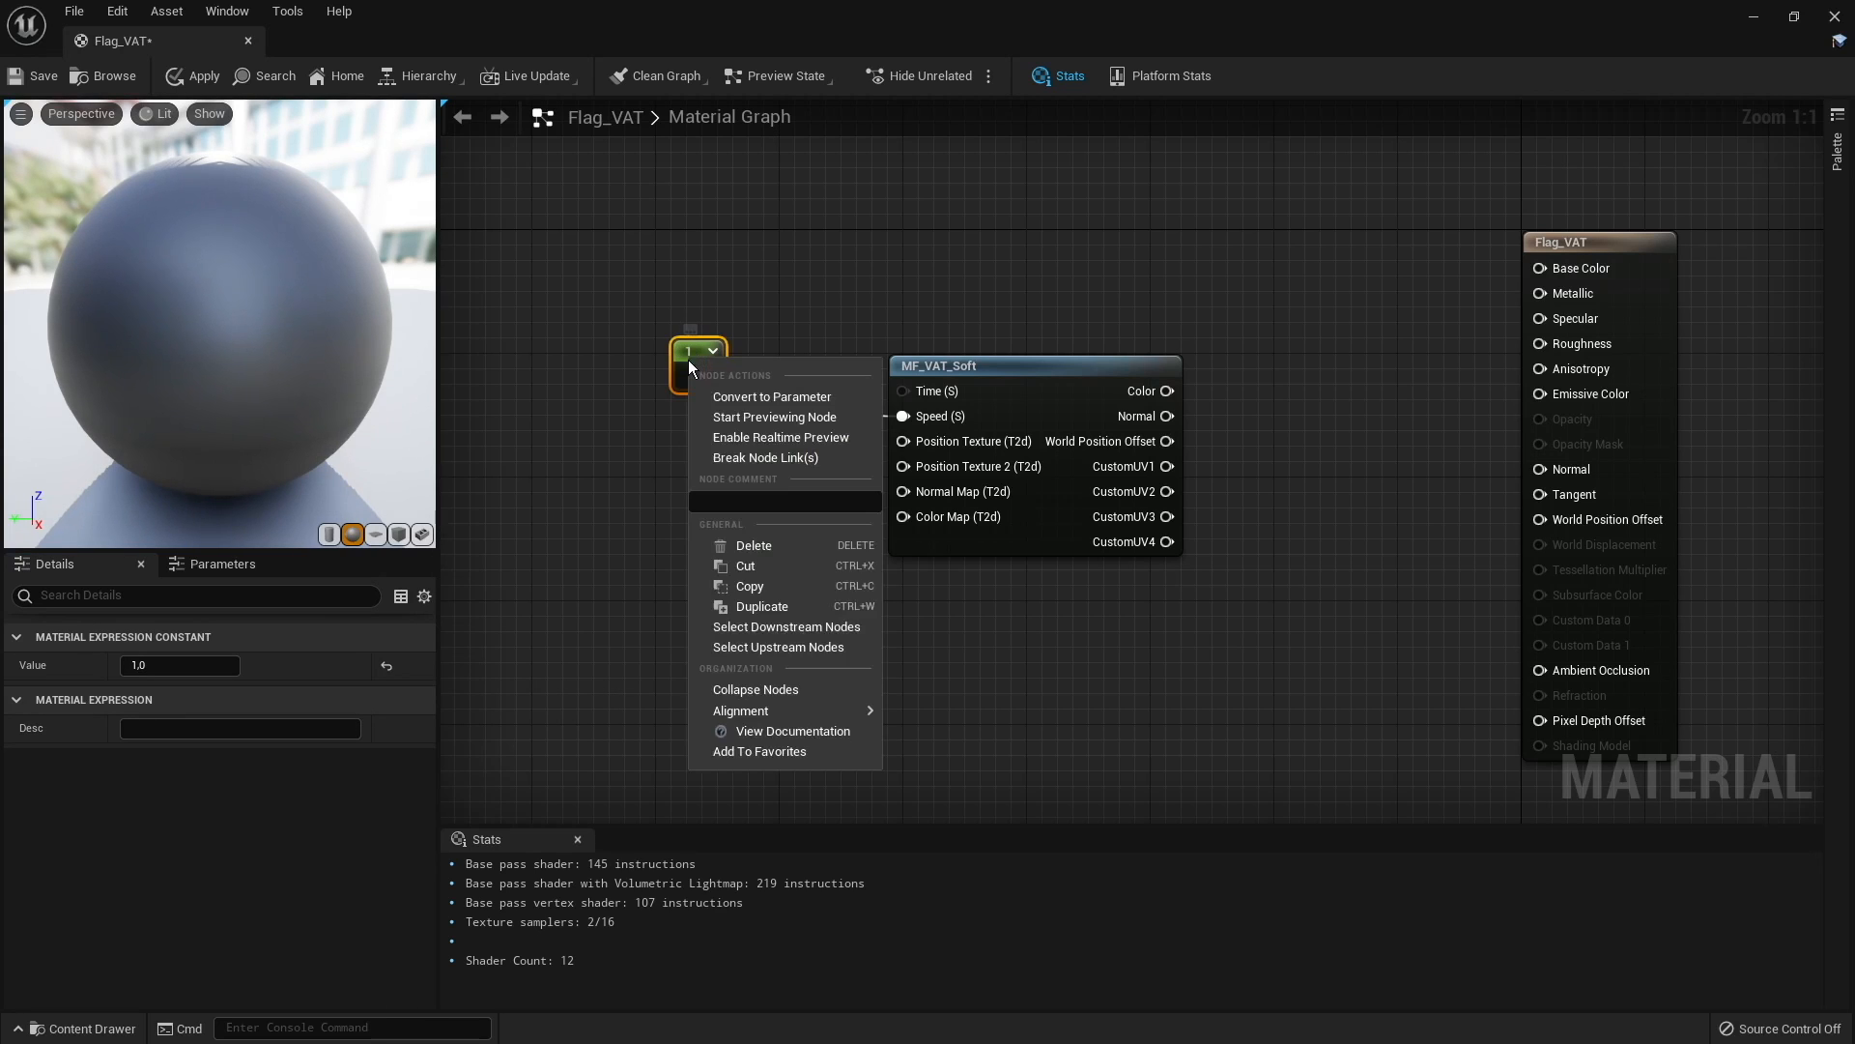
pyautogui.click(720, 392)
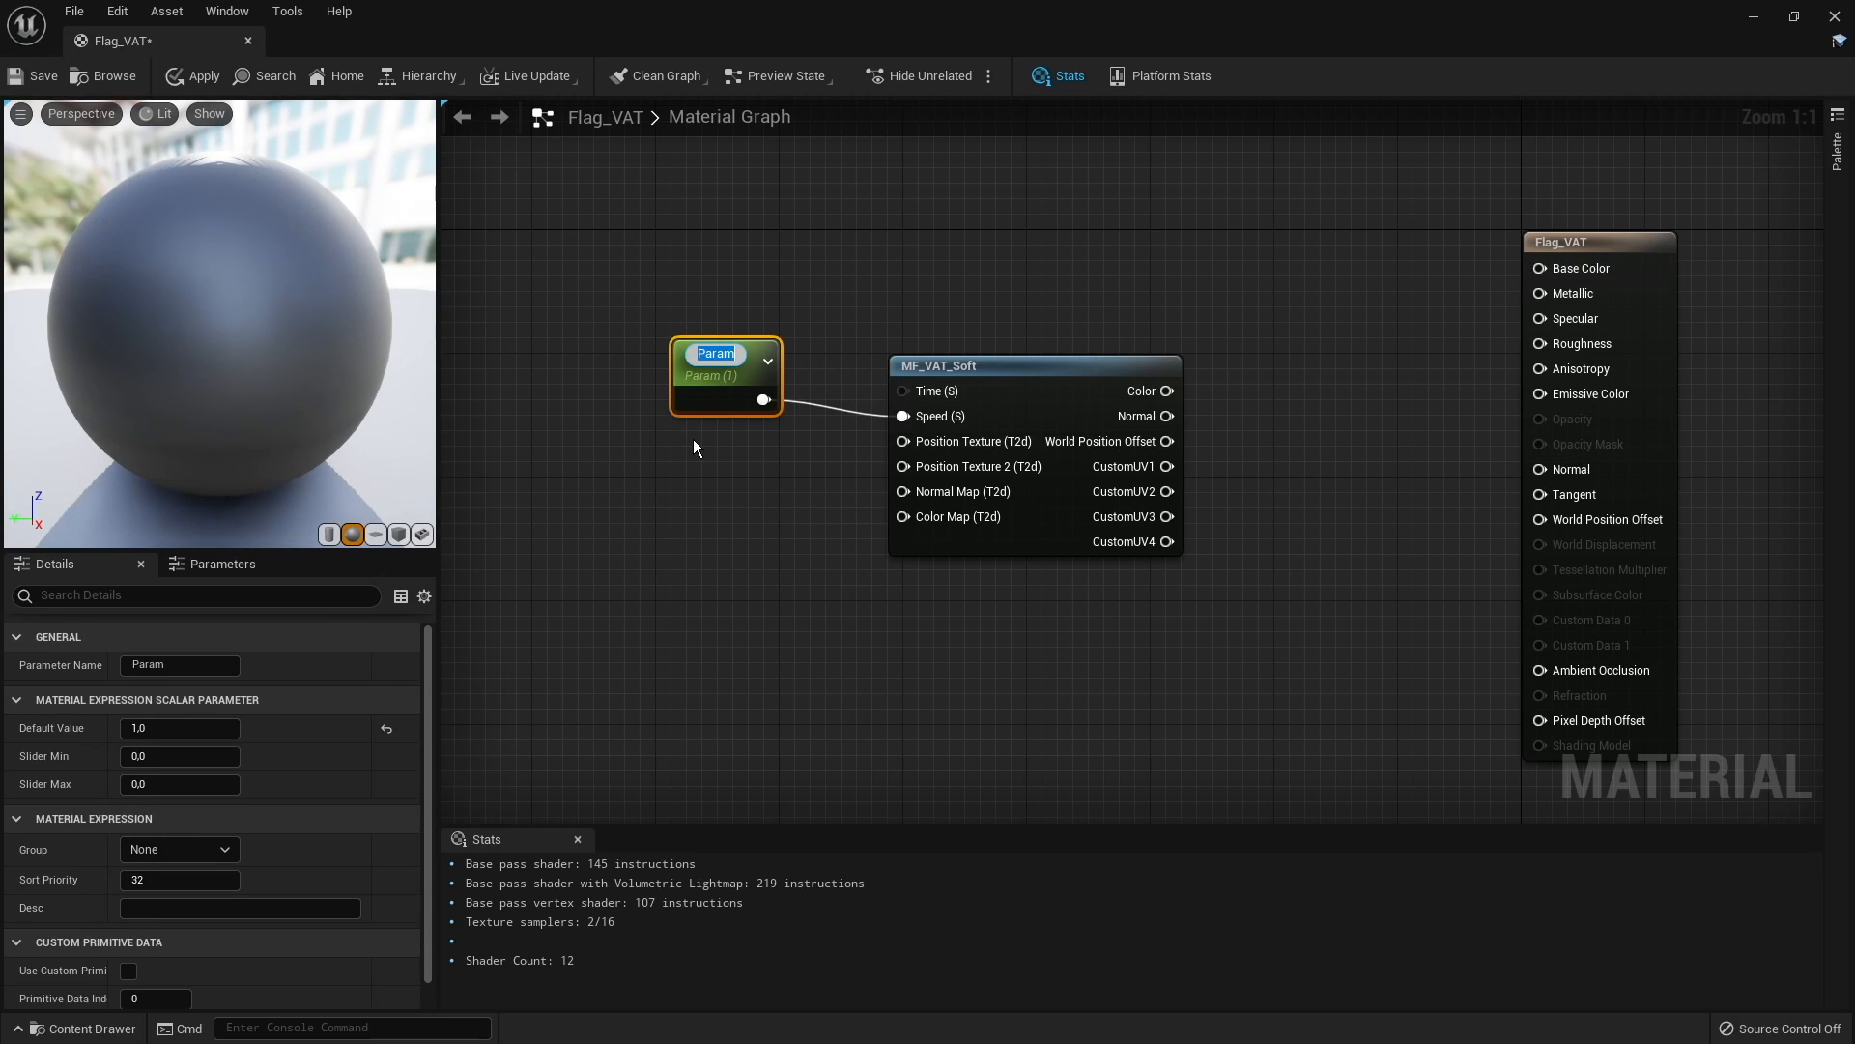
pyautogui.write('Speed')
pyautogui.press('Return')
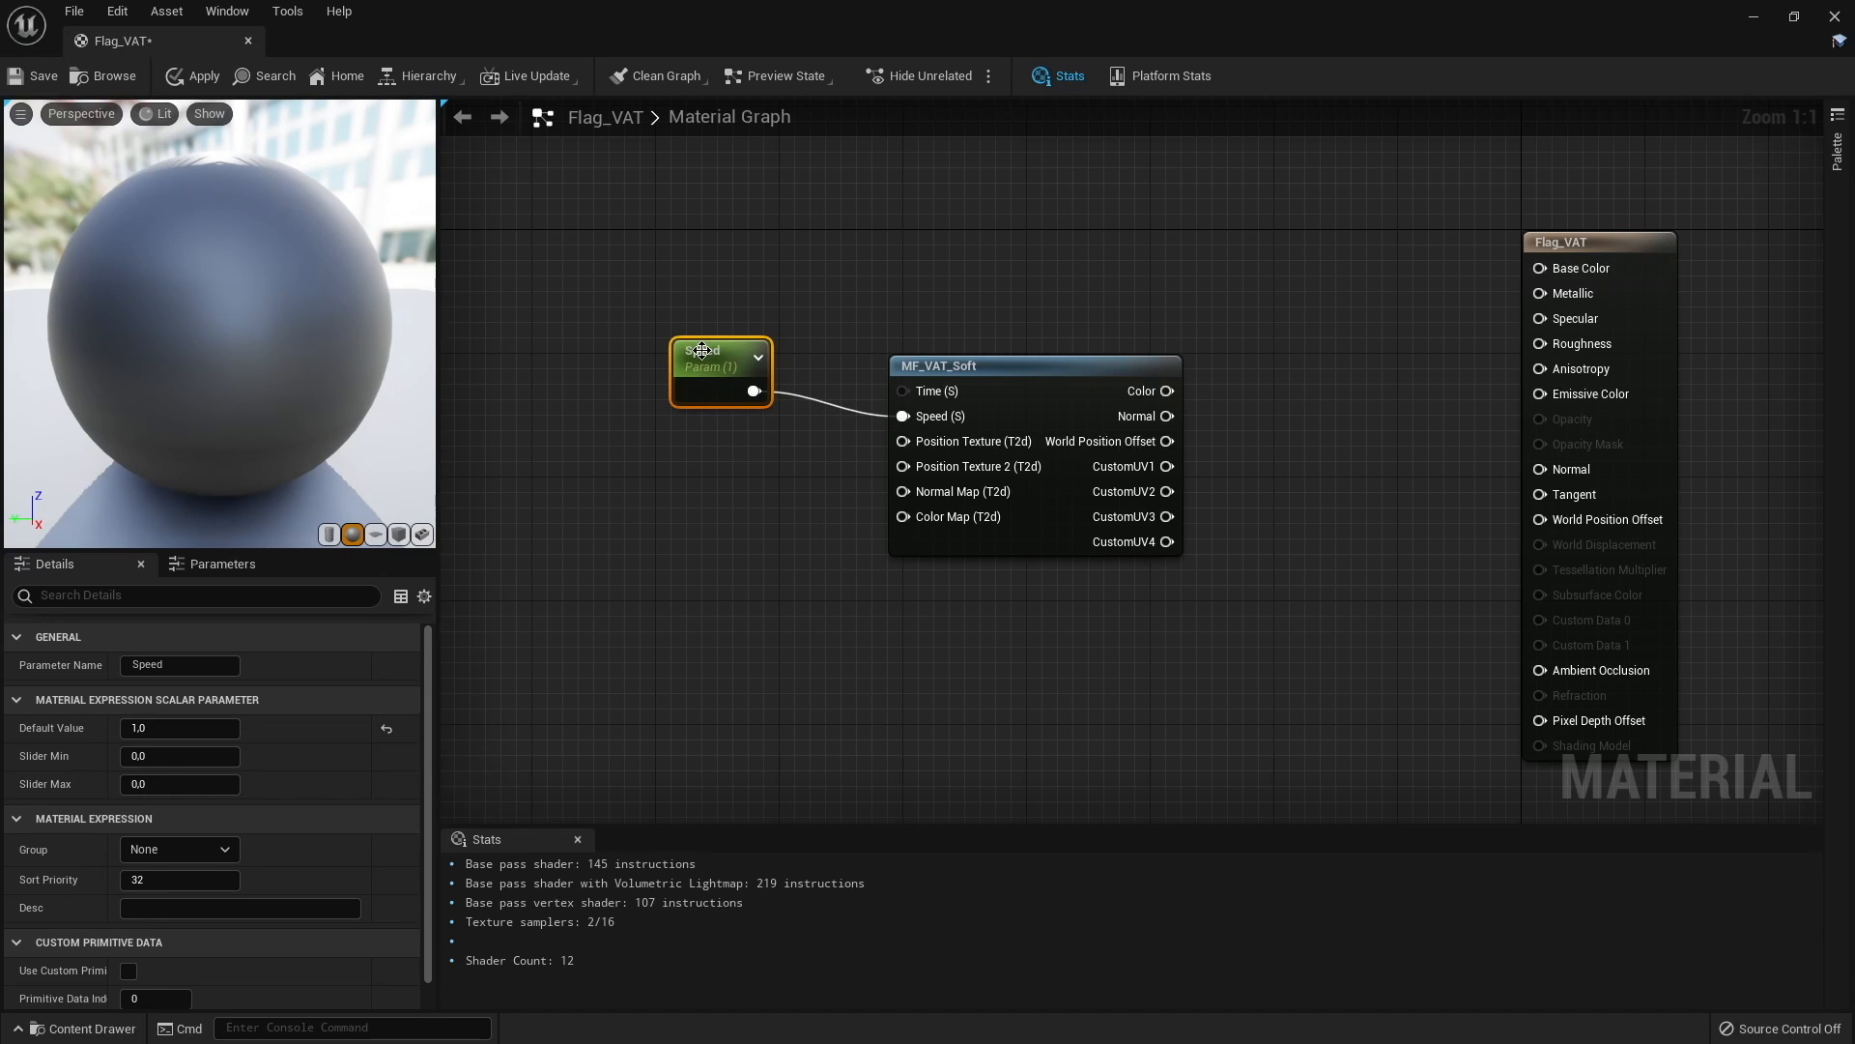
pyautogui.moveTo(702, 350); pyautogui.dragTo(668, 335)
# Step: Add a Texture Object node below Speed and assign it the vertex_animation_textures1_pos texture from the VAT folder
pyautogui.click(777, 471)
pyautogui.moveTo(777, 471); pyautogui.dragTo(794, 425, button='right')
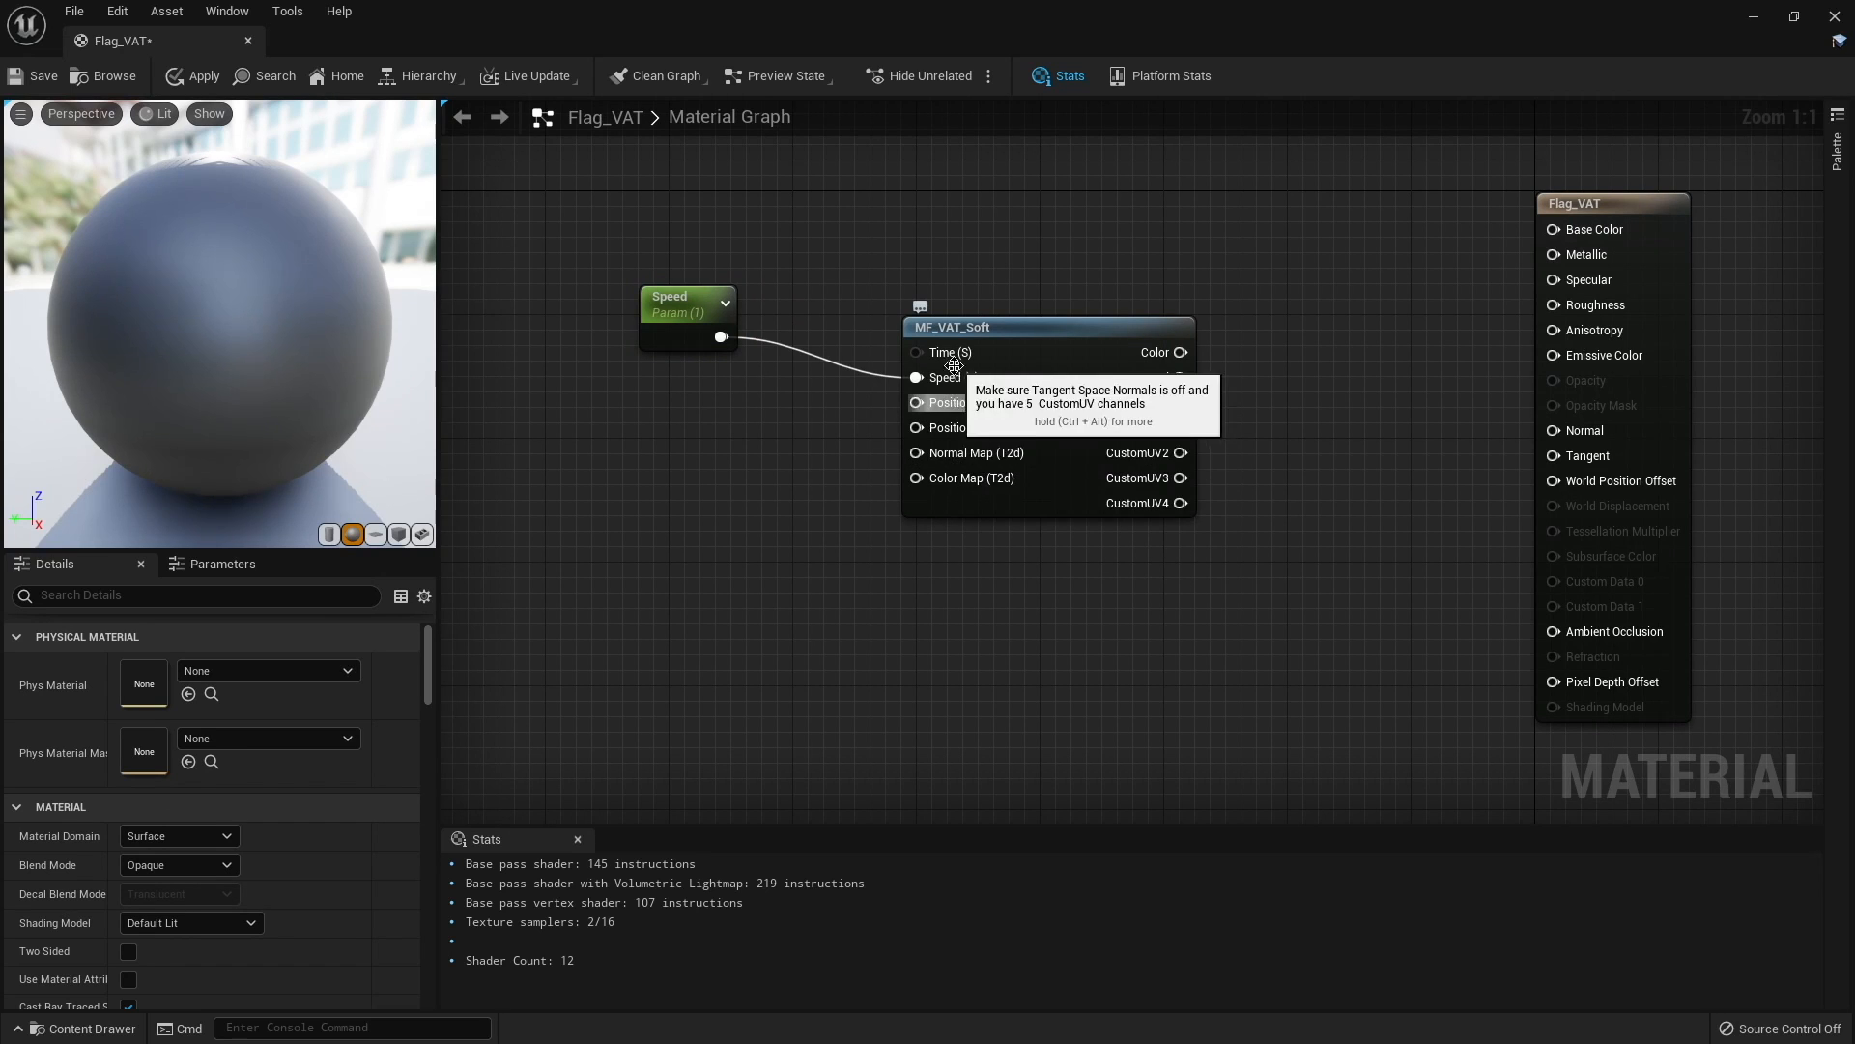
pyautogui.doubleClick(941, 33)
pyautogui.moveTo(941, 33); pyautogui.dragTo(957, 94)
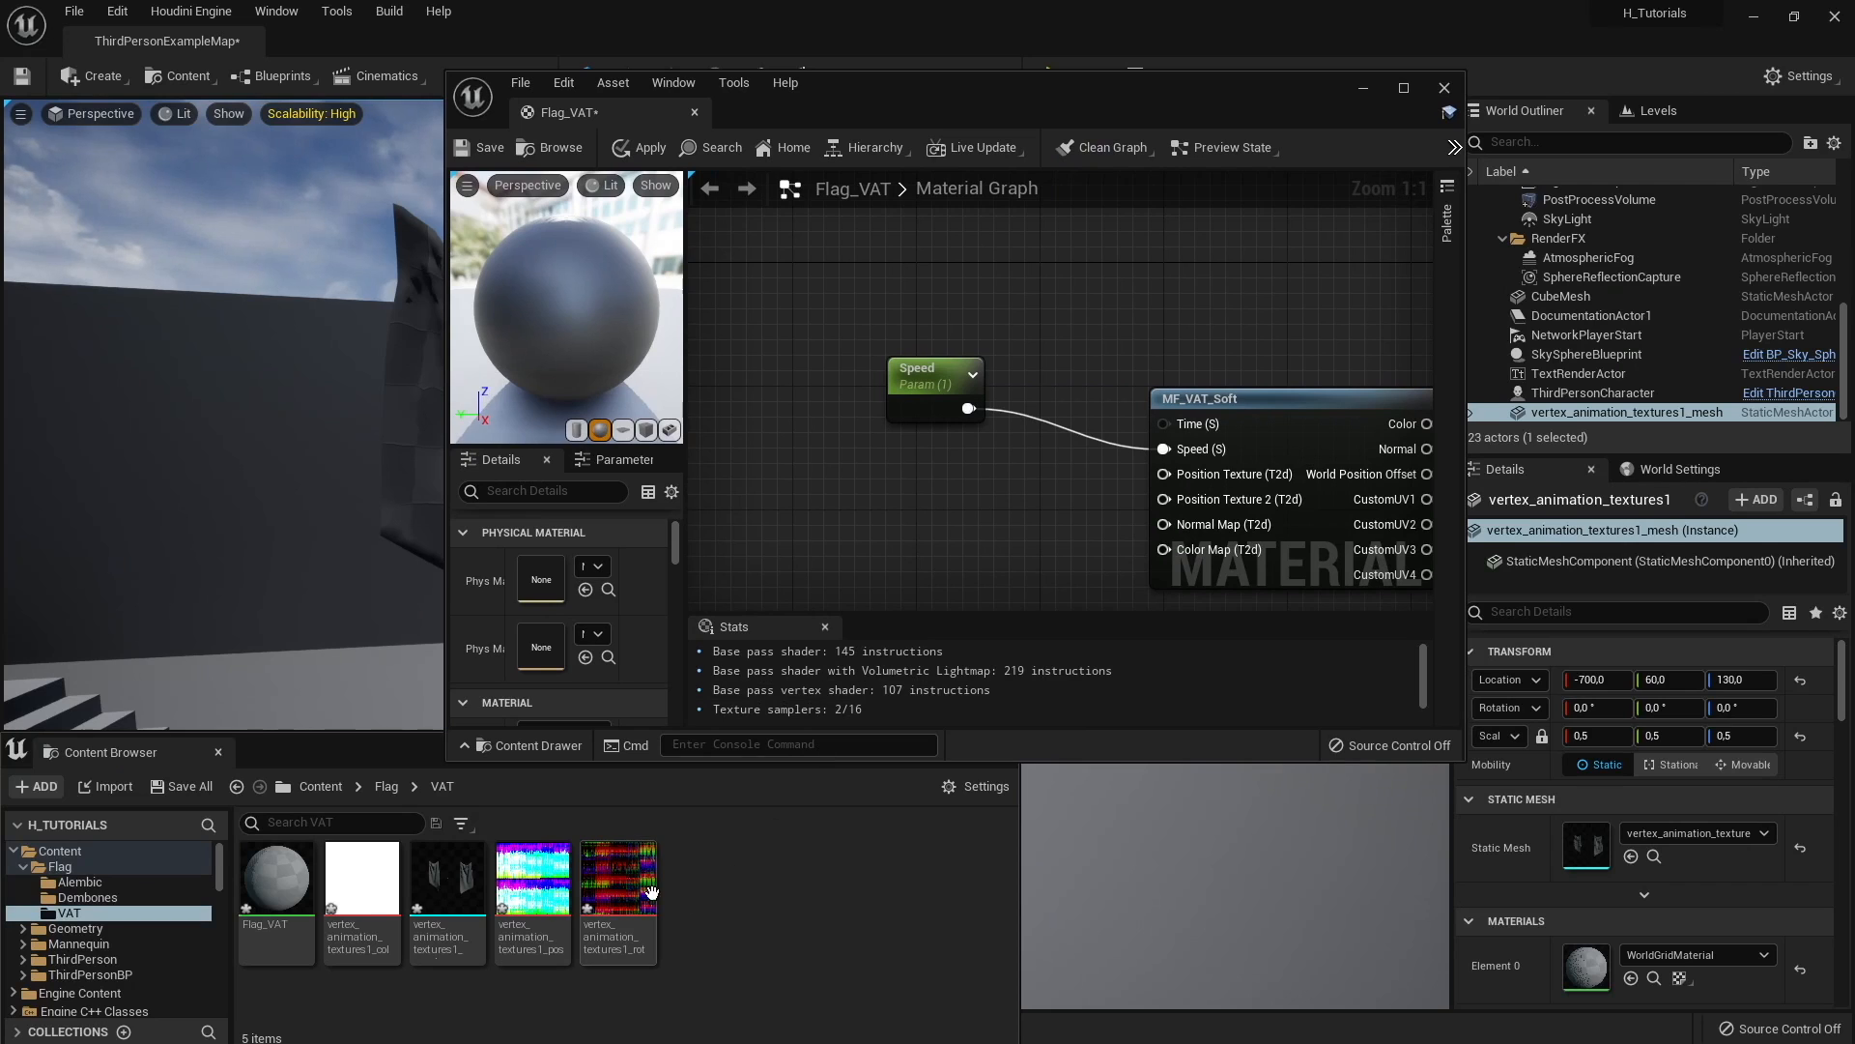
pyautogui.rightClick(787, 502)
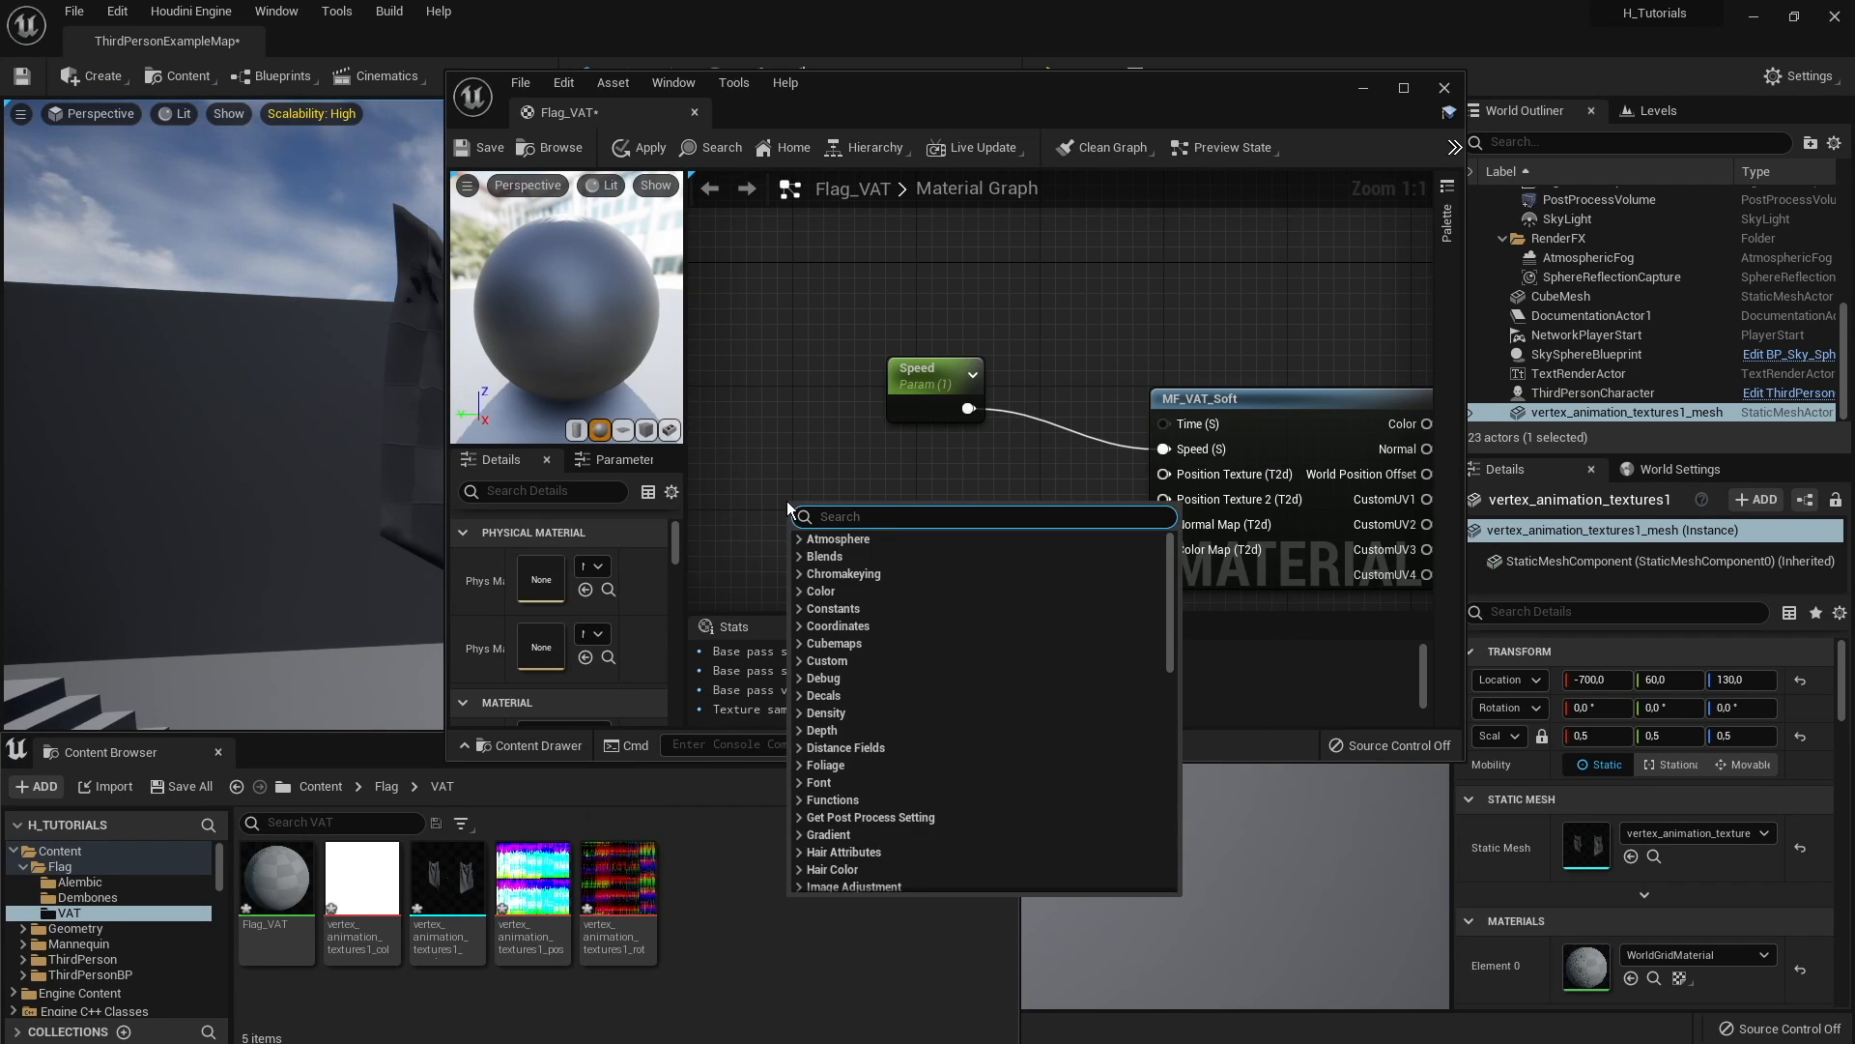
pyautogui.write('texu')
pyautogui.press('BackSpace')
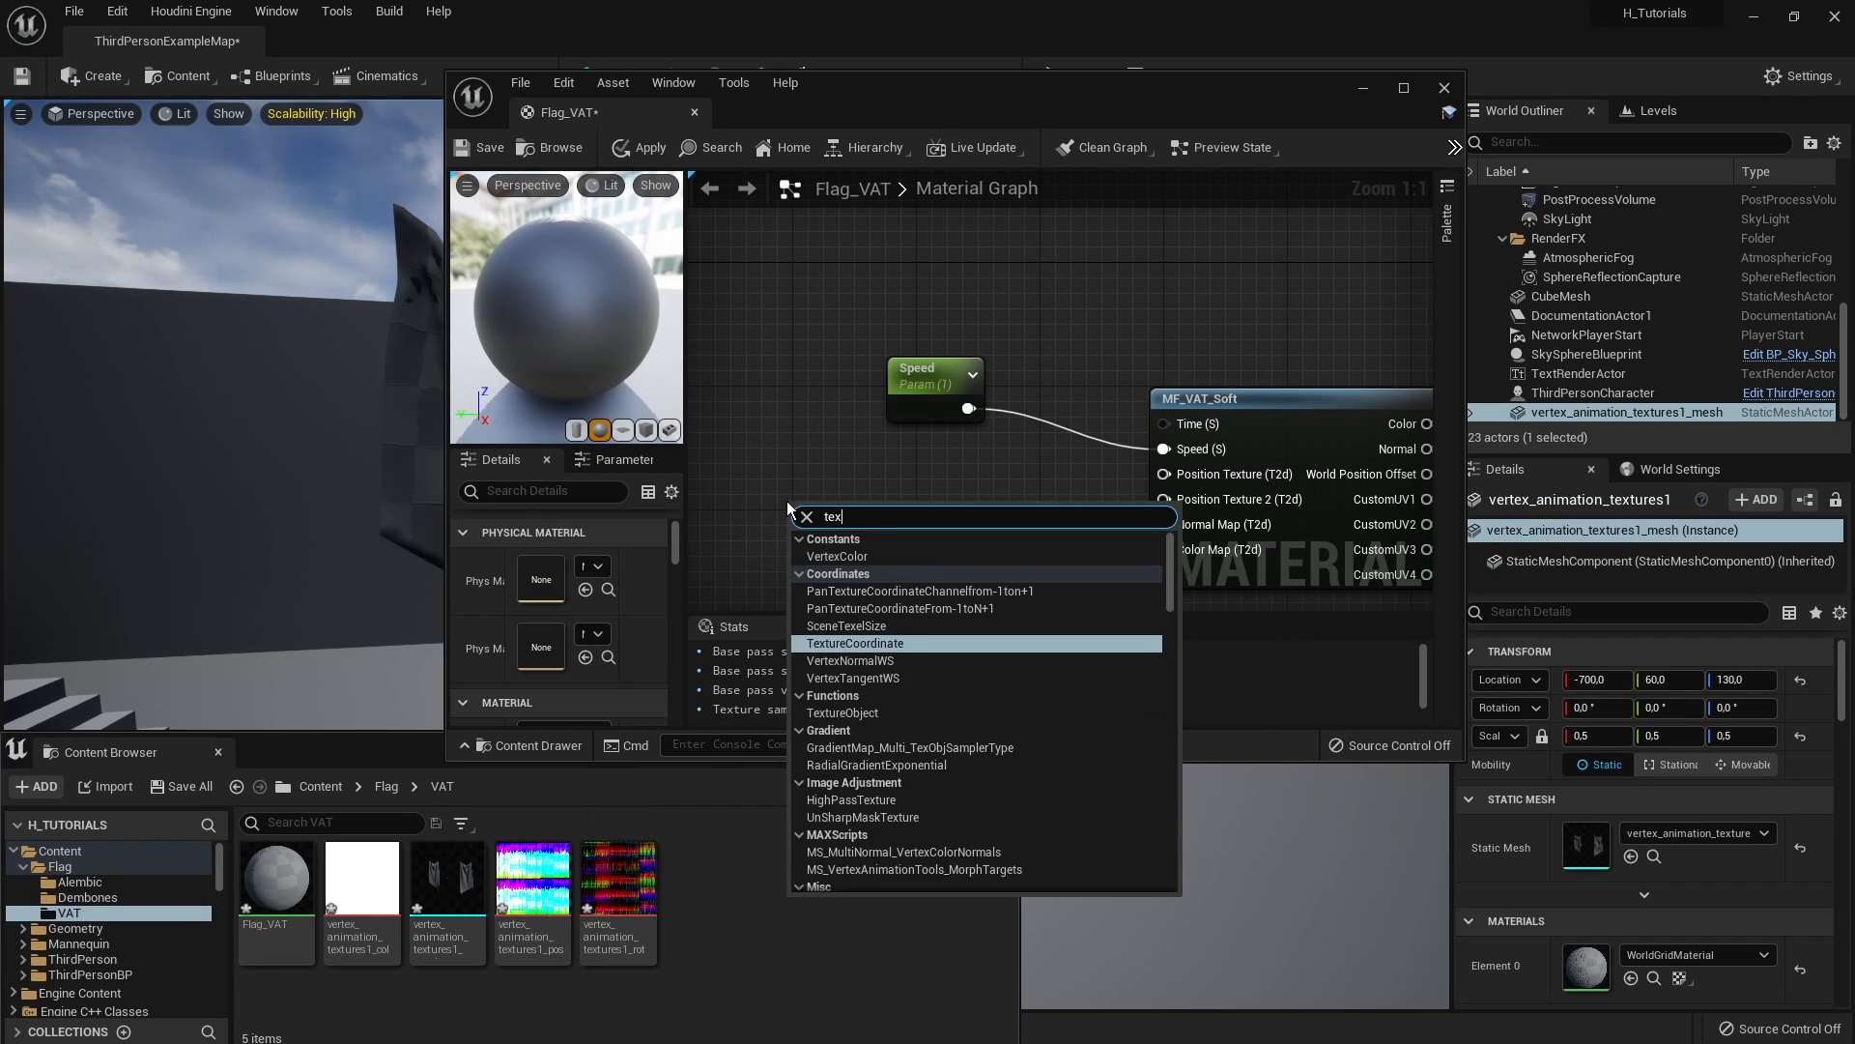
pyautogui.write('obj')
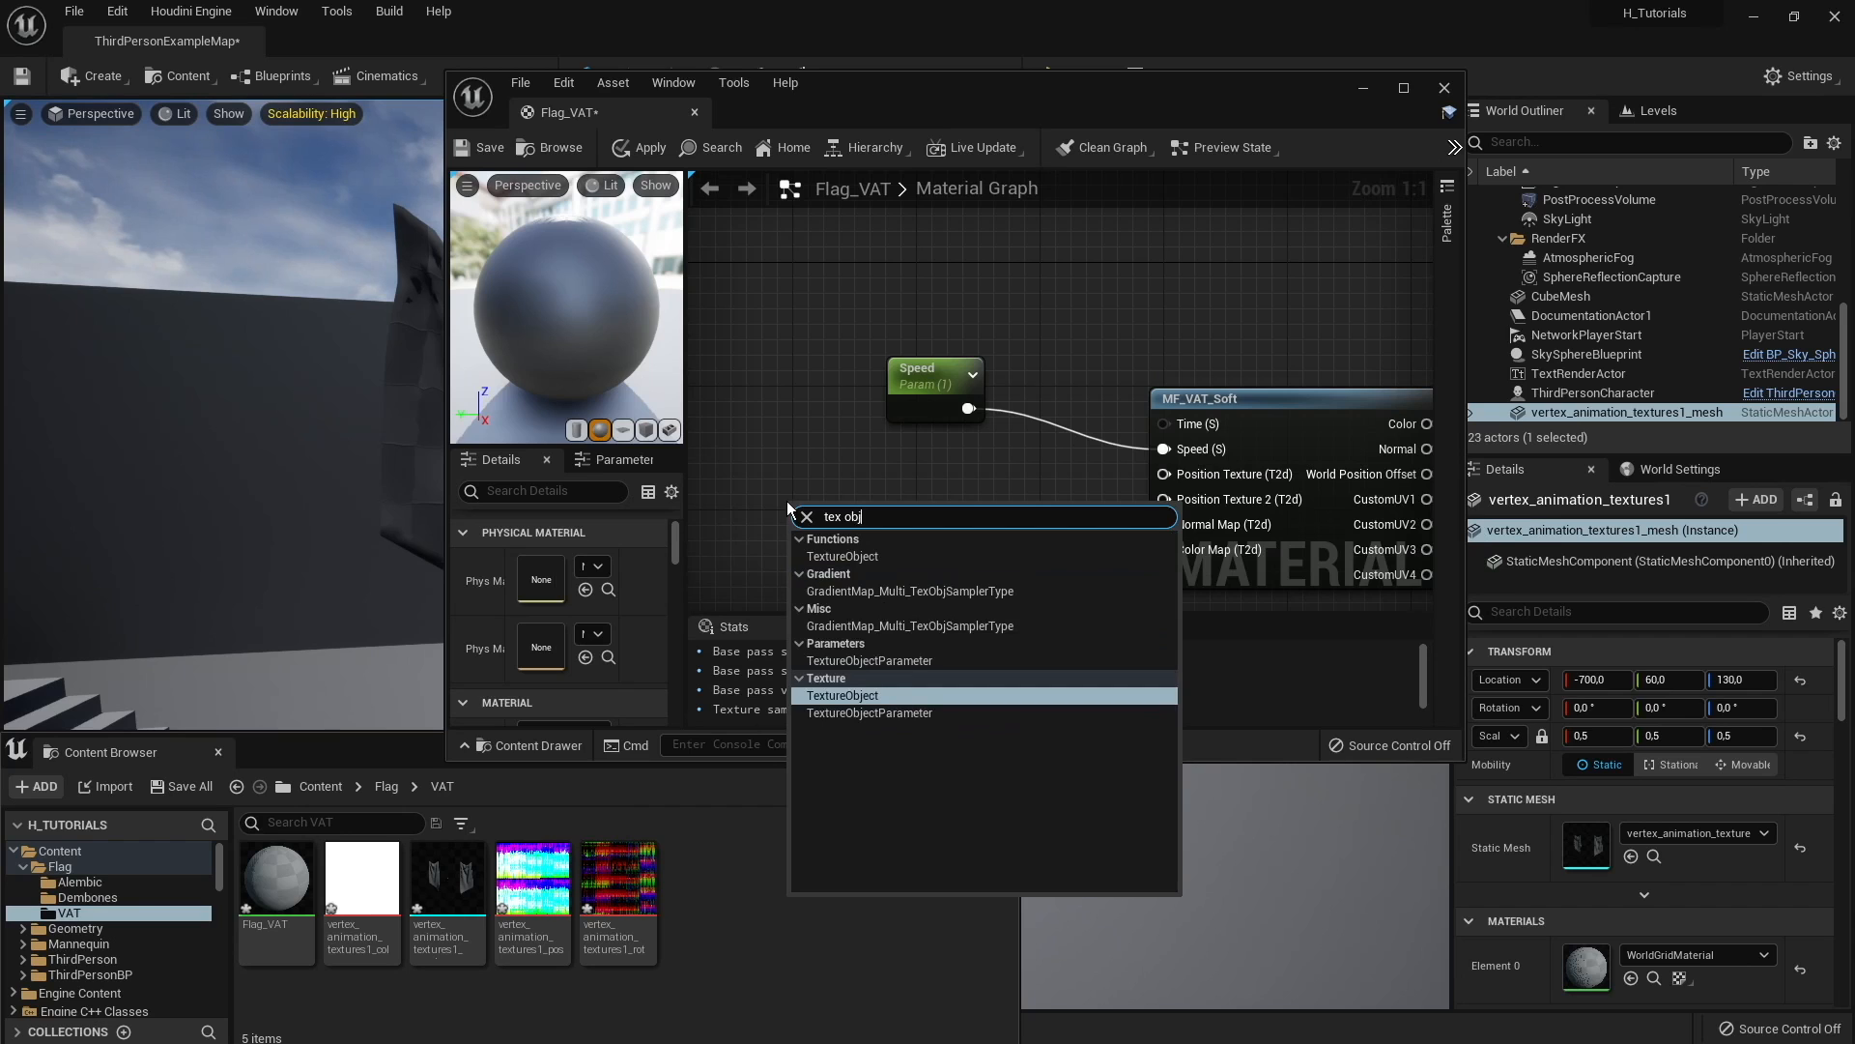
pyautogui.click(891, 698)
pyautogui.moveTo(532, 878); pyautogui.dragTo(546, 579)
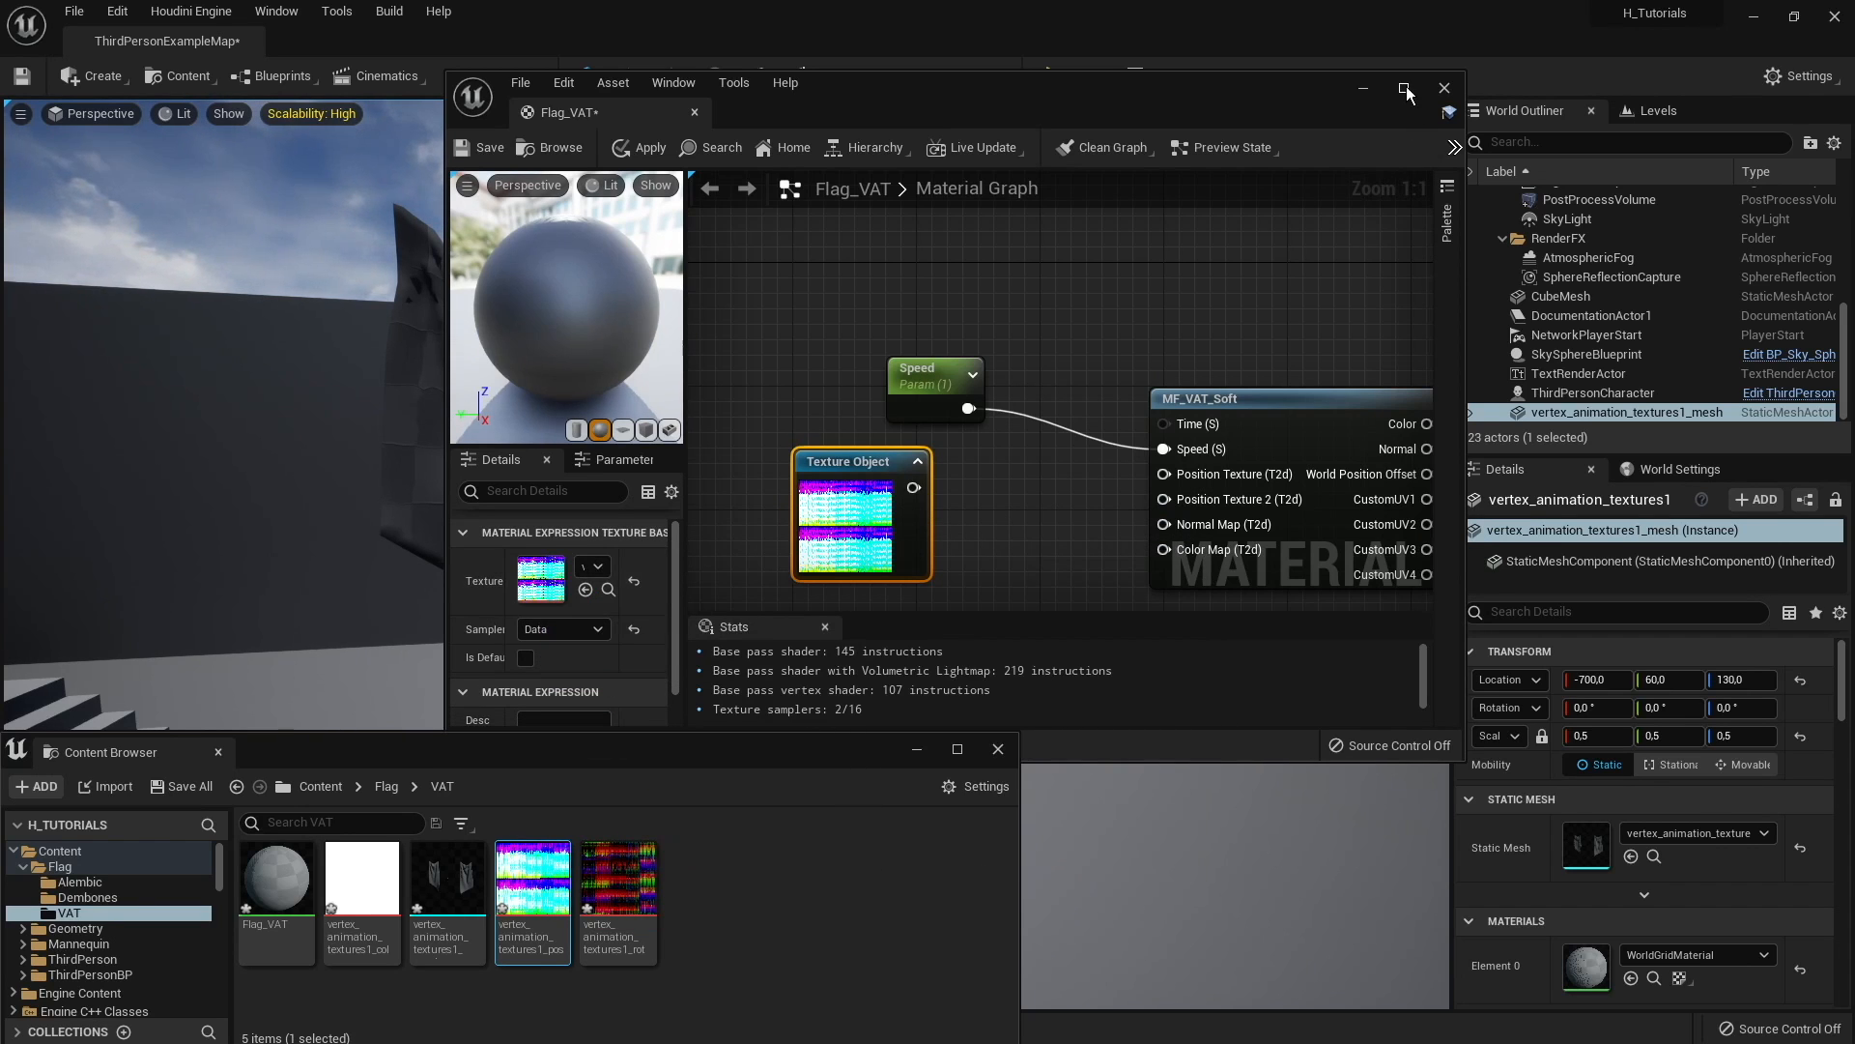
# Step: Connect the Texture Object to the Position Texture input of MF_VAT_Soft and place its node slightly lower
pyautogui.click(1405, 89)
pyautogui.moveTo(665, 416); pyautogui.dragTo(868, 431)
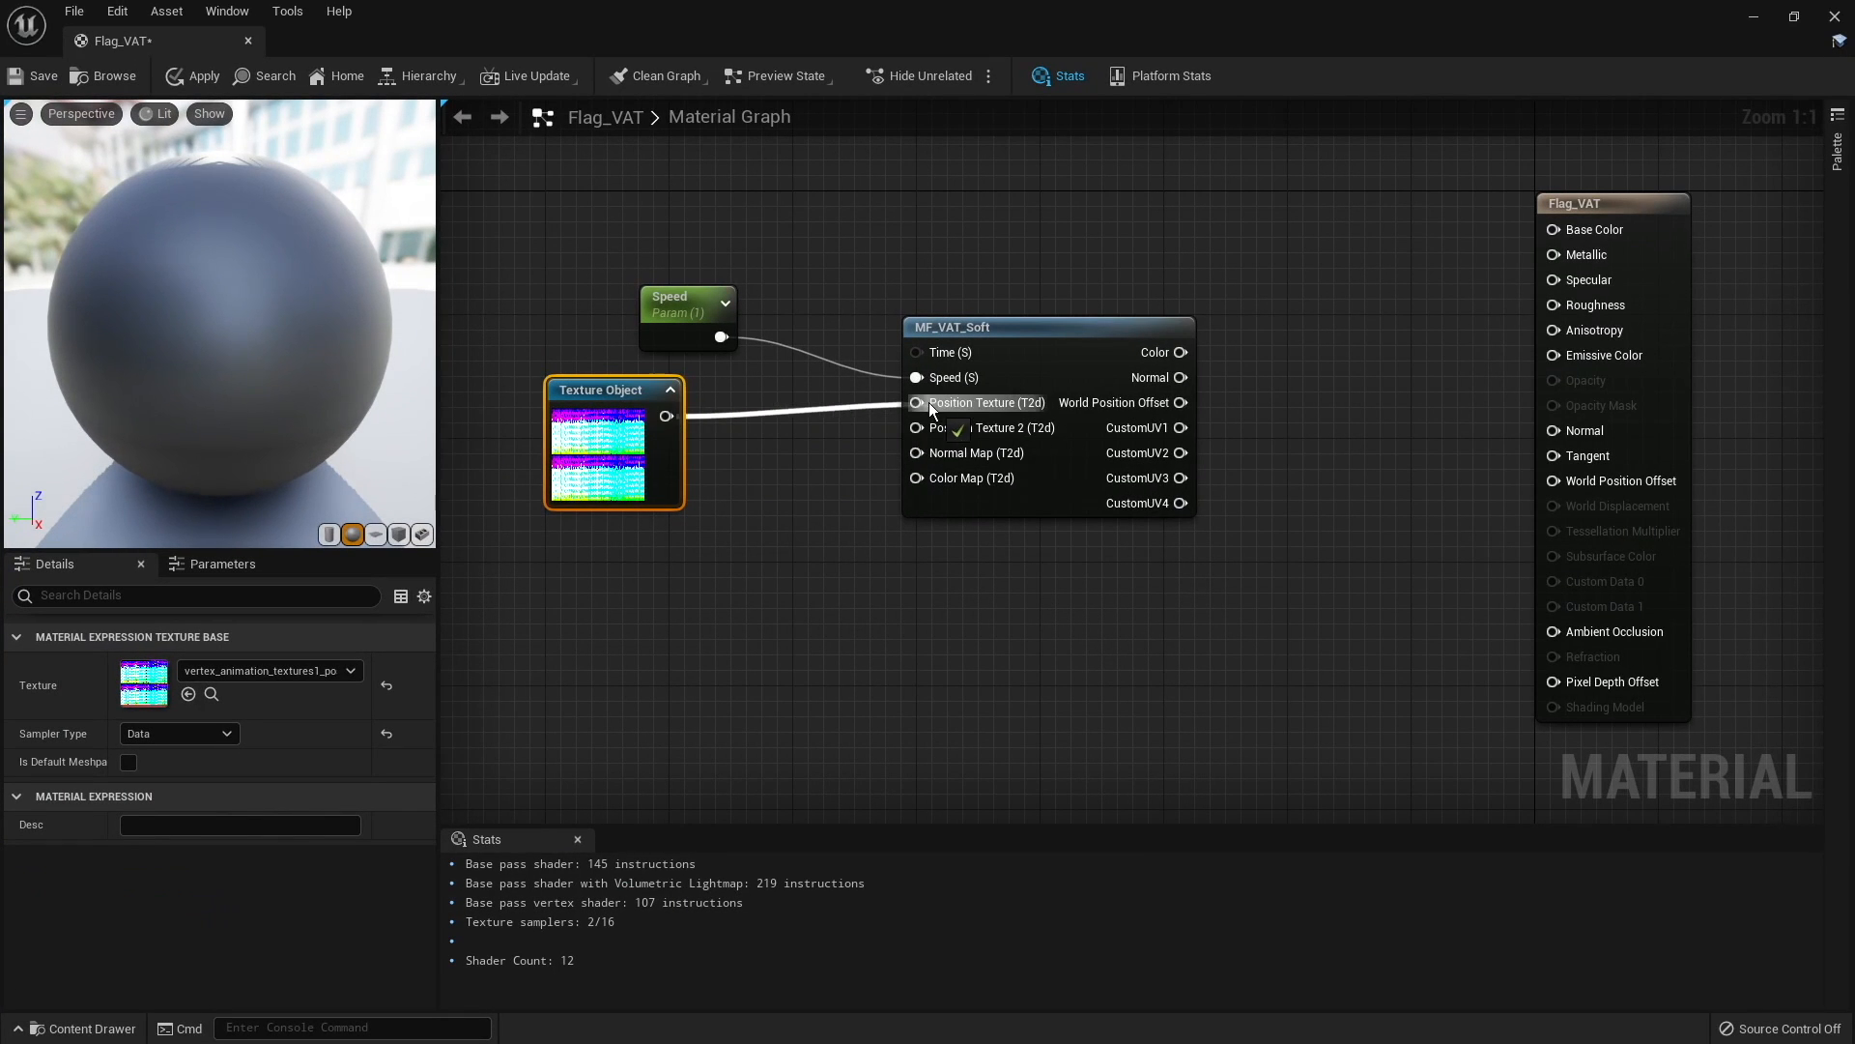
pyautogui.moveTo(620, 407); pyautogui.dragTo(636, 454)
# Step: Connect the World Position Offset output of MF_VAT_Soft to Flag_VAT's World Position Offset, save the material and inspect its preview
pyautogui.moveTo(872, 475); pyautogui.dragTo(670, 495, button='right')
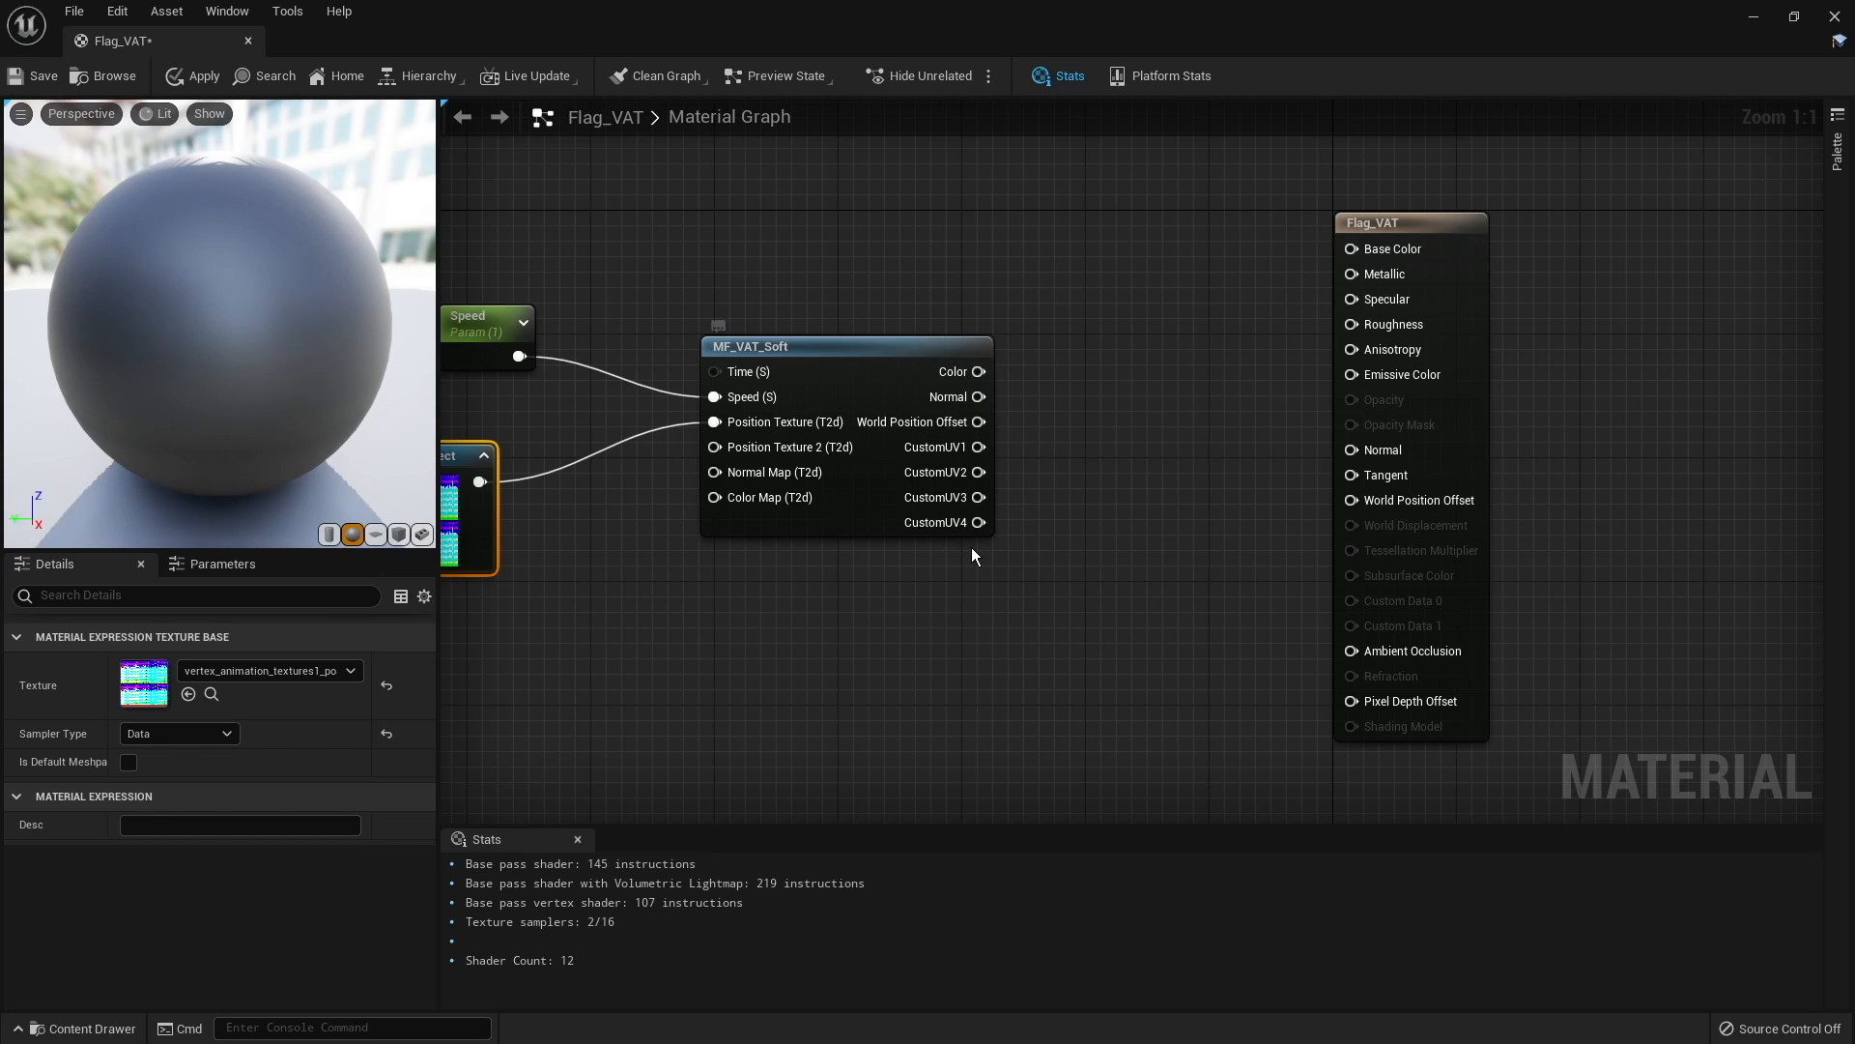
pyautogui.moveTo(1060, 510); pyautogui.dragTo(1068, 537, button='right')
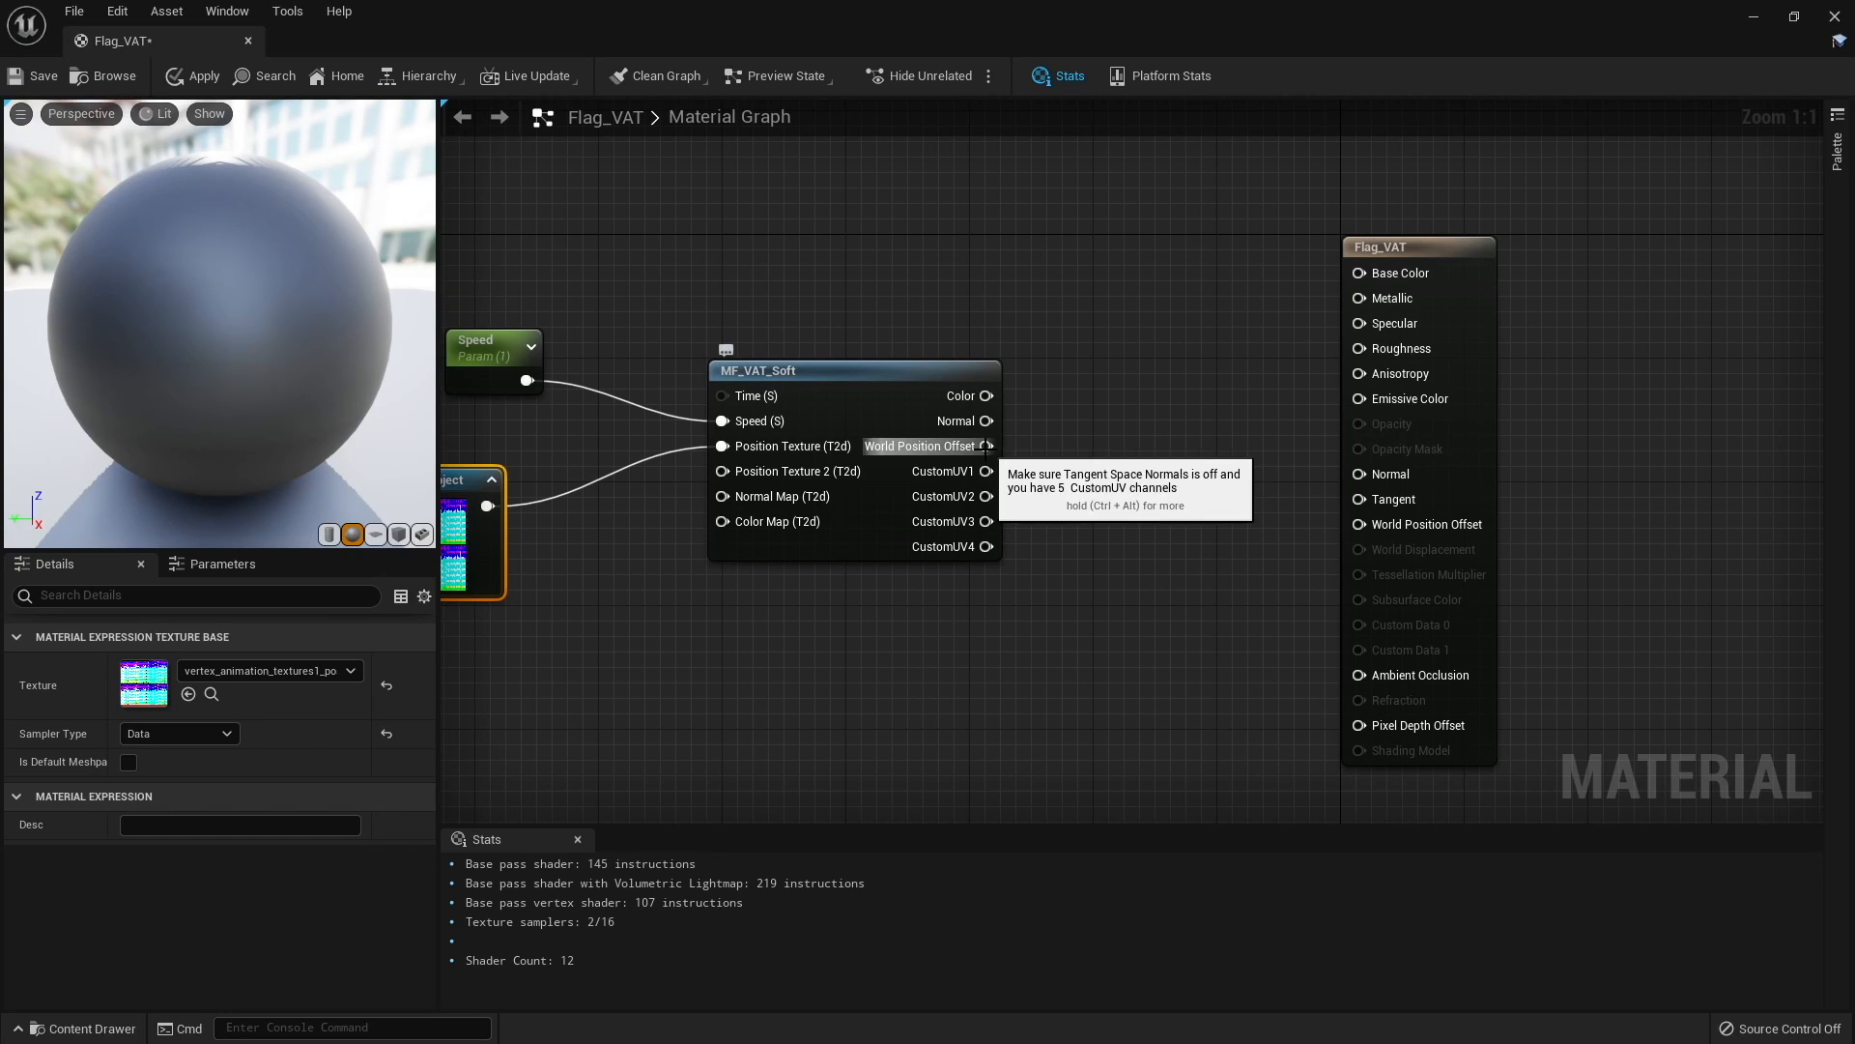
pyautogui.moveTo(985, 446); pyautogui.dragTo(1371, 524)
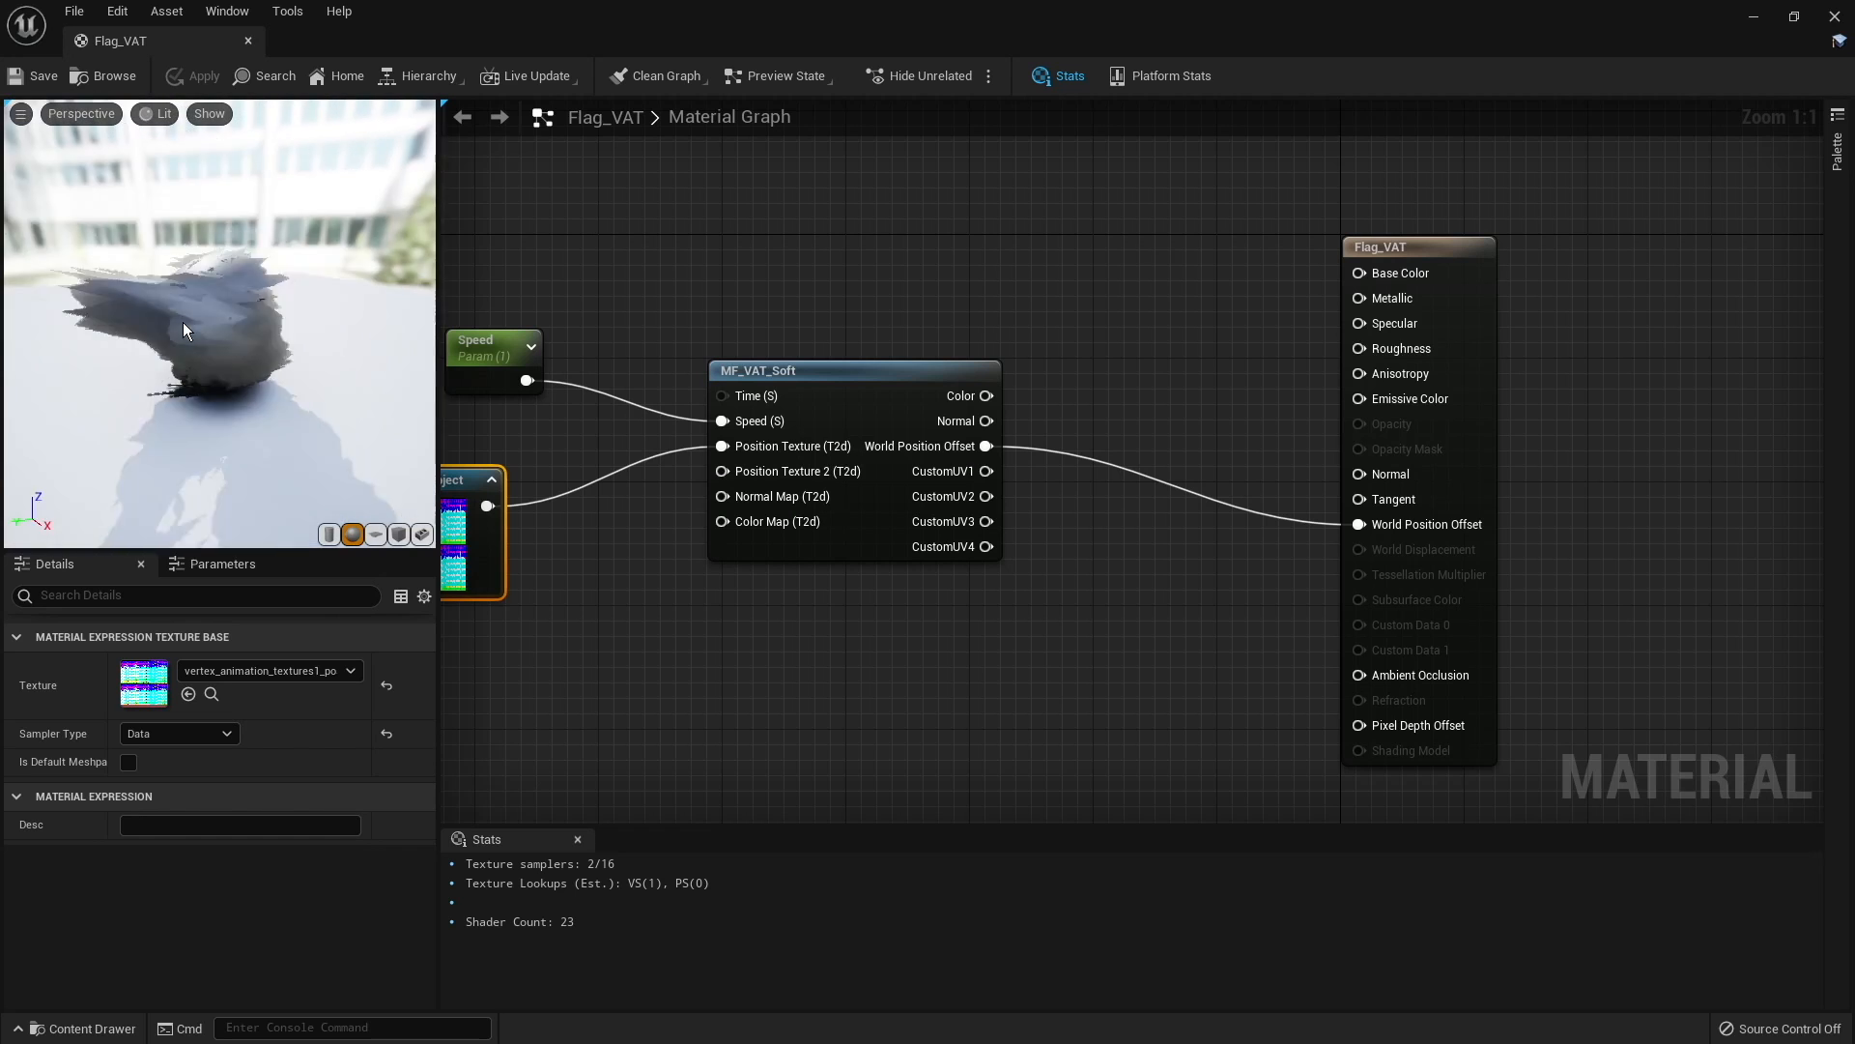
pyautogui.moveTo(183, 322)
pyautogui.mouseDown()
pyautogui.moveTo(183, 282)
pyautogui.moveTo(338, 283)
pyautogui.moveTo(165, 311)
pyautogui.mouseUp()
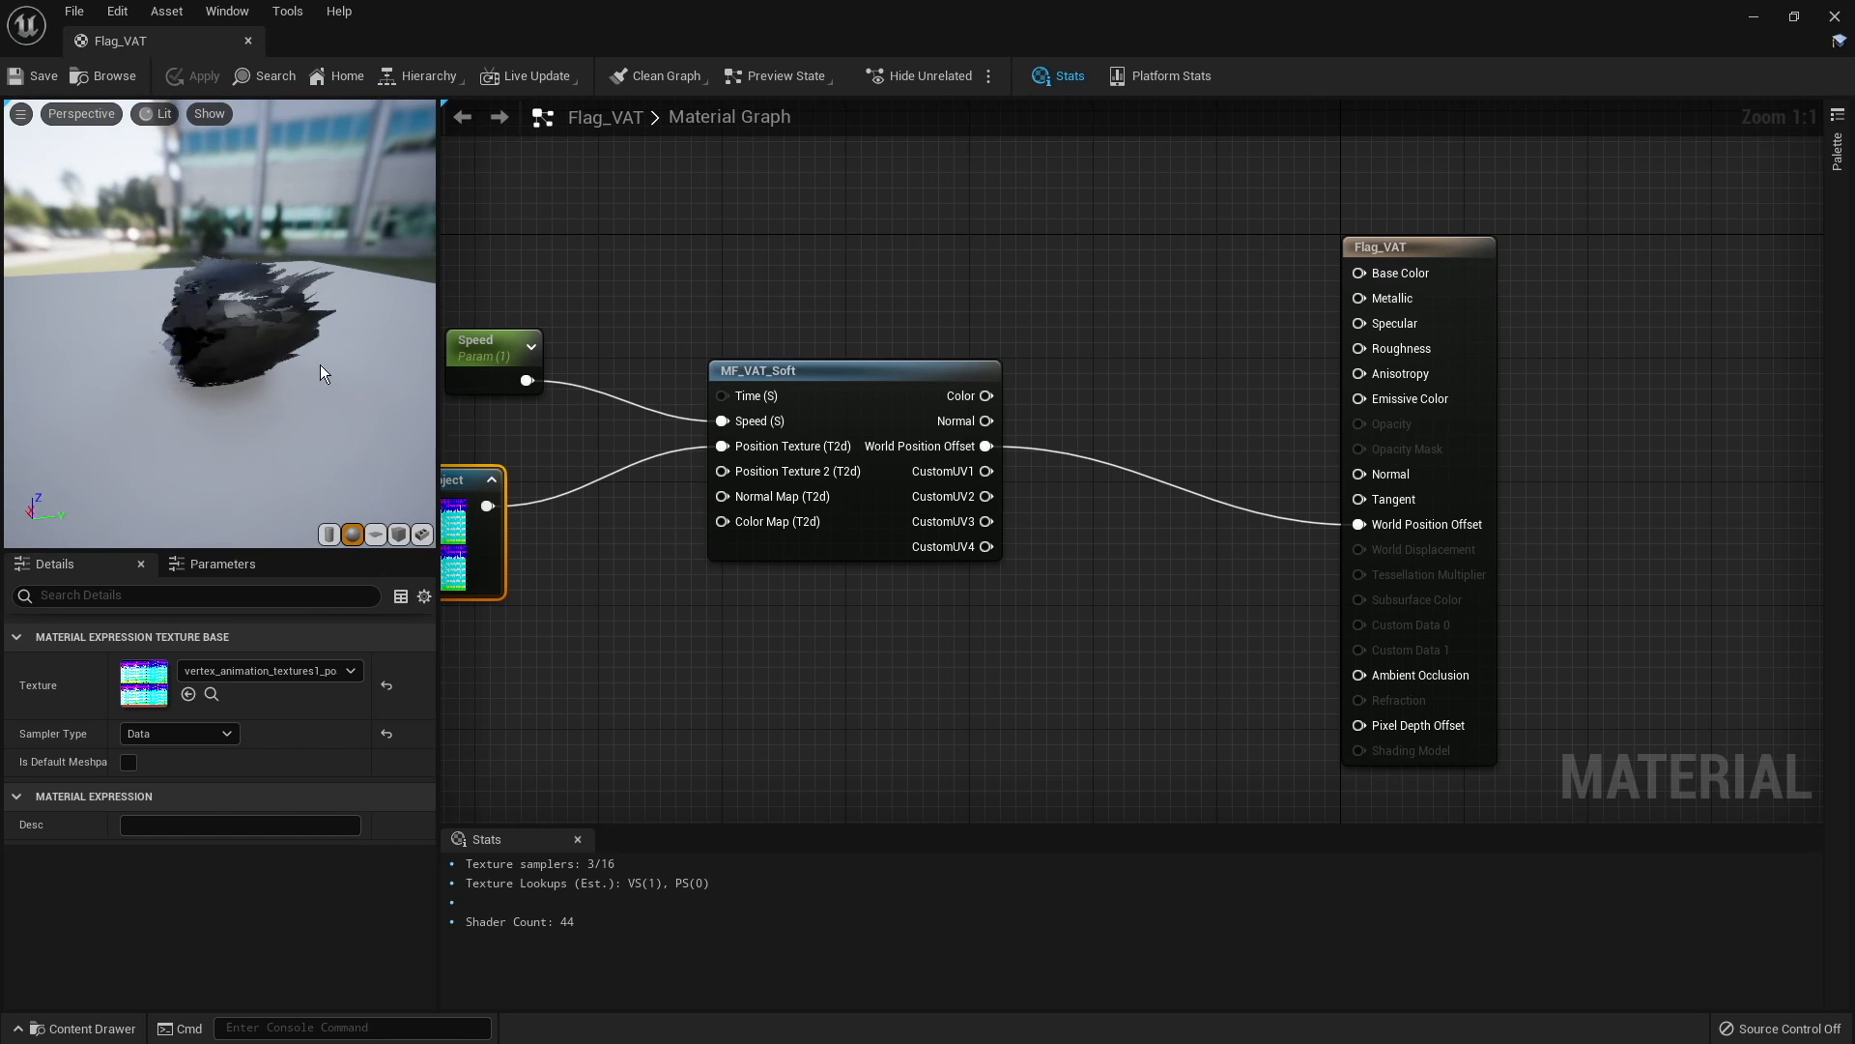
pyautogui.moveTo(321, 373); pyautogui.dragTo(251, 373)
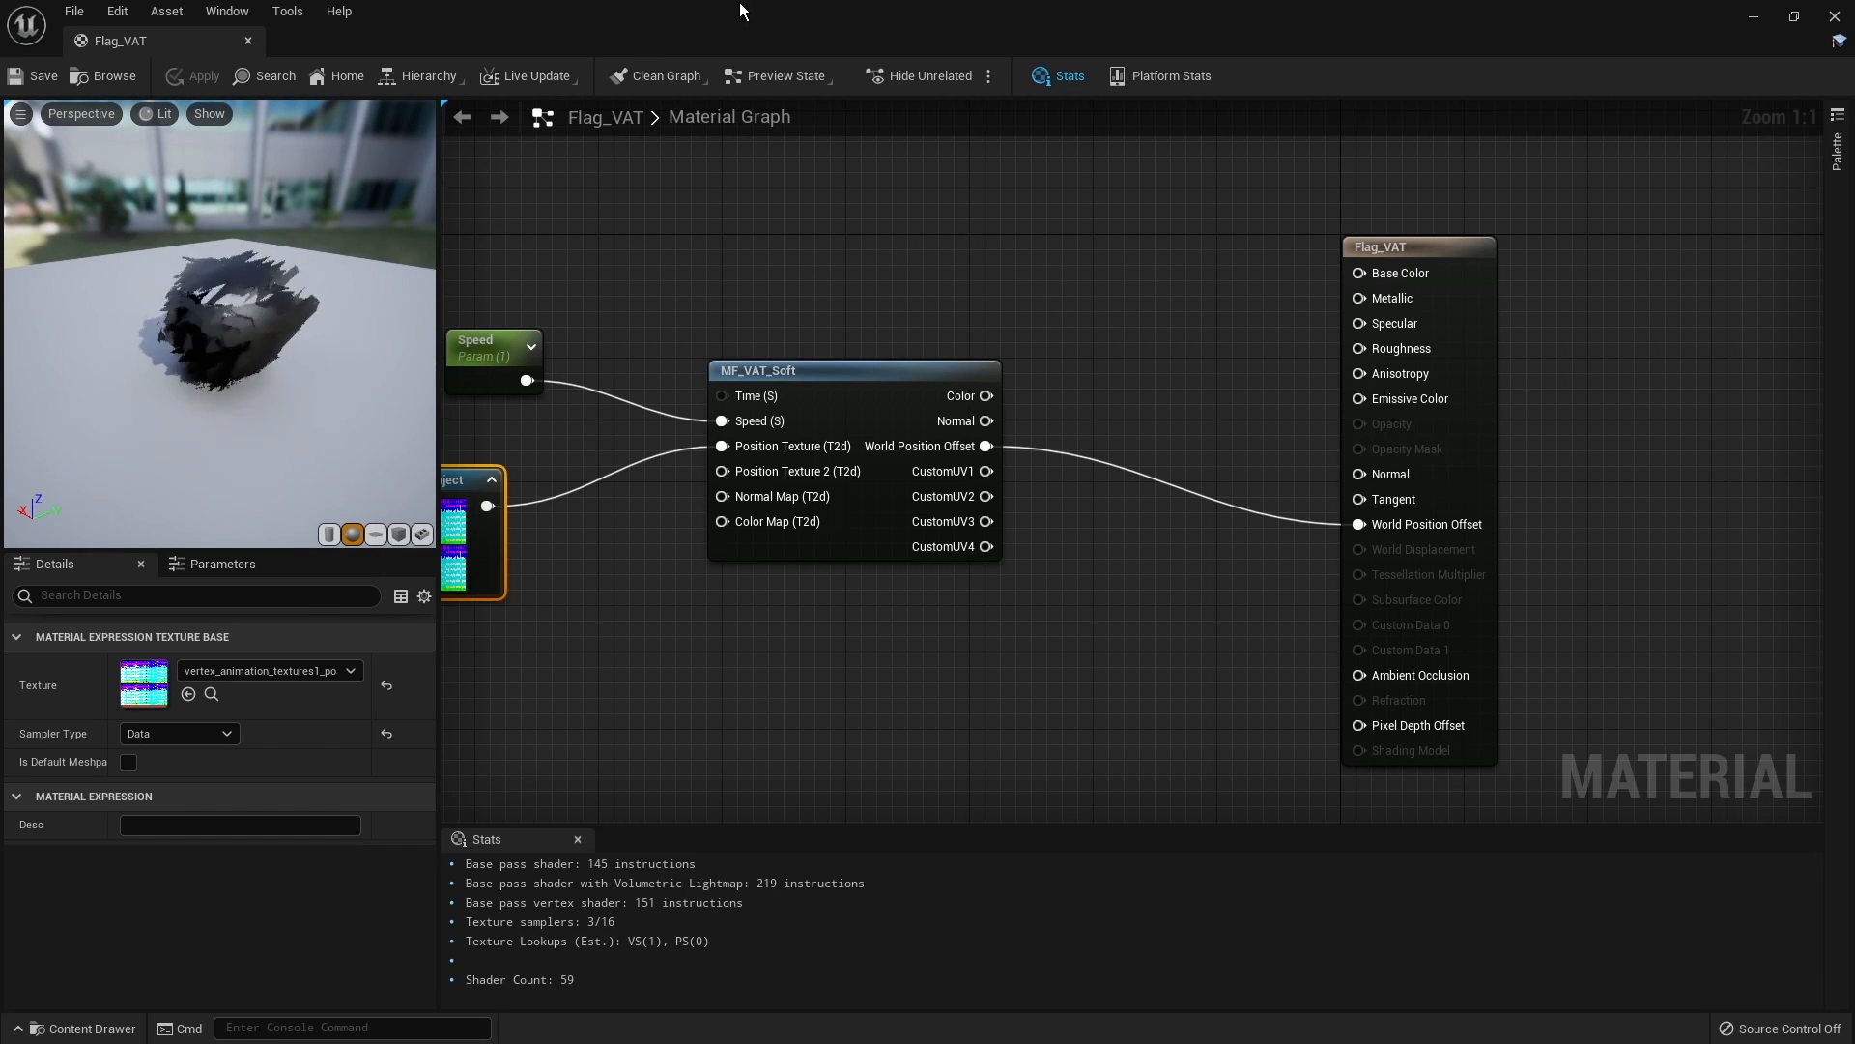
# Step: Create a material instance from Flag_VAT in the VAT folder
pyautogui.doubleClick(742, 12)
pyautogui.click(1181, 54)
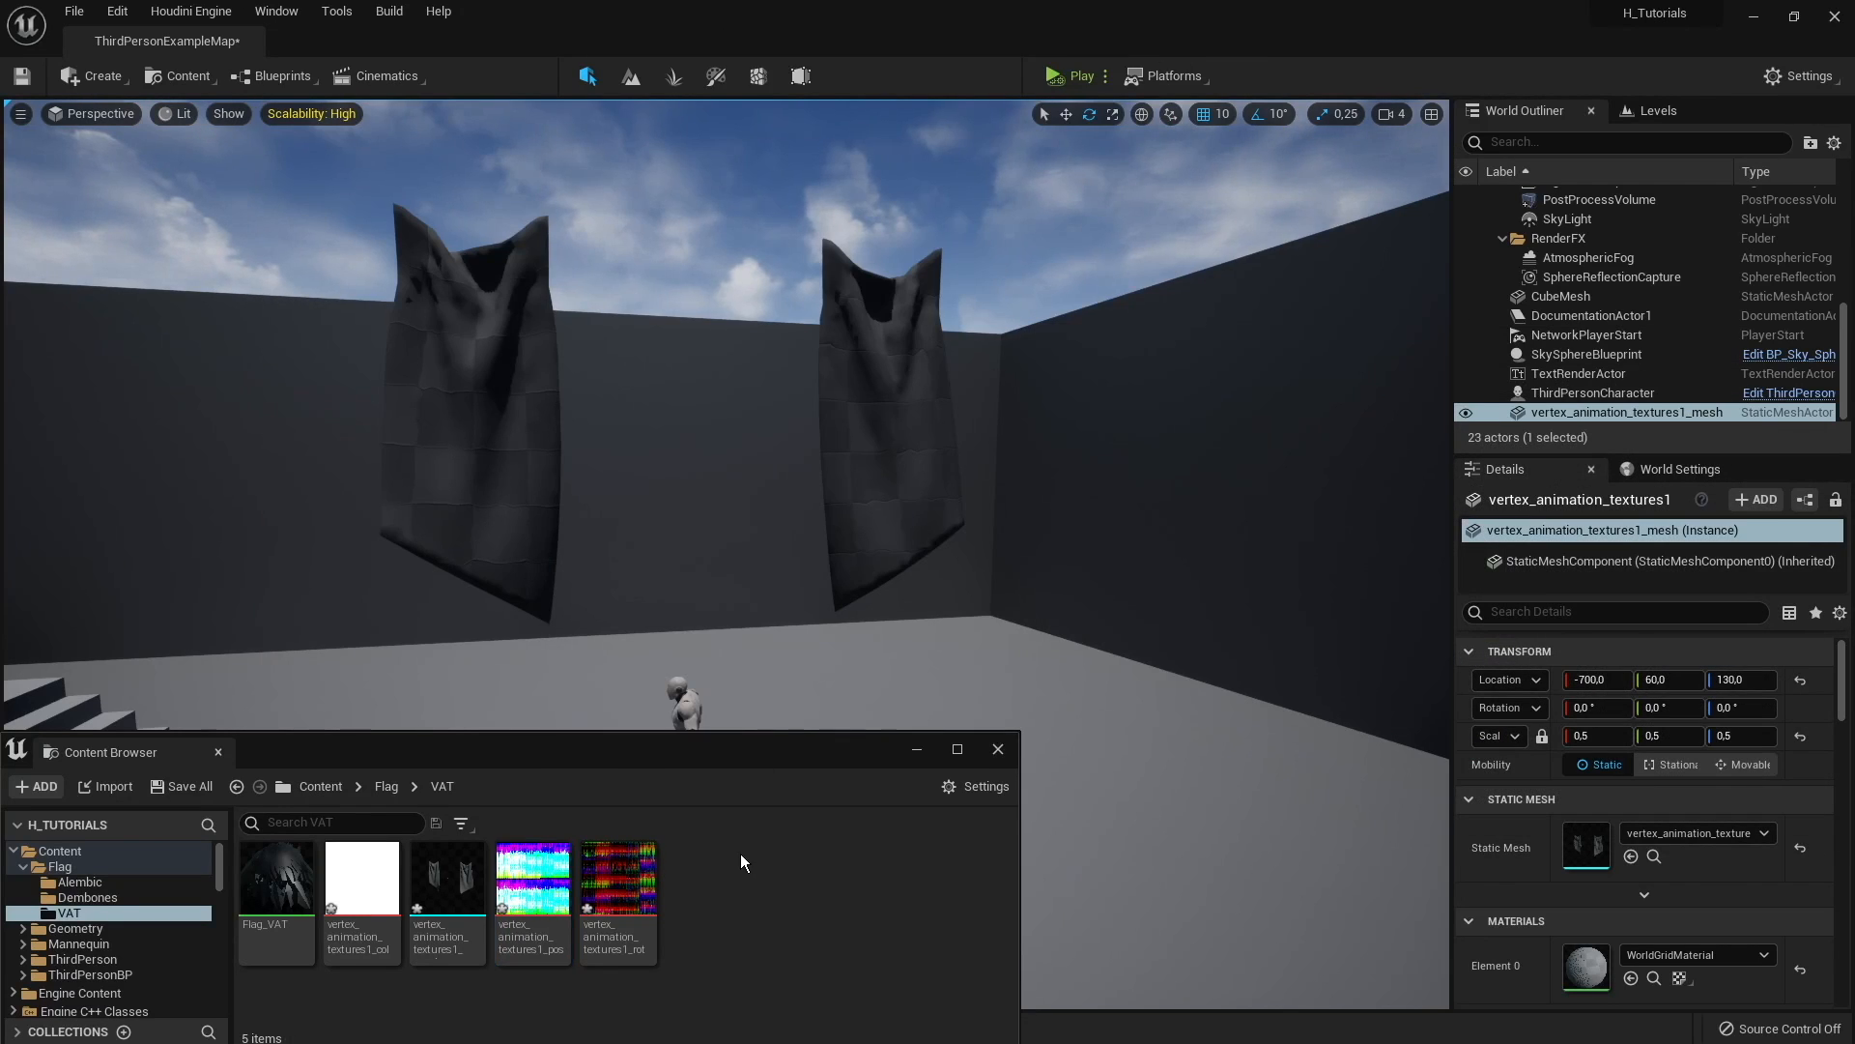
pyautogui.rightClick(278, 881)
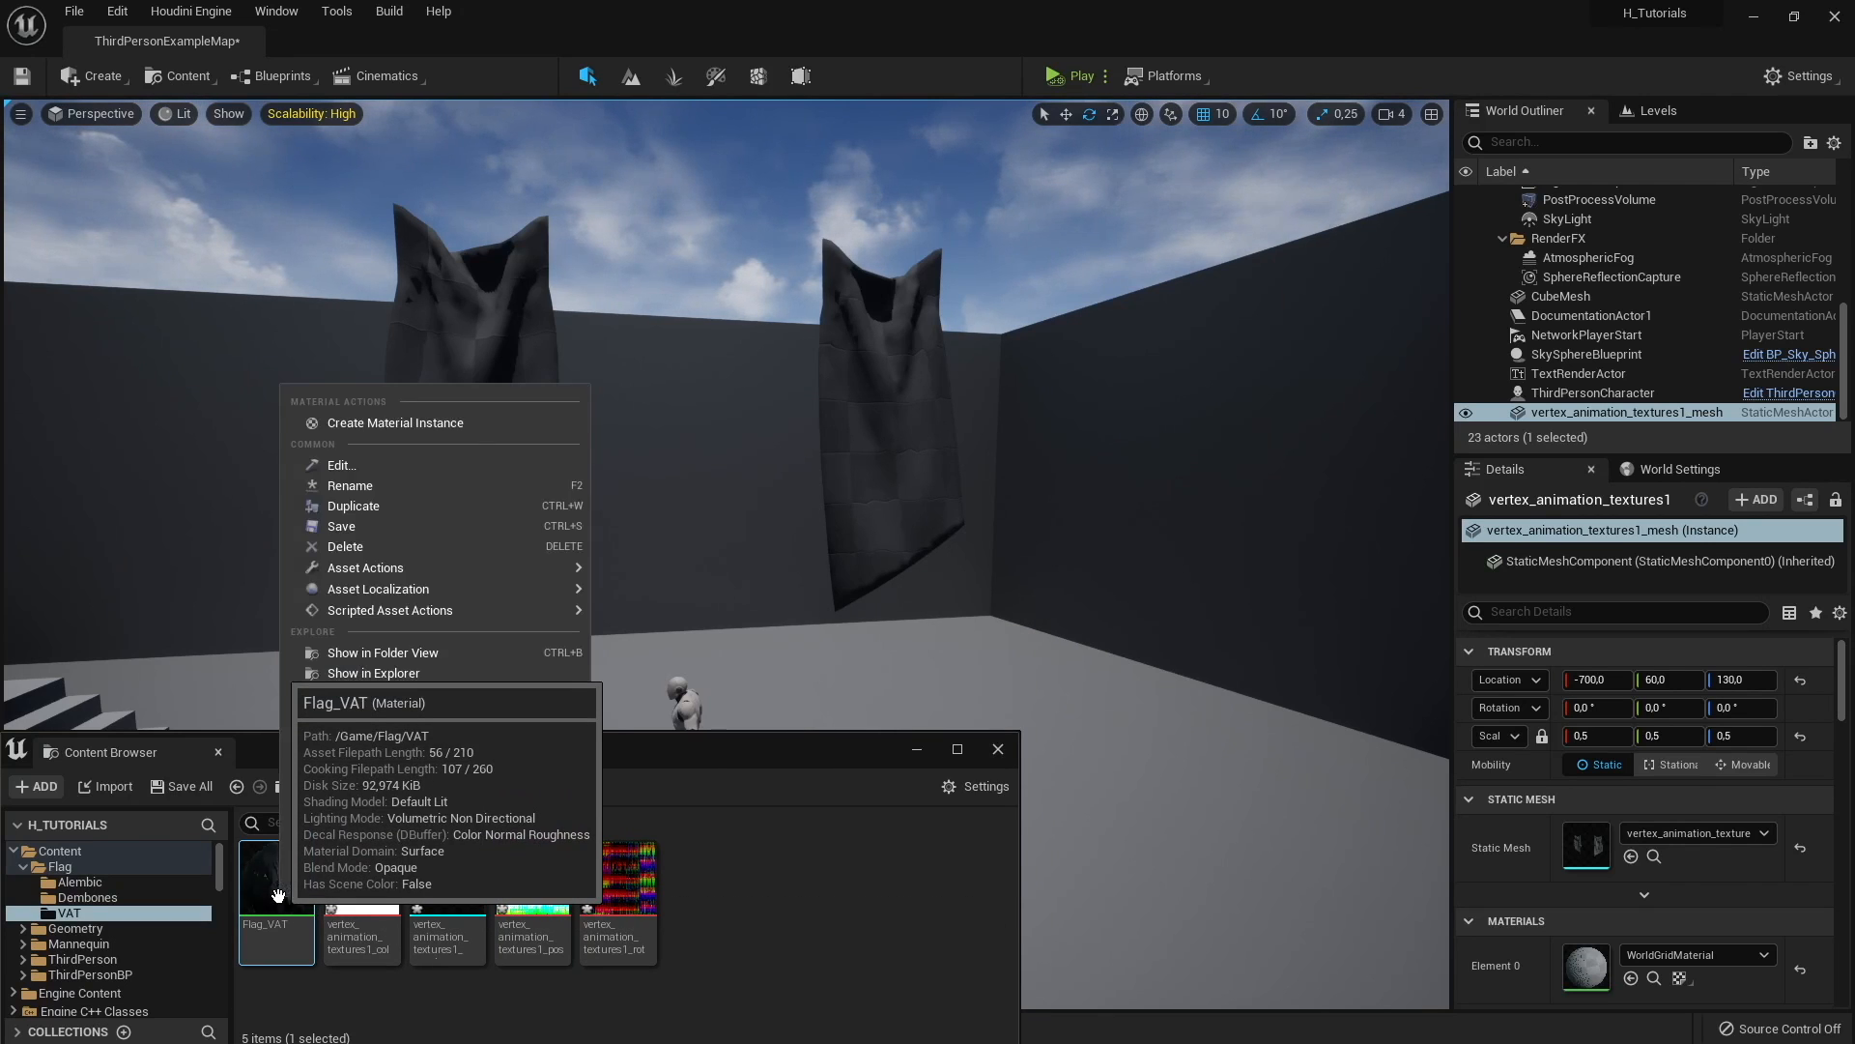
pyautogui.click(408, 425)
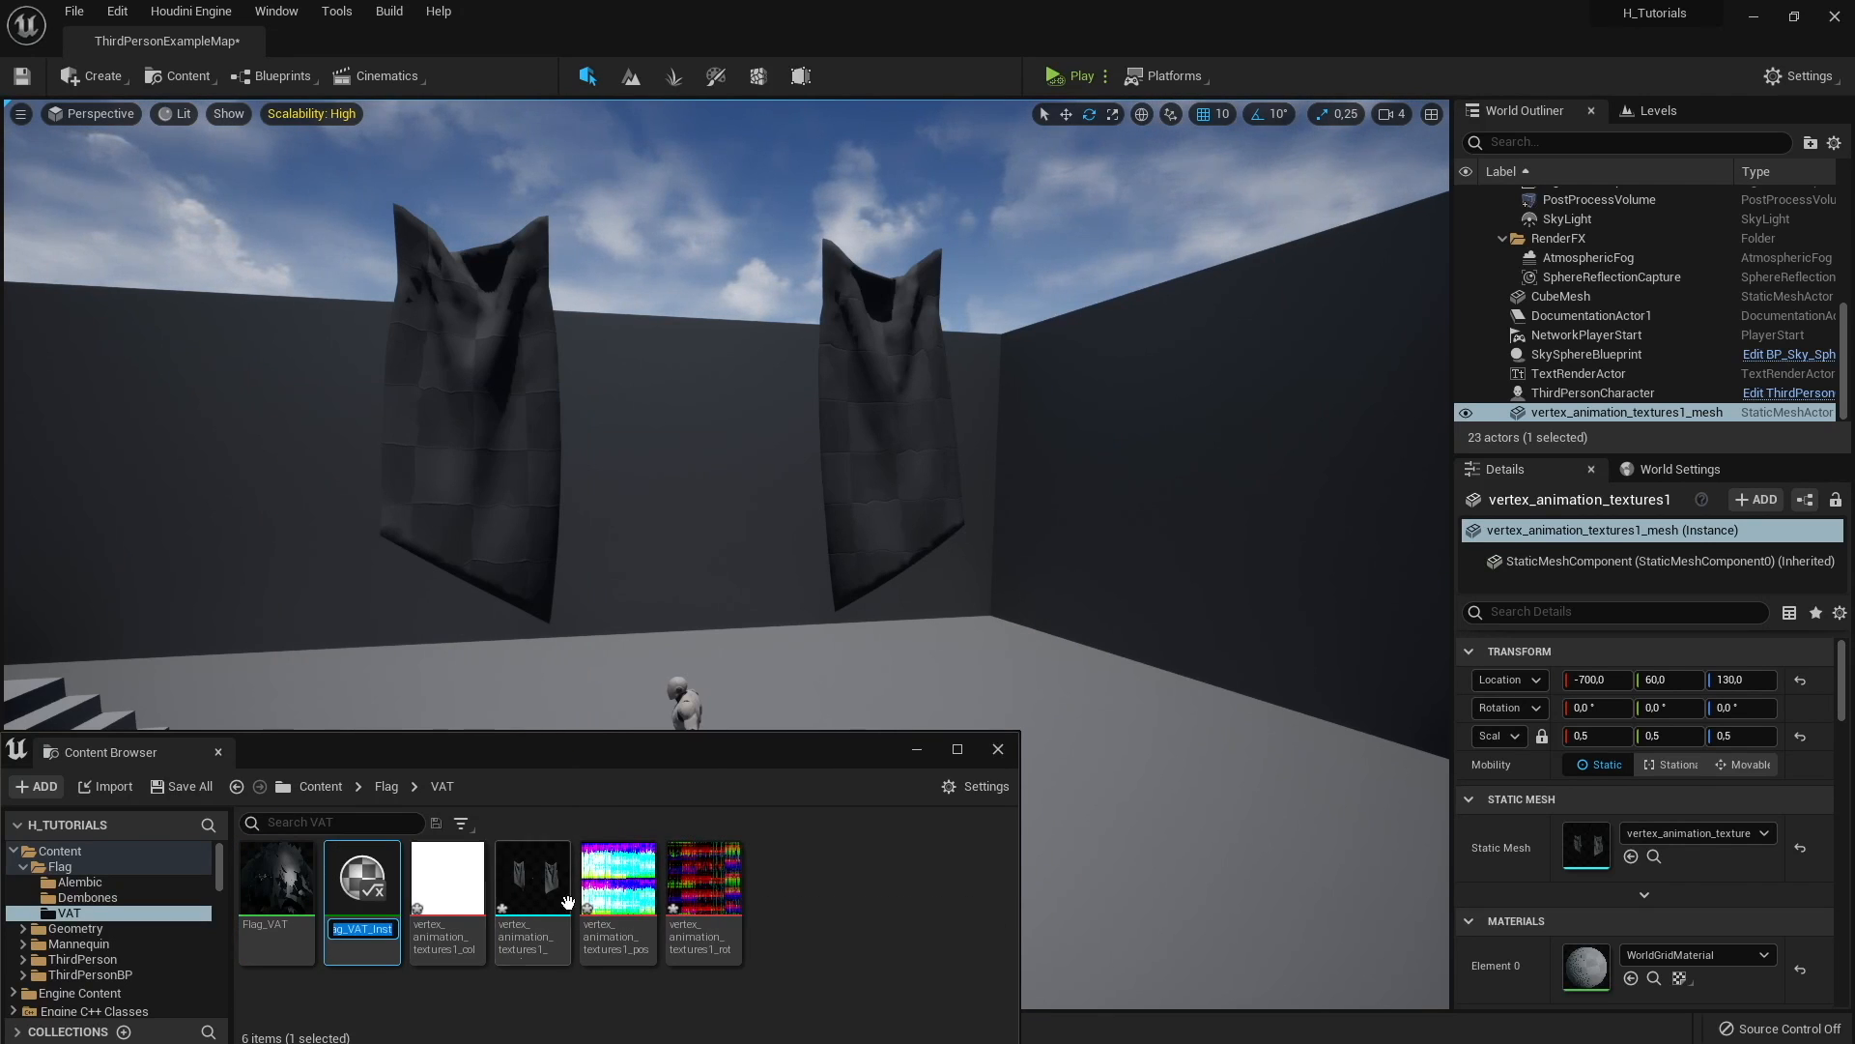
# Step: Open the Flag_VAT material instance and override its Number Of Frames with 80
pyautogui.doubleClick(362, 880)
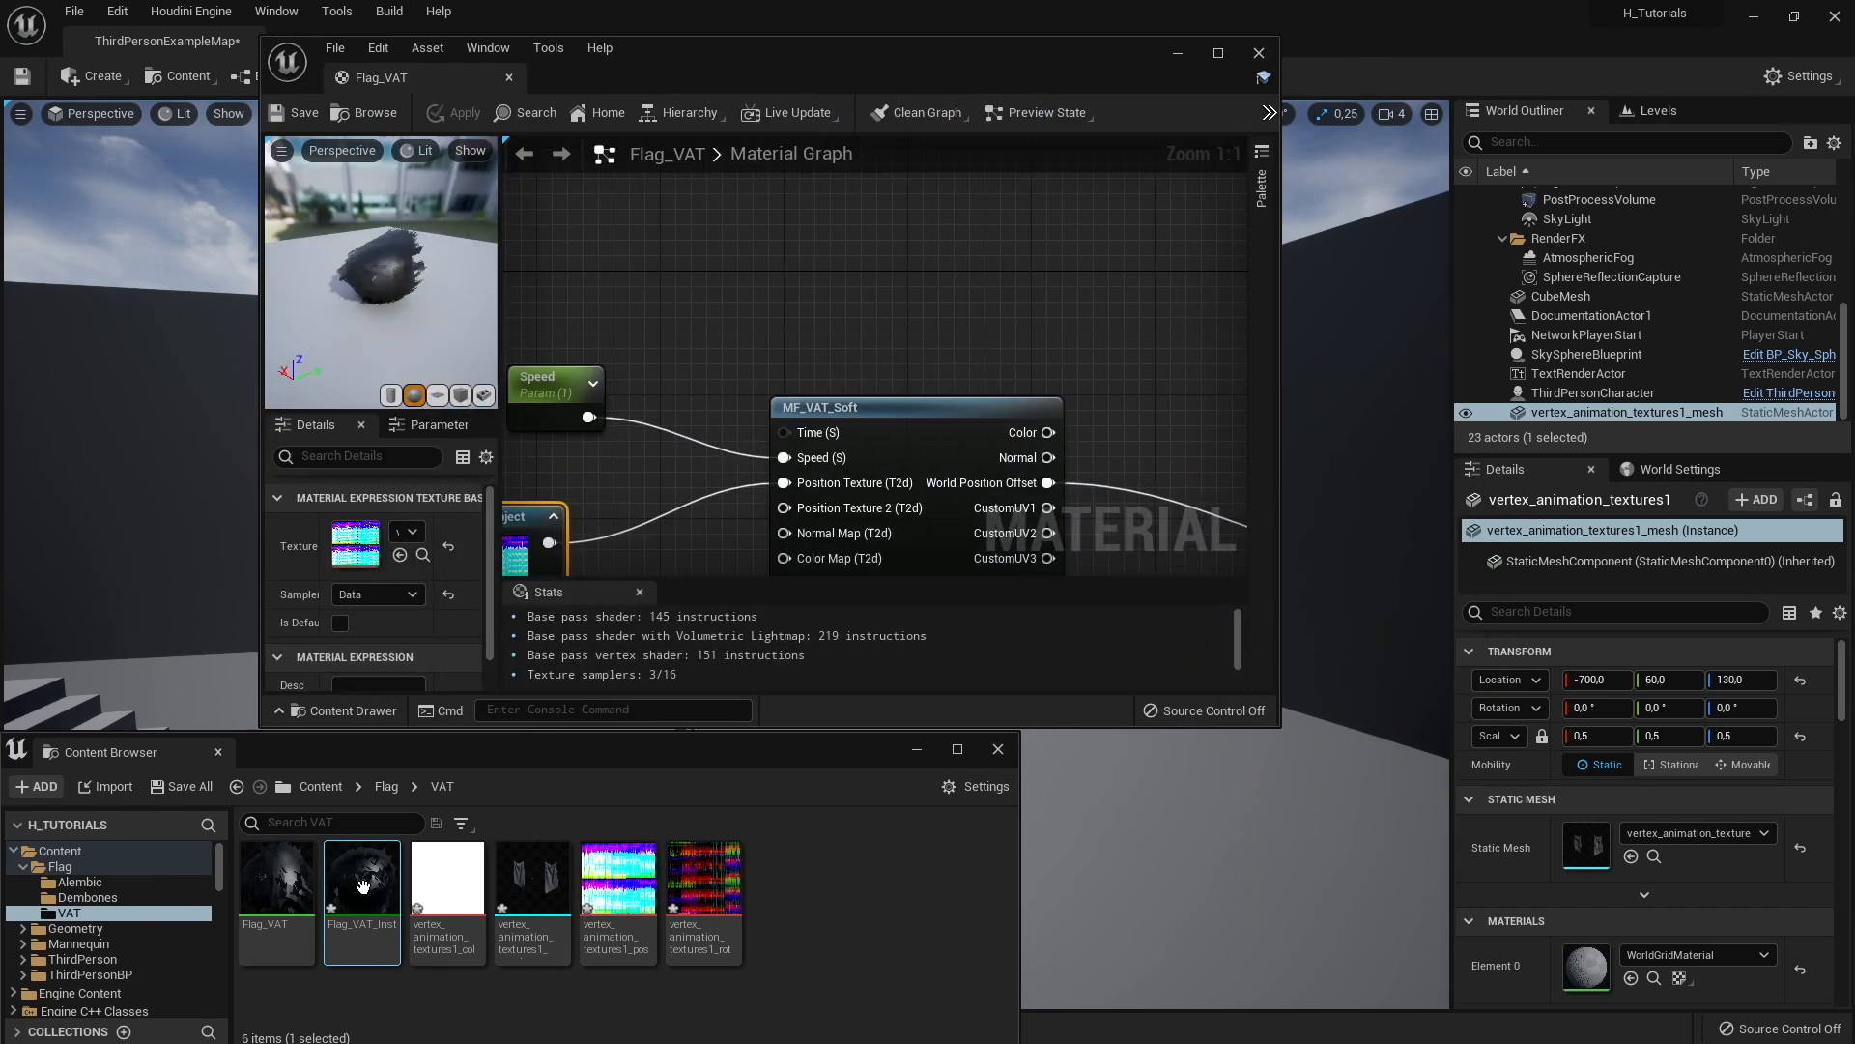
pyautogui.moveTo(853, 87); pyautogui.dragTo(1373, 156)
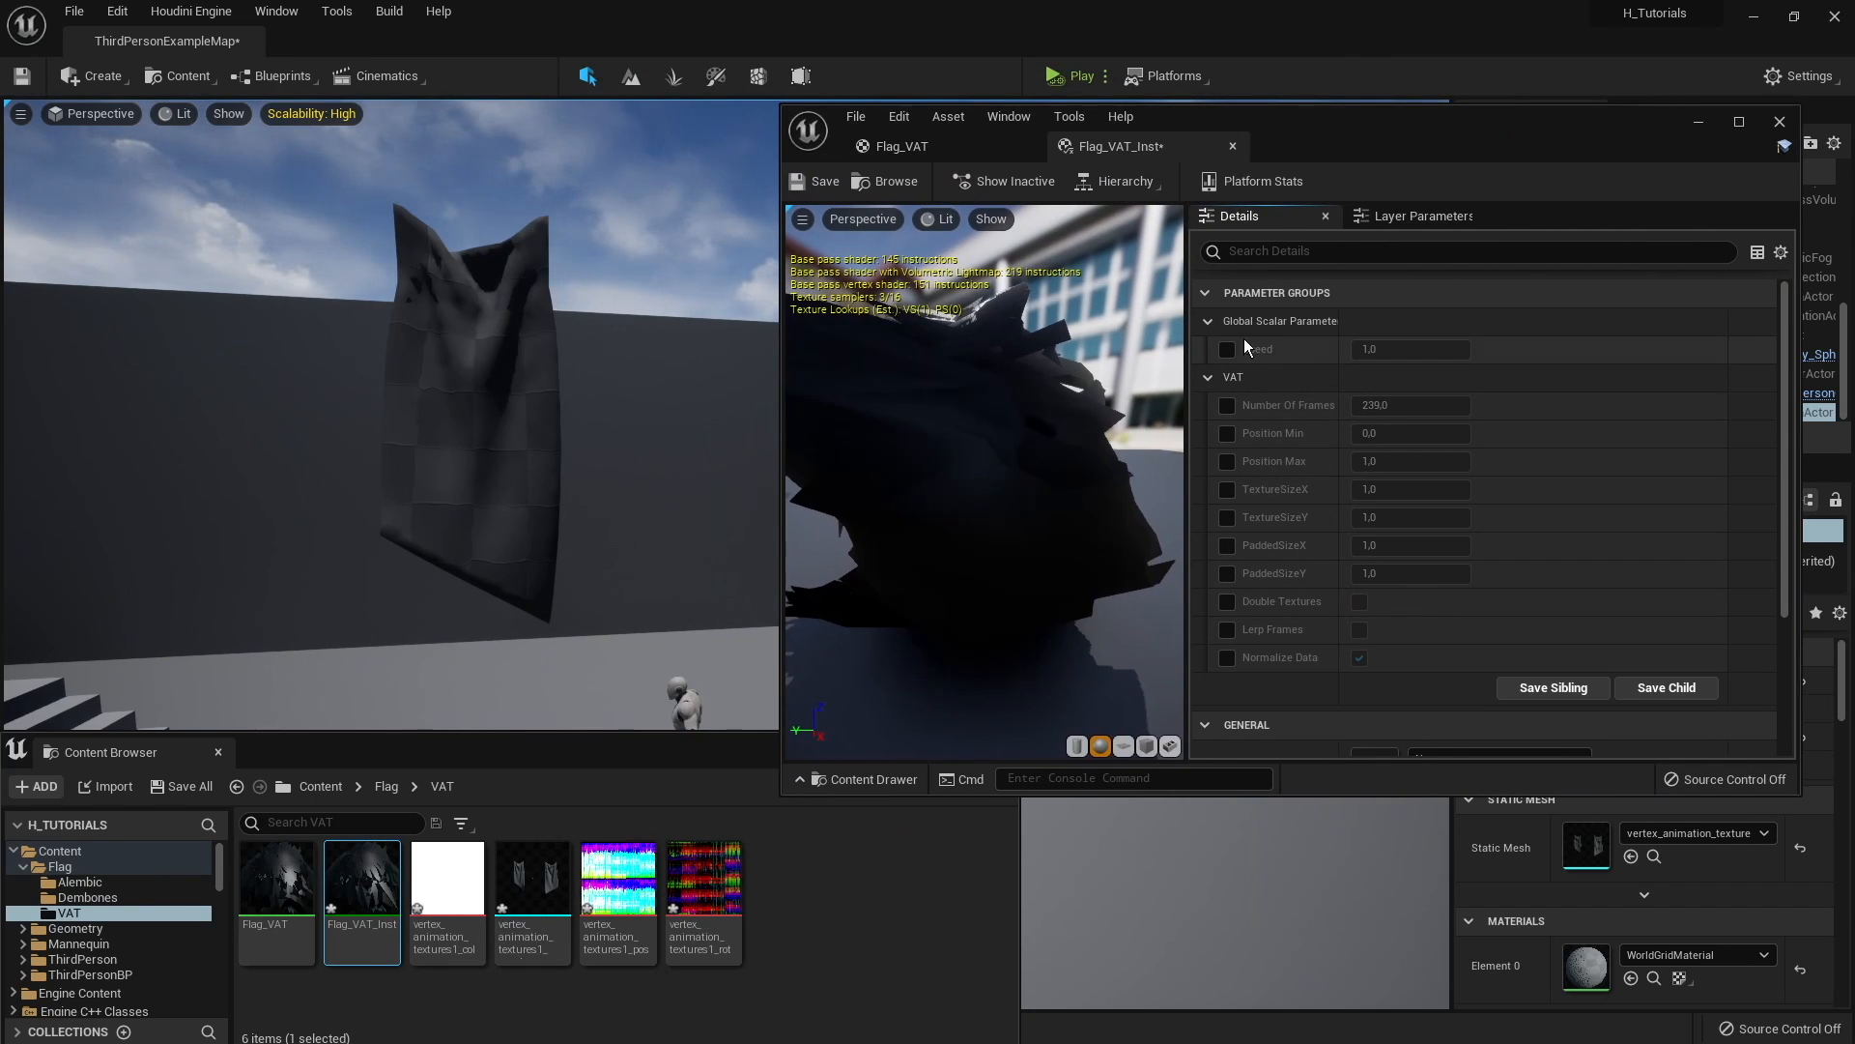
pyautogui.click(906, 147)
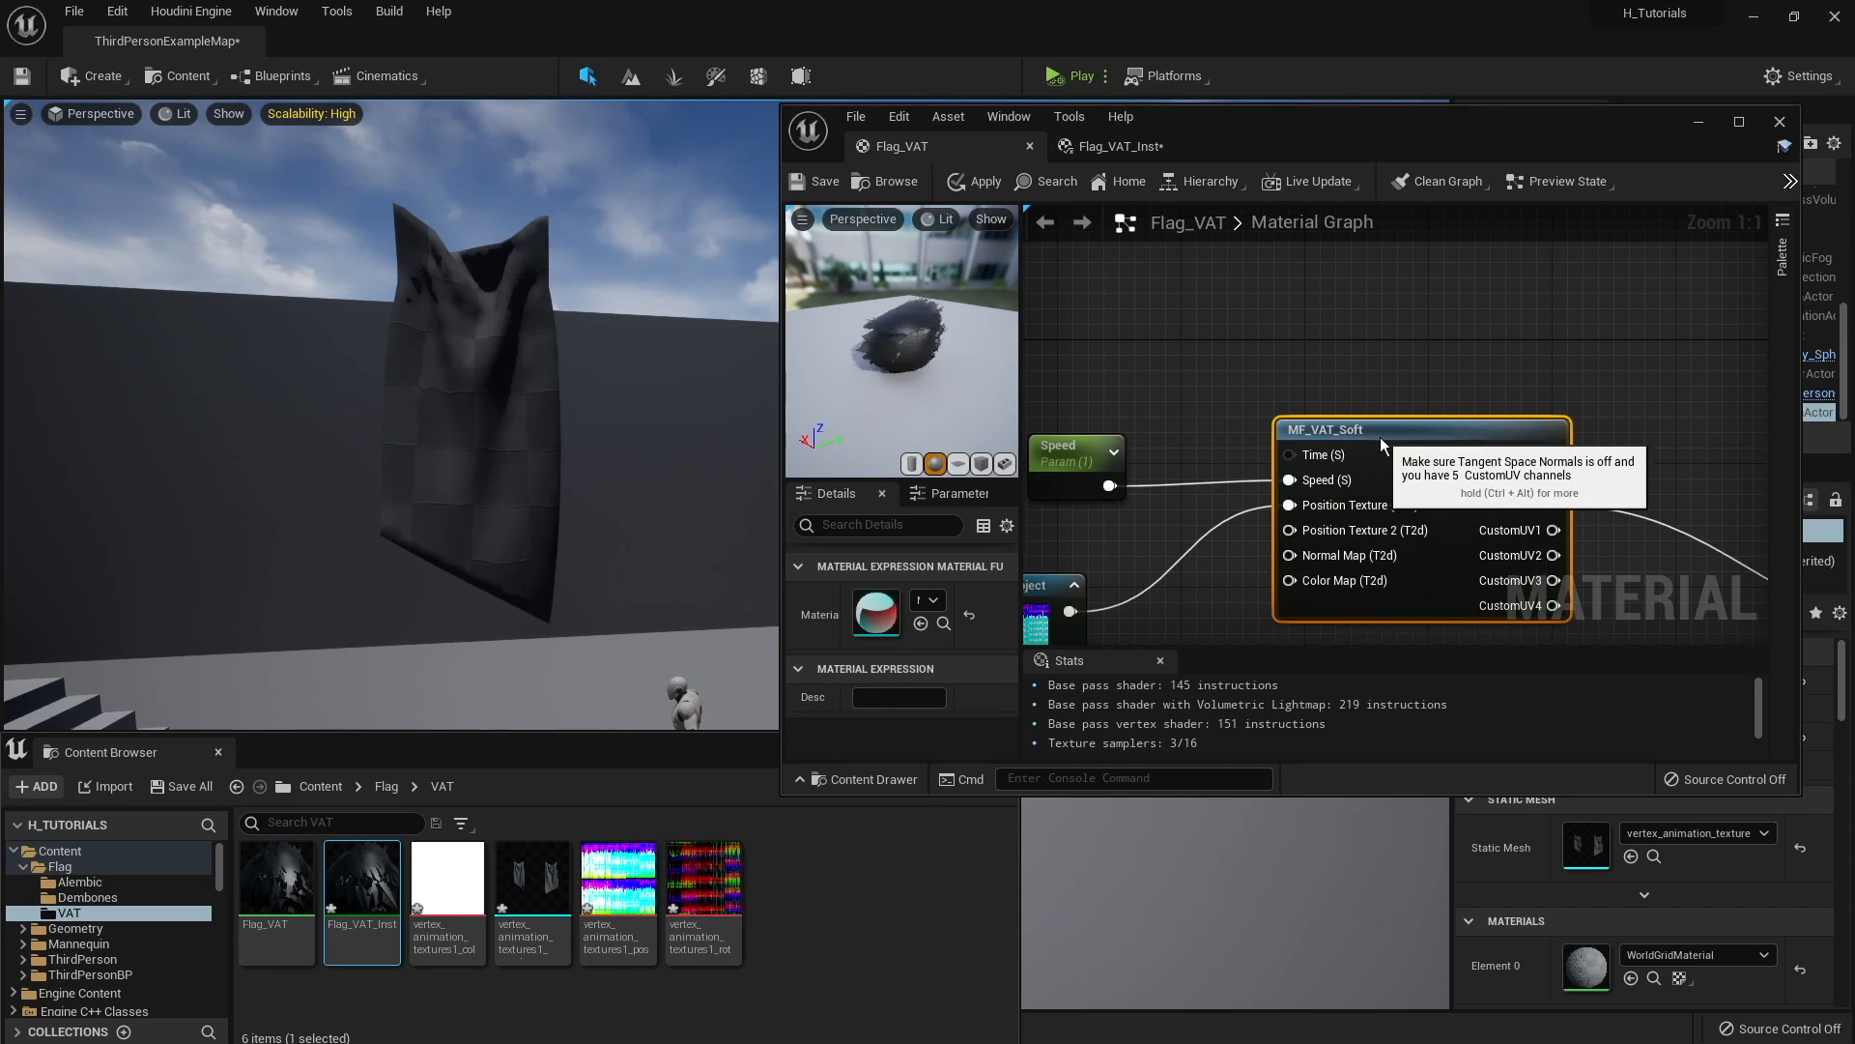
pyautogui.click(1121, 148)
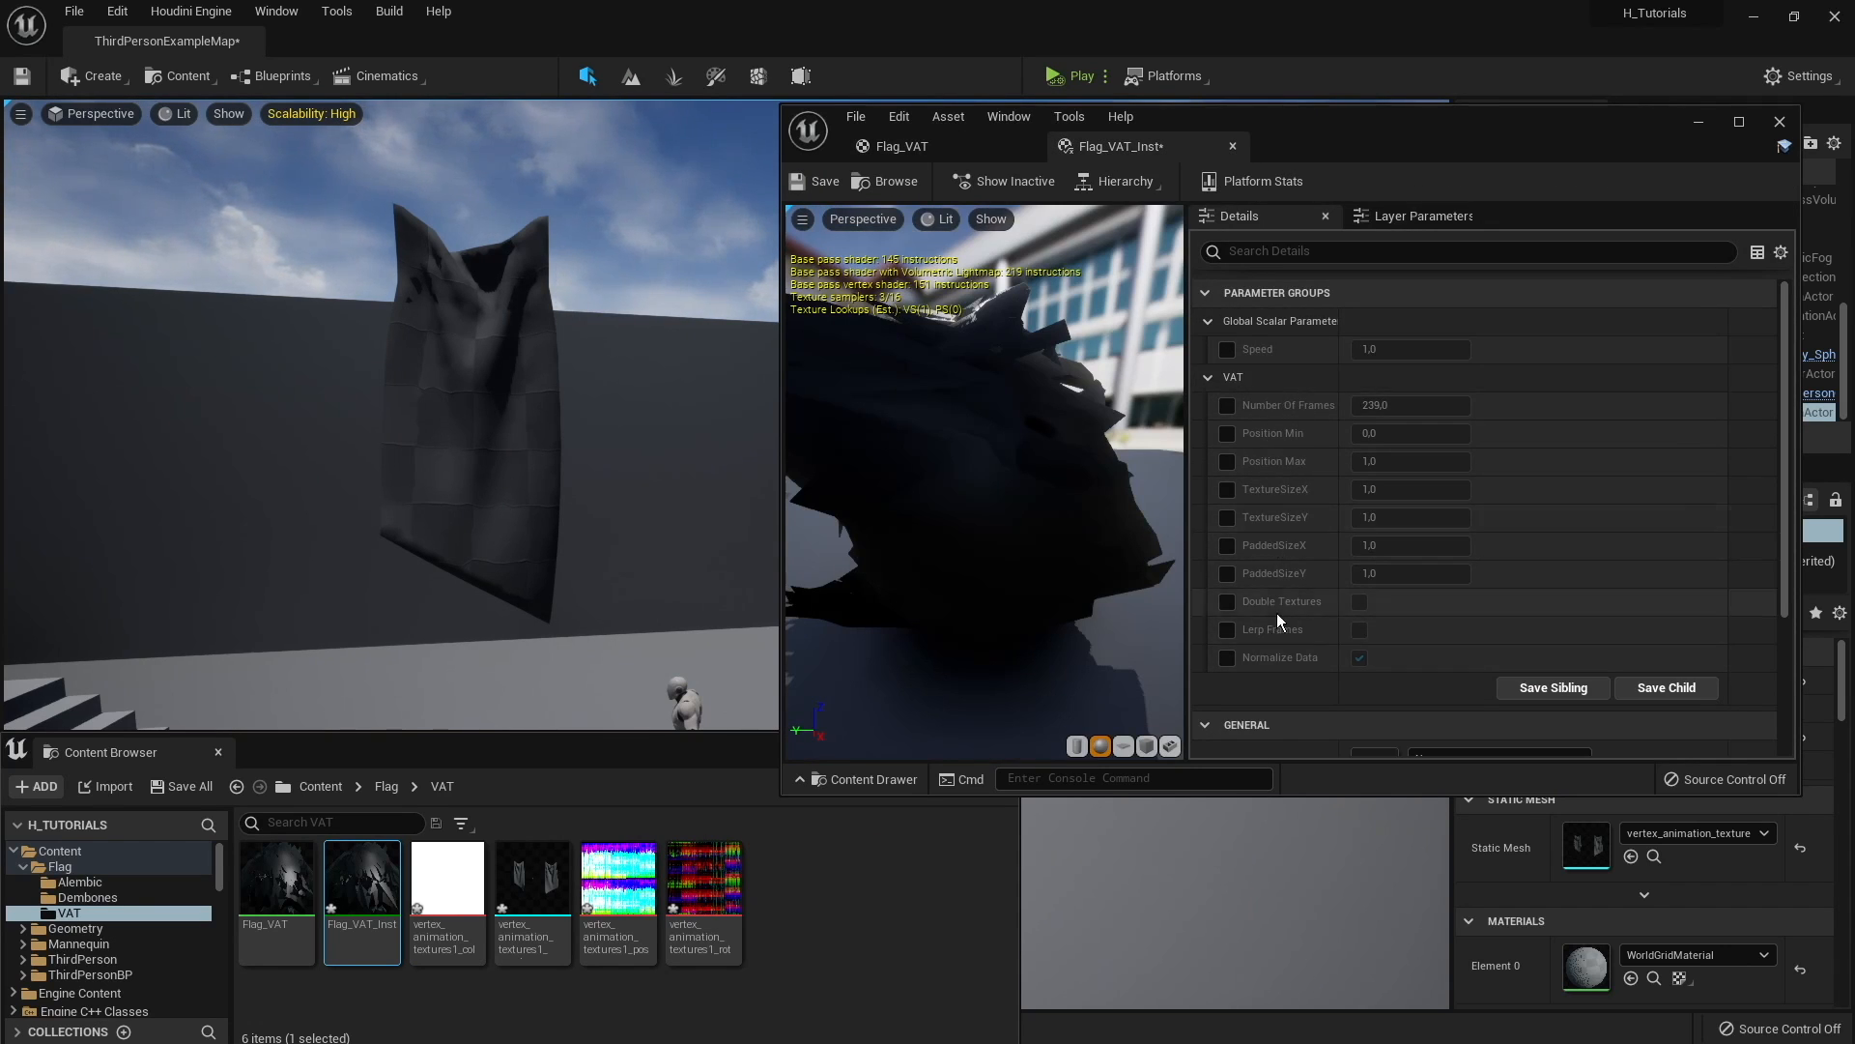
pyautogui.click(1229, 406)
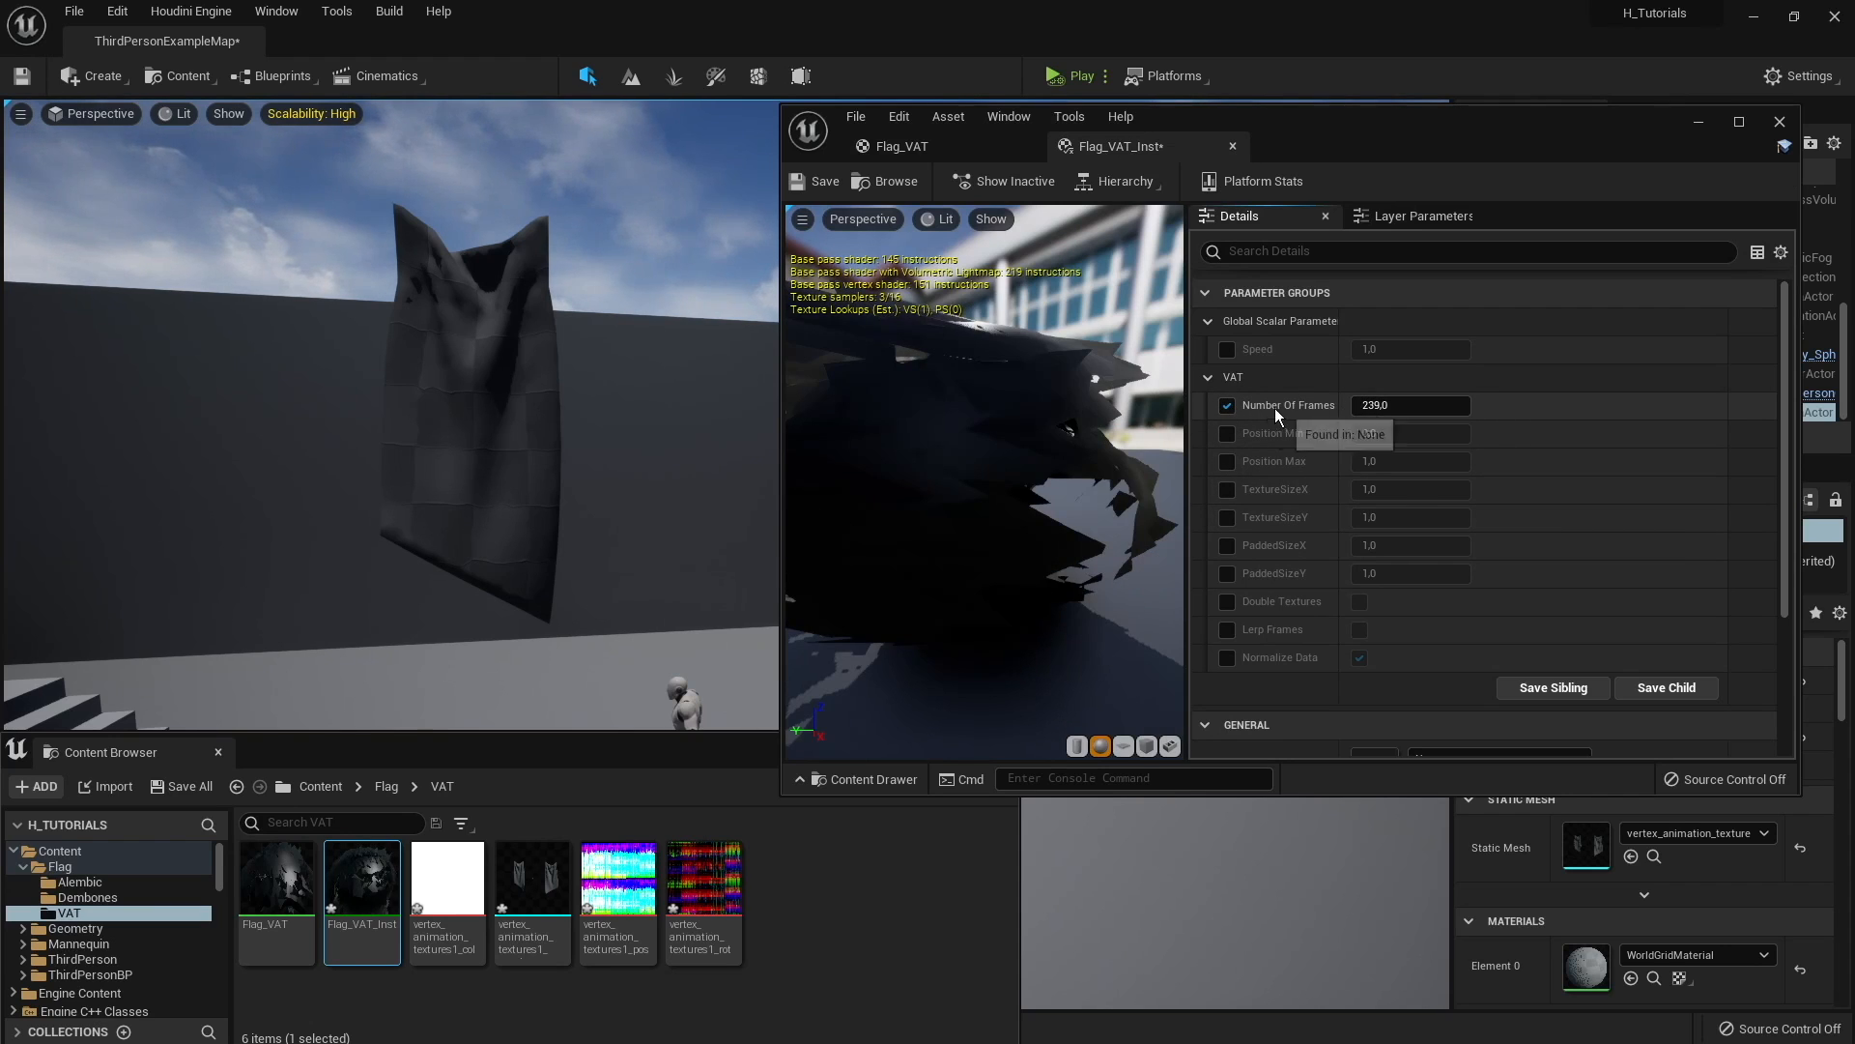
pyautogui.click(1420, 407)
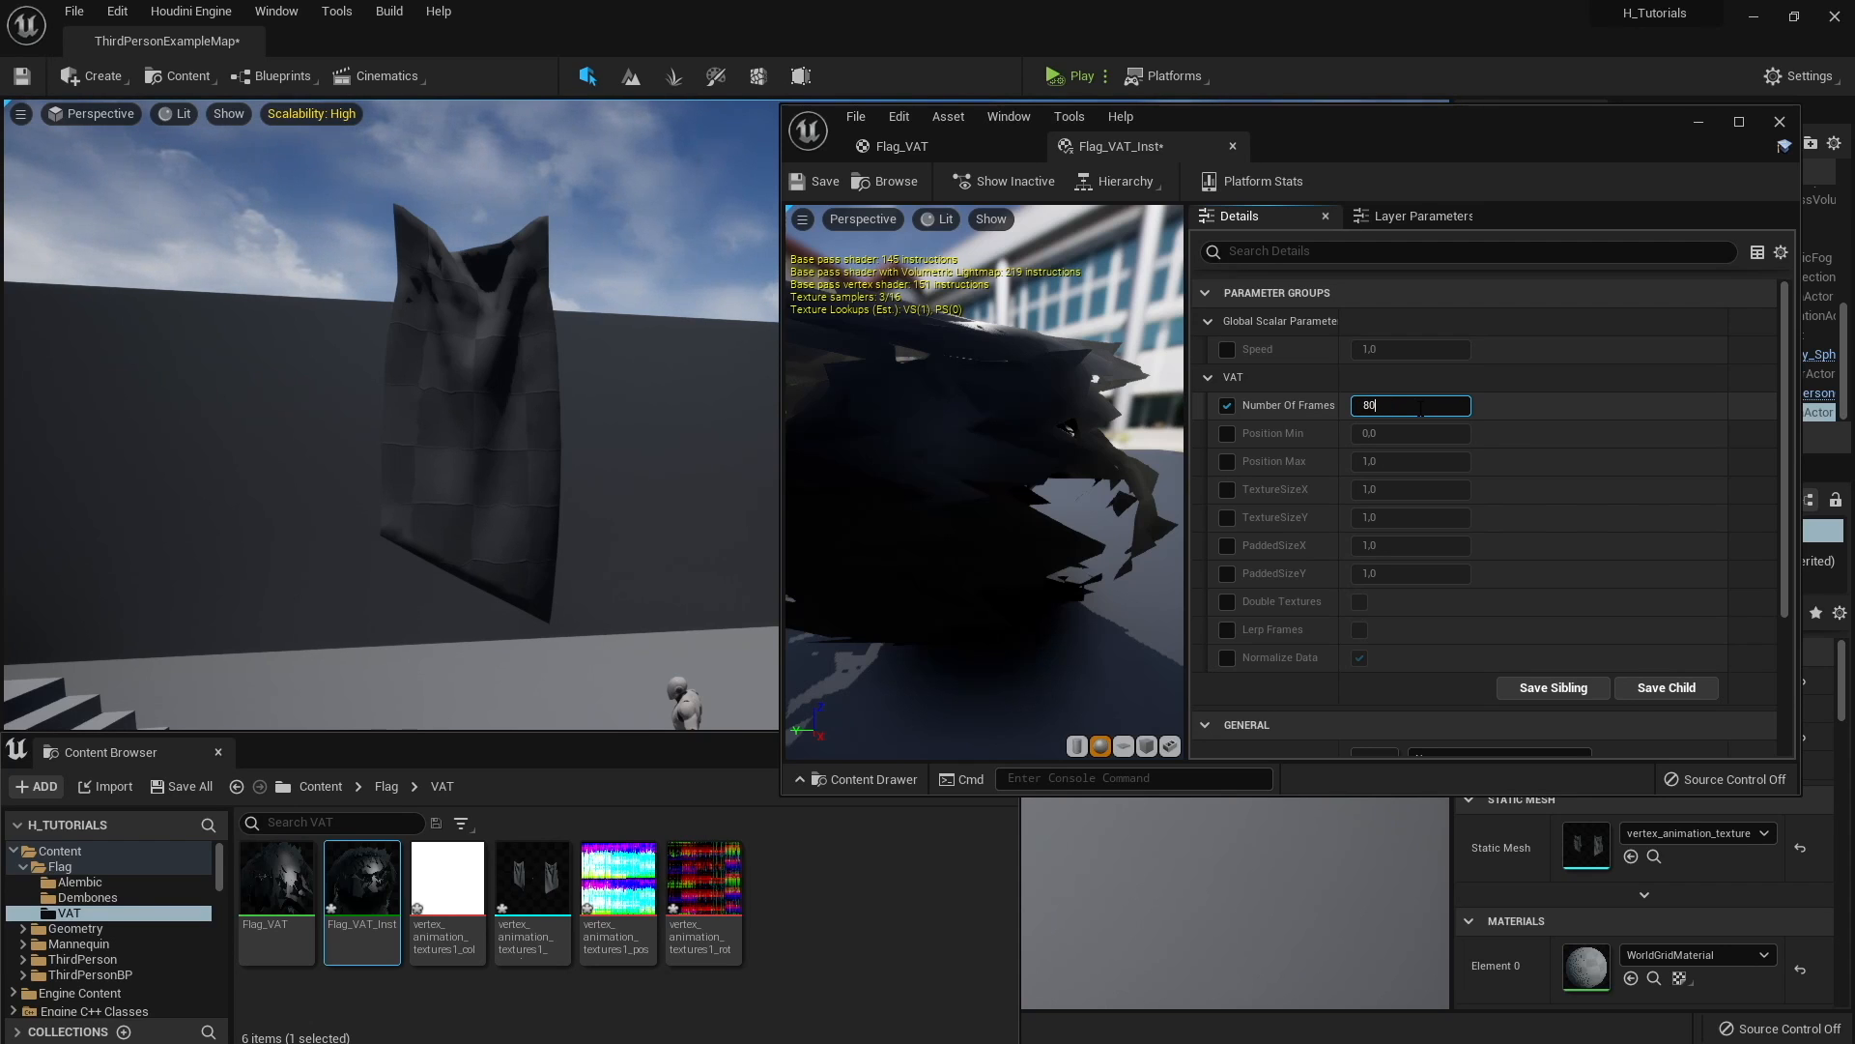
pyautogui.press('Return')
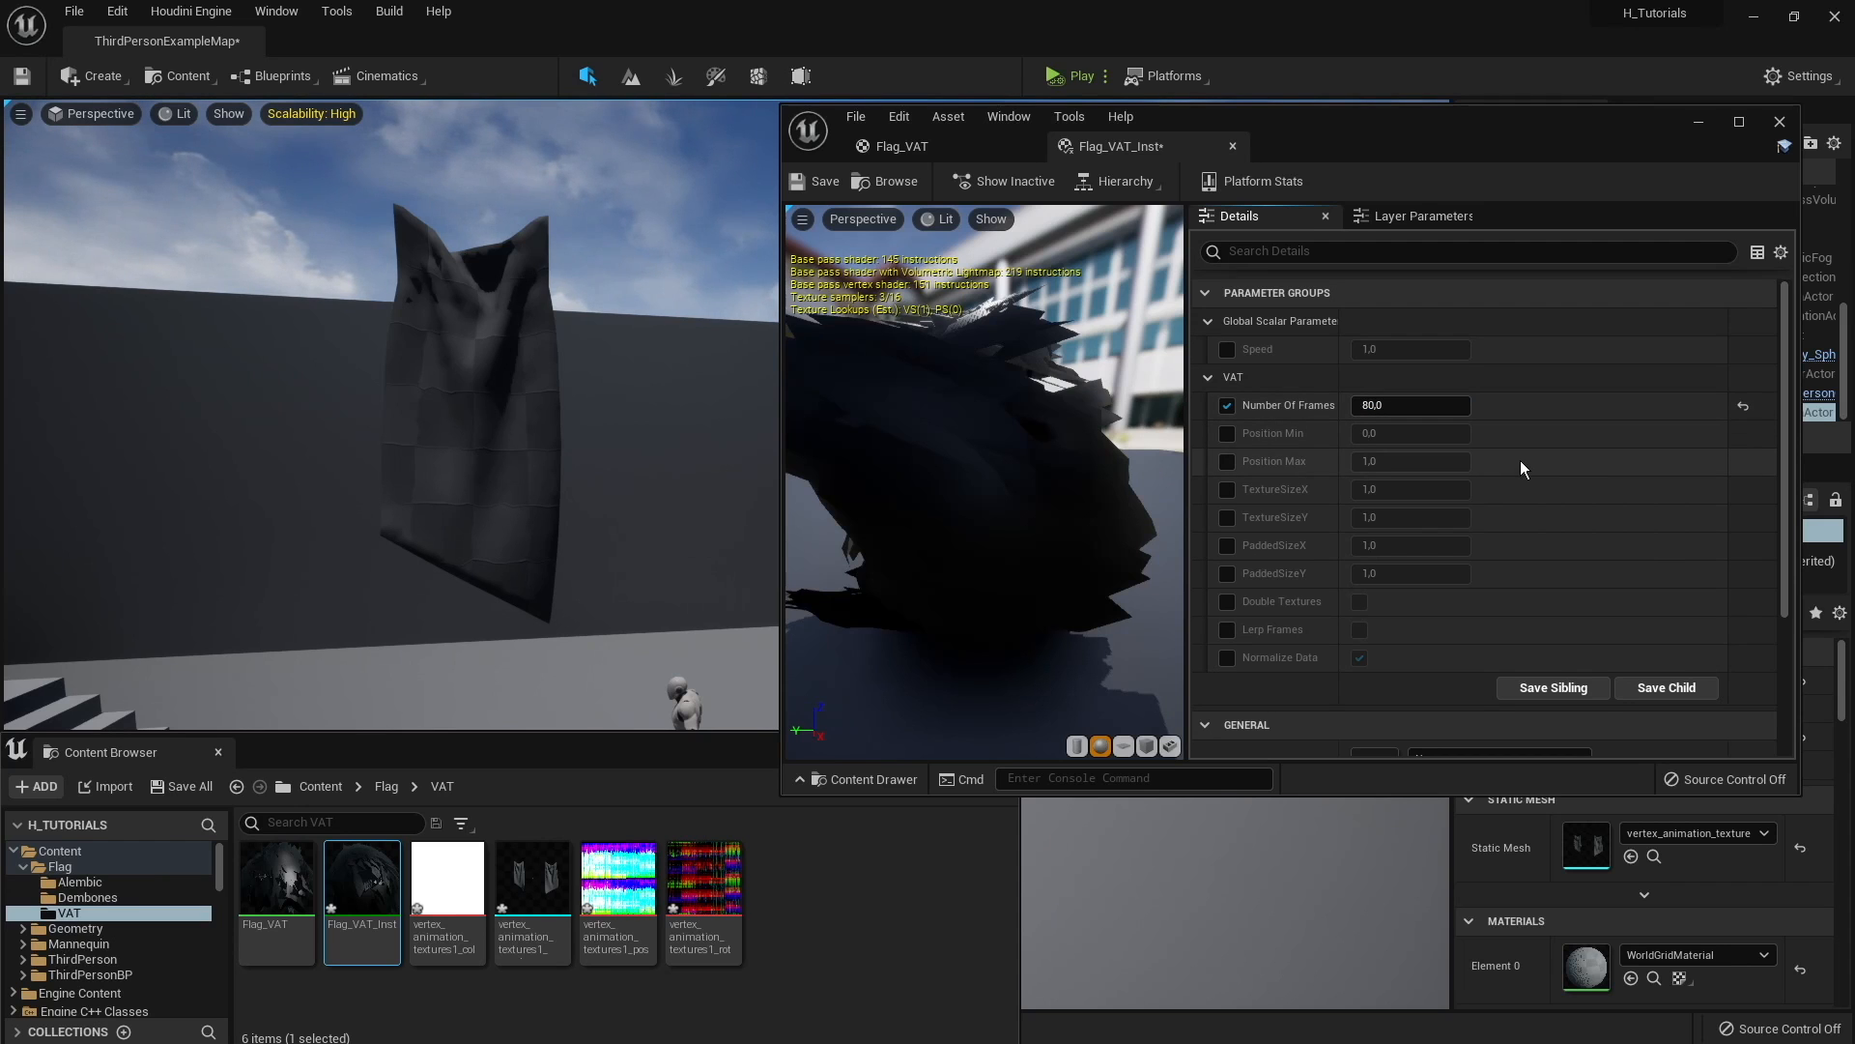
# Step: Assign the Flag_VAT material instance to the flag mesh in the level and override the instance's Speed with 0.5
pyautogui.moveTo(372, 906); pyautogui.dragTo(469, 464)
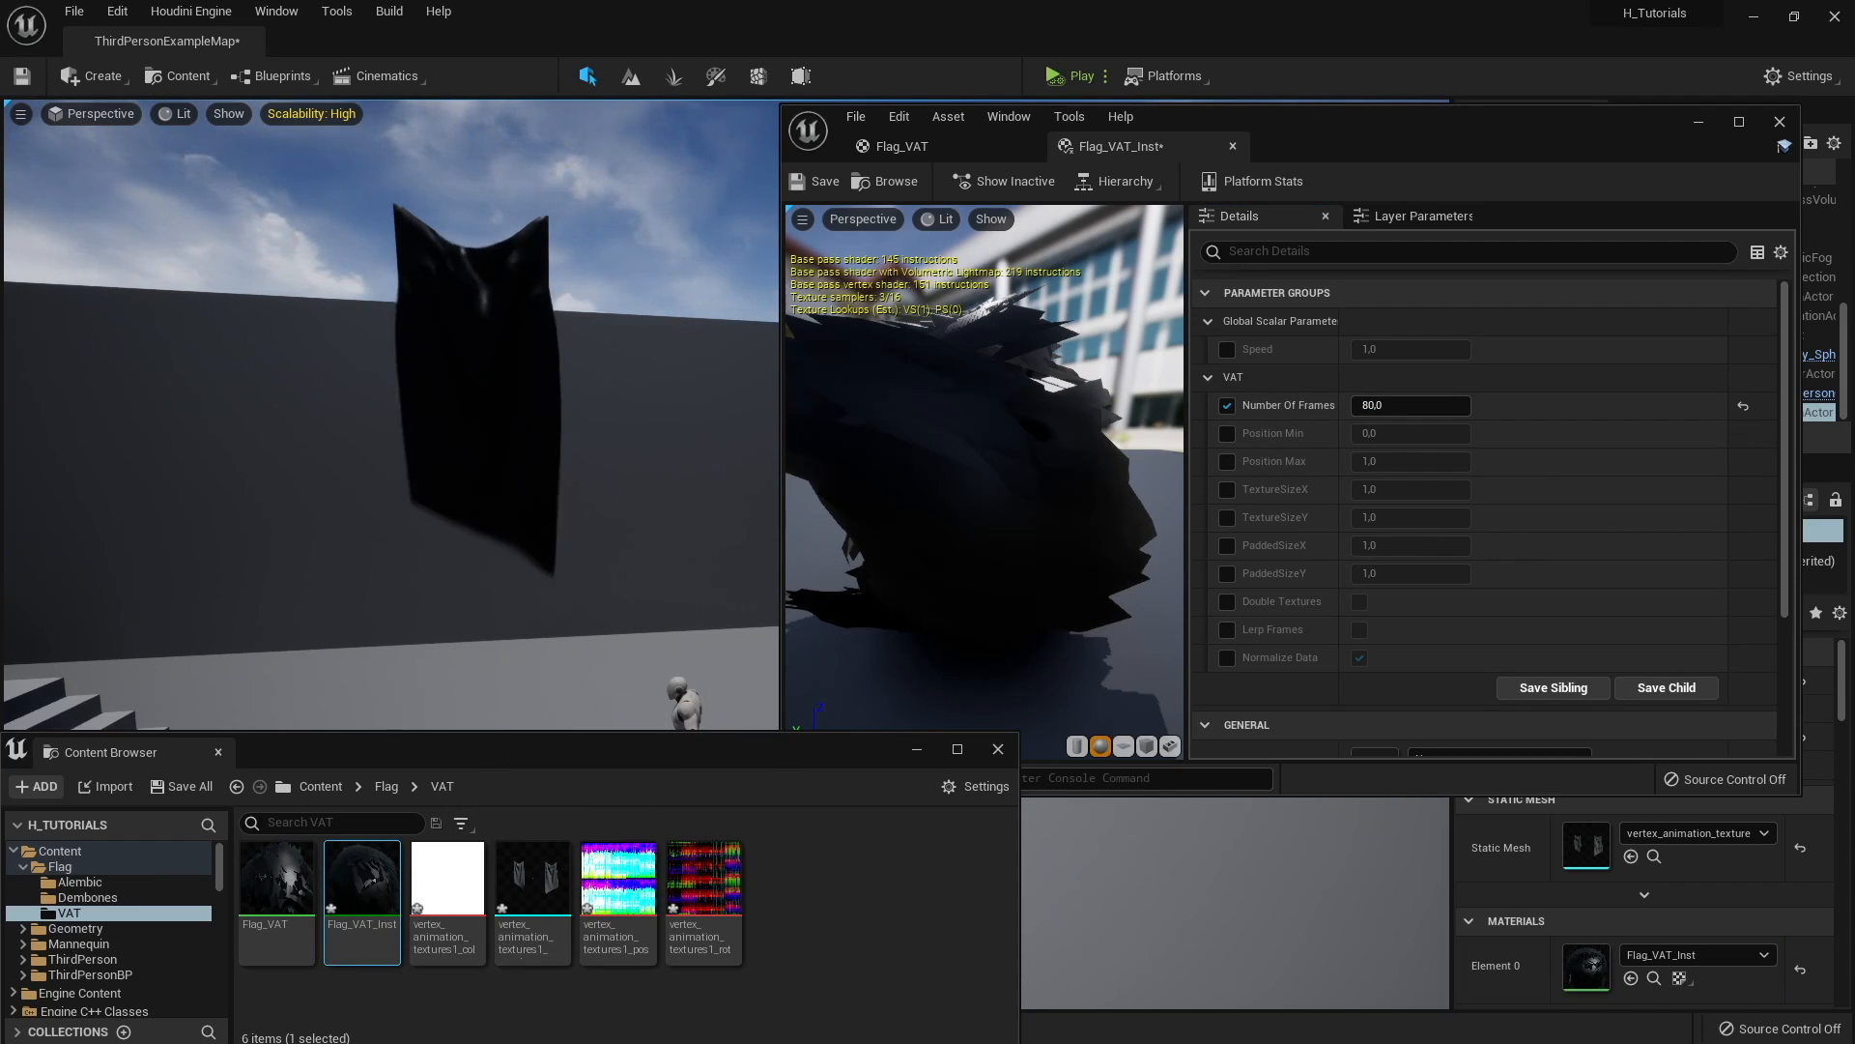
pyautogui.moveTo(468, 464); pyautogui.dragTo(473, 401, button='right')
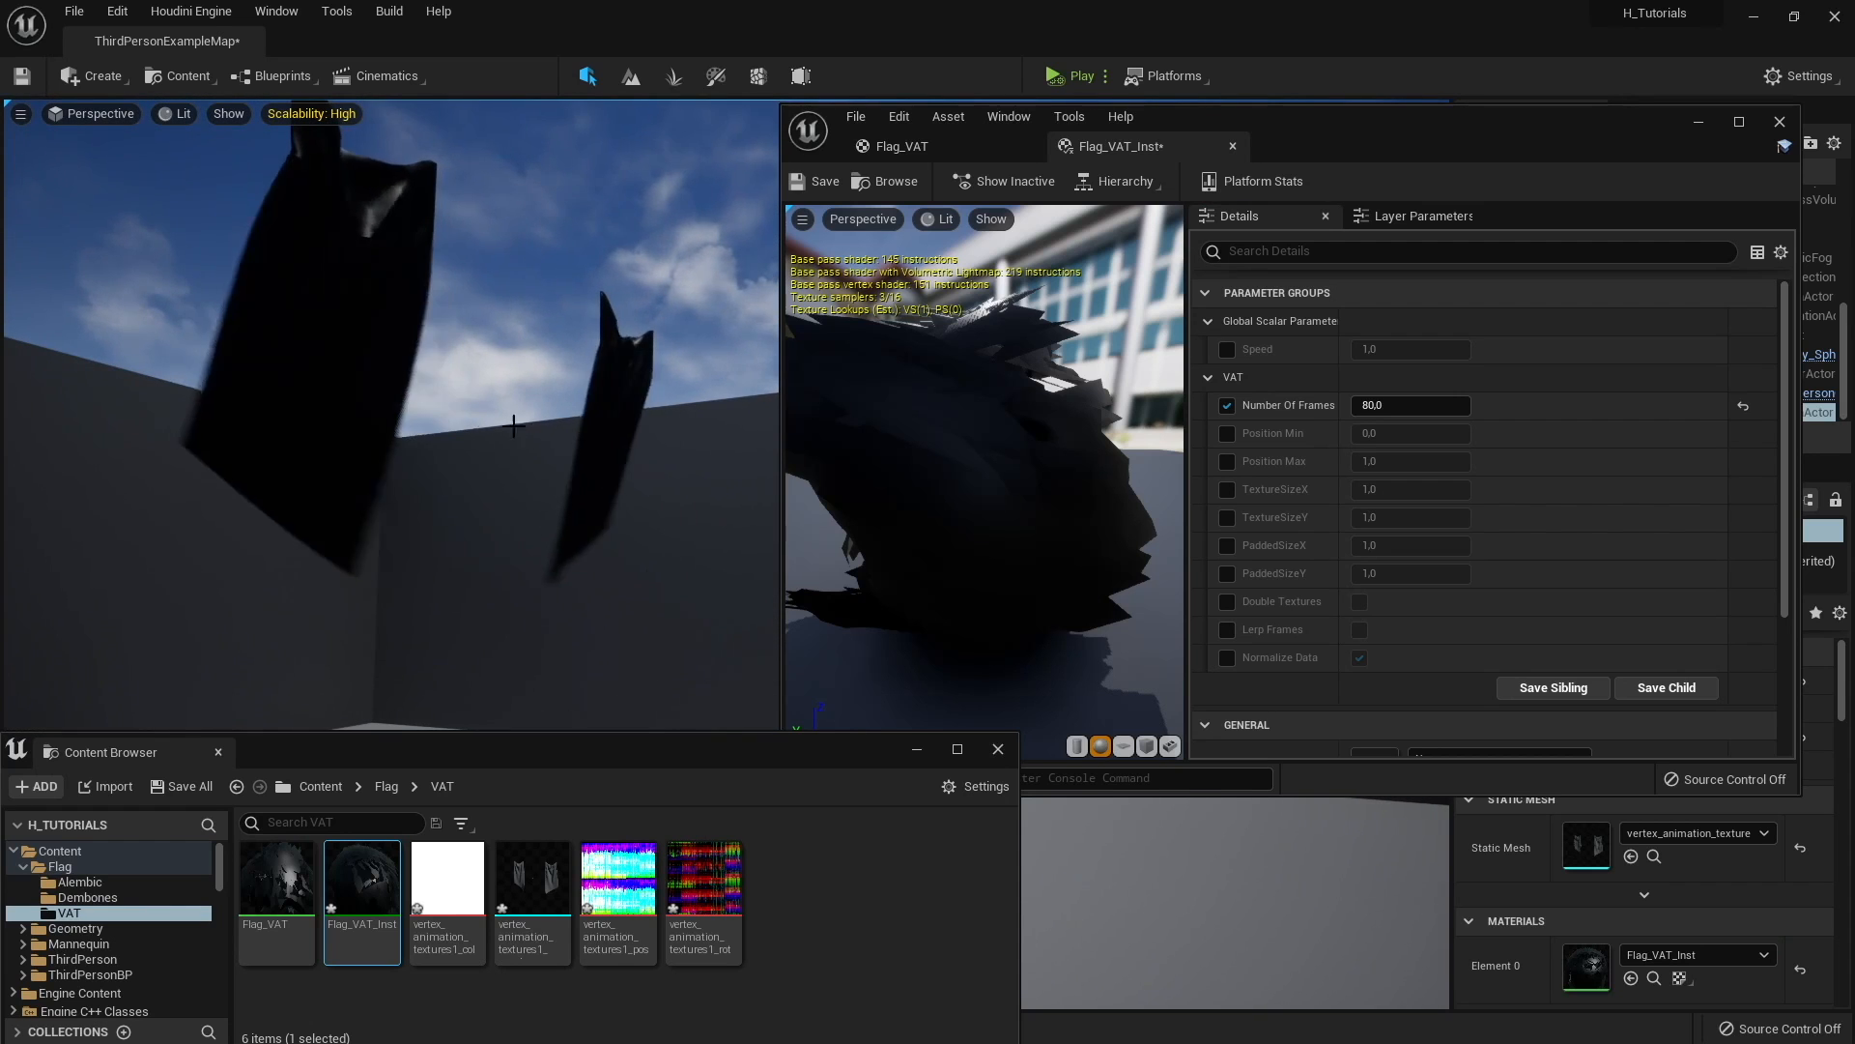
pyautogui.click(1227, 349)
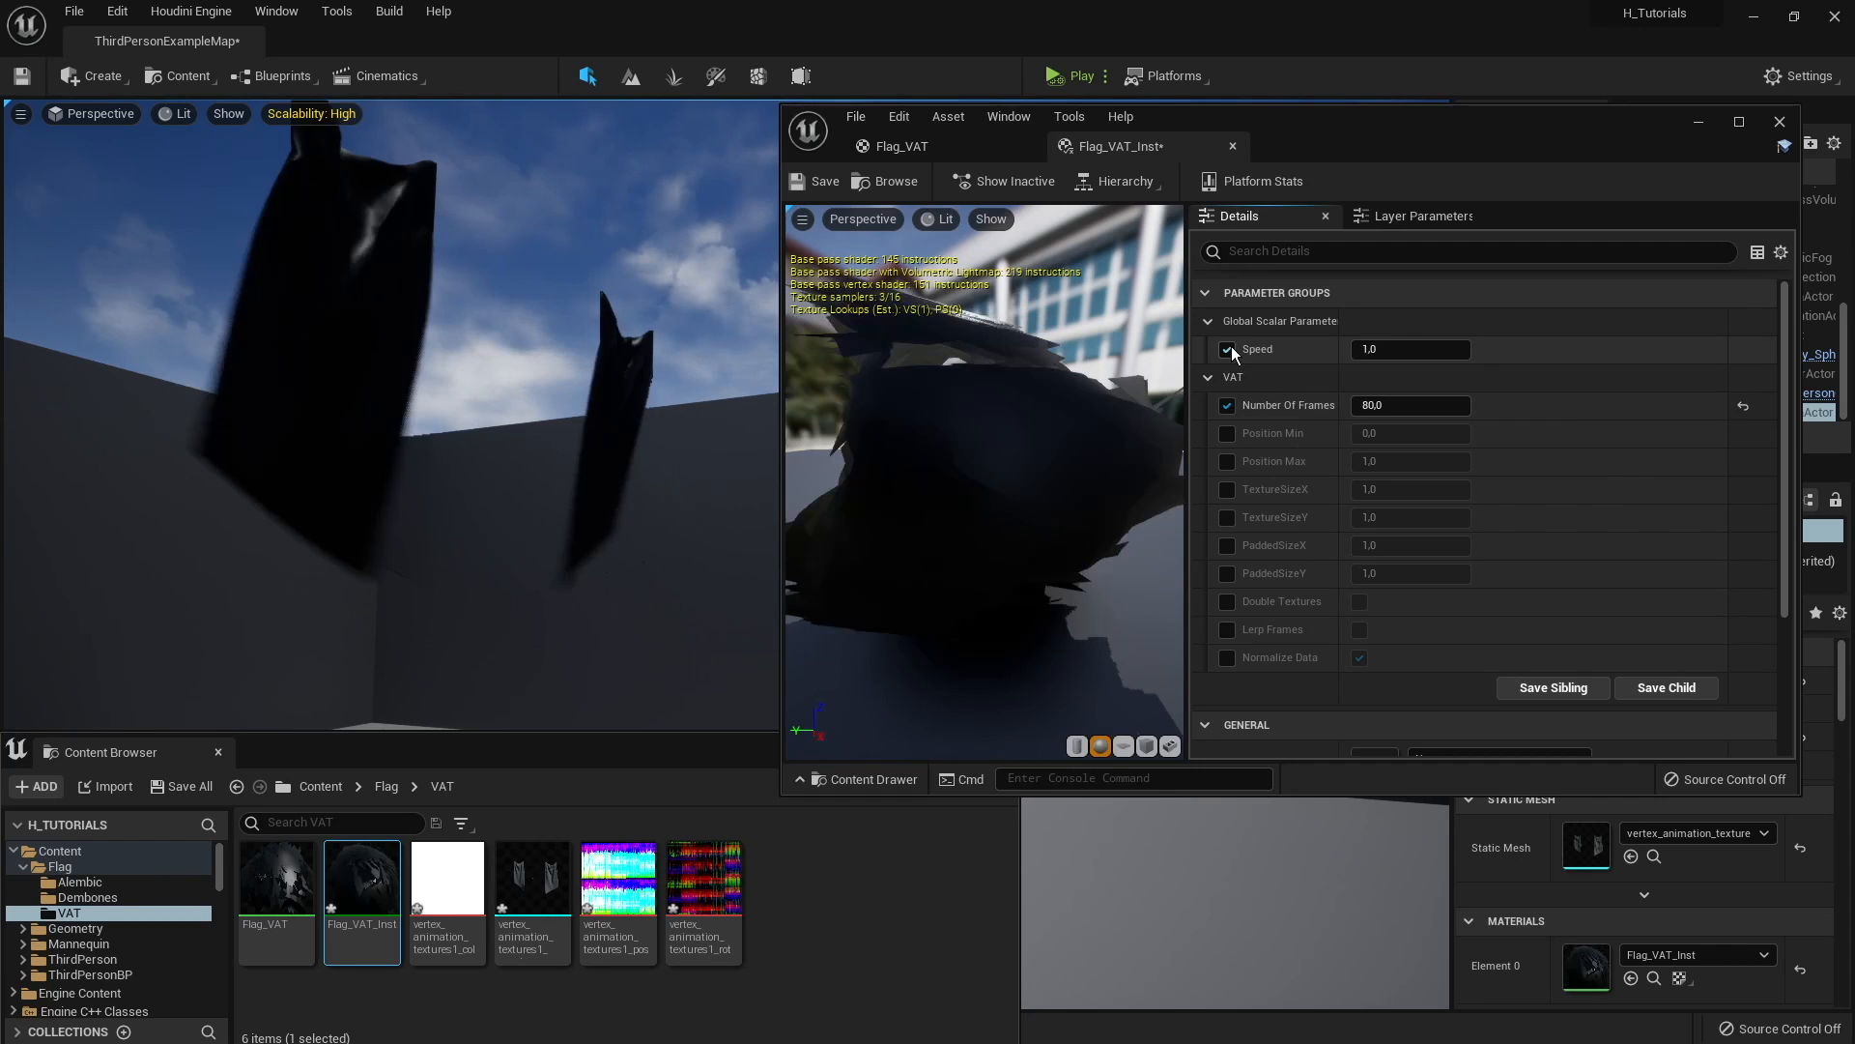
pyautogui.click(1421, 350)
pyautogui.write('0.')
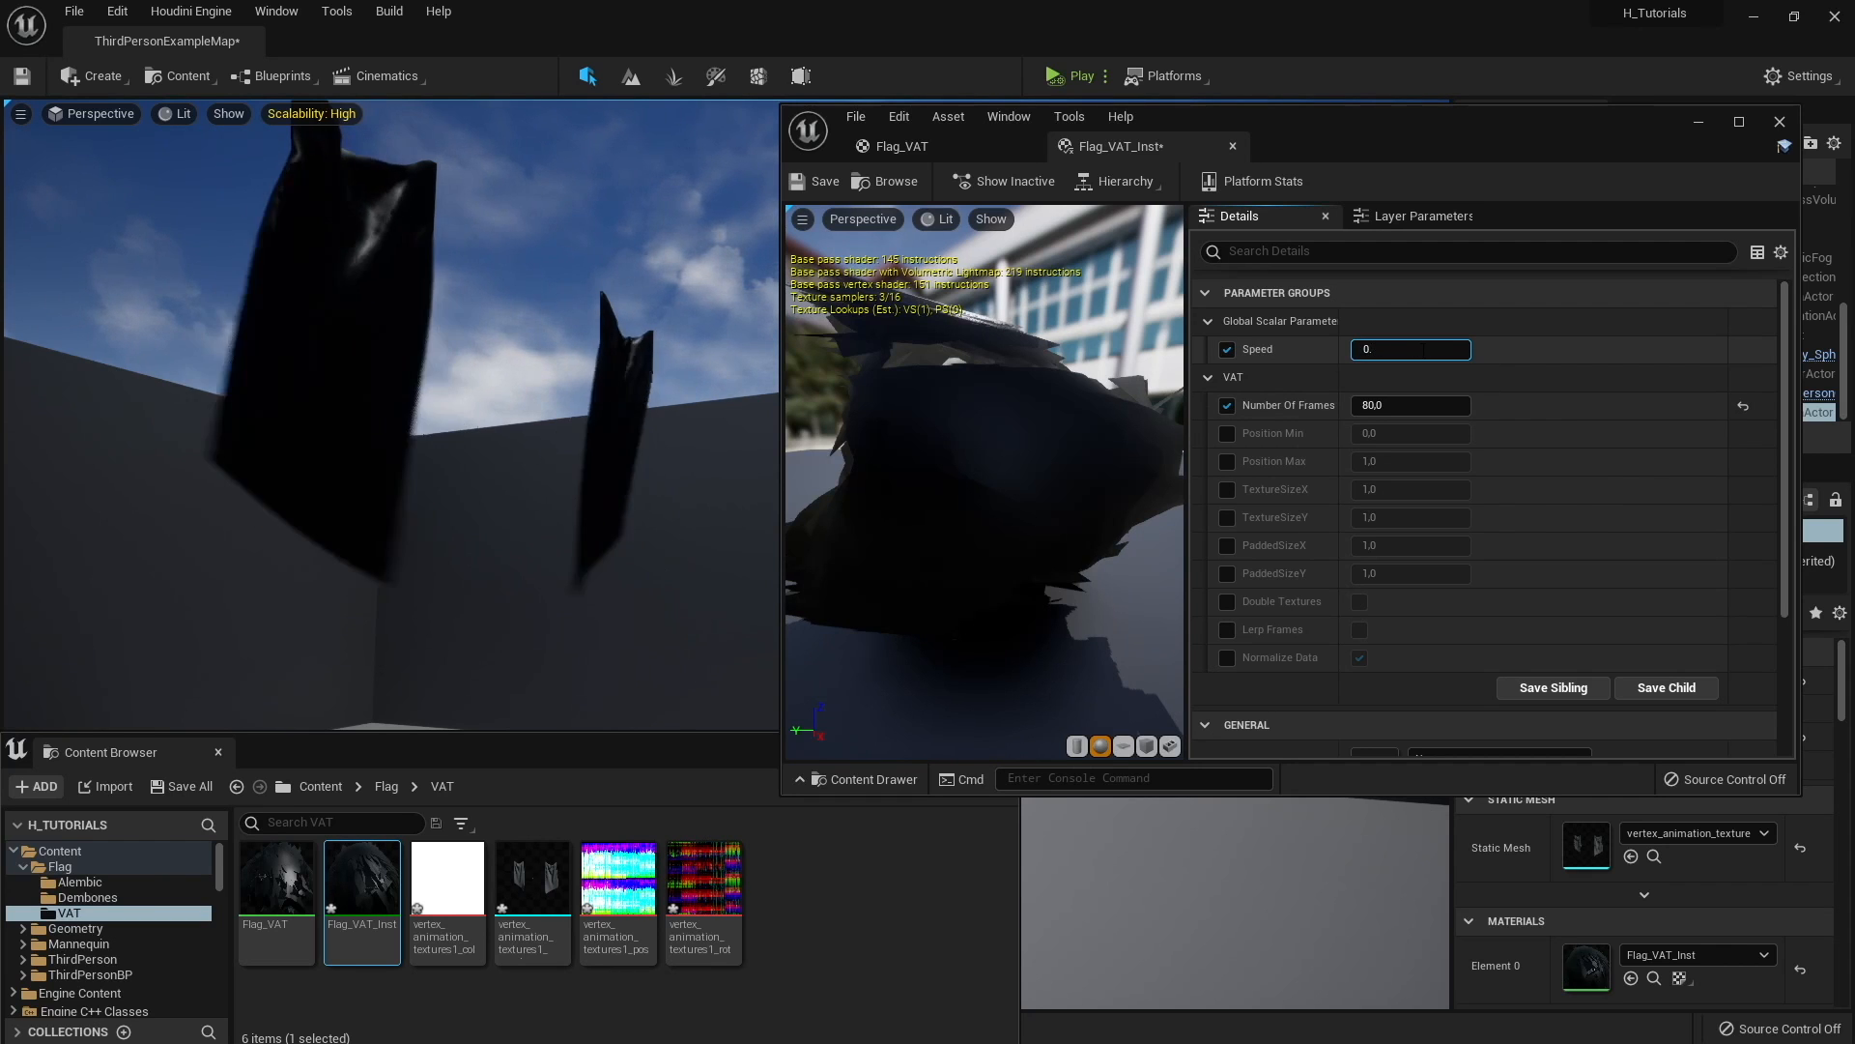
pyautogui.write('5')
pyautogui.press('Return')
pyautogui.moveTo(587, 501); pyautogui.dragTo(512, 507, button='right')
# Step: Add Flag_texture from the Flag folder to the Flag_VAT material graph as a Texture Sample above MF_VAT_Soft
pyautogui.click(912, 147)
pyautogui.scroll(-2, 1259, 370)
pyautogui.moveTo(1500, 356); pyautogui.dragTo(1261, 324, button='right')
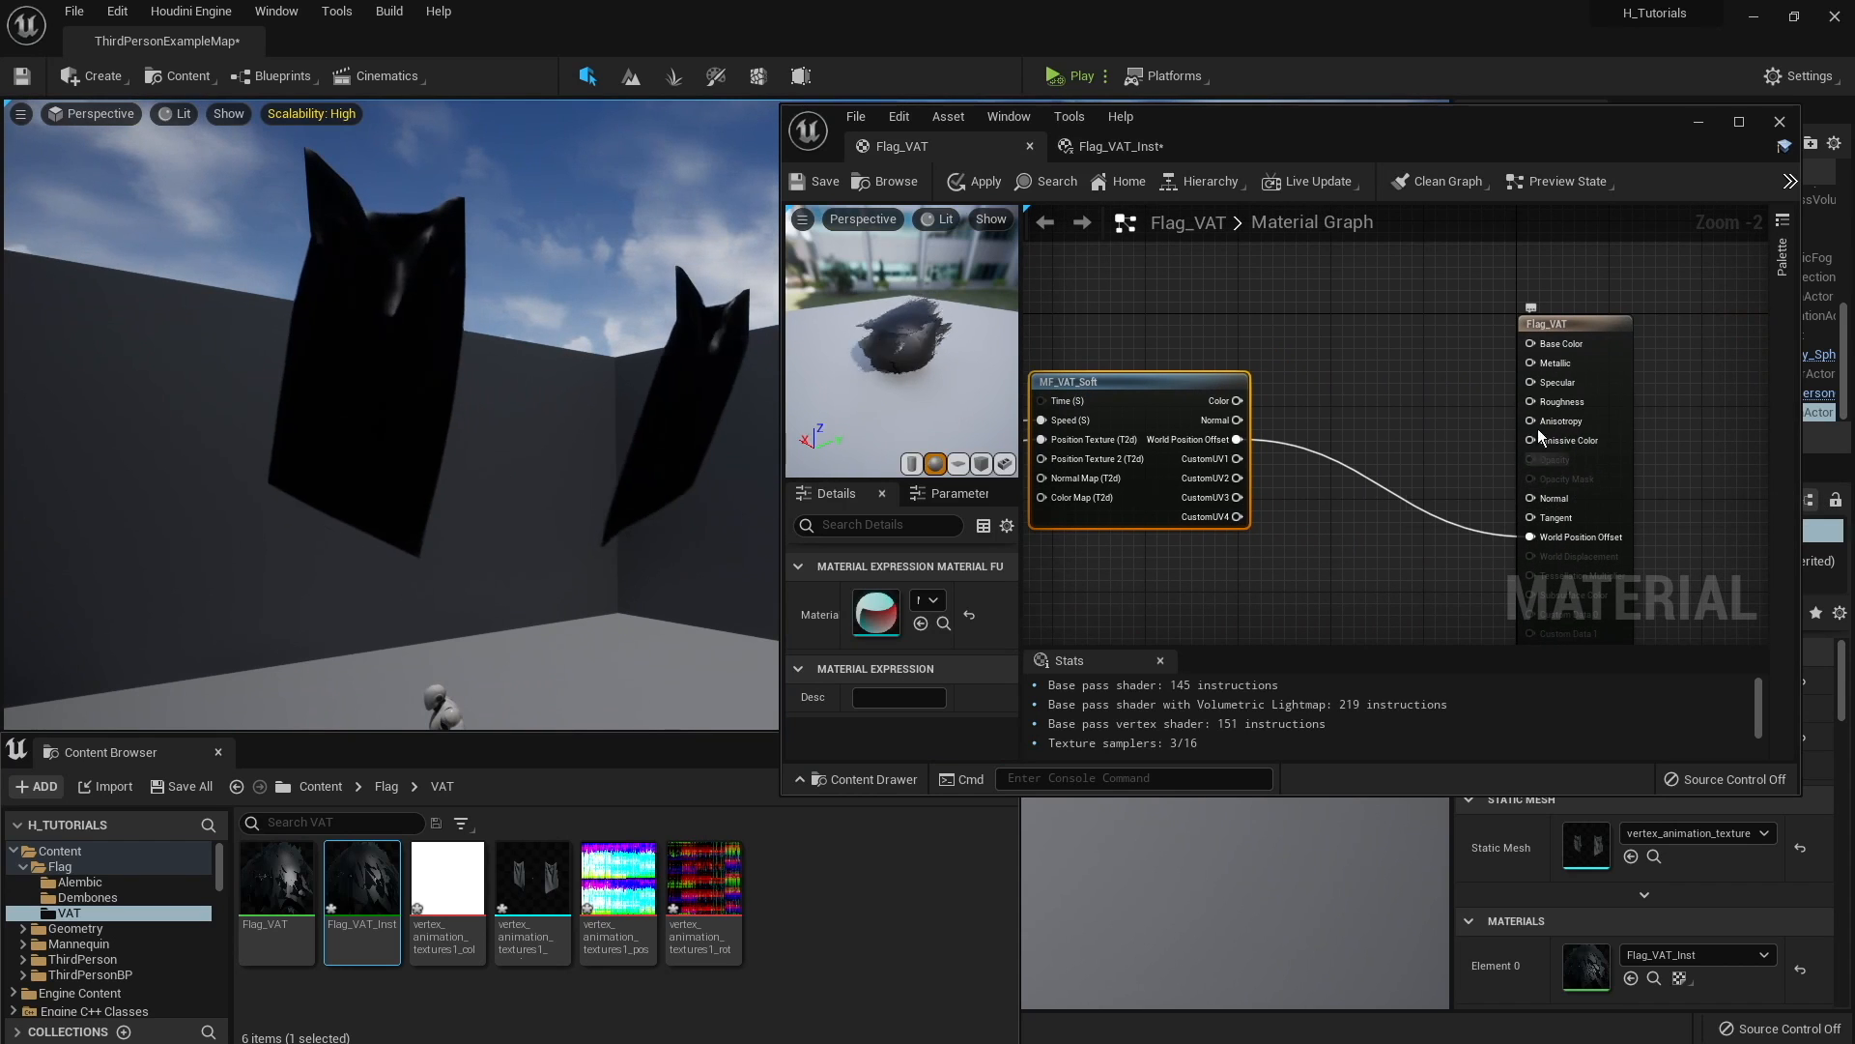
pyautogui.click(837, 932)
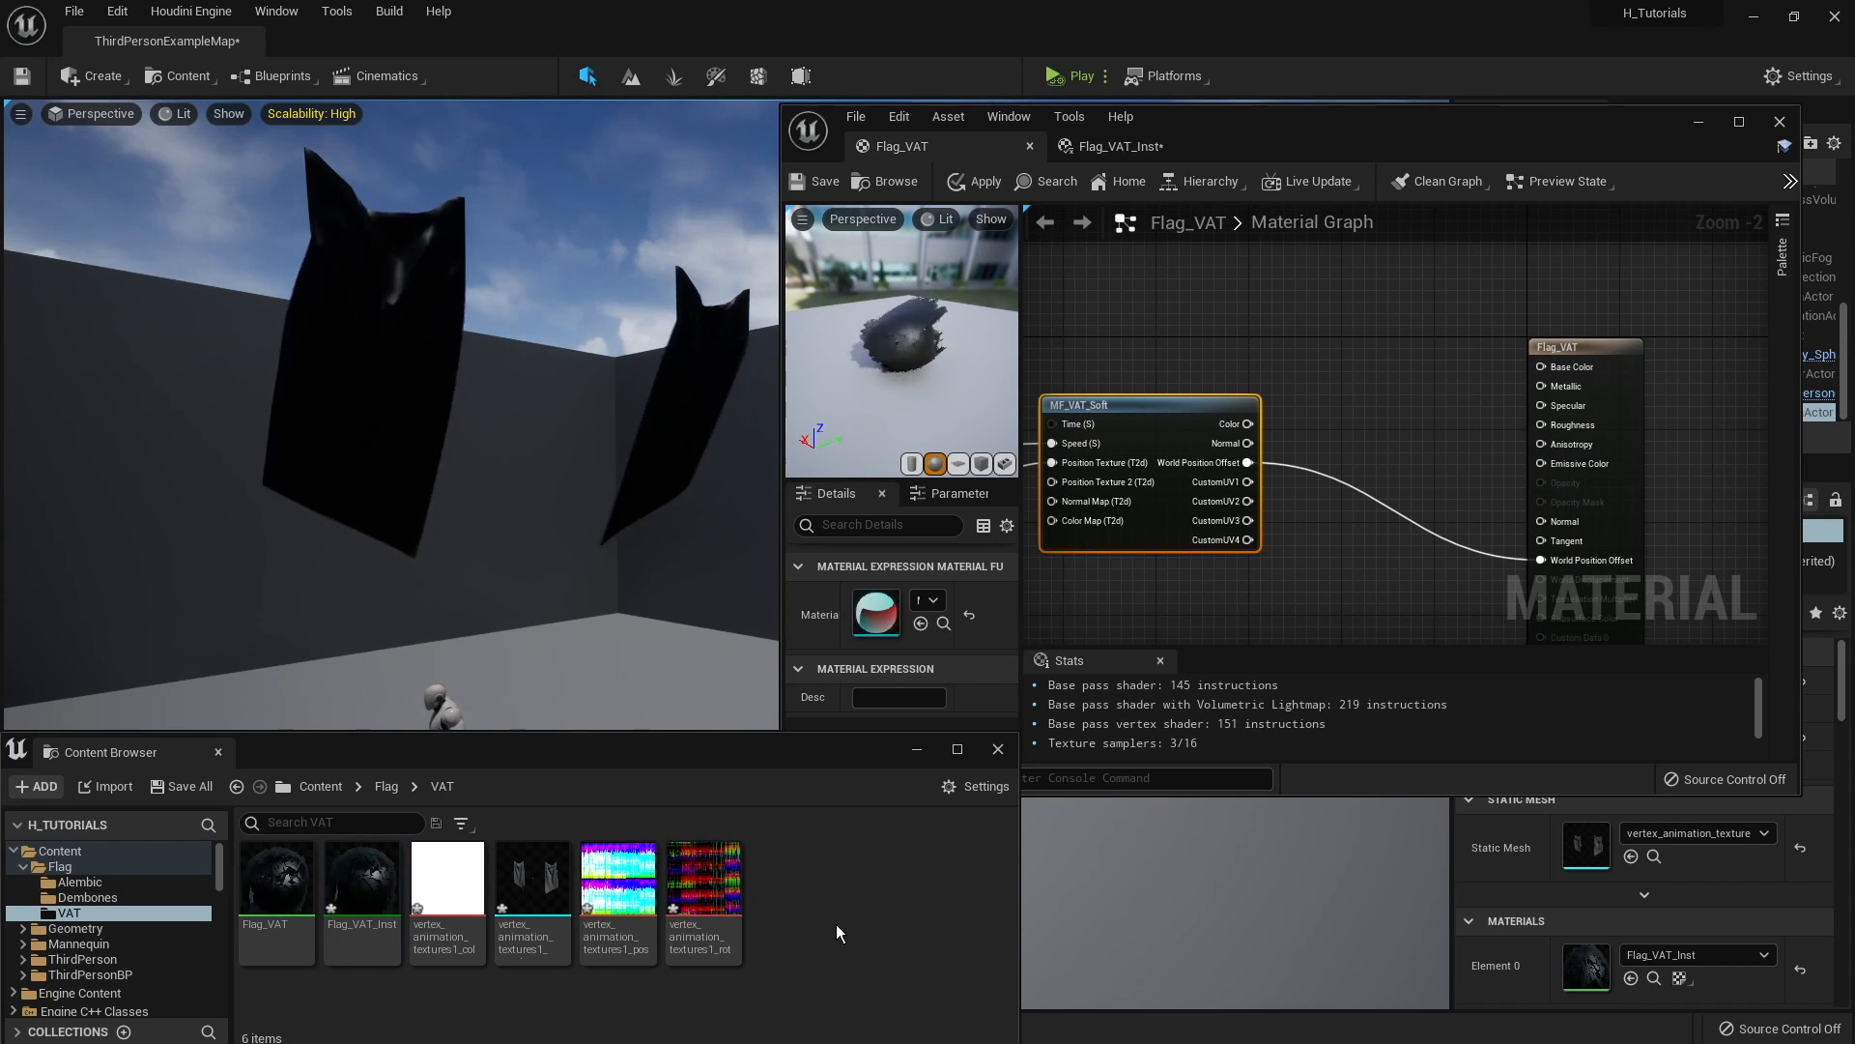
pyautogui.click(480, 947)
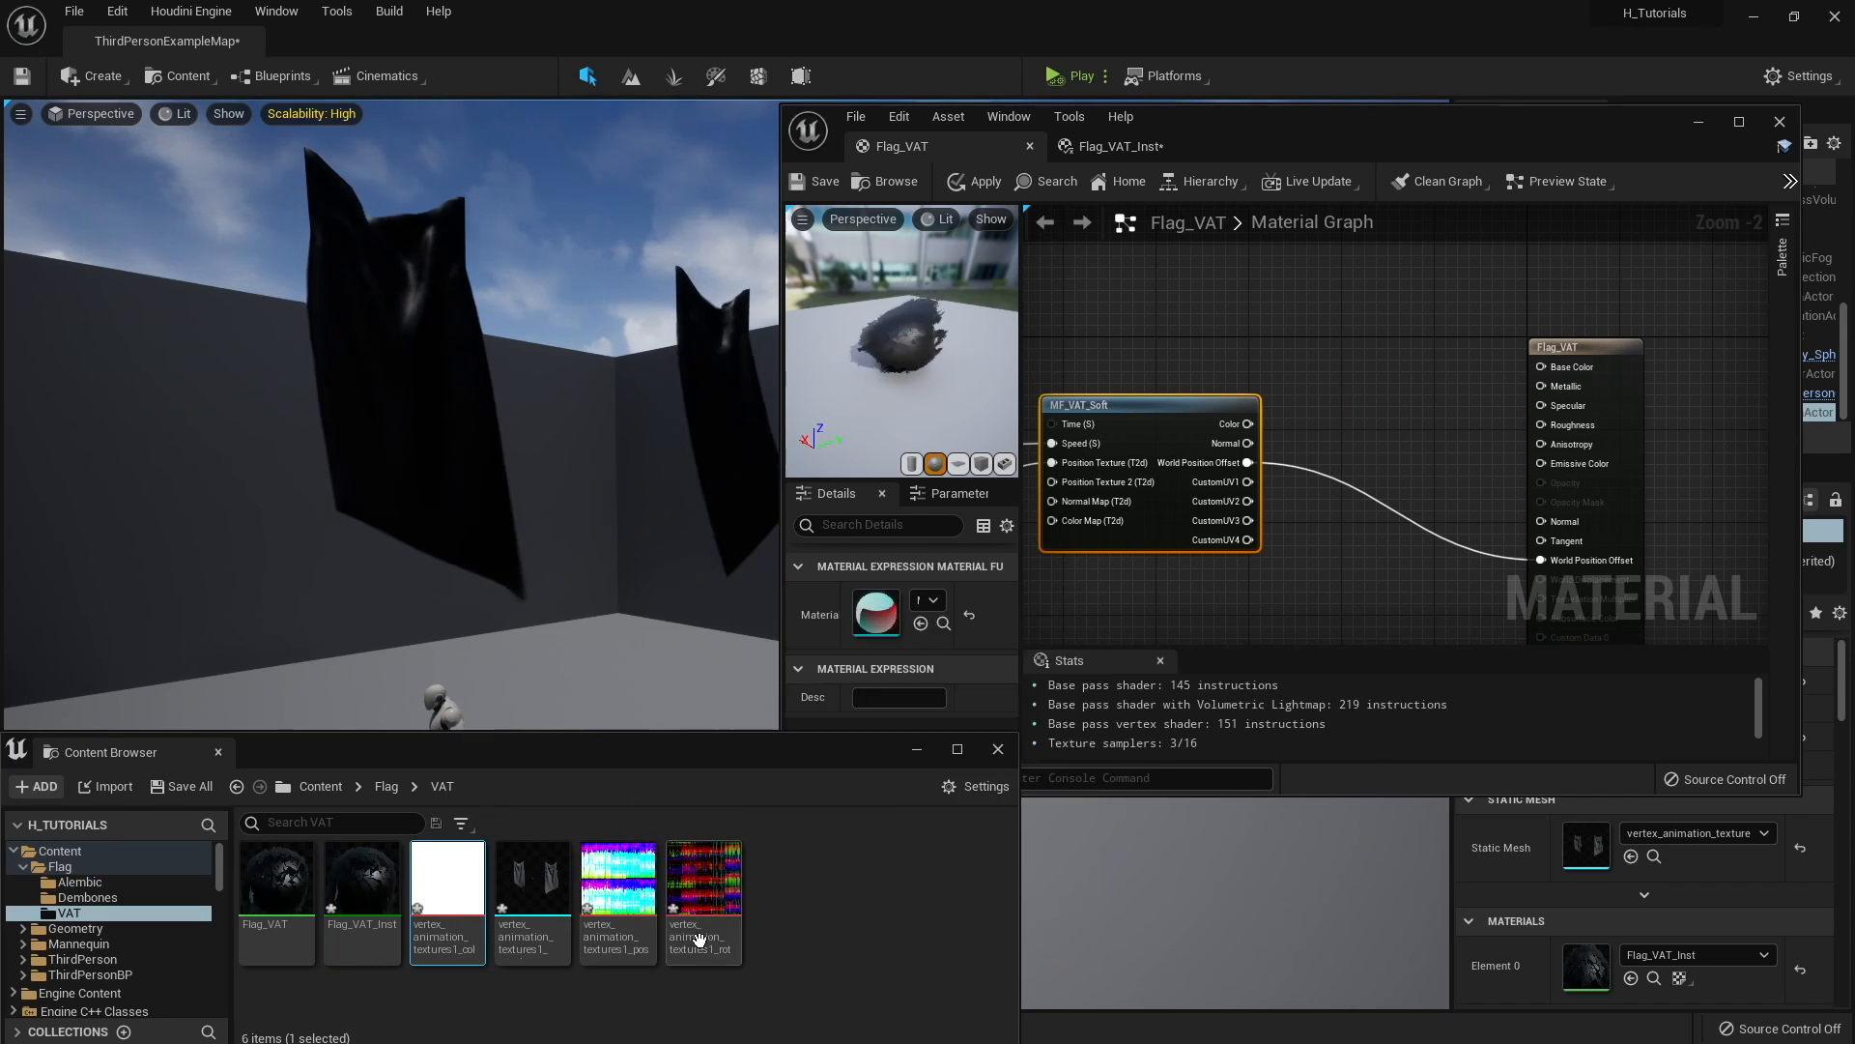
pyautogui.click(699, 937)
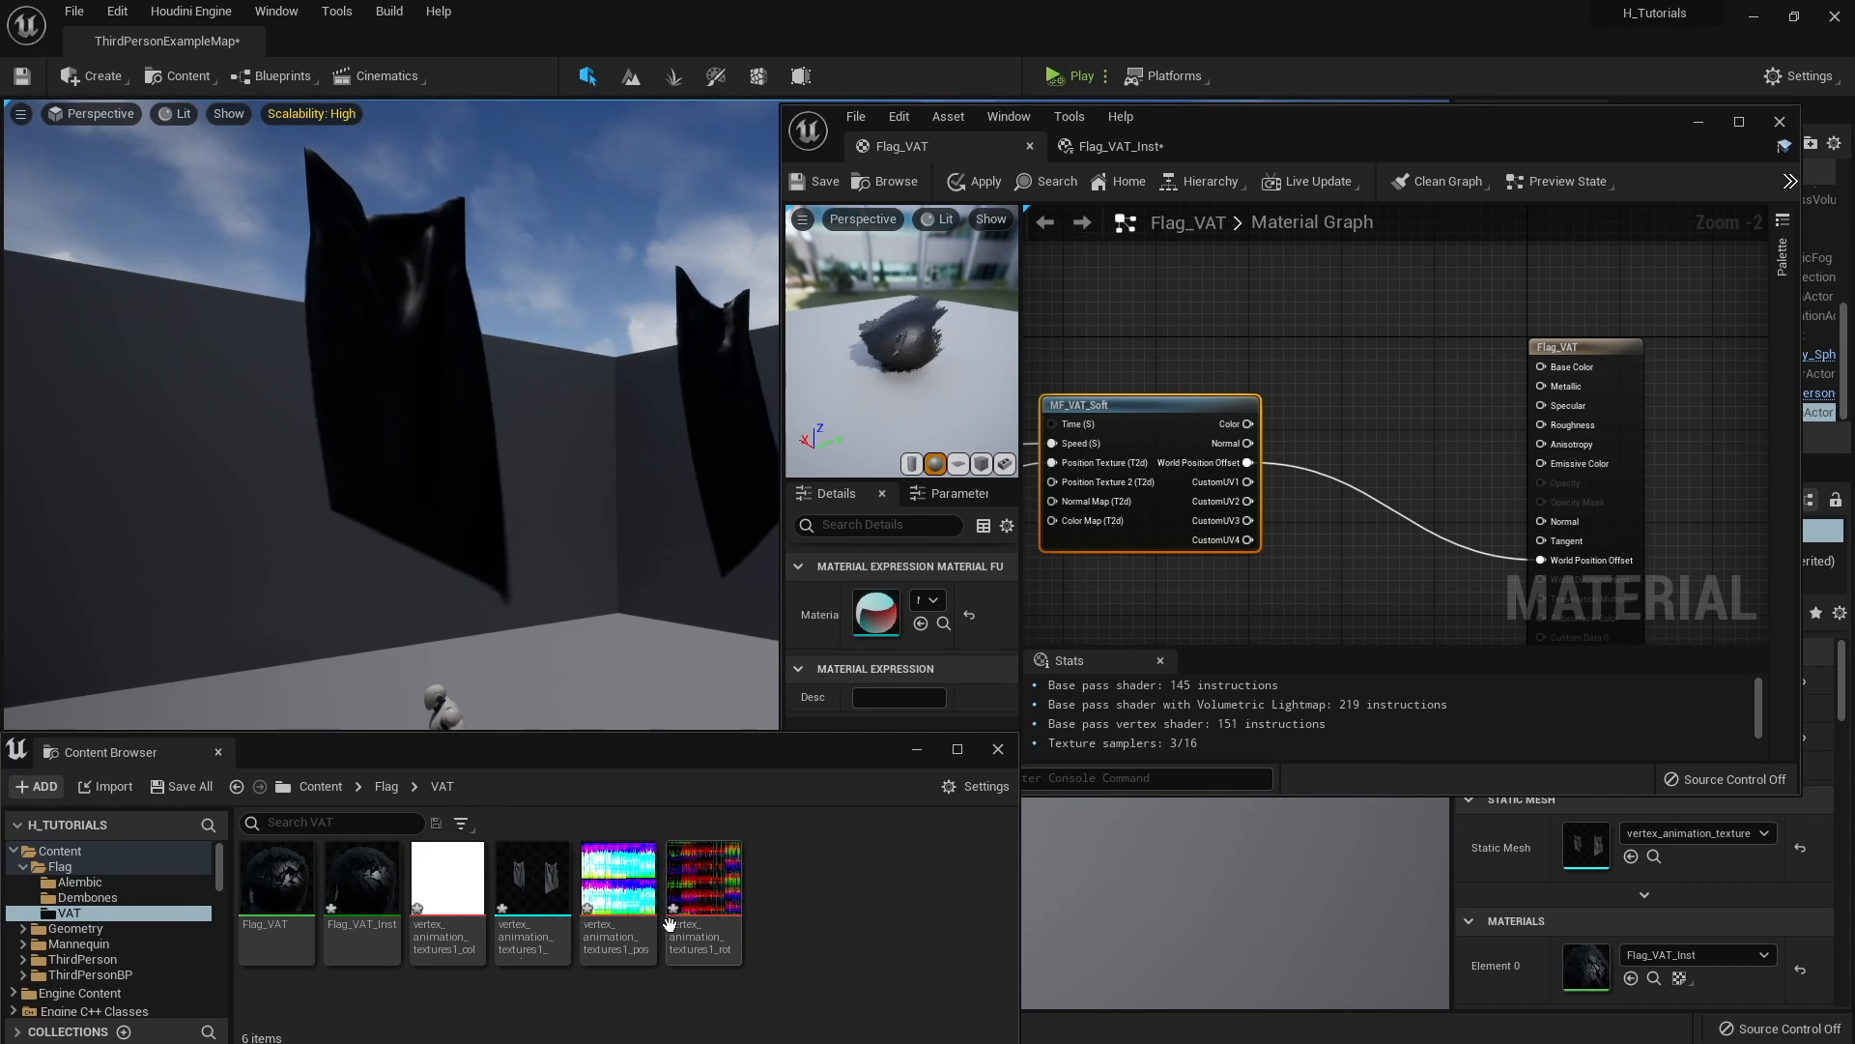
pyautogui.click(60, 866)
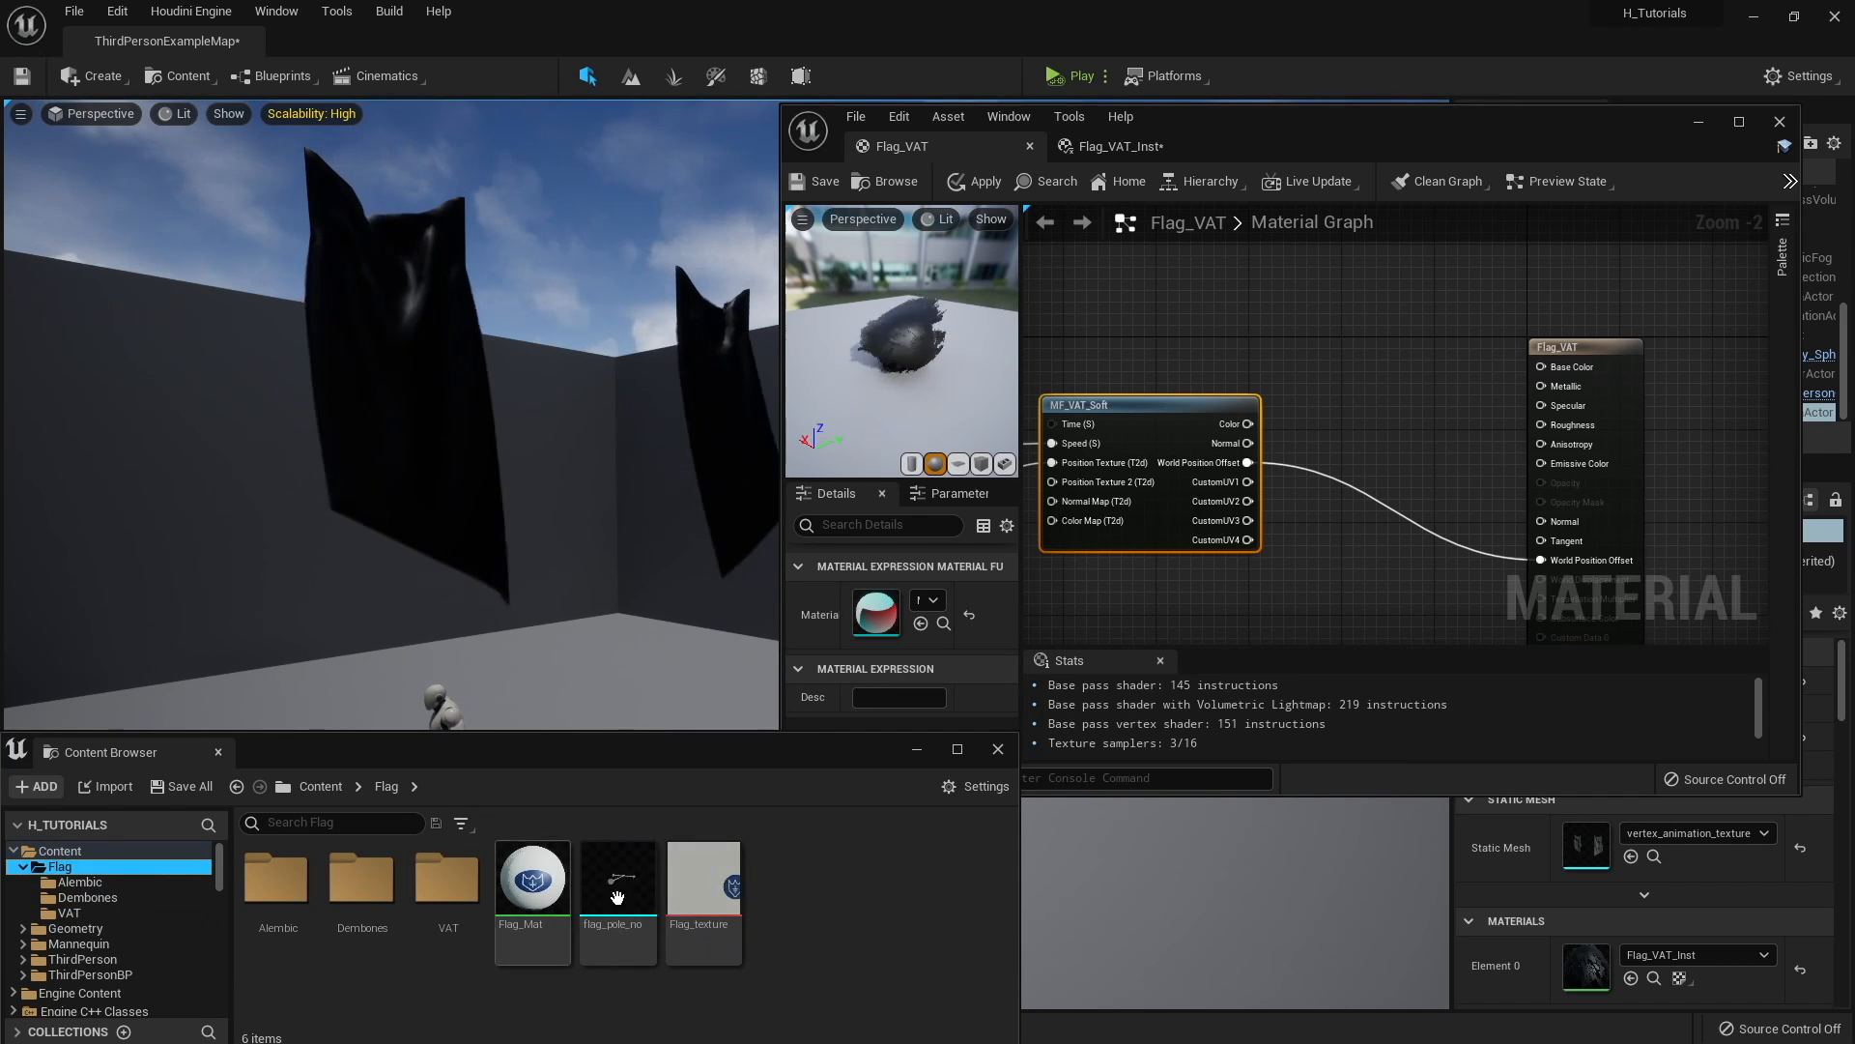
pyautogui.moveTo(703, 880); pyautogui.dragTo(1278, 318)
pyautogui.moveTo(1361, 431); pyautogui.dragTo(1208, 345)
pyautogui.moveTo(1284, 328); pyautogui.dragTo(1283, 374, button='right')
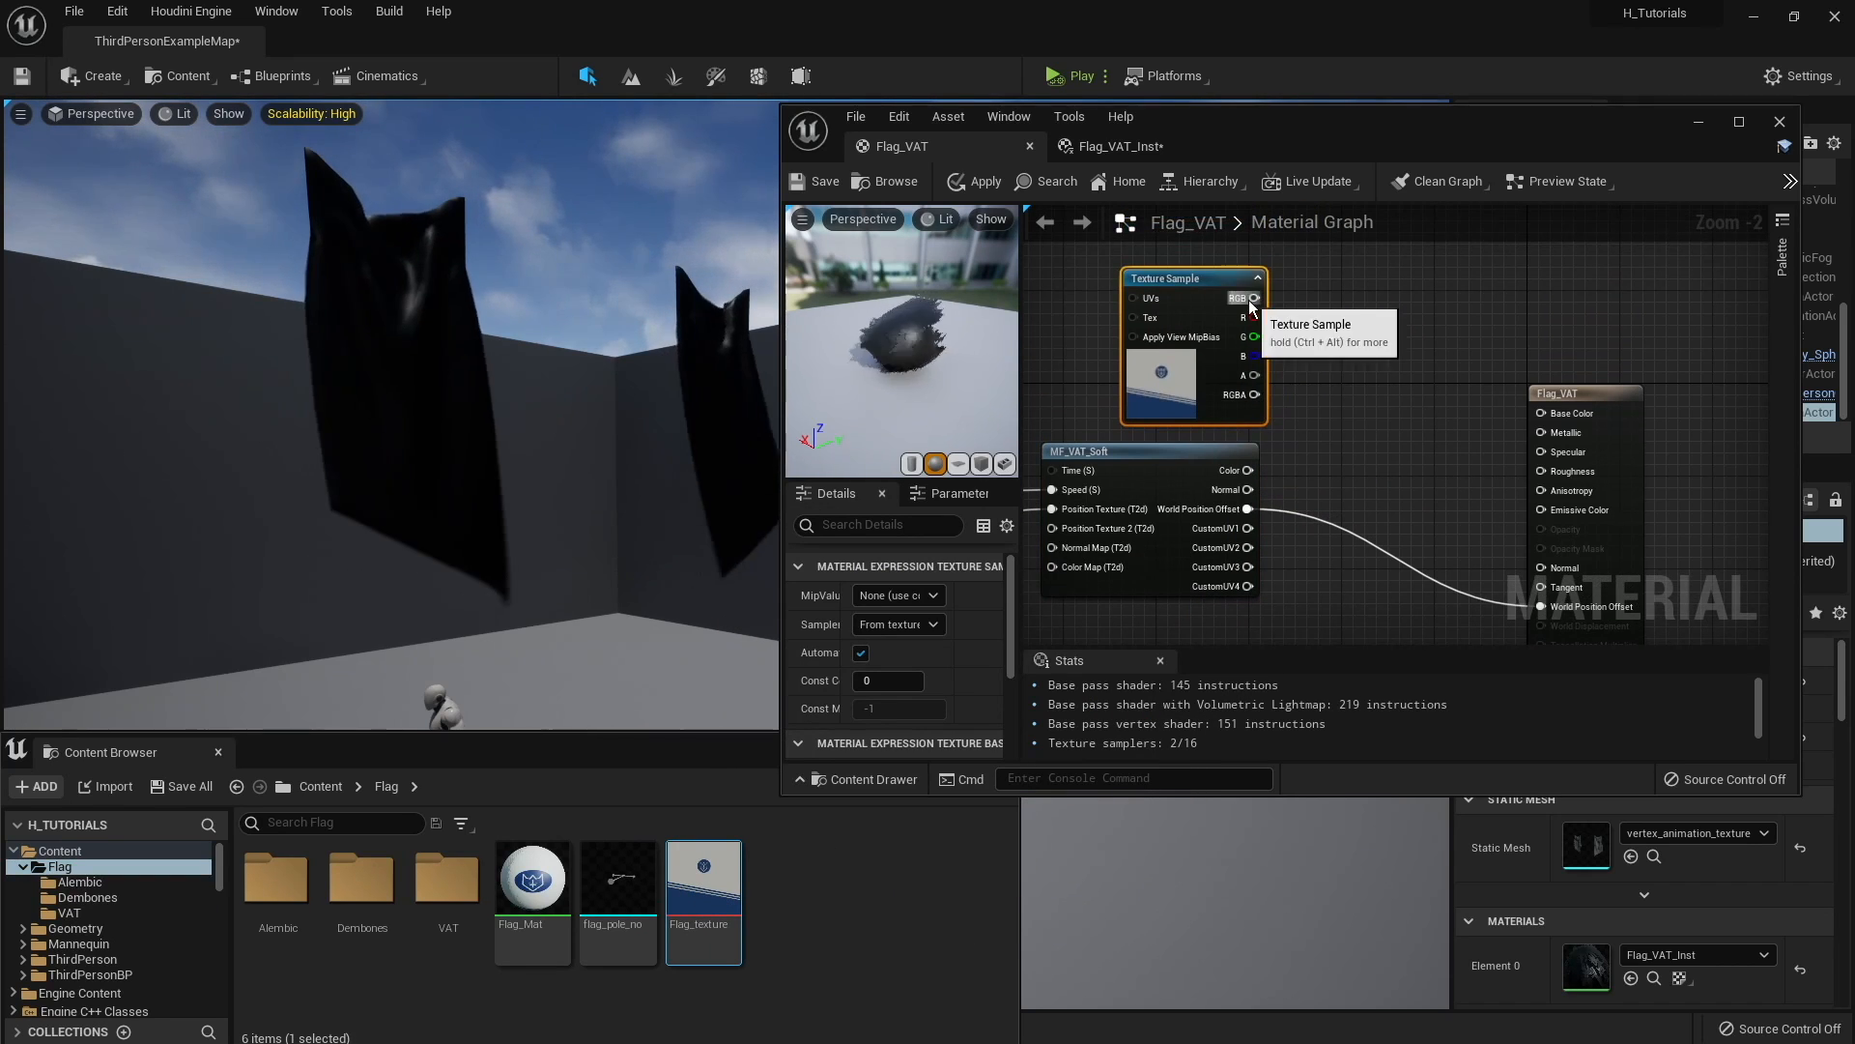
# Step: Connect the texture sample's RGB output to Flag_VAT's Base Color, save the material and inspect the flags in the level
pyautogui.moveTo(1254, 298); pyautogui.dragTo(1554, 425)
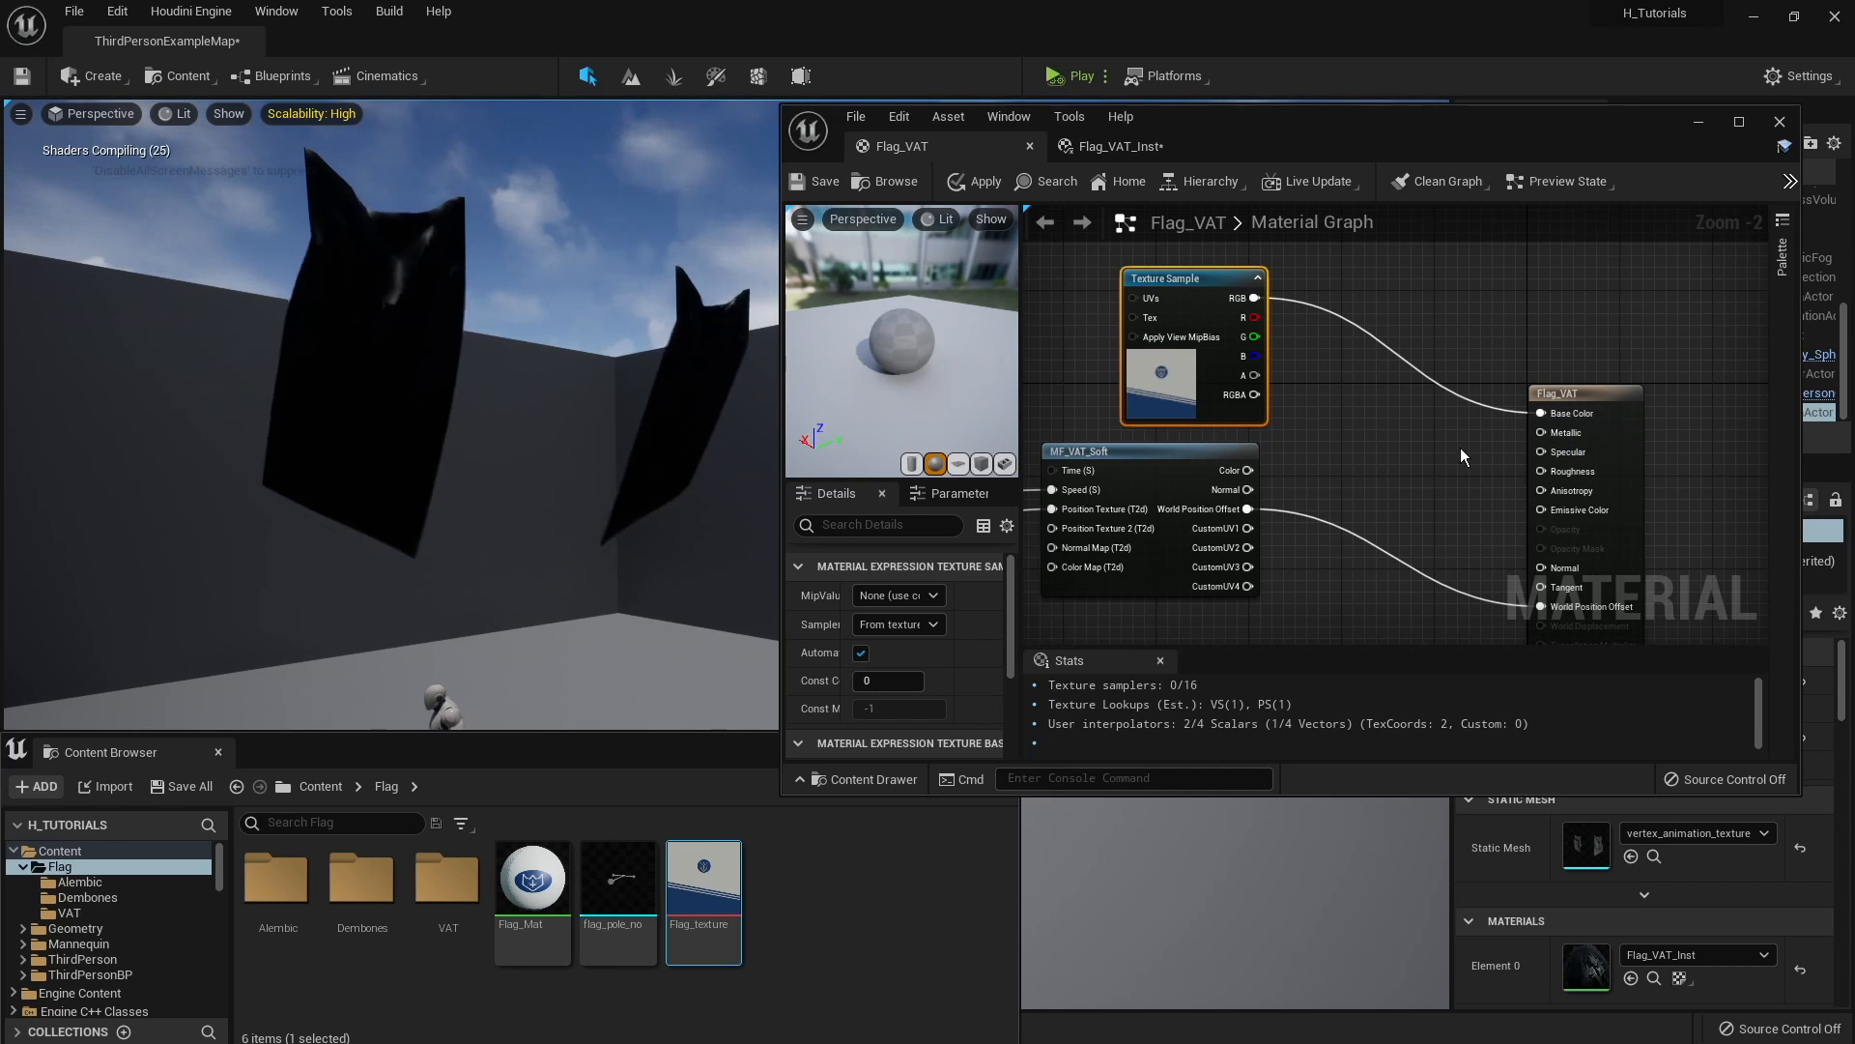
pyautogui.click(815, 183)
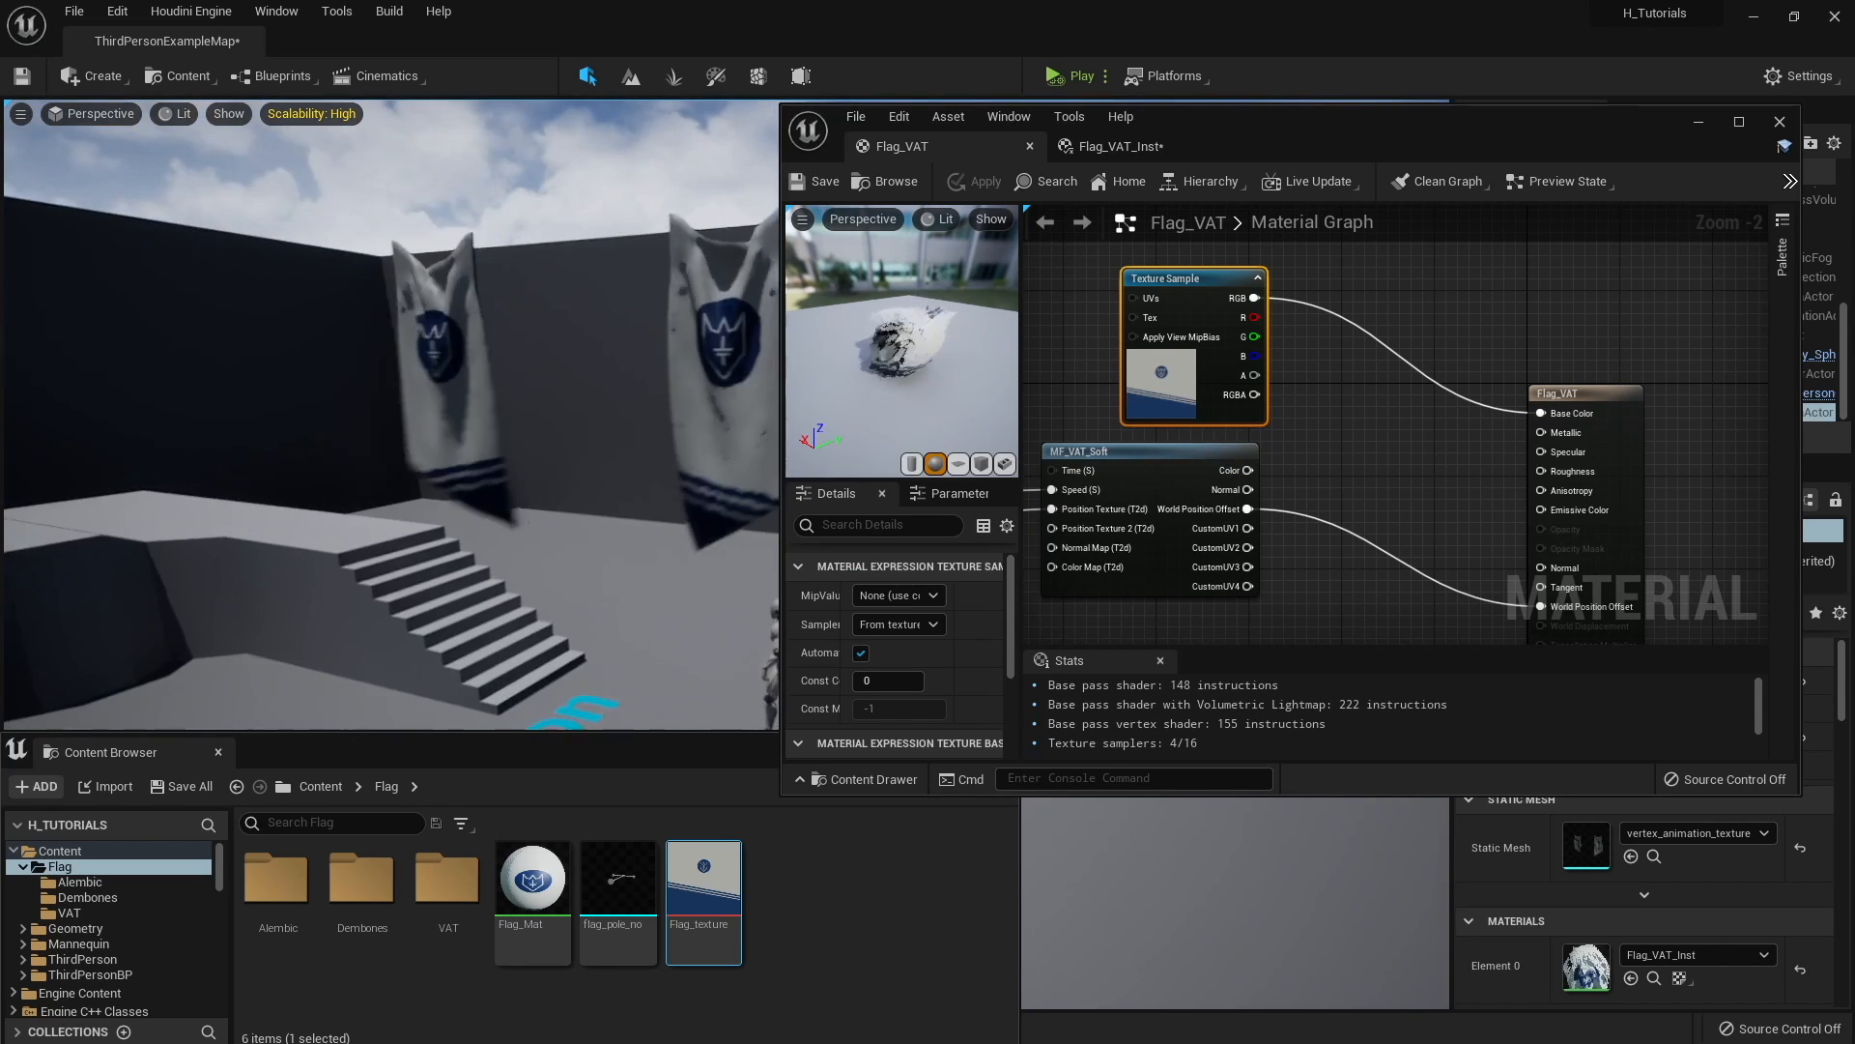
pyautogui.press('w')
pyautogui.moveTo(390, 415); pyautogui.dragTo(676, 418, button='right')
pyautogui.press('s')
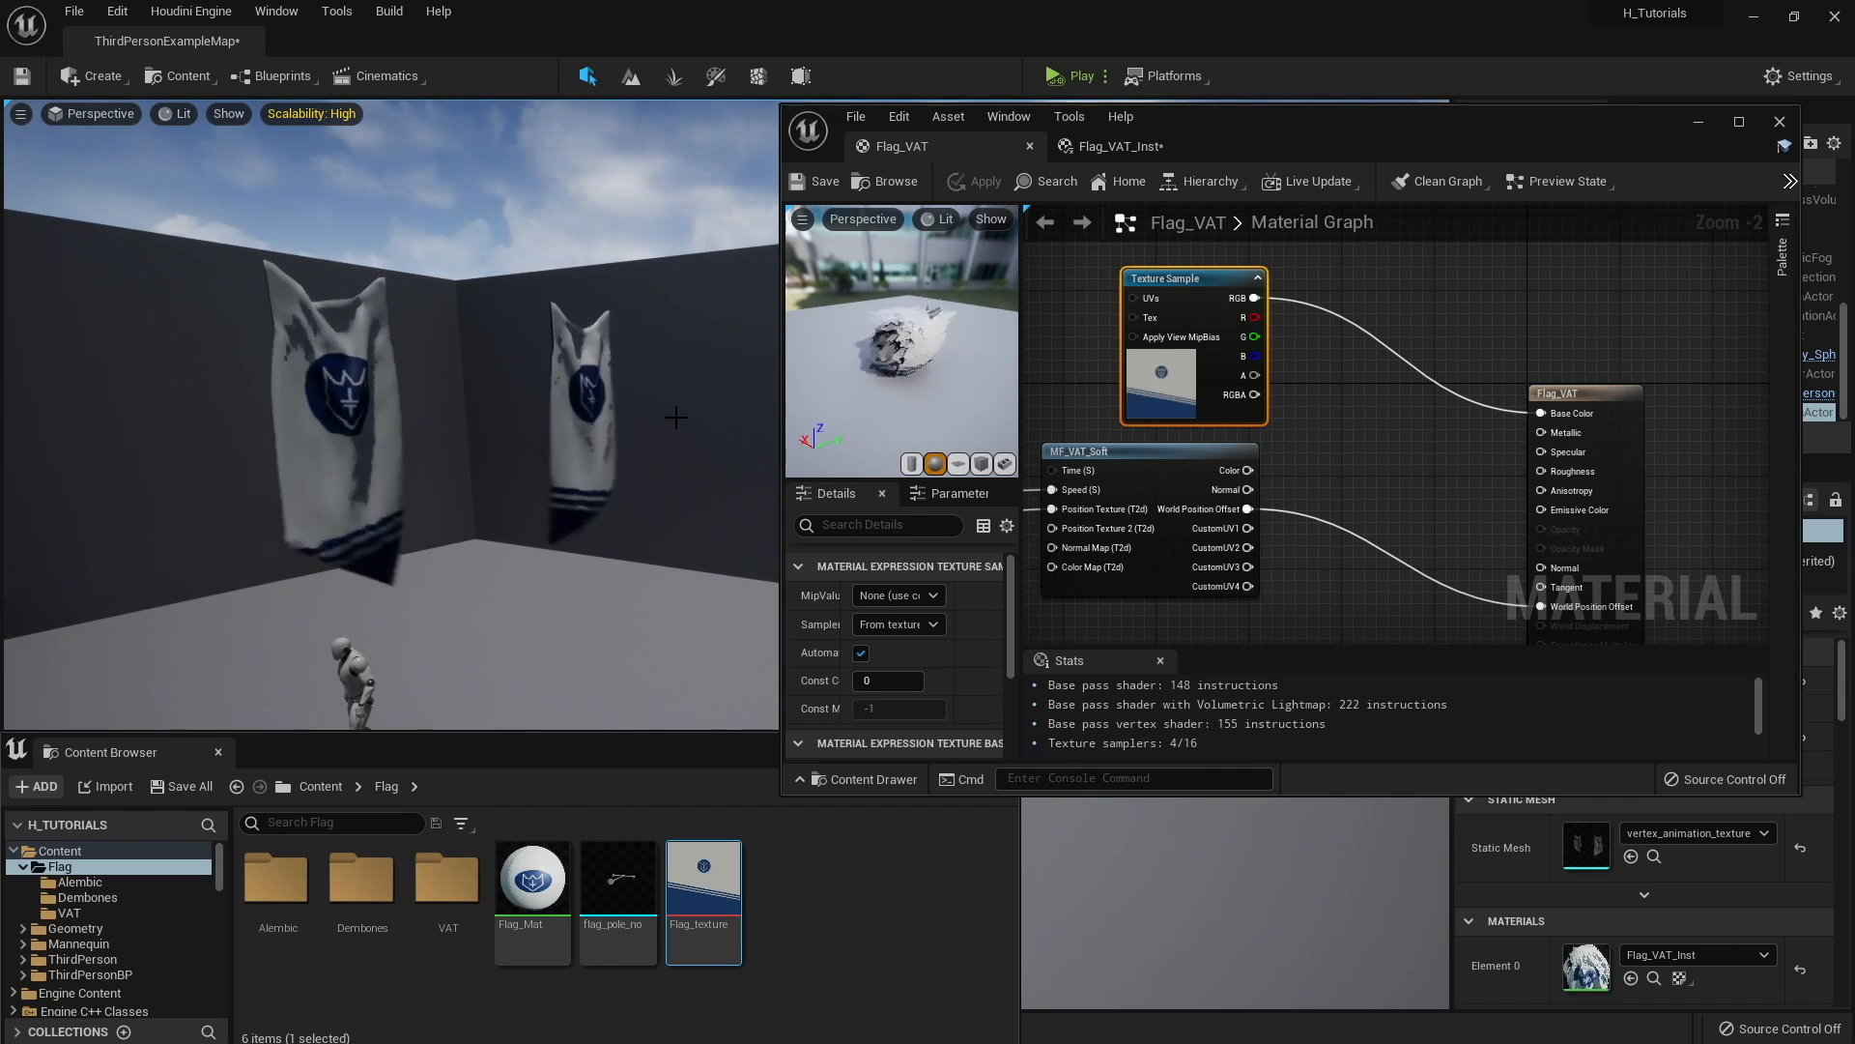
# Step: Review the VAT parameter group of the Flag_VAT material instance
pyautogui.click(1113, 147)
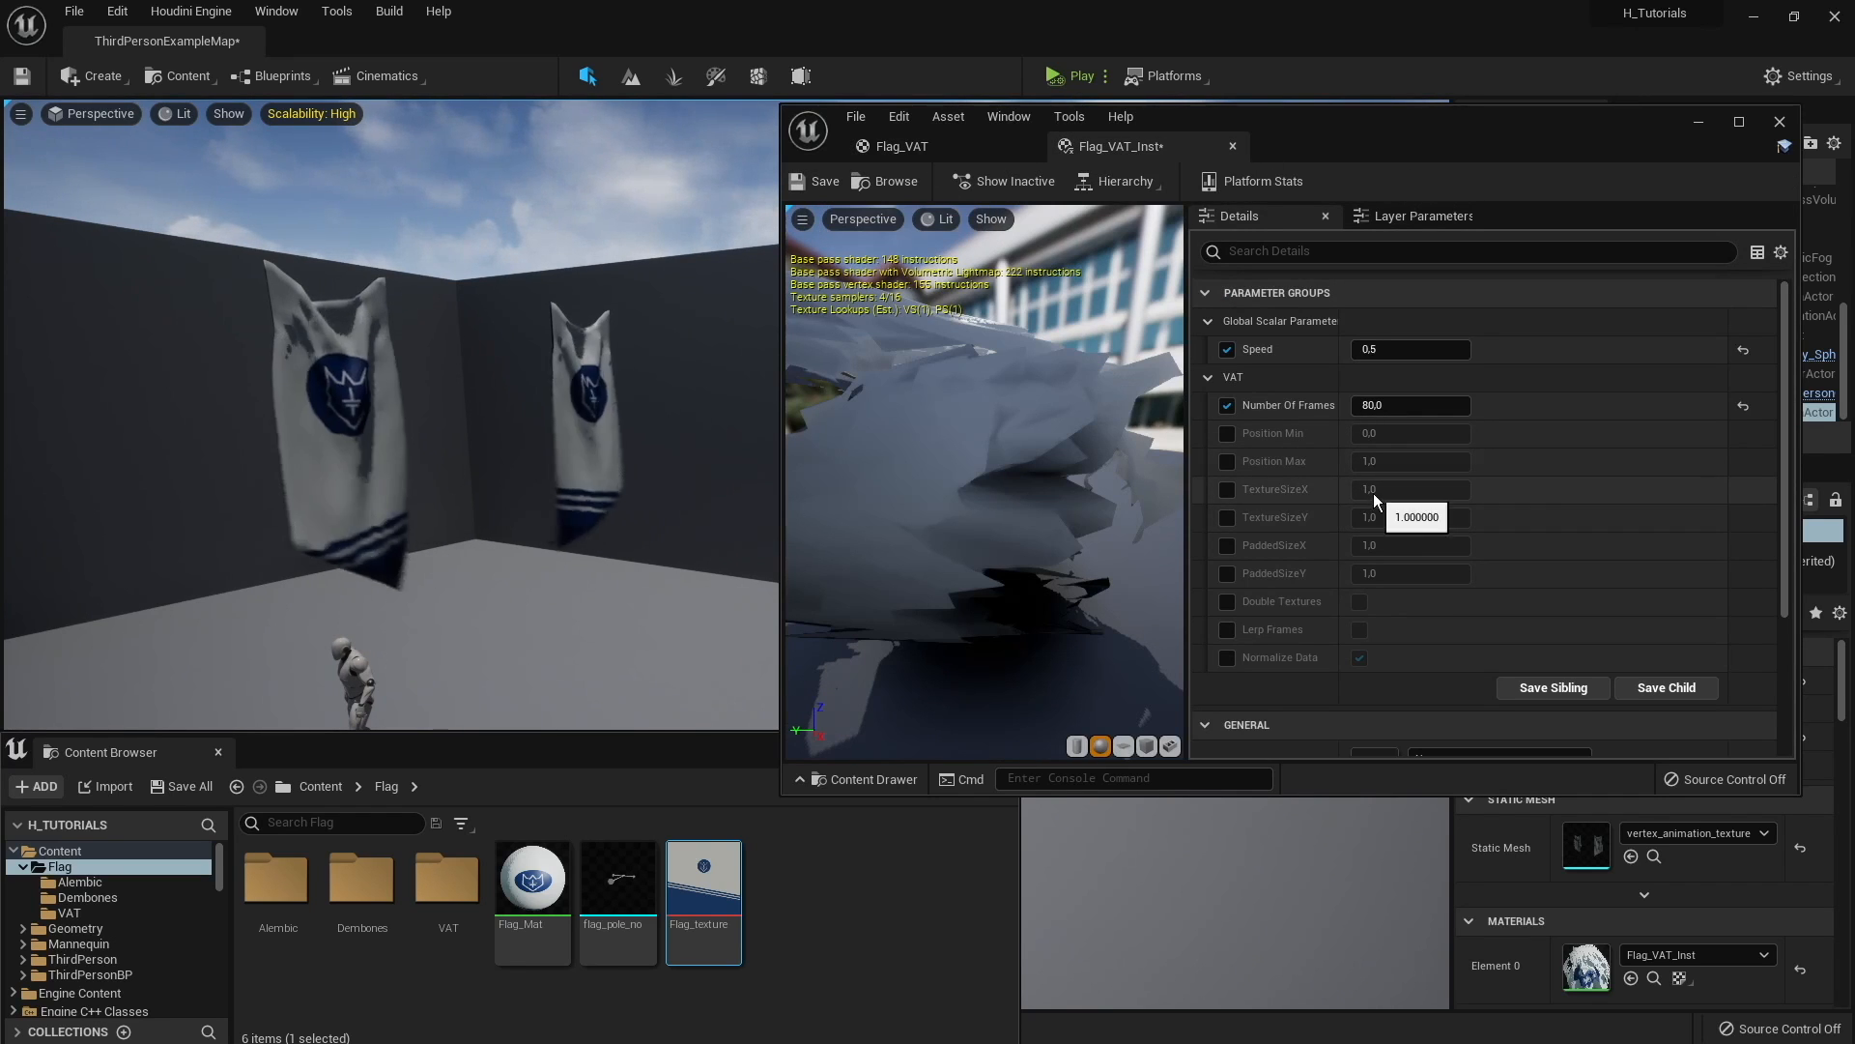
pyautogui.scroll(-1, 1377, 522)
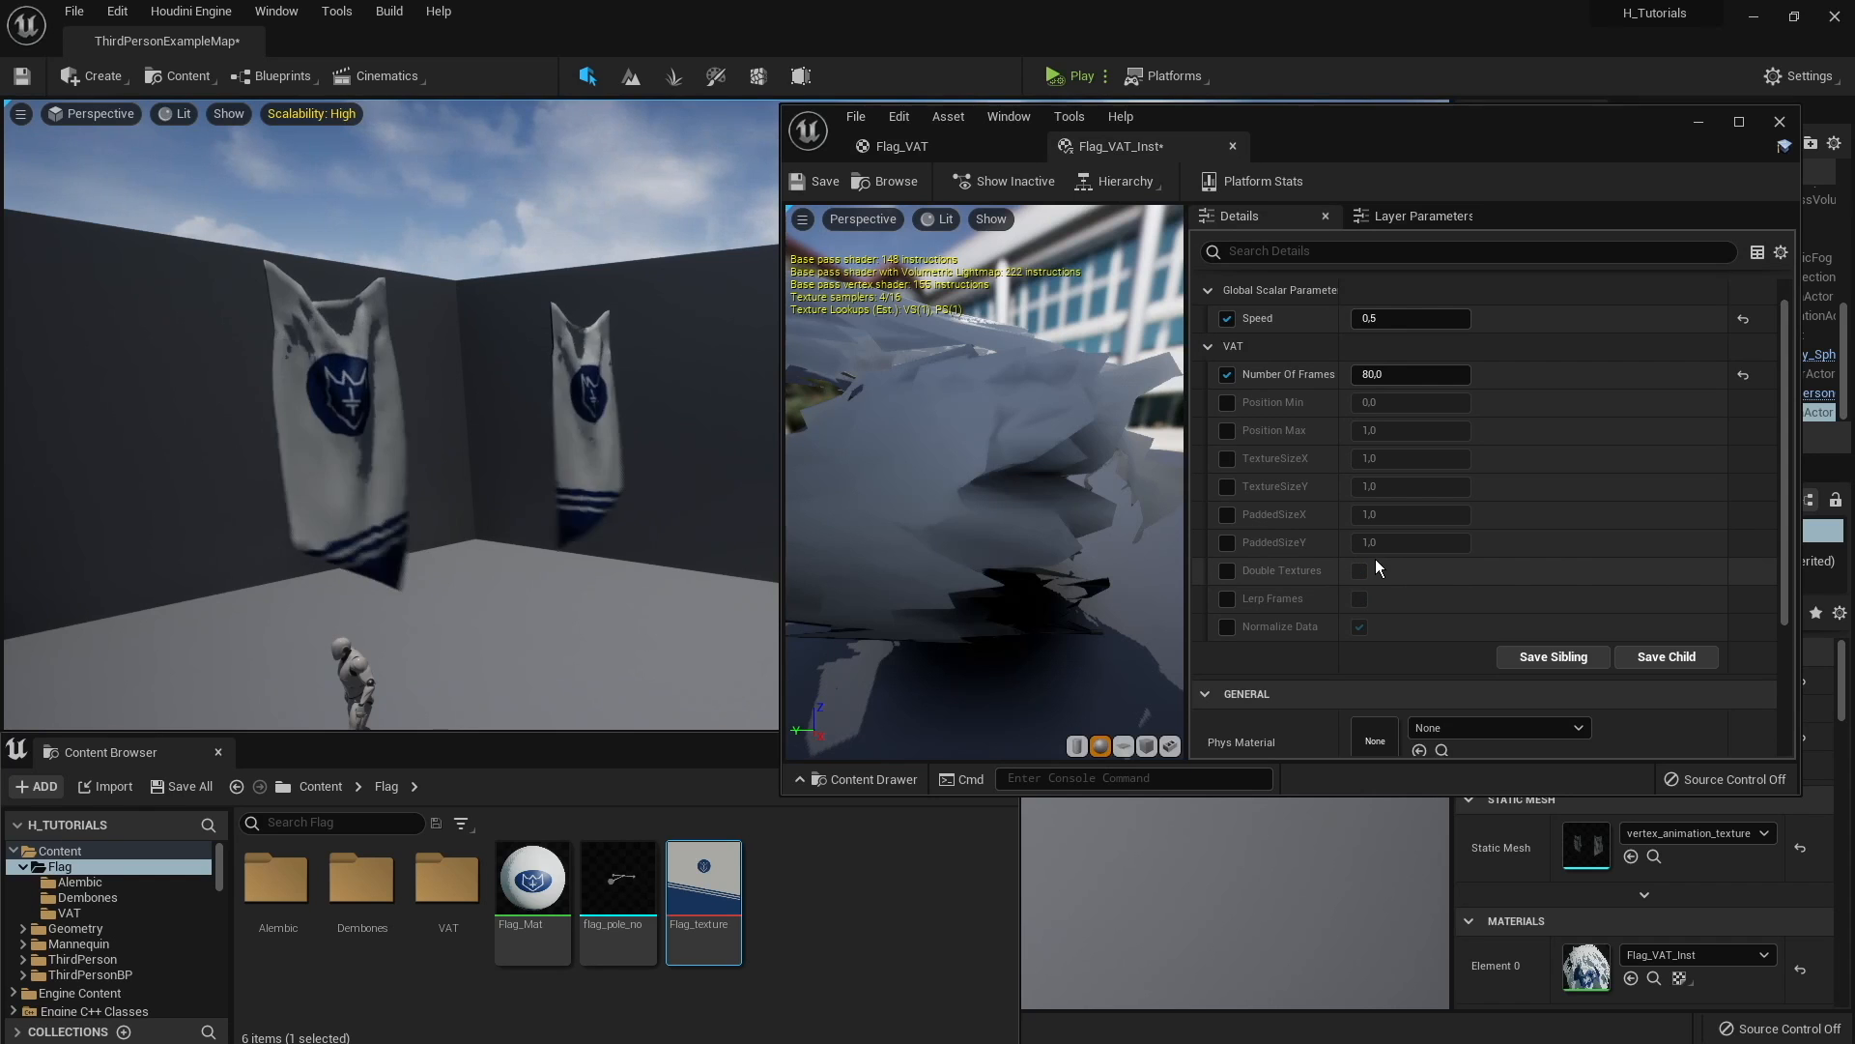
pyautogui.scroll(1, 1376, 559)
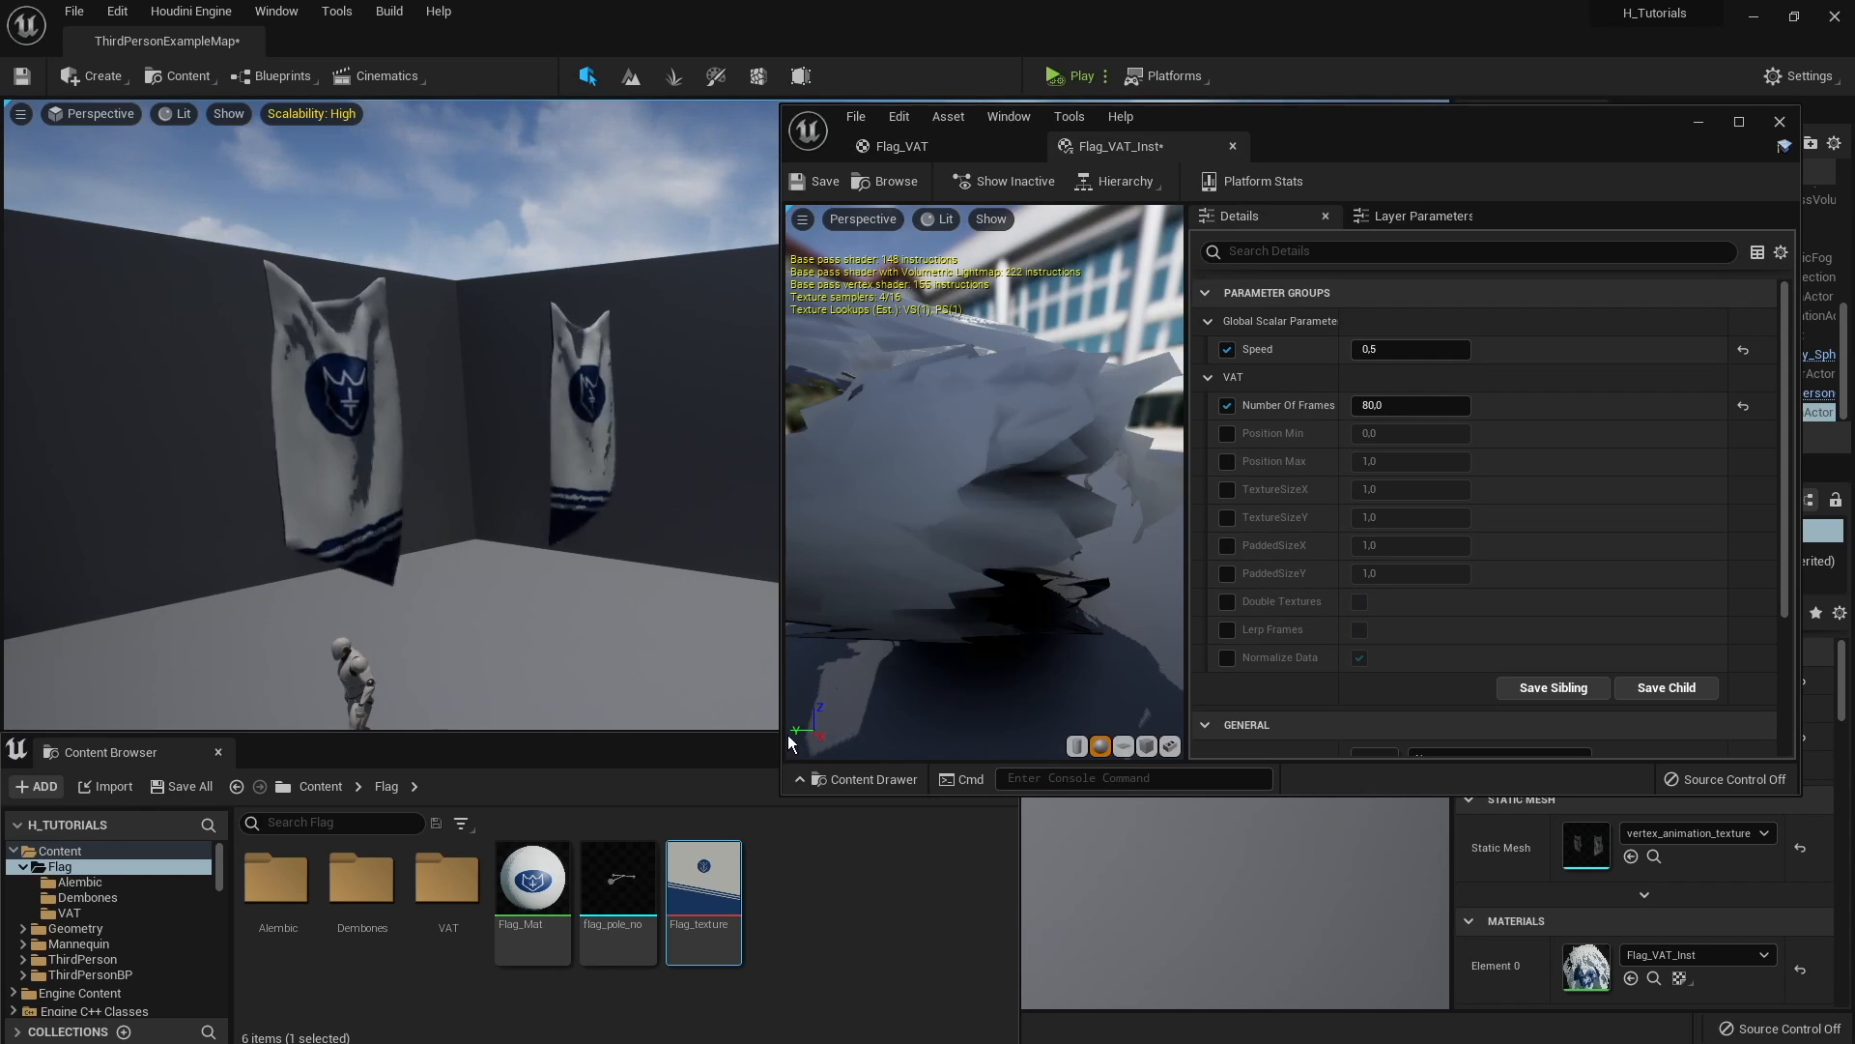
# Step: Search the node list of the Flag_VAT material graph for VAT functions, without adding one
pyautogui.click(1011, 150)
pyautogui.moveTo(1259, 493); pyautogui.dragTo(1375, 371, button='right')
pyautogui.rightClick(1264, 580)
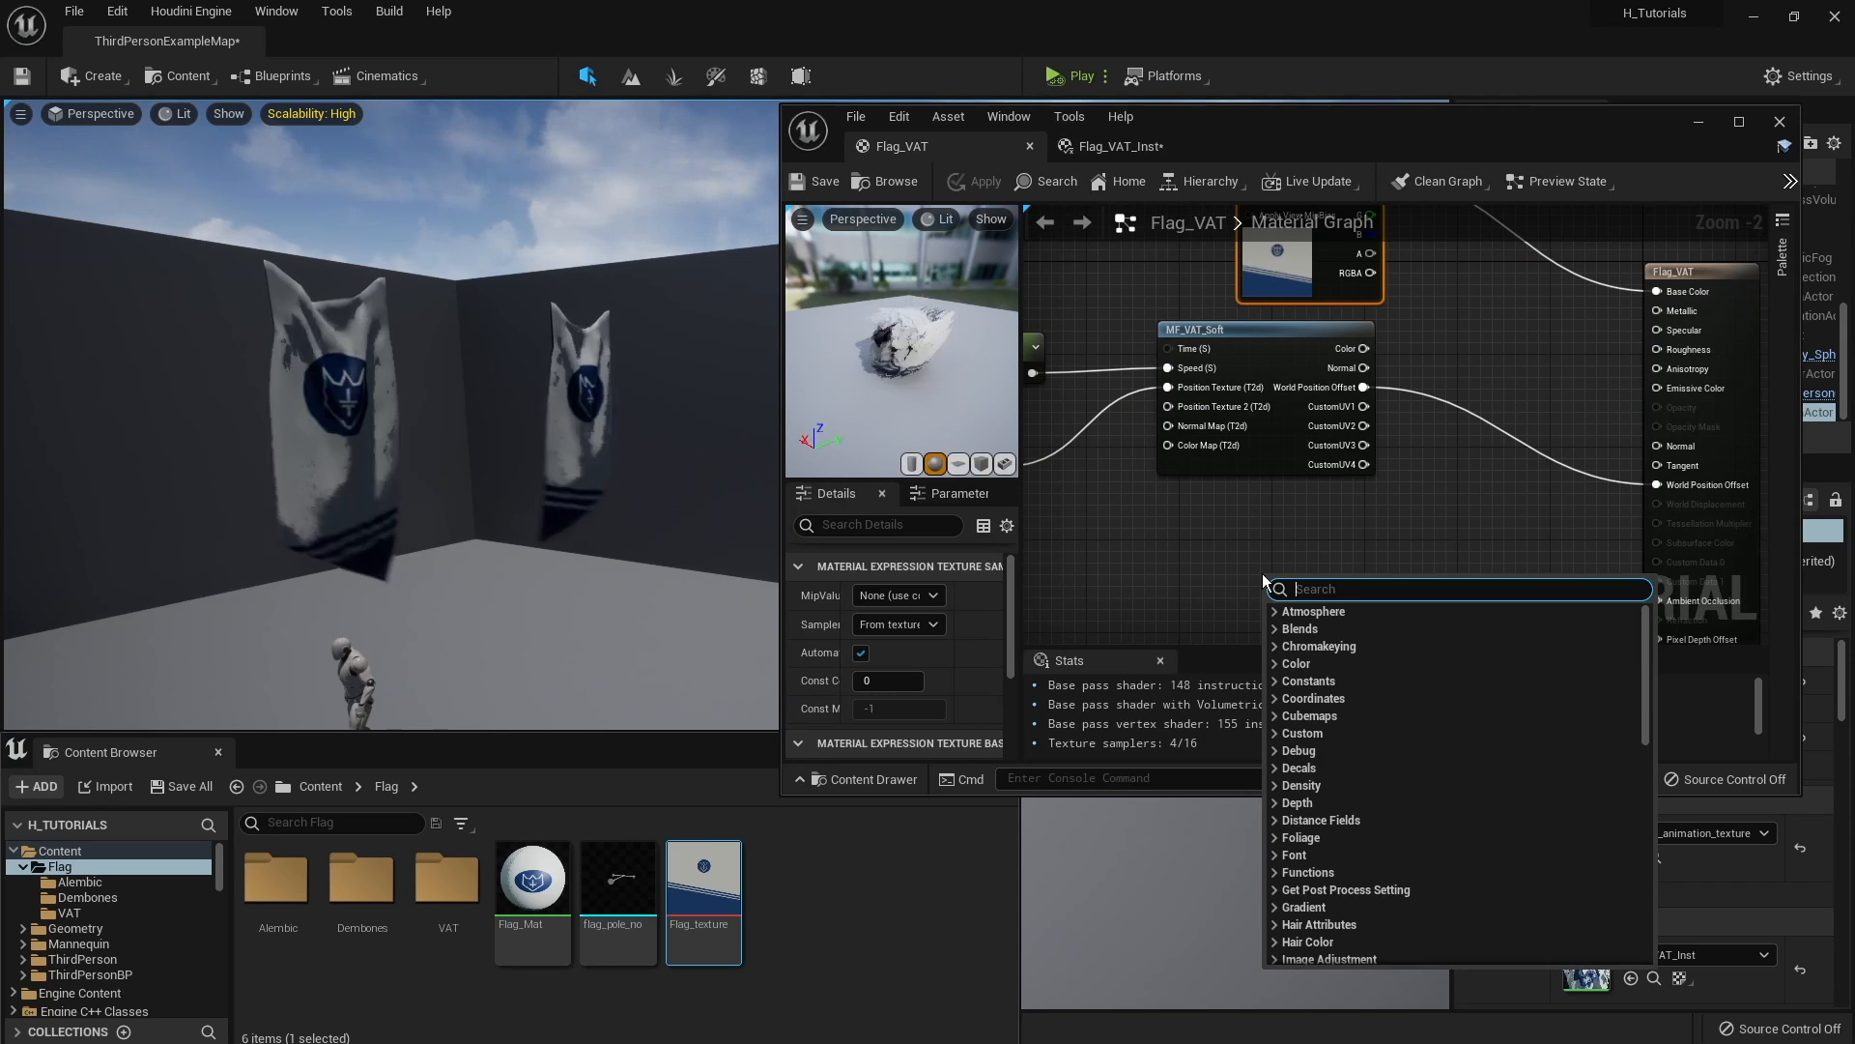
pyautogui.write('VAT')
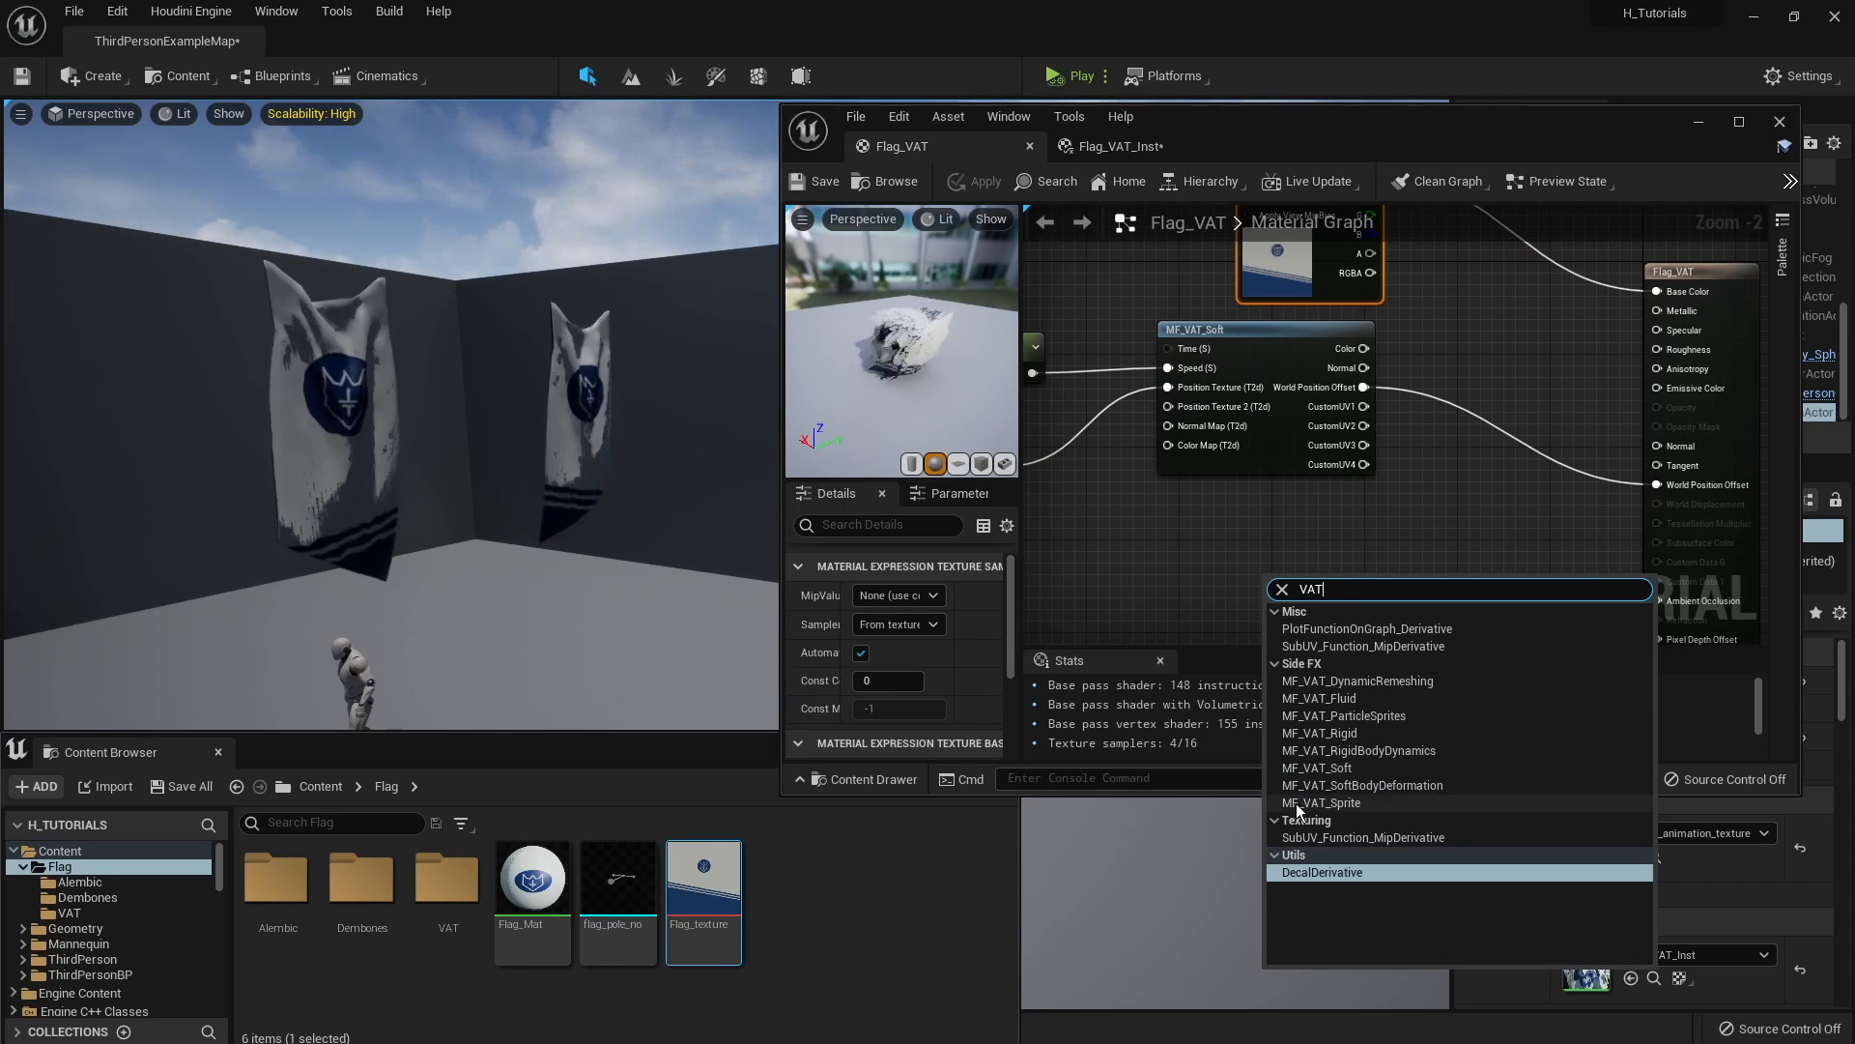
pyautogui.click(1168, 568)
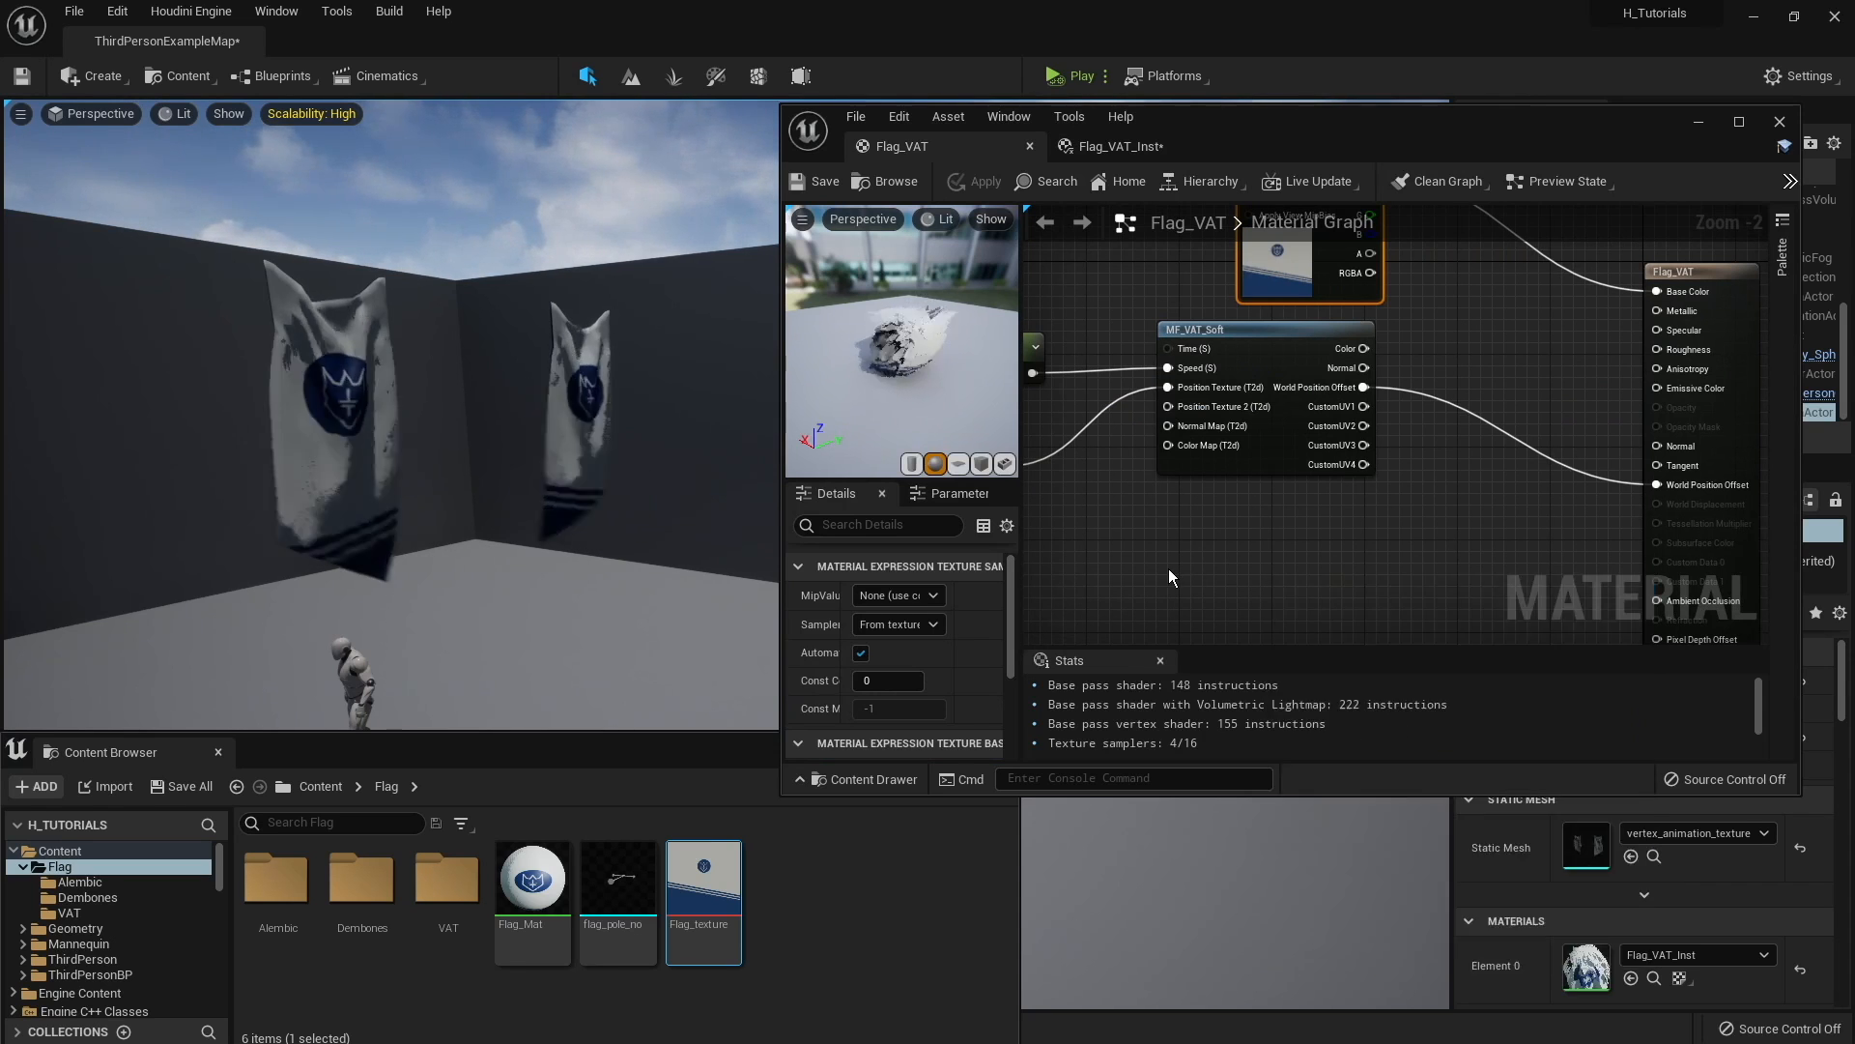
# Step: Minimise the material editor and move the flag mesh in the level to location -660, 1050, -120
pyautogui.click(1699, 124)
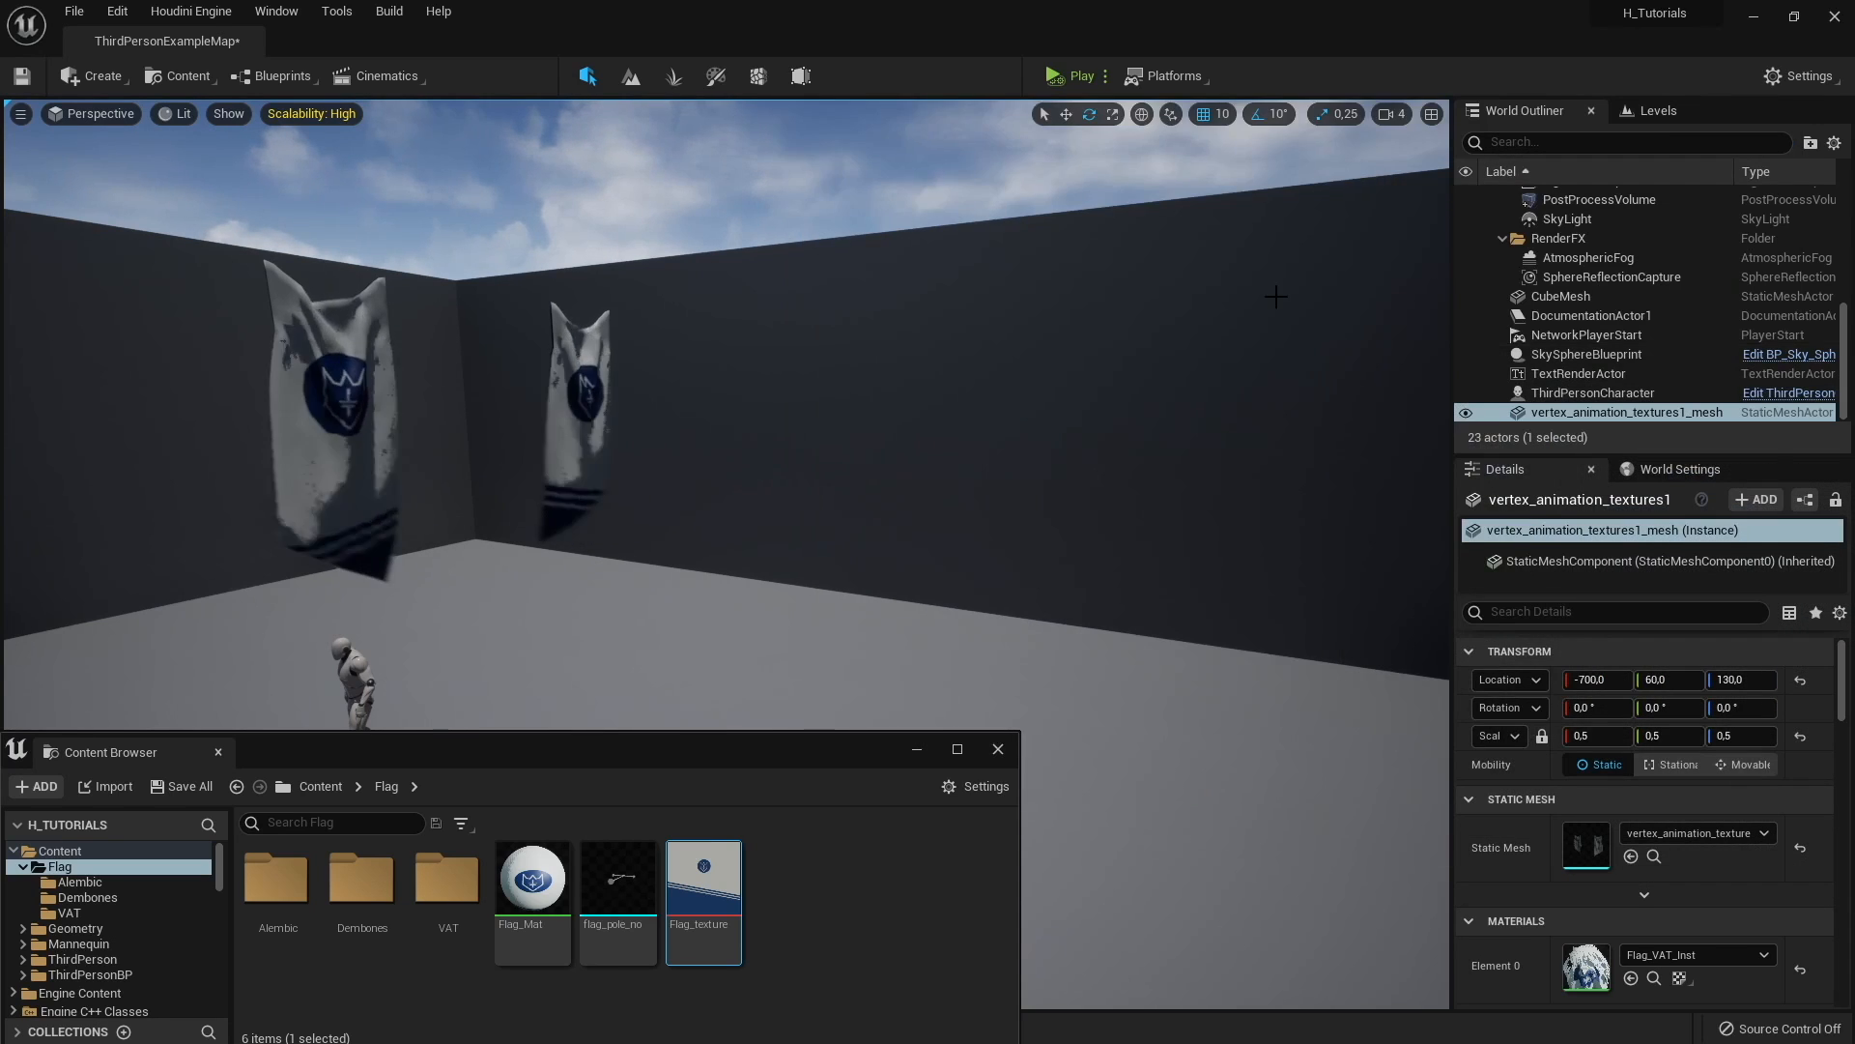
pyautogui.moveTo(976, 416); pyautogui.dragTo(764, 435, button='right')
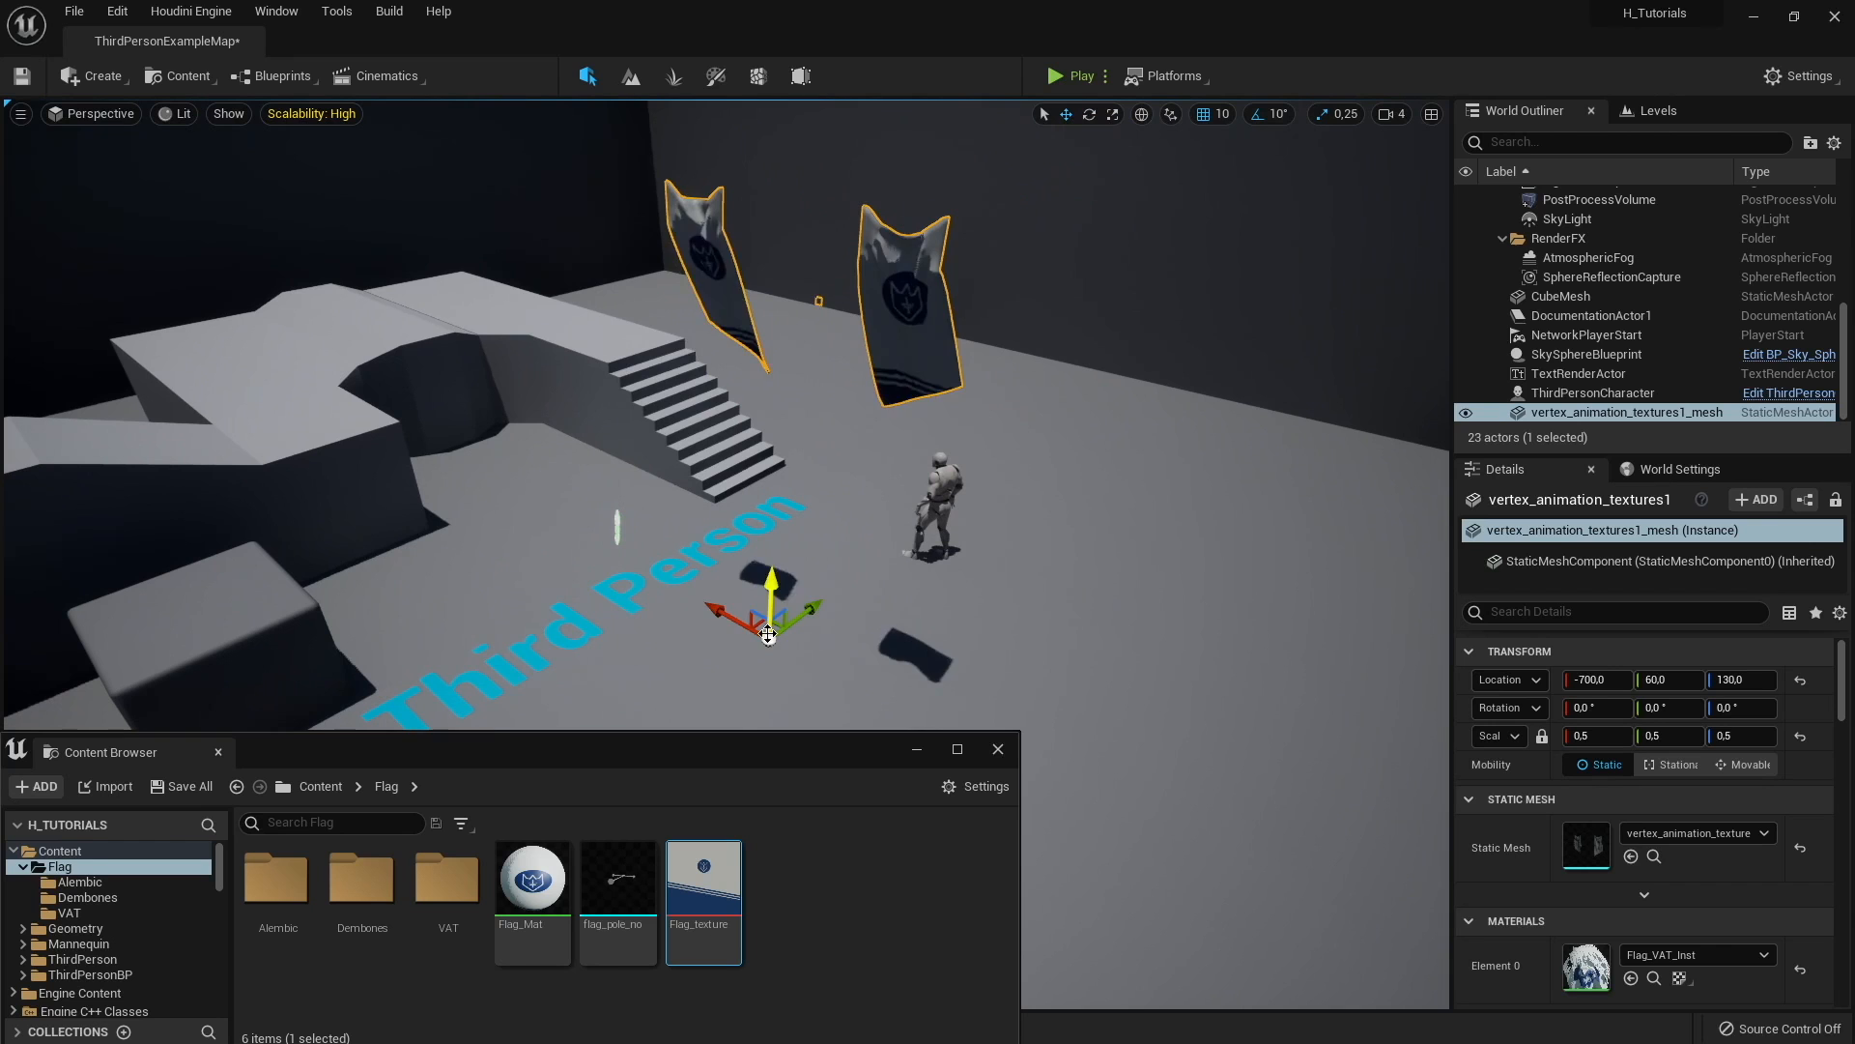
pyautogui.moveTo(768, 634); pyautogui.dragTo(1048, 473)
pyautogui.moveTo(1048, 474); pyautogui.dragTo(957, 455, button='right')
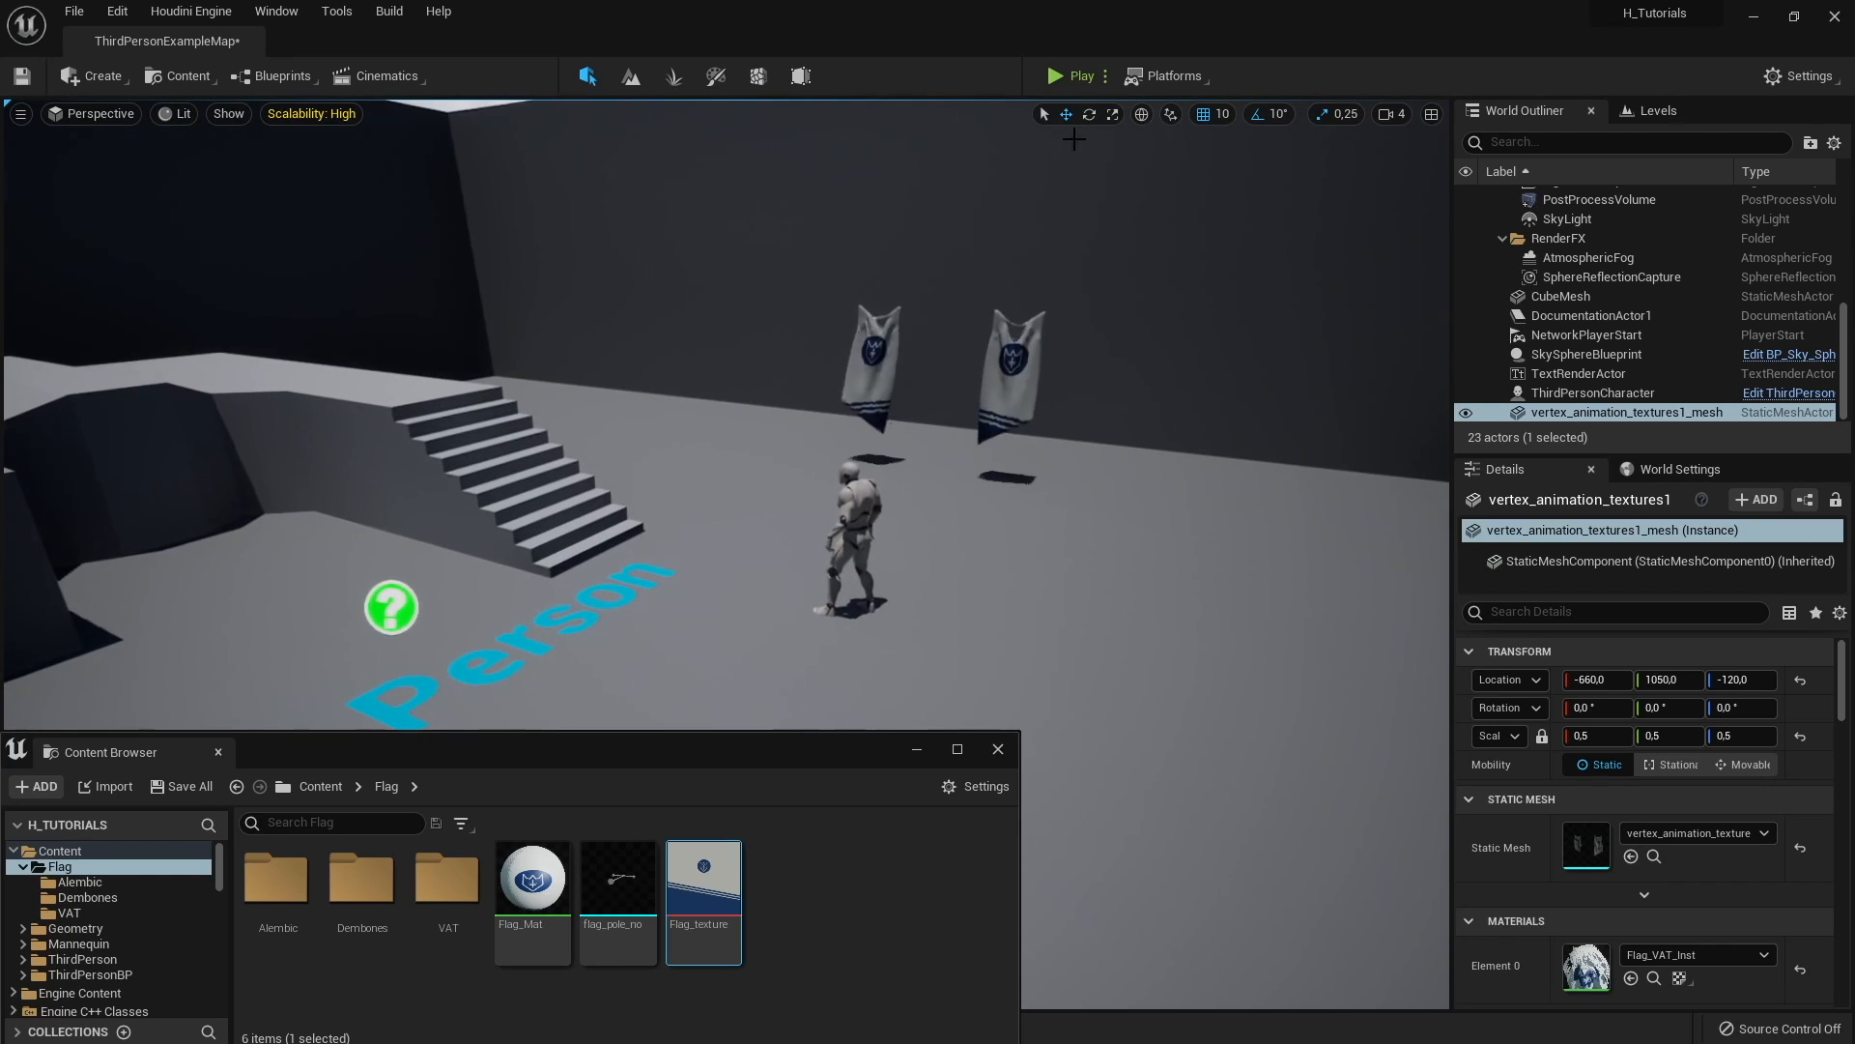
# Step: Play the level, run the character up to the flags to examine their animation, and stop playing
pyautogui.click(1058, 75)
pyautogui.press('w')
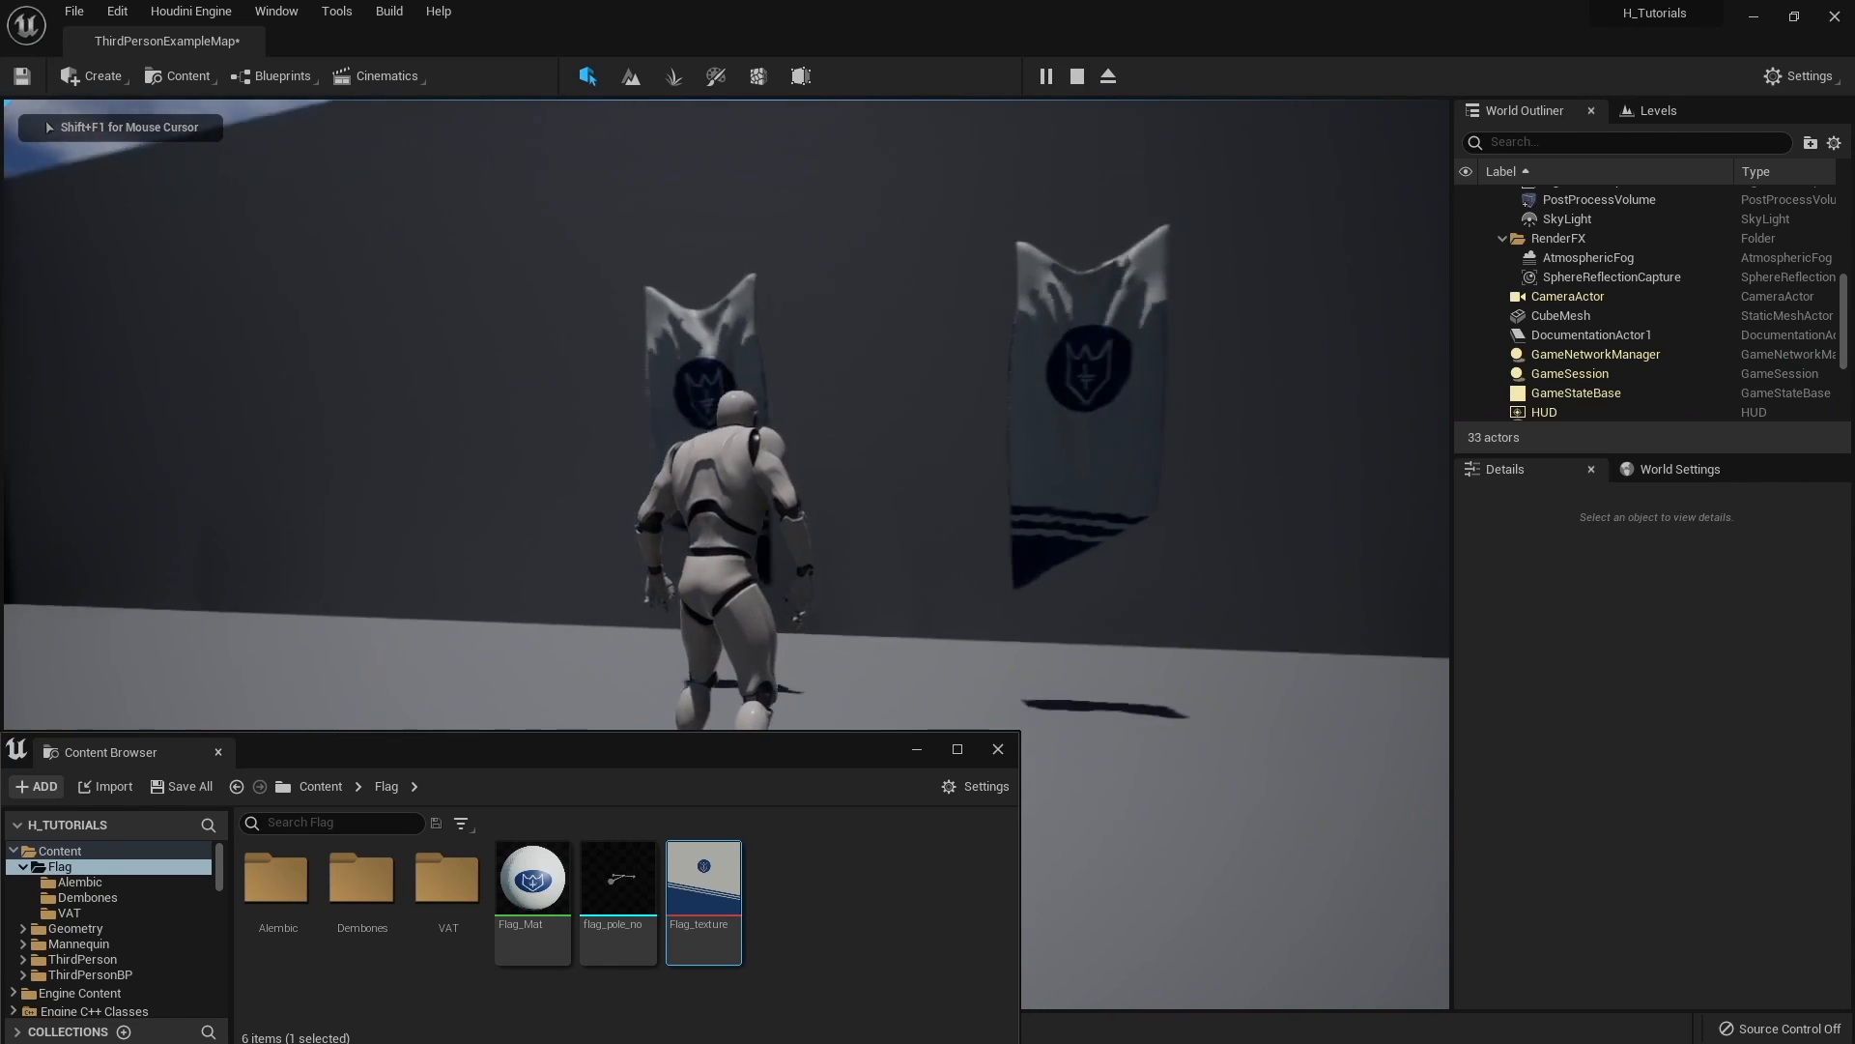
pyautogui.press('Escape')
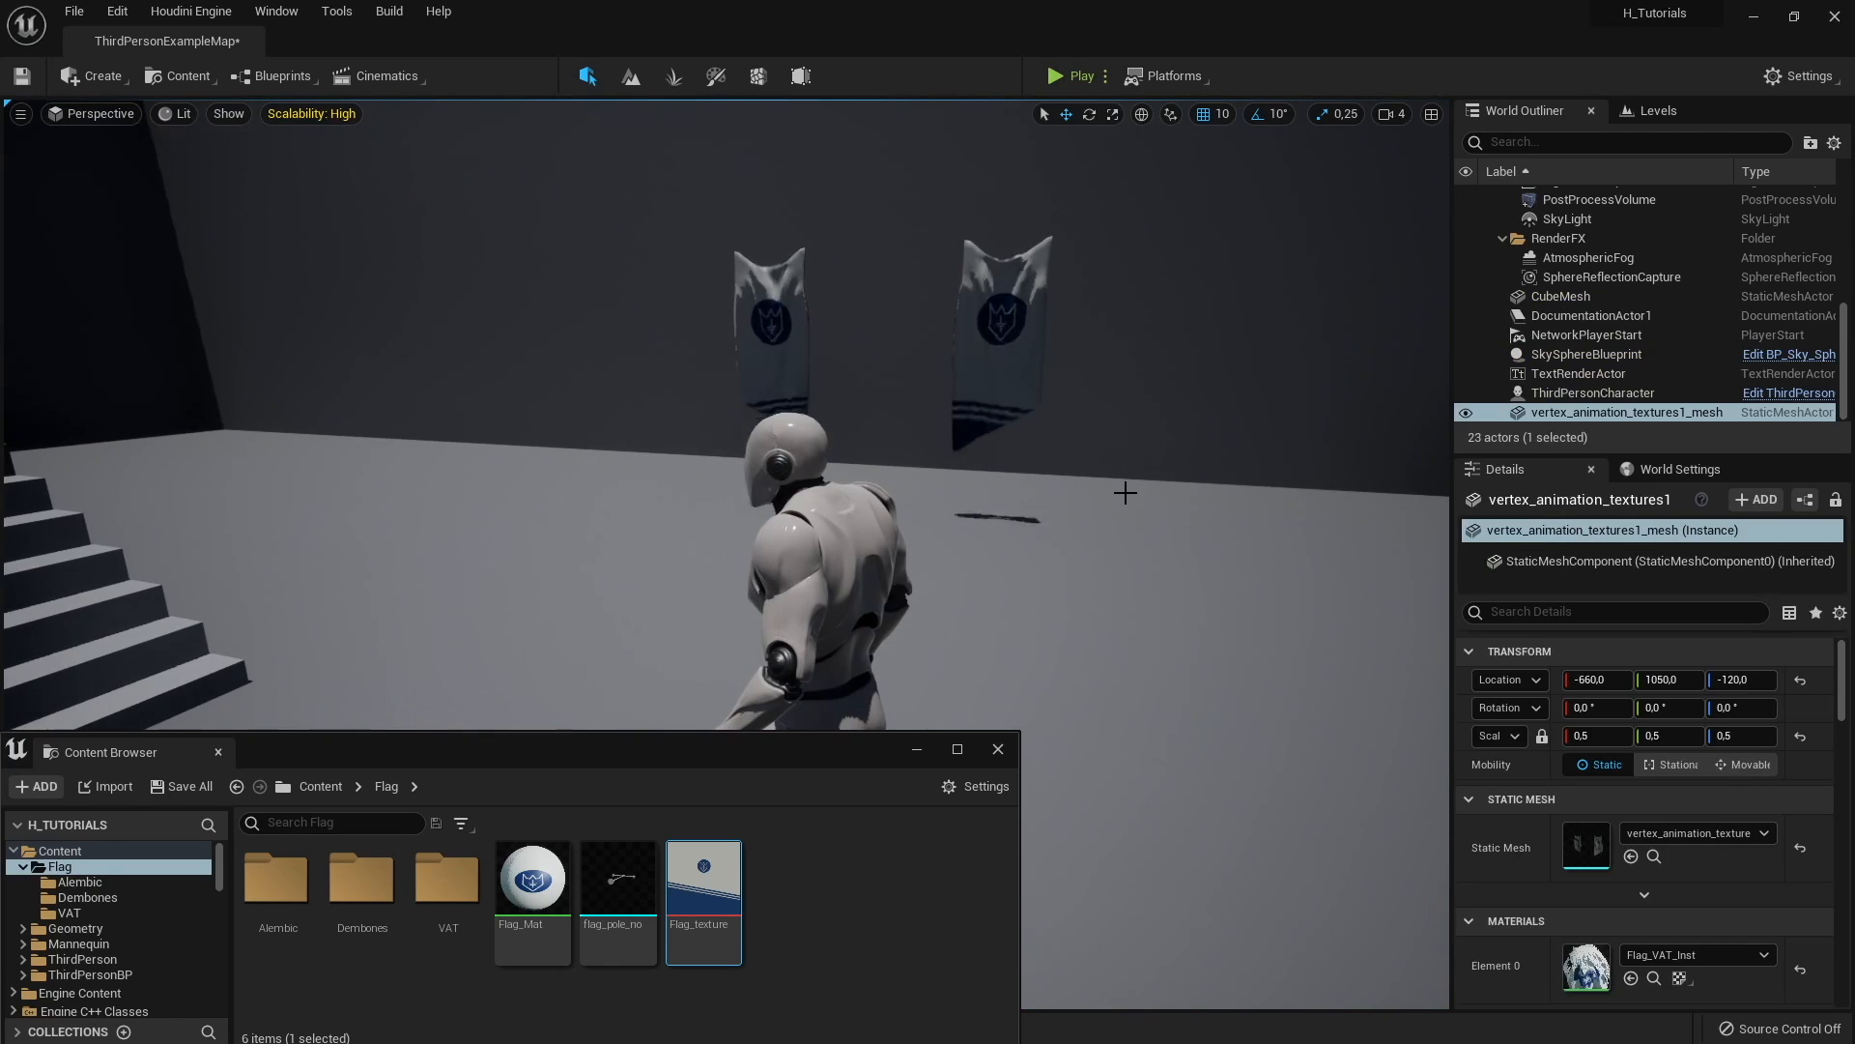
pyautogui.moveTo(1126, 493)
pyautogui.mouseDown(button='right')
pyautogui.moveTo(1063, 483)
pyautogui.moveTo(1100, 493)
pyautogui.mouseUp(button='right')
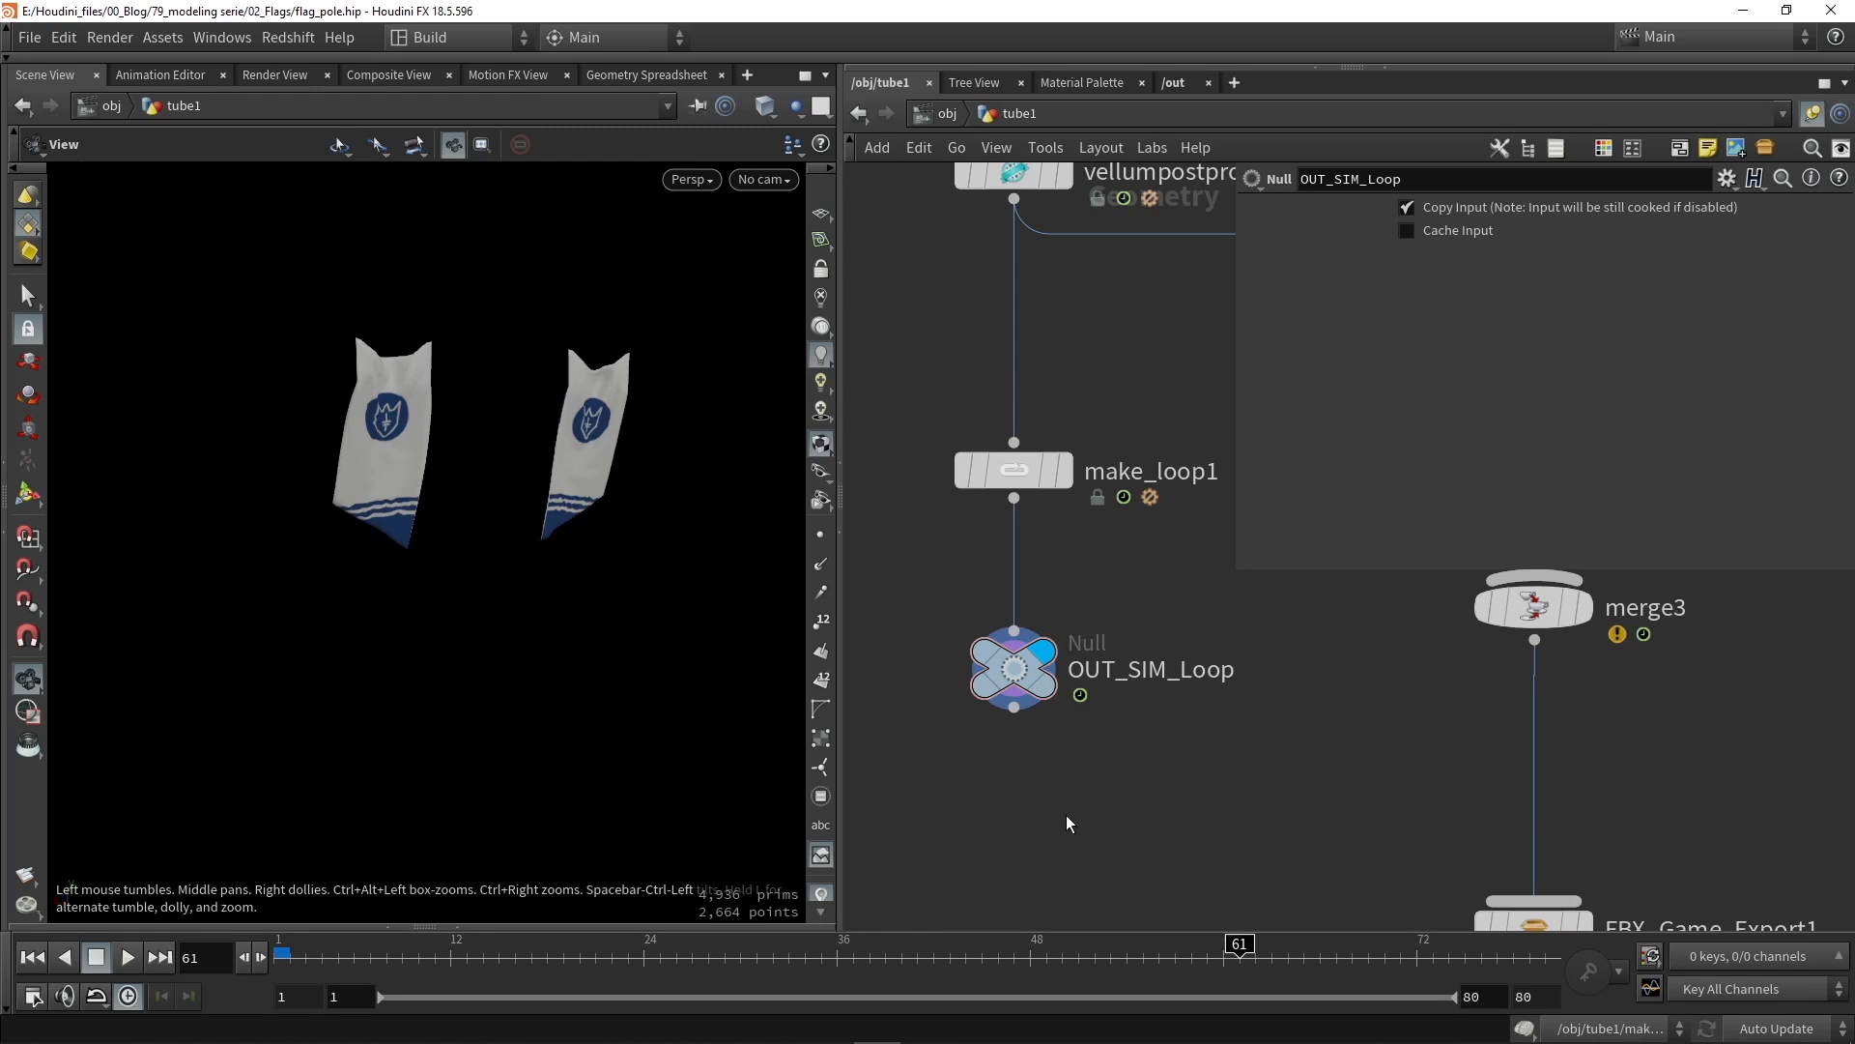
# Step: In Houdini, add a Labs Dem Bones Skinning Converter below OUT_SIM_Loop, connect it to that null and display it
pyautogui.press('Tab')
pyautogui.write('dem')
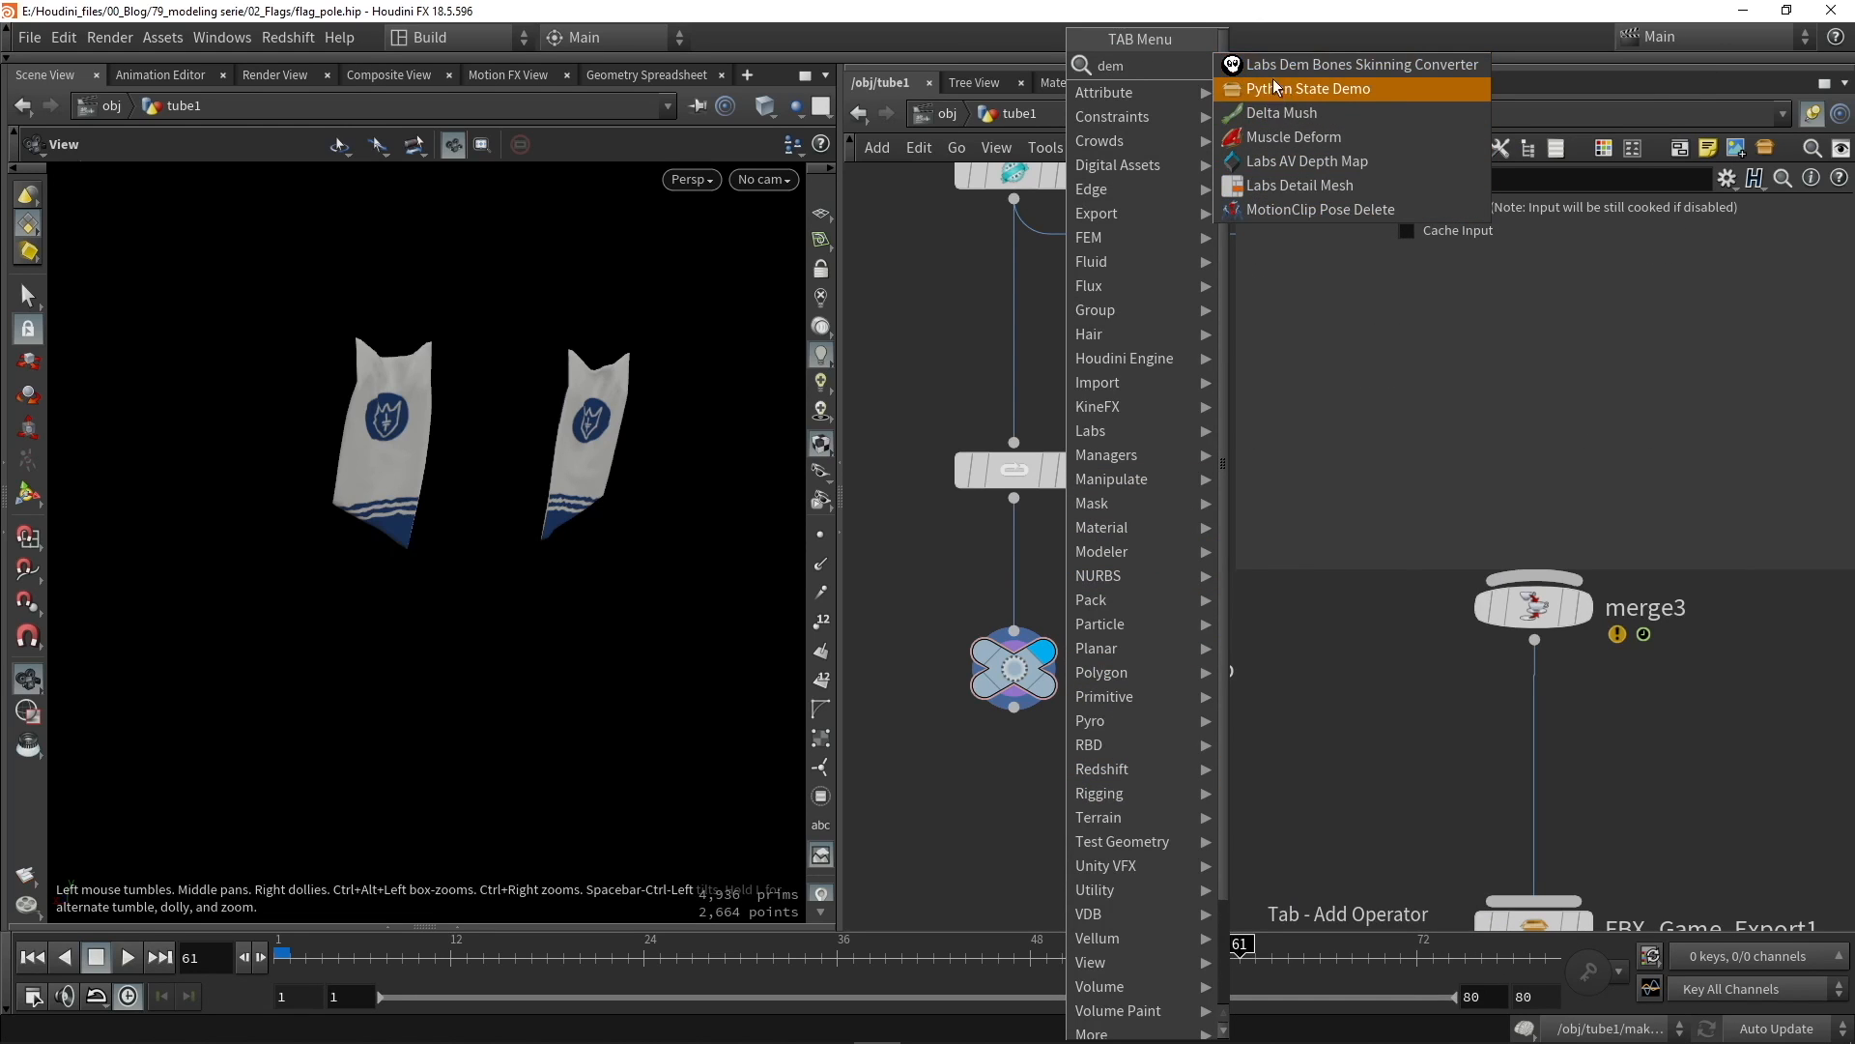
pyautogui.click(1300, 63)
pyautogui.click(1011, 813)
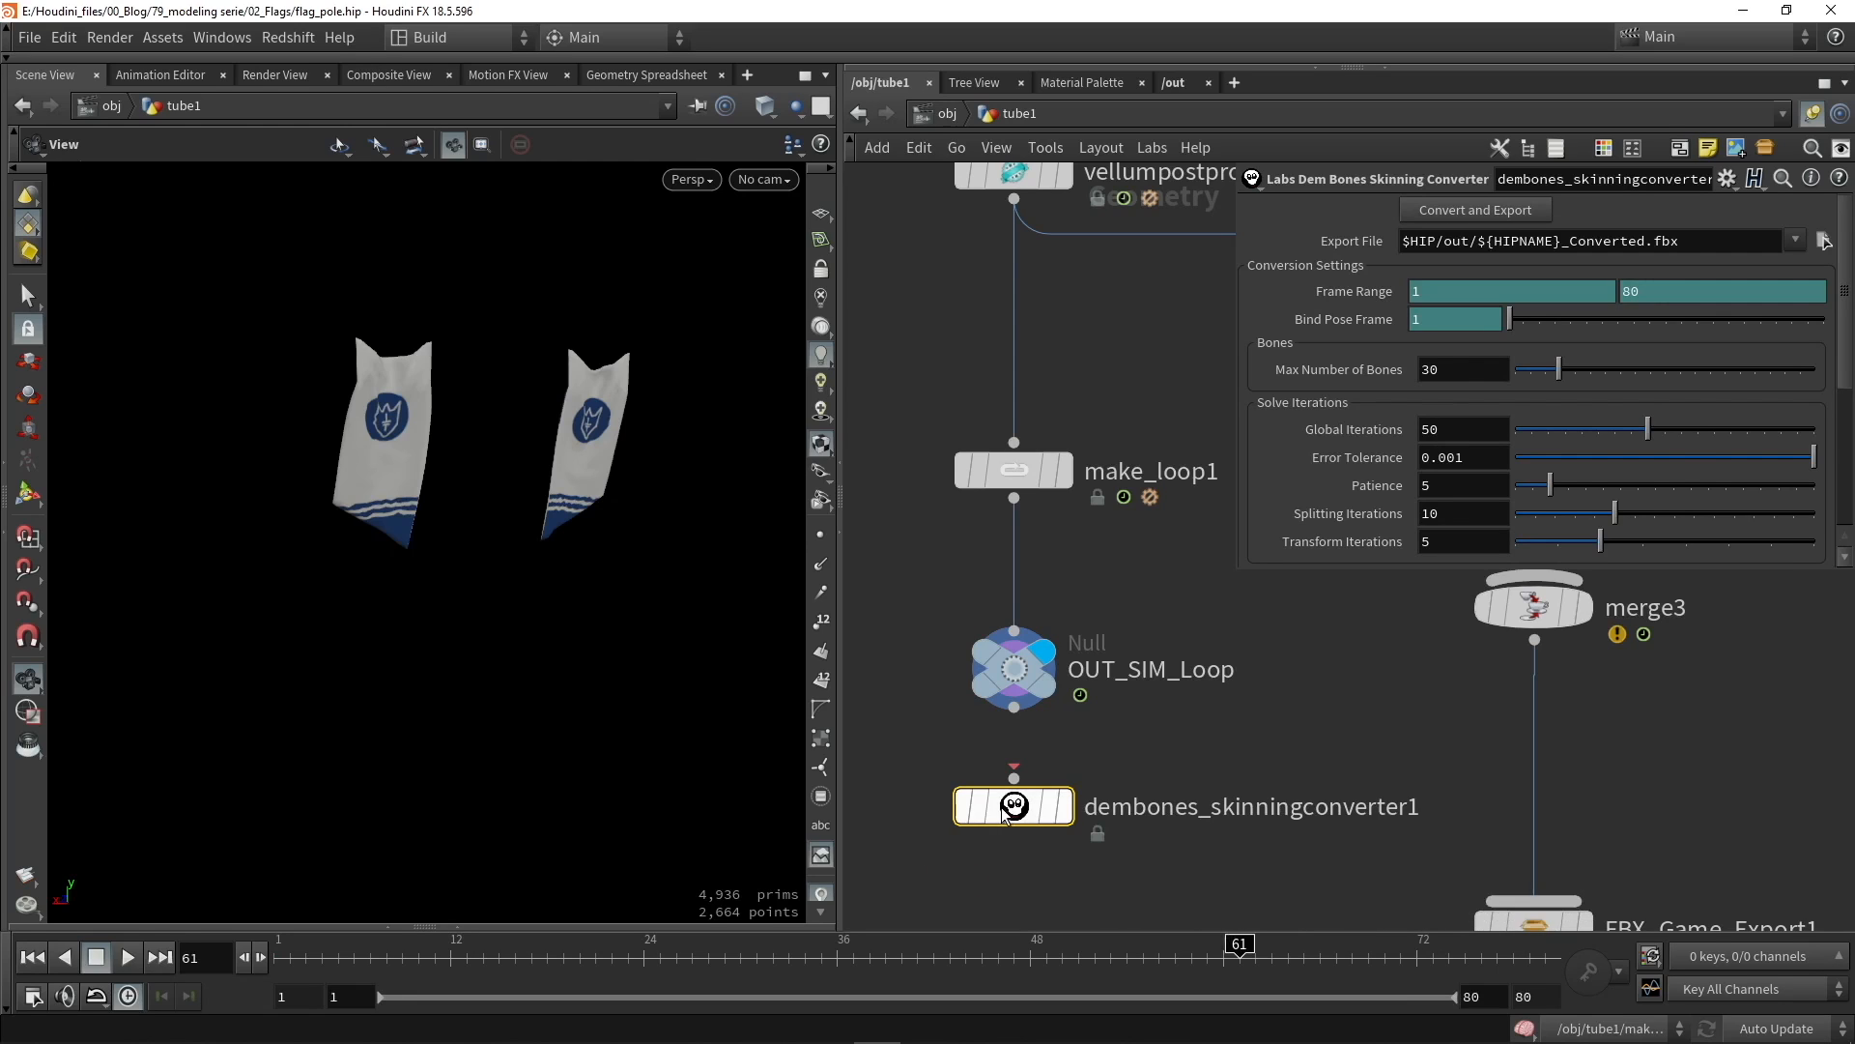
pyautogui.moveTo(1011, 813); pyautogui.dragTo(995, 711, button='middle')
pyautogui.moveTo(995, 710); pyautogui.dragTo(995, 754)
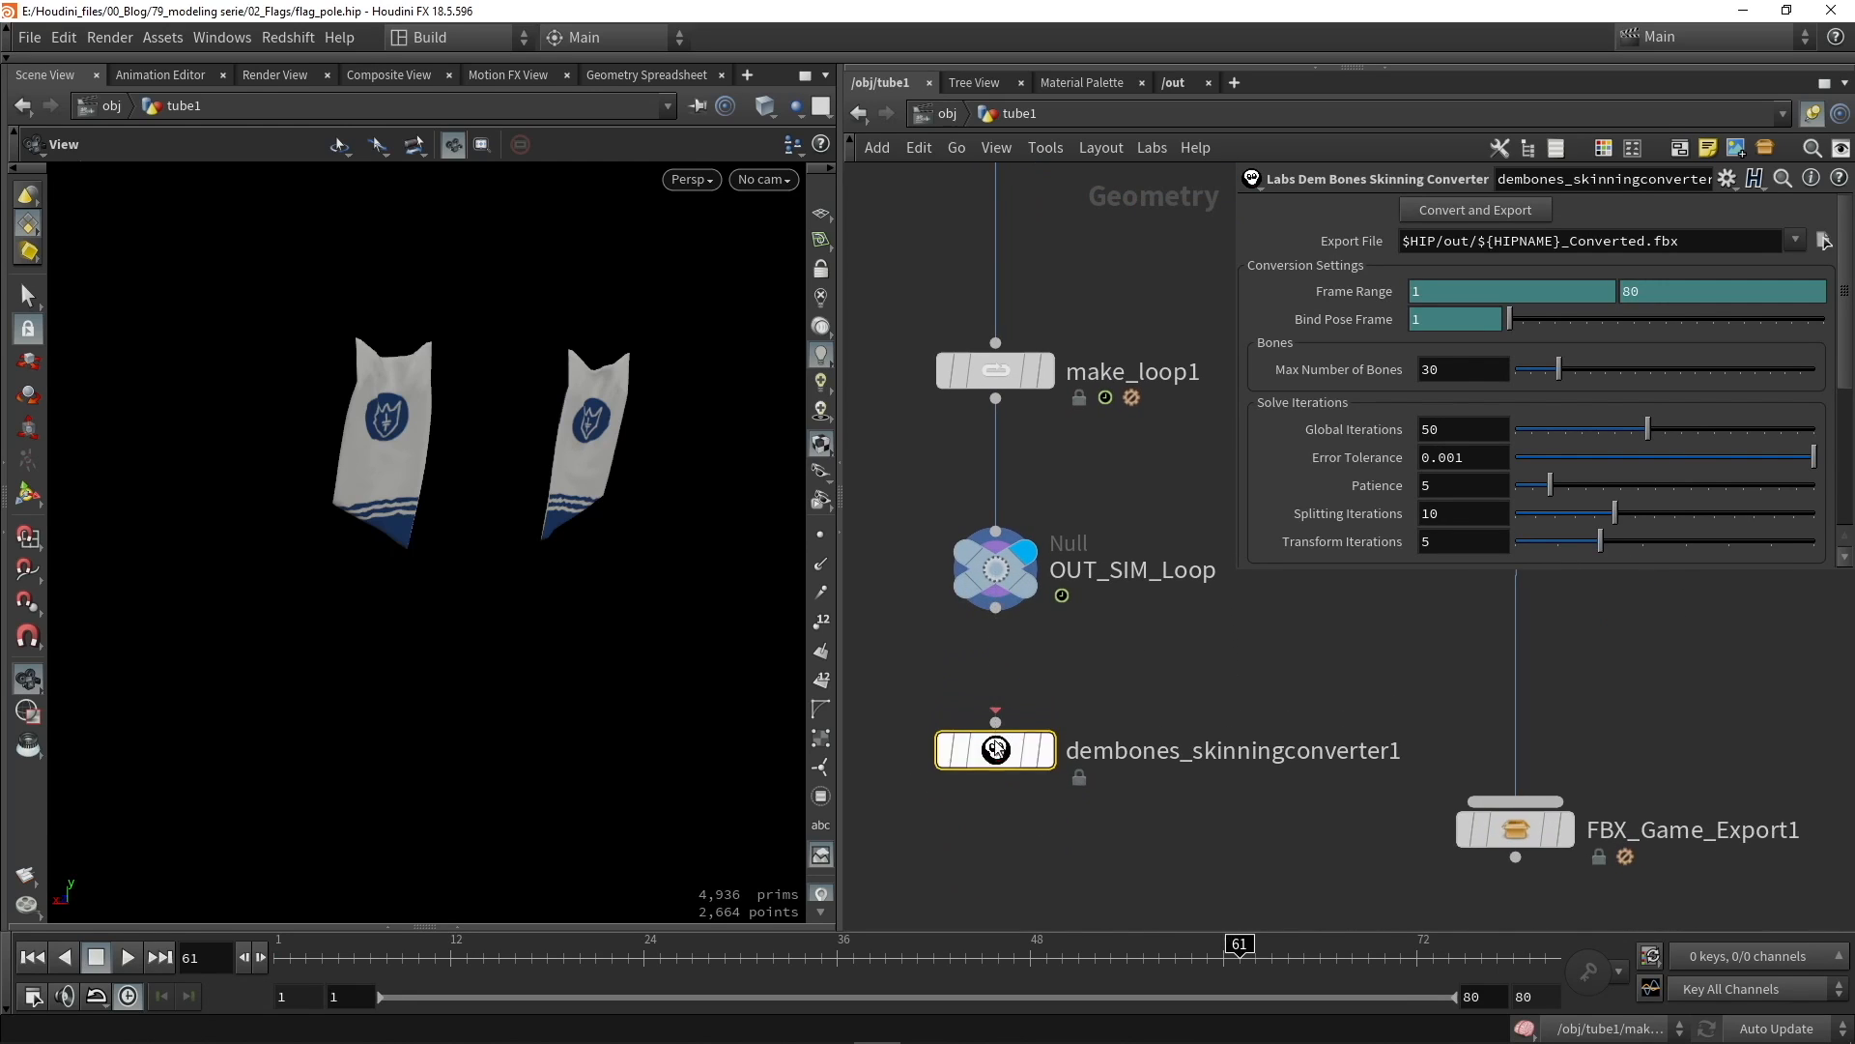
pyautogui.moveTo(995, 607); pyautogui.dragTo(1000, 754)
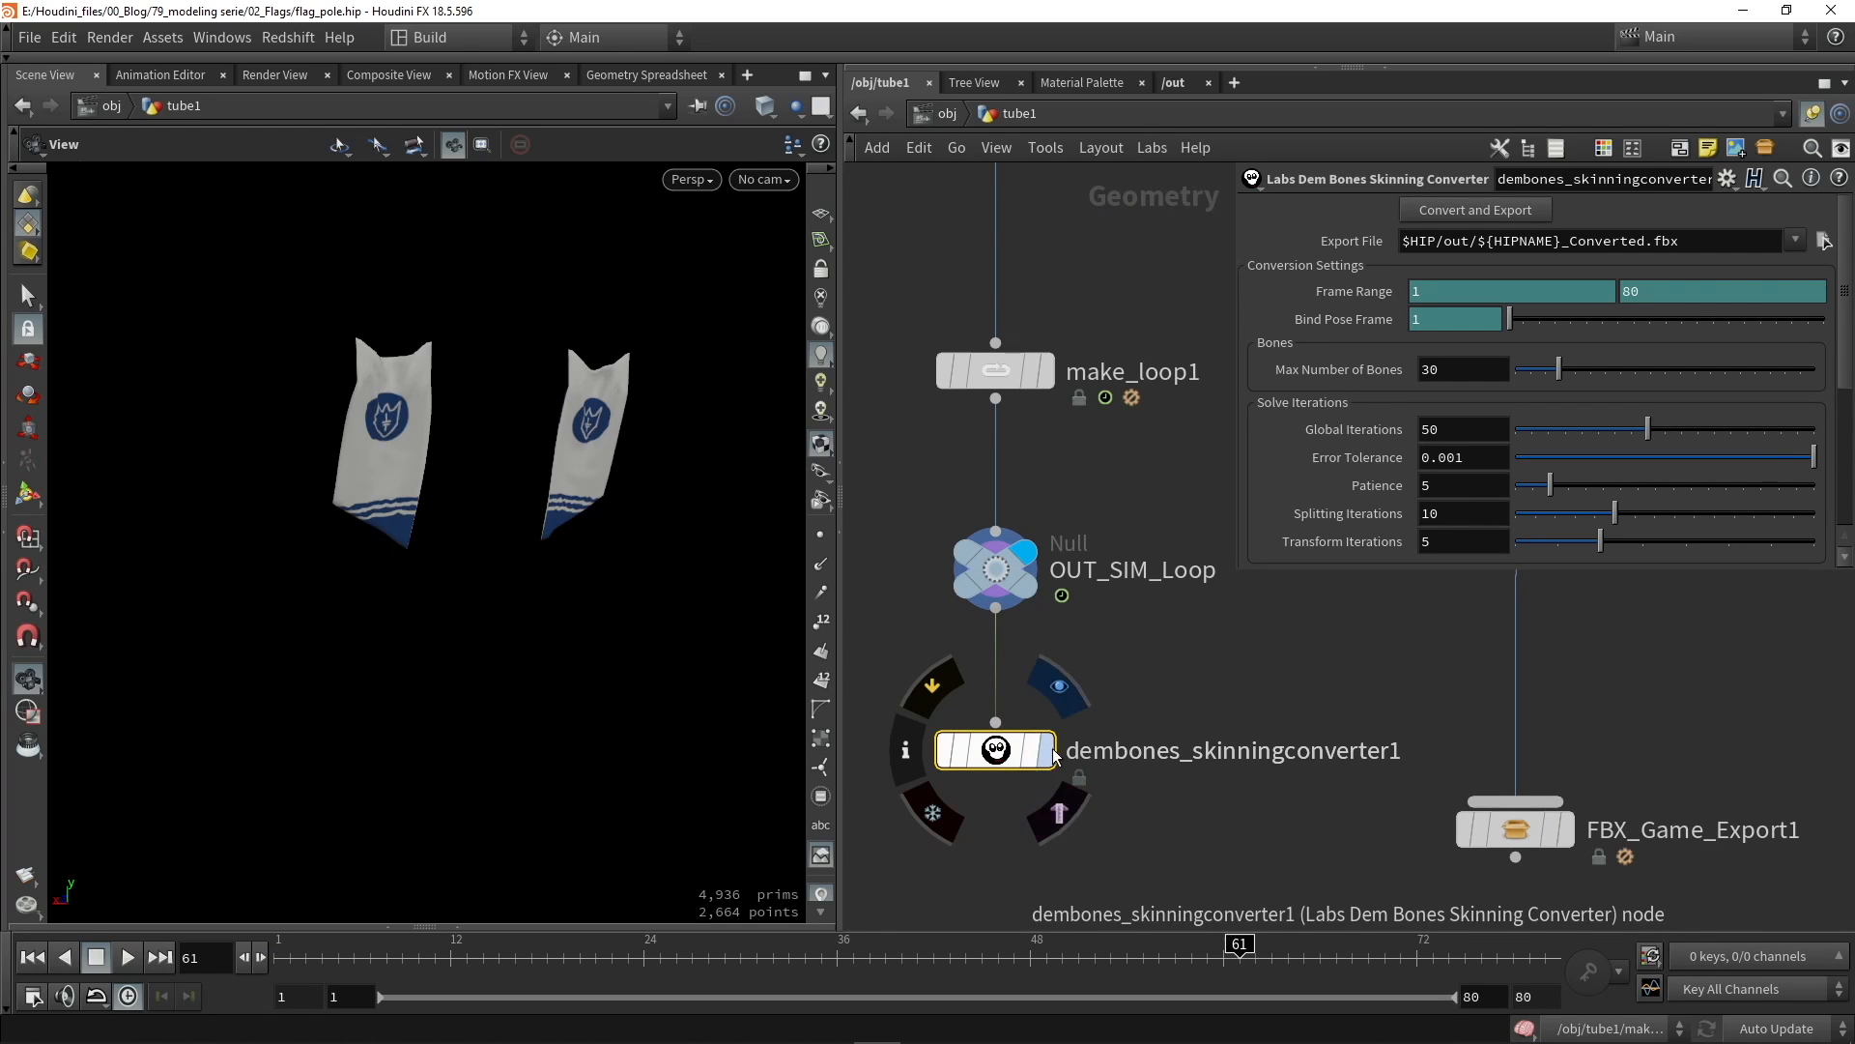
pyautogui.press('r')
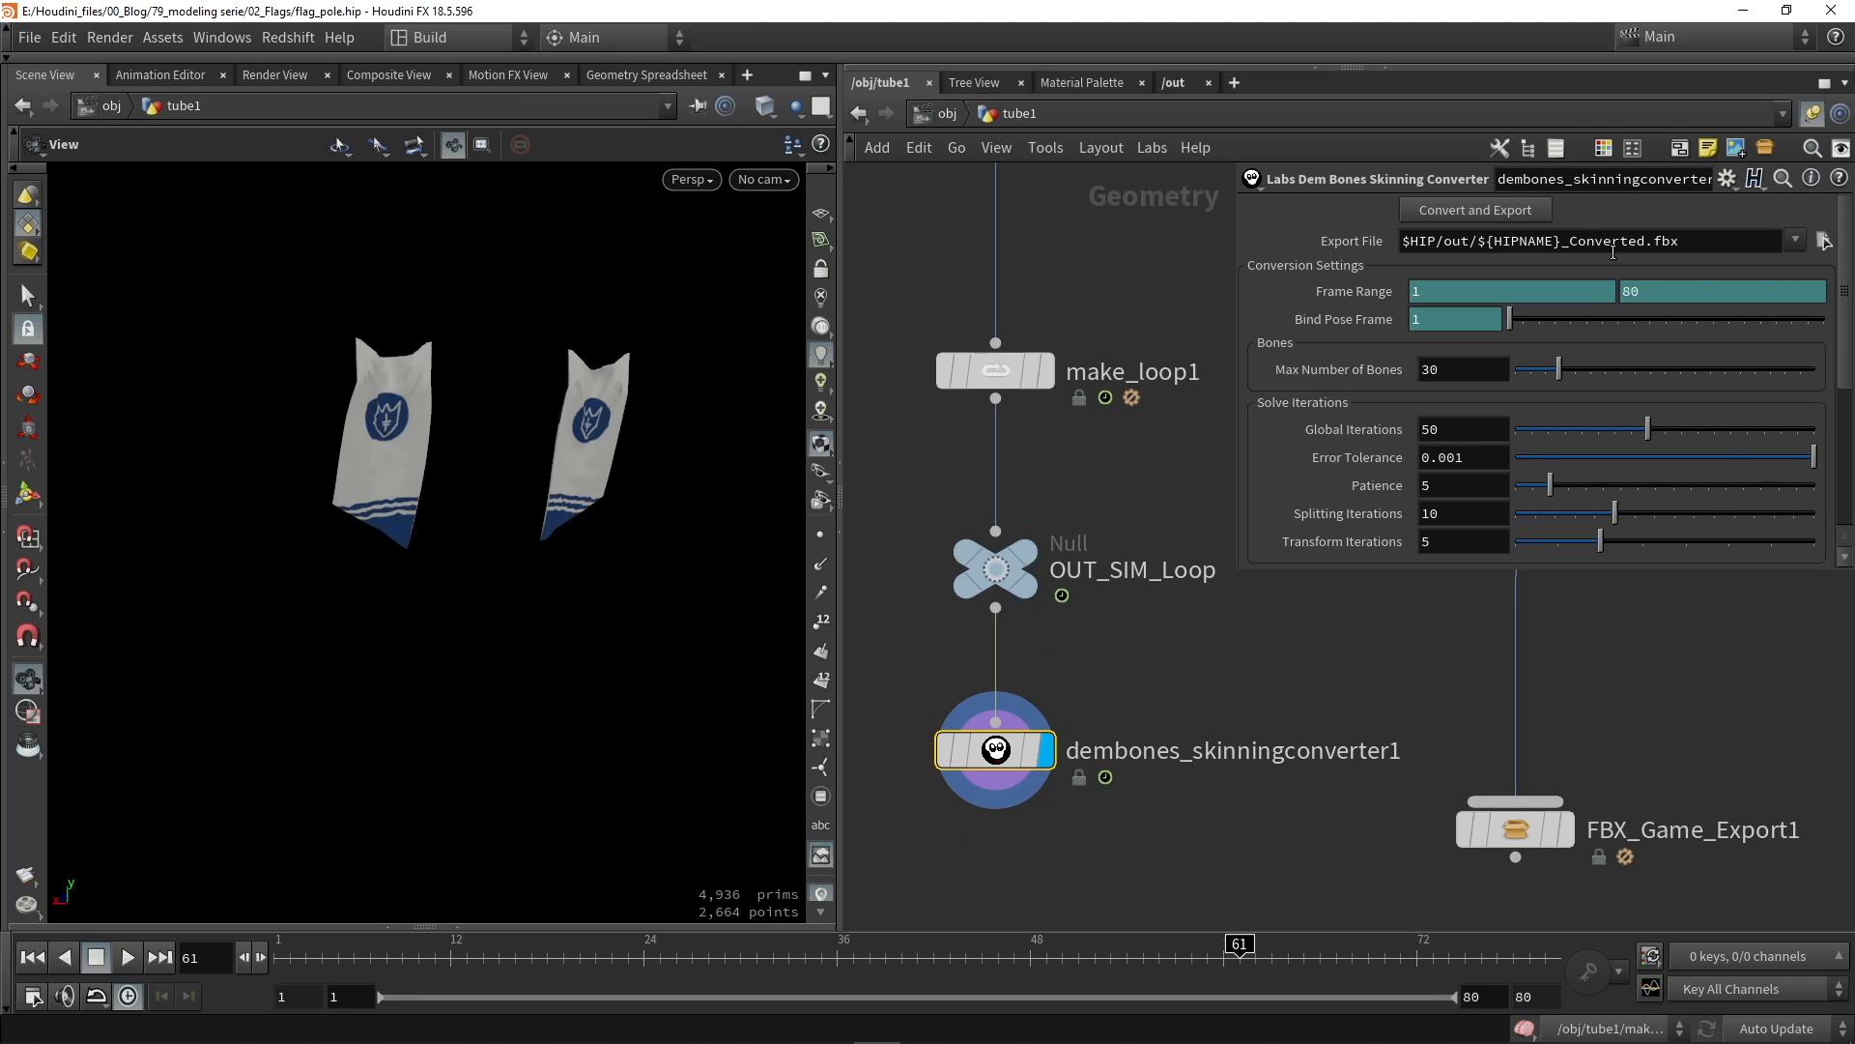
# Step: Set the Dem Bones converter's Max Number of Bones to 10 and convert and export the flag animation as FBX
pyautogui.moveTo(1704, 242); pyautogui.dragTo(1329, 266)
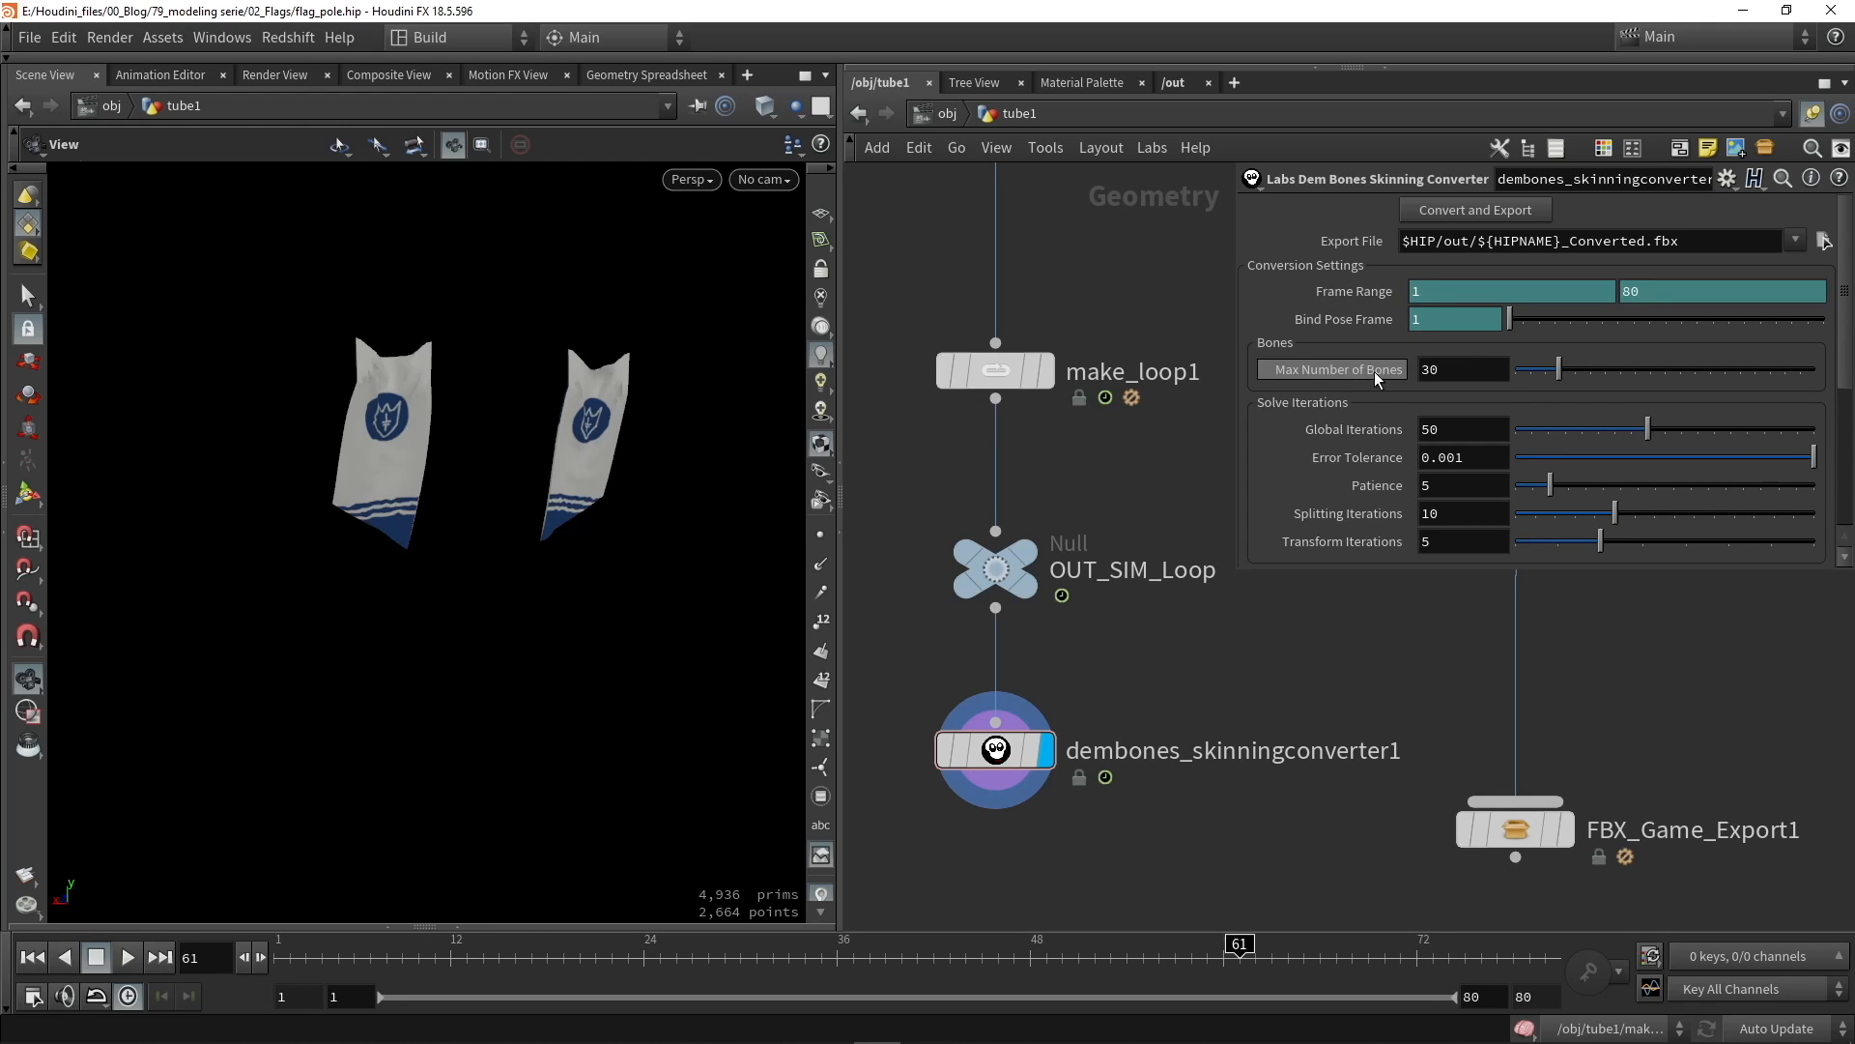
pyautogui.click(1452, 377)
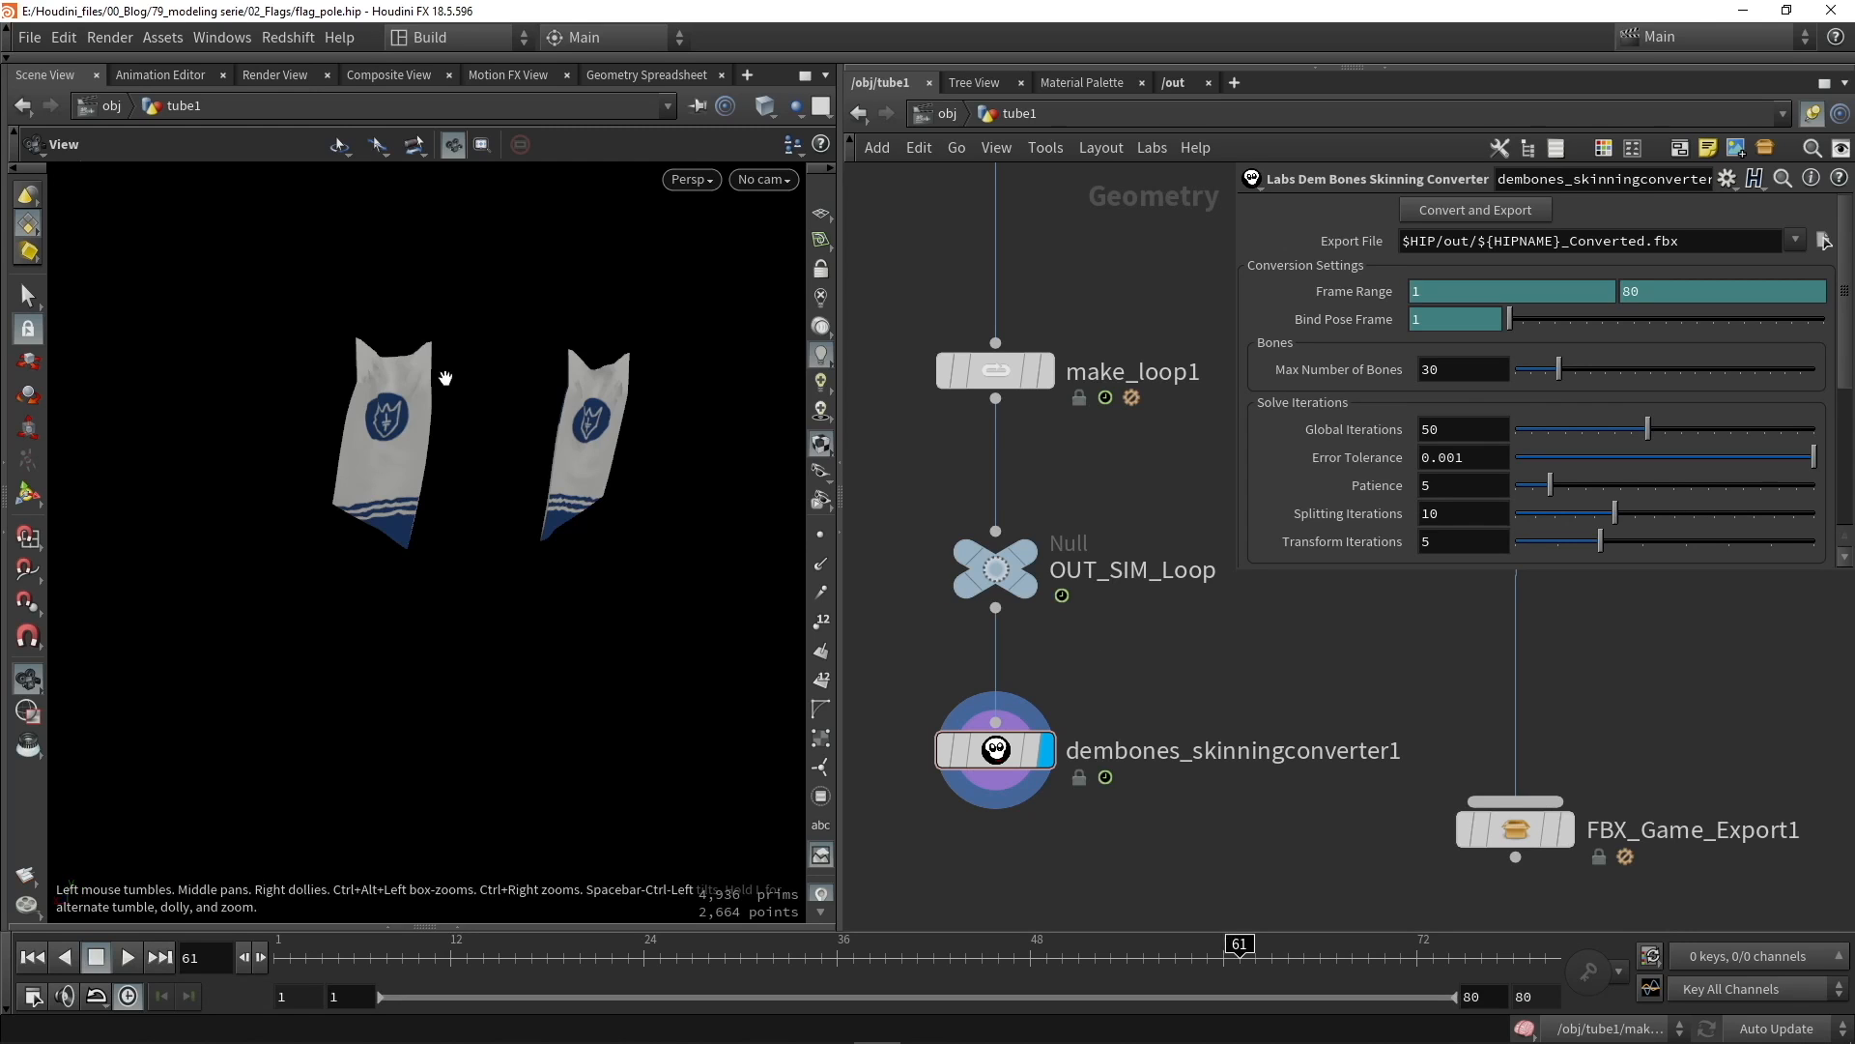
pyautogui.moveTo(446, 402); pyautogui.dragTo(491, 410)
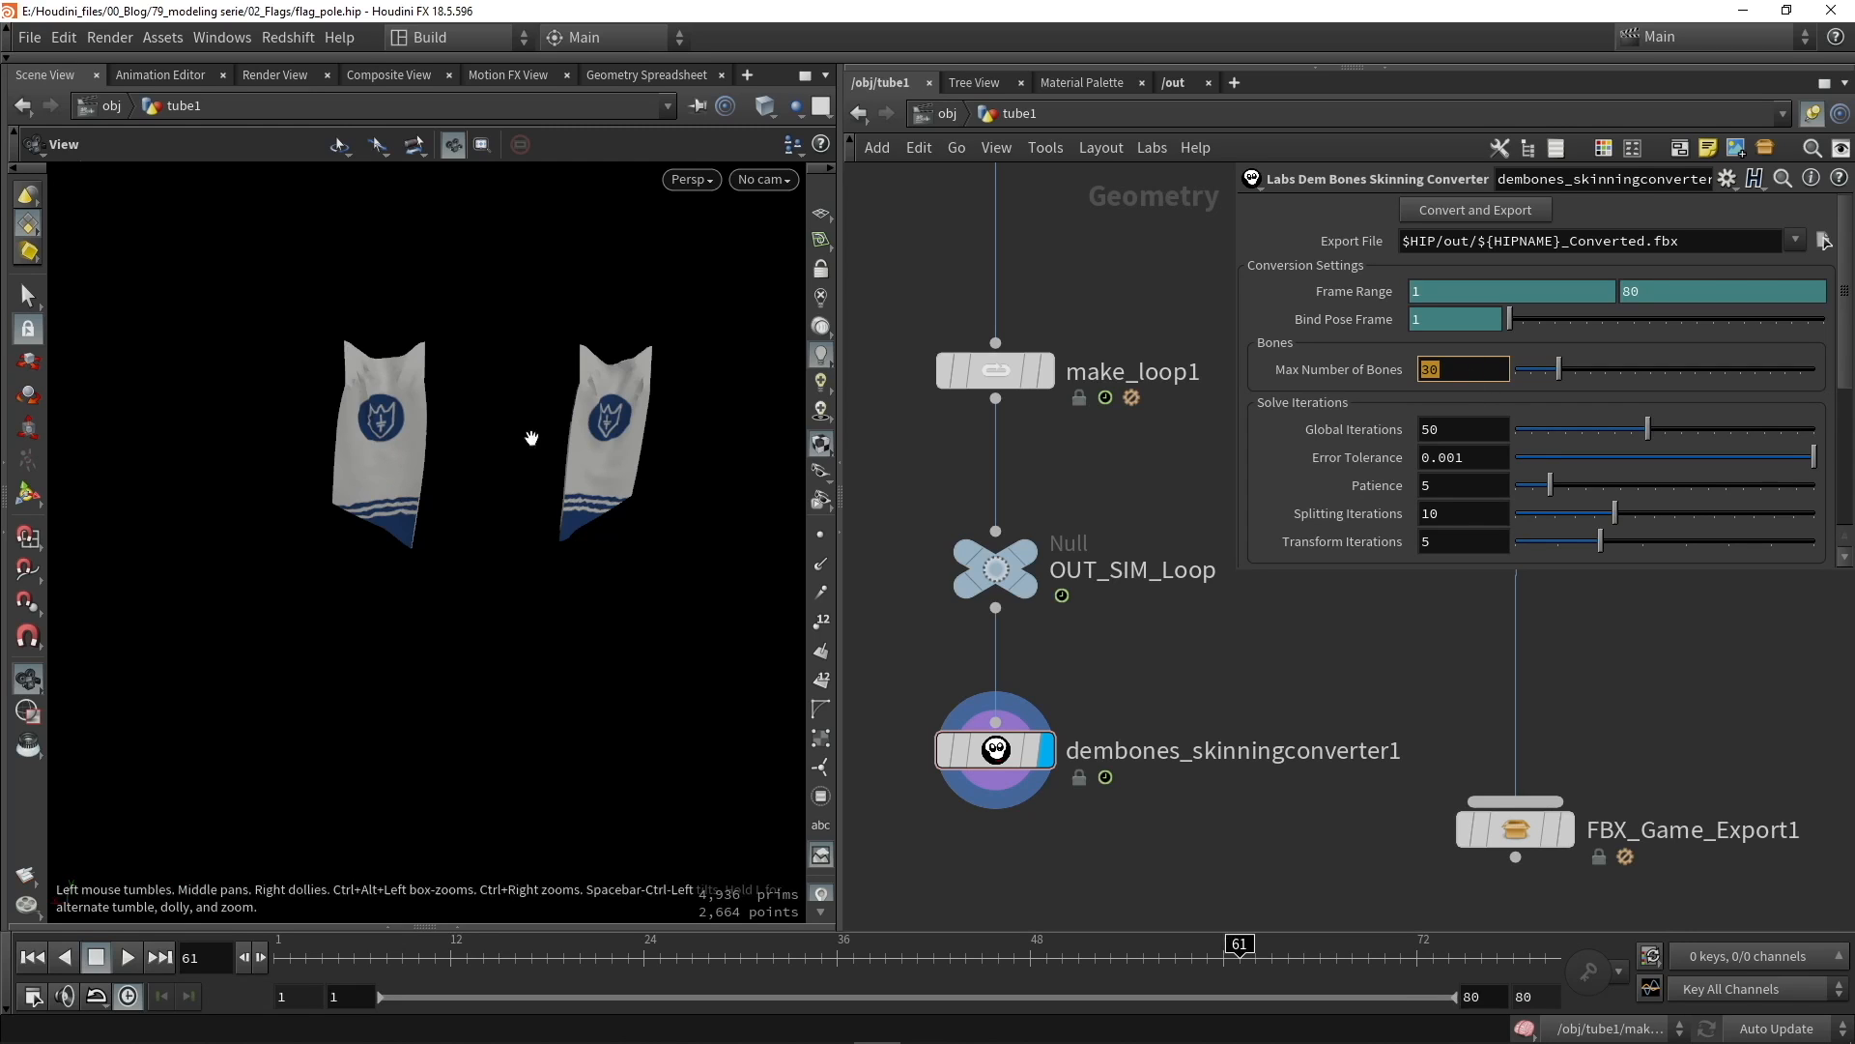
pyautogui.moveTo(312, 580); pyautogui.dragTo(357, 445)
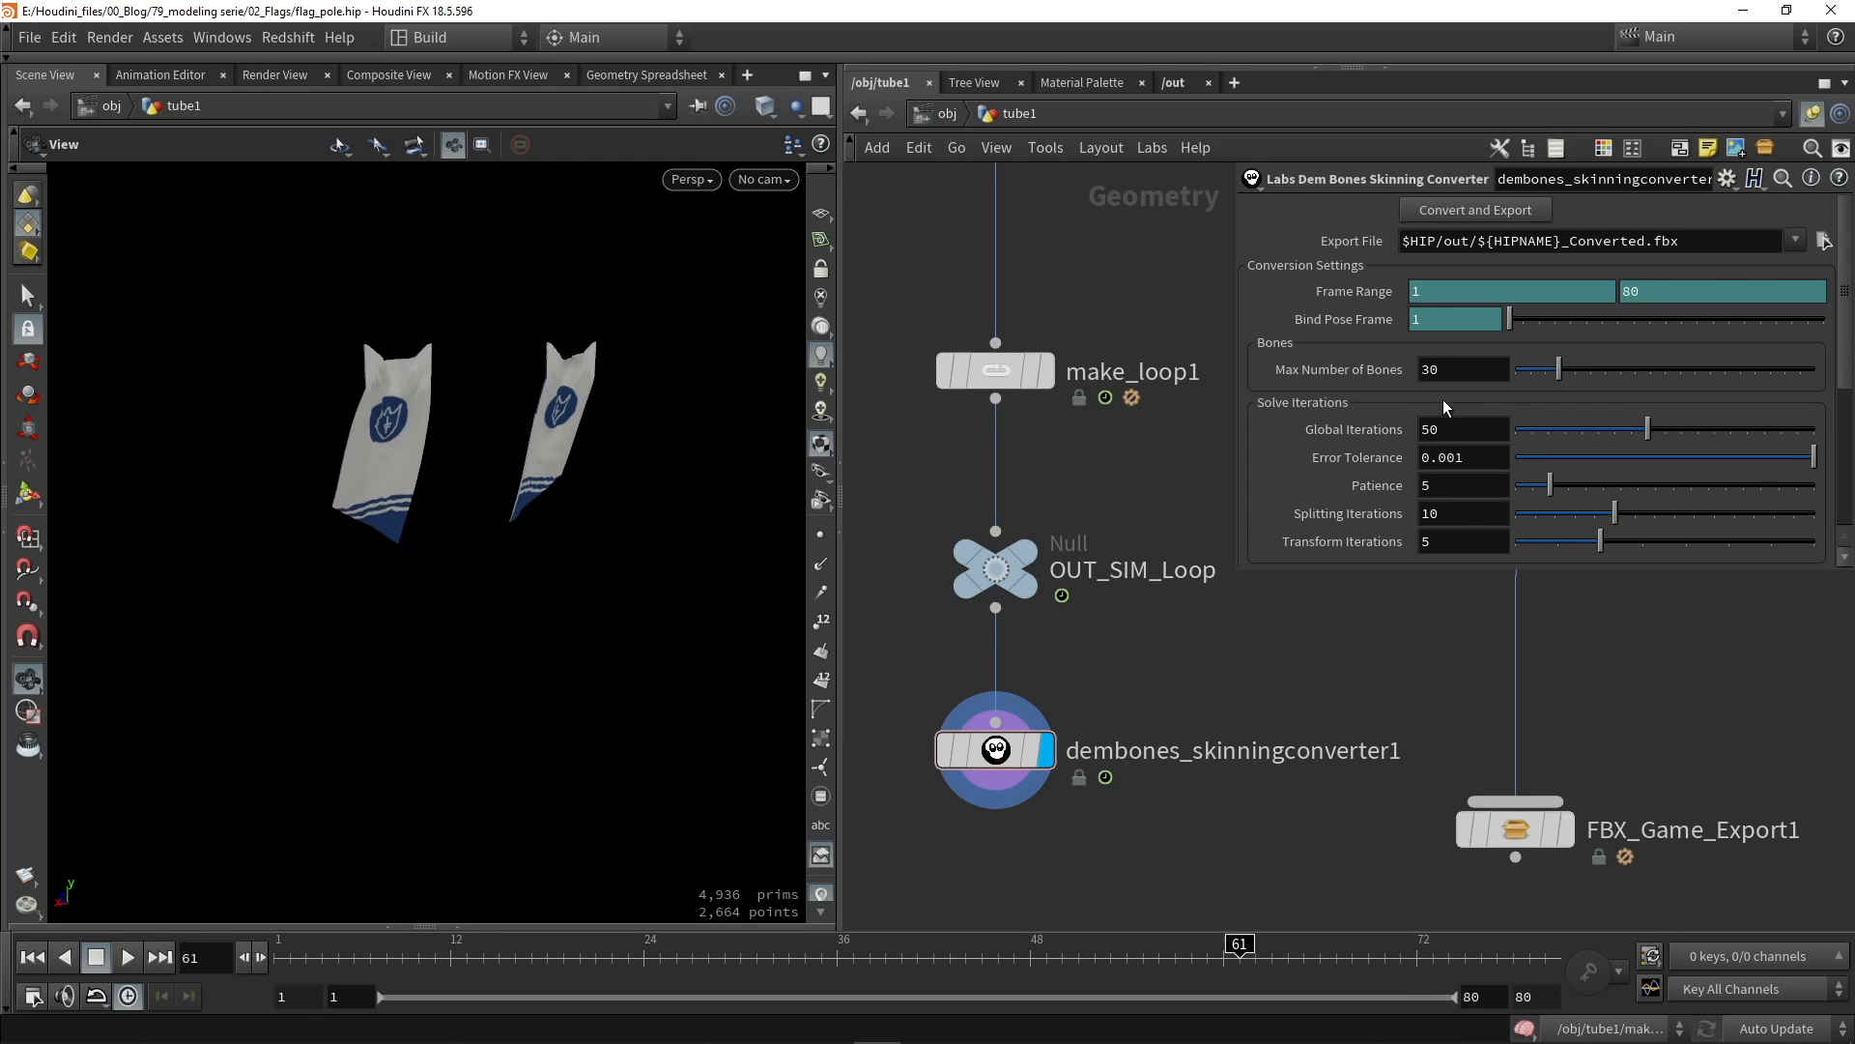
pyautogui.moveTo(1380, 382)
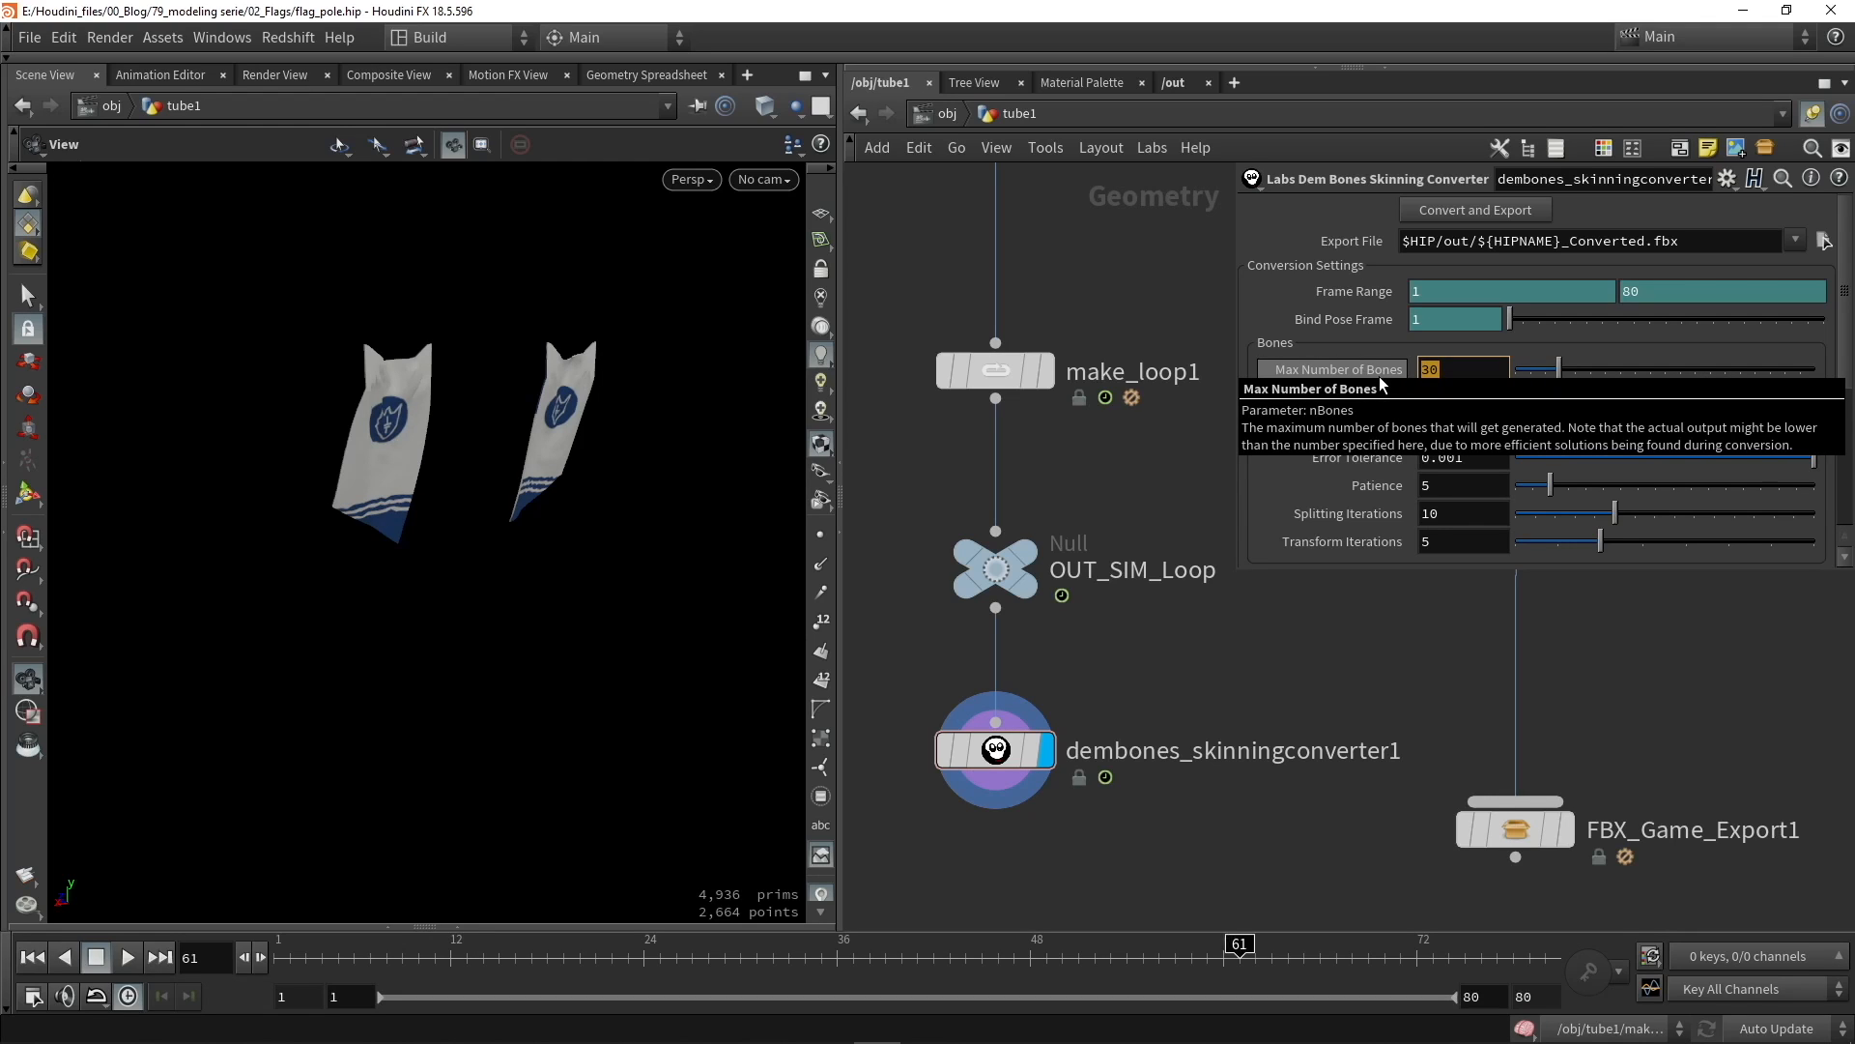
pyautogui.write('1')
pyautogui.press('Return')
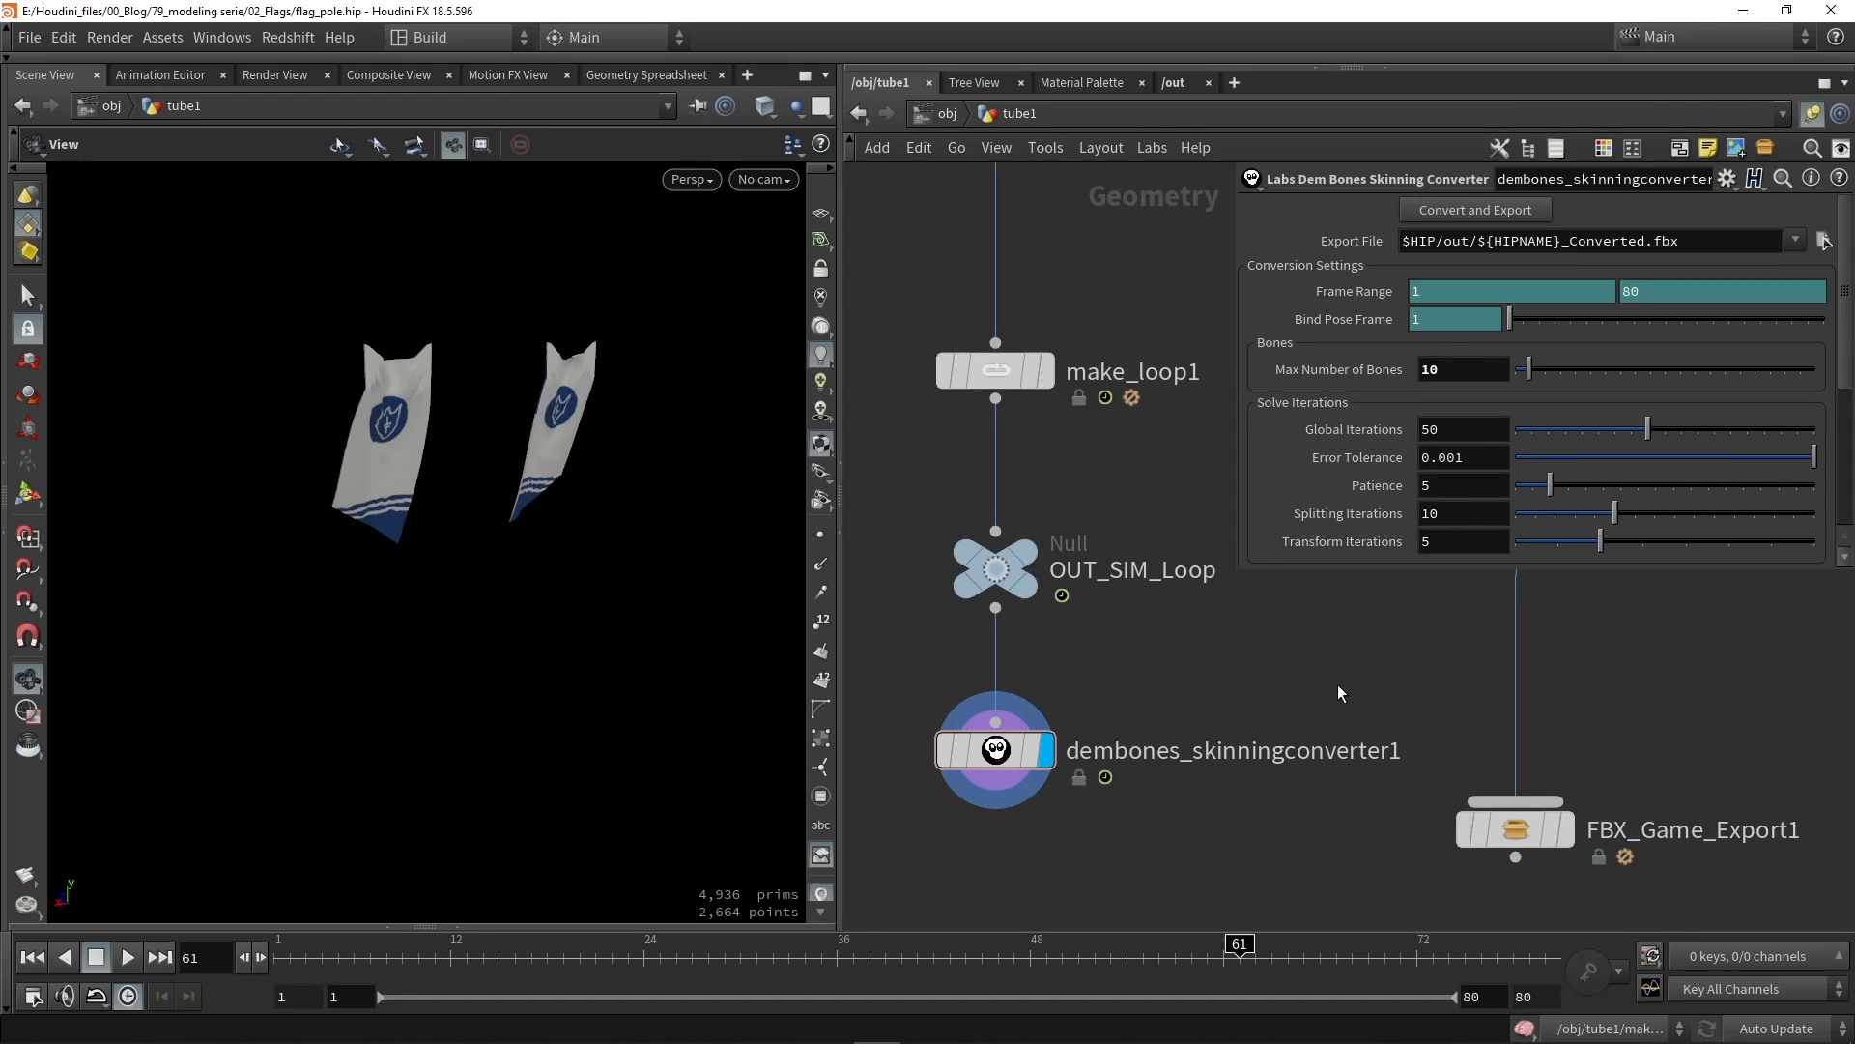
pyautogui.moveTo(1012, 755)
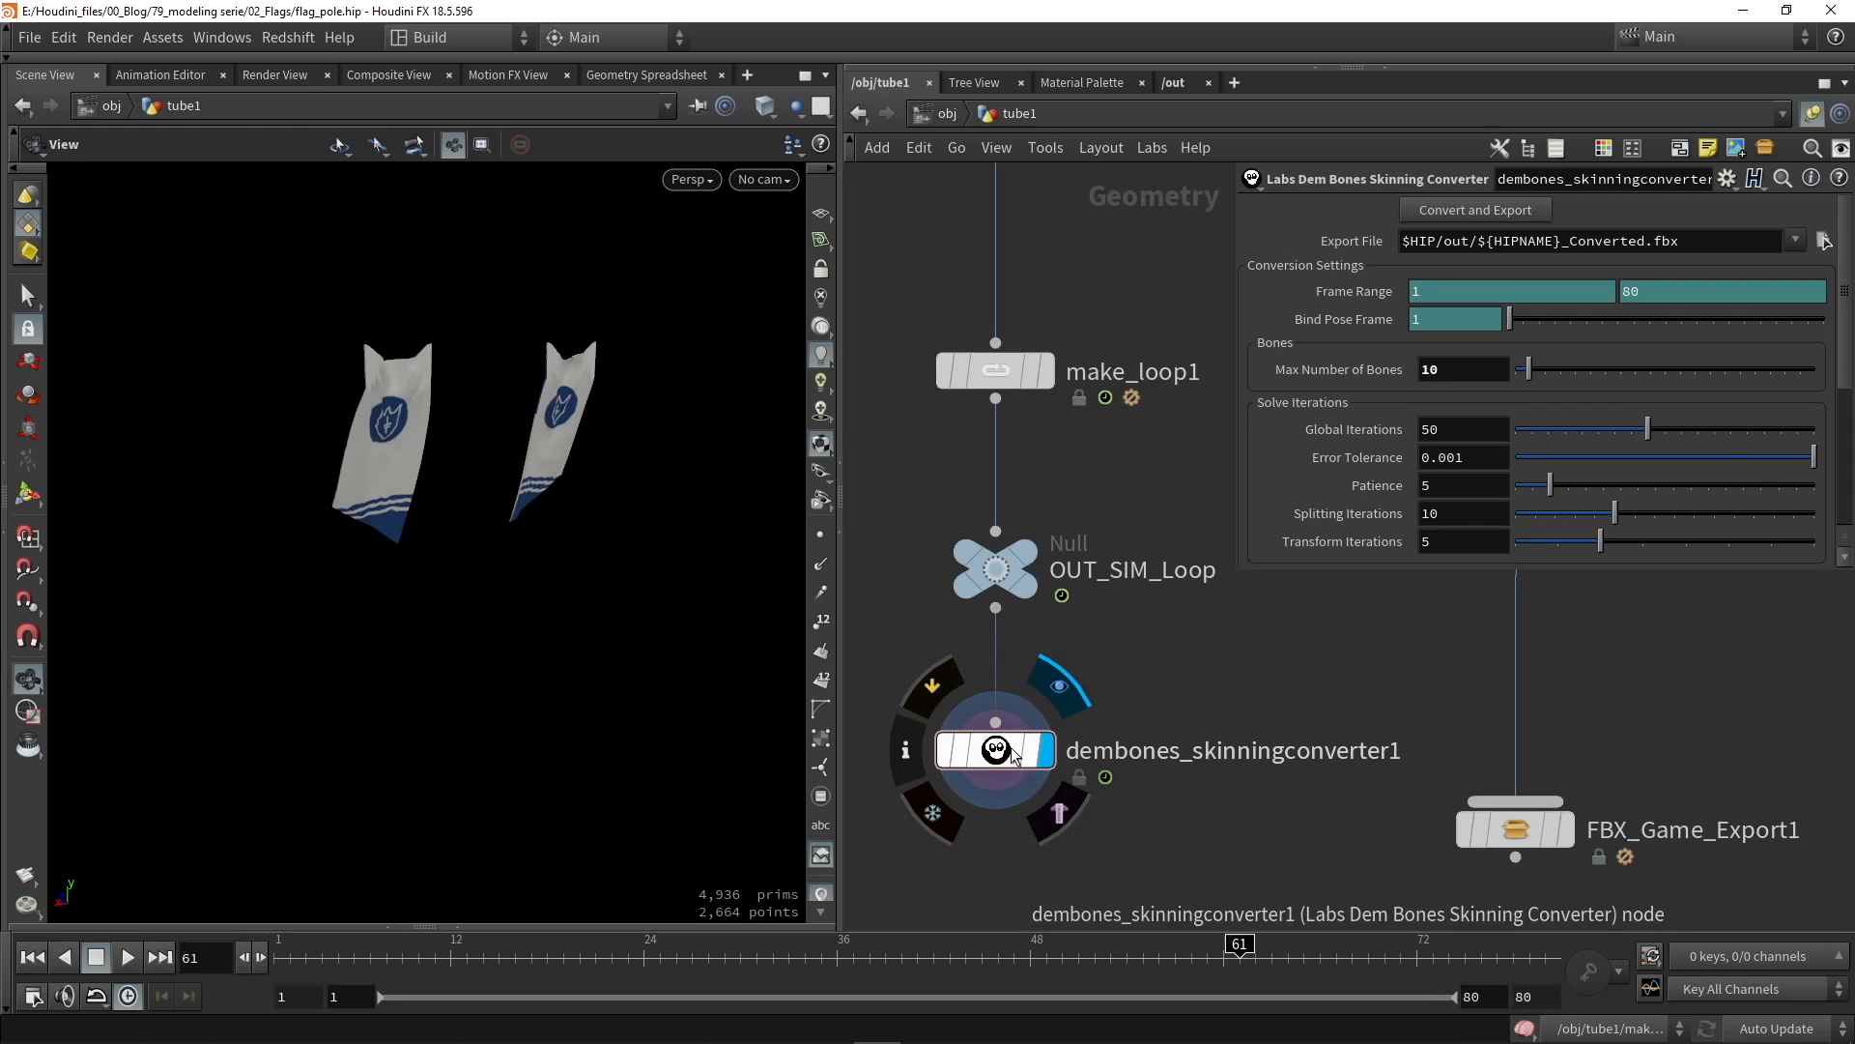
pyautogui.click(1447, 212)
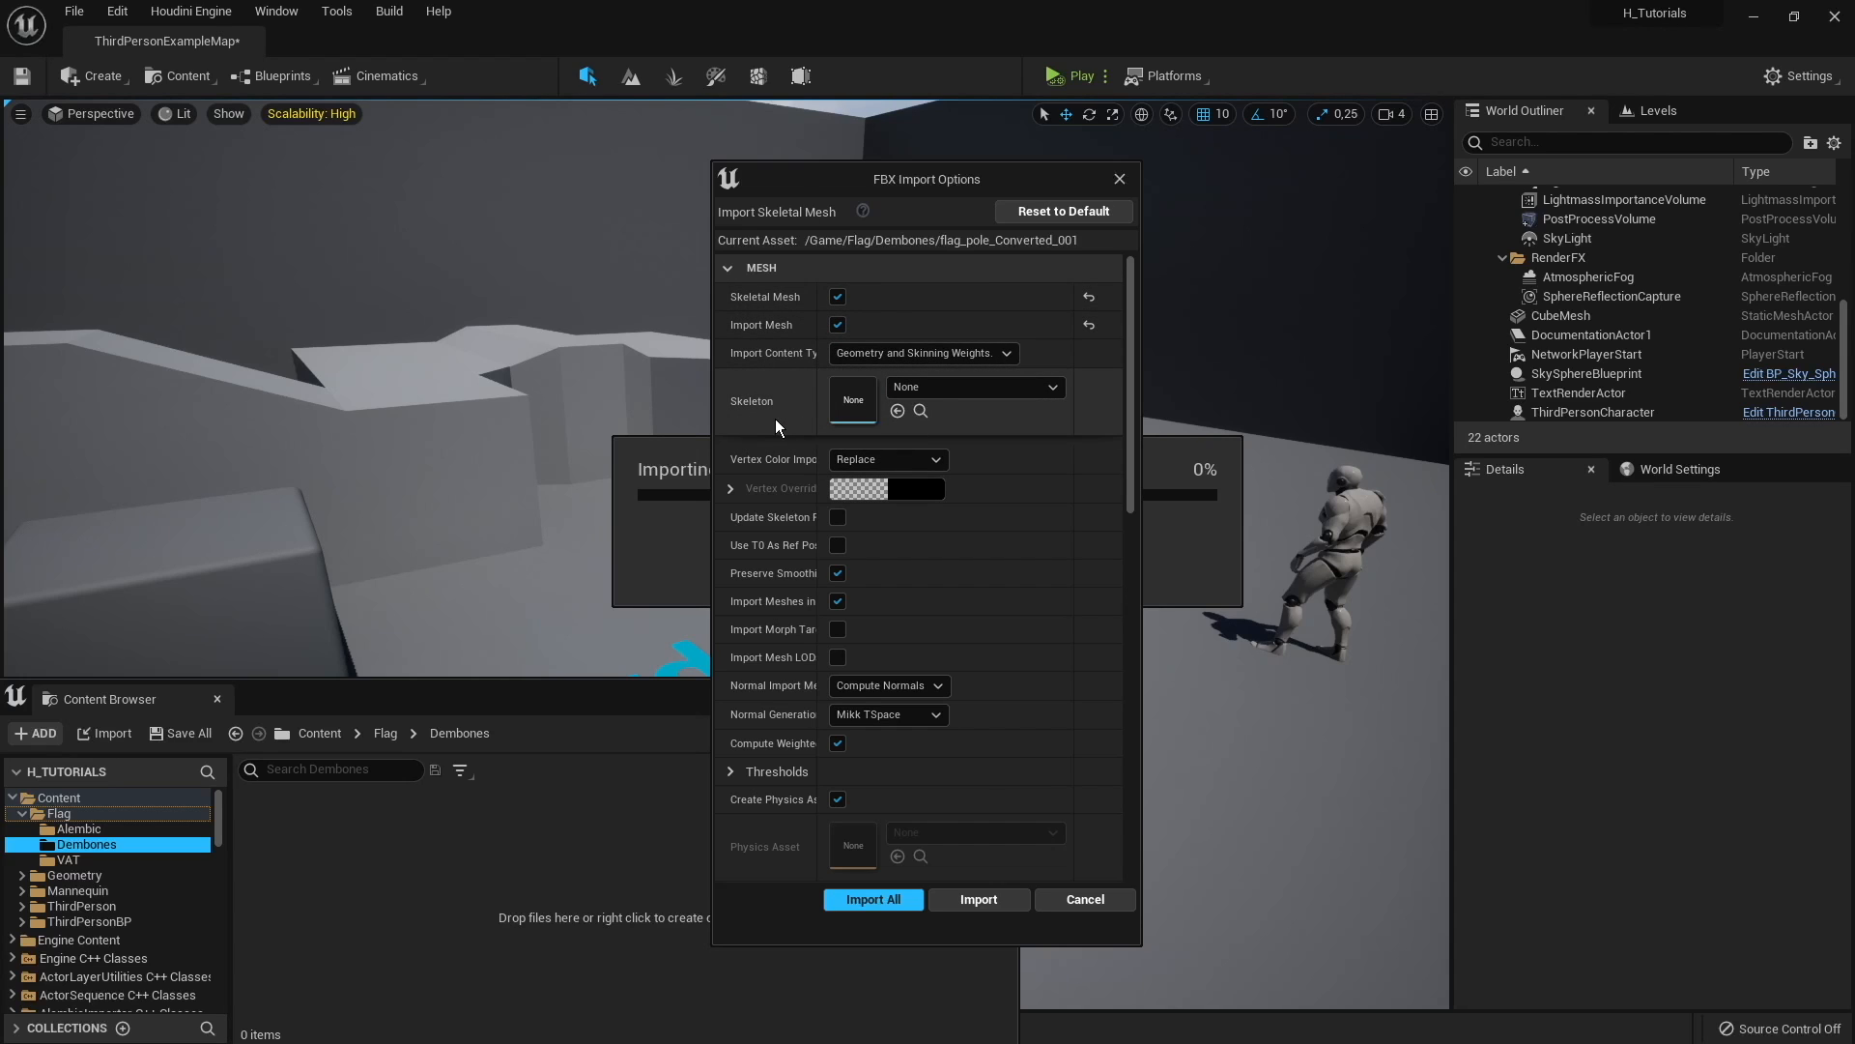
# Step: Import flag_pole_Converted_001 into the Dembones folder as a skeletal mesh with Import Animations enabled and the other options at their defaults
pyautogui.scroll(-5, 775, 419)
pyautogui.scroll(-1, 778, 445)
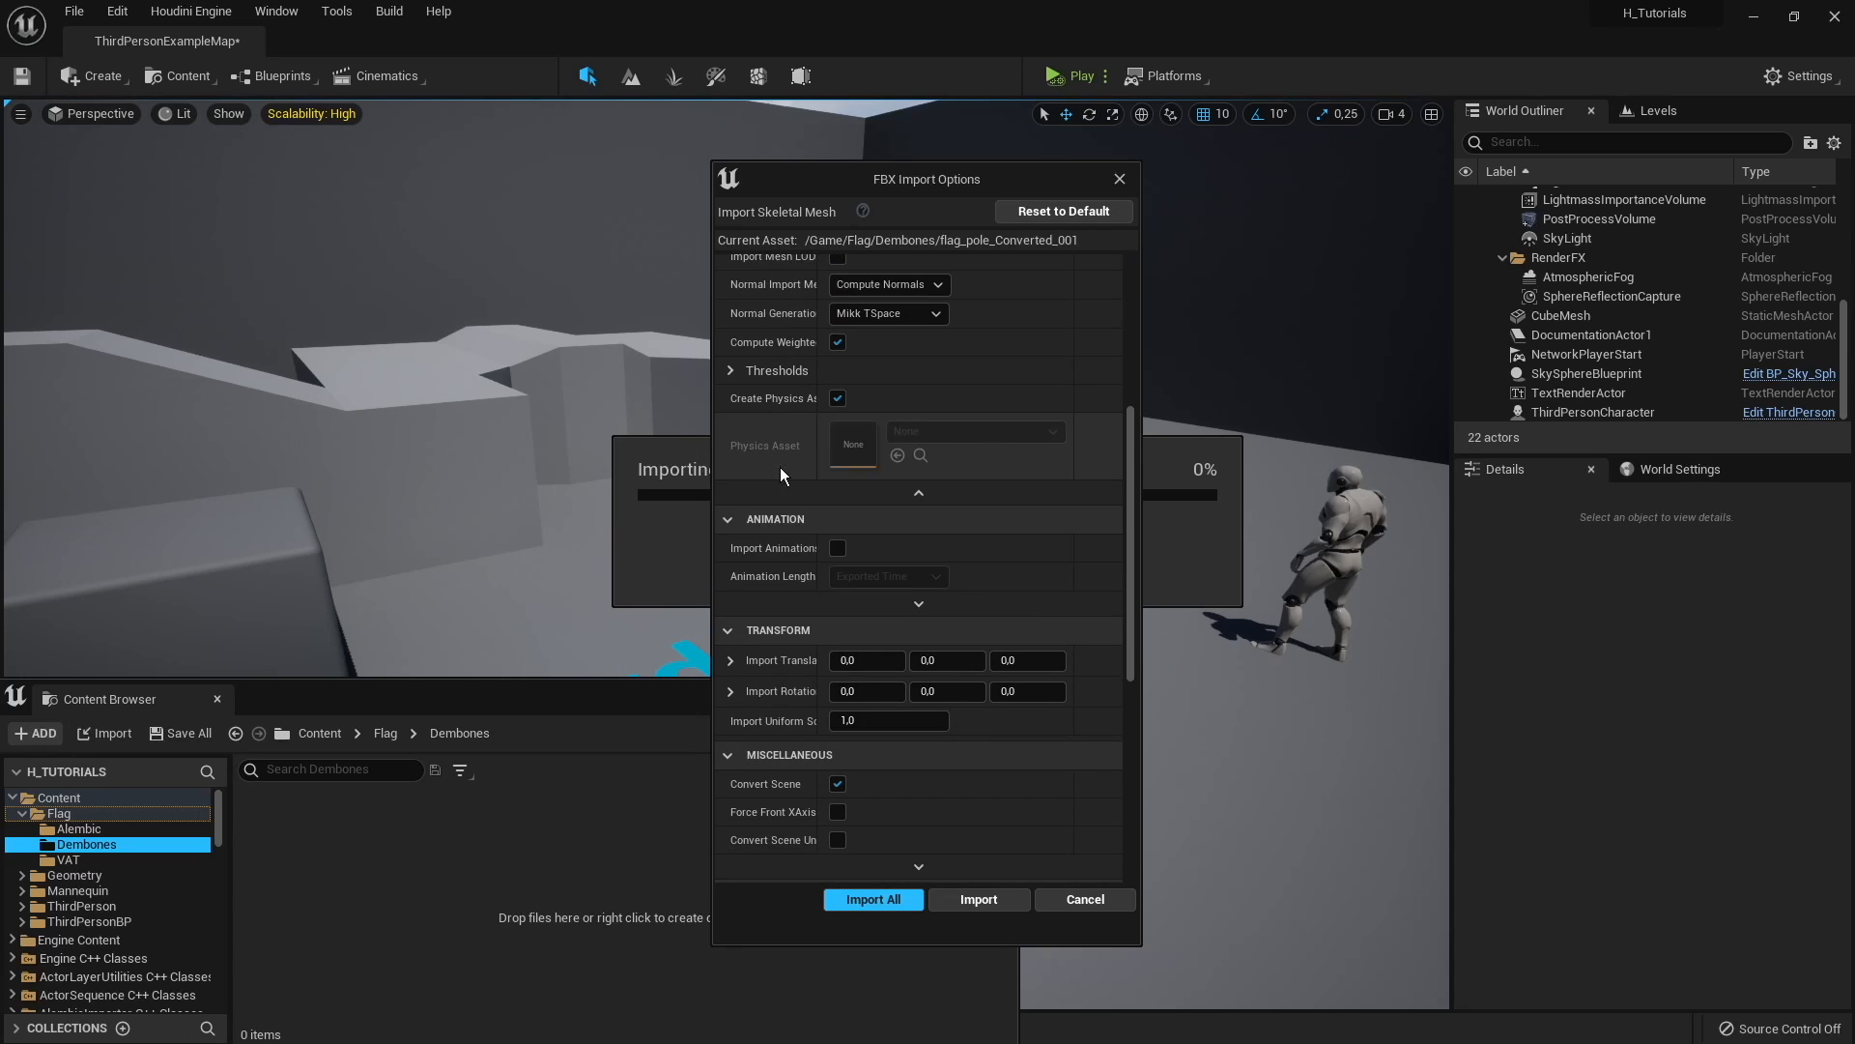
pyautogui.click(837, 549)
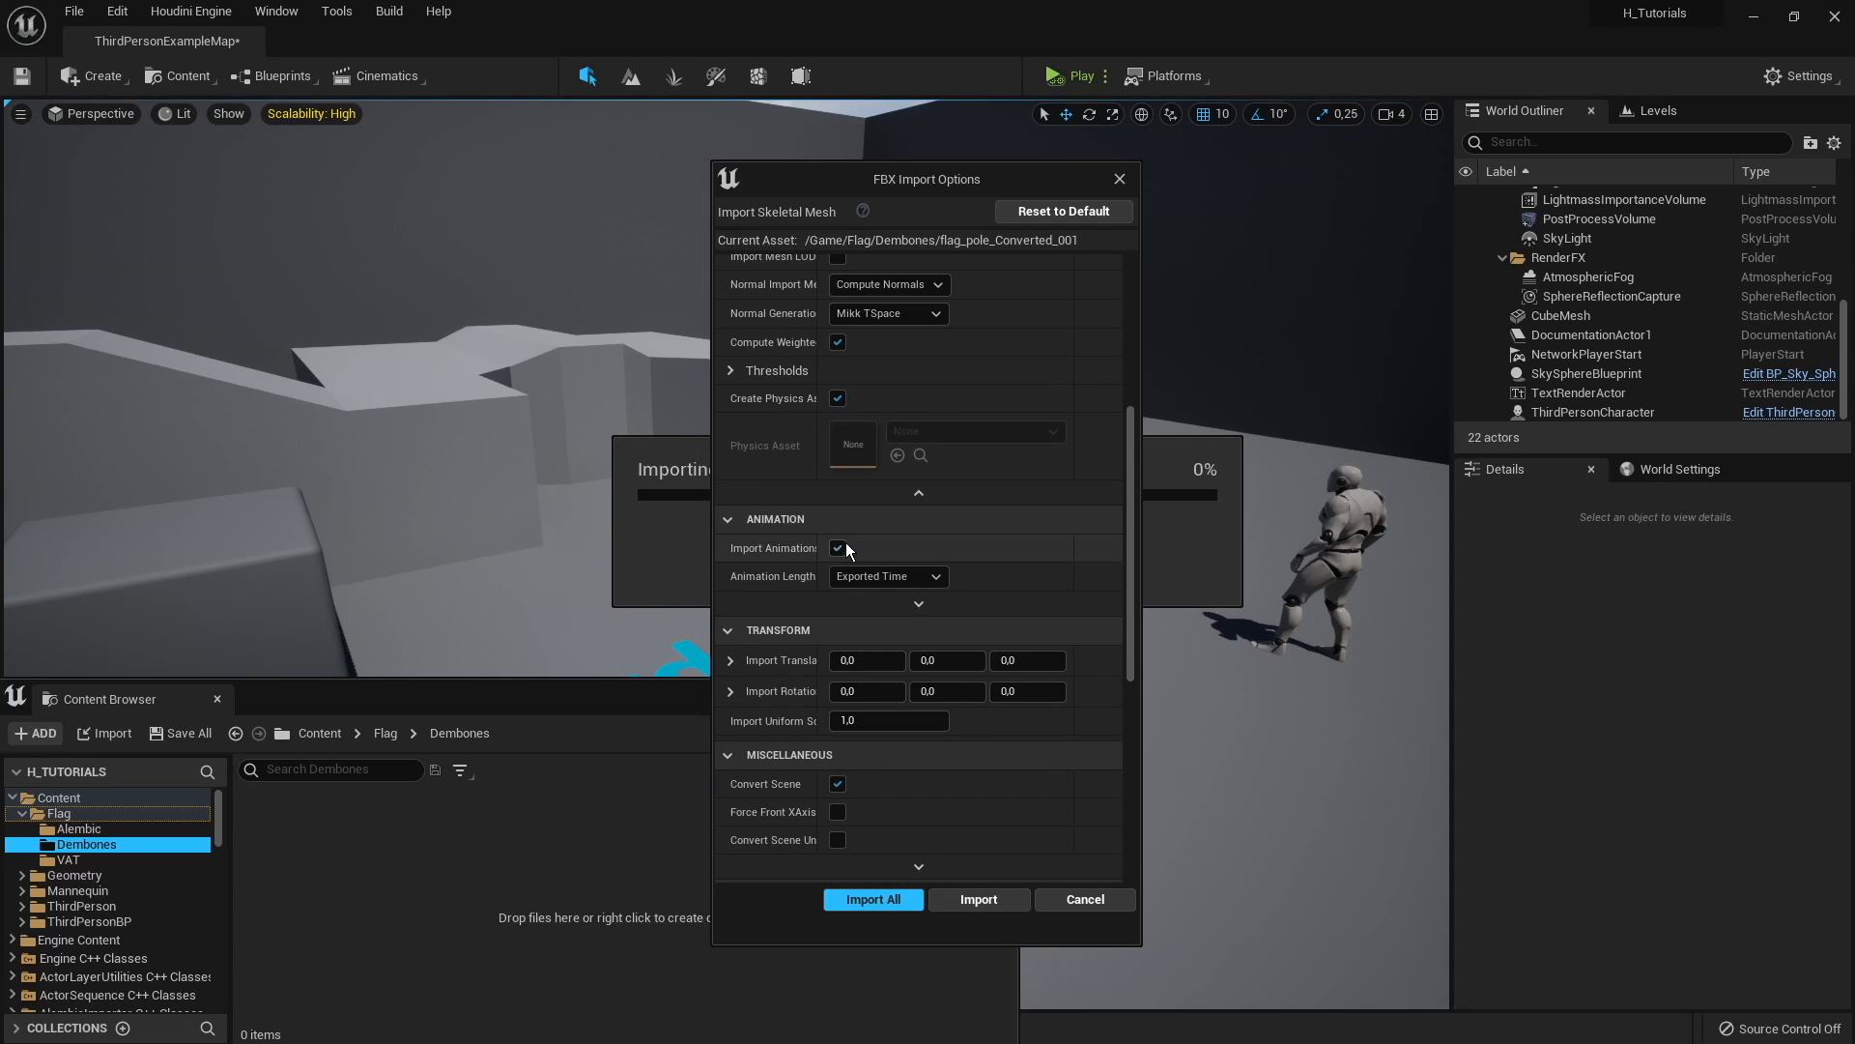
pyautogui.scroll(-2, 987, 503)
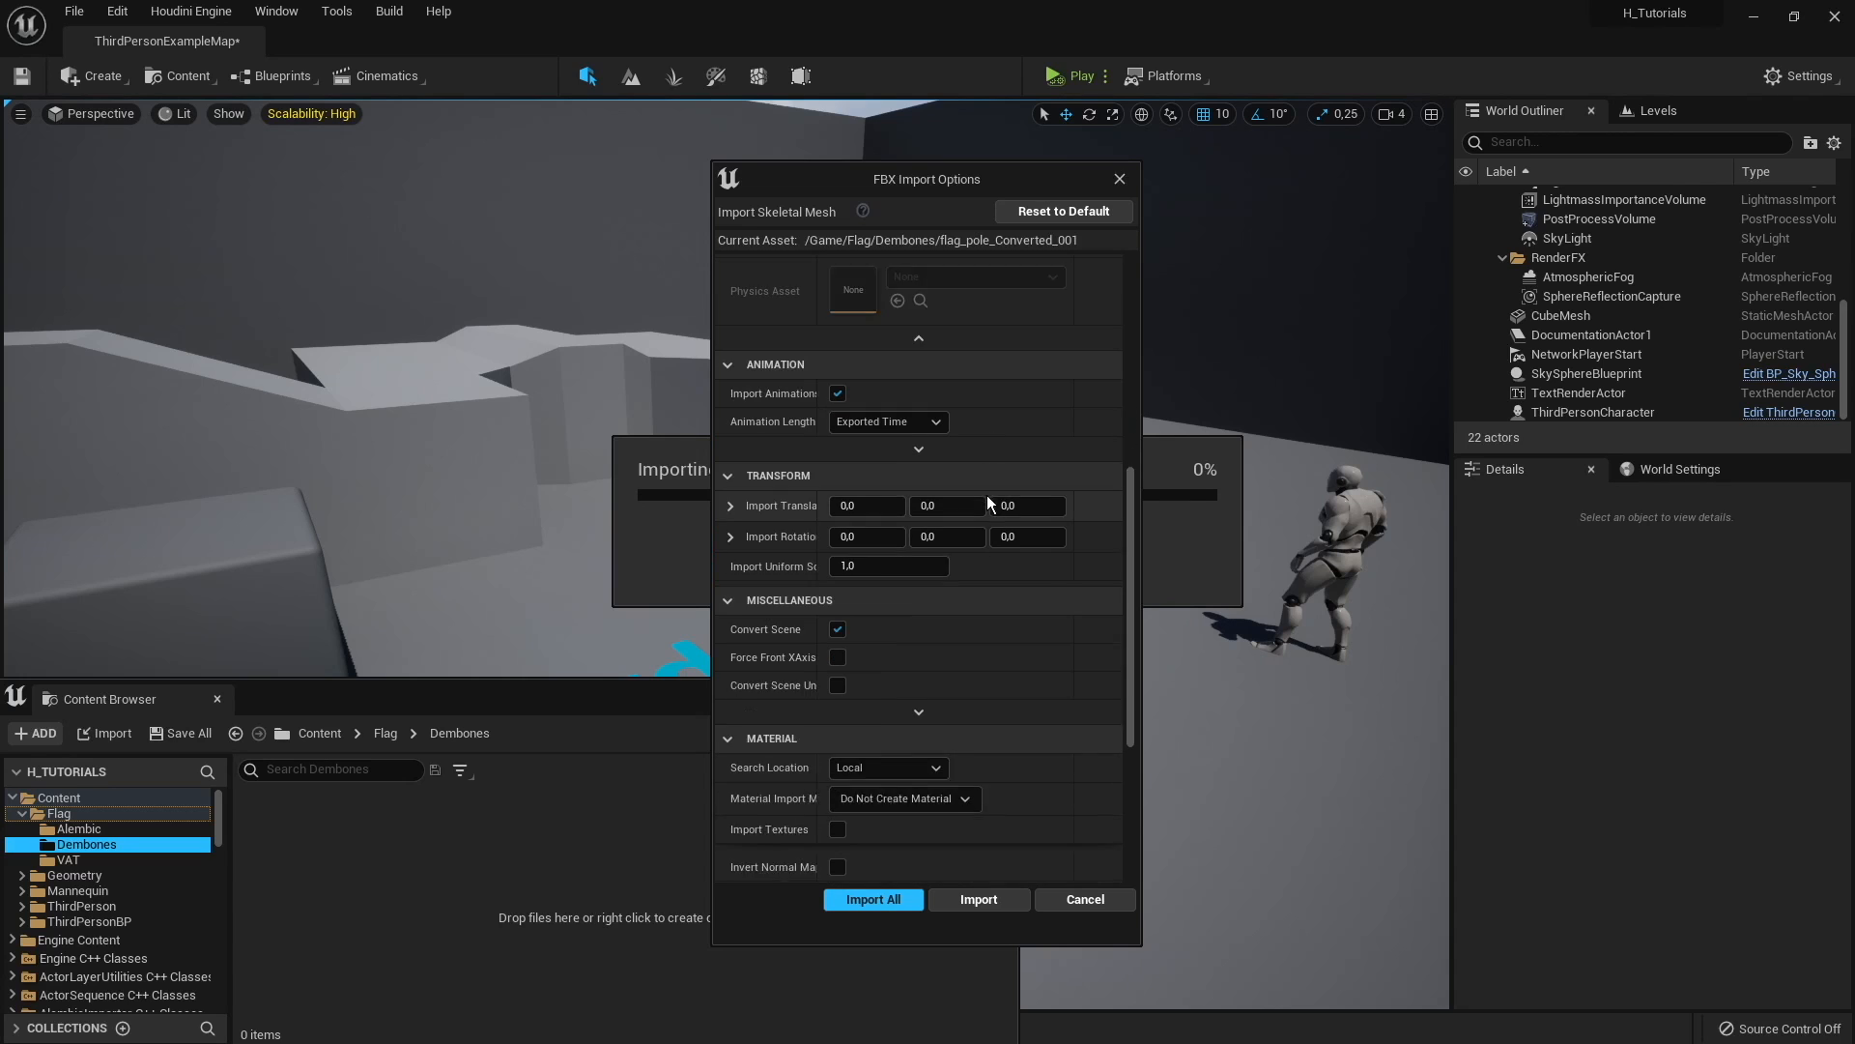
pyautogui.scroll(-2, 987, 495)
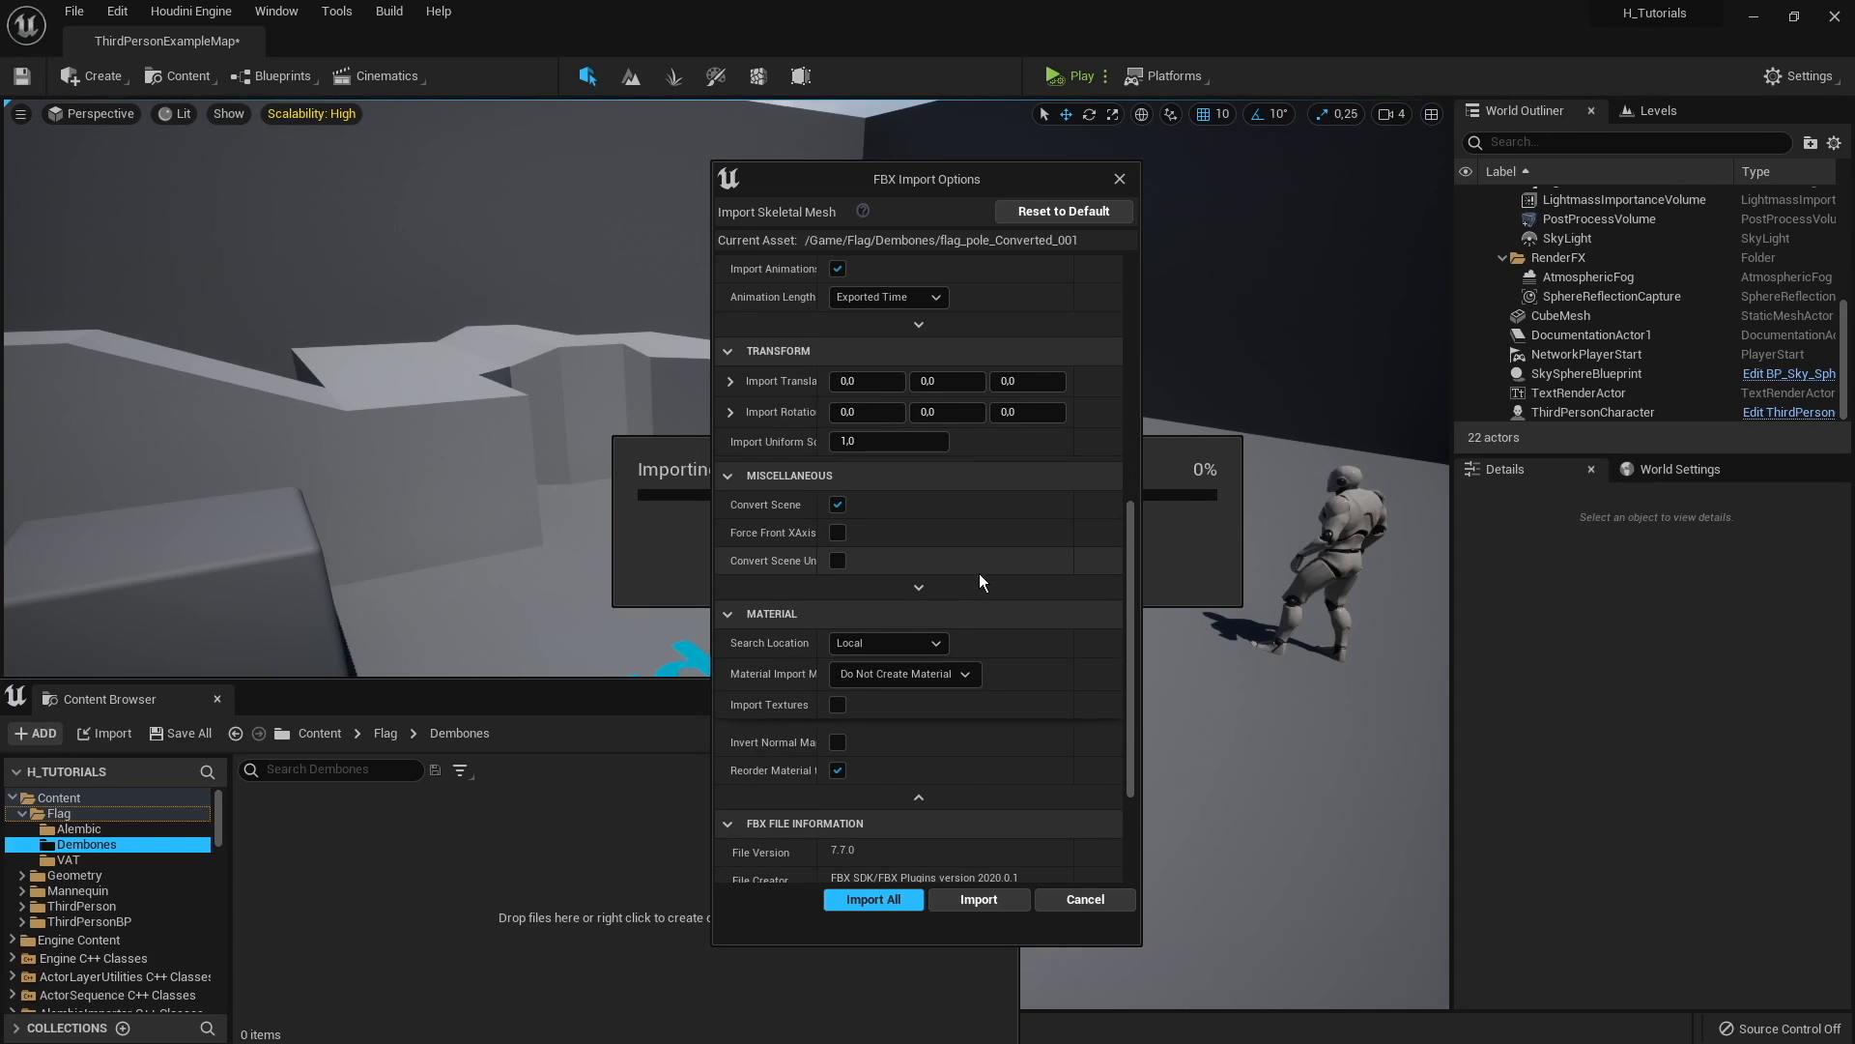
pyautogui.scroll(5, 977, 572)
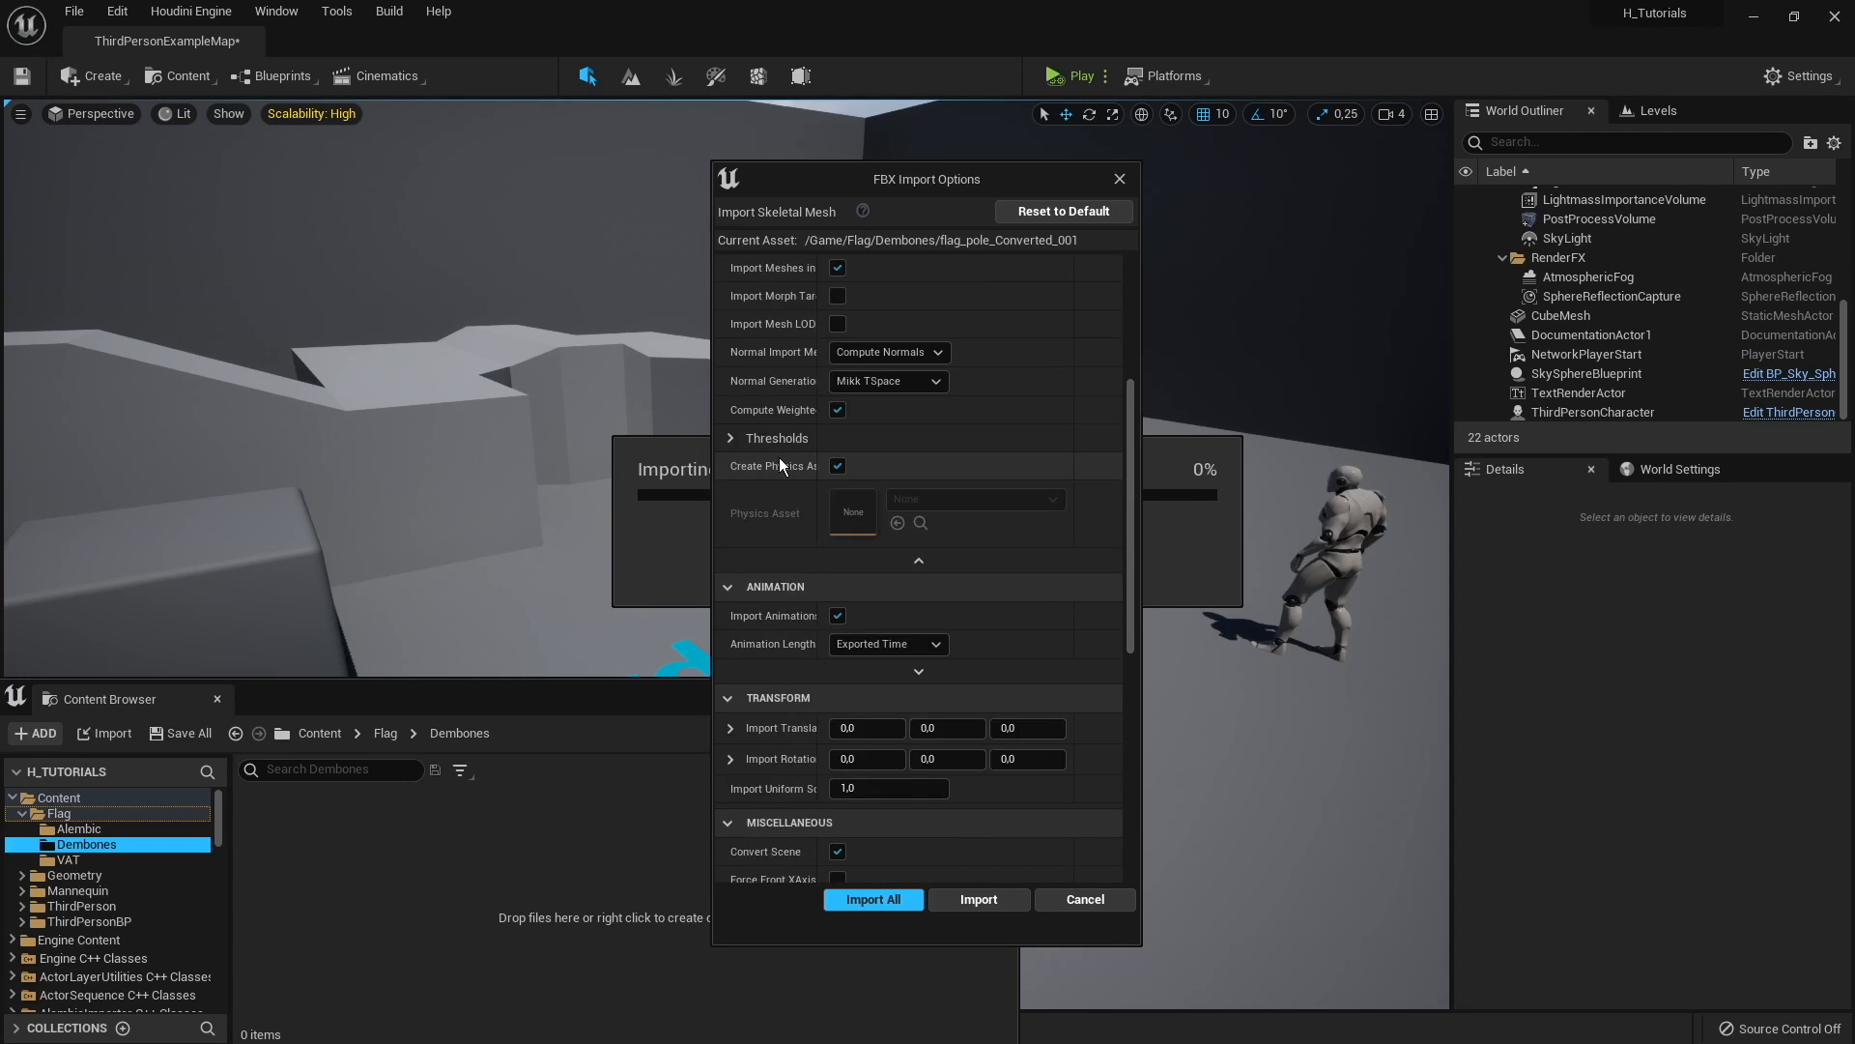
pyautogui.scroll(3, 779, 456)
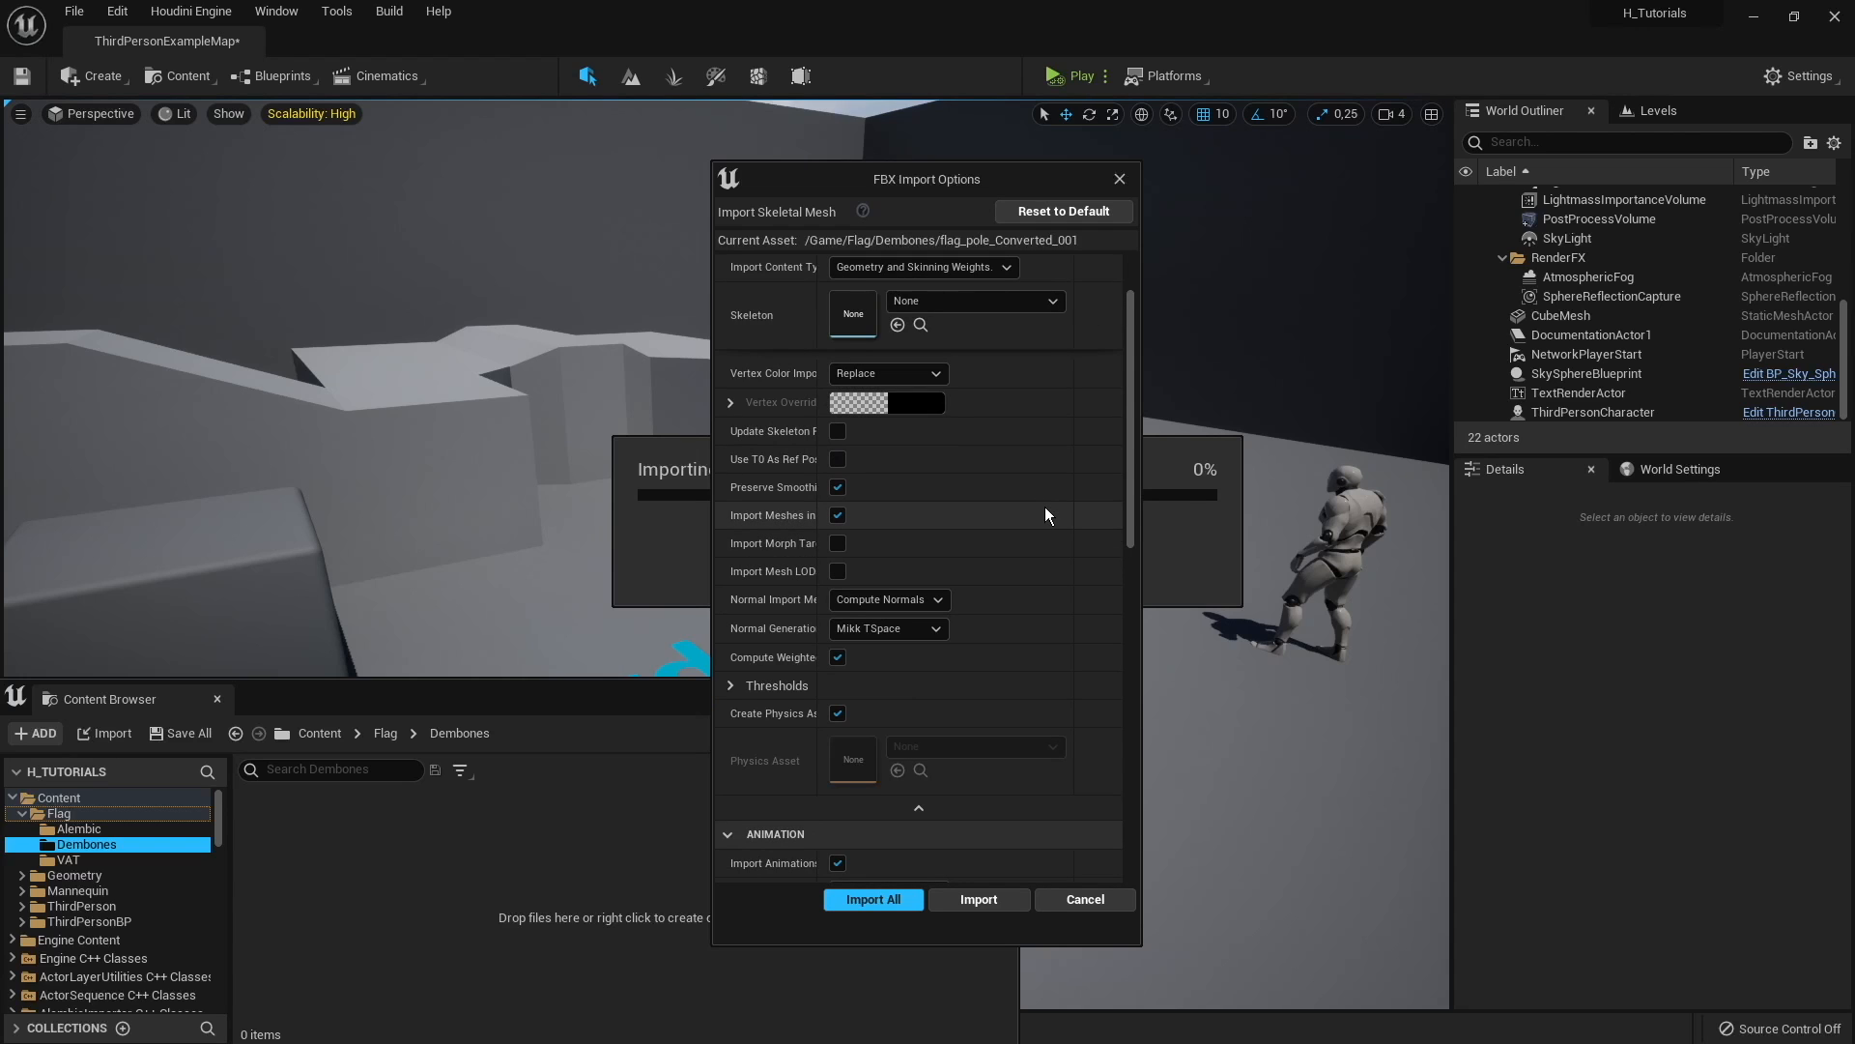
pyautogui.scroll(2, 1046, 506)
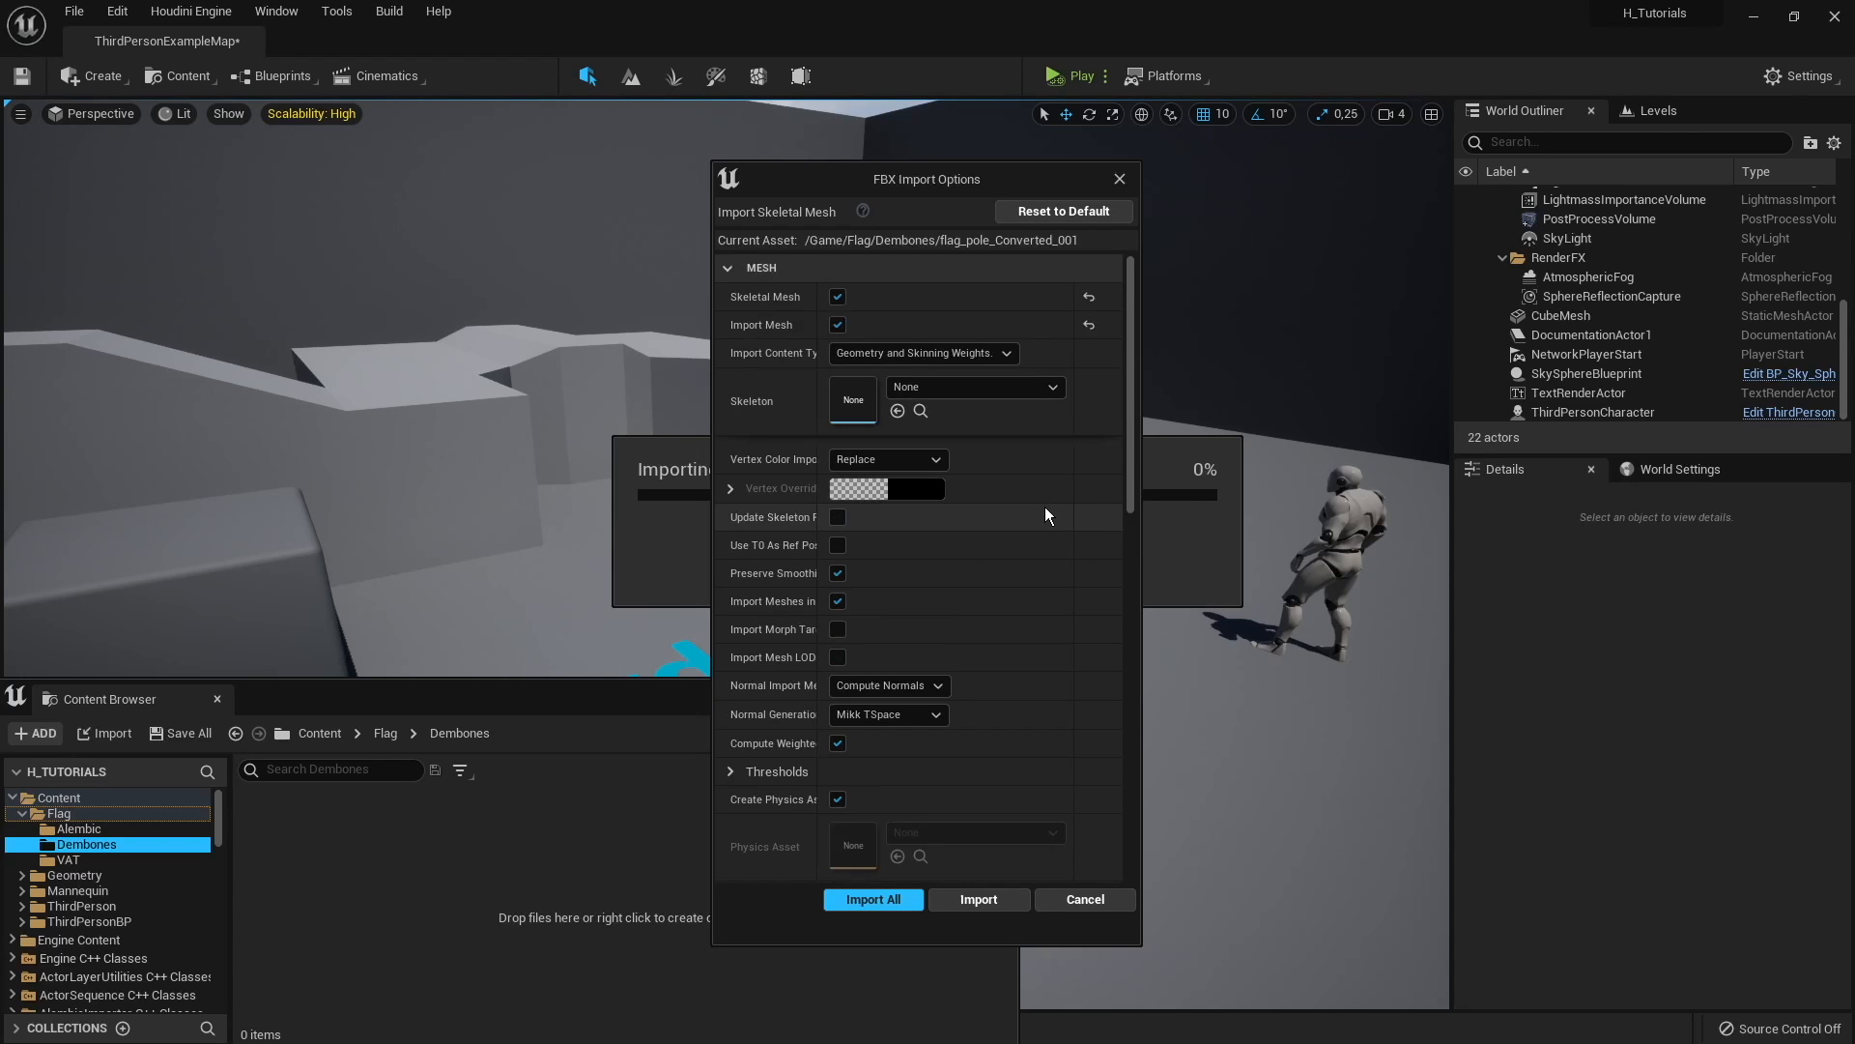
pyautogui.click(962, 896)
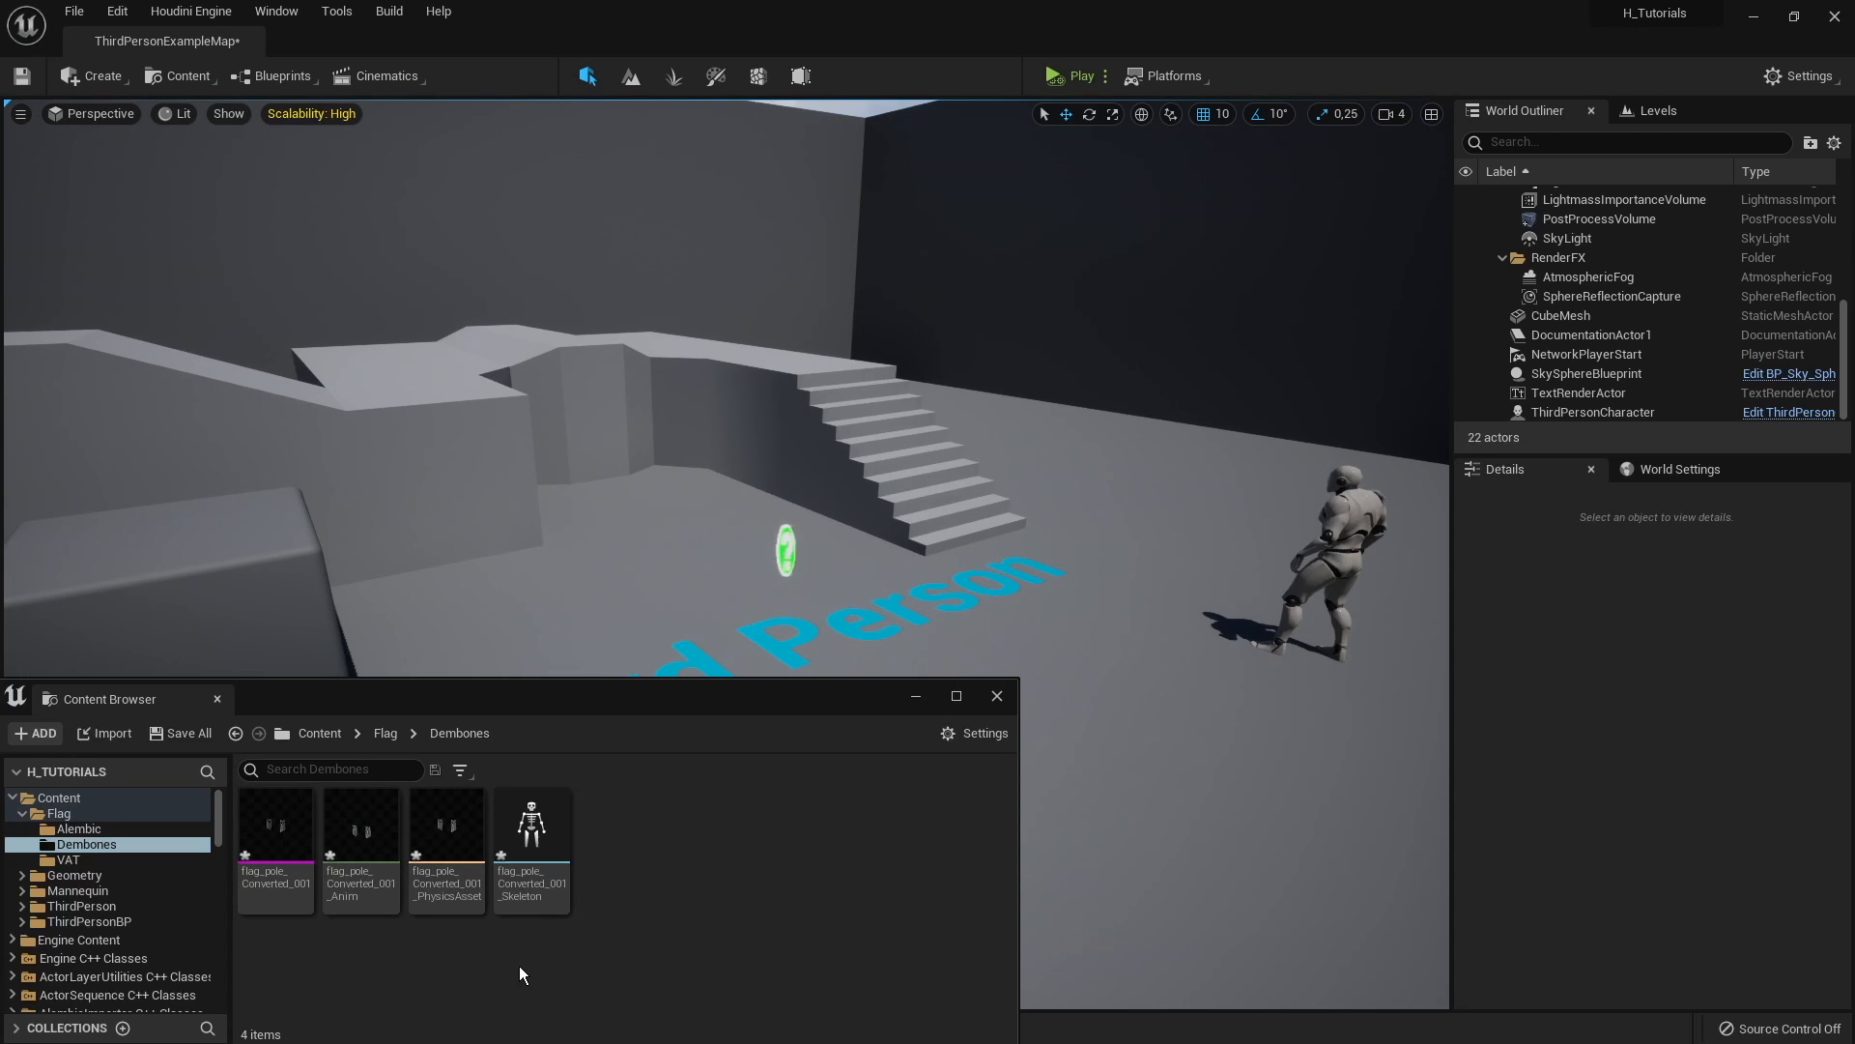
# Step: Open the imported flag_pole_Converted_001 asset and maximise its editor to examine the flag animation
pyautogui.doubleClick(300, 855)
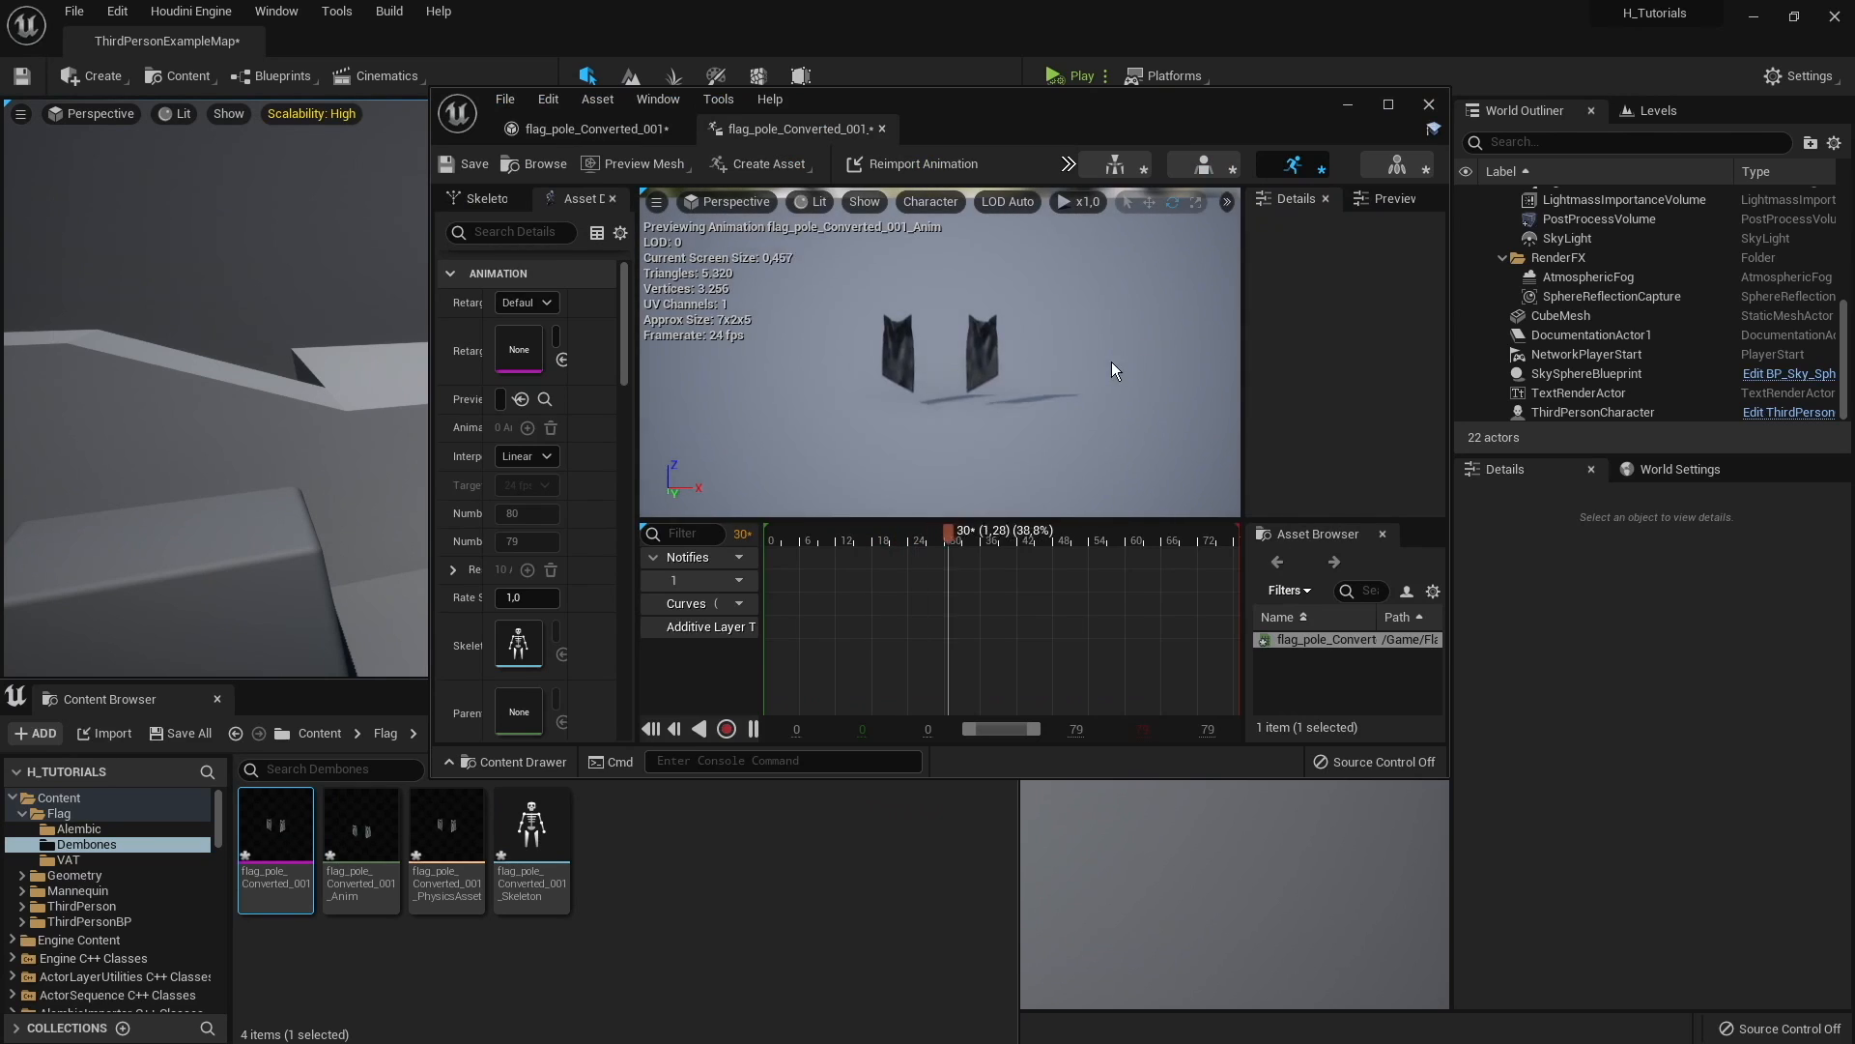
pyautogui.click(1389, 105)
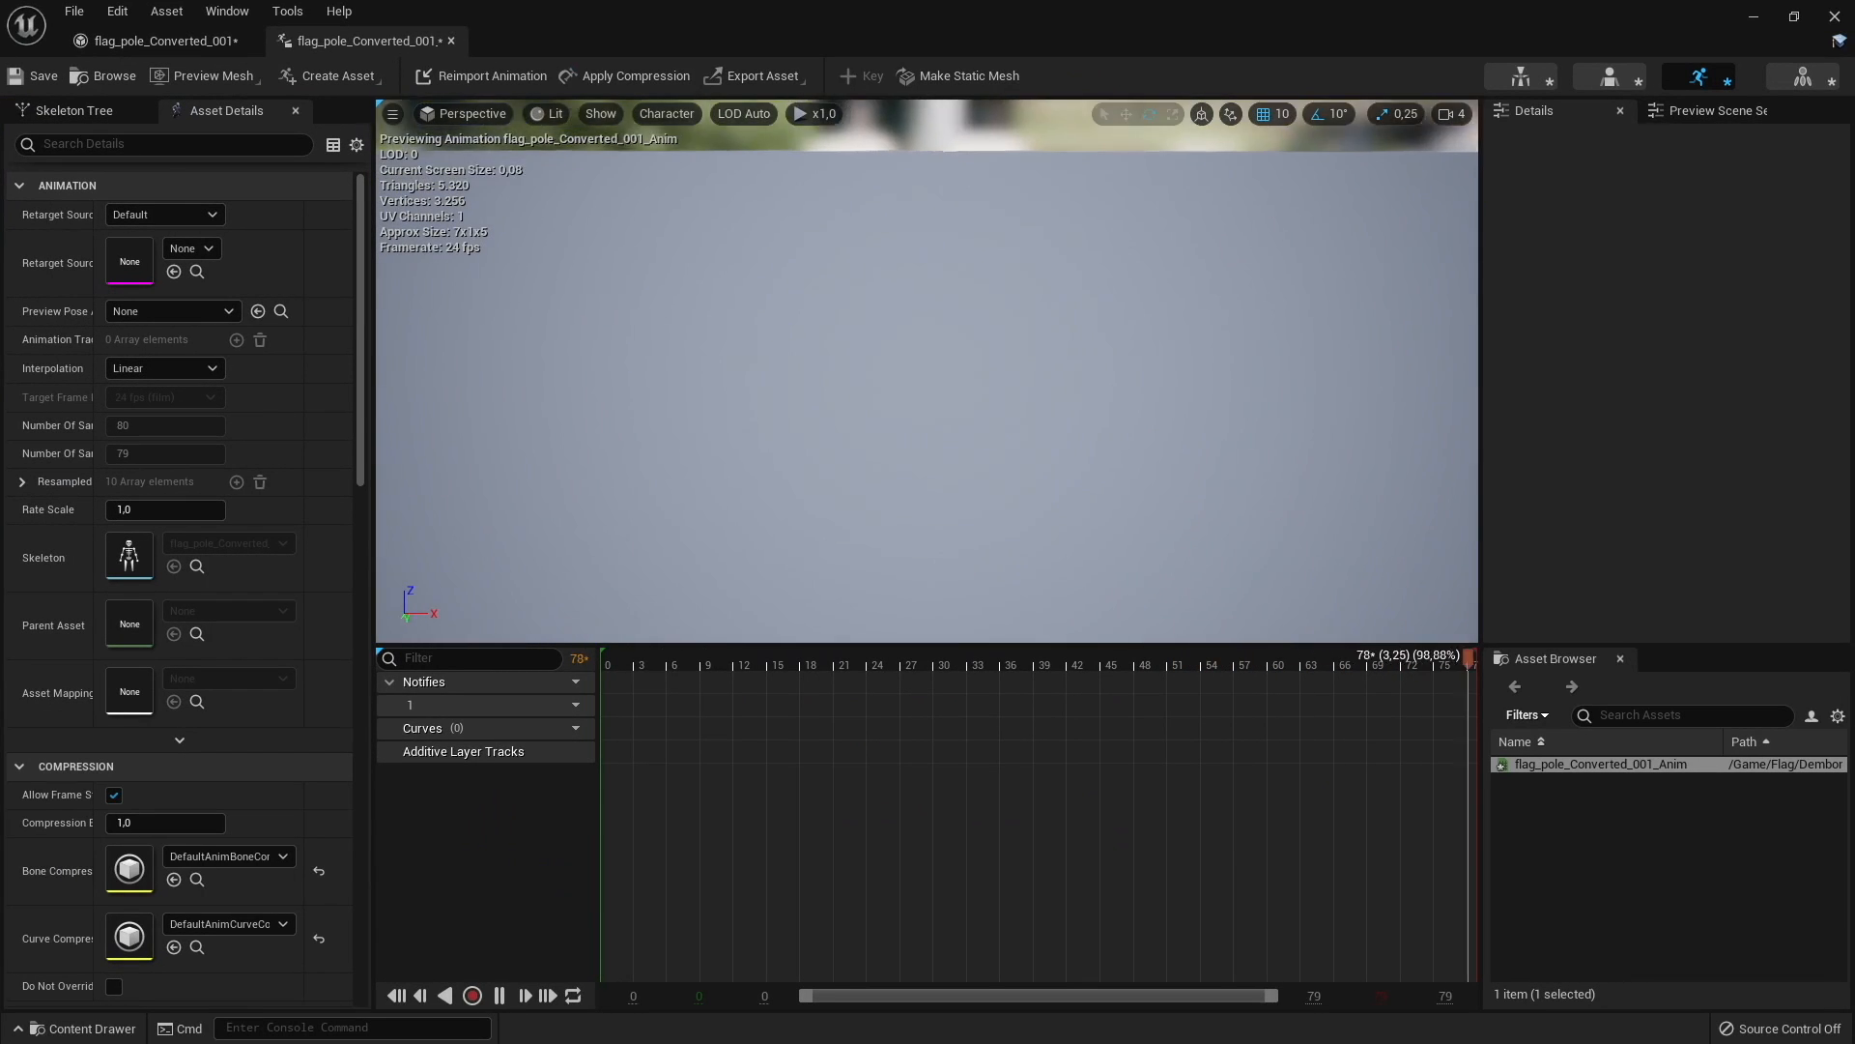
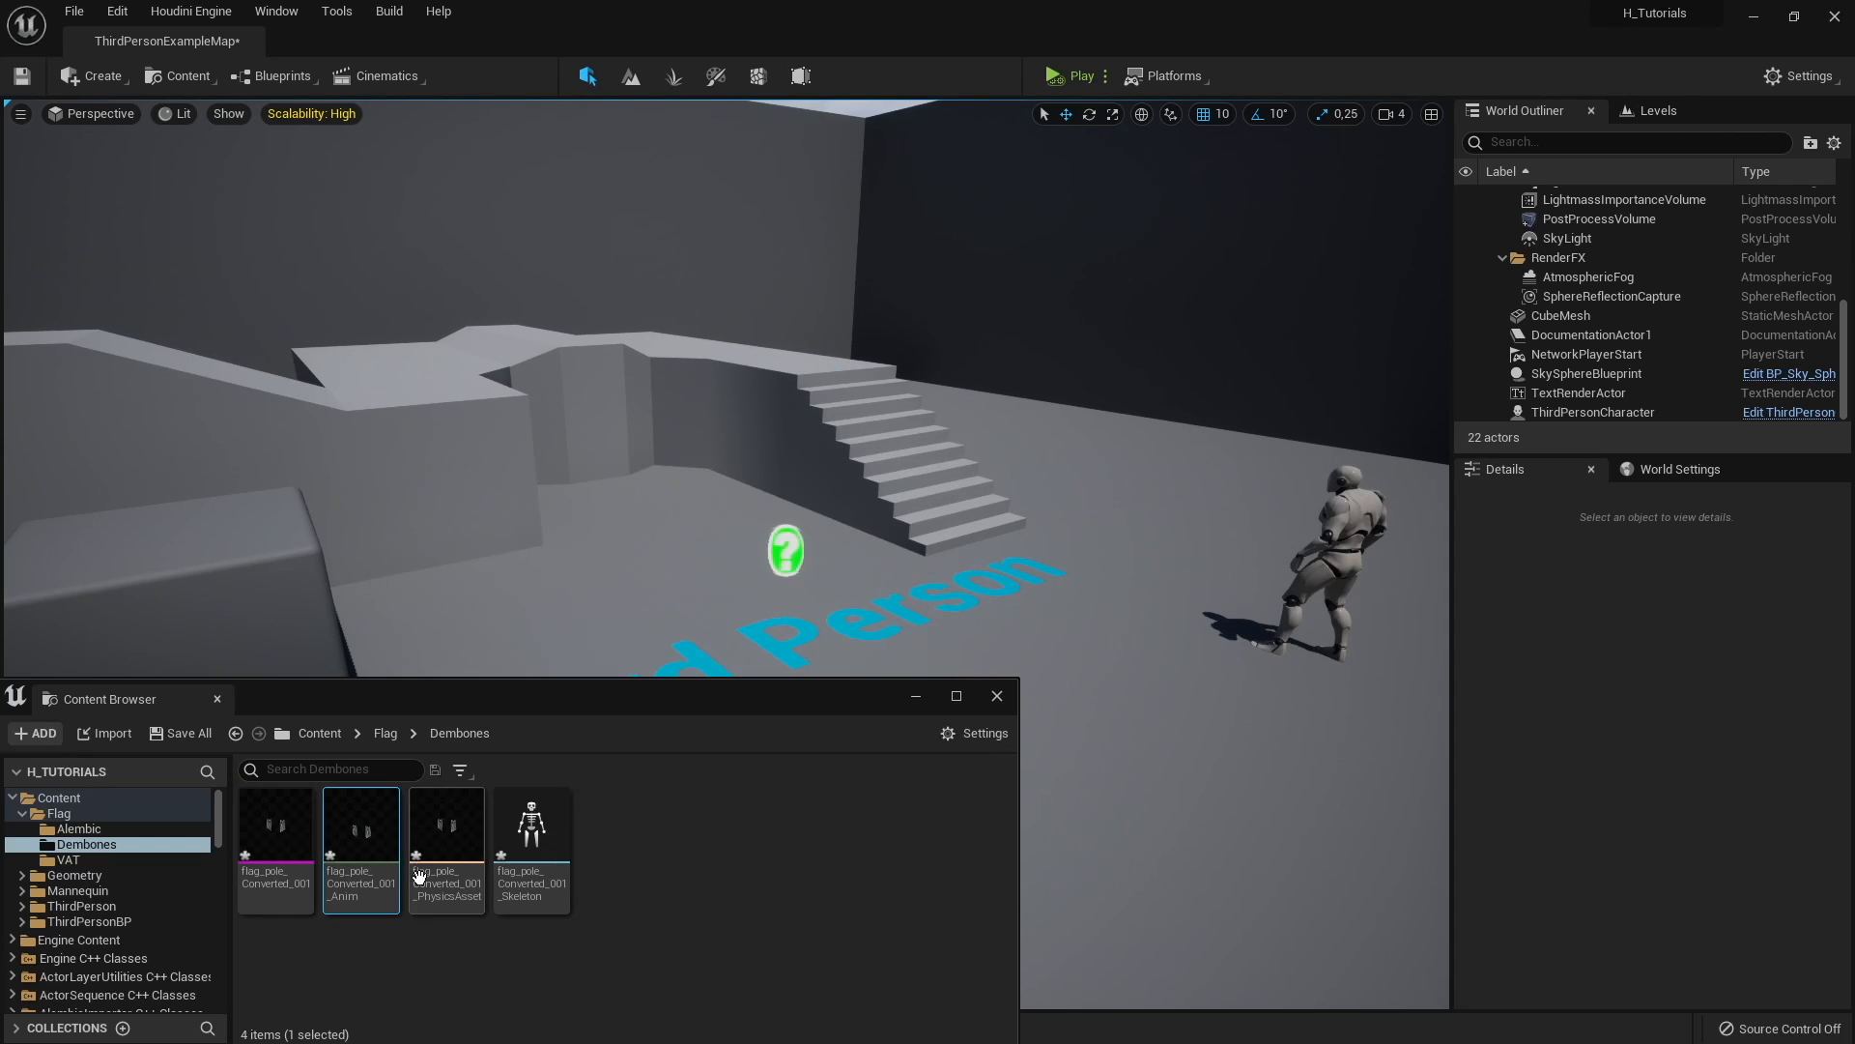
# Step: Place flag_pole_Converted_001_Anim in the level, raise it to location -370, 0, 410 and frame it in view
pyautogui.moveTo(505, 653); pyautogui.dragTo(725, 600)
pyautogui.moveTo(731, 537); pyautogui.dragTo(732, 243)
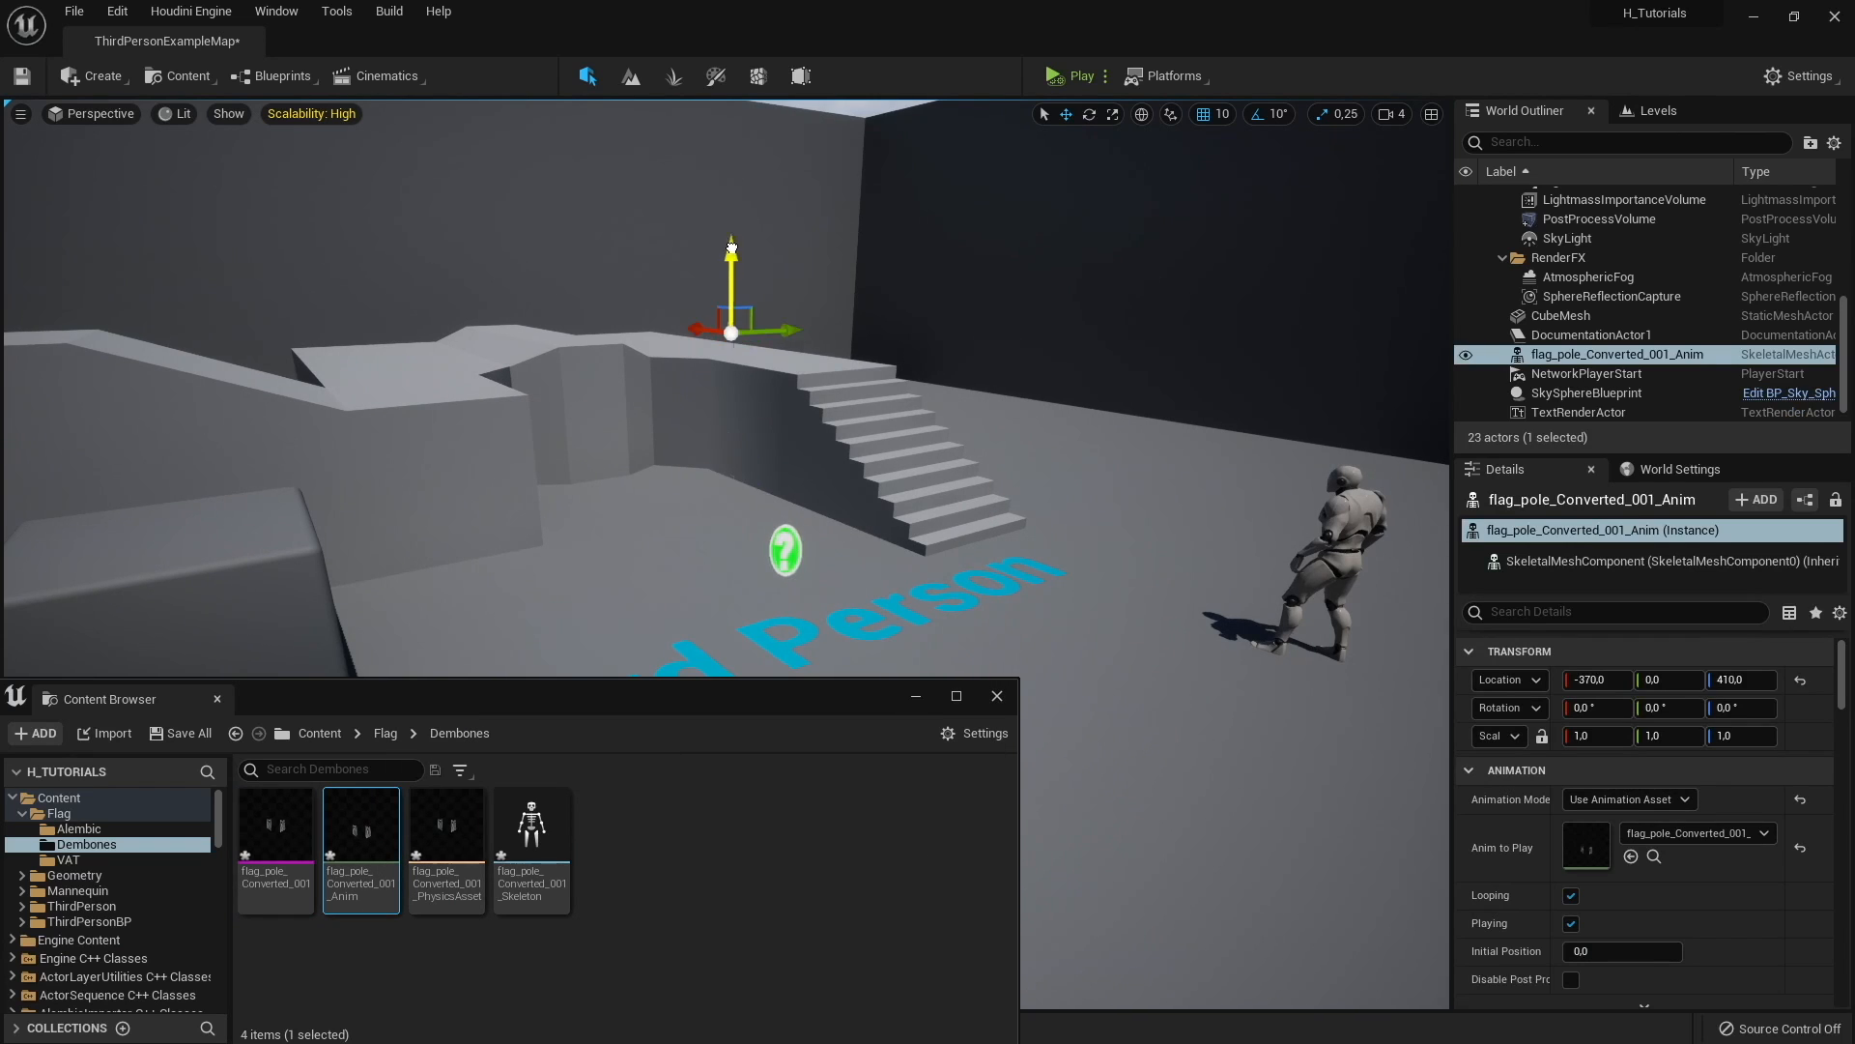
pyautogui.press('f')
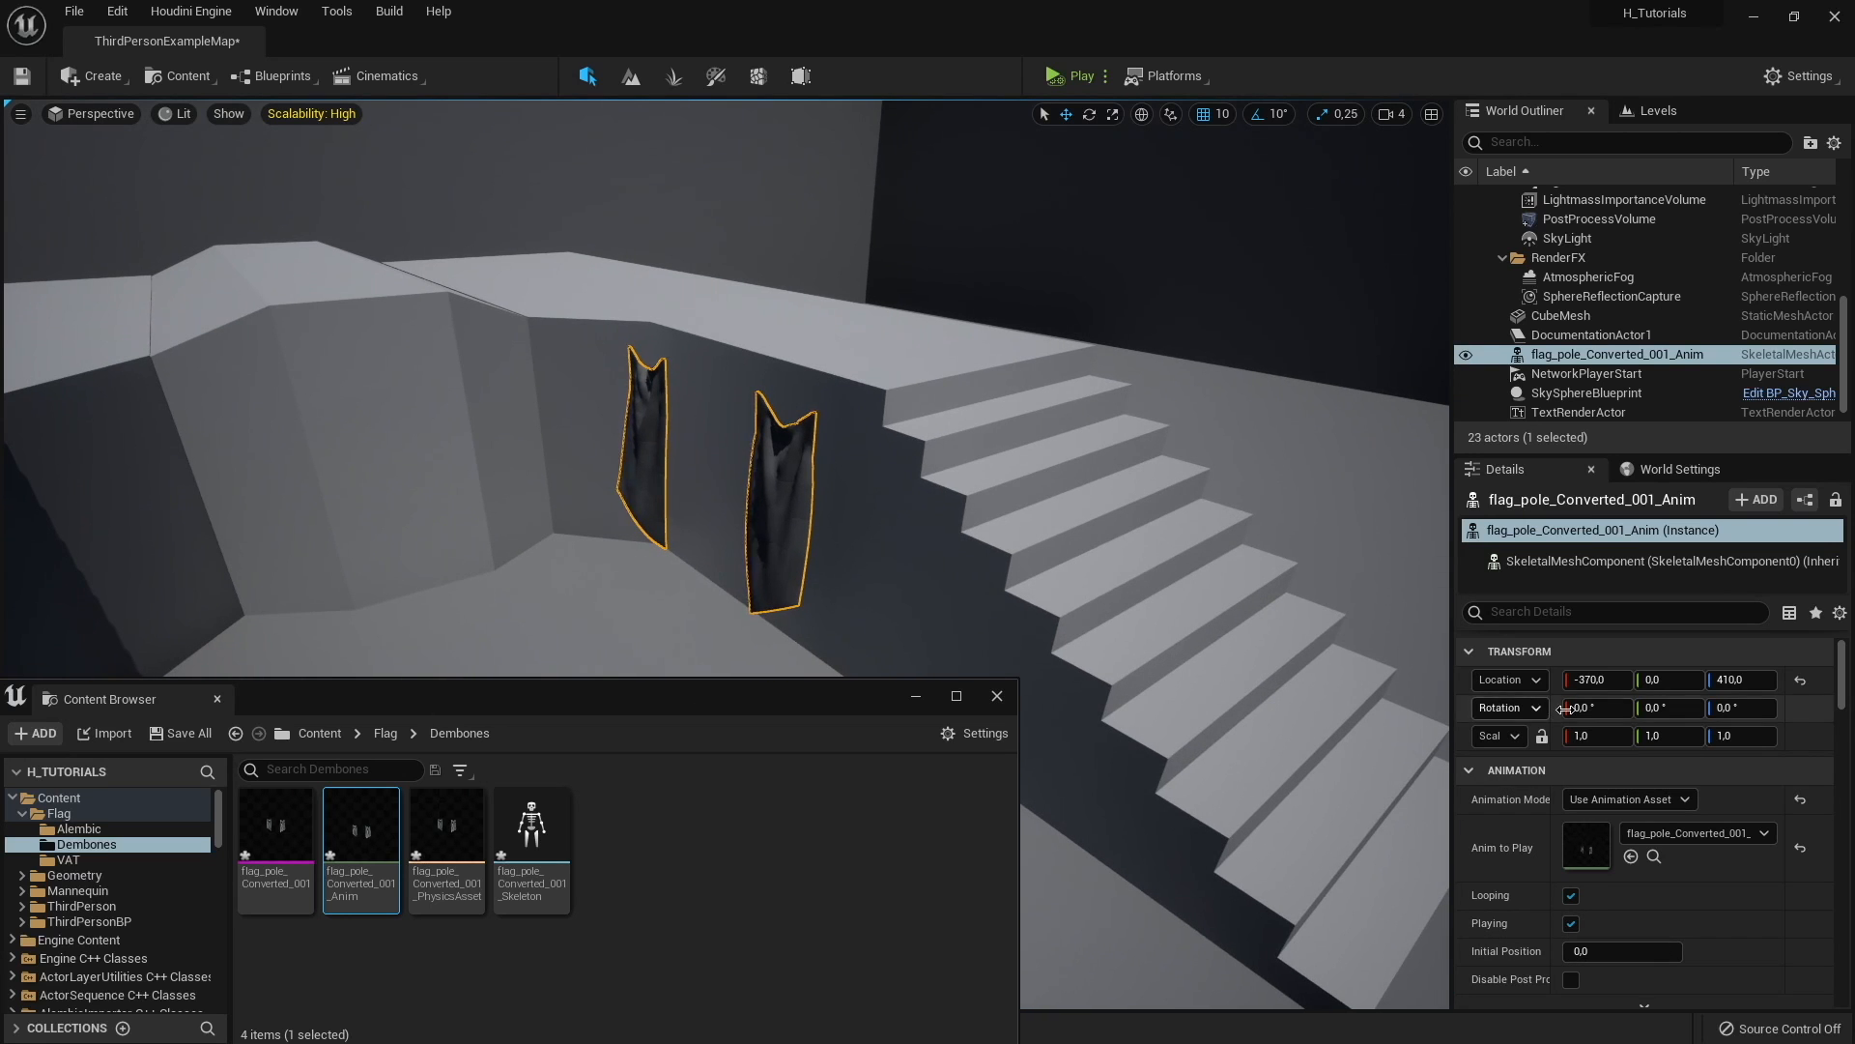
pyautogui.press('s')
pyautogui.moveTo(1010, 538)
pyautogui.mouseDown(button='right')
pyautogui.moveTo(982, 512)
pyautogui.moveTo(1001, 532)
pyautogui.moveTo(997, 512)
pyautogui.mouseUp(button='right')
pyautogui.press('w')
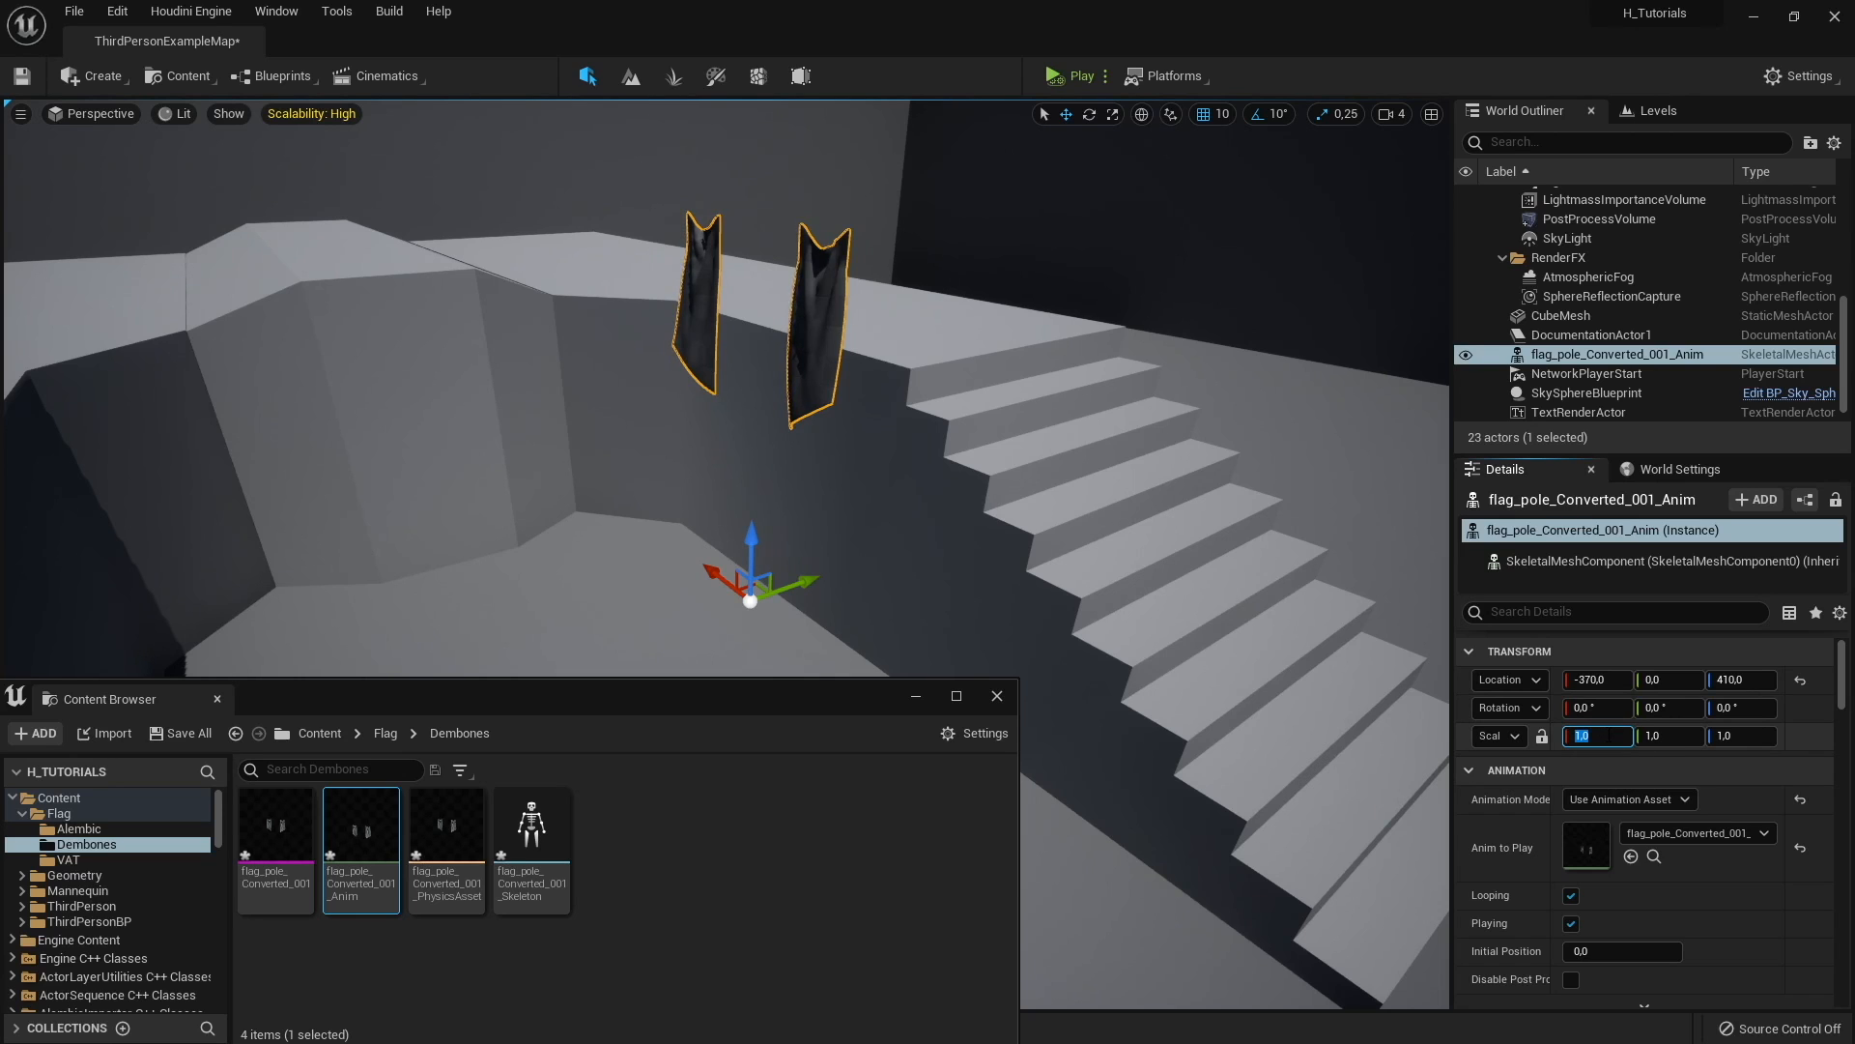
# Step: Scale the placed flag animation actor to 50 on all three axes and lock its scale proportions
pyautogui.press('Return')
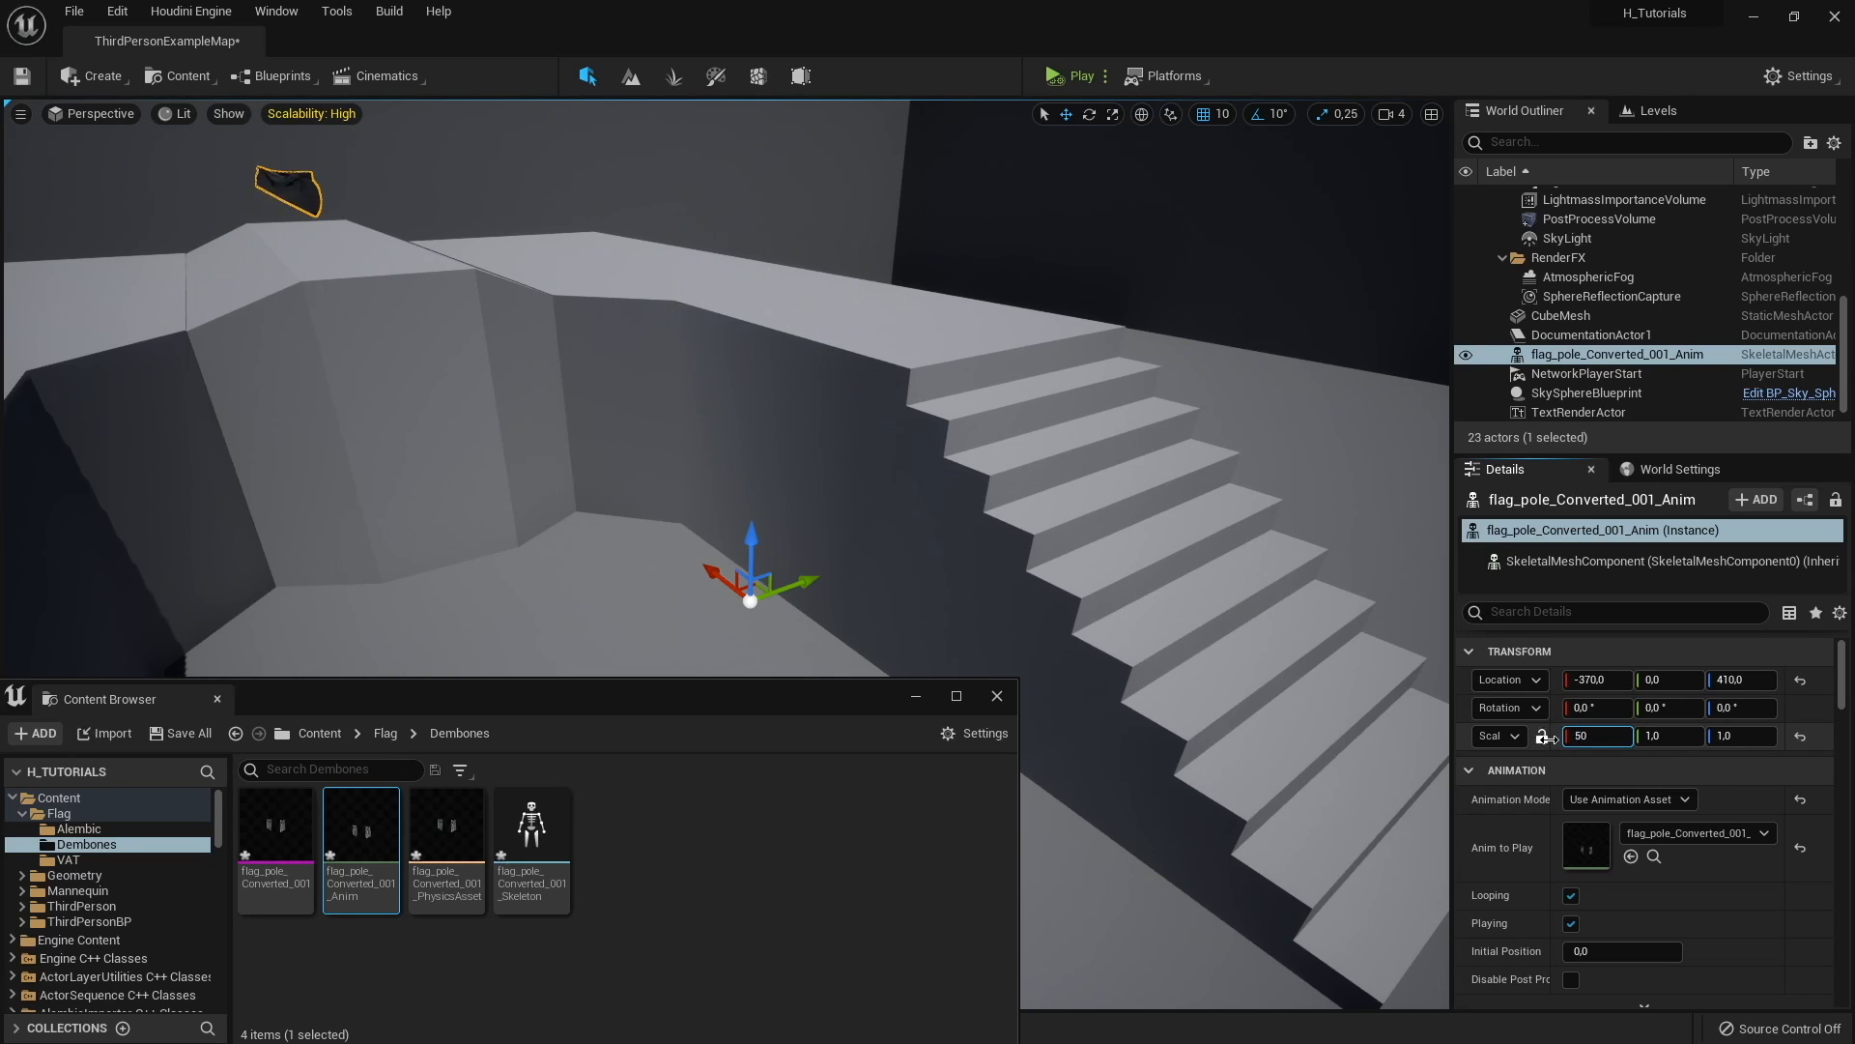
pyautogui.press('Return')
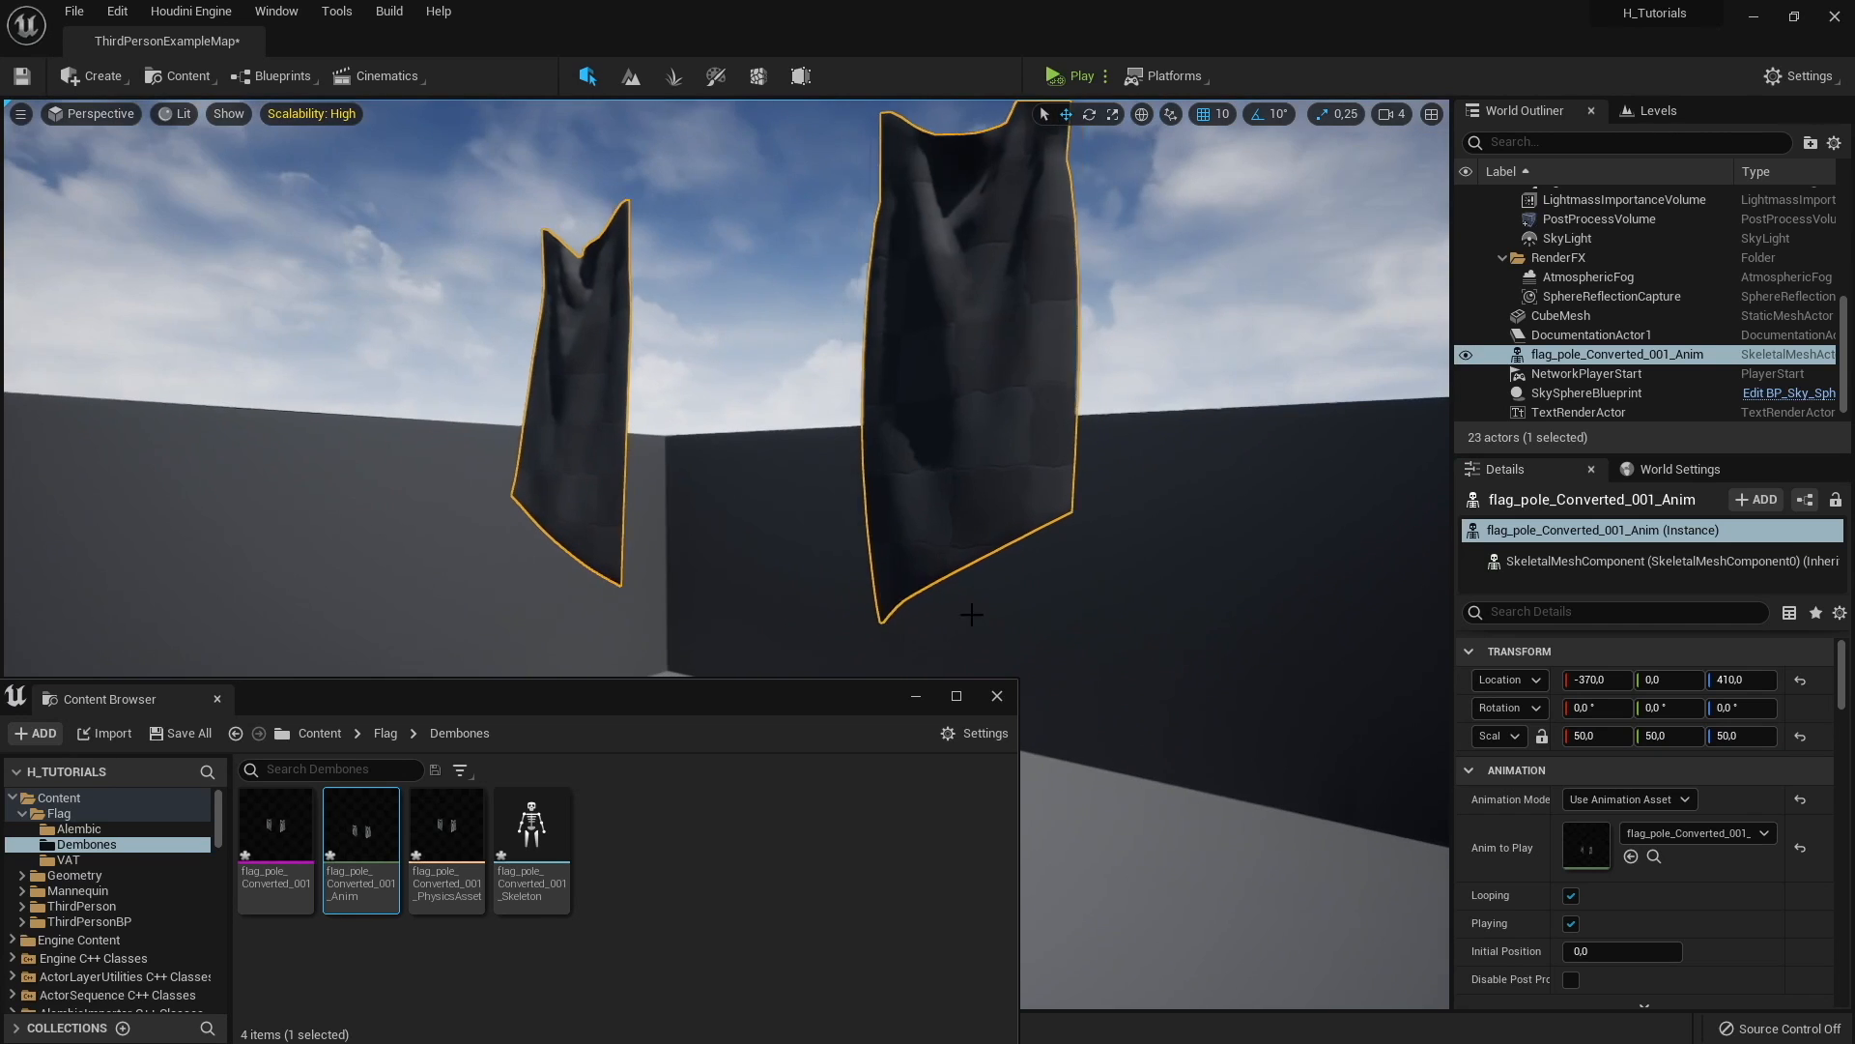
pyautogui.click(1543, 740)
pyautogui.moveTo(1179, 618); pyautogui.dragTo(1188, 650, button='right')
pyautogui.press('s')
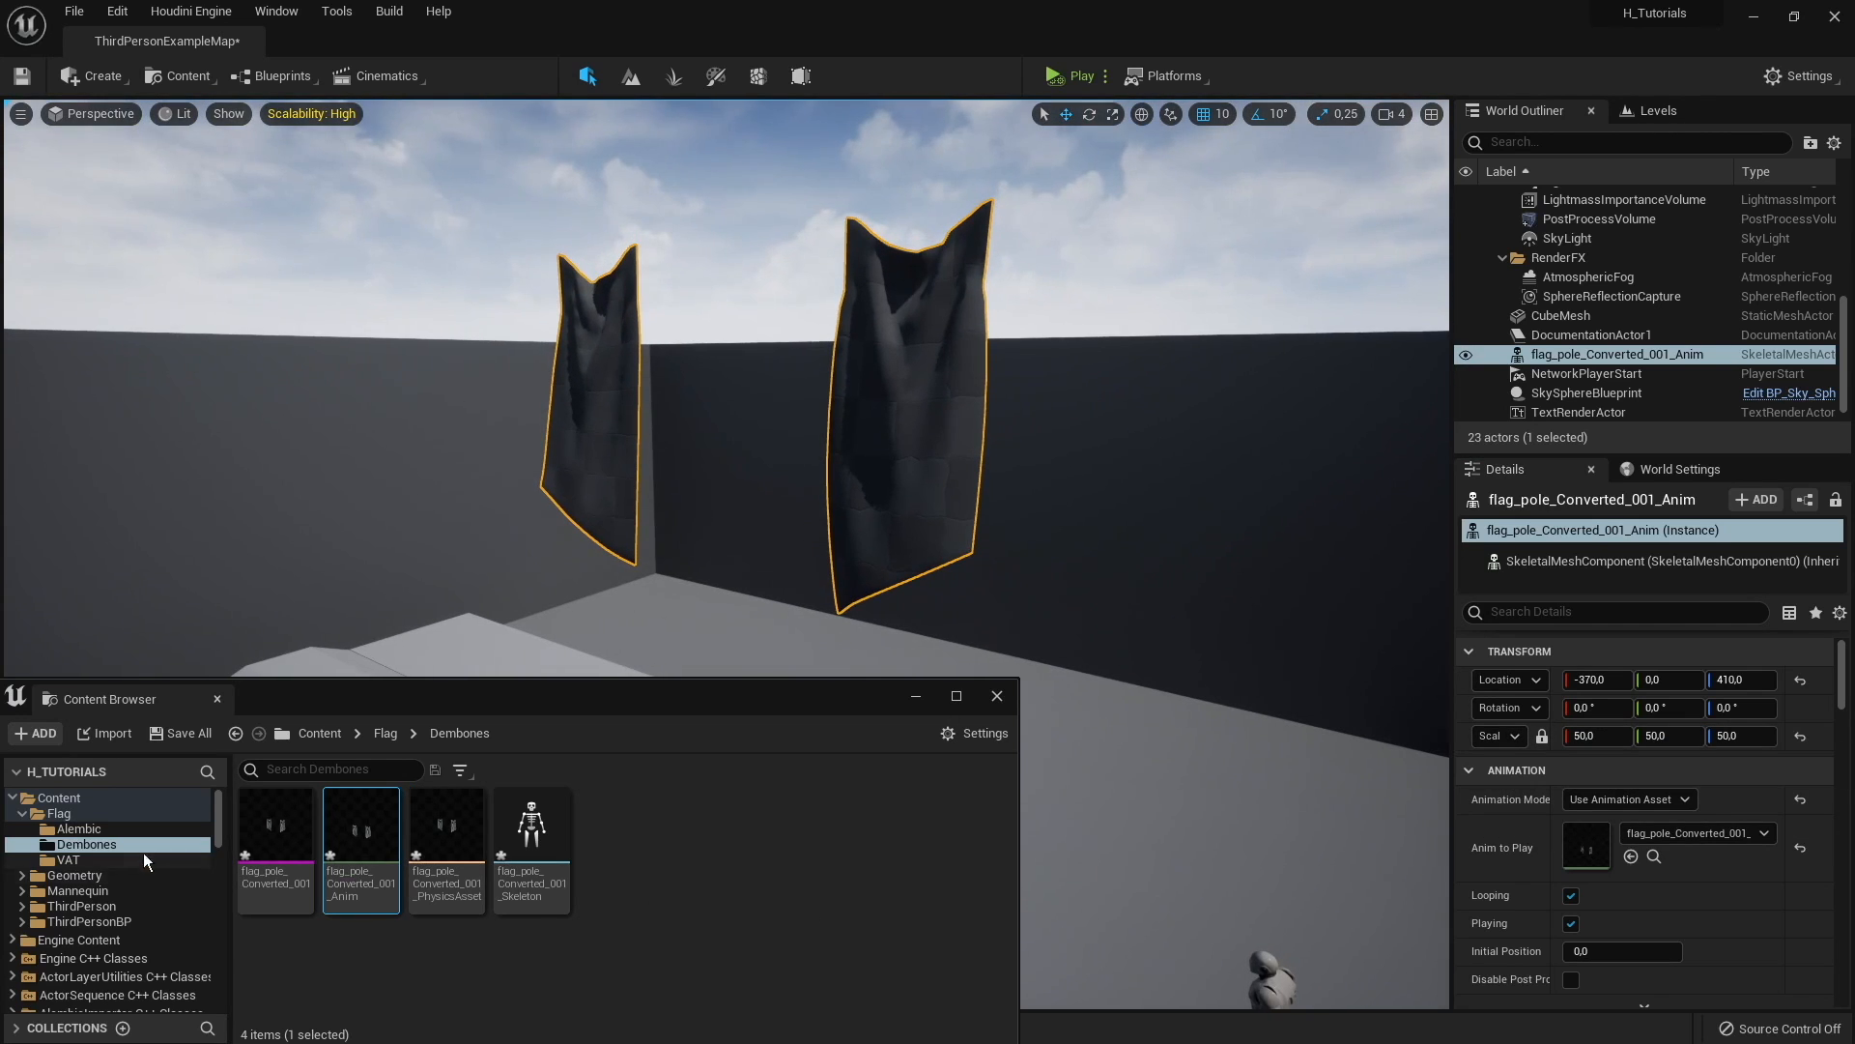
# Step: Apply Flag_Mat from the Flag folder to the flags, simulate the level to check their motion, and stop the simulation
pyautogui.click(58, 813)
pyautogui.moveTo(531, 827); pyautogui.dragTo(919, 405)
pyautogui.hotkey('alt', 's')
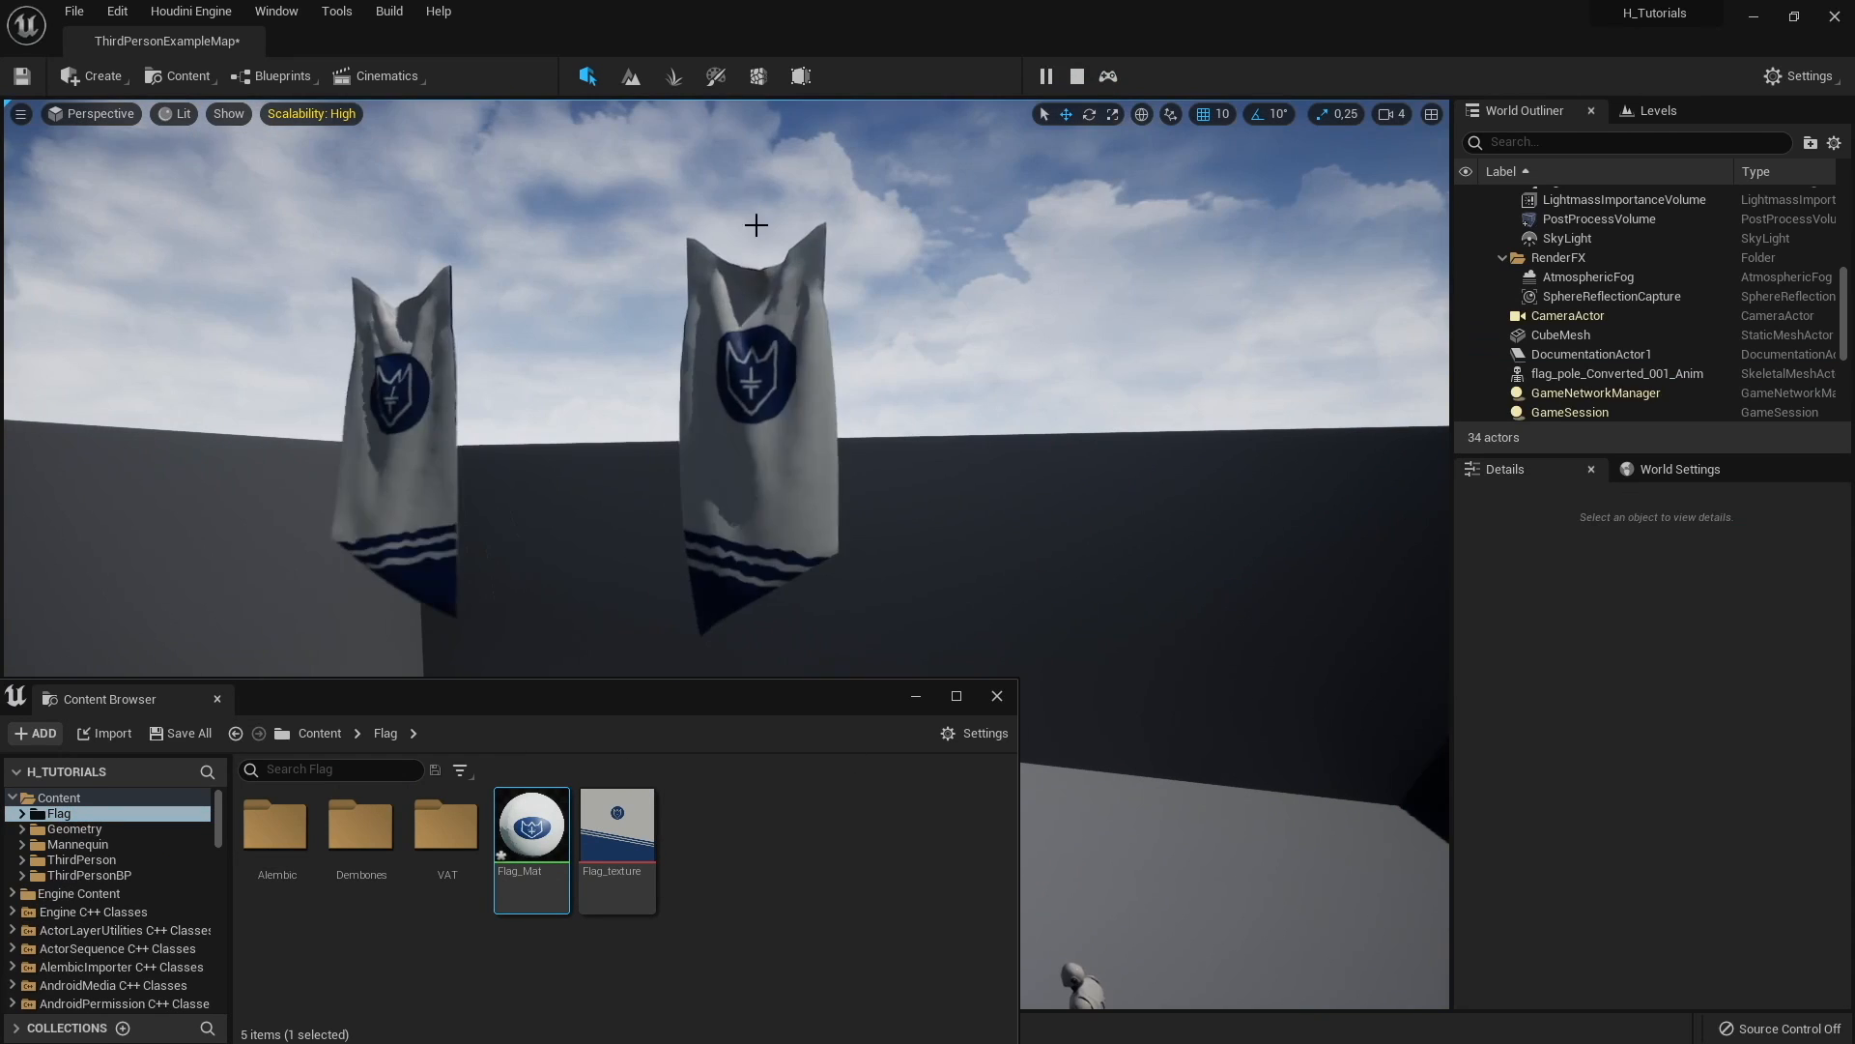
pyautogui.click(1075, 77)
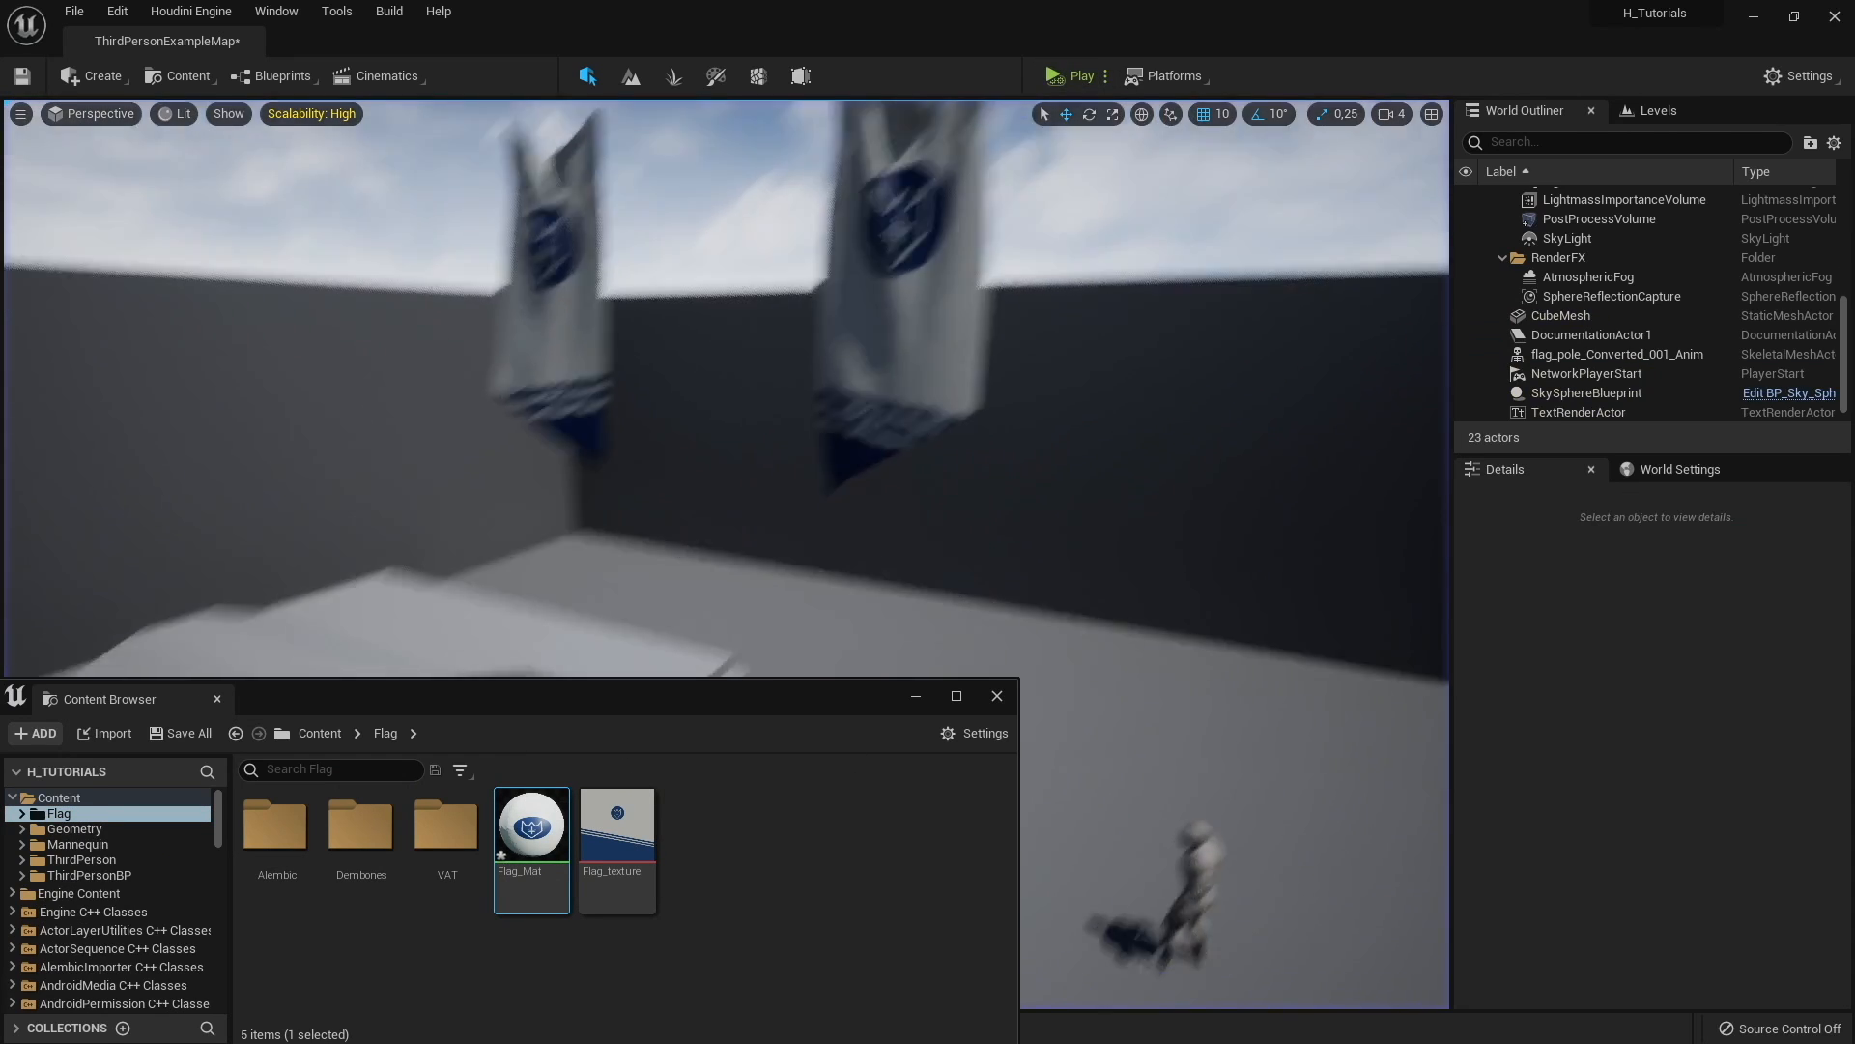
# Step: Turn the flags -90° about Z at location -210, 690, 170, and add flag_pole_no at -460, 630, 130 with scale 50
pyautogui.moveTo(673, 532); pyautogui.dragTo(674, 628, button='right')
pyautogui.press('e')
pyautogui.moveTo(681, 608); pyautogui.dragTo(852, 449)
pyautogui.press('w')
pyautogui.press('w')
pyautogui.moveTo(924, 496)
pyautogui.mouseDown(button='right')
pyautogui.moveTo(889, 483)
pyautogui.moveTo(905, 468)
pyautogui.mouseUp(button='right')
pyautogui.press('w')
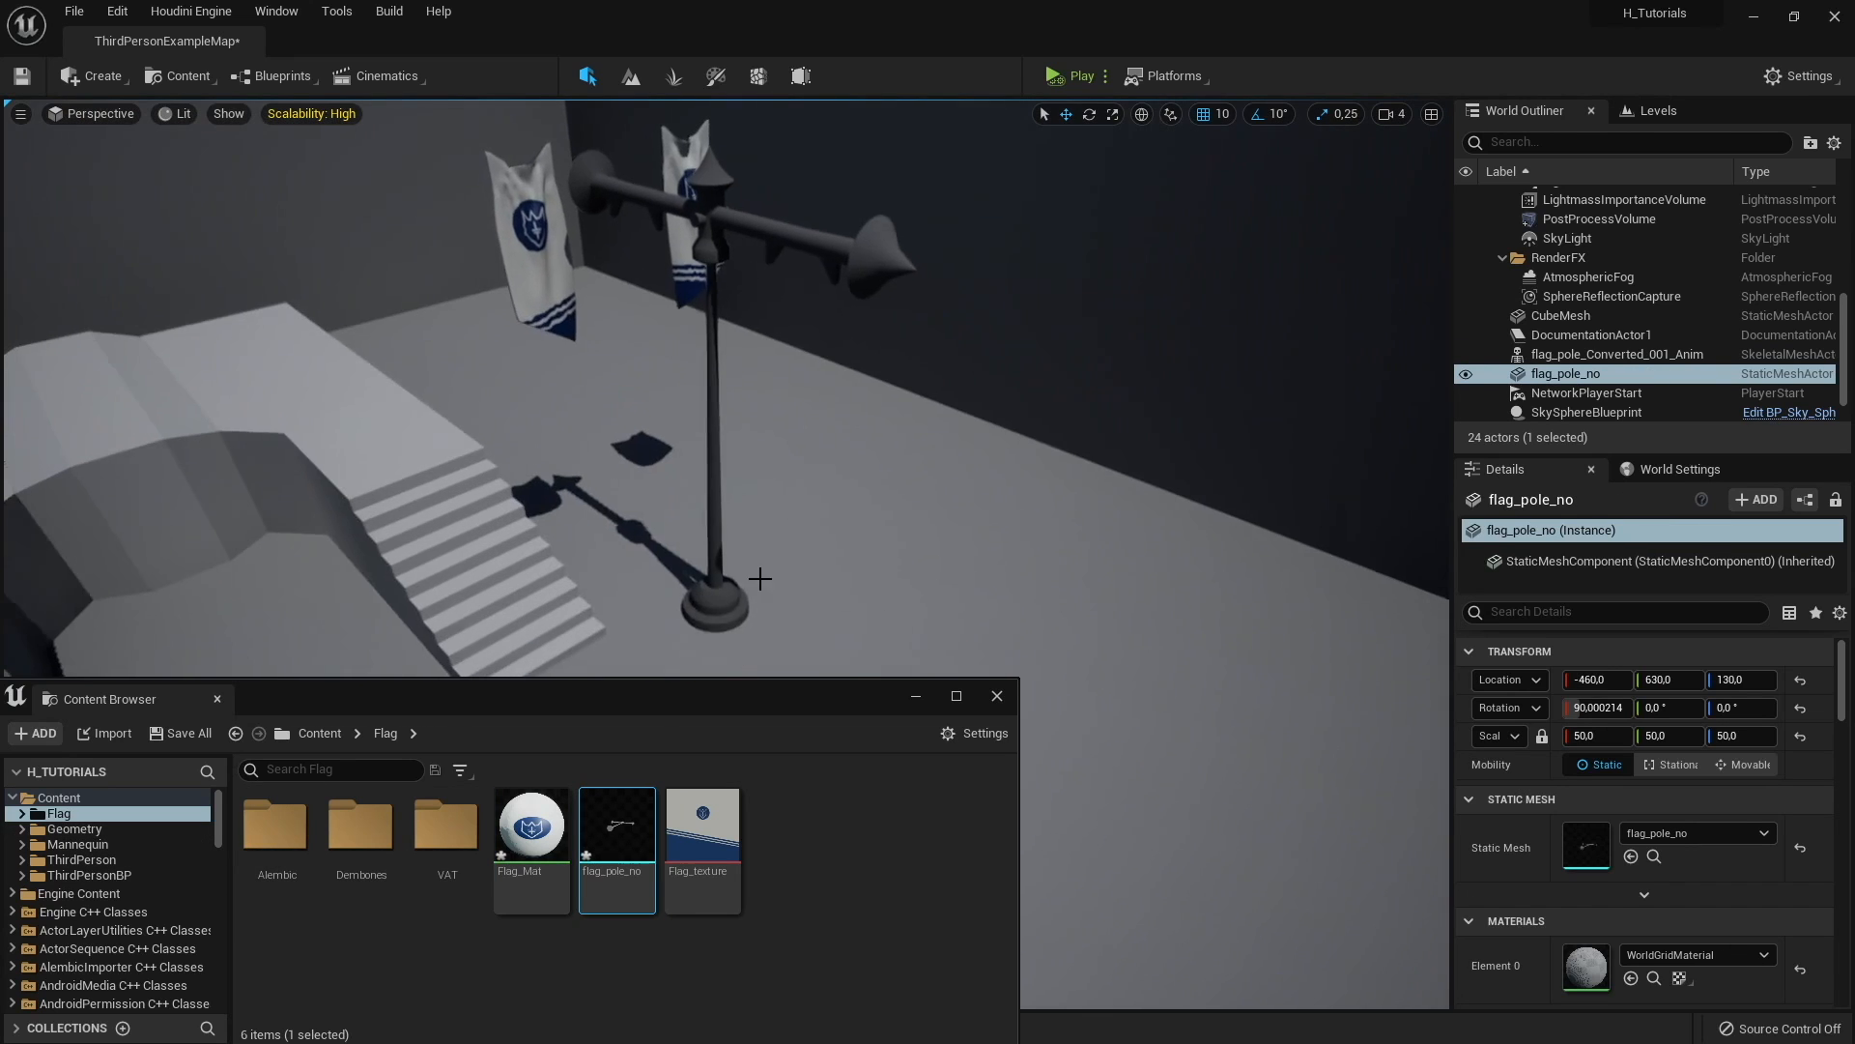
pyautogui.moveTo(661, 694); pyautogui.dragTo(664, 738)
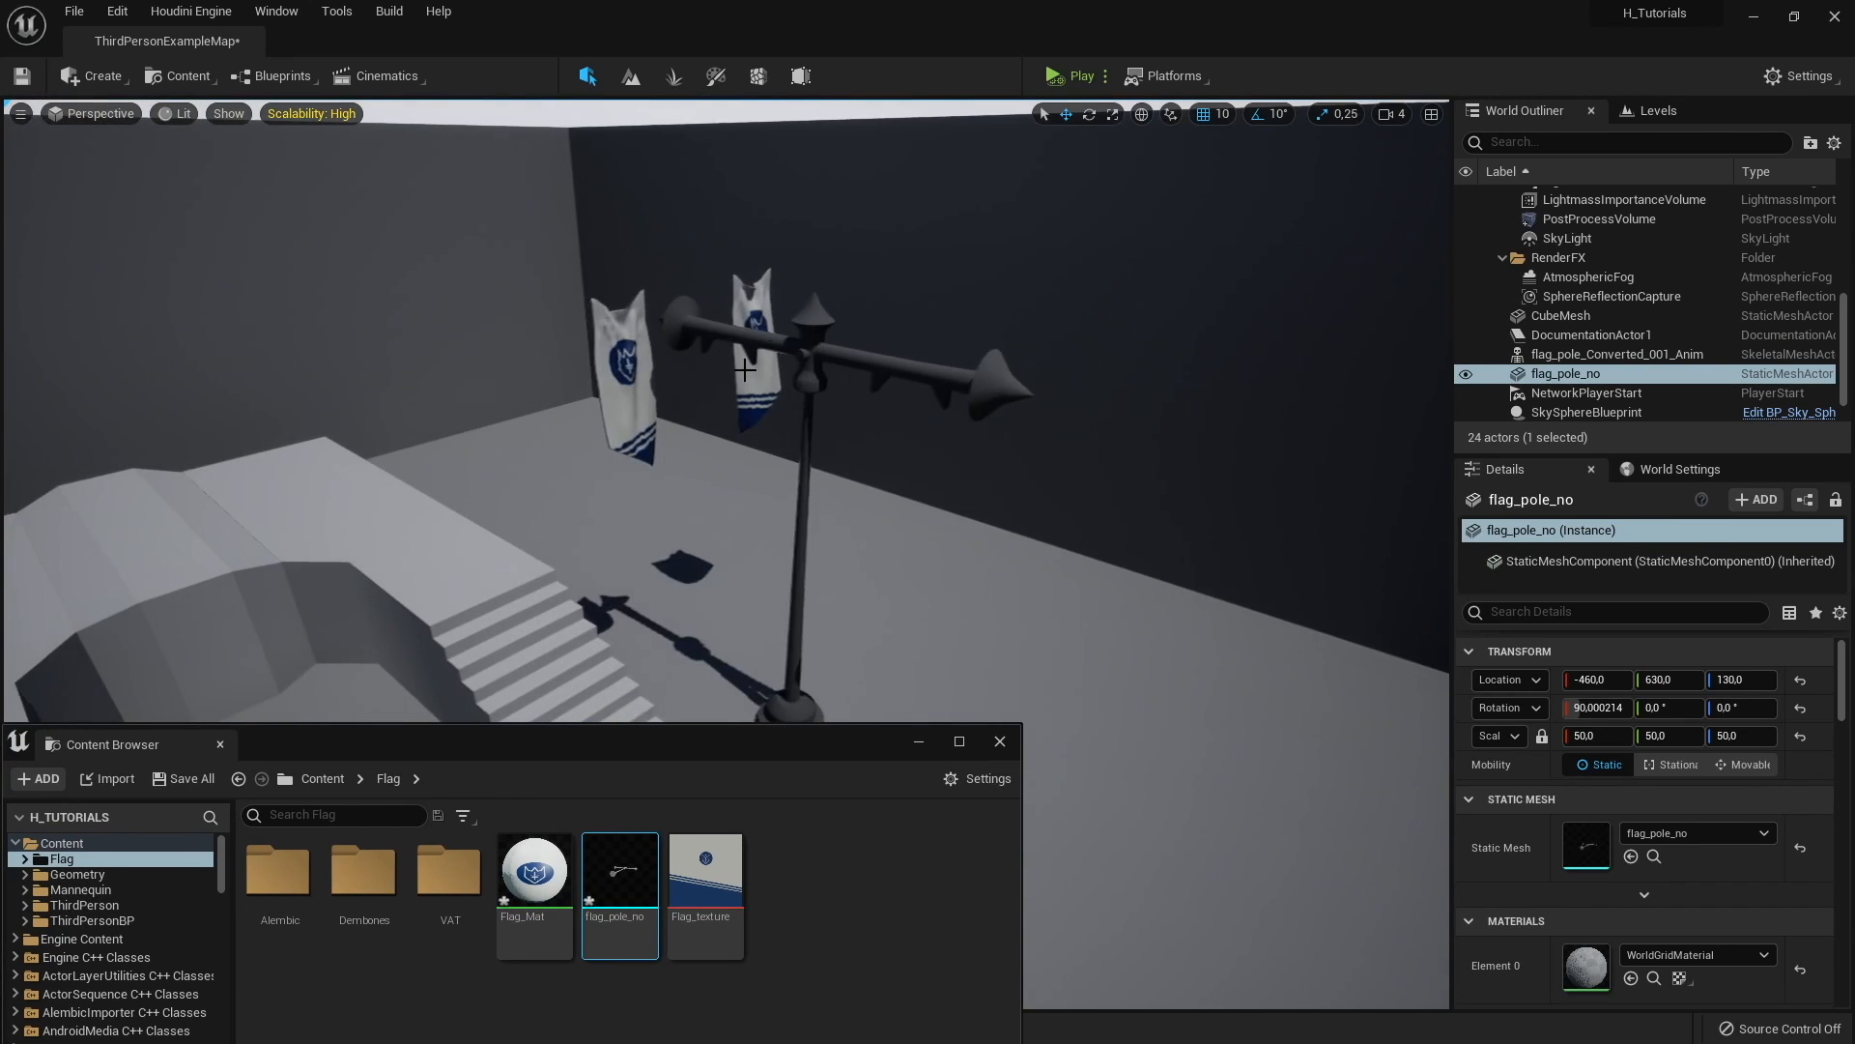
# Step: Copy the location of flag_pole_no and paste it onto the flag_pole_Converted_001_Anim actor
pyautogui.rightClick(1558, 679)
pyautogui.click(1588, 694)
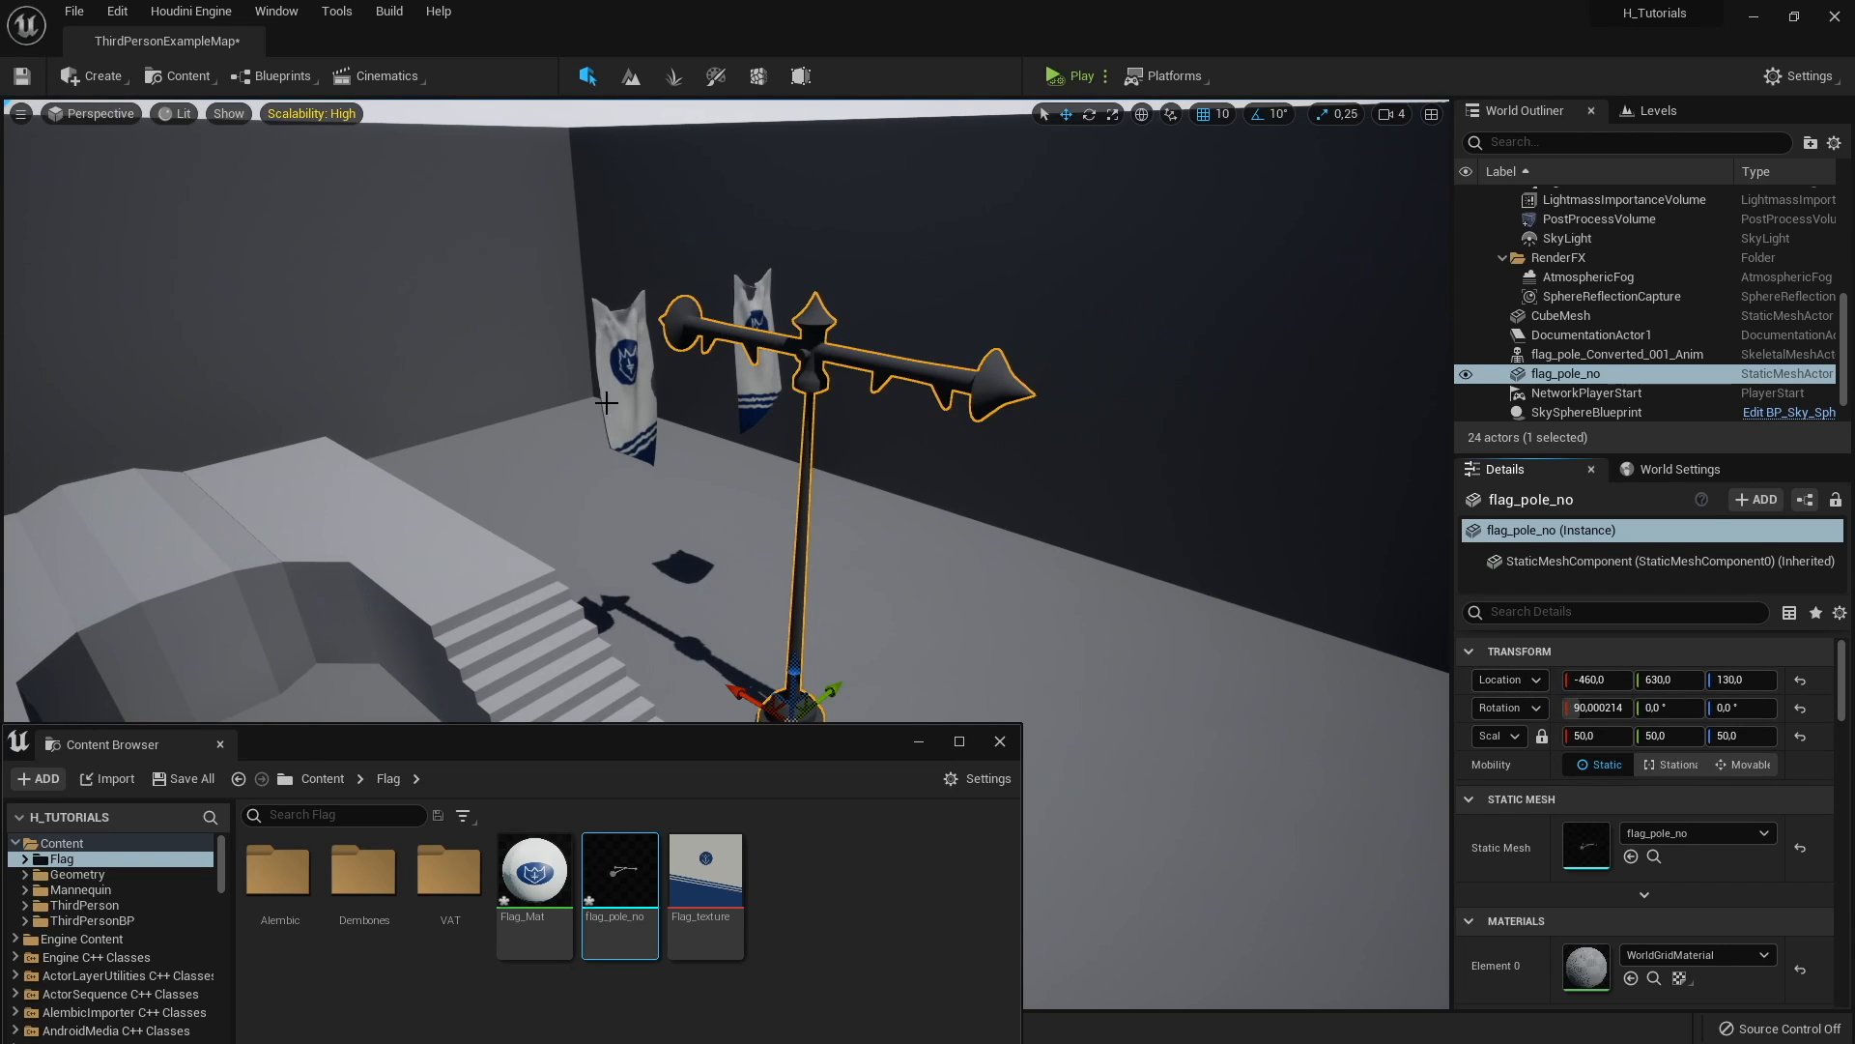
pyautogui.click(1617, 354)
pyautogui.rightClick(1556, 687)
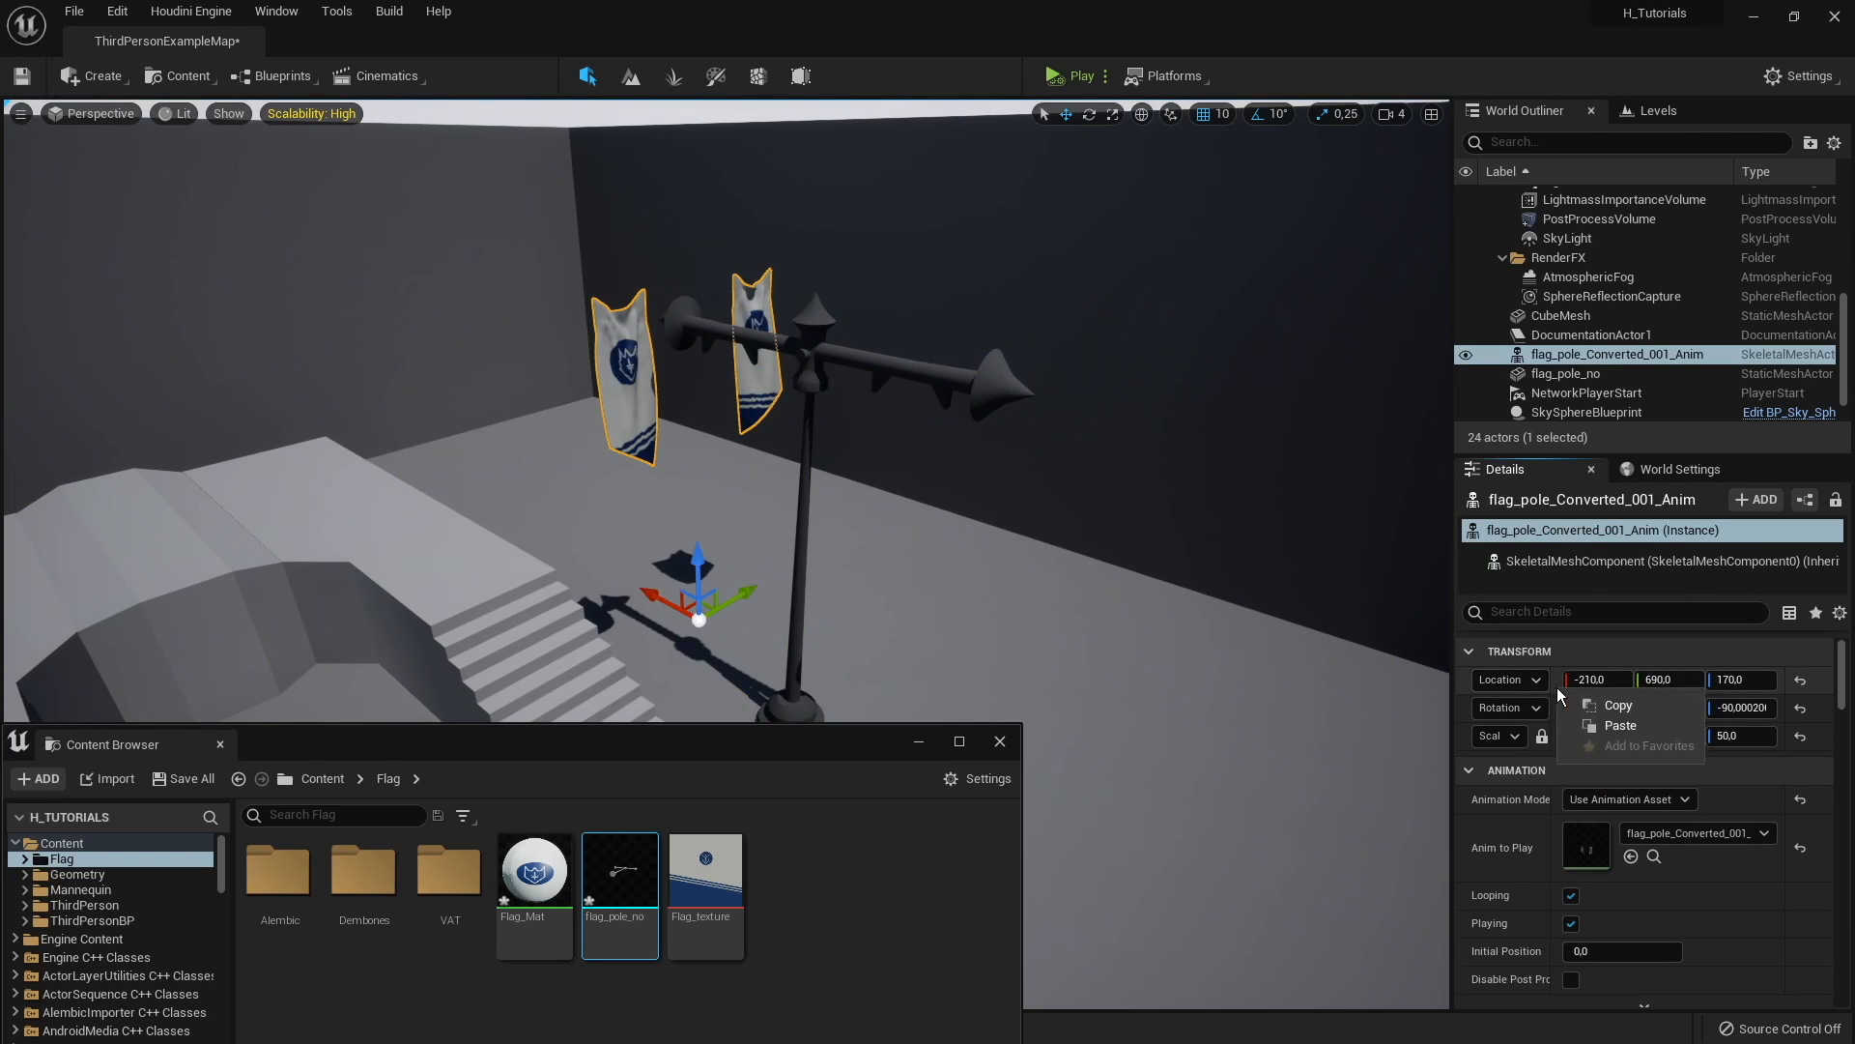
pyautogui.click(1585, 715)
pyautogui.moveTo(1267, 666); pyautogui.dragTo(1265, 730, button='right')
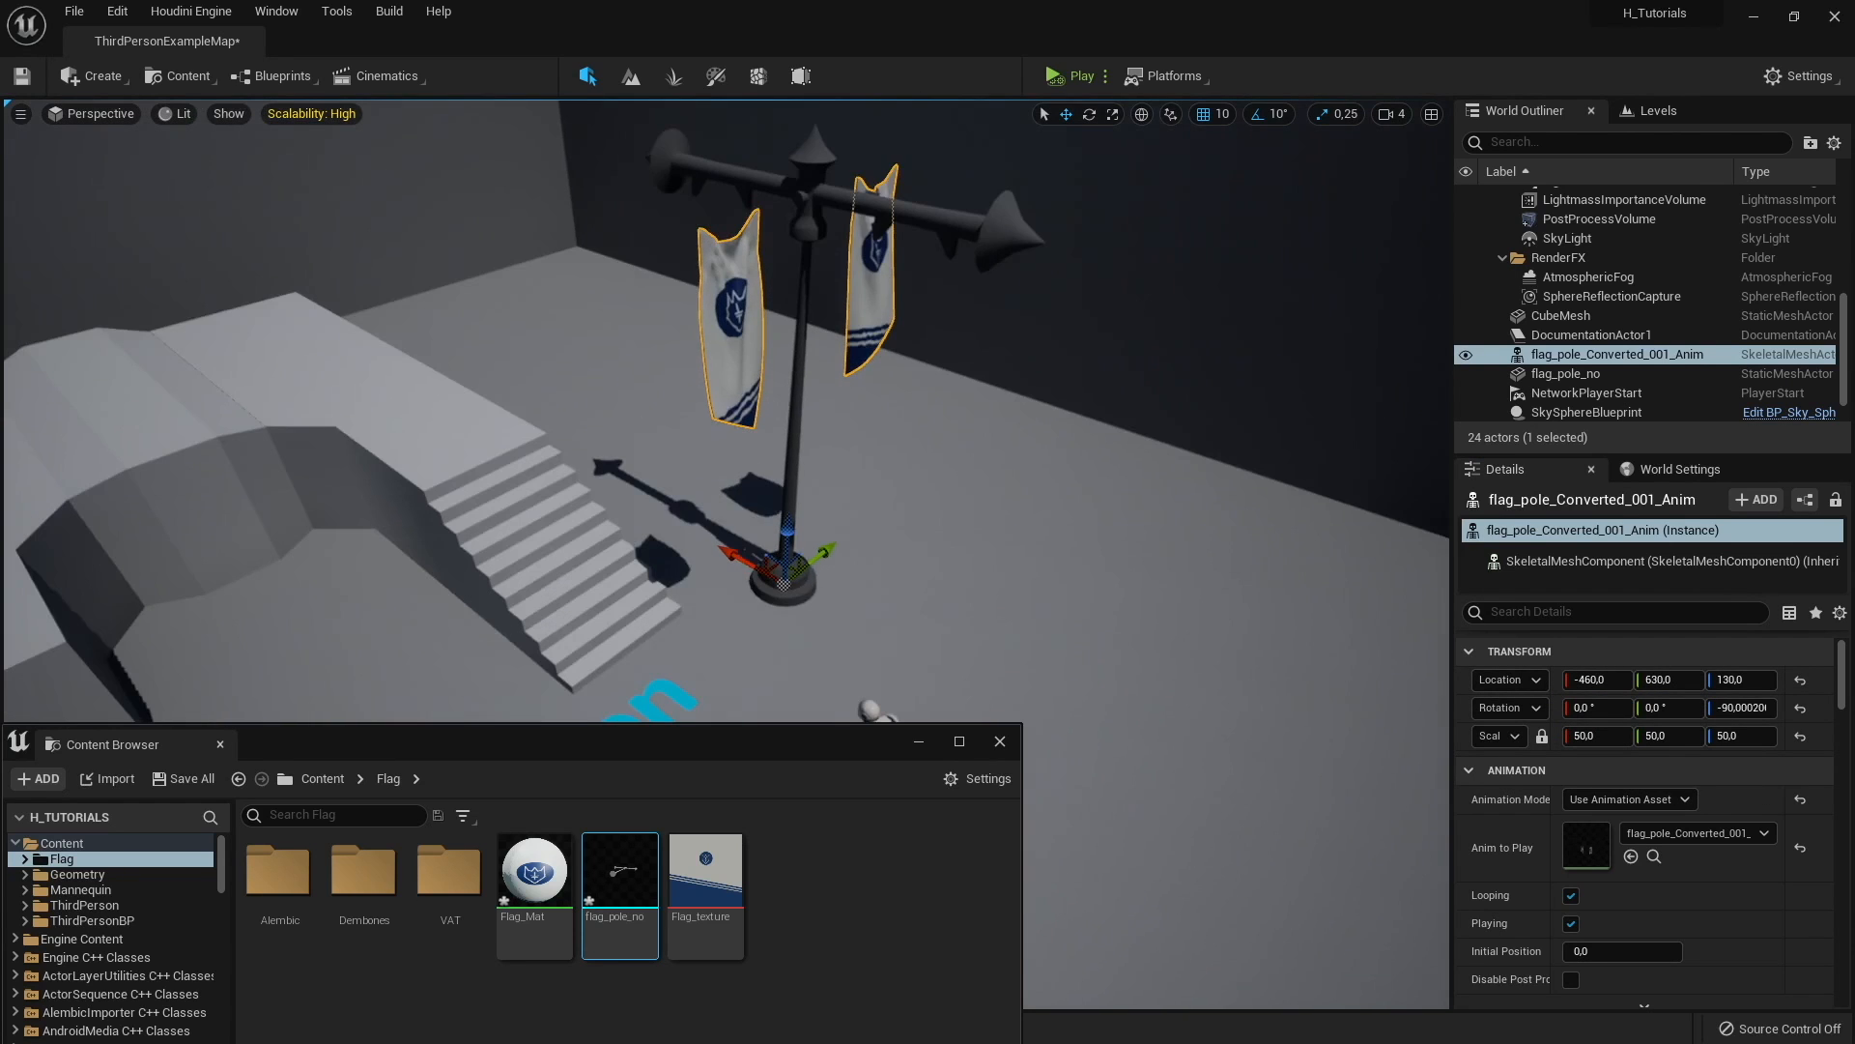
# Step: Rotate the flags to about 0° around Z so they line up with the pole's crossbar
pyautogui.press('e')
pyautogui.moveTo(816, 652); pyautogui.dragTo(676, 586)
pyautogui.press('g')
# Step: Play the level, run the character around the flag pole to examine the animated flags, and stop playing
pyautogui.moveTo(904, 501)
pyautogui.mouseDown(button='right')
pyautogui.moveTo(905, 406)
pyautogui.moveTo(904, 483)
pyautogui.moveTo(928, 483)
pyautogui.mouseUp(button='right')
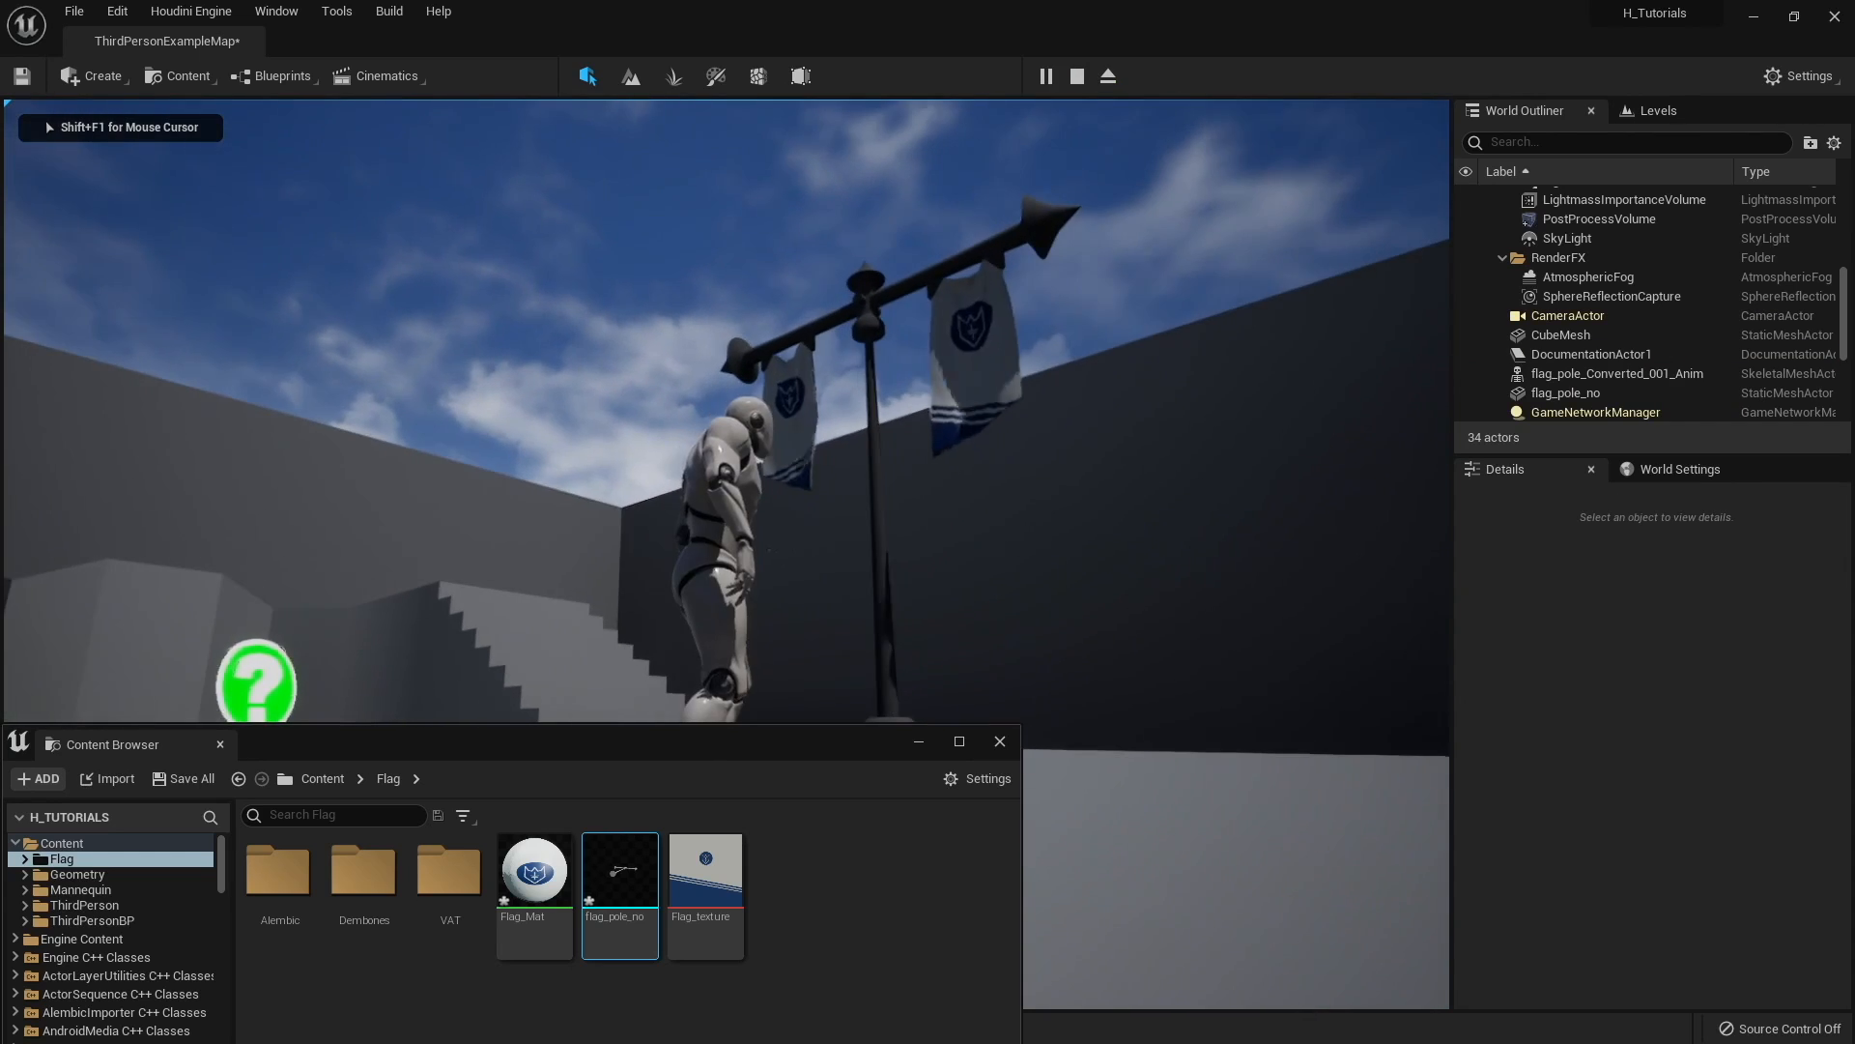
pyautogui.press('w')
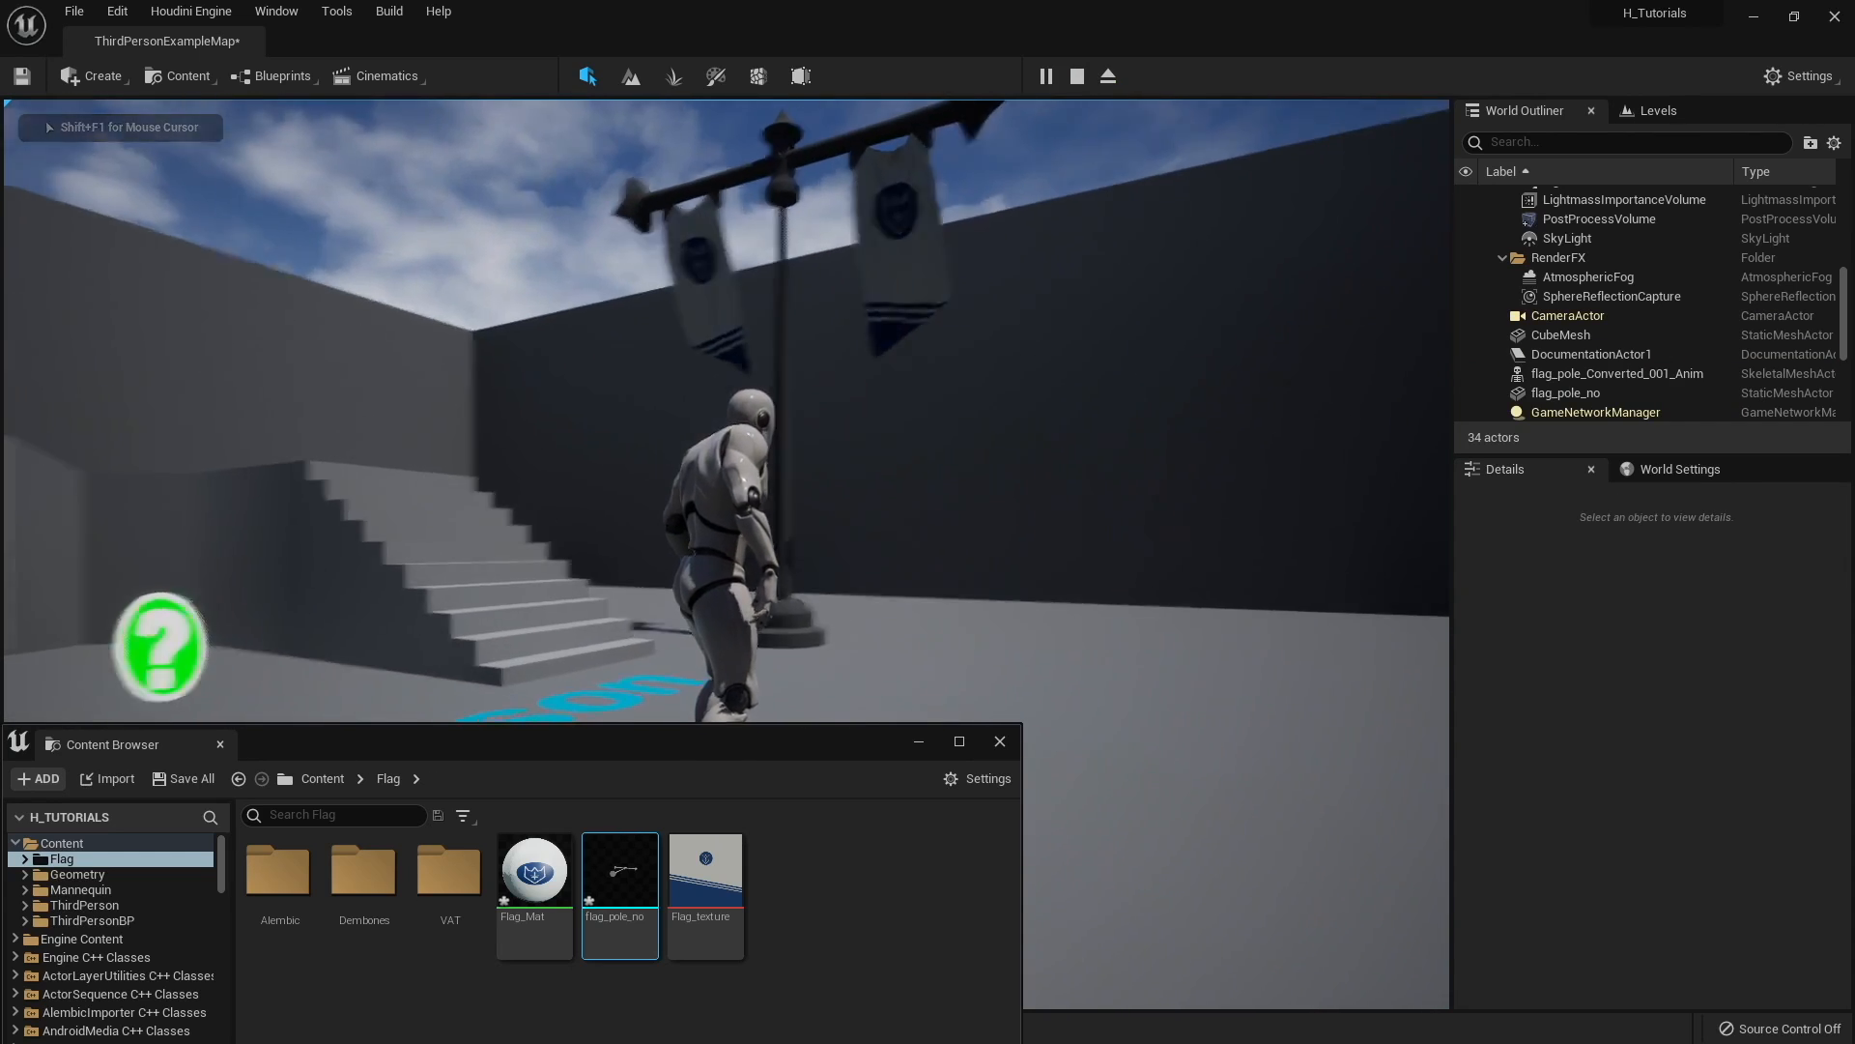
pyautogui.press('w')
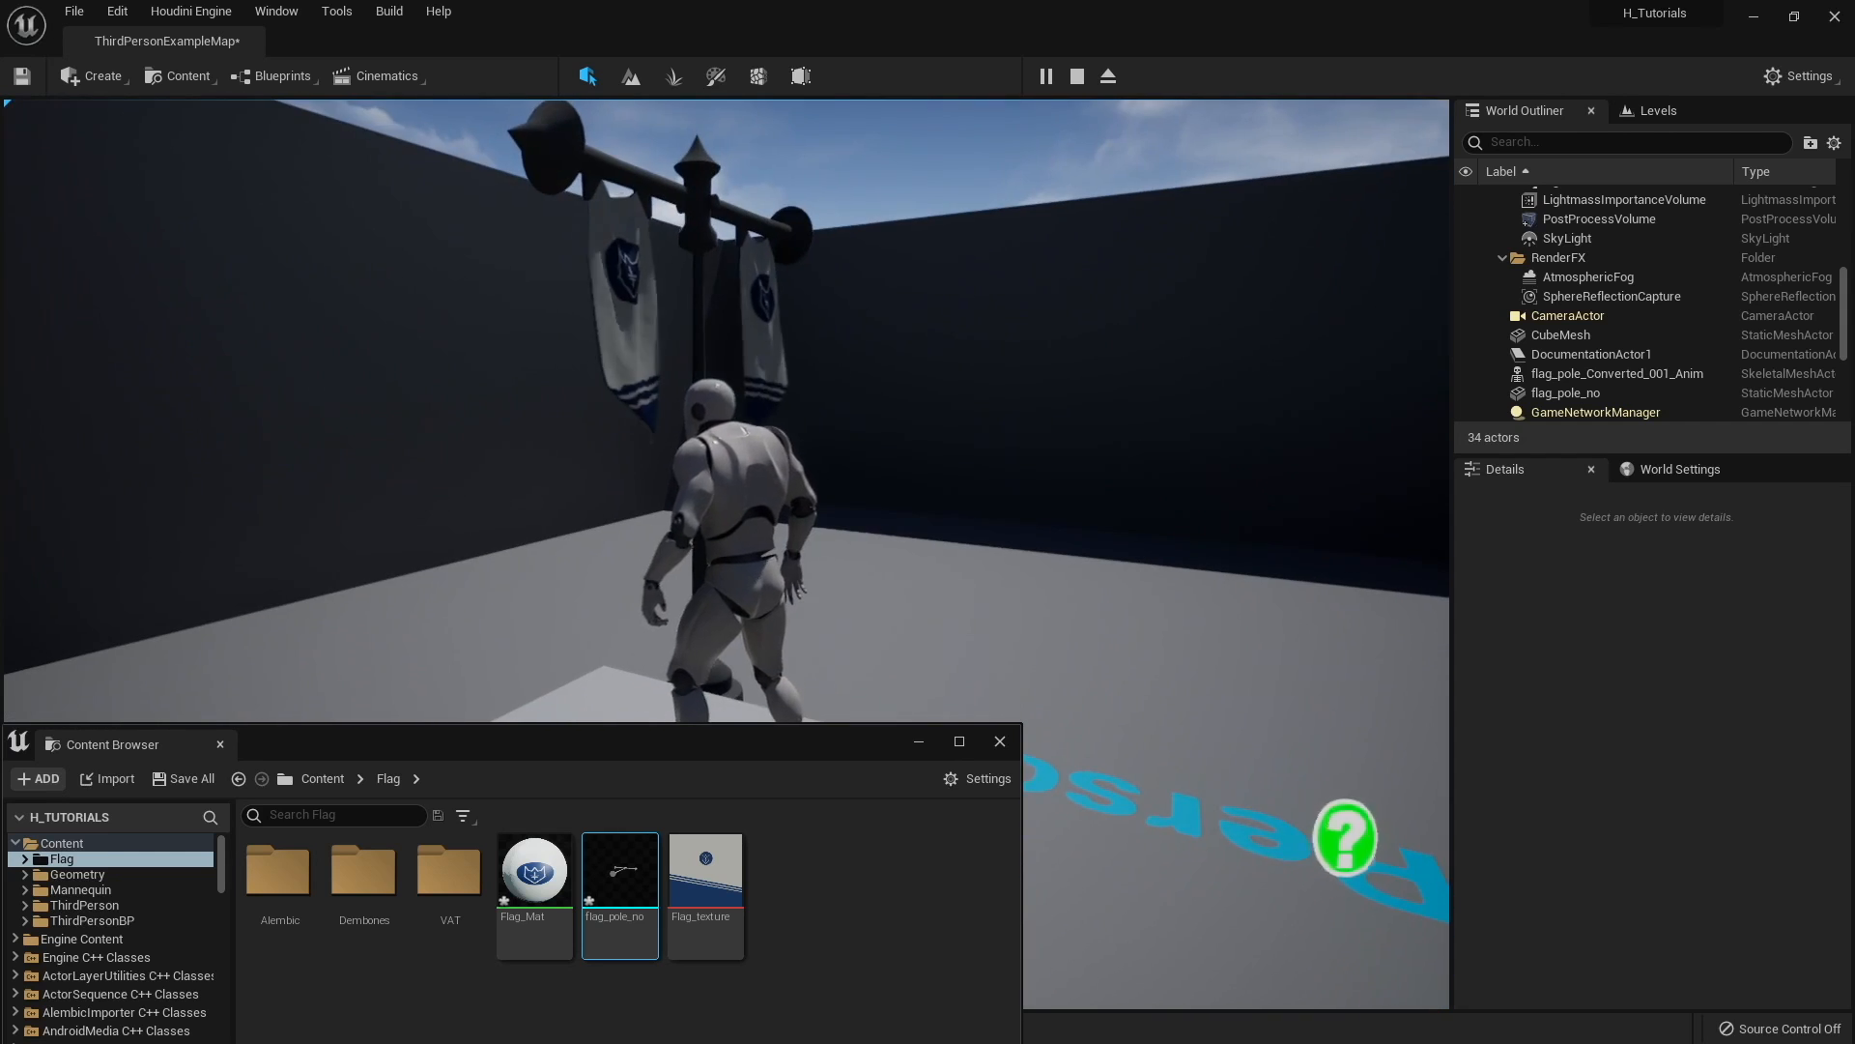
pyautogui.press('w')
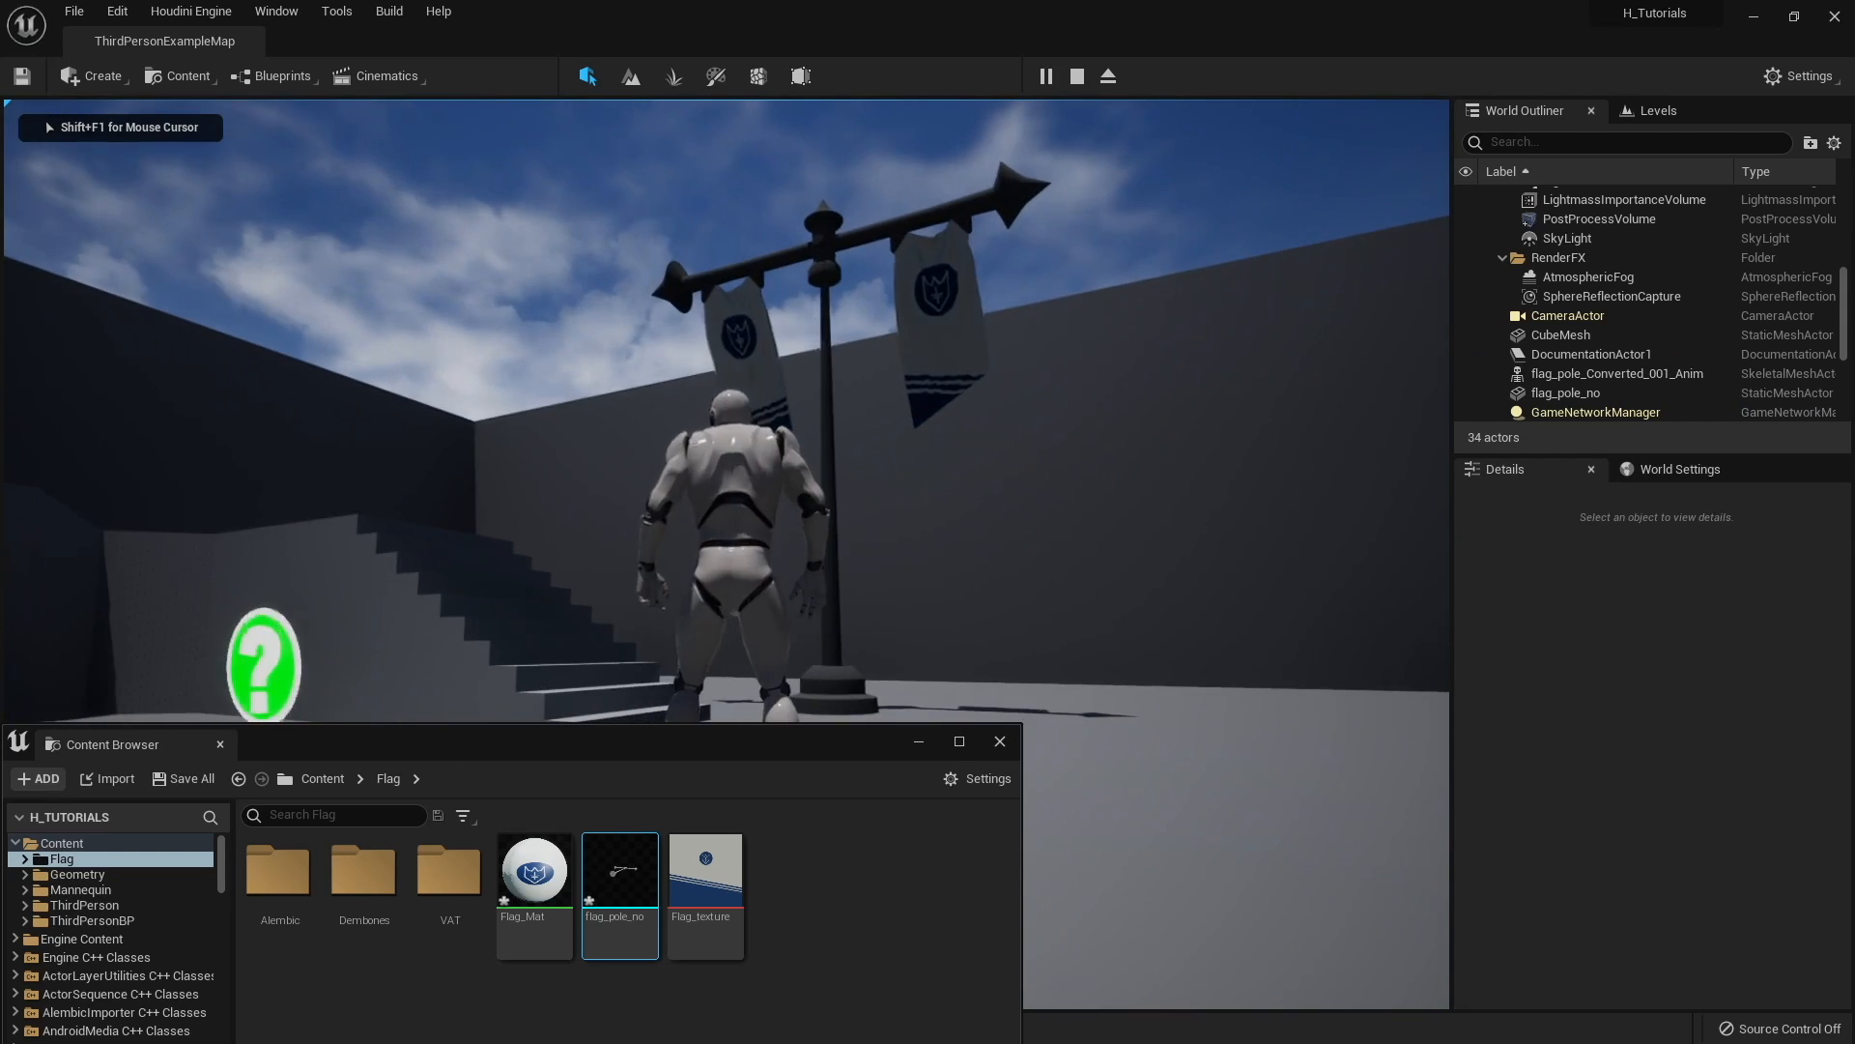
pyautogui.press('s')
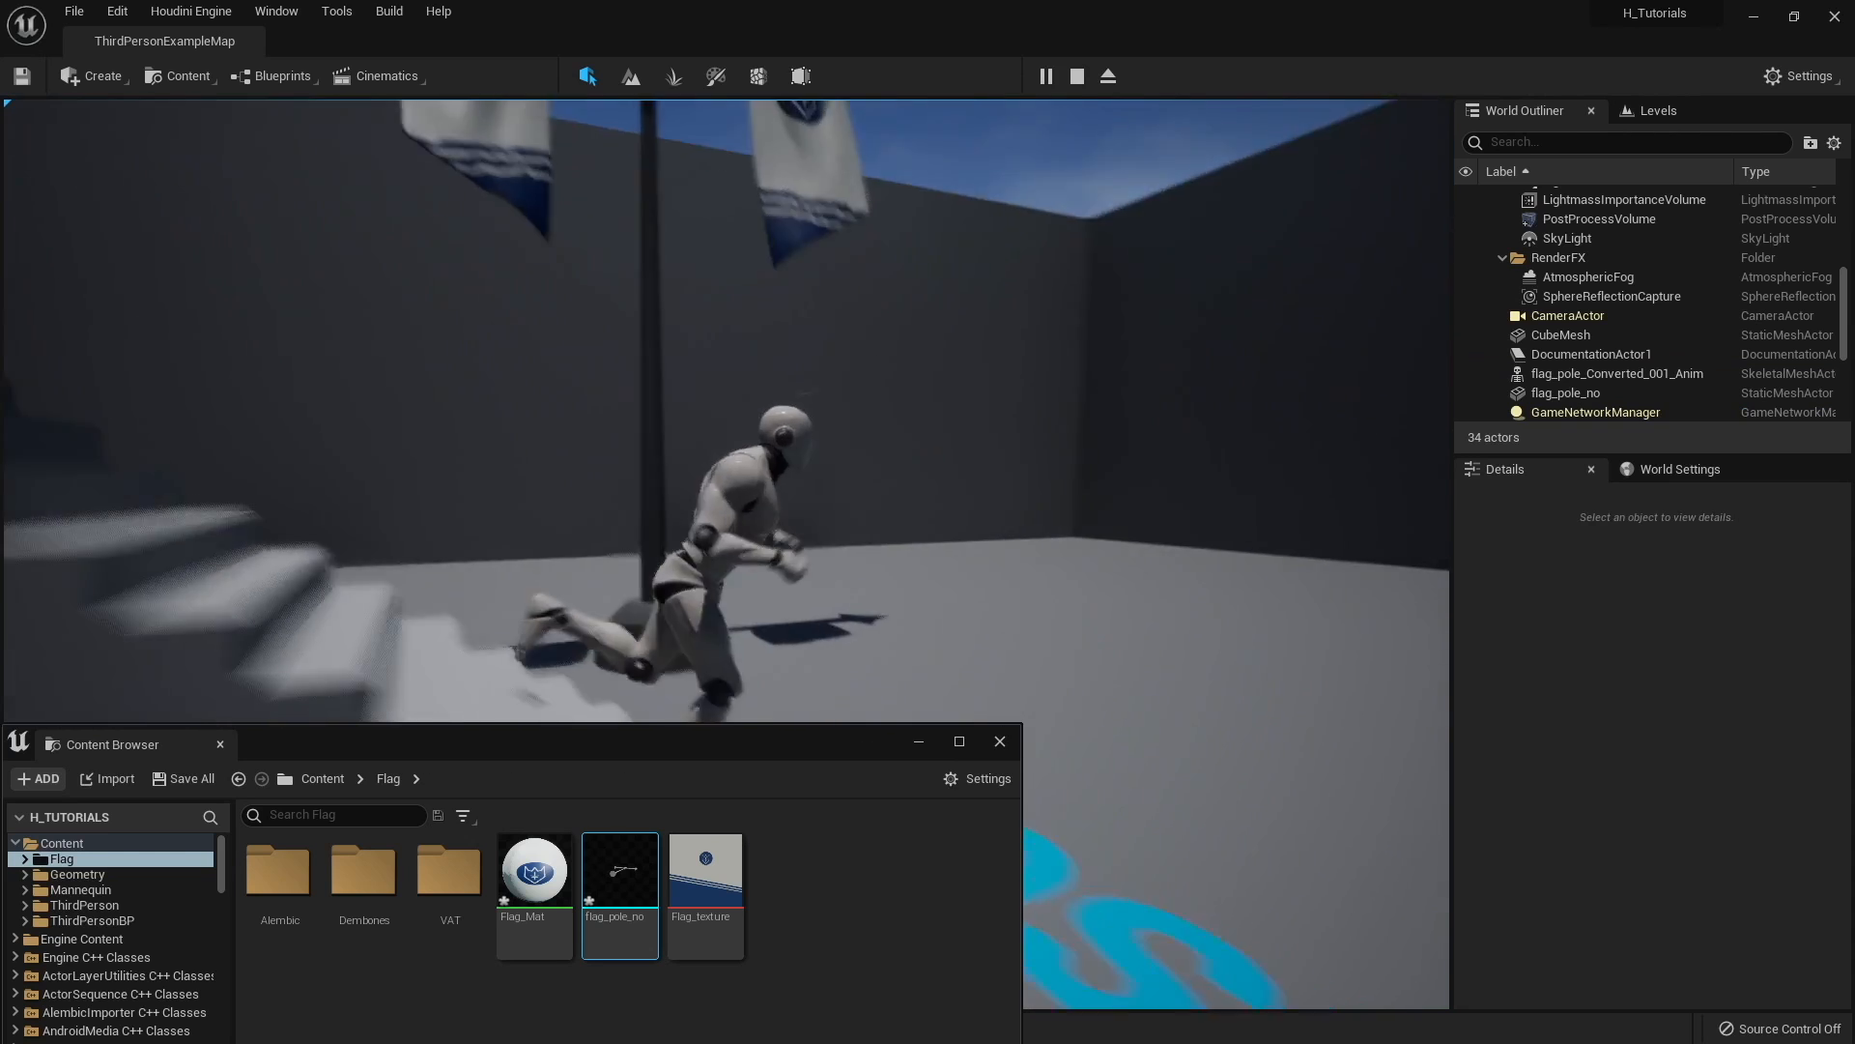
pyautogui.press('Escape')
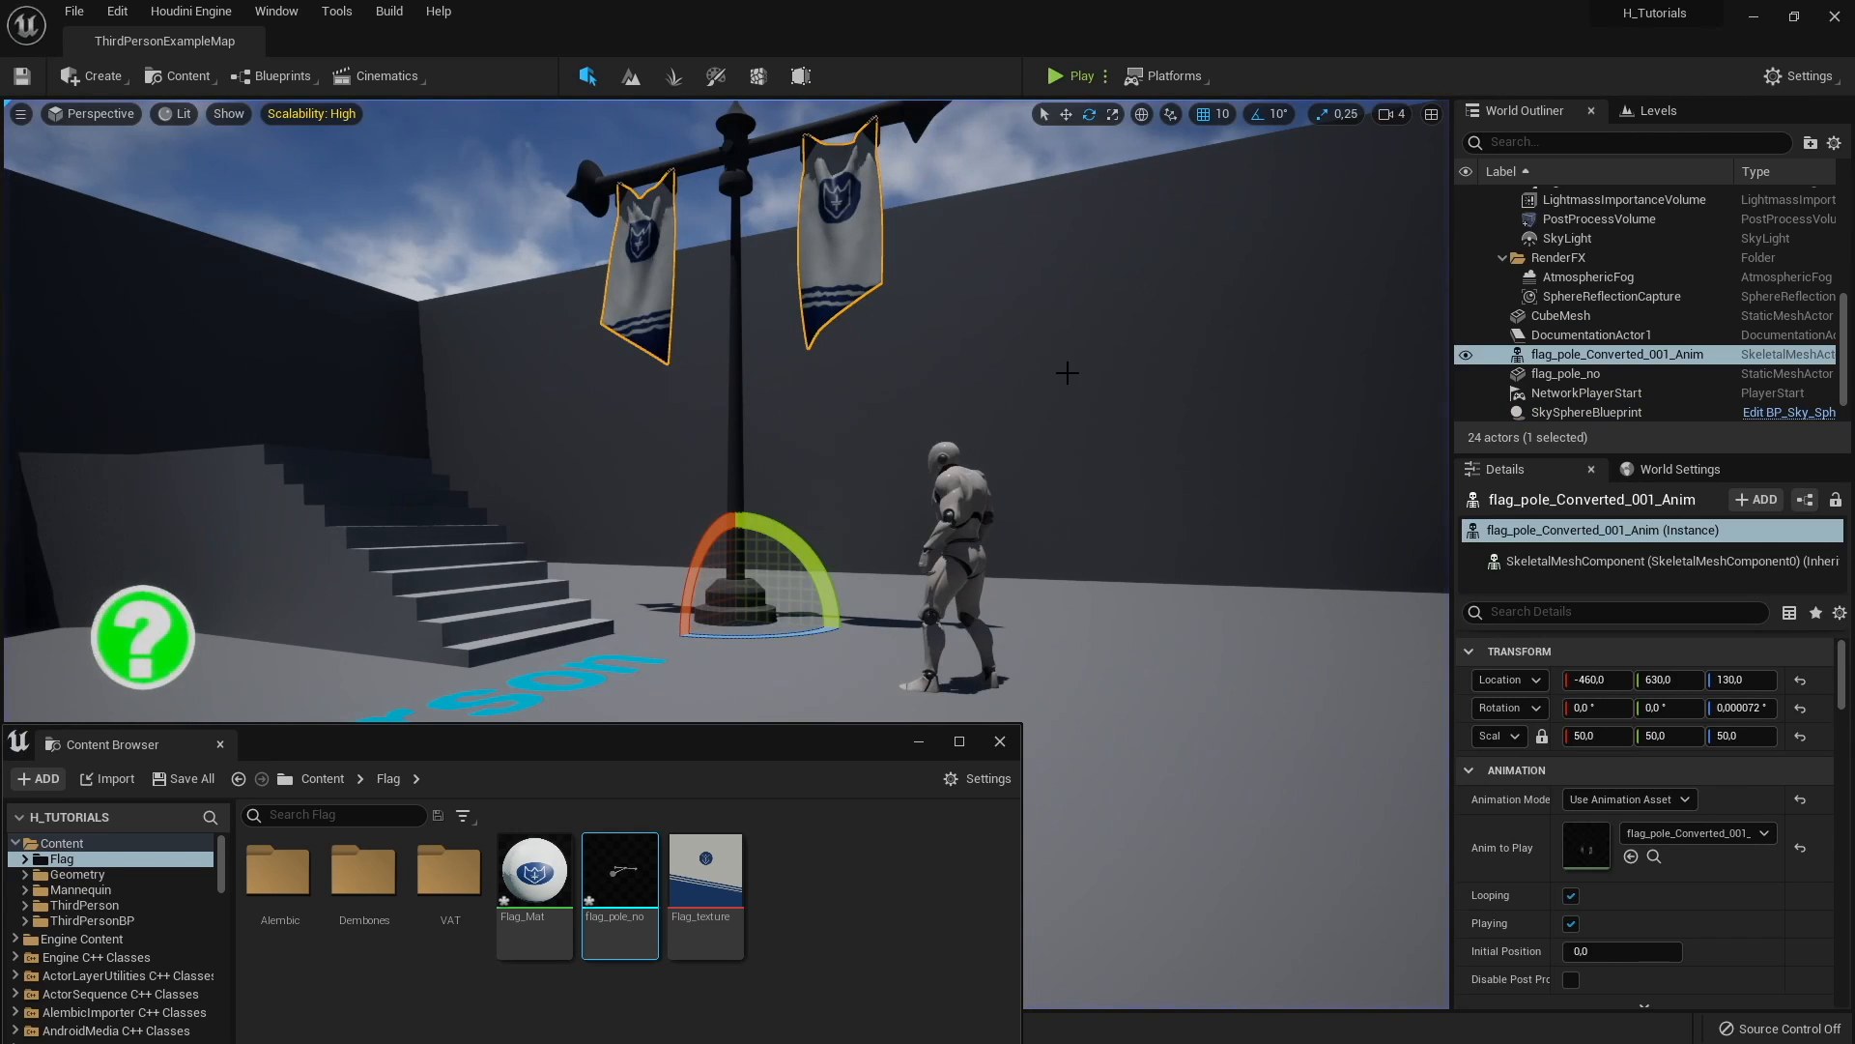
pyautogui.moveTo(1067, 372); pyautogui.dragTo(1044, 372, button='right')
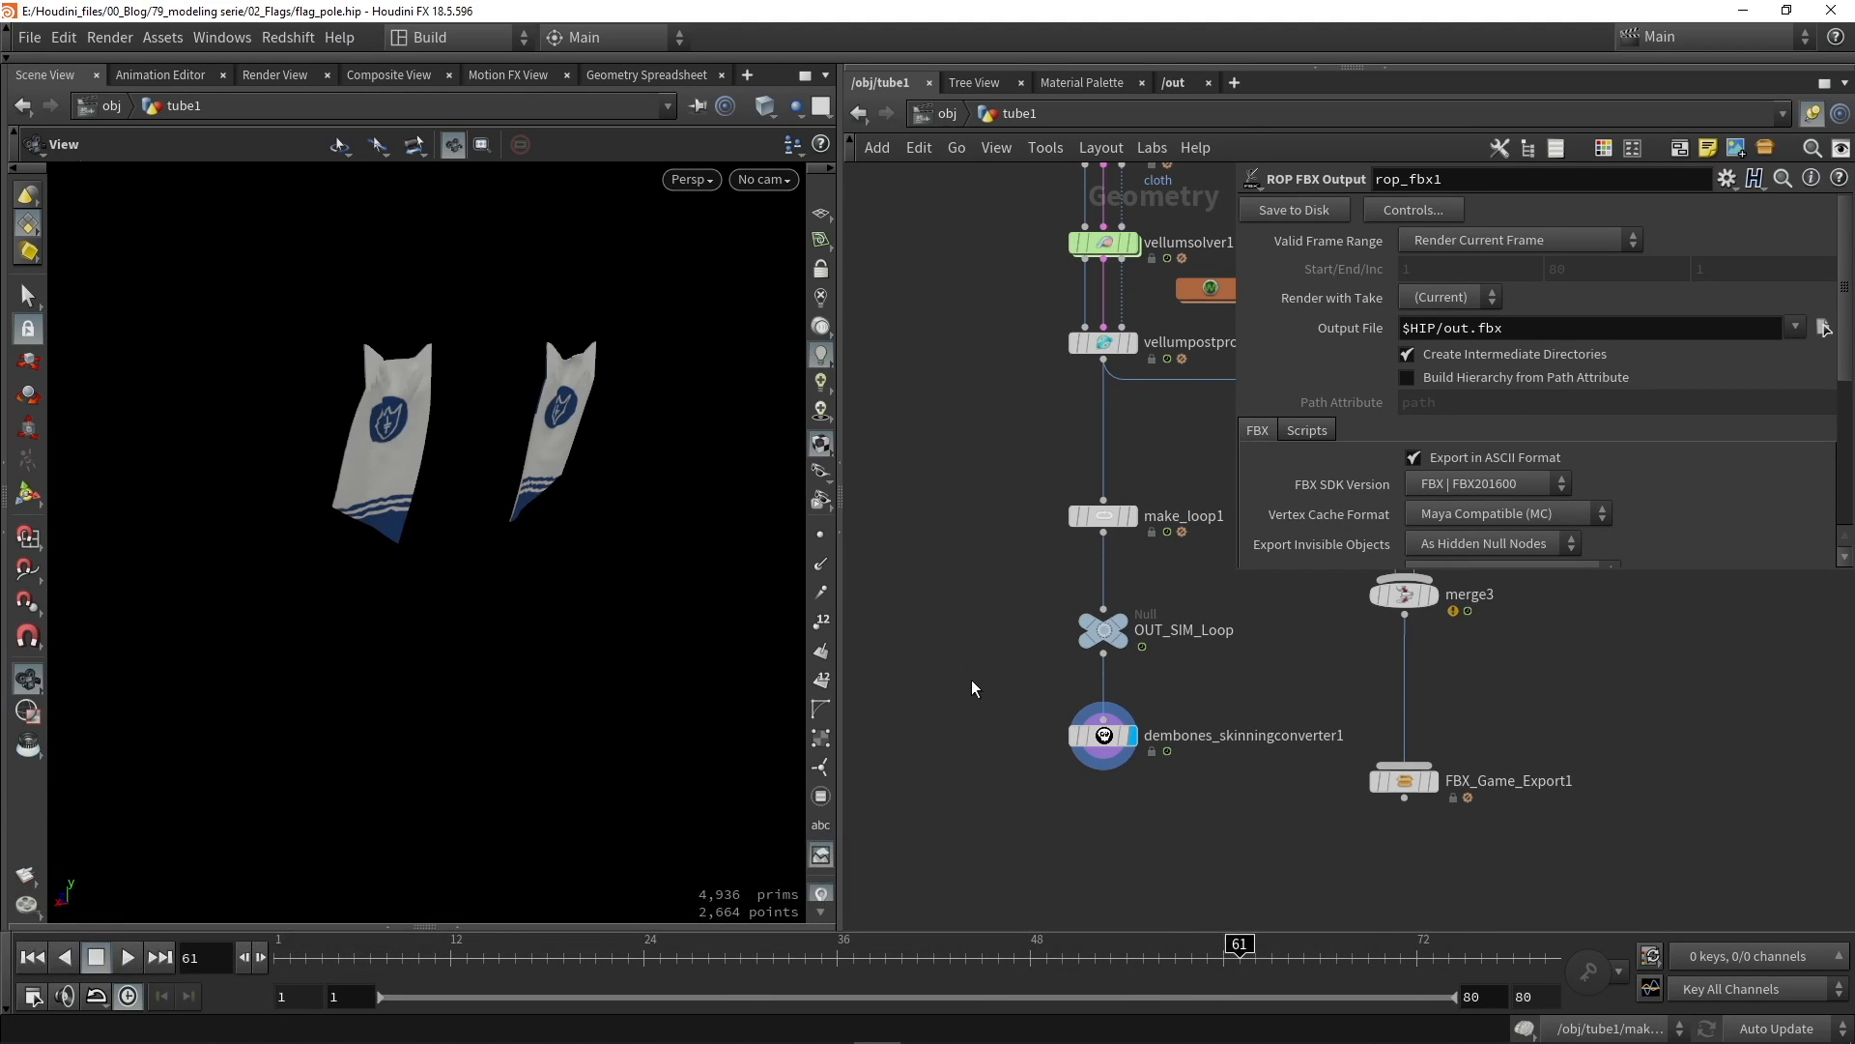
# Step: Add a ROP Alembic Output node beside the Dem Bones converter and connect it to the OUT_SIM_Loop null
pyautogui.moveTo(972, 680); pyautogui.dragTo(1063, 684, button='middle')
pyautogui.scroll(3, 1024, 713)
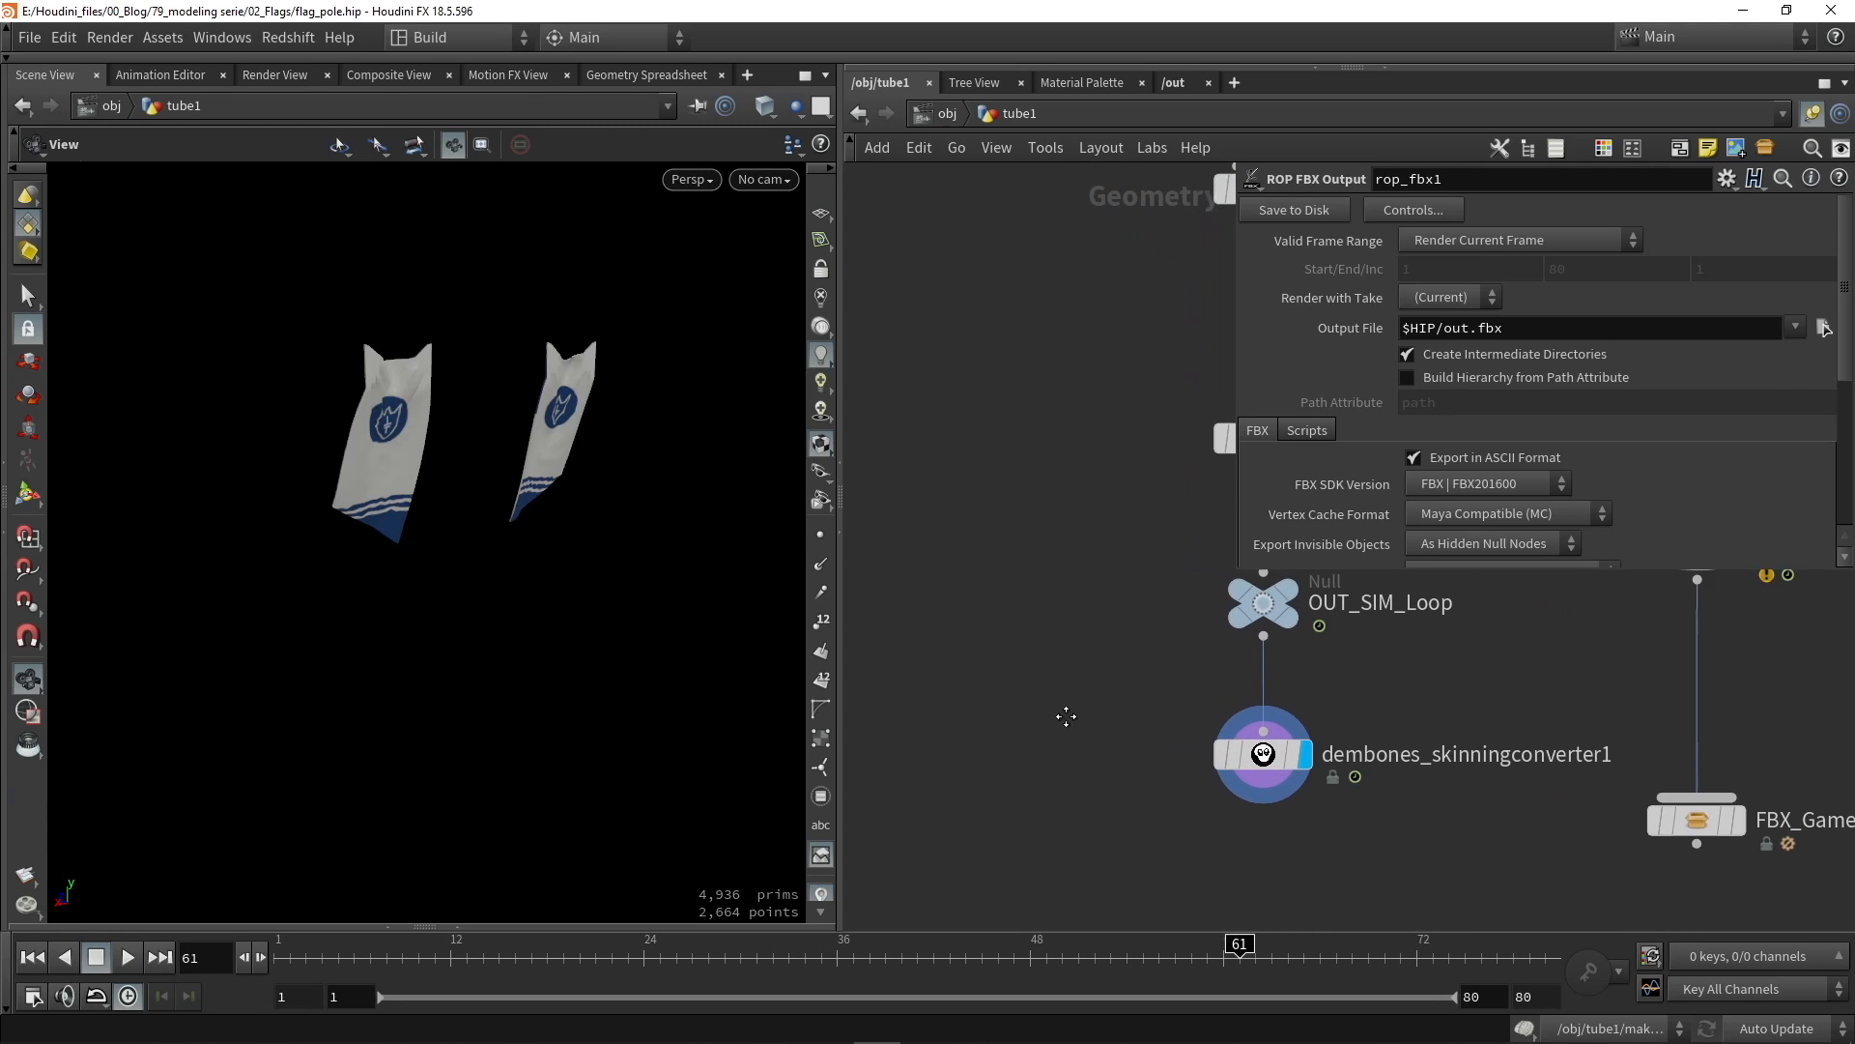
pyautogui.press('Tab')
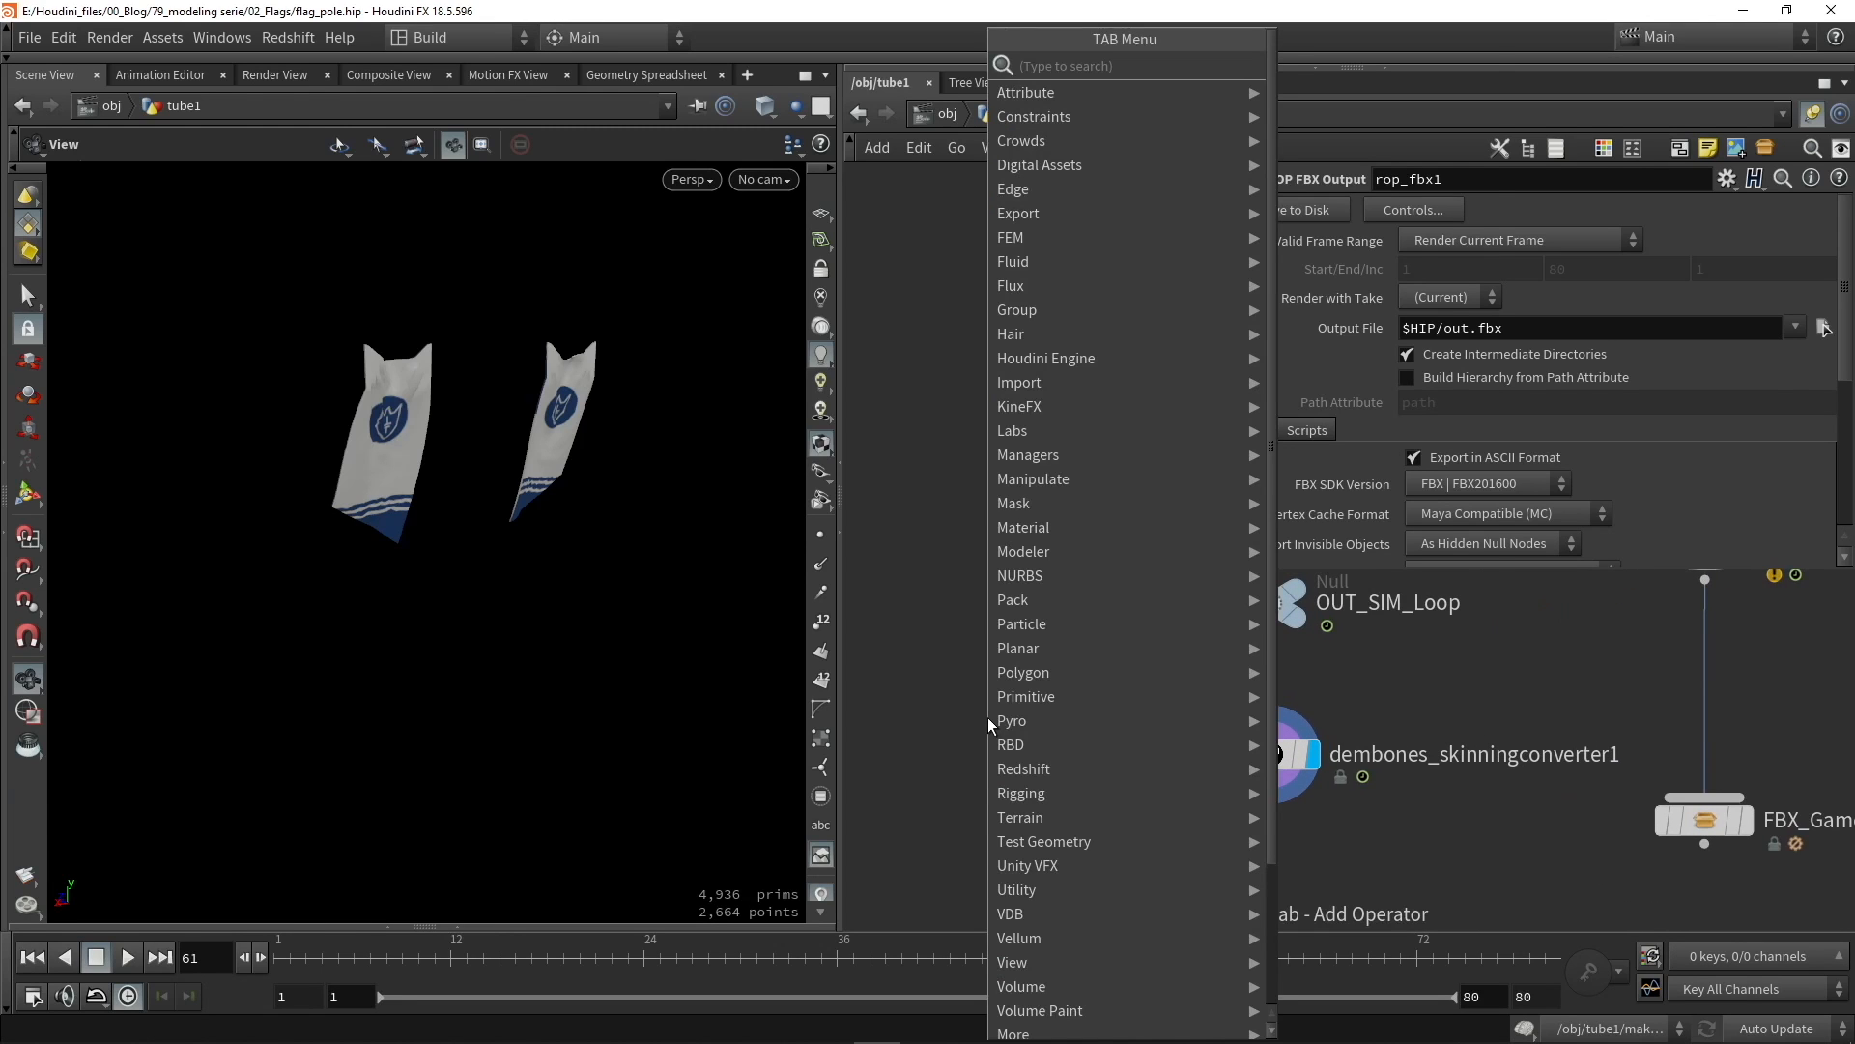
pyautogui.write('ale')
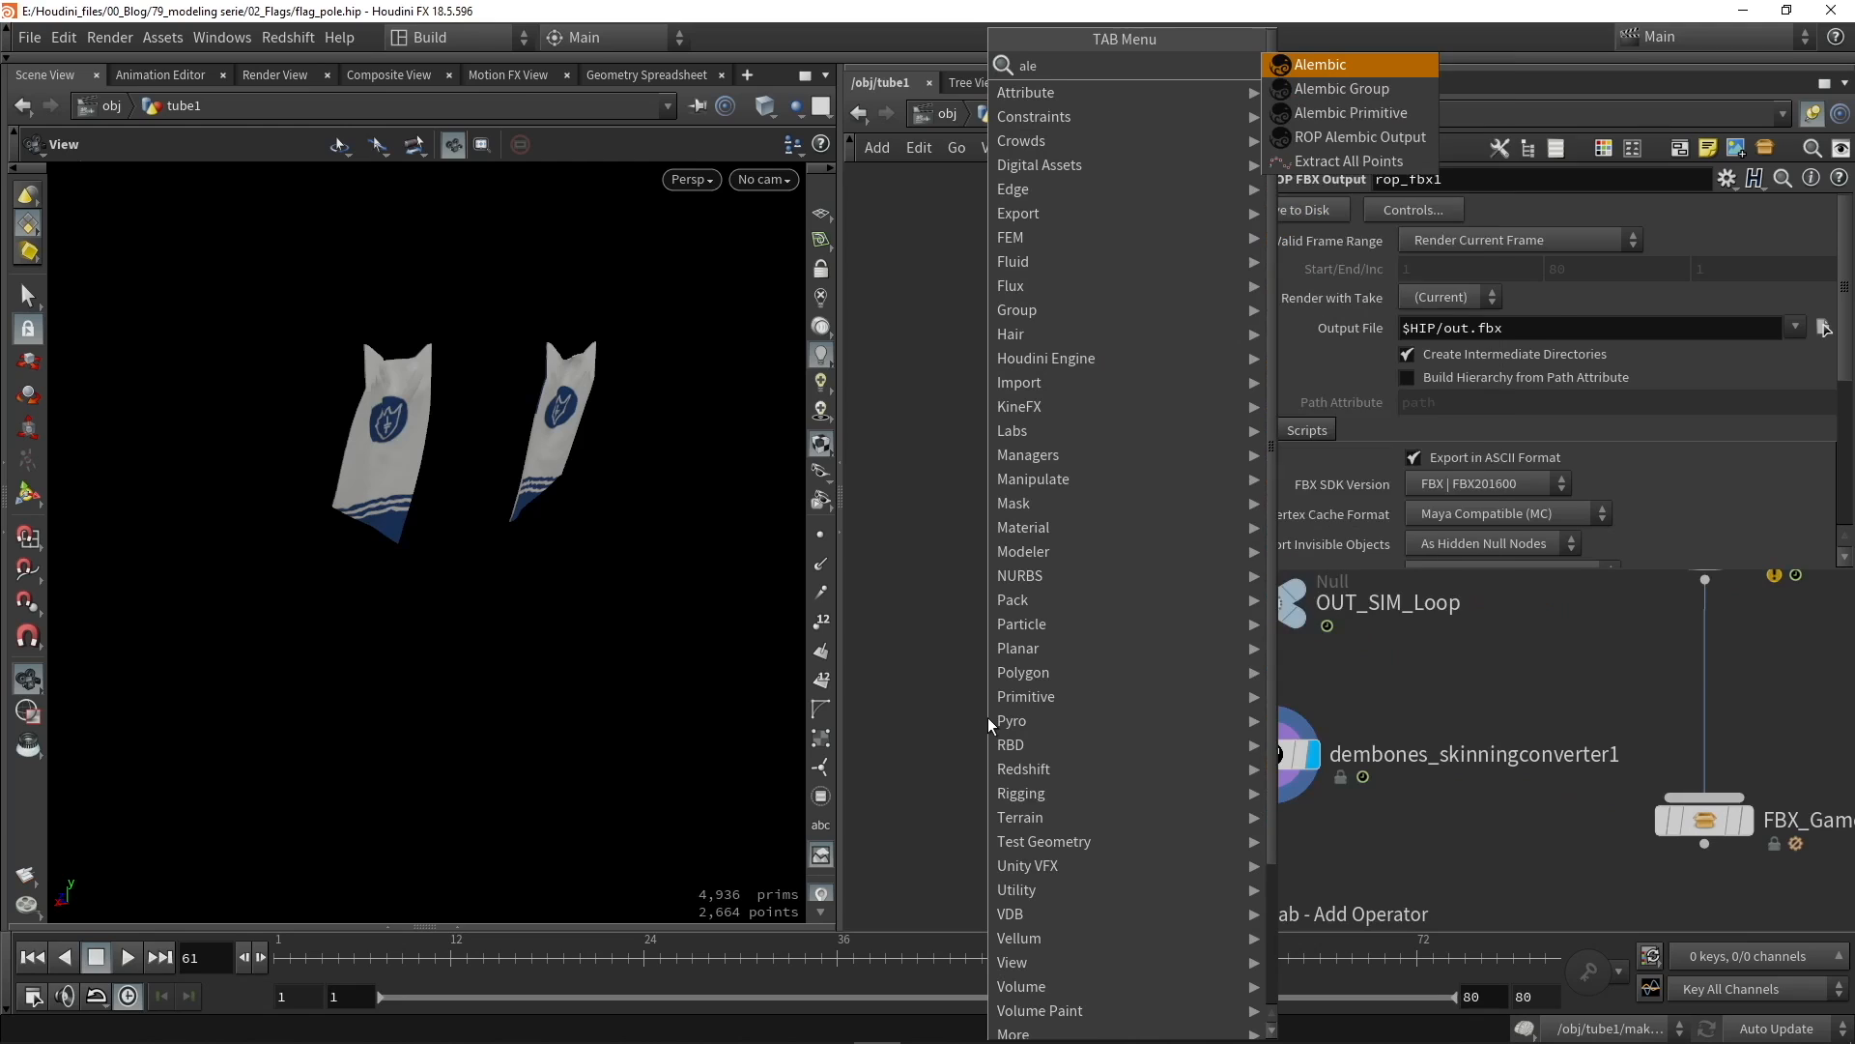
pyautogui.write('mbi')
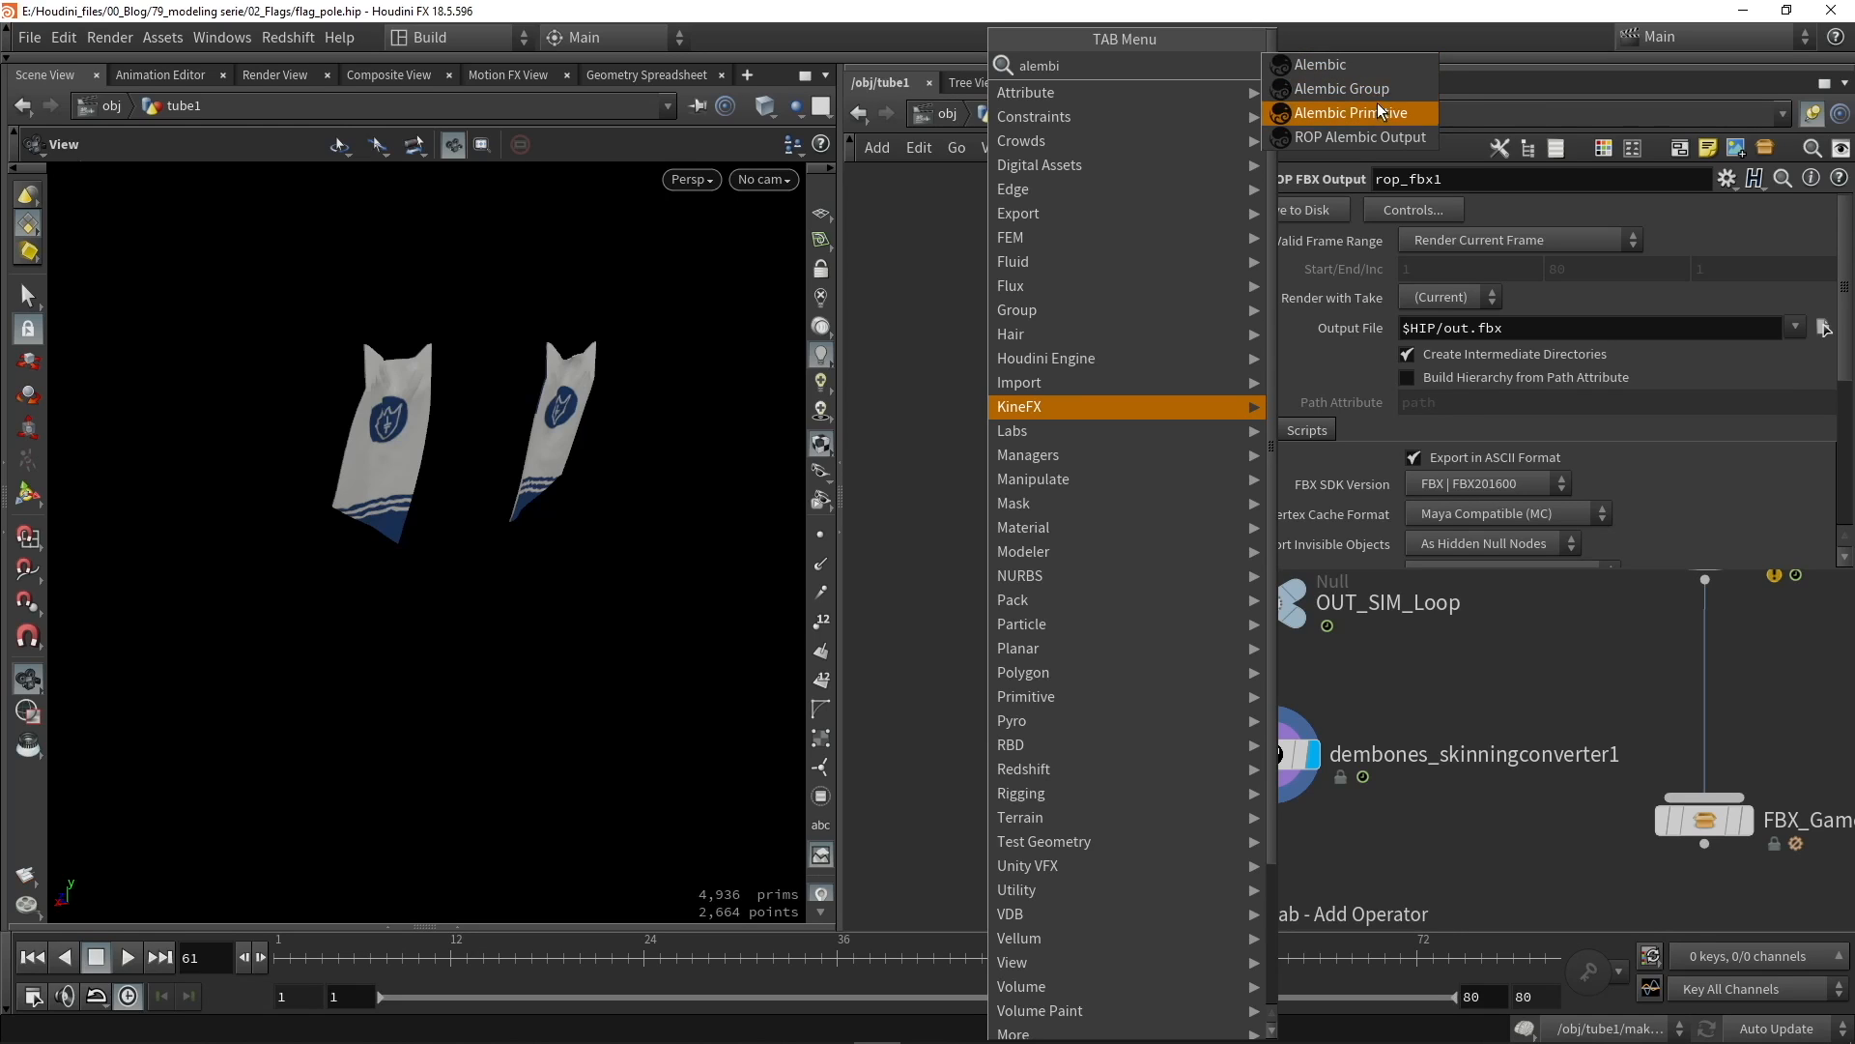
pyautogui.click(1369, 140)
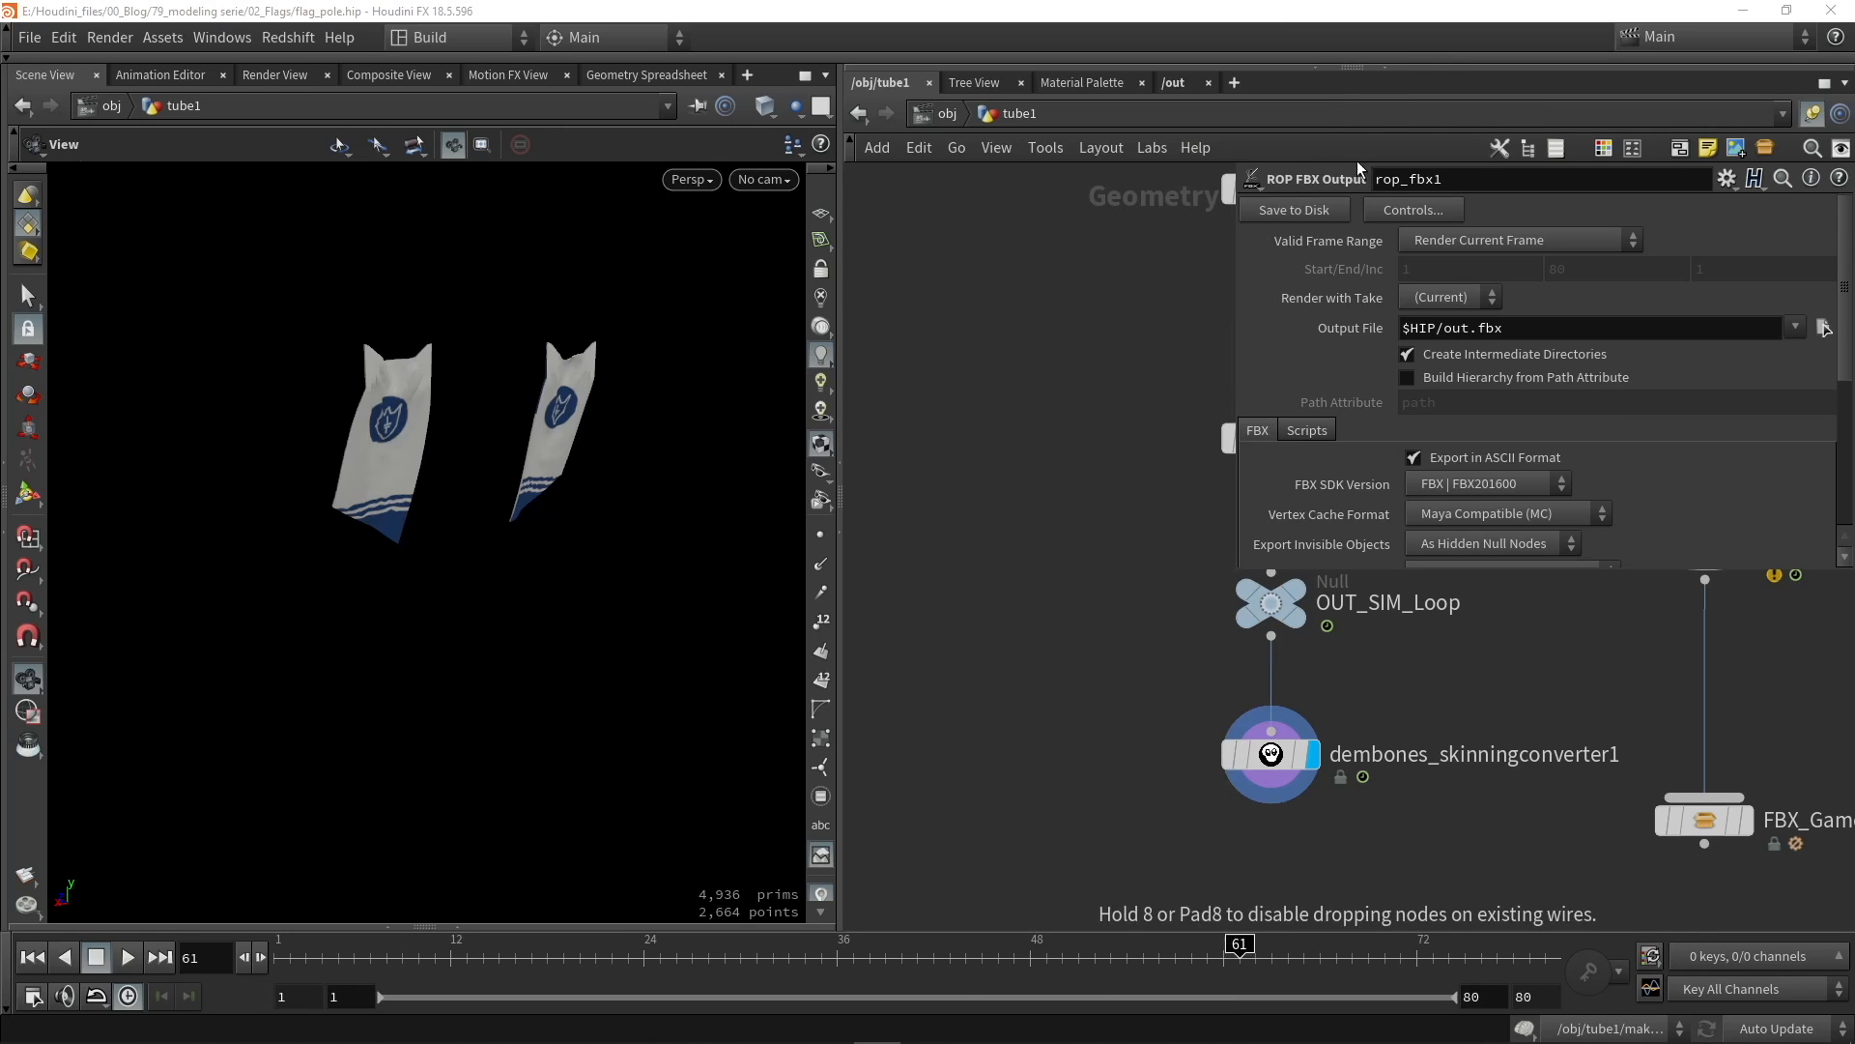
pyautogui.click(1034, 731)
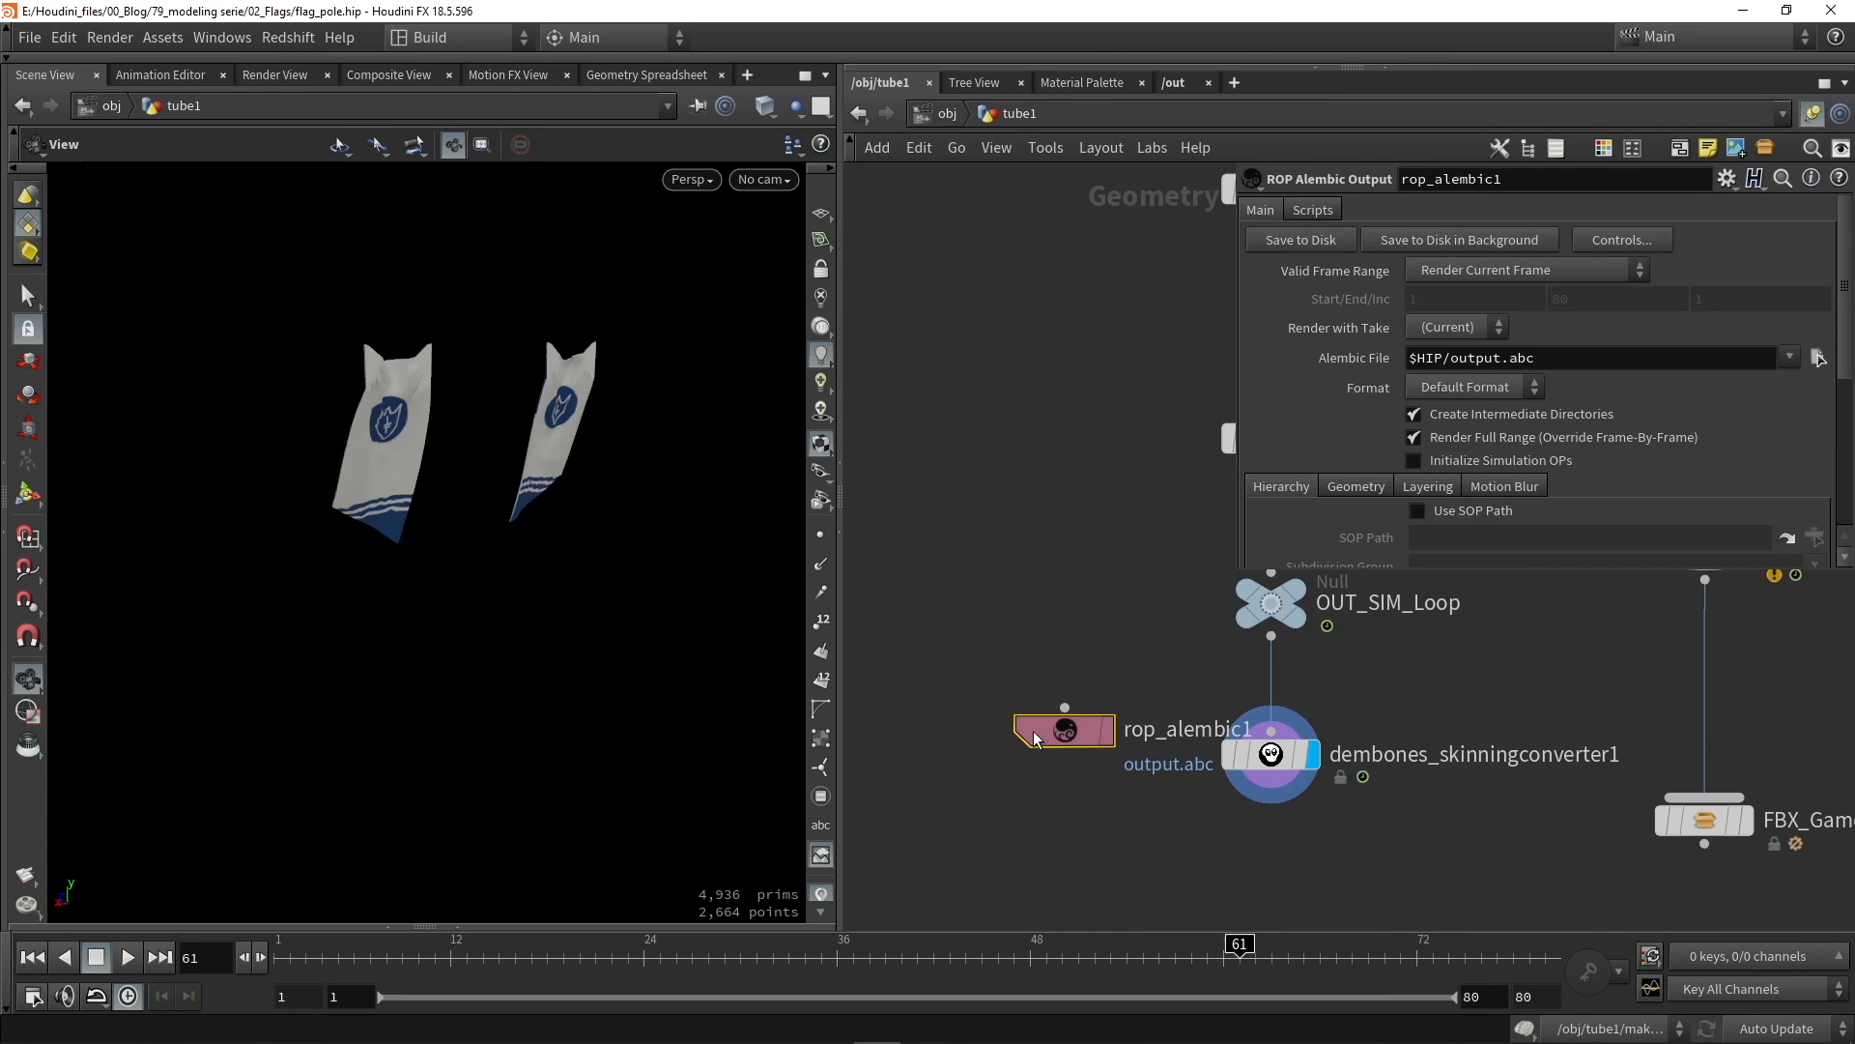
pyautogui.moveTo(1034, 731); pyautogui.dragTo(949, 795)
pyautogui.moveTo(1319, 618); pyautogui.dragTo(978, 771)
pyautogui.moveTo(1035, 643); pyautogui.dragTo(1185, 686, button='middle')
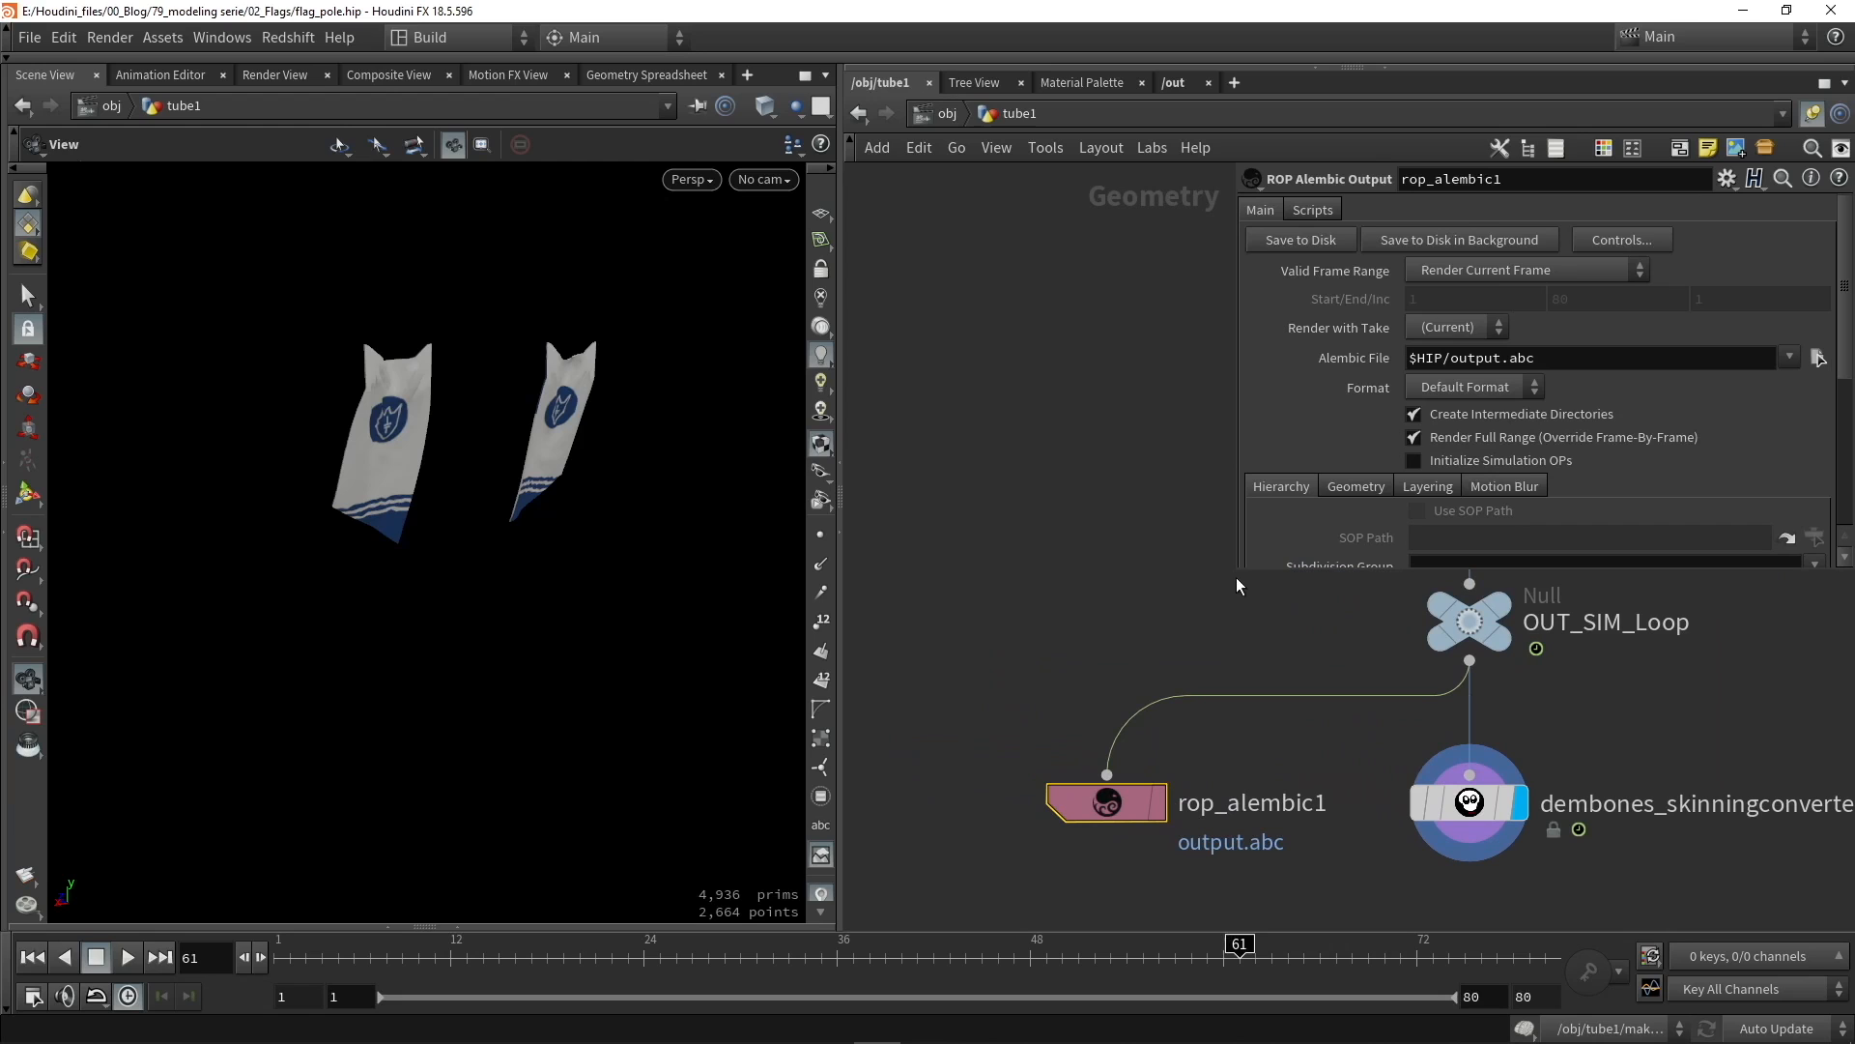
# Step: Redirect the Alembic output to the $HIP/out folder, matching the export folder of the Dem Bones converter
pyautogui.moveTo(1238, 570); pyautogui.dragTo(1031, 603)
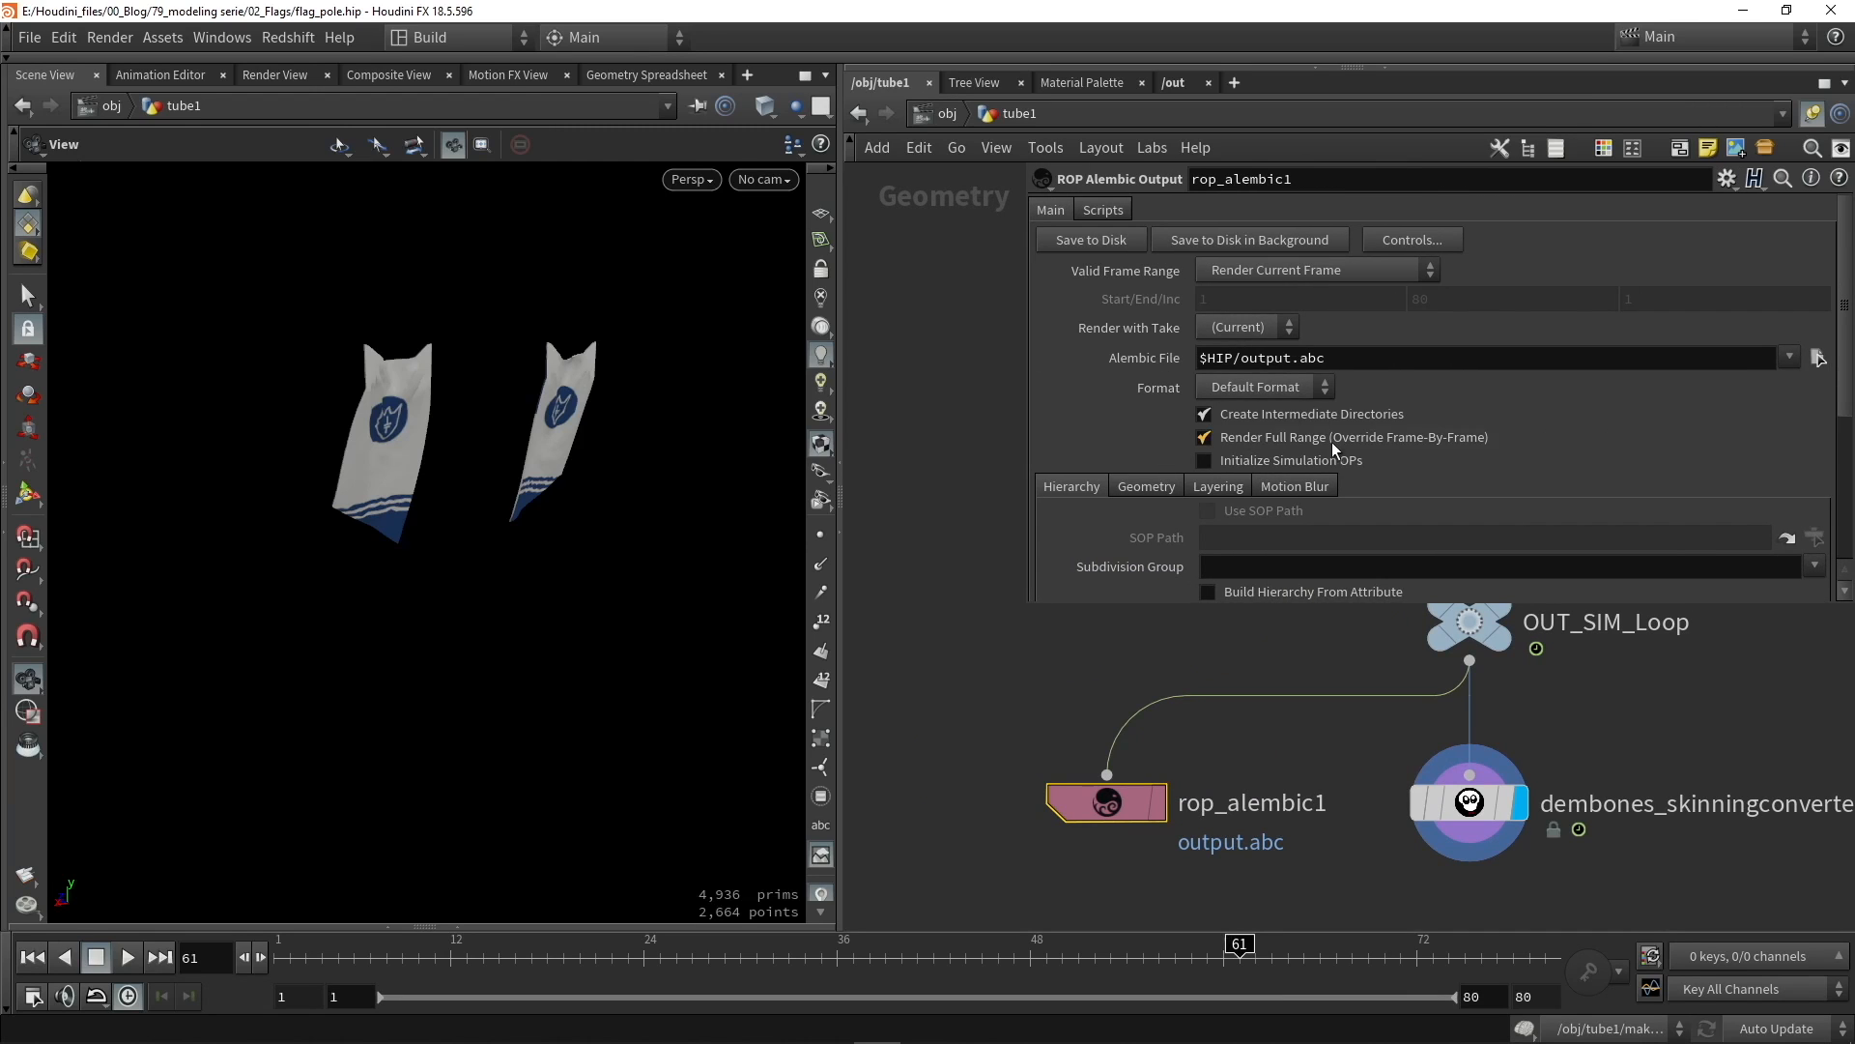
pyautogui.click(1445, 802)
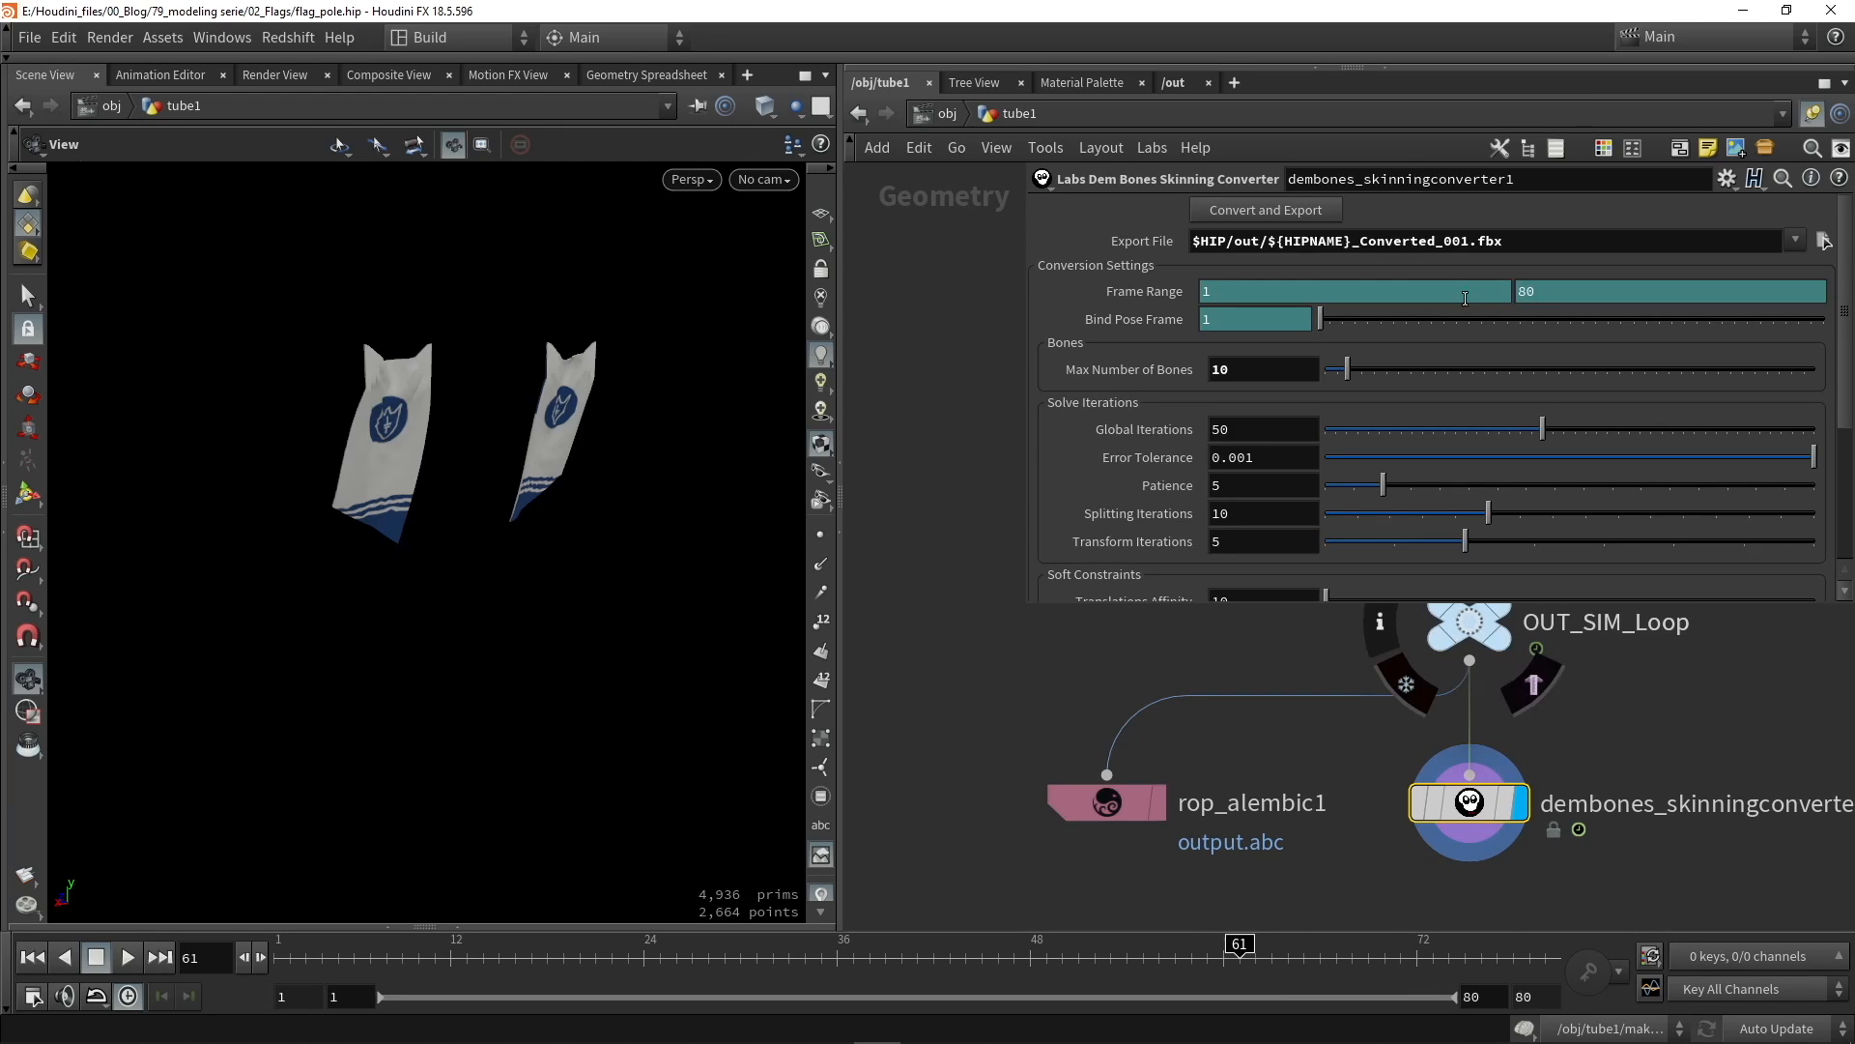
pyautogui.click(1265, 236)
pyautogui.doubleClick(1263, 241)
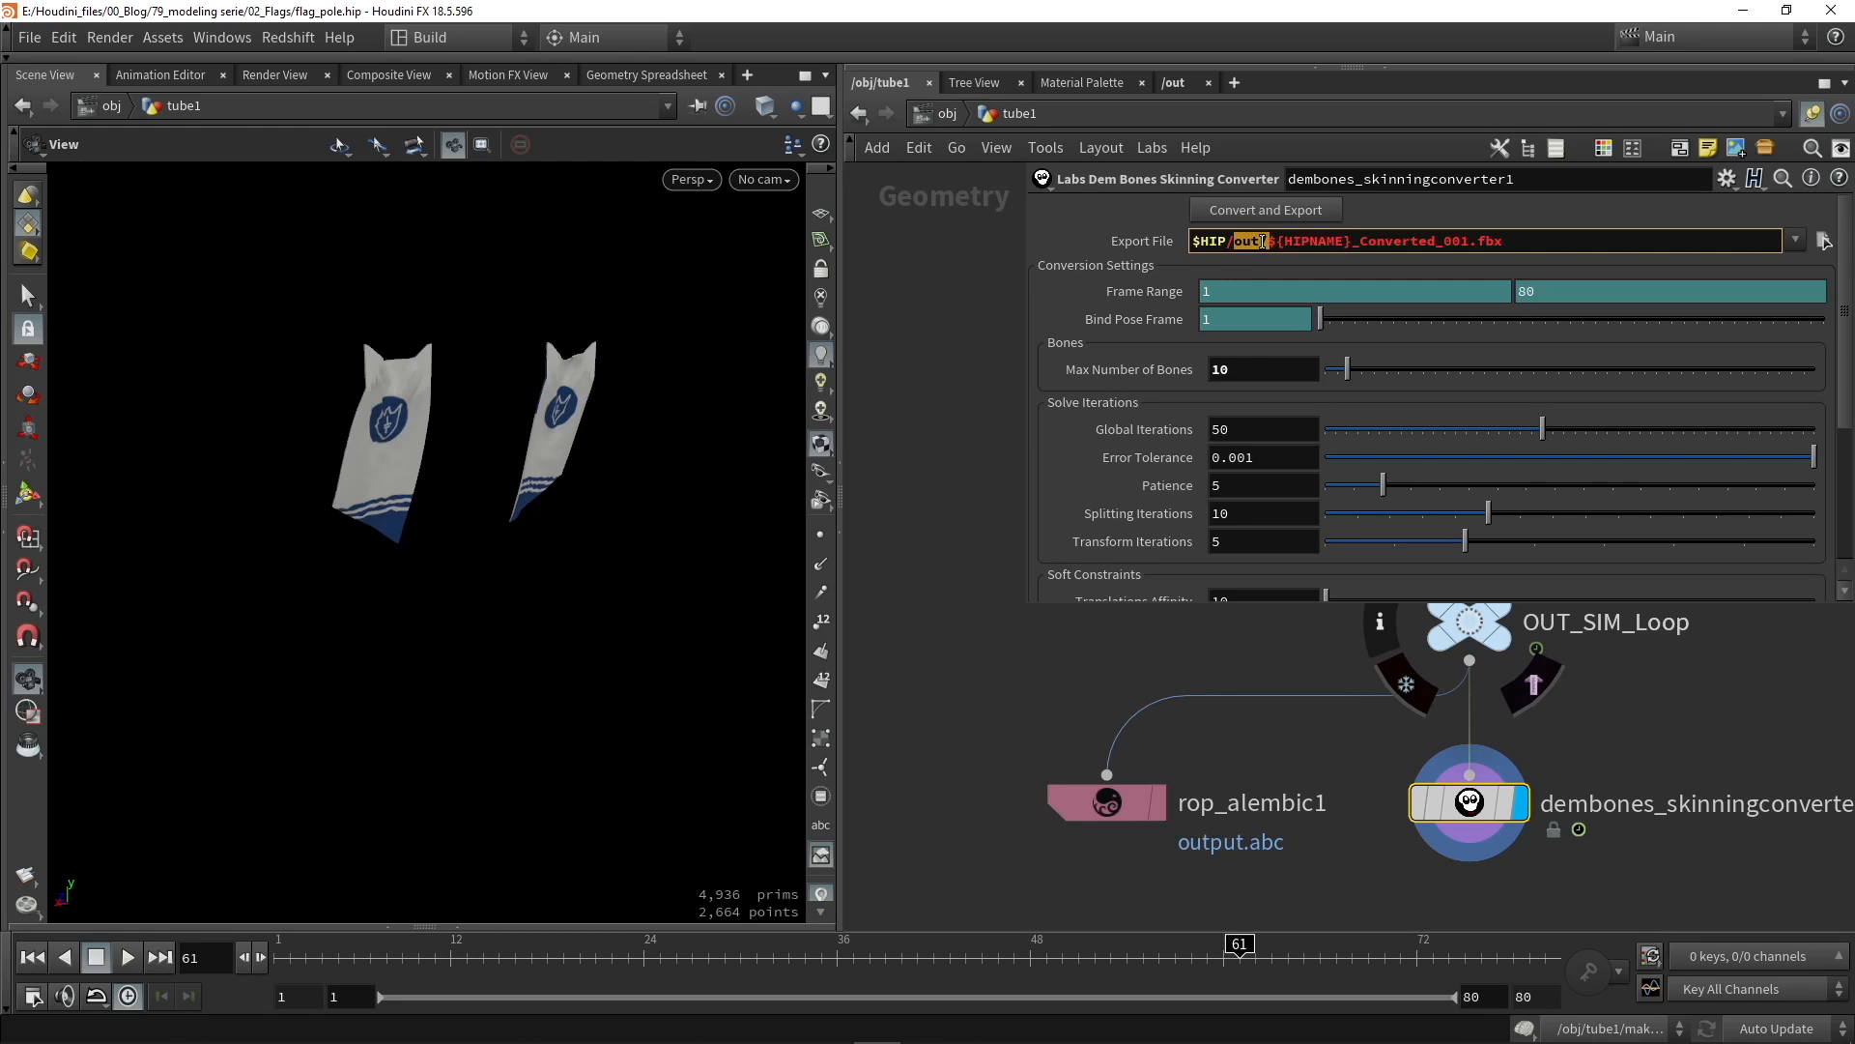
pyautogui.click(1108, 802)
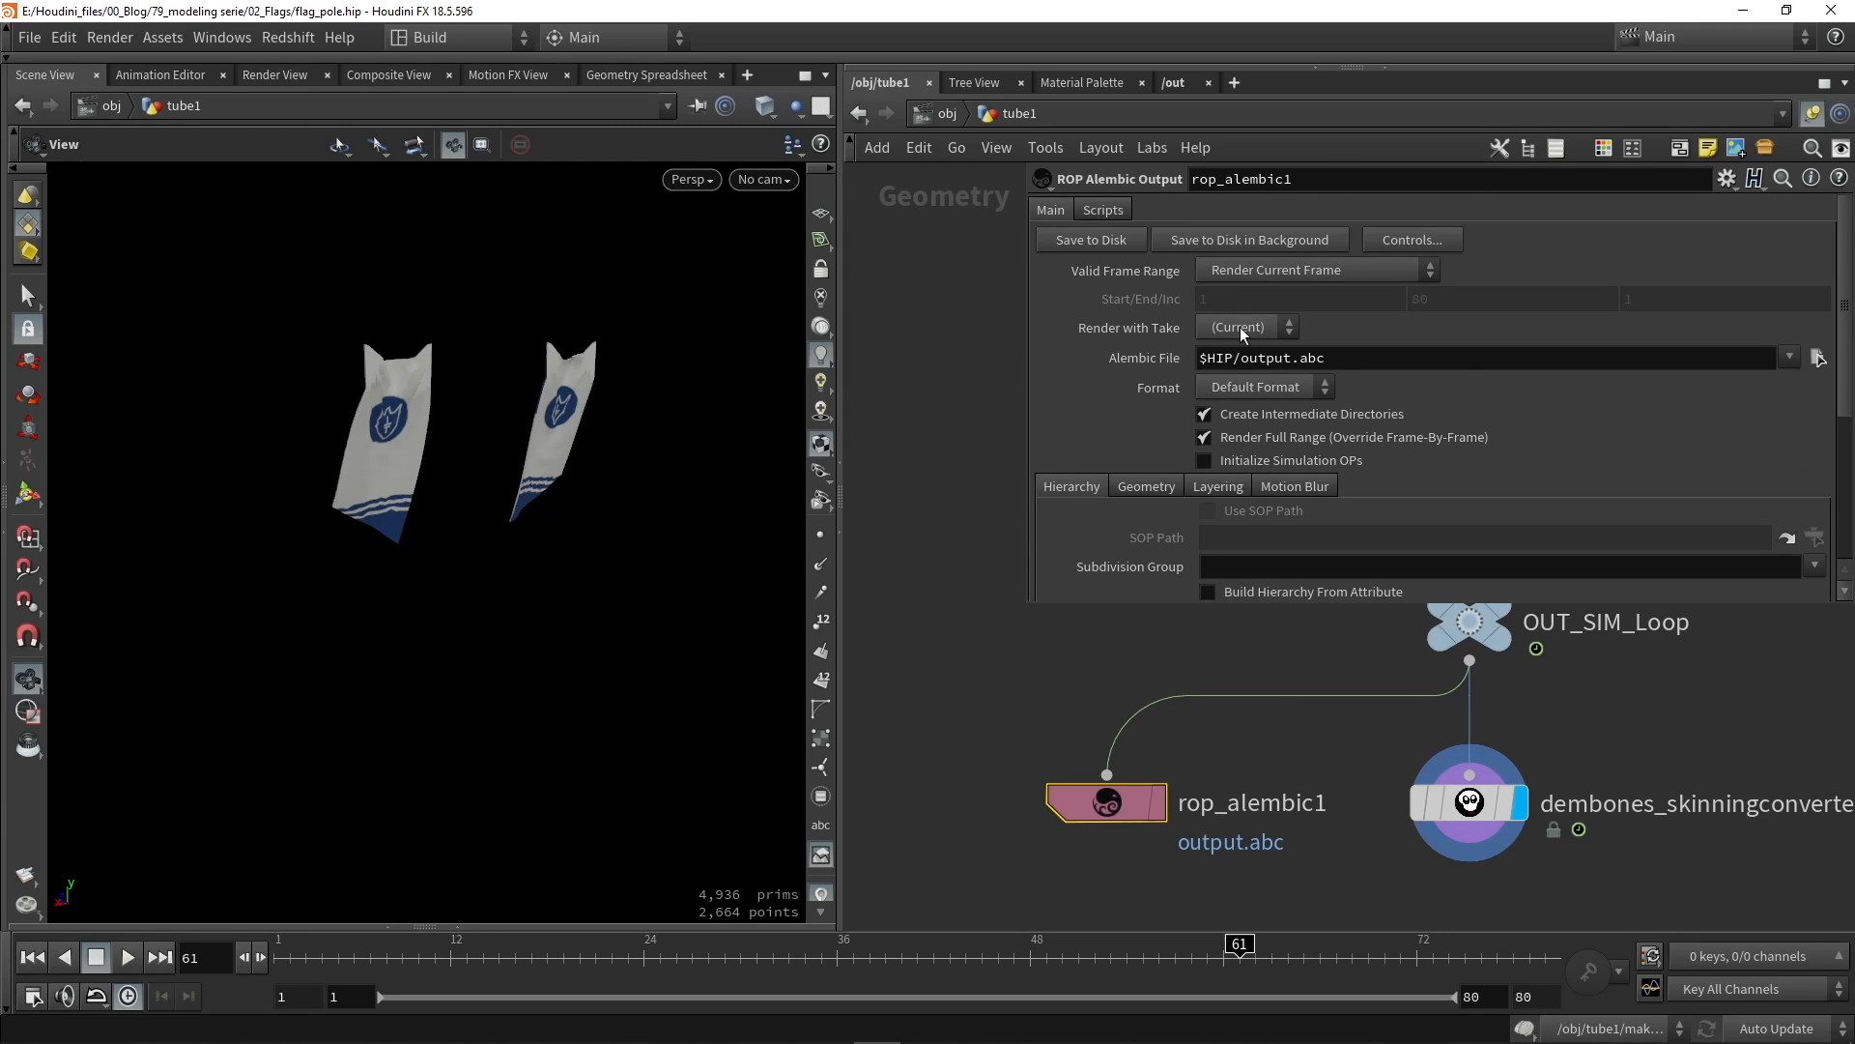
pyautogui.click(1240, 358)
pyautogui.write('out/')
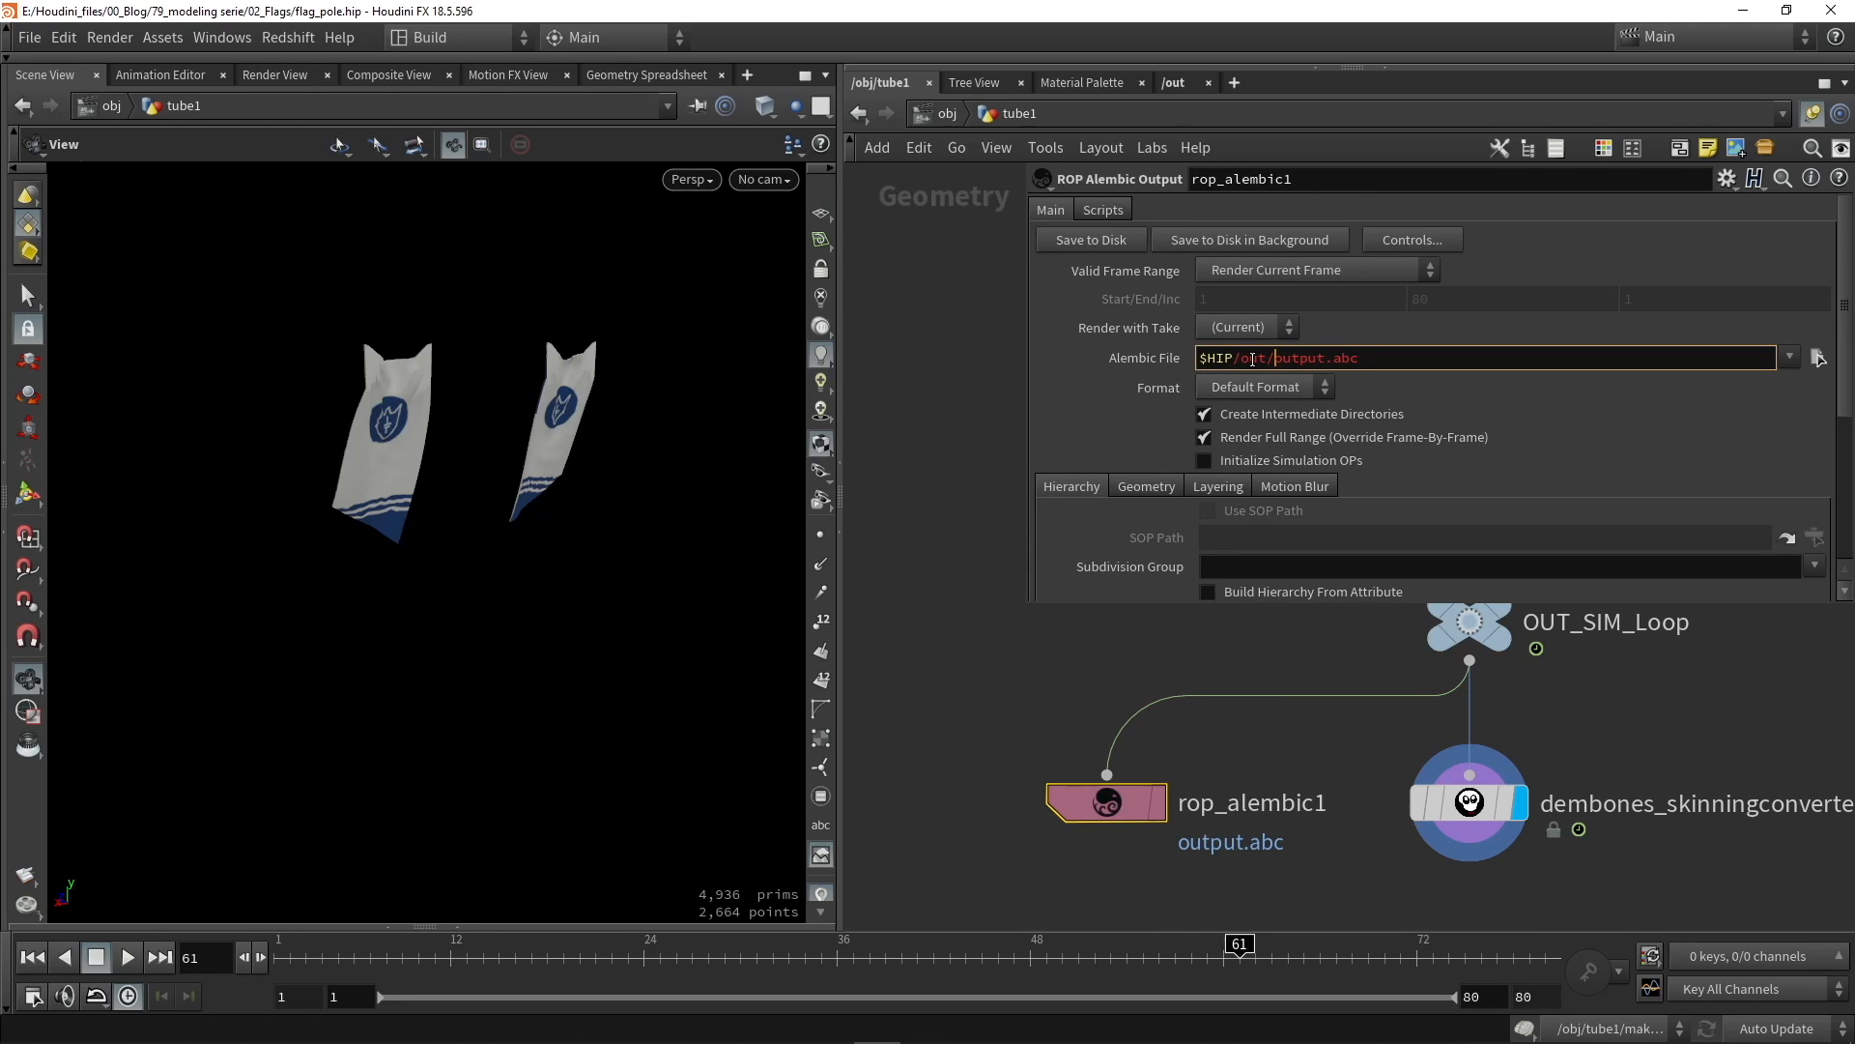
pyautogui.click(1266, 358)
pyautogui.click(1072, 679)
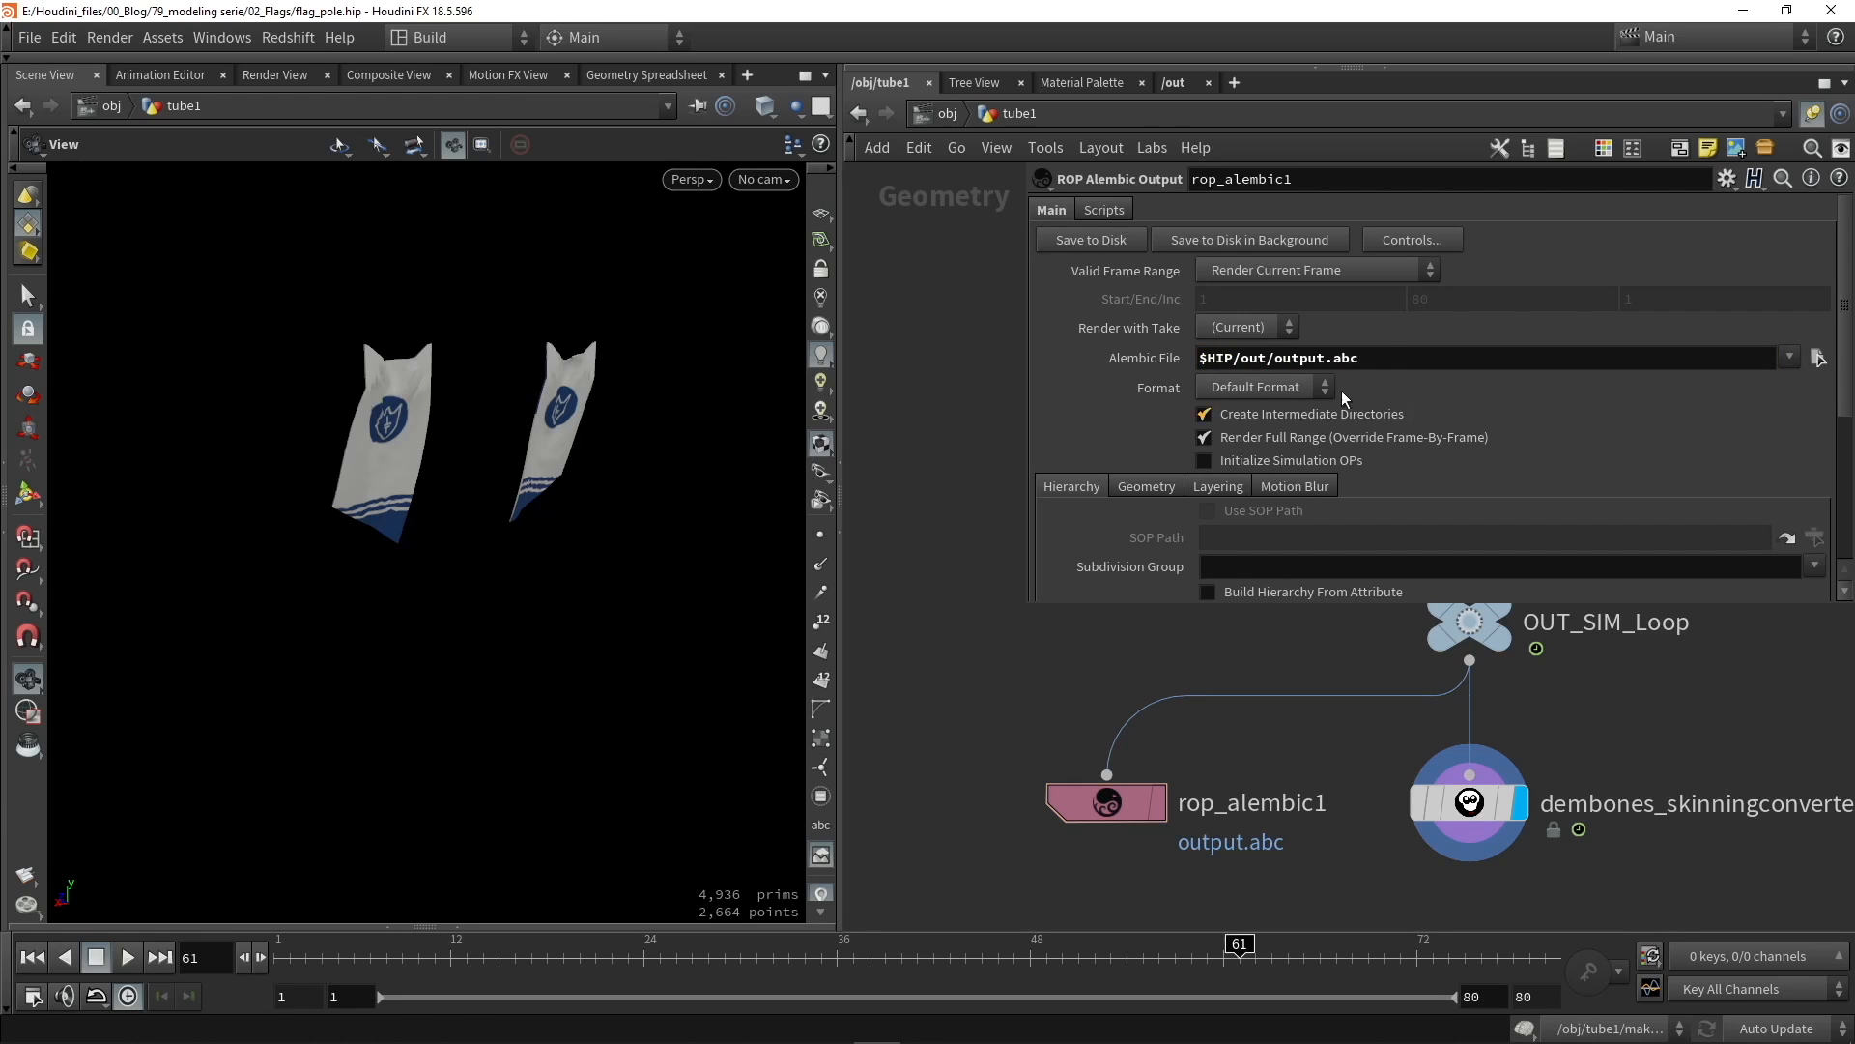
# Step: Name the exported Alembic file Flag_Sim.abc
pyautogui.moveTo(1328, 357); pyautogui.dragTo(1280, 358)
pyautogui.write('flag_Sim')
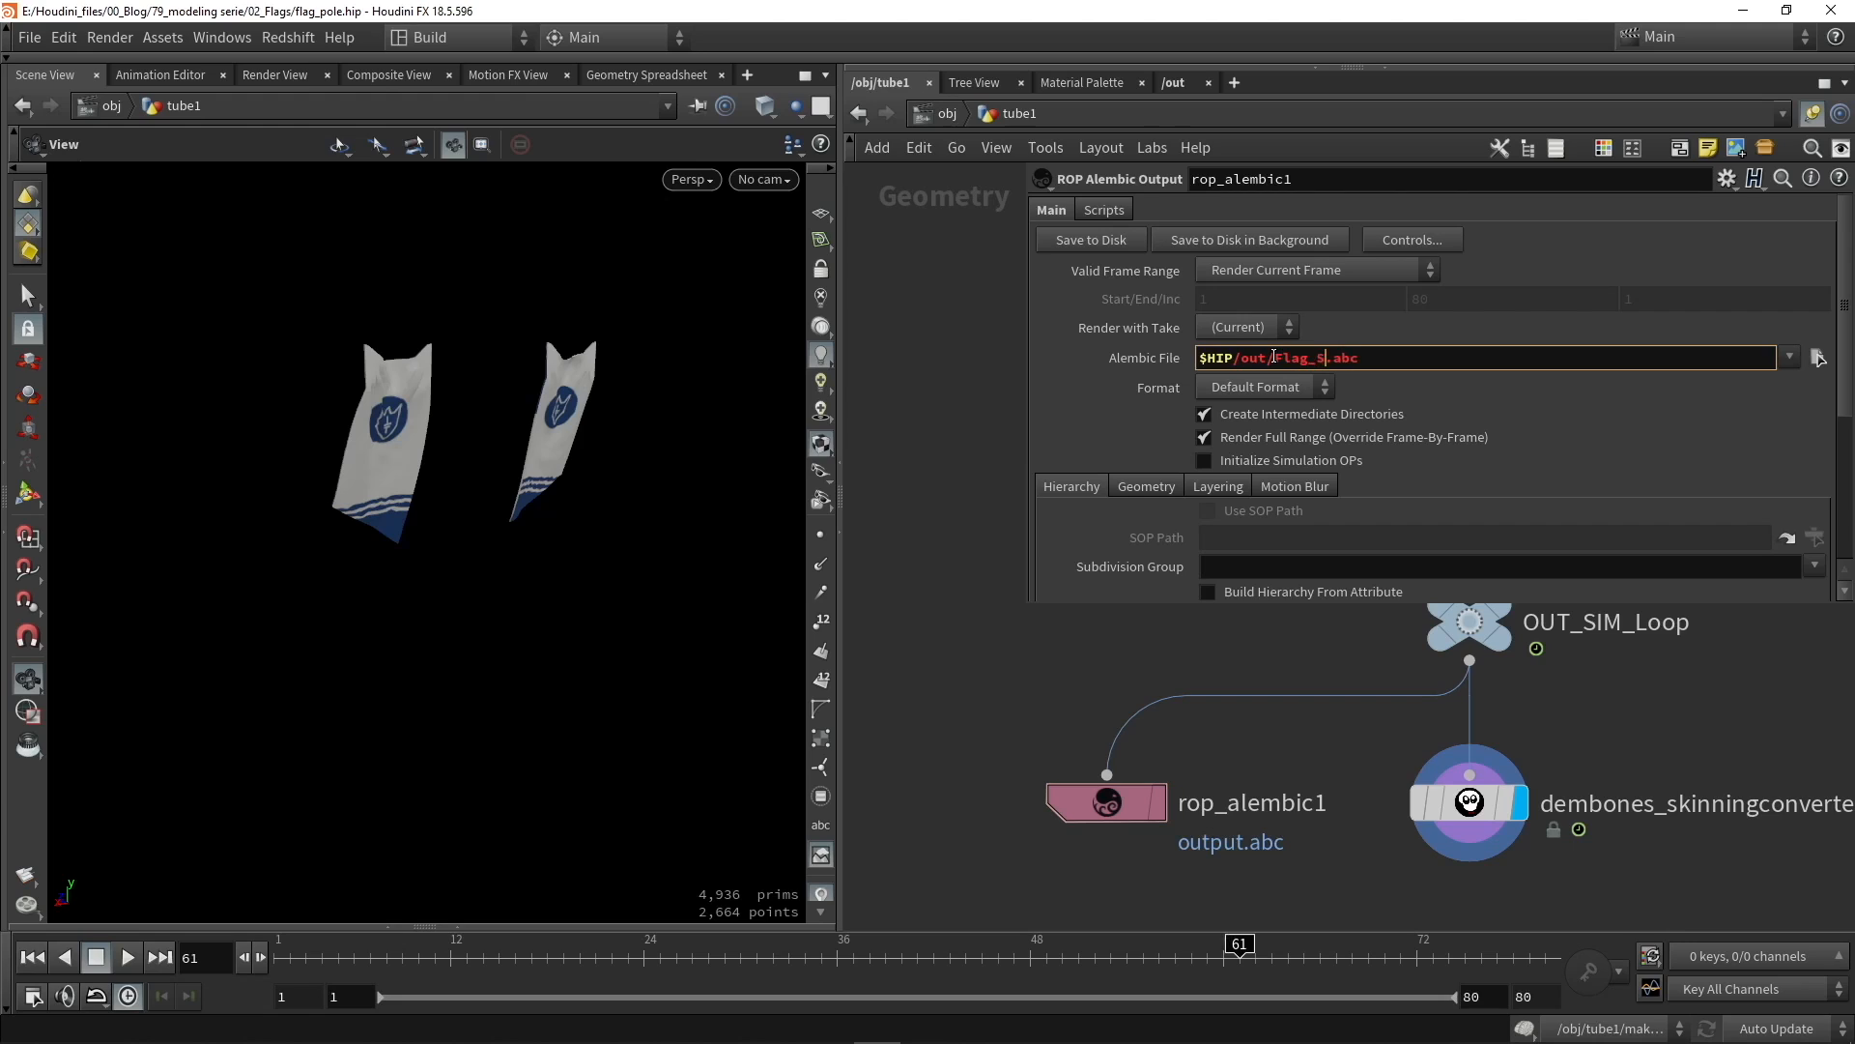
pyautogui.press('Return')
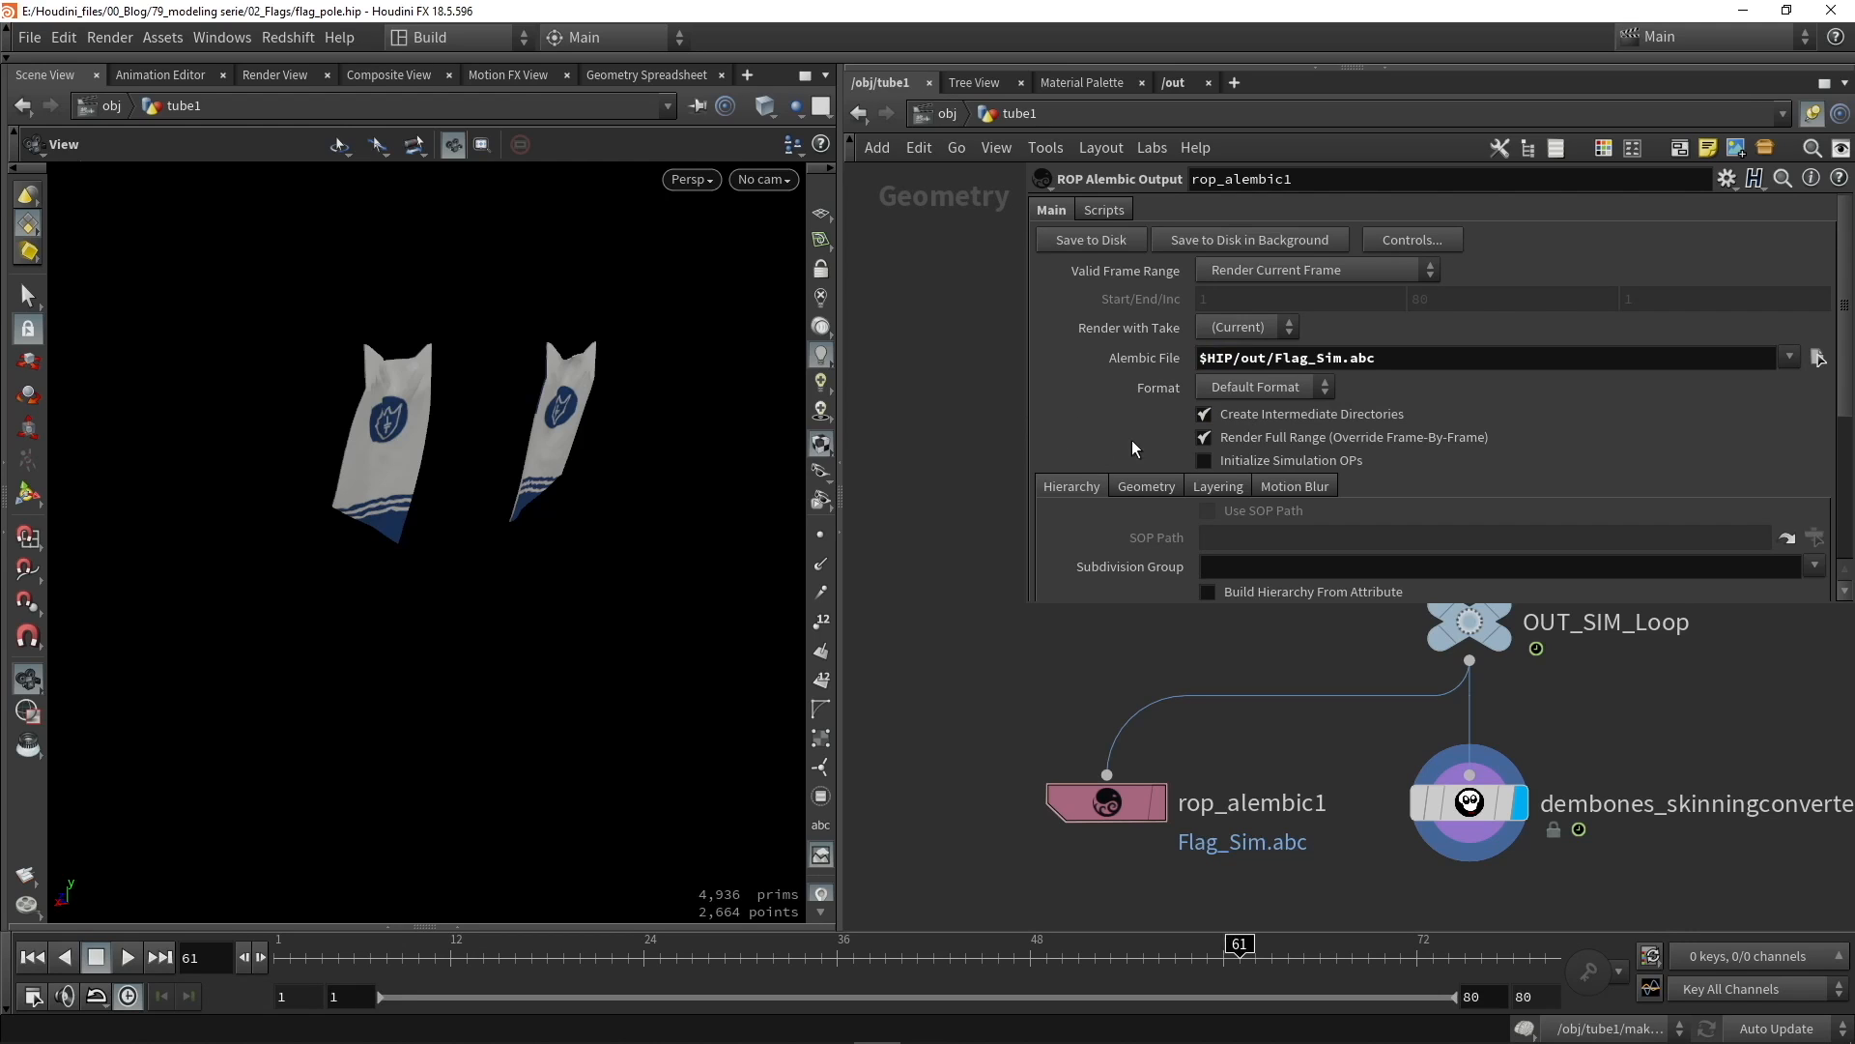
# Step: Set the Alembic node's valid frame range to Render Frame Range for frames 1 to 80 and save the cache to disk
pyautogui.scroll(-3, 1196, 336)
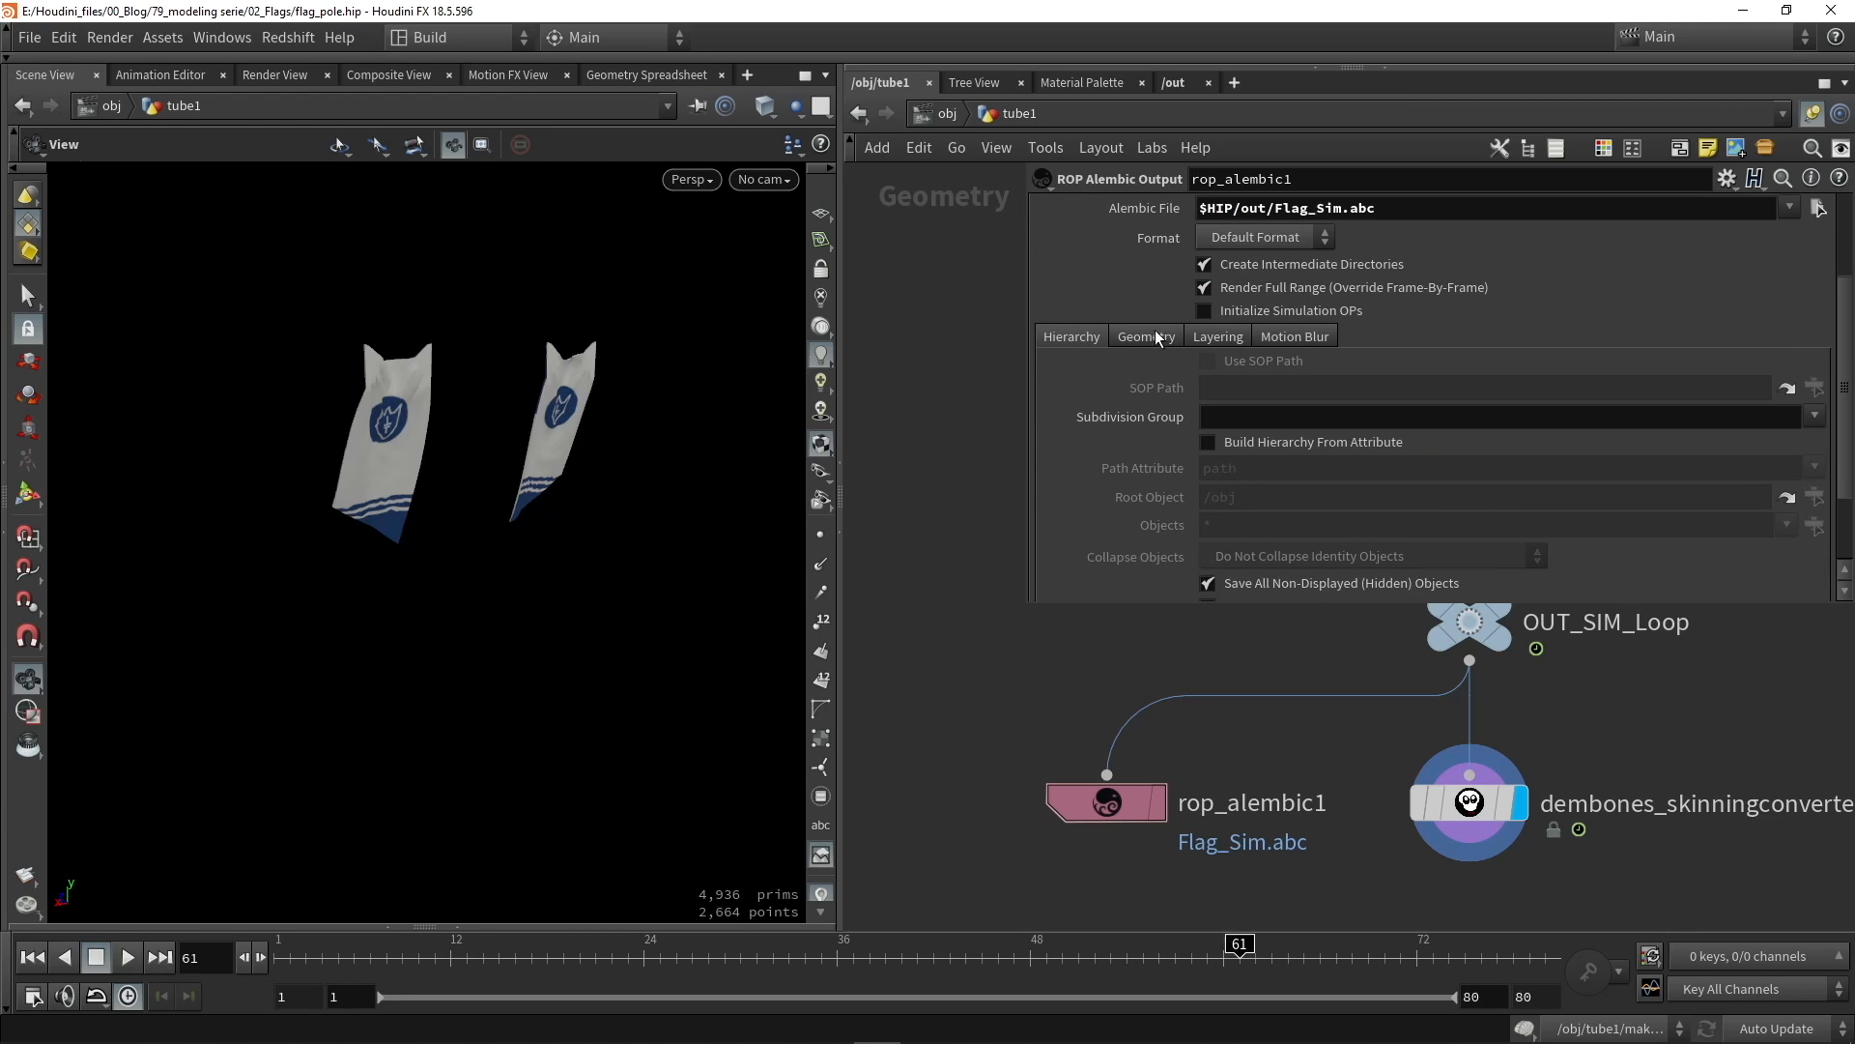
pyautogui.click(1156, 336)
pyautogui.click(1275, 336)
pyautogui.click(1092, 336)
pyautogui.scroll(3, 1088, 339)
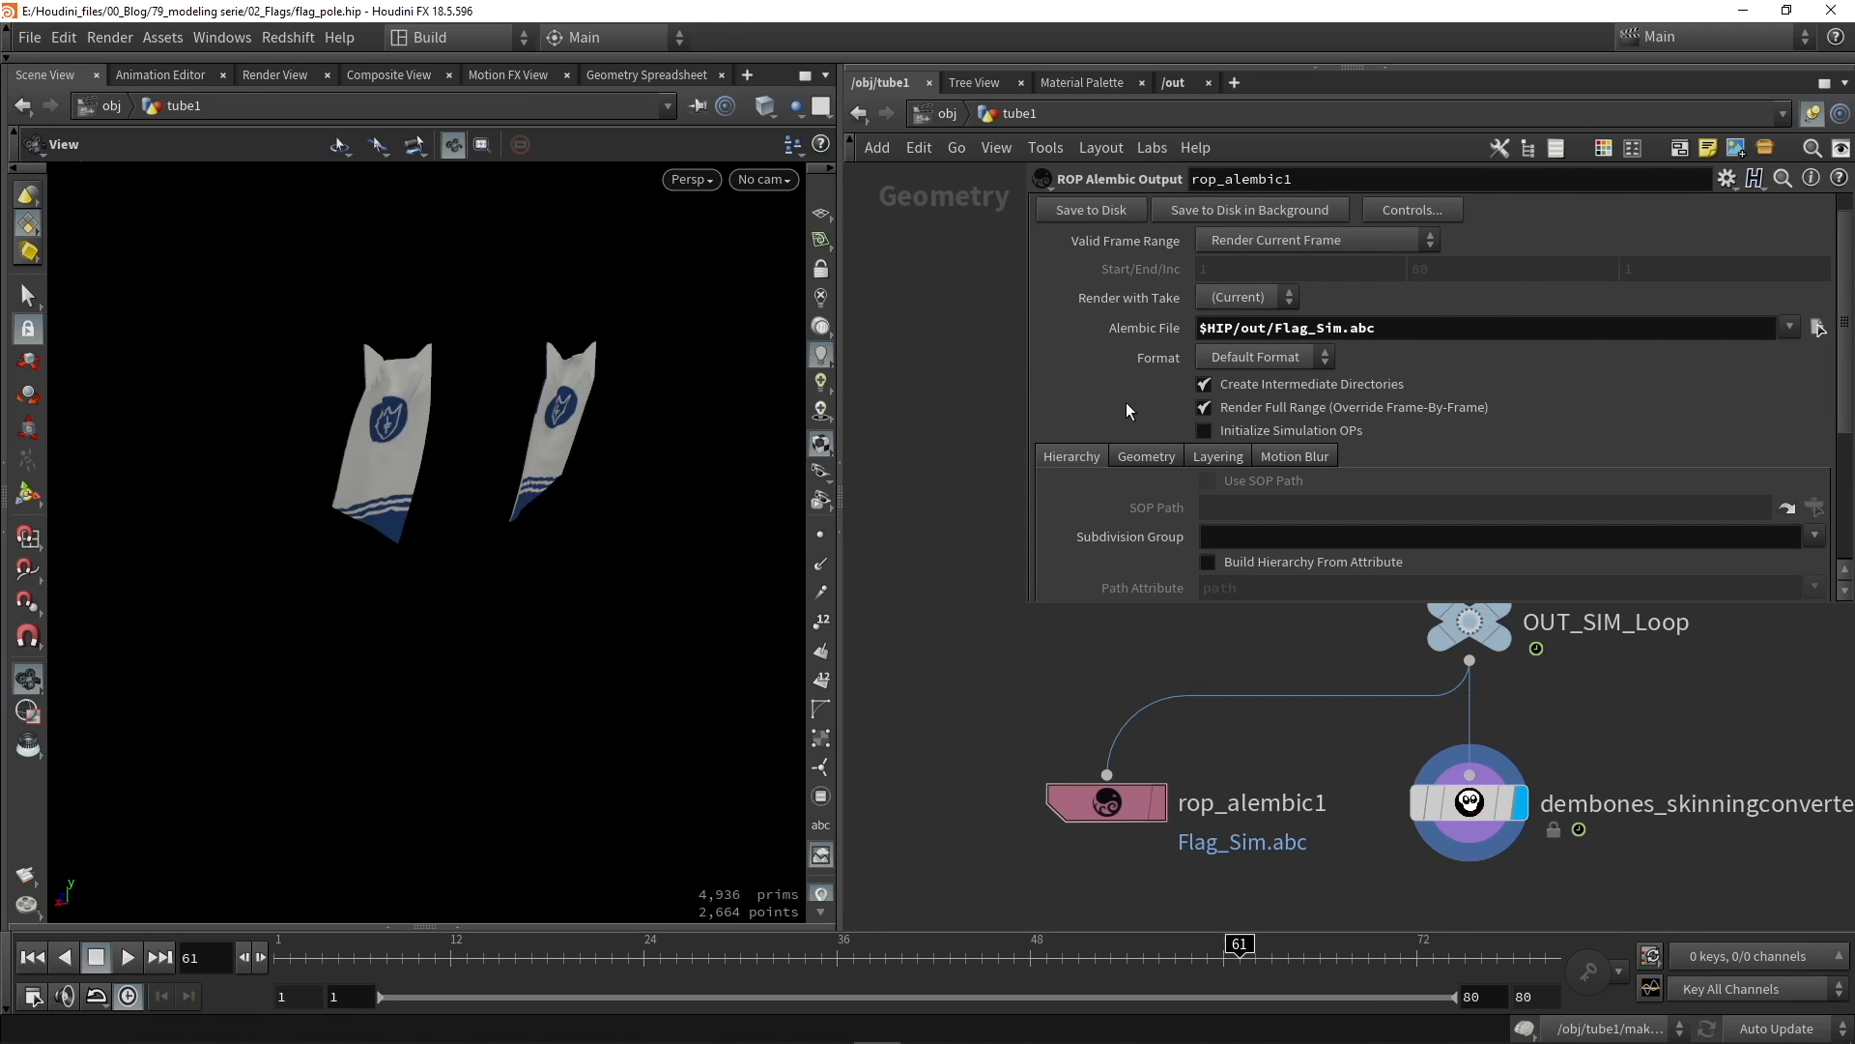
pyautogui.click(1251, 245)
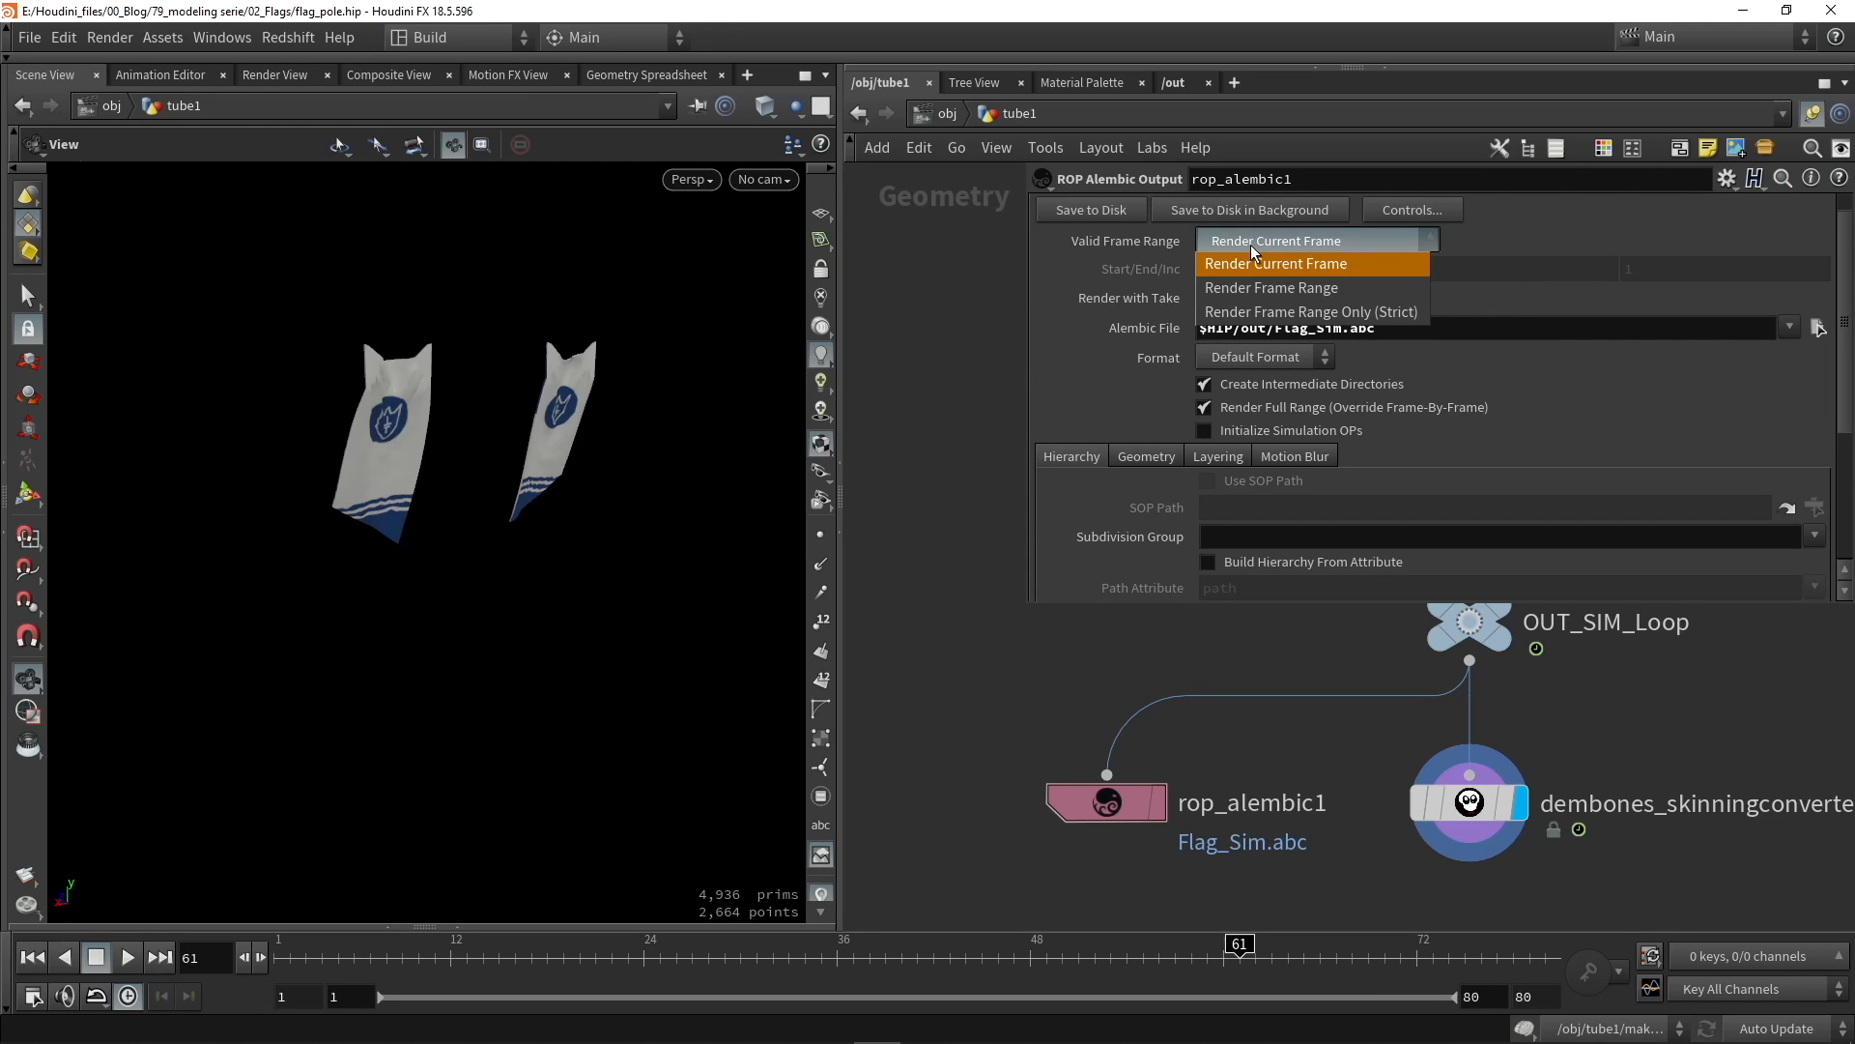
pyautogui.click(1285, 288)
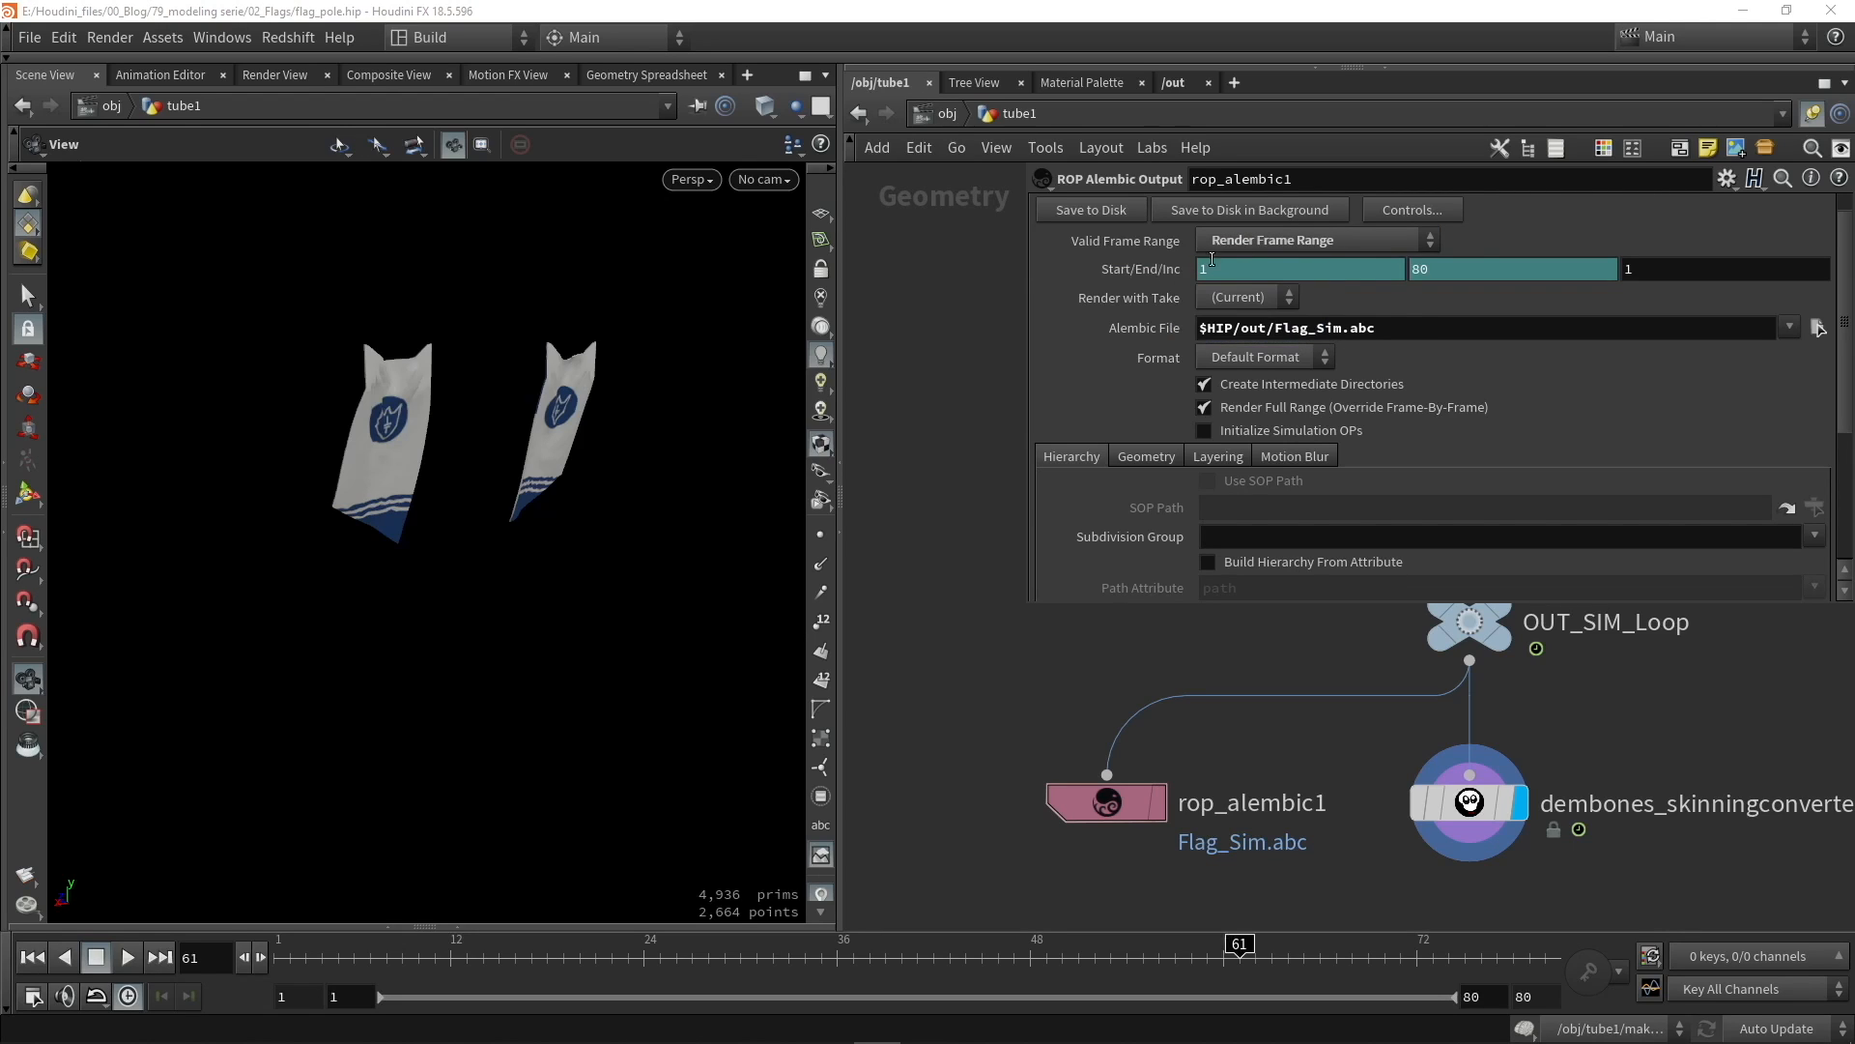
pyautogui.click(1115, 209)
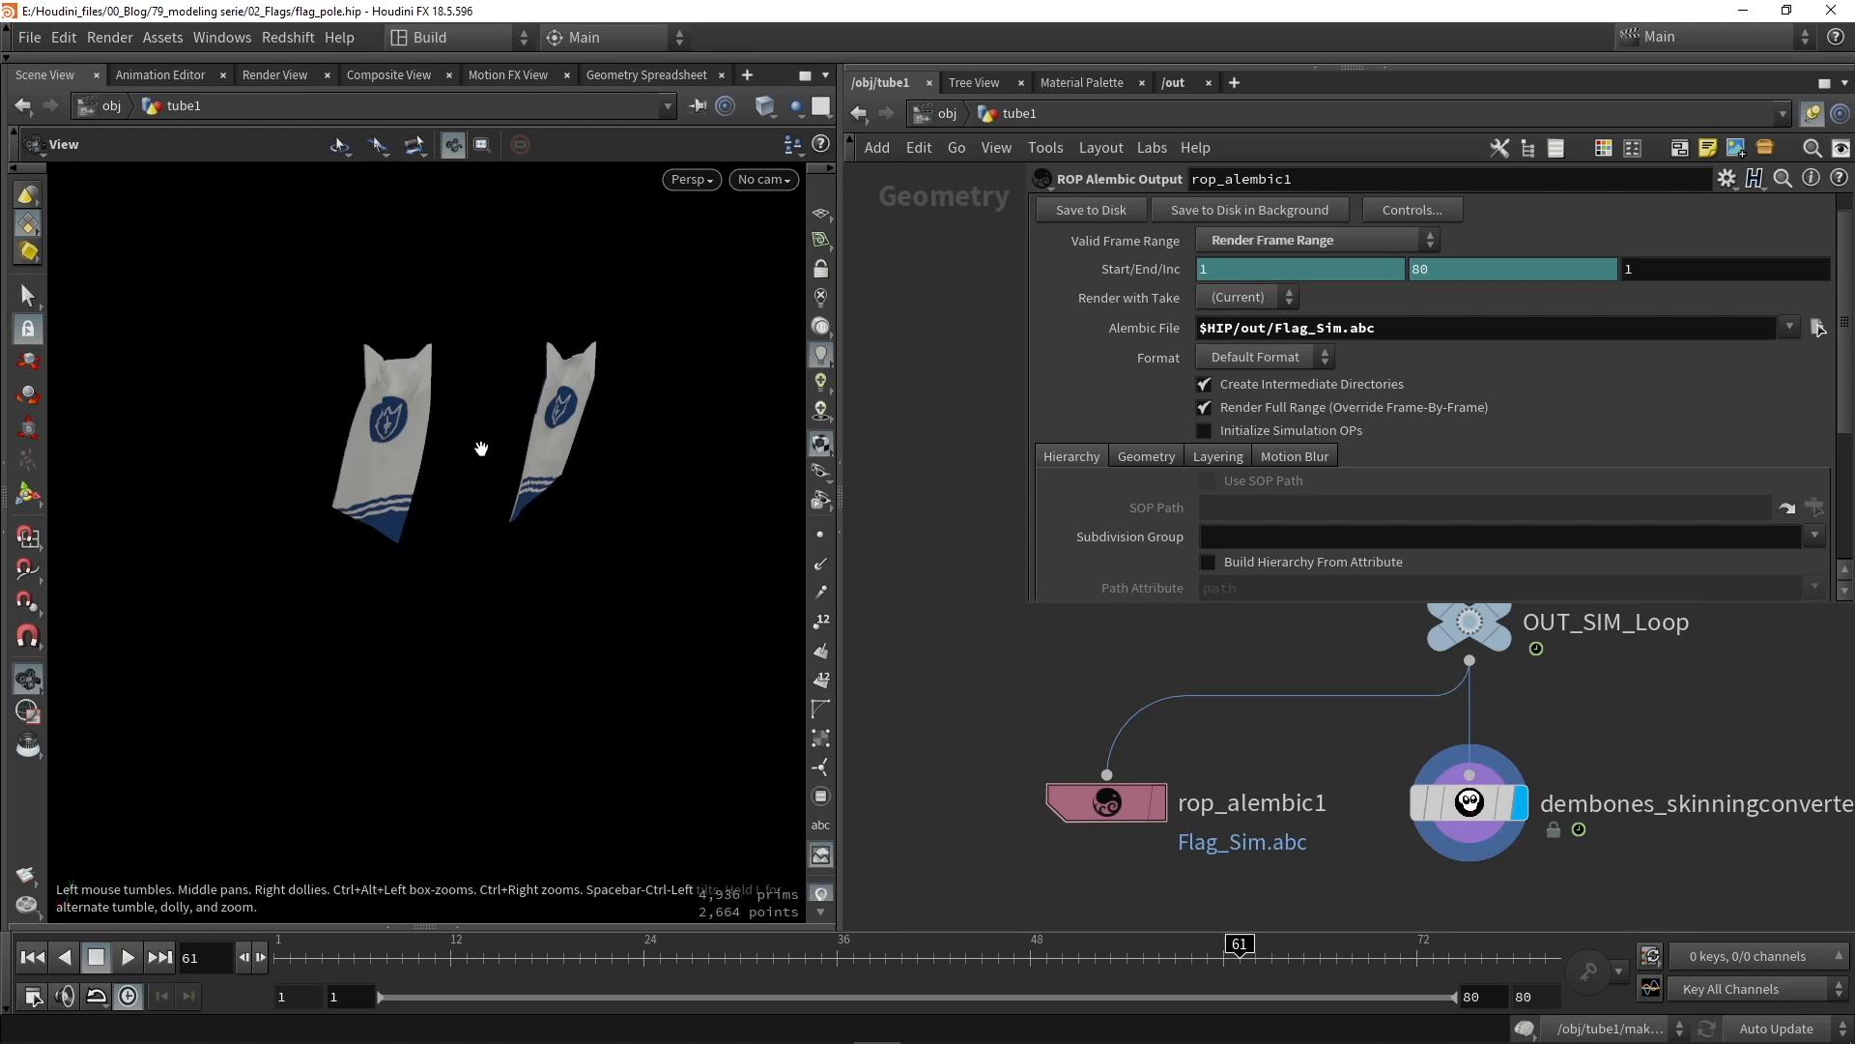
pyautogui.moveTo(484, 442); pyautogui.dragTo(406, 454)
pyautogui.click(1497, 812)
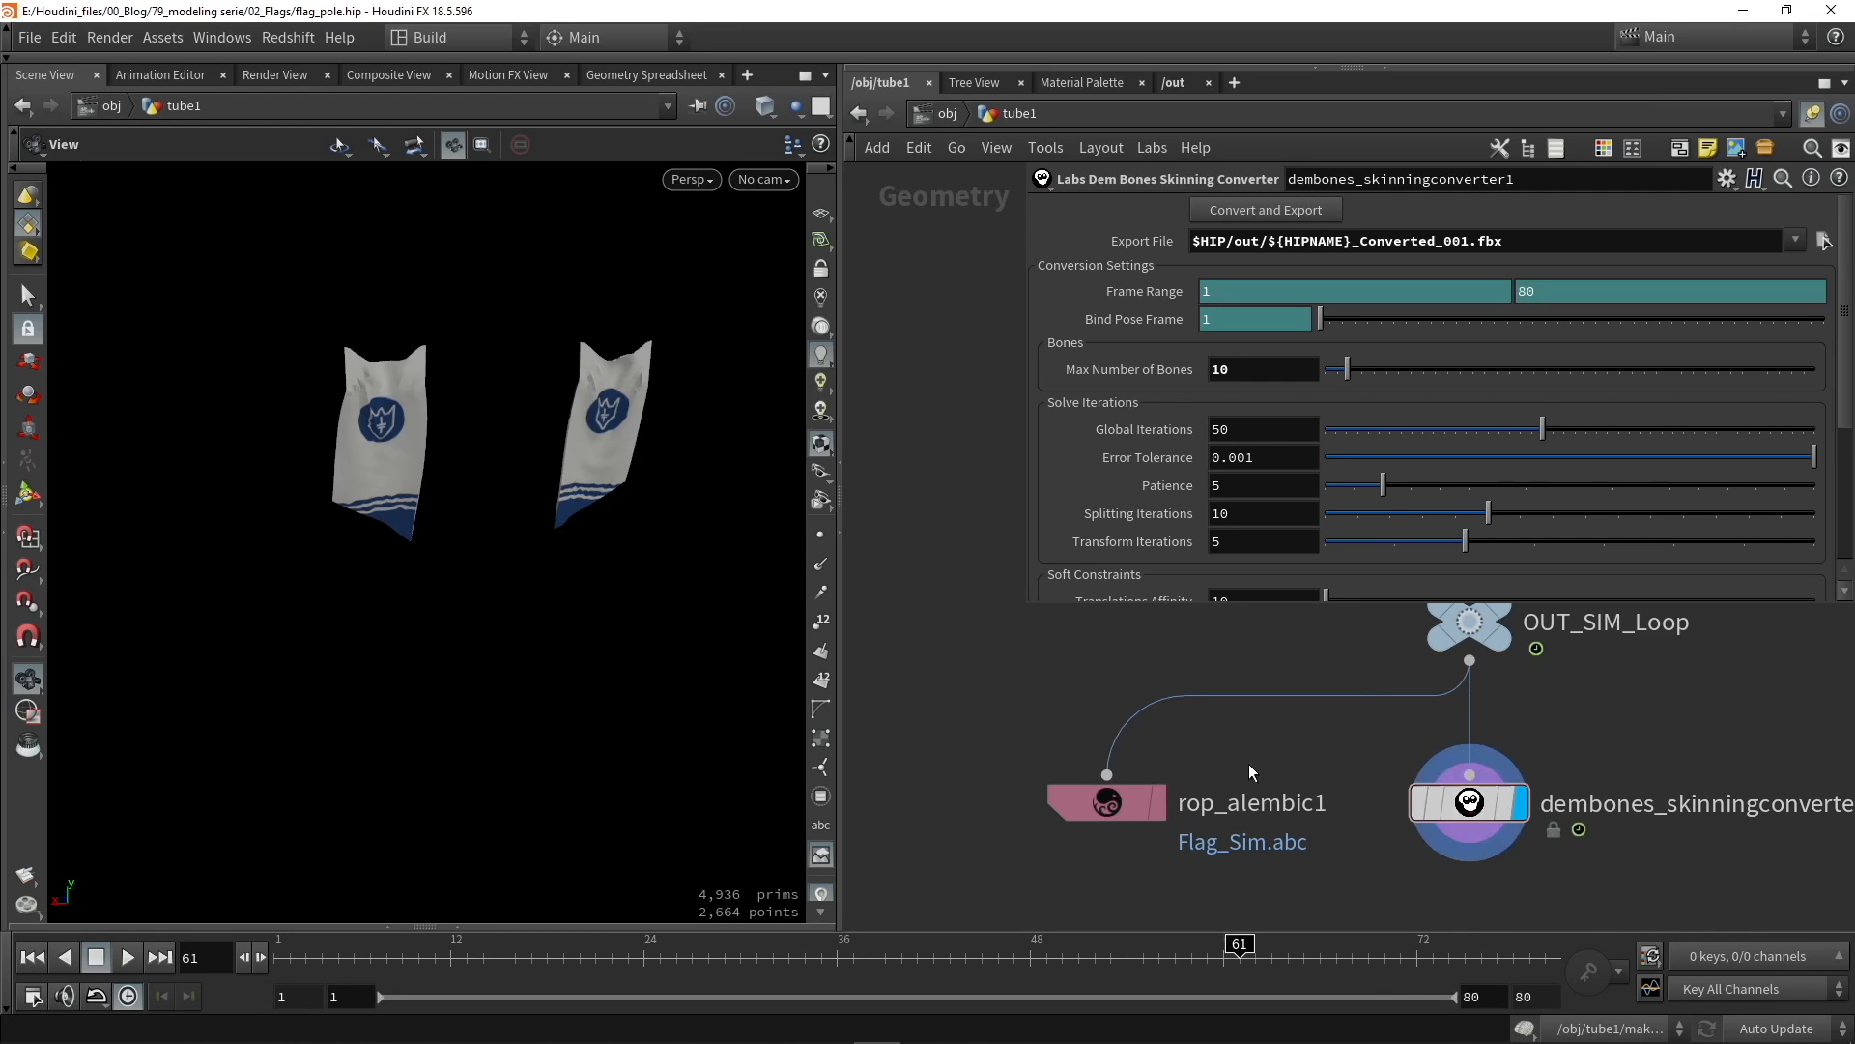
pyautogui.click(1111, 805)
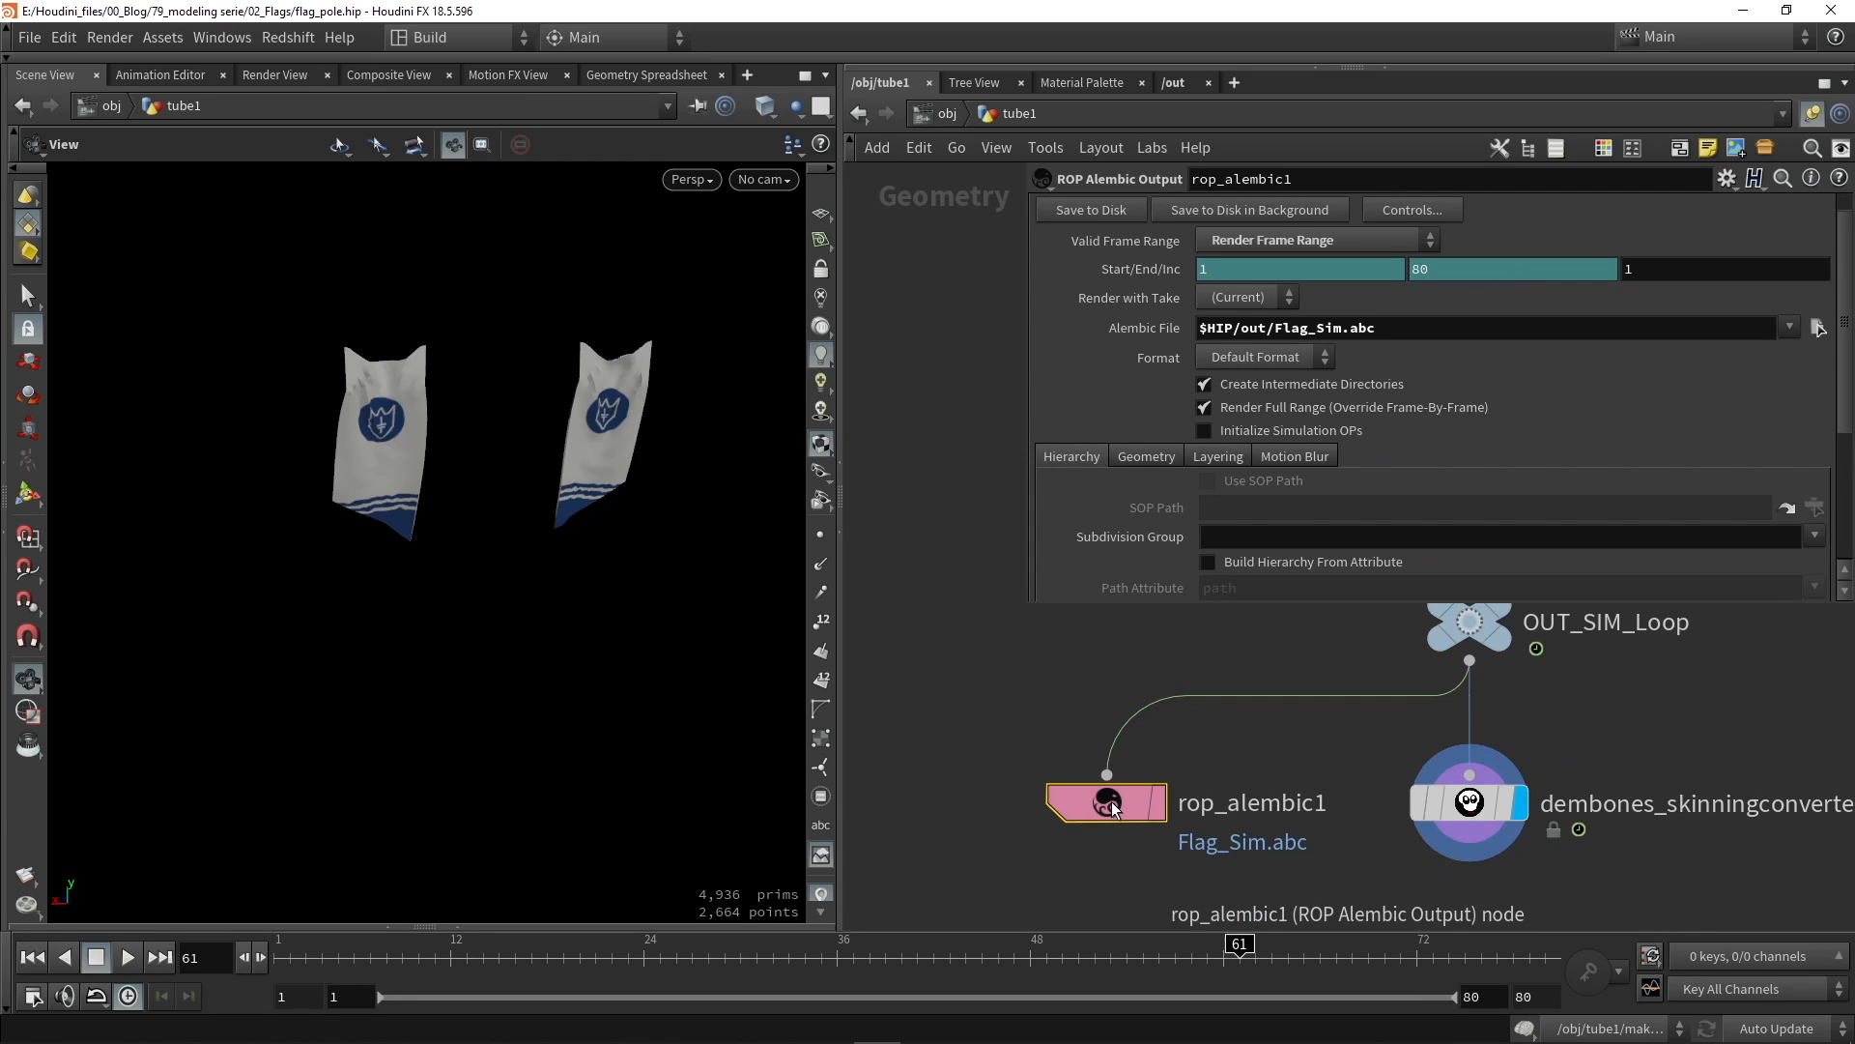
pyautogui.click(1023, 740)
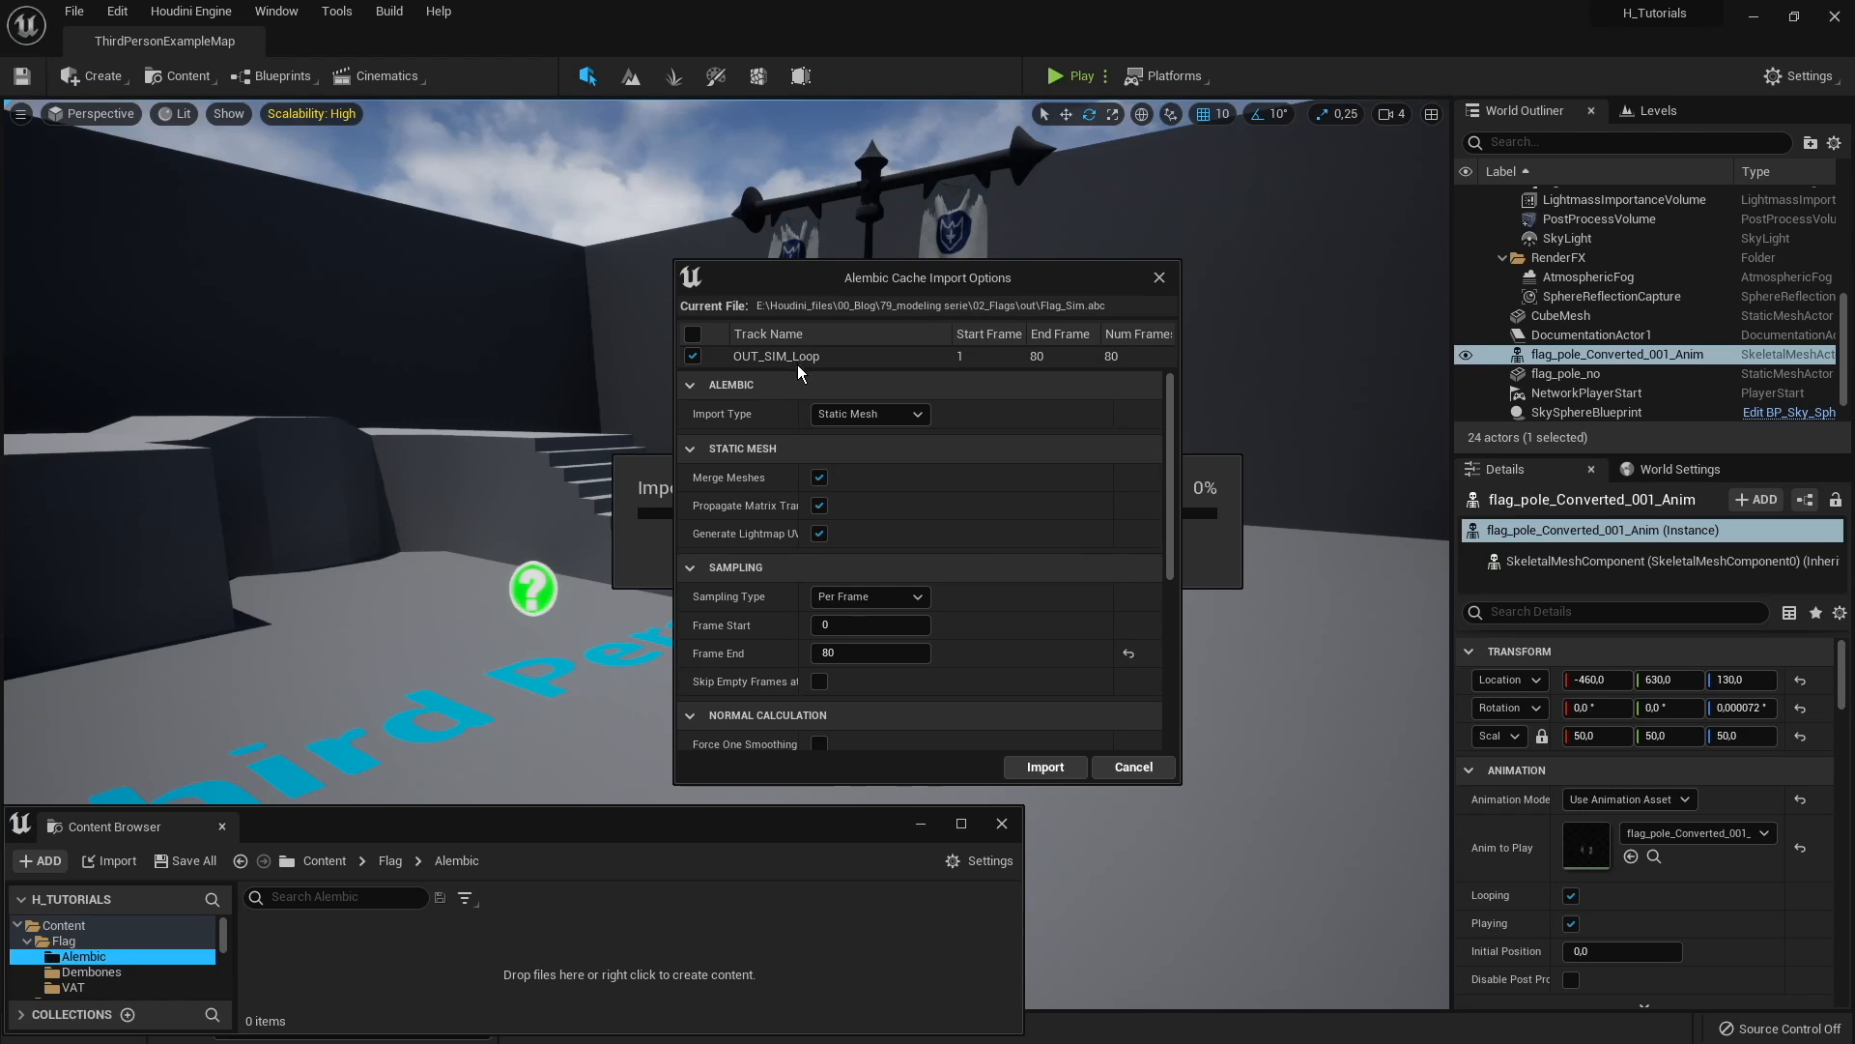
# Step: In Unreal Engine, import Flag_Sim.abc into the Flag/Alembic folder as a Geometry Cache (Experimental), keeping the remaining import options
pyautogui.click(833, 415)
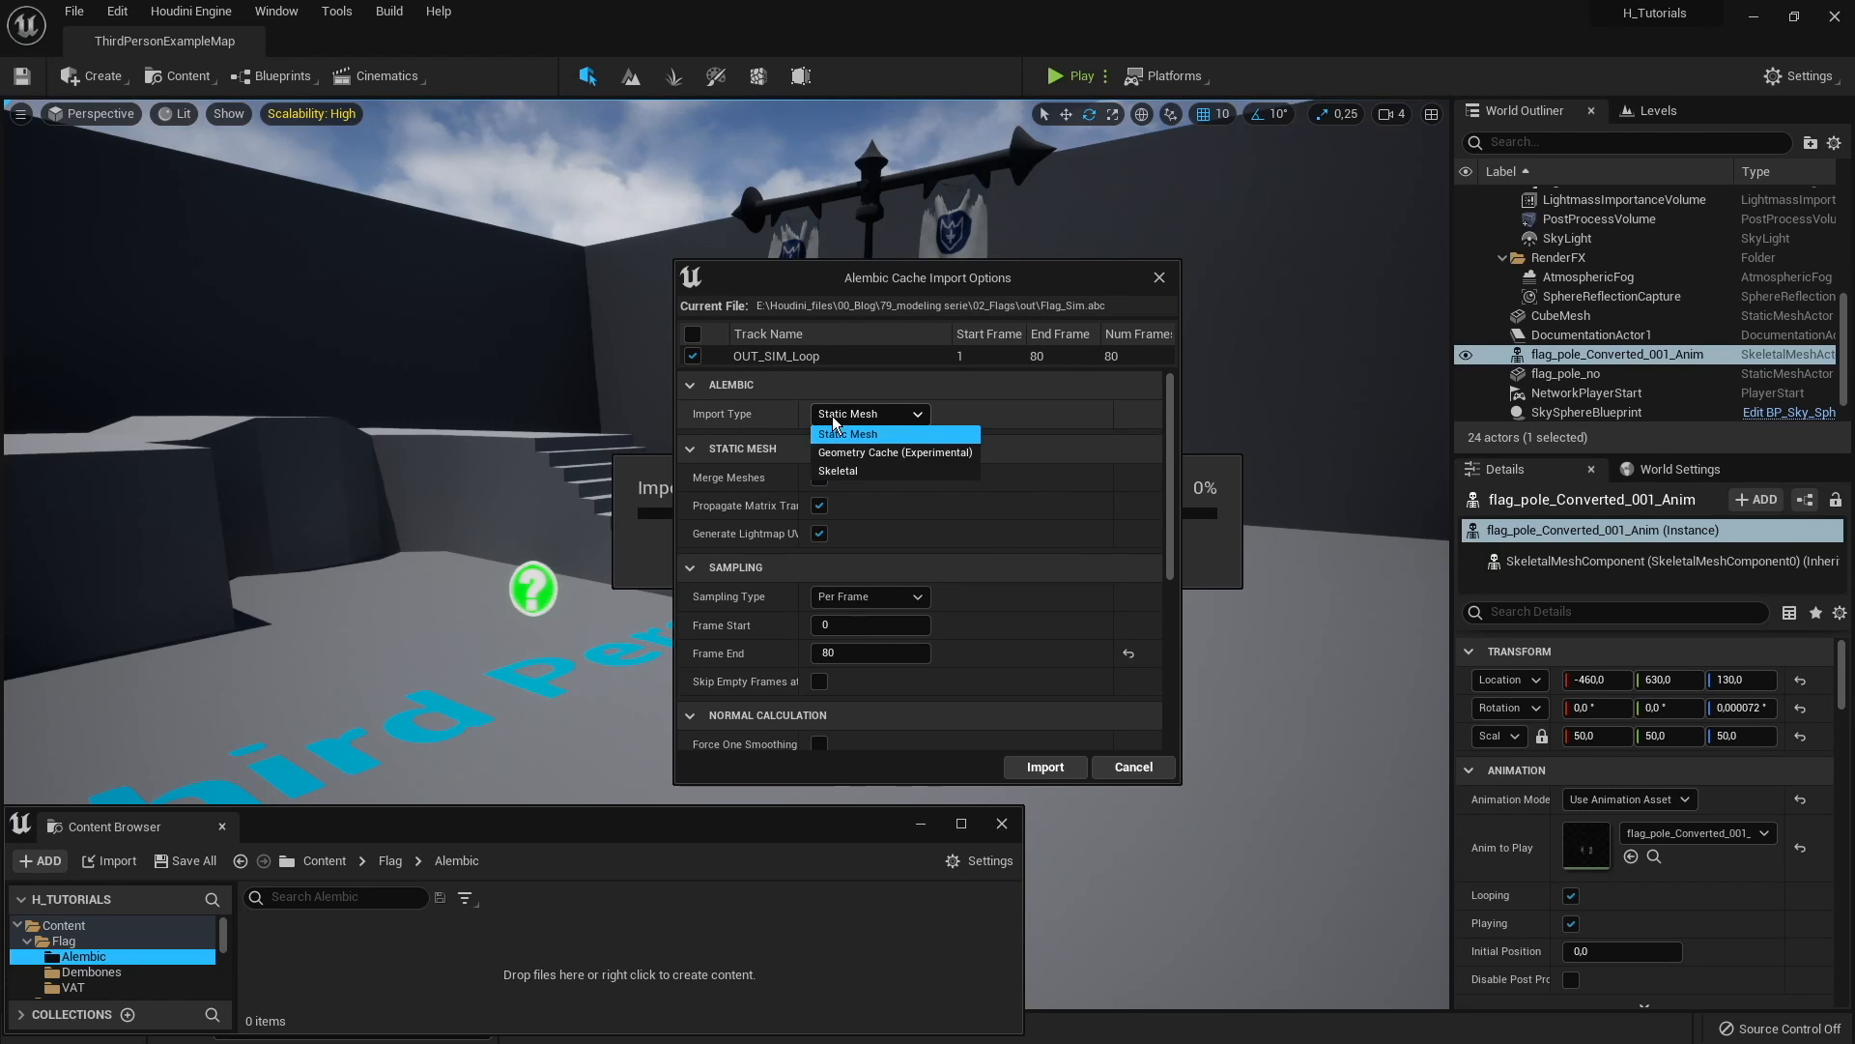
pyautogui.click(945, 454)
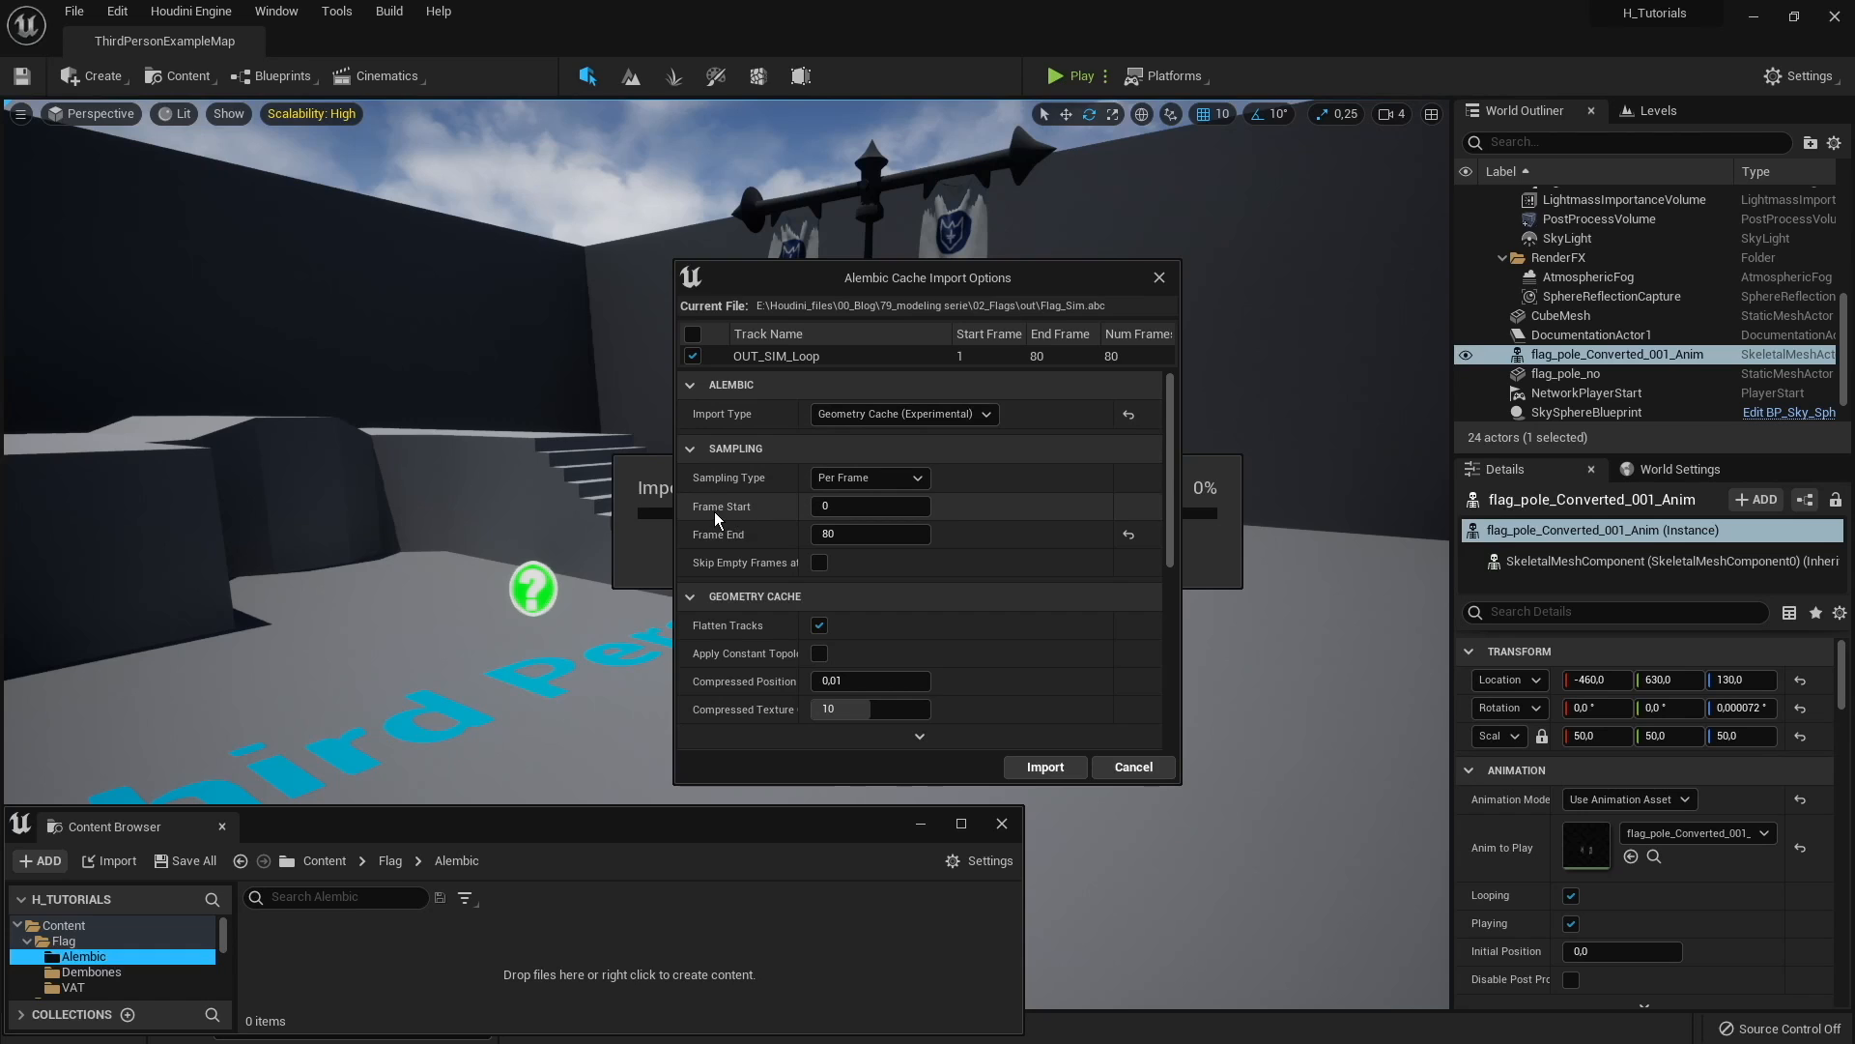
pyautogui.scroll(-1, 935, 529)
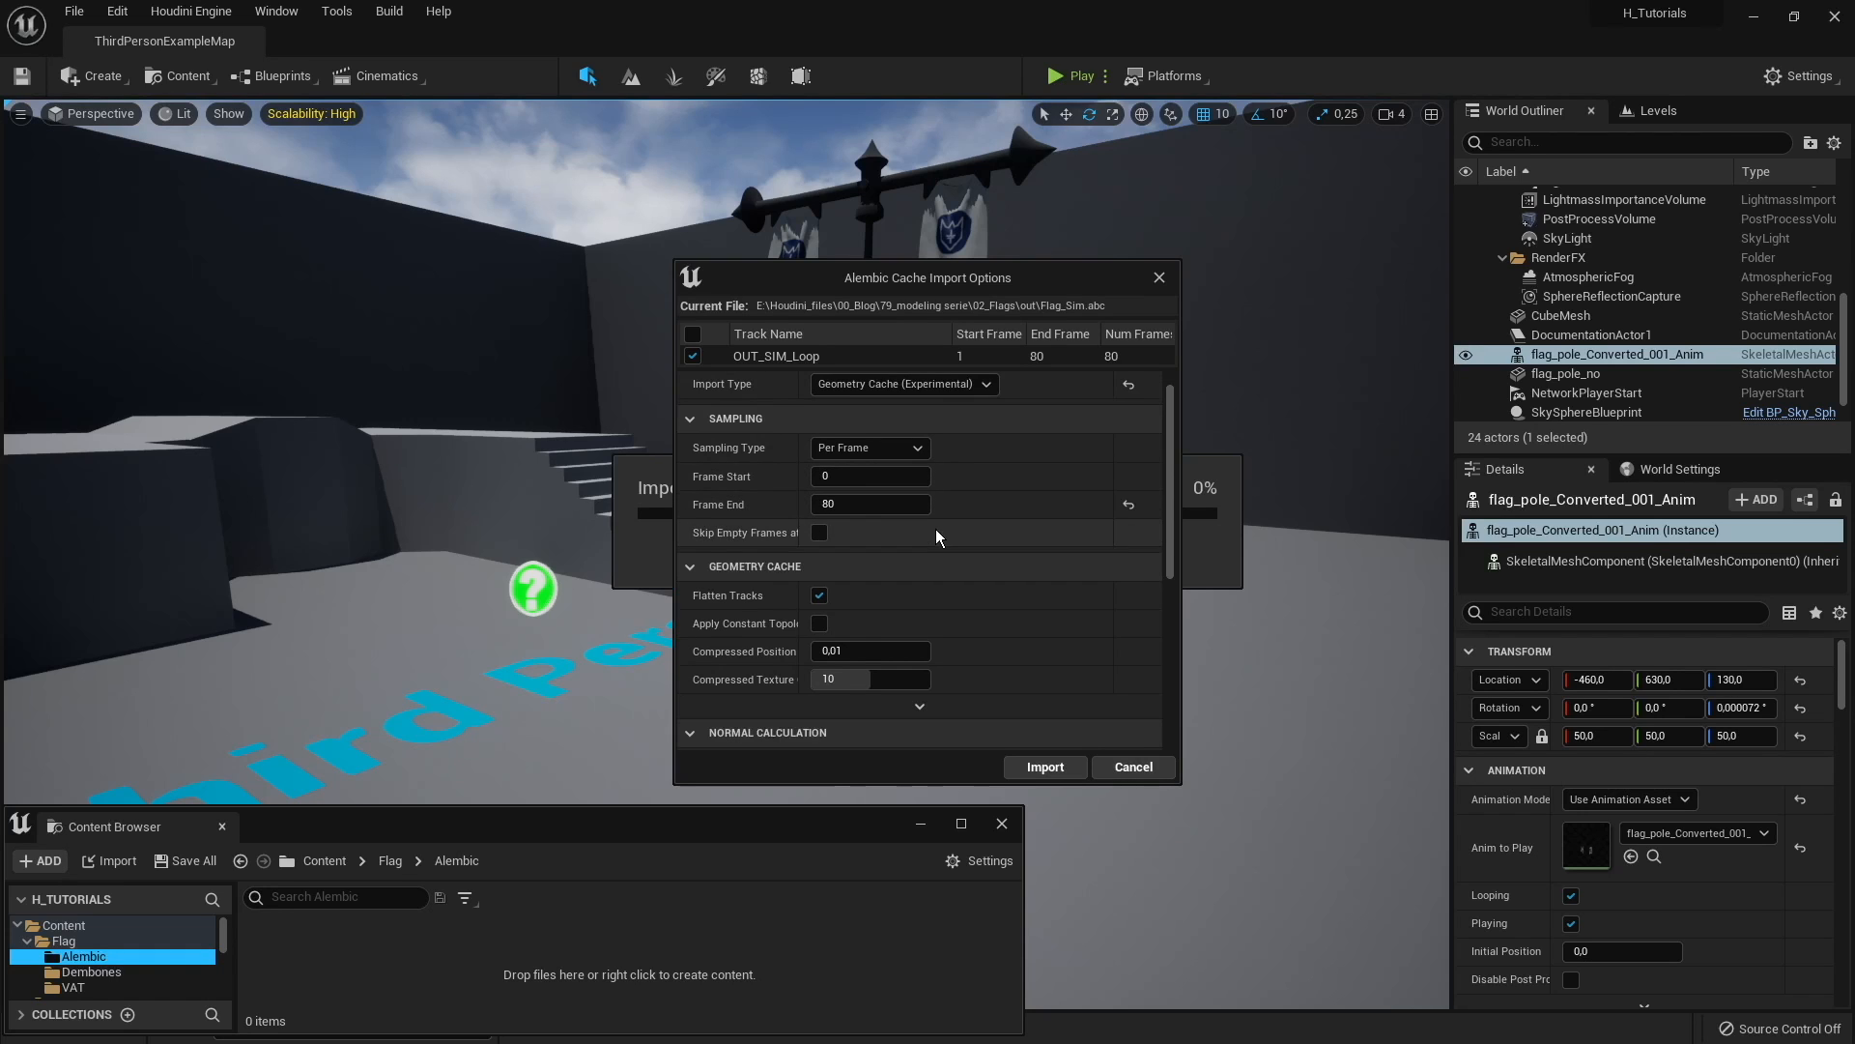
pyautogui.scroll(-5, 939, 514)
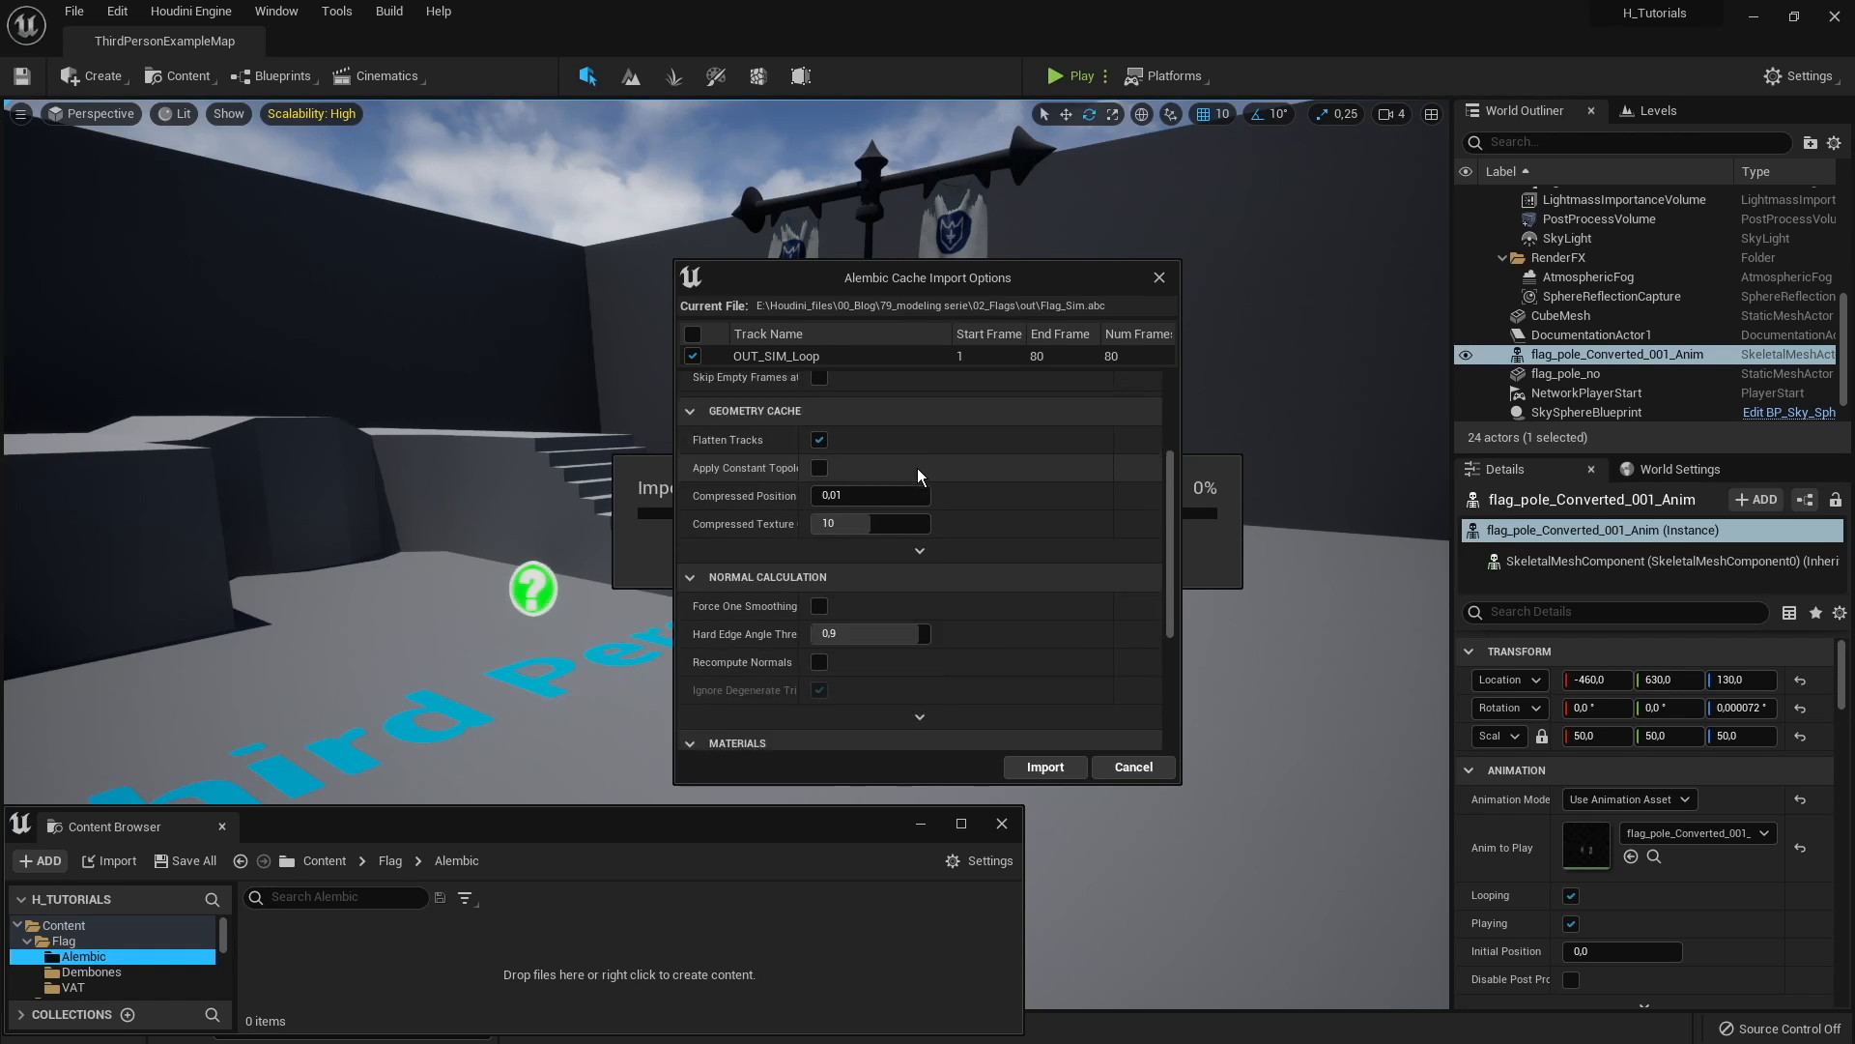
pyautogui.scroll(-5, 918, 475)
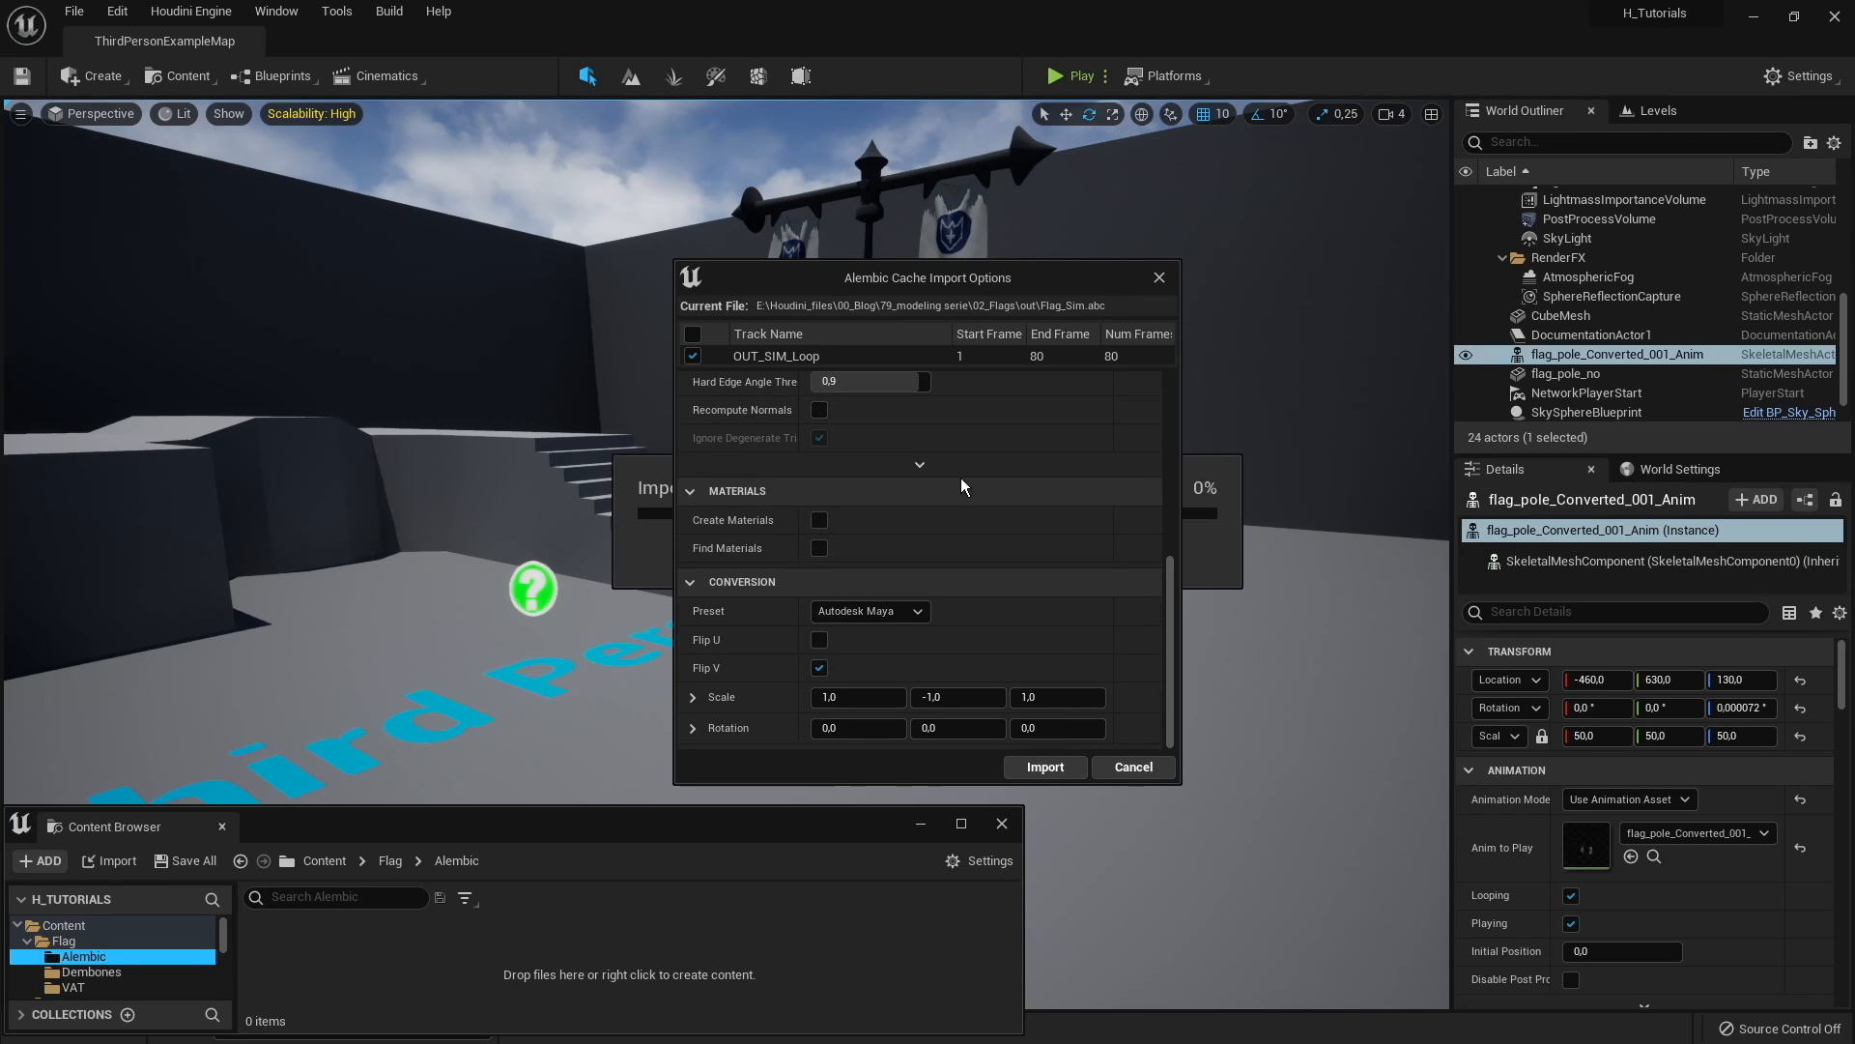
pyautogui.scroll(5, 985, 589)
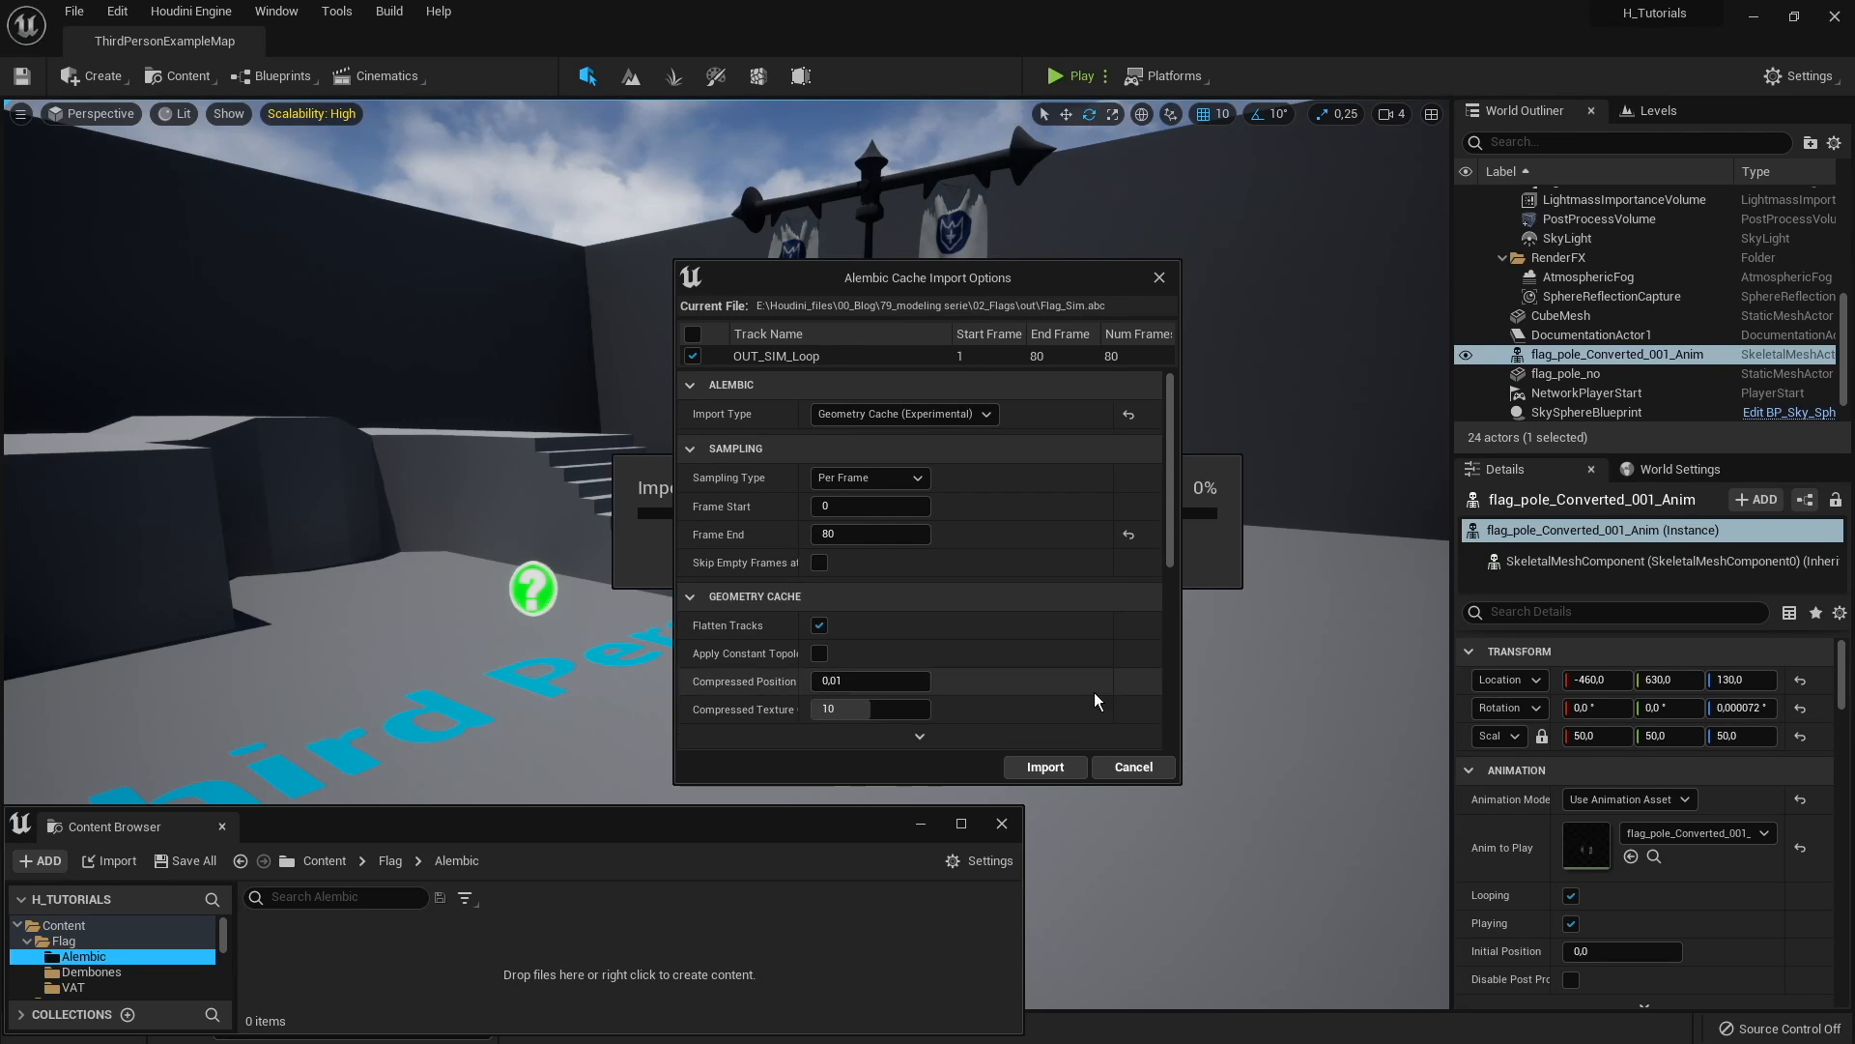
pyautogui.click(1048, 768)
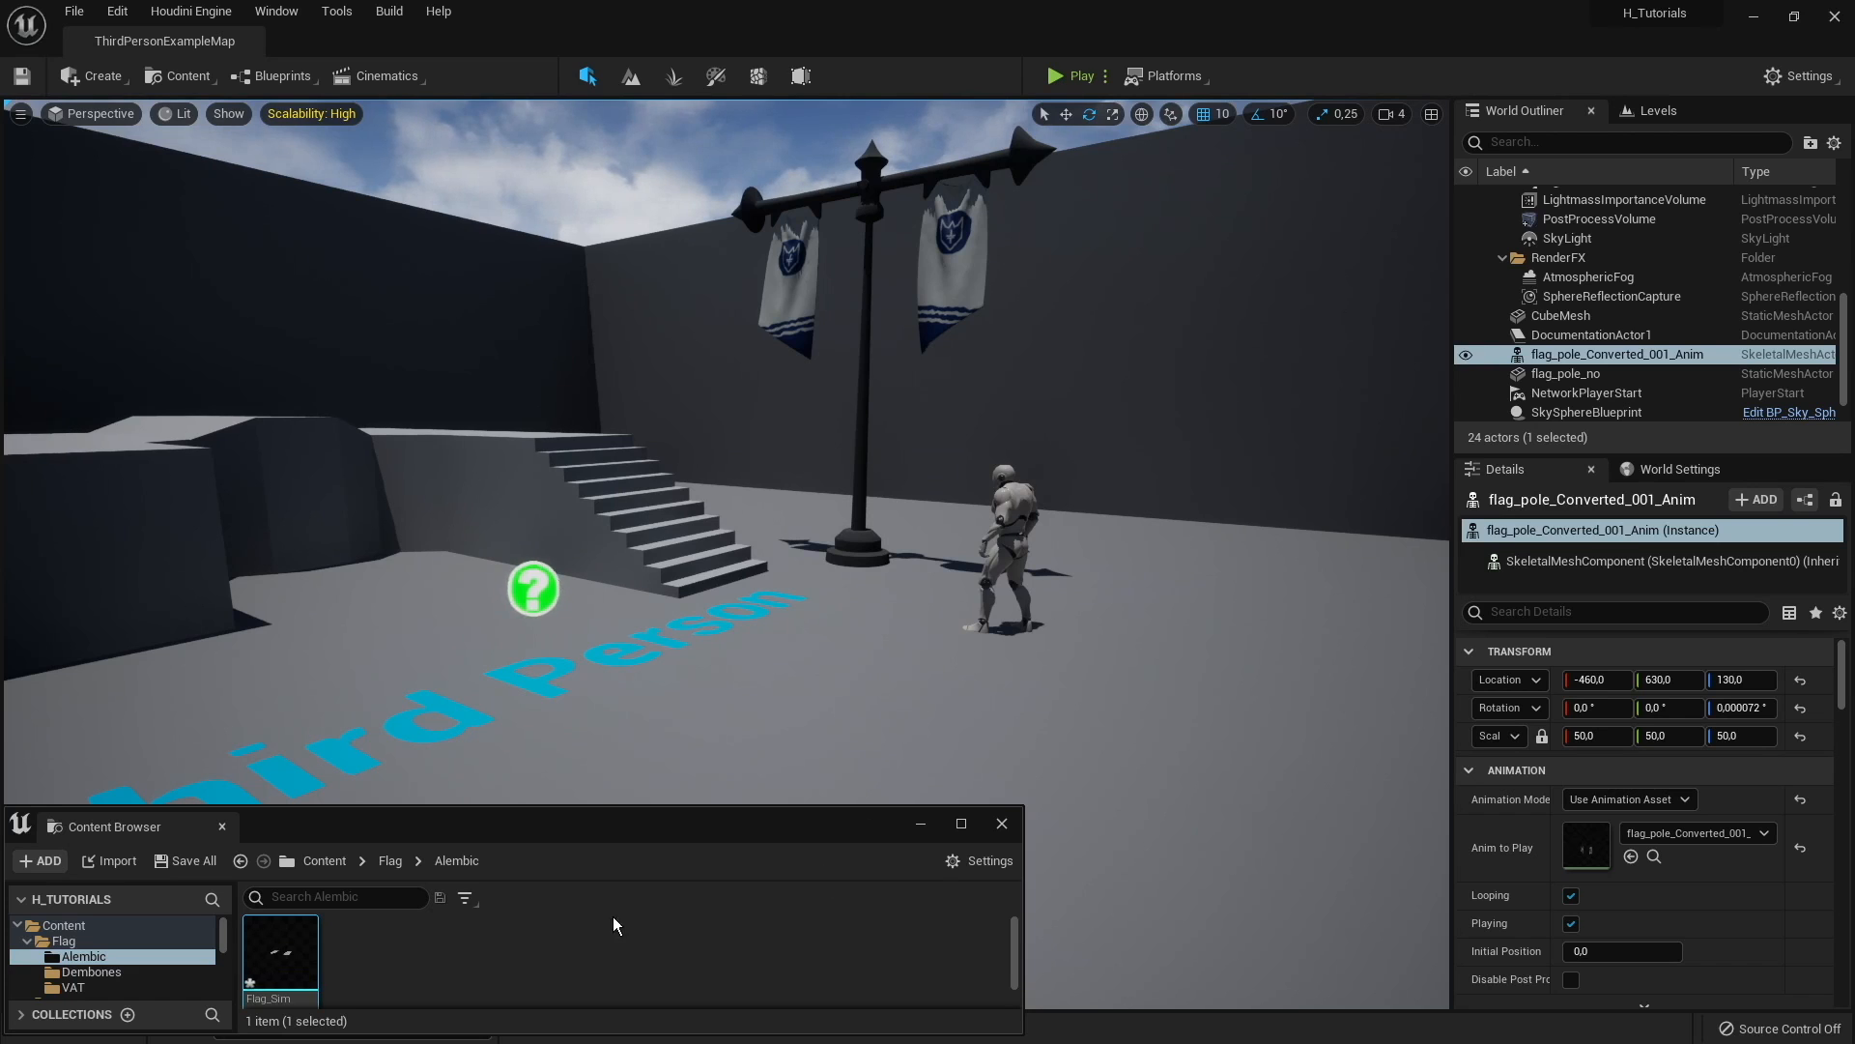
# Step: Place the Flag_Sim geometry cache in the level at location -730, 80, 310 and set its uniform scale to 50
pyautogui.moveTo(842, 715); pyautogui.dragTo(851, 670)
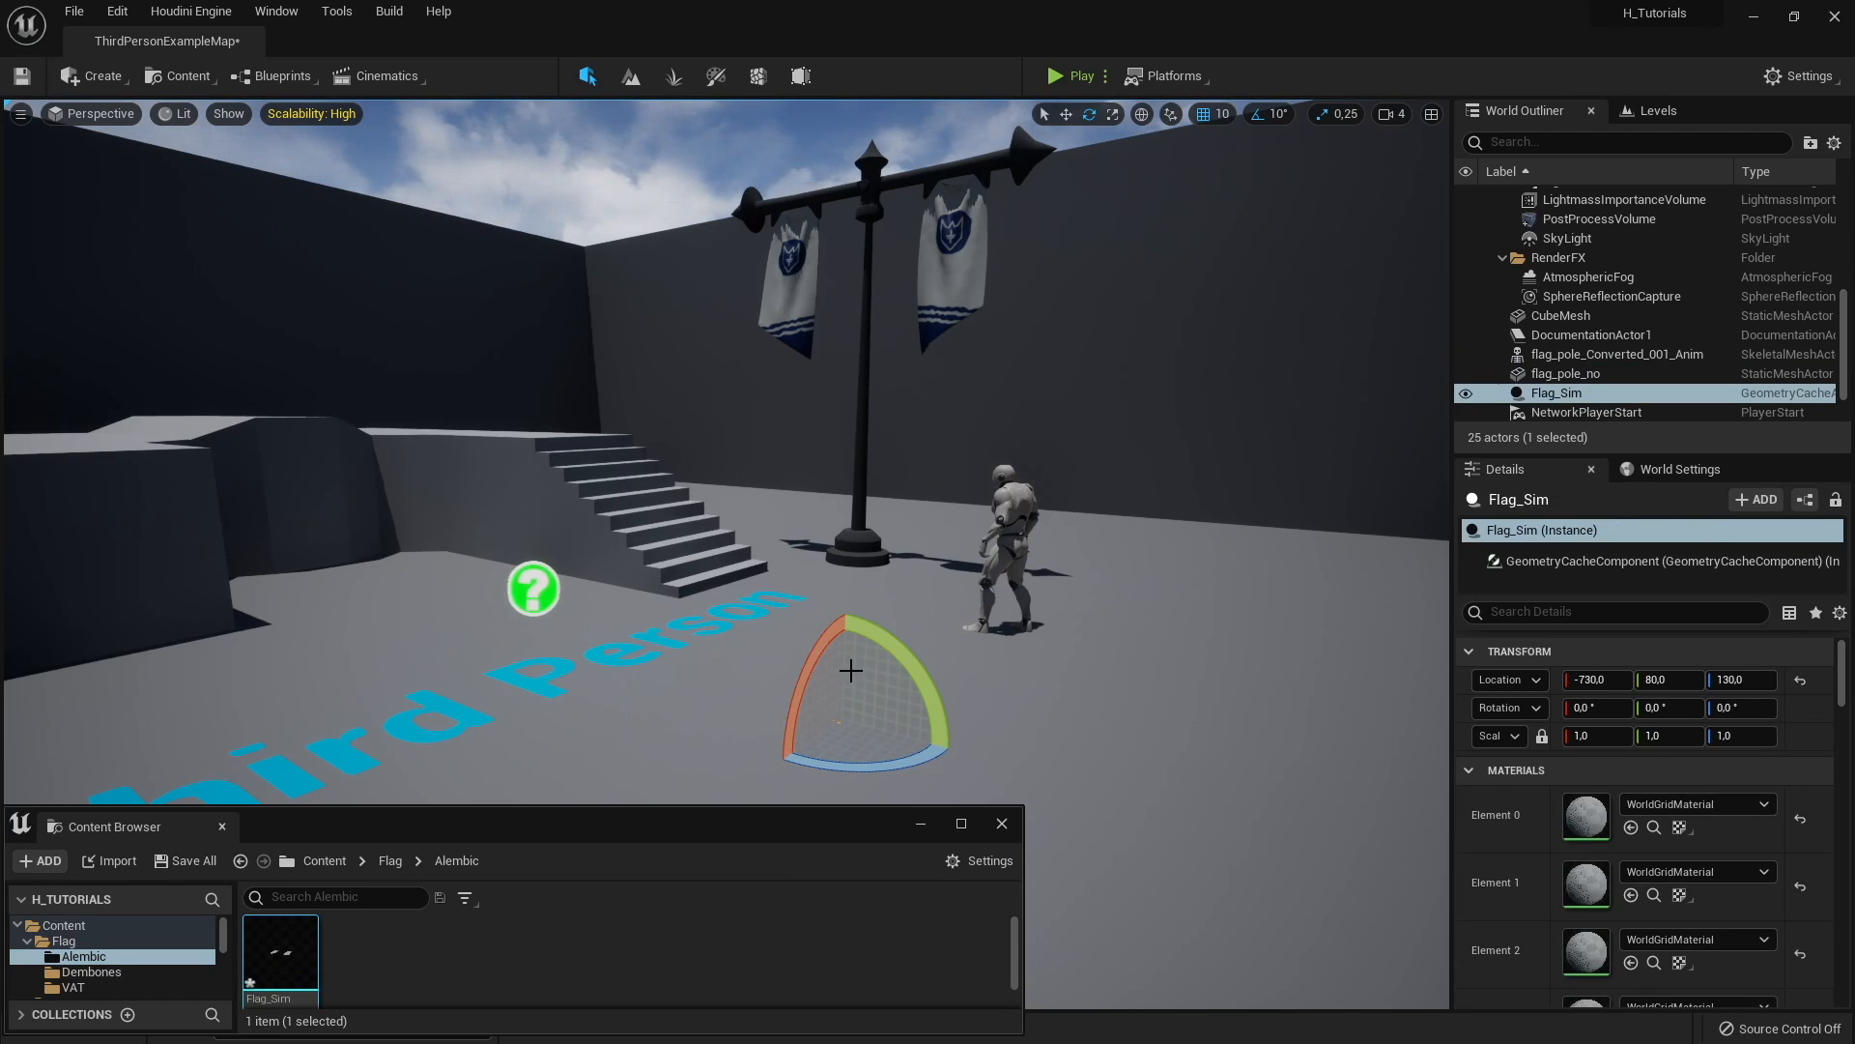
pyautogui.moveTo(1147, 652); pyautogui.dragTo(1139, 657, button='right')
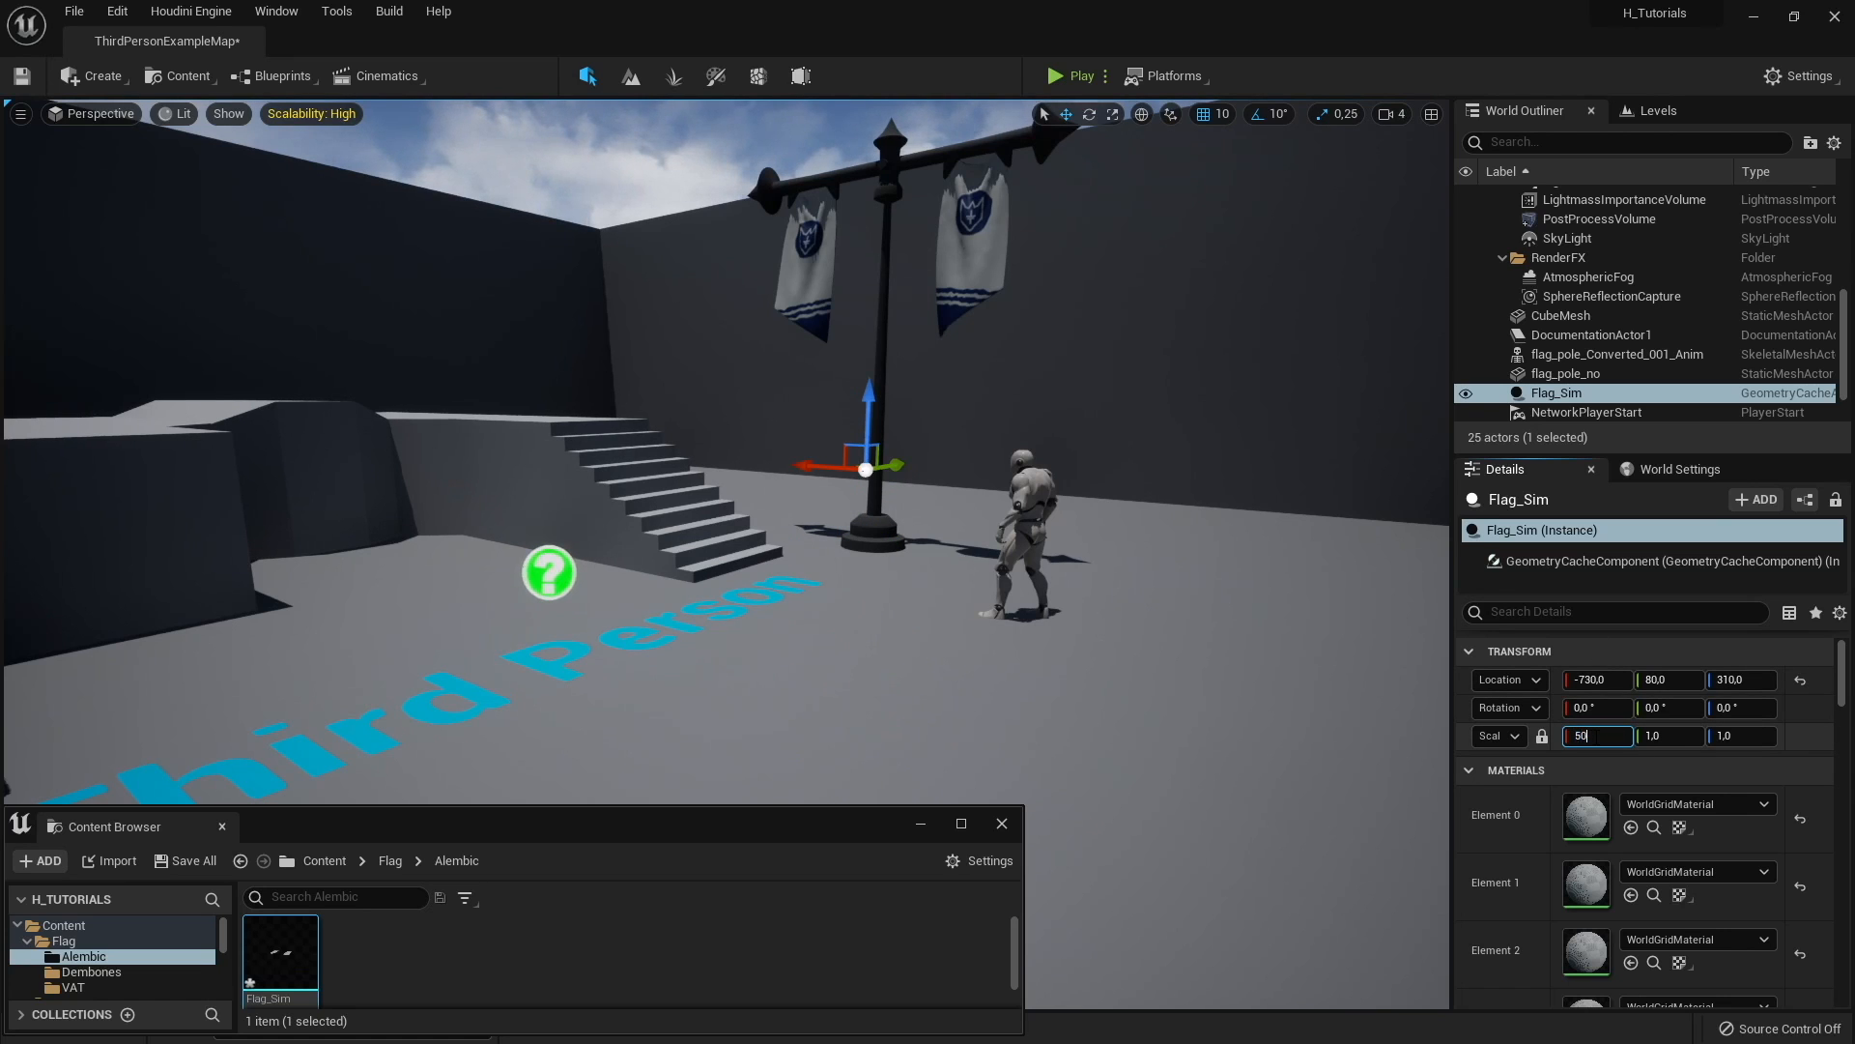
pyautogui.write('50')
pyautogui.press('Return')
# Step: Rotate Flag_Sim about 90° around X so the flags hang upright, and snap it down to the floor
pyautogui.moveTo(1007, 641); pyautogui.dragTo(975, 490, button='right')
pyautogui.press('e')
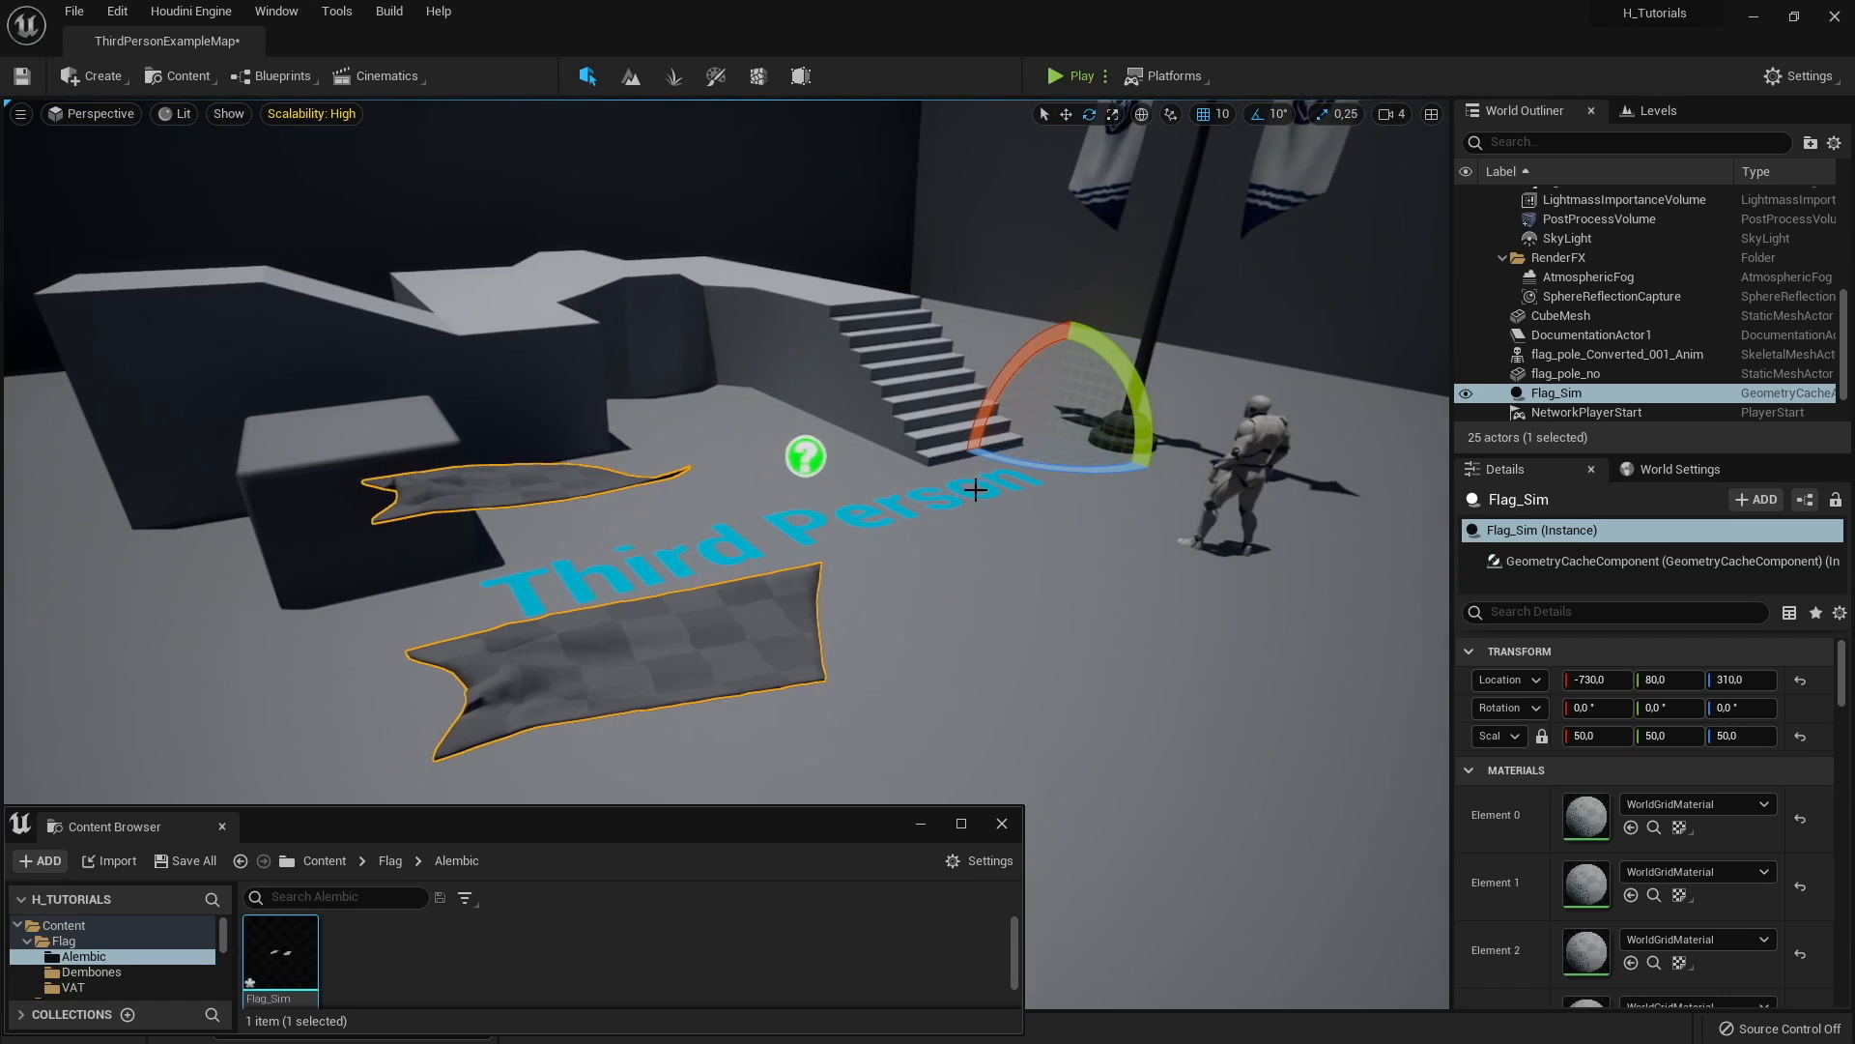
pyautogui.moveTo(1009, 361); pyautogui.dragTo(1073, 315)
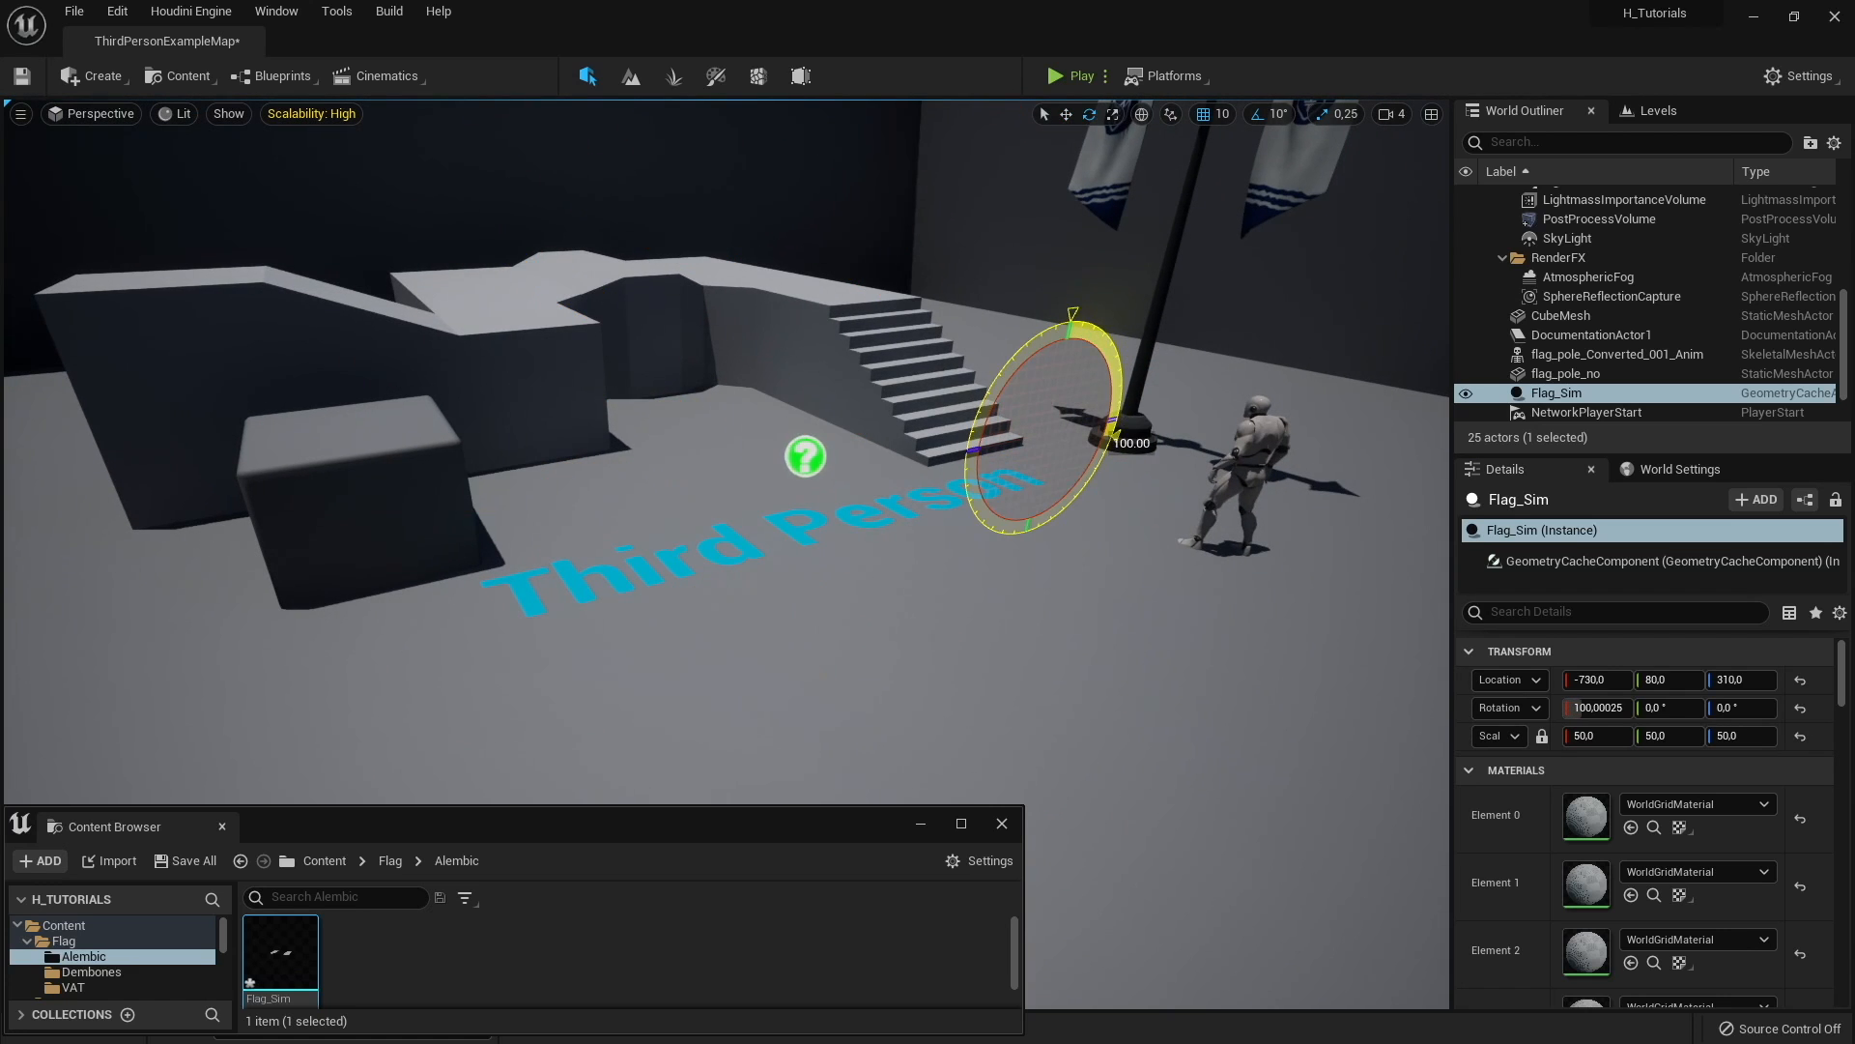
pyautogui.moveTo(803, 449); pyautogui.dragTo(839, 371, button='right')
pyautogui.moveTo(792, 465); pyautogui.dragTo(775, 751, button='right')
pyautogui.press('End')
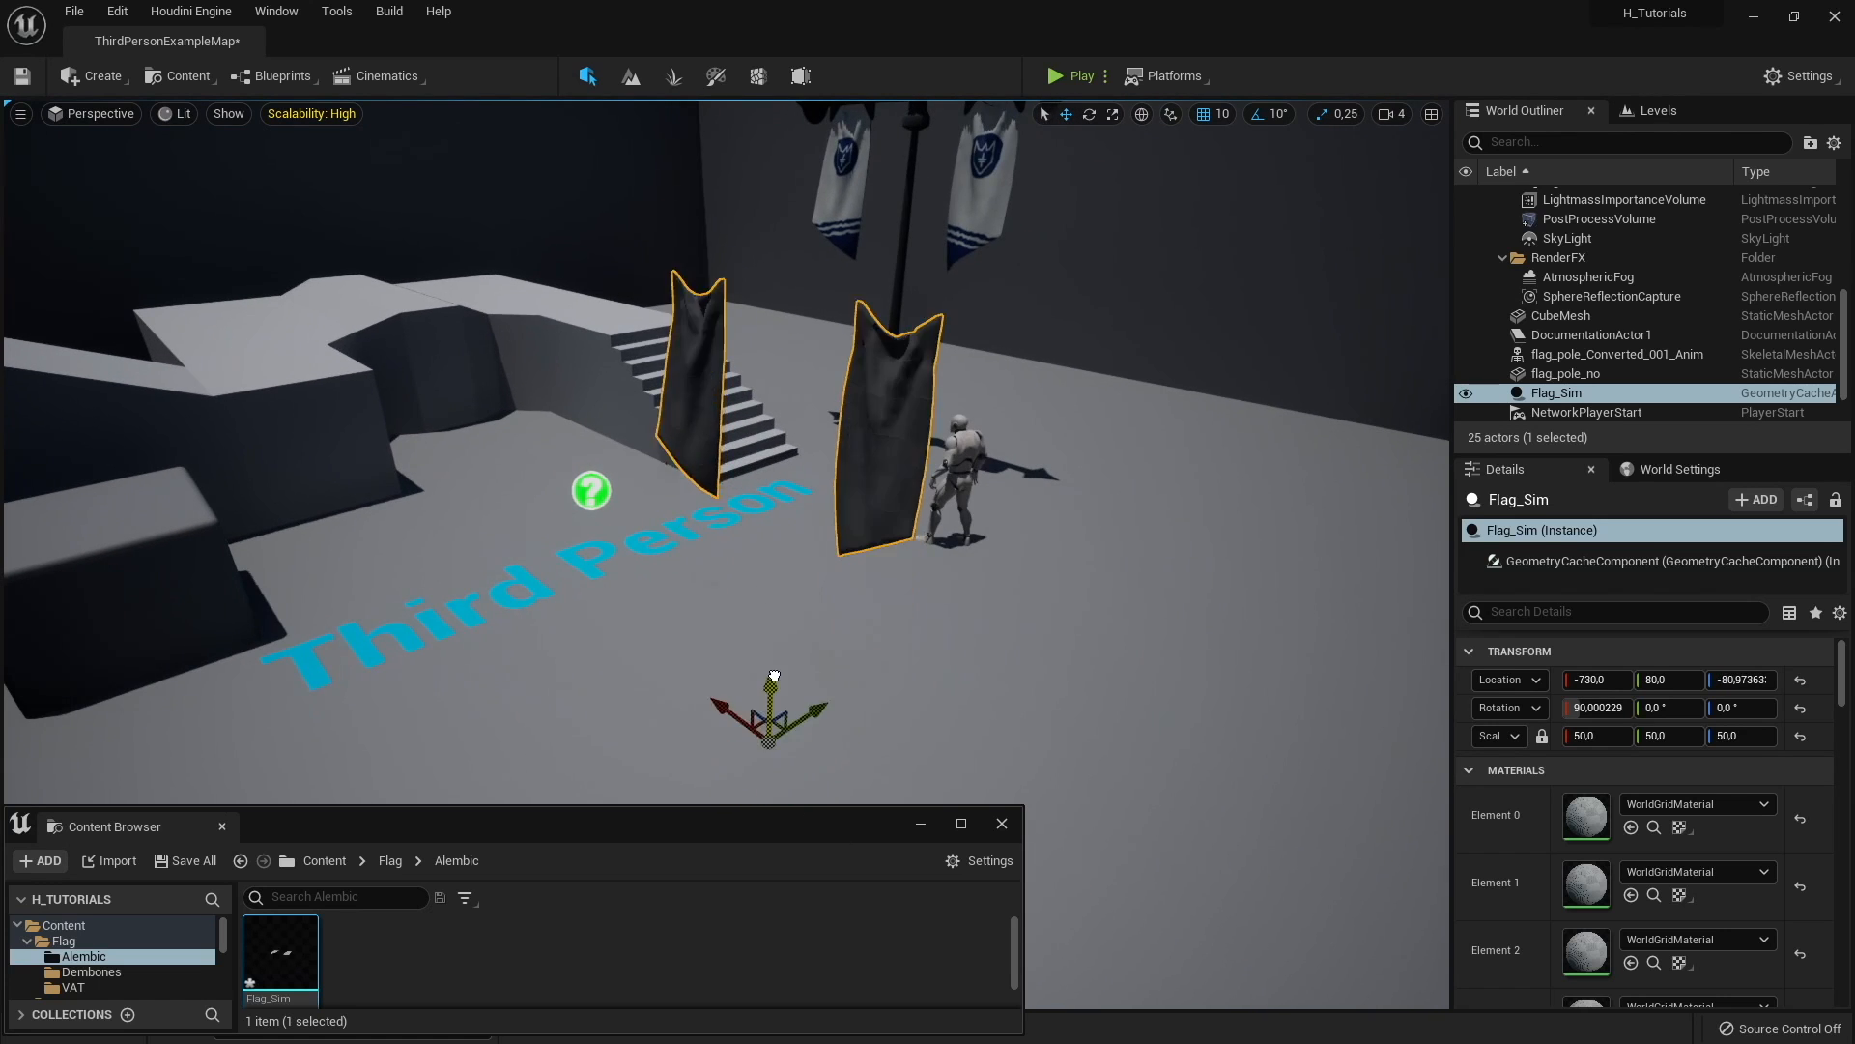
# Step: Raise Flag_Sim to a Z location of about -1 and apply Flag_Mat from the Flag folder to all its material elements
pyautogui.keyDown('shift'); pyautogui.moveTo(774, 676); pyautogui.dragTo(773, 575); pyautogui.keyUp('shift')
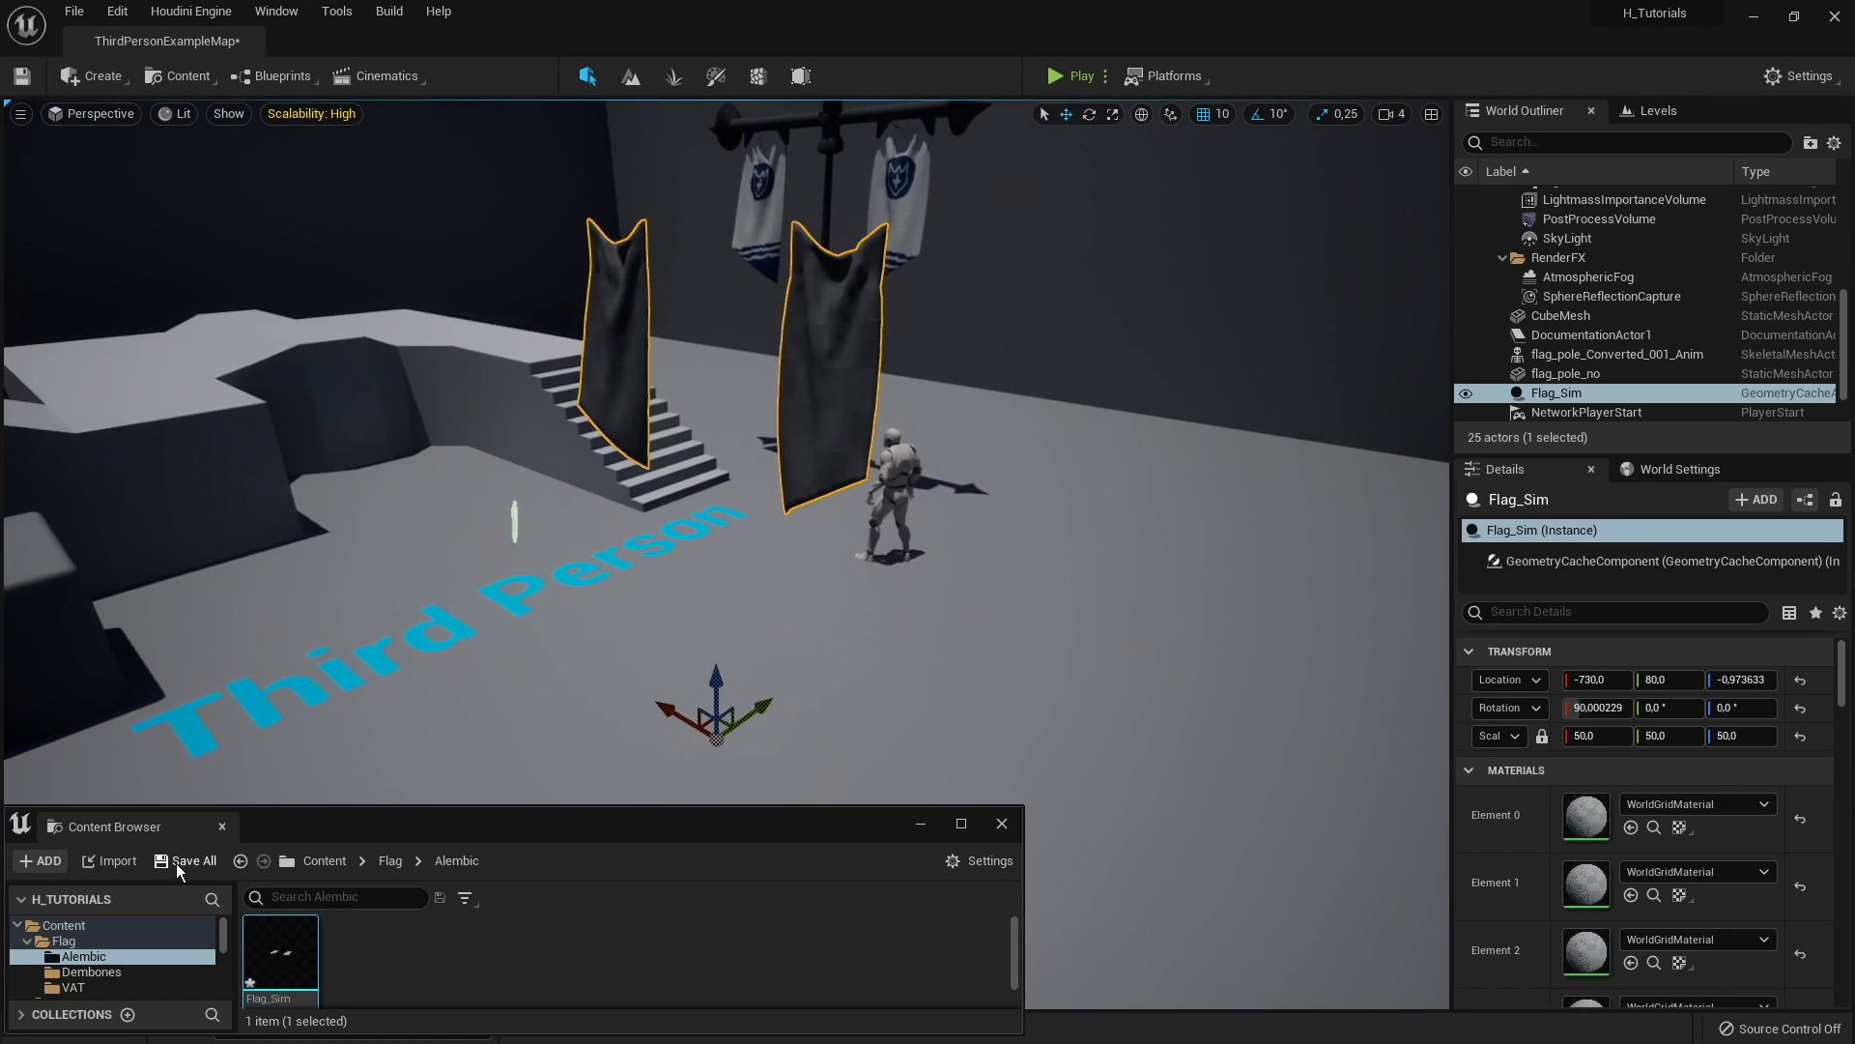
pyautogui.click(77, 935)
pyautogui.moveTo(537, 952); pyautogui.dragTo(635, 807)
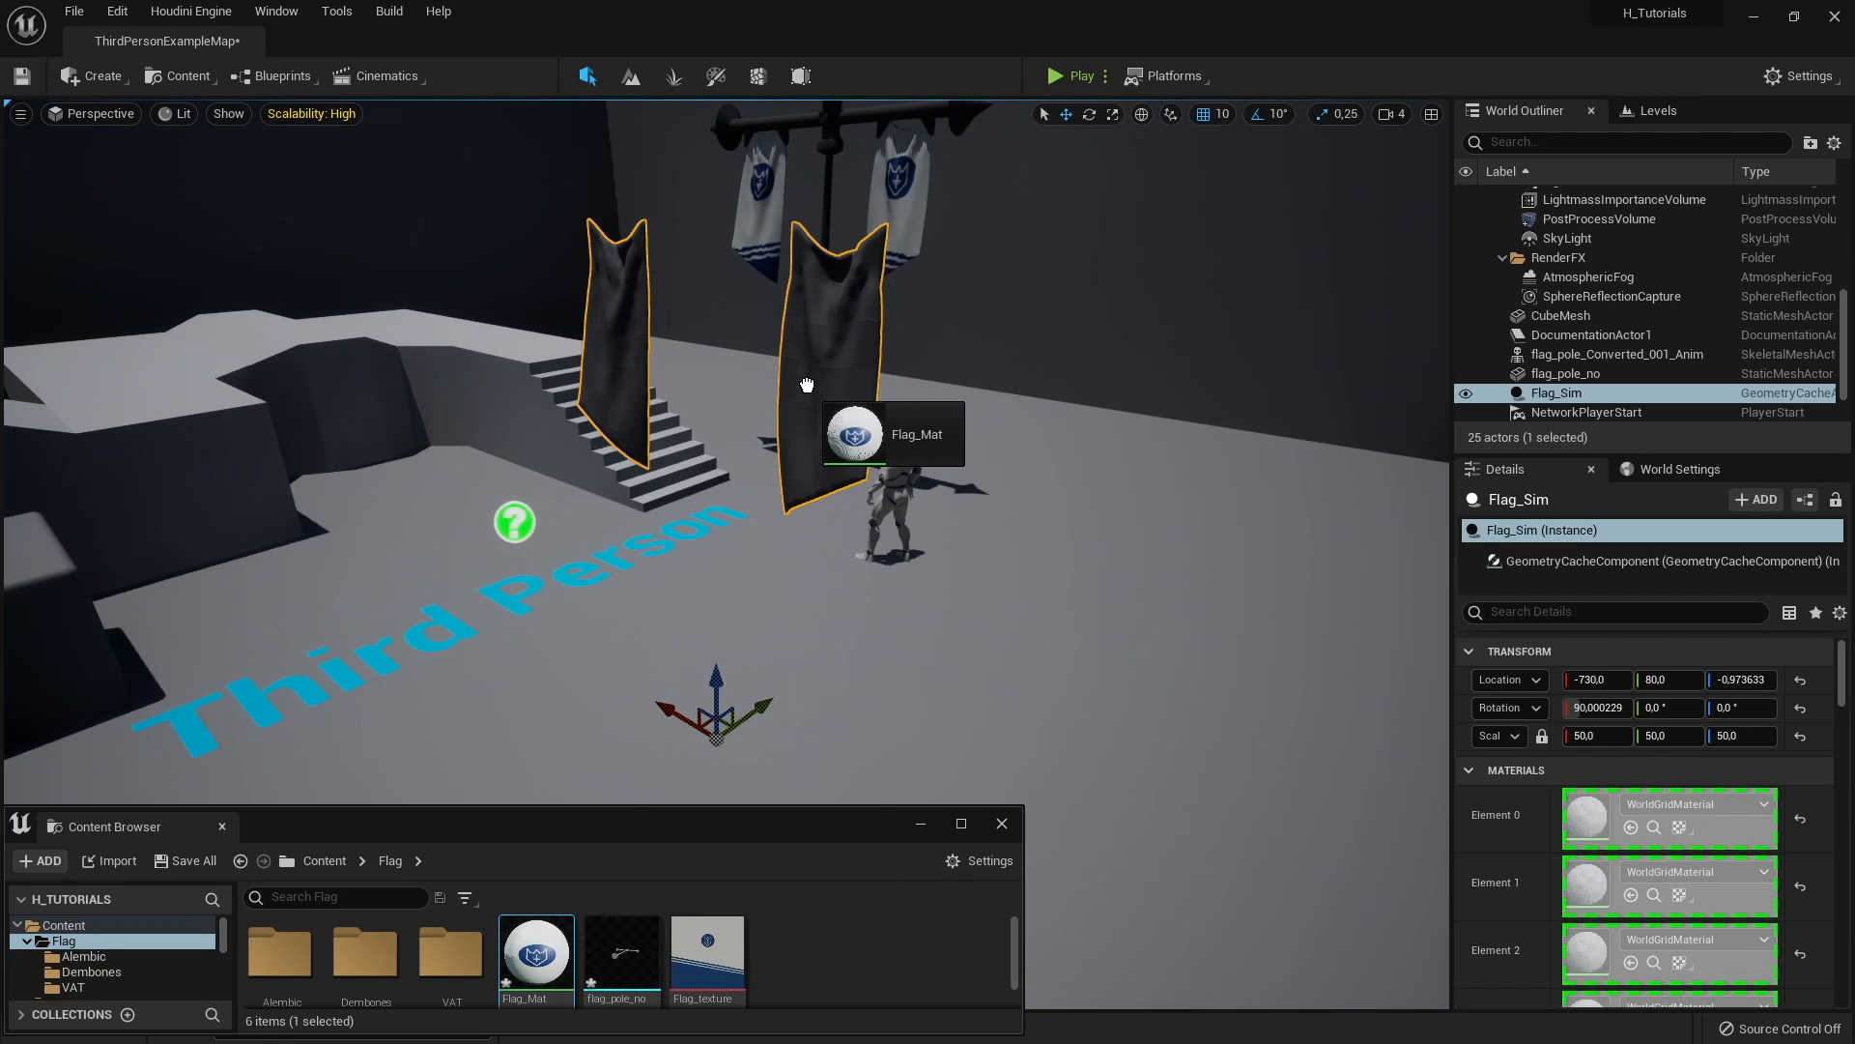
pyautogui.moveTo(806, 386); pyautogui.dragTo(806, 385)
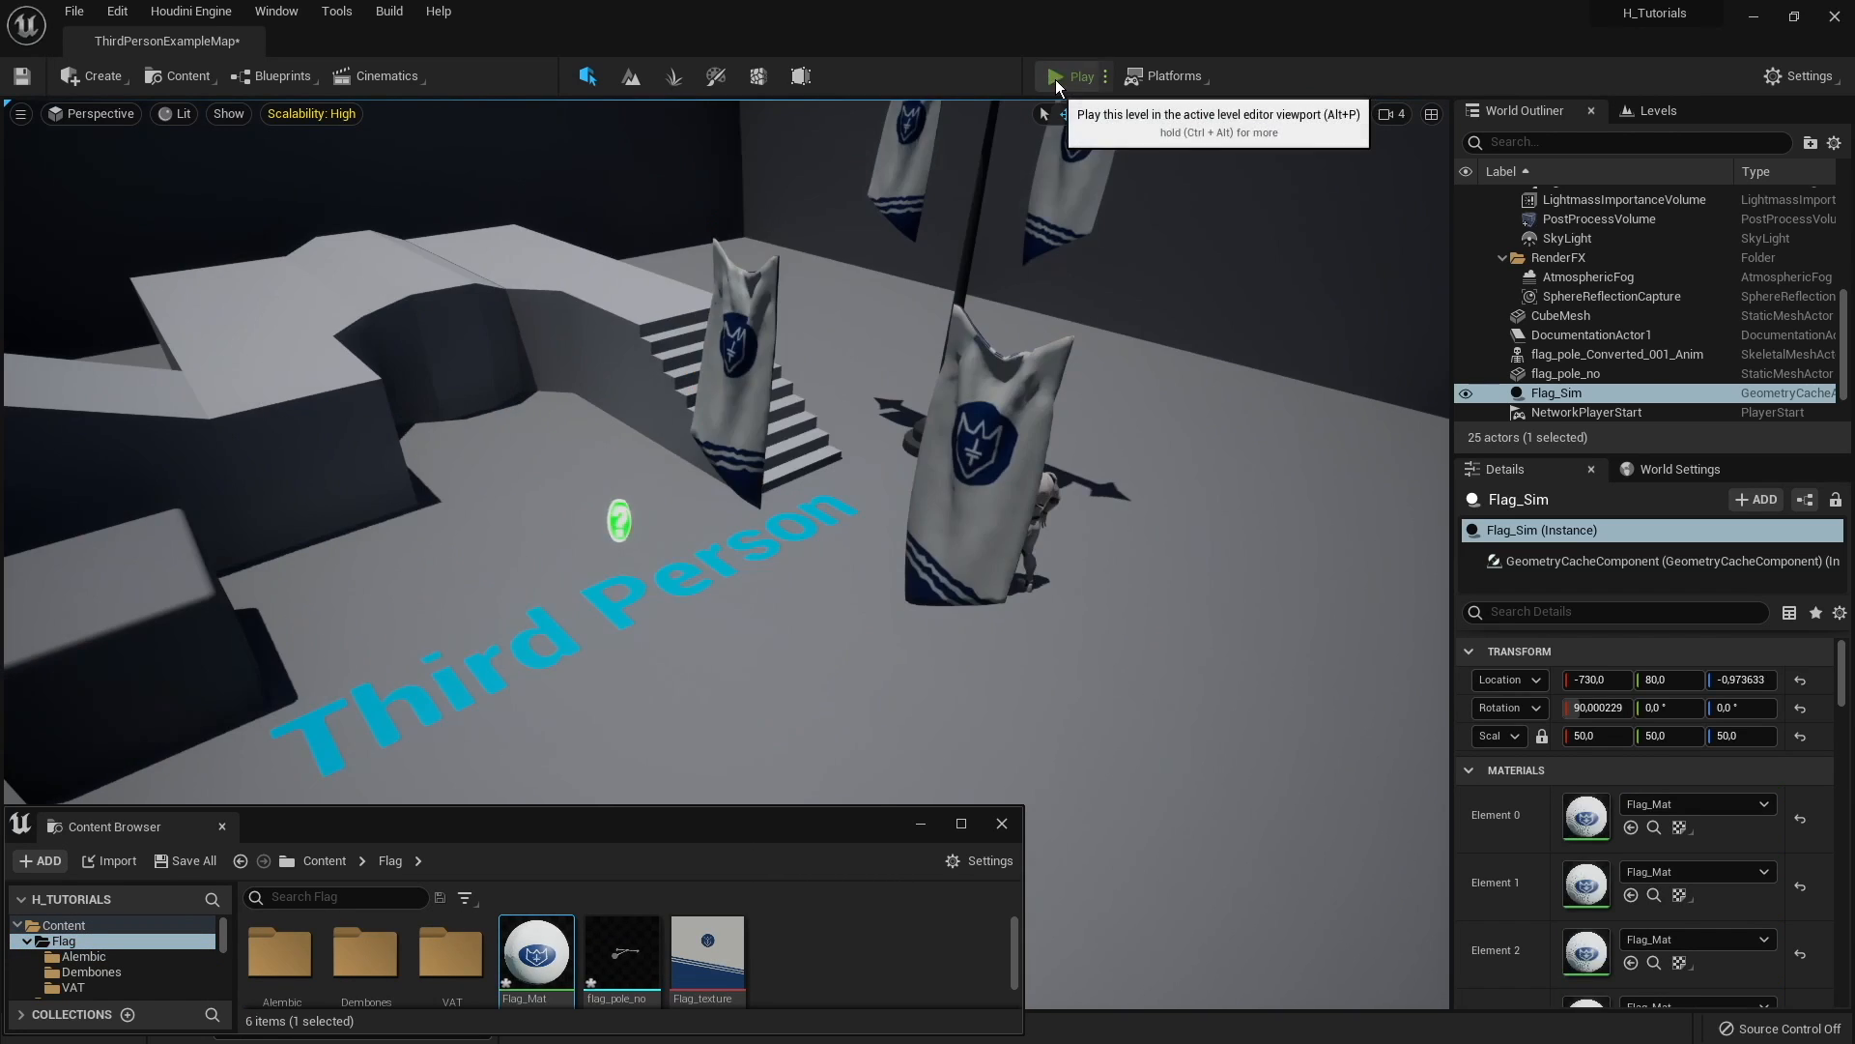
# Step: Play the level and run the character around the flags to check the looping cloth animations, ending the play session
pyautogui.click(1072, 76)
pyautogui.press('a')
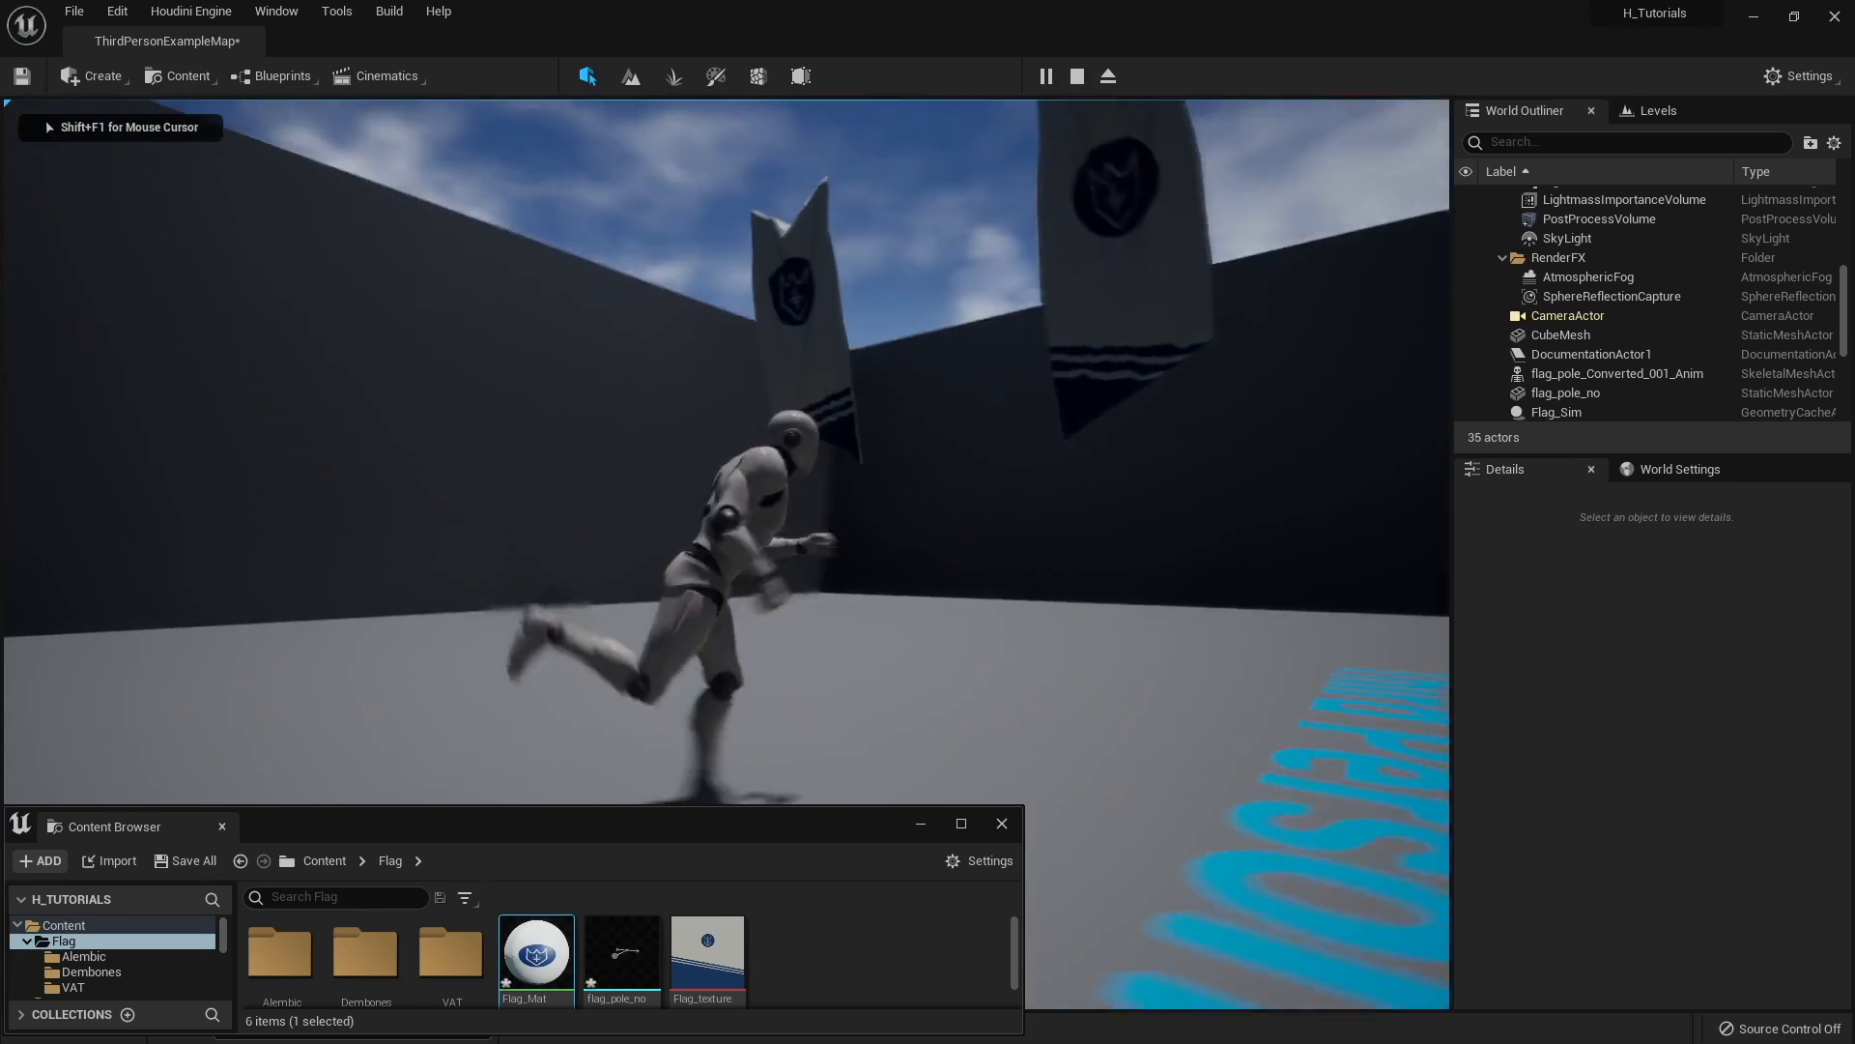
pyautogui.press('a')
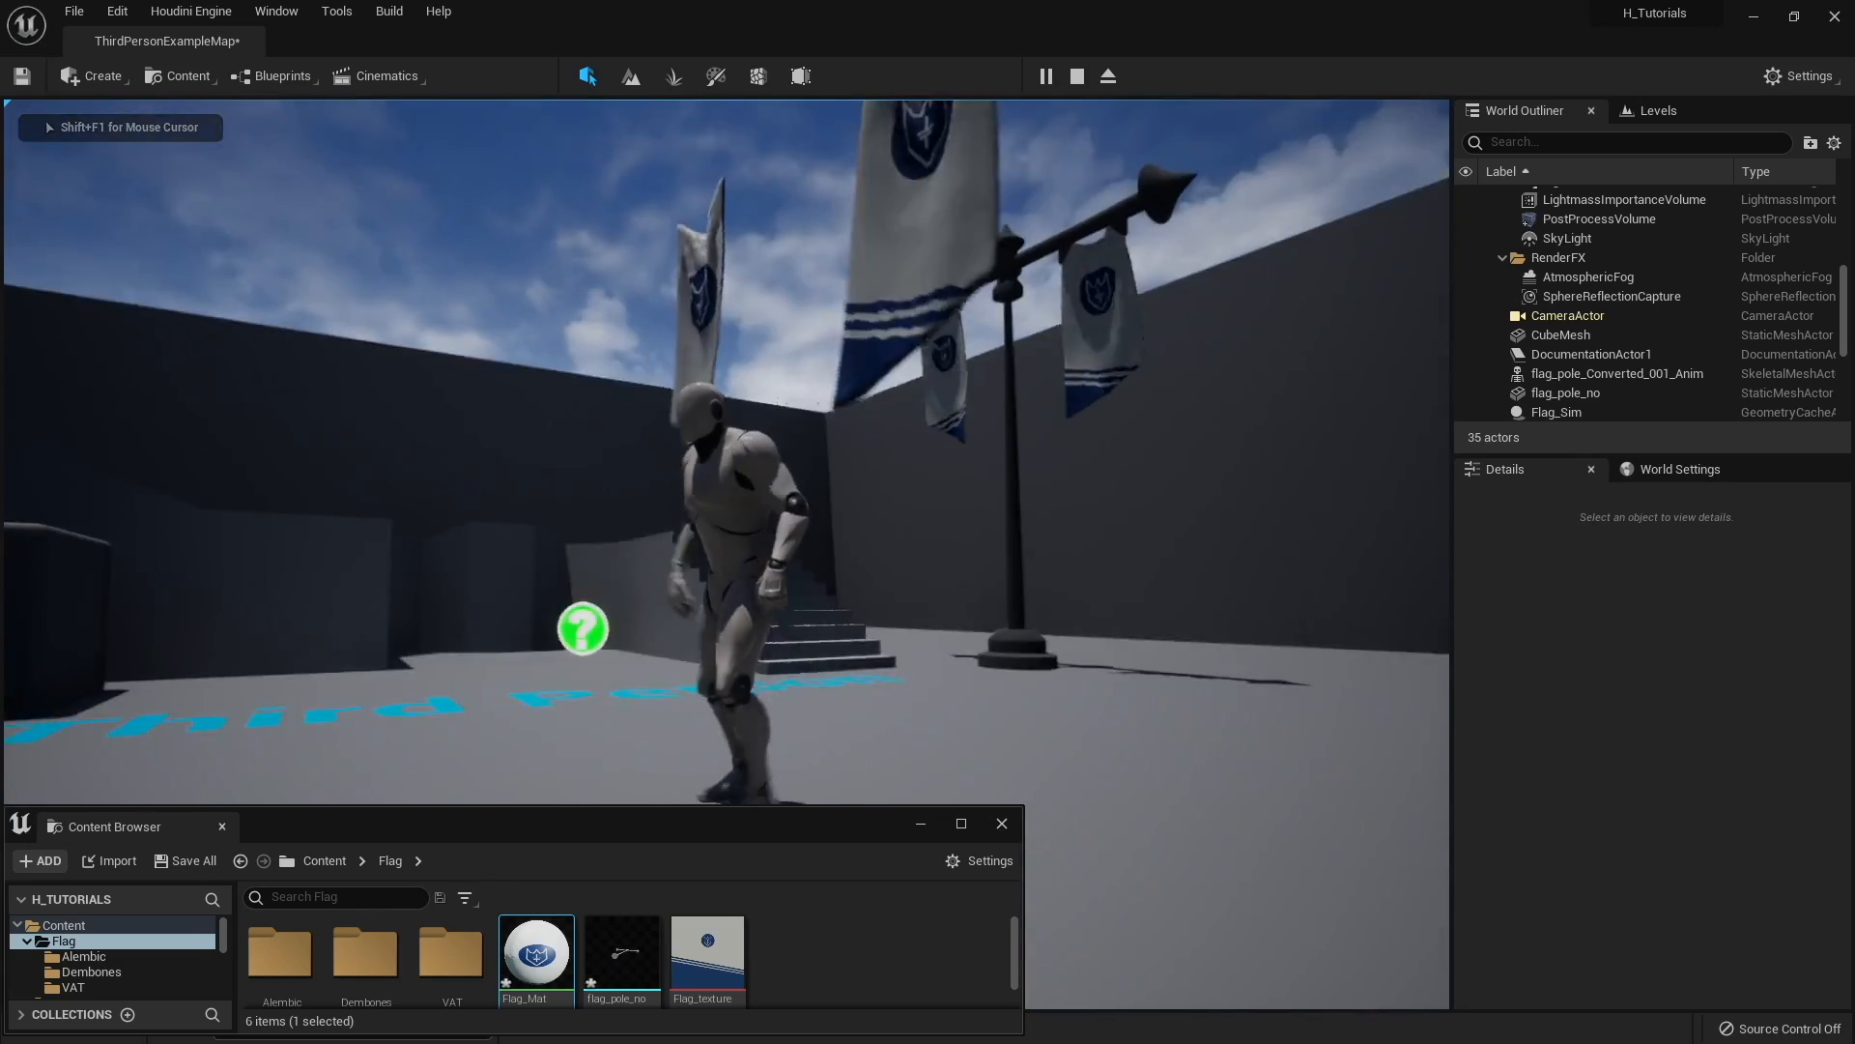
pyautogui.press('w')
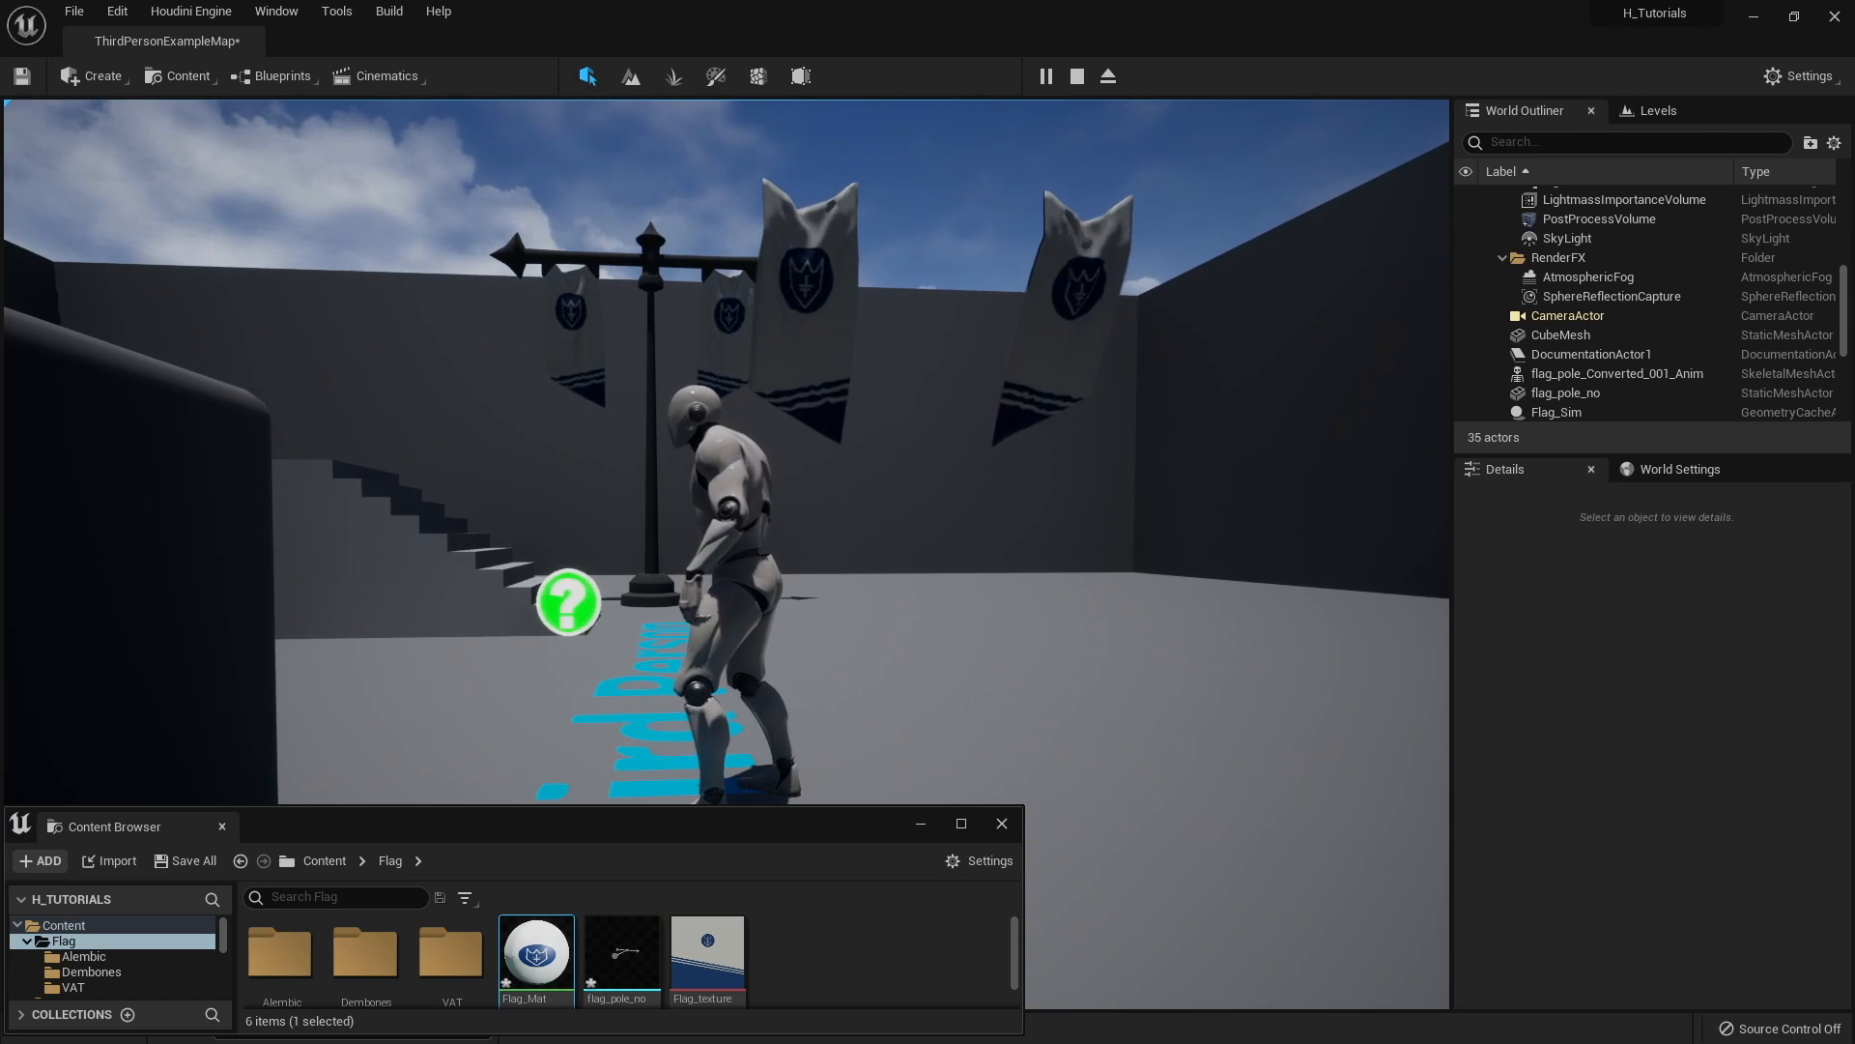
pyautogui.press('w')
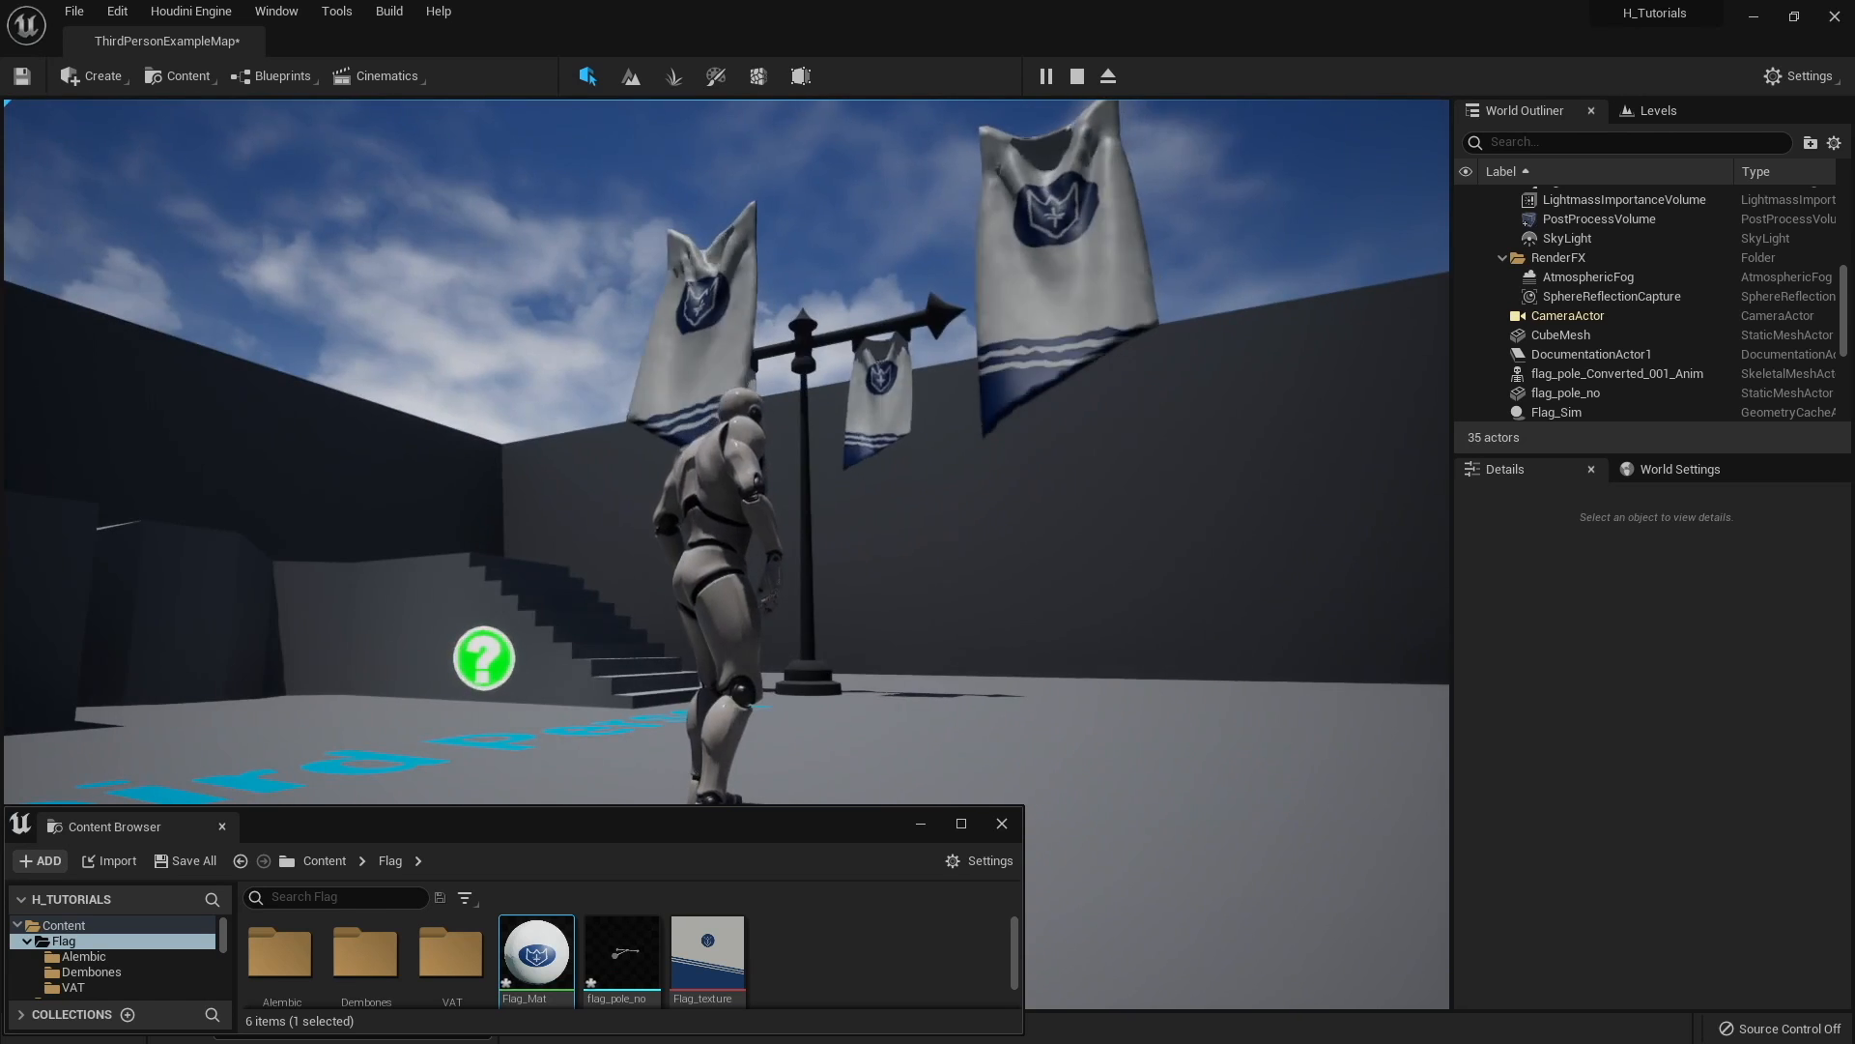
pyautogui.press('Escape')
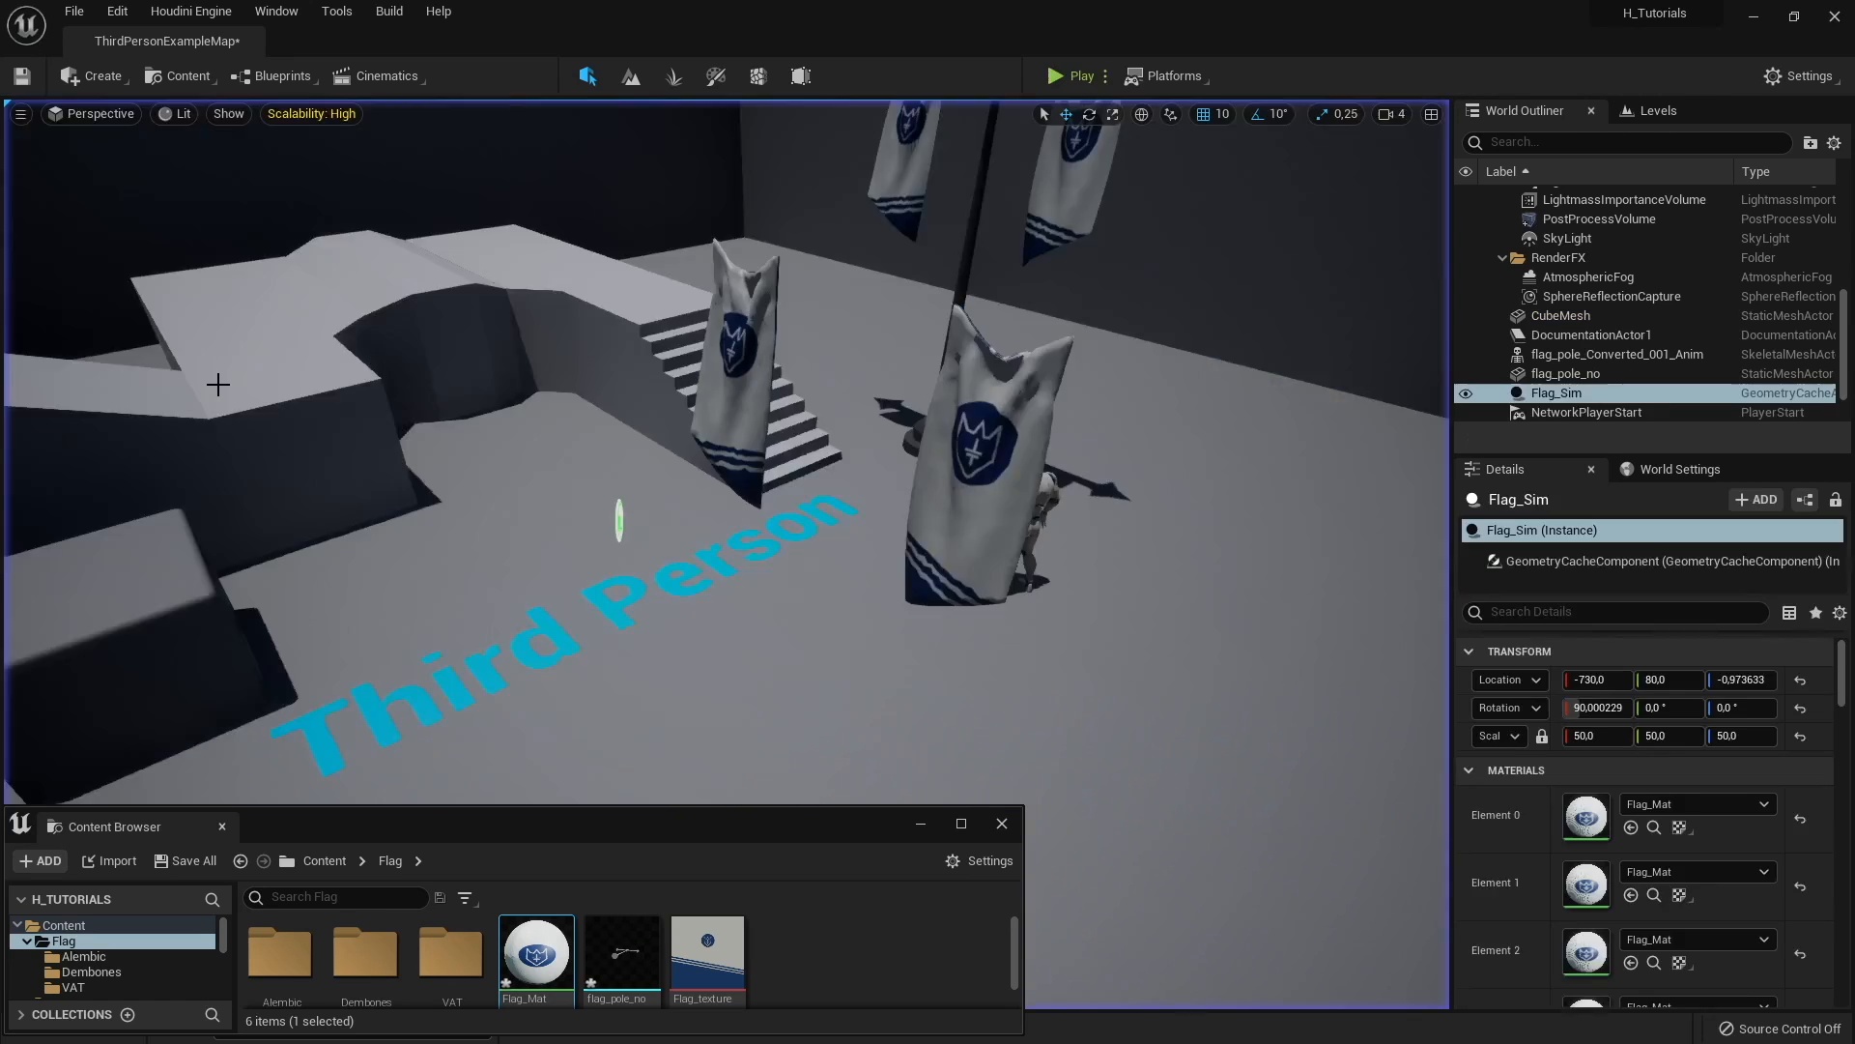
# Step: Scrub Flag_Sim's Start Time Offset to preview the geometry cache at other times, and reset it to the default
pyautogui.scroll(-10, 1594, 819)
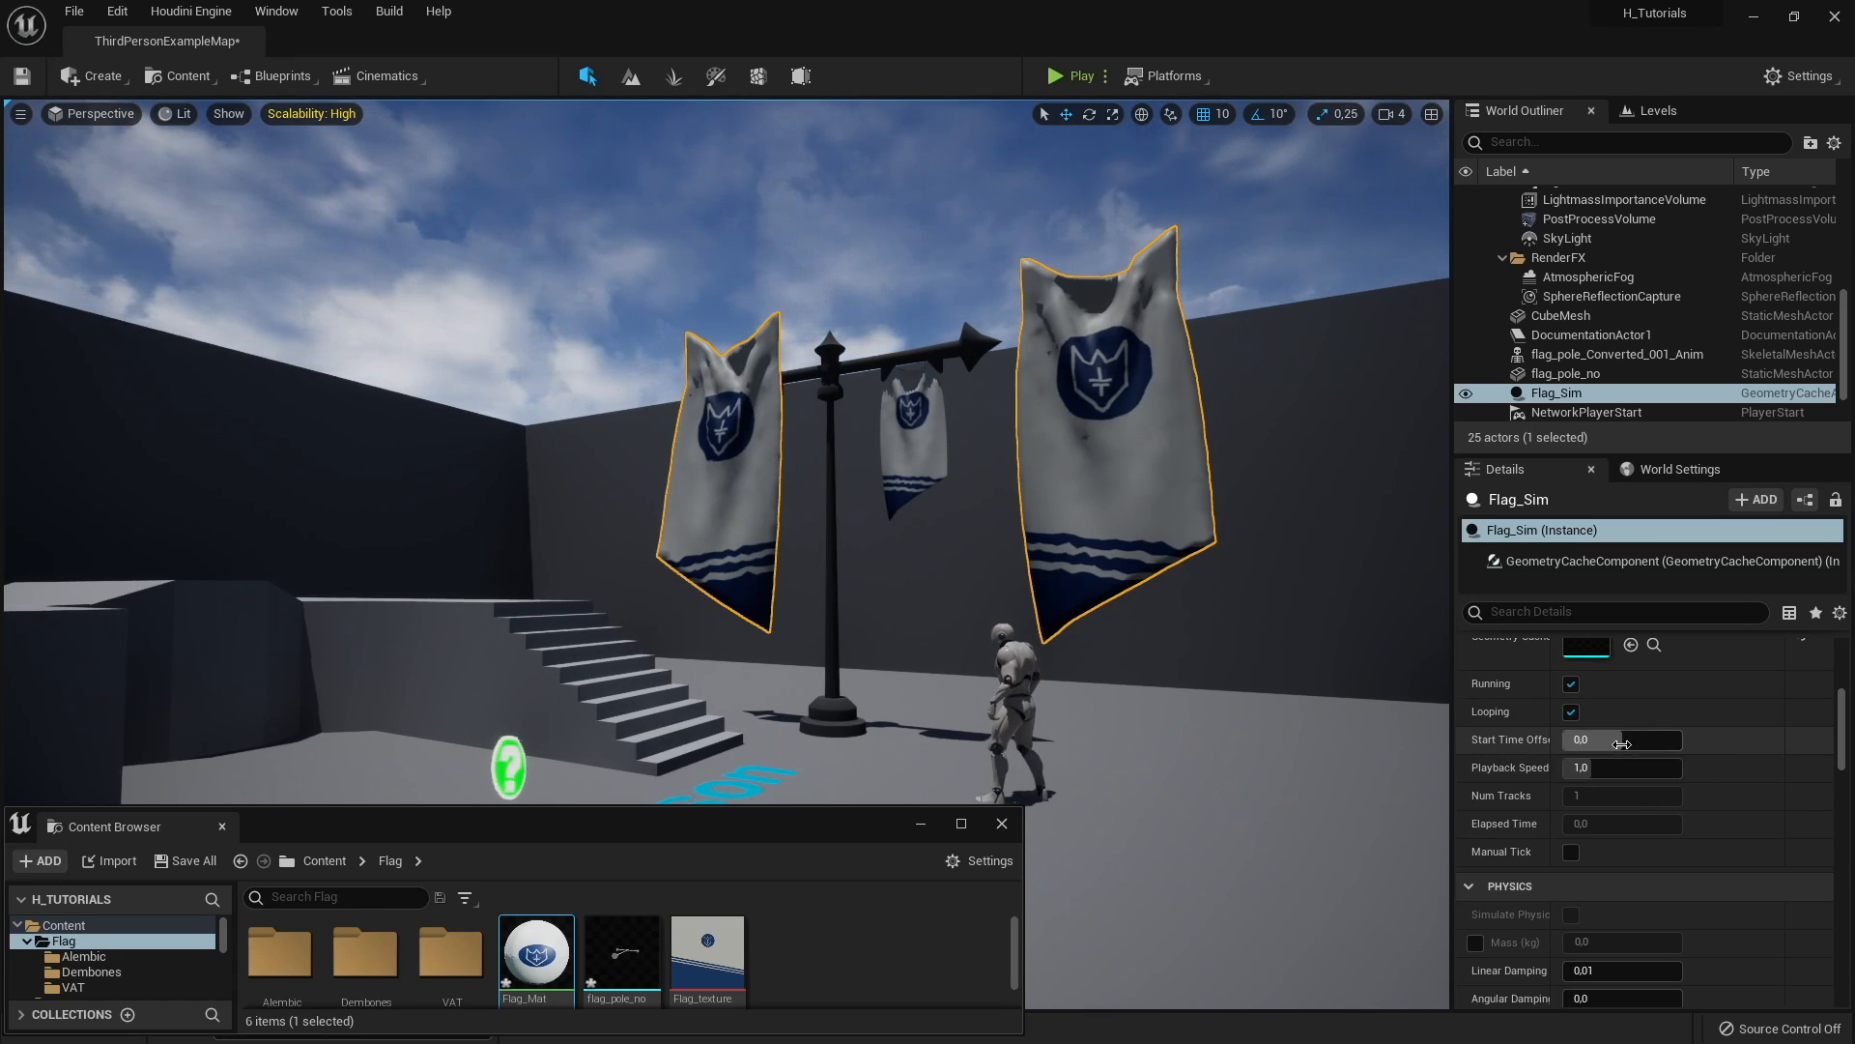
pyautogui.moveTo(1622, 744); pyautogui.dragTo(1500, 686)
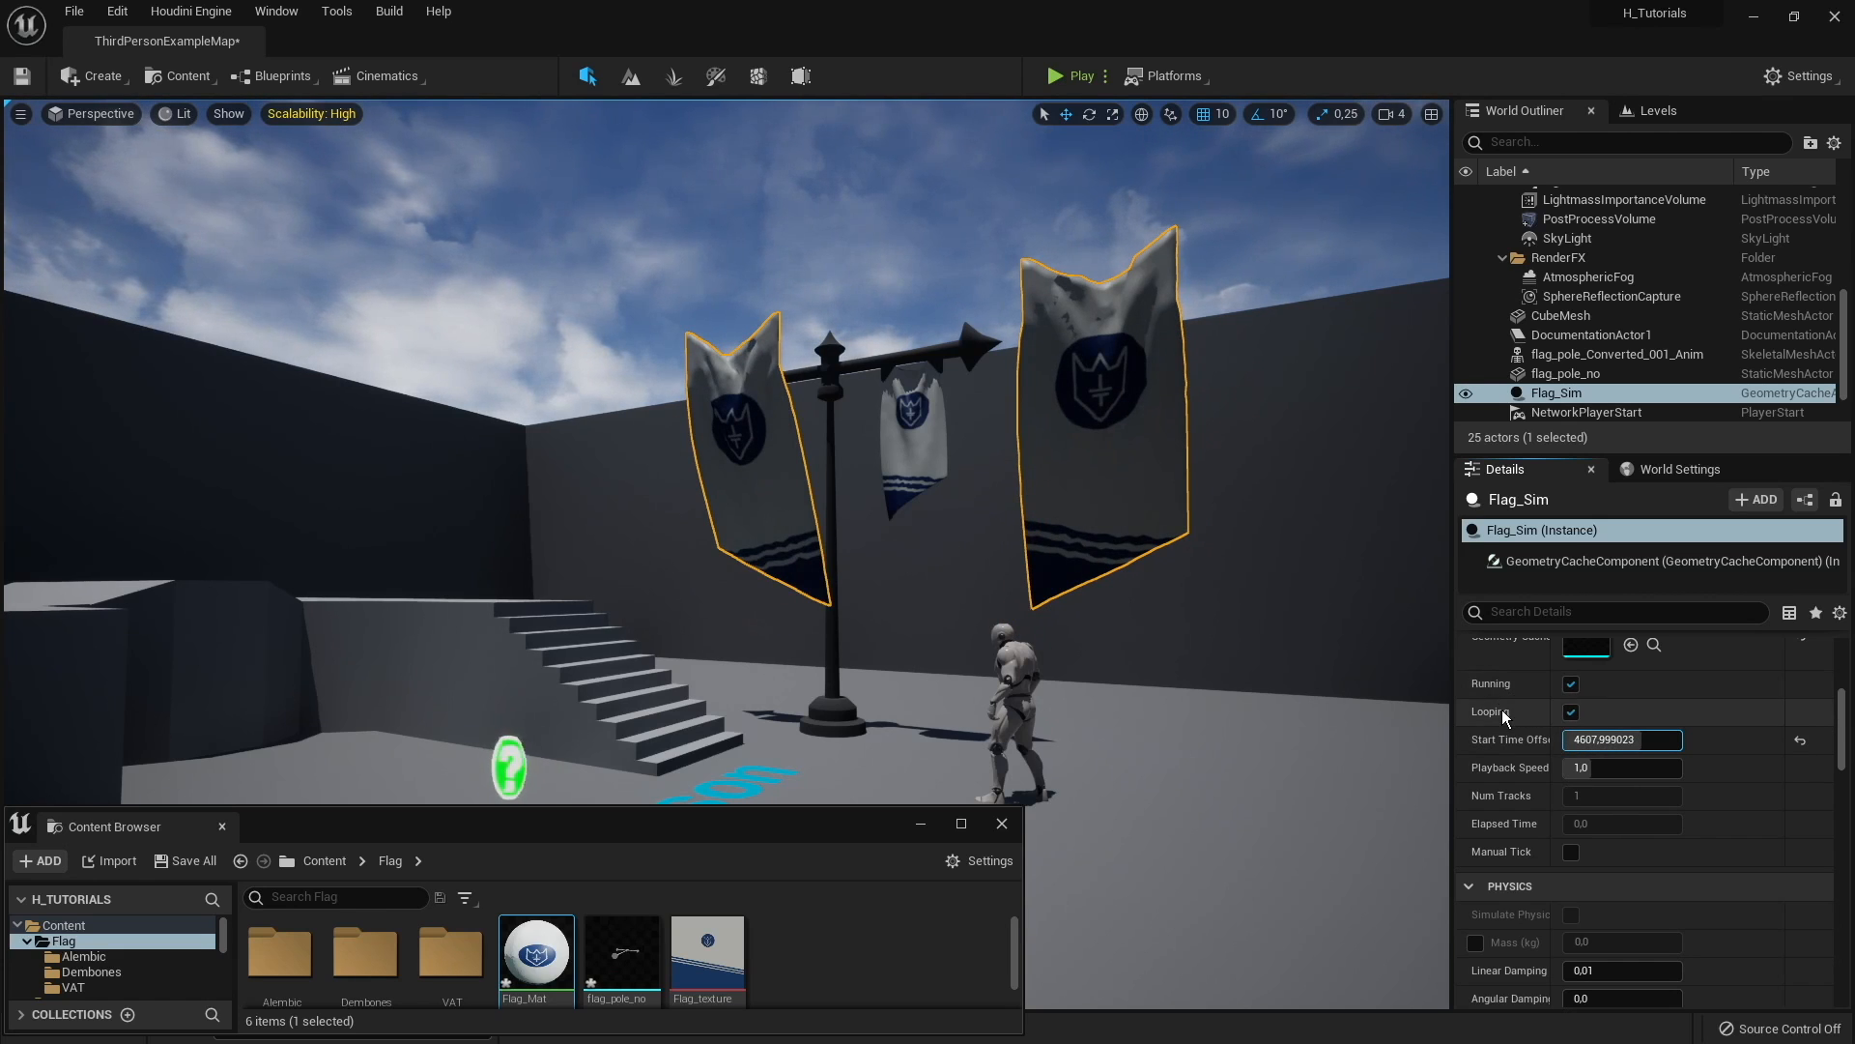
pyautogui.click(1793, 738)
pyautogui.scroll(-1, 1519, 870)
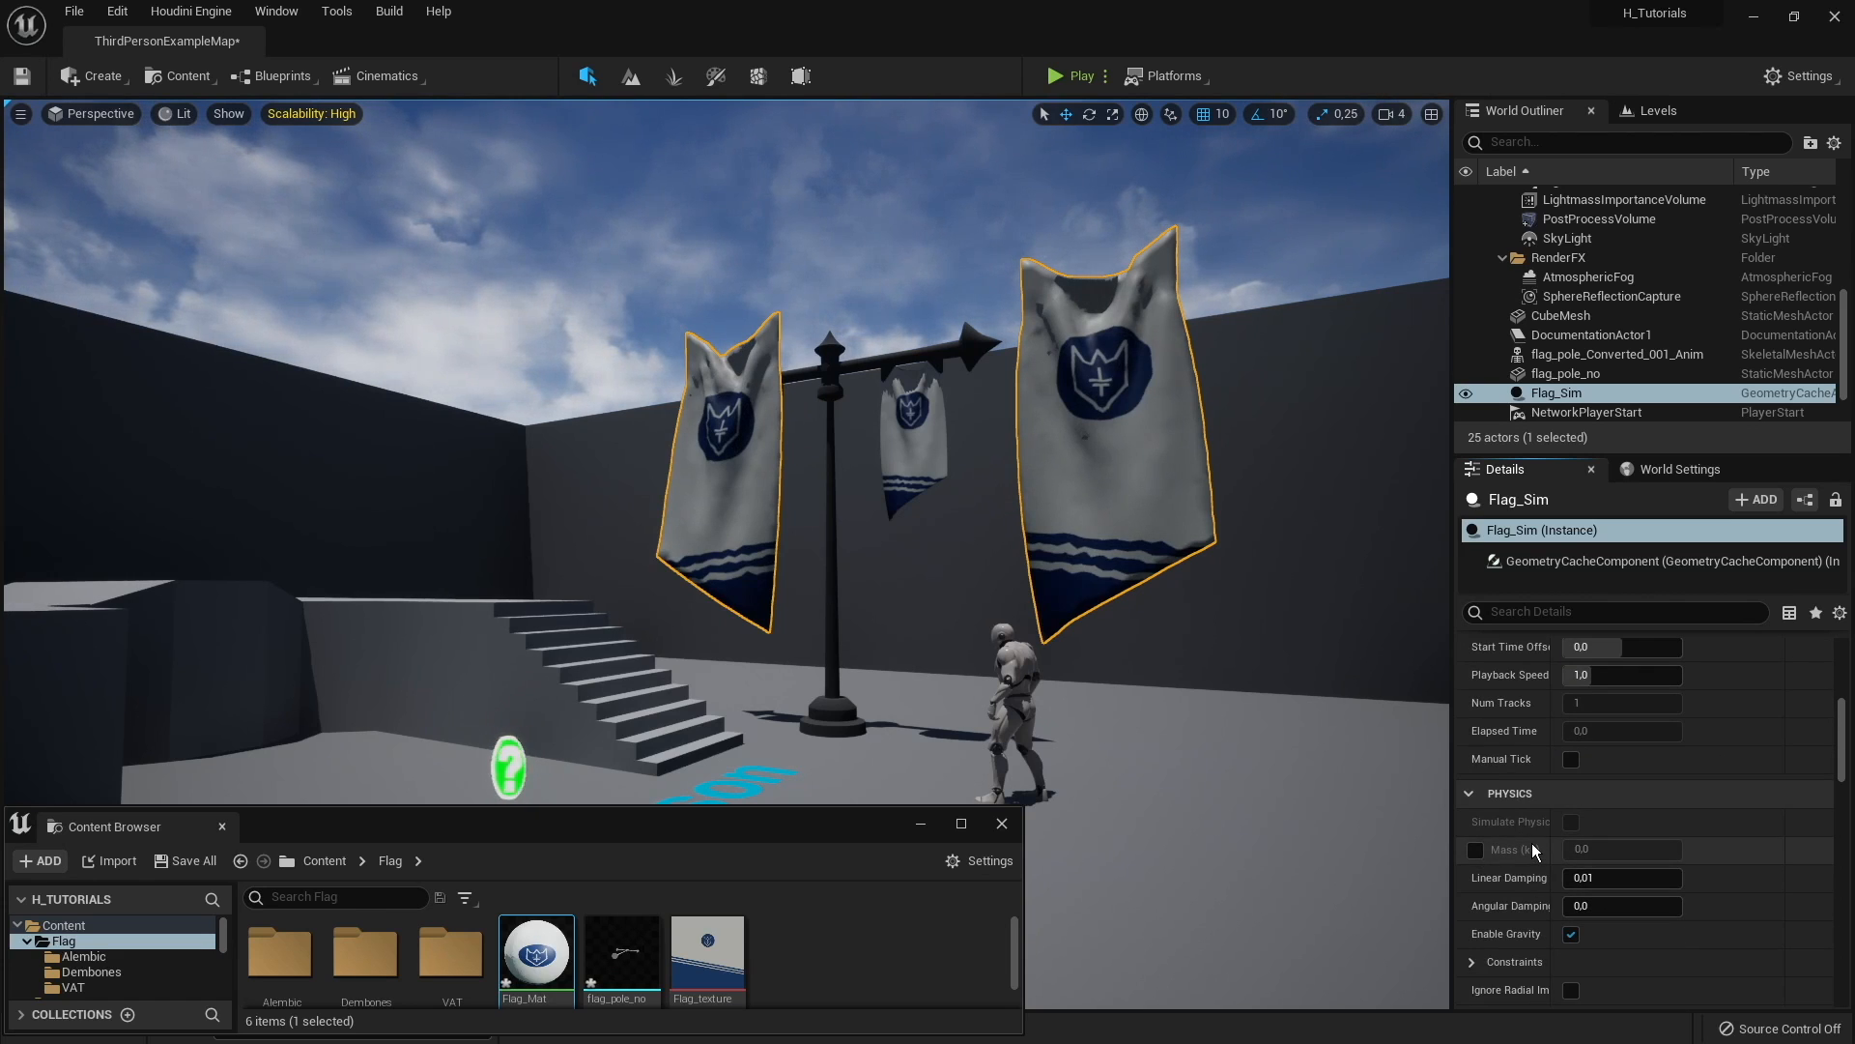
pyautogui.scroll(2, 1533, 843)
pyautogui.scroll(5, 1532, 842)
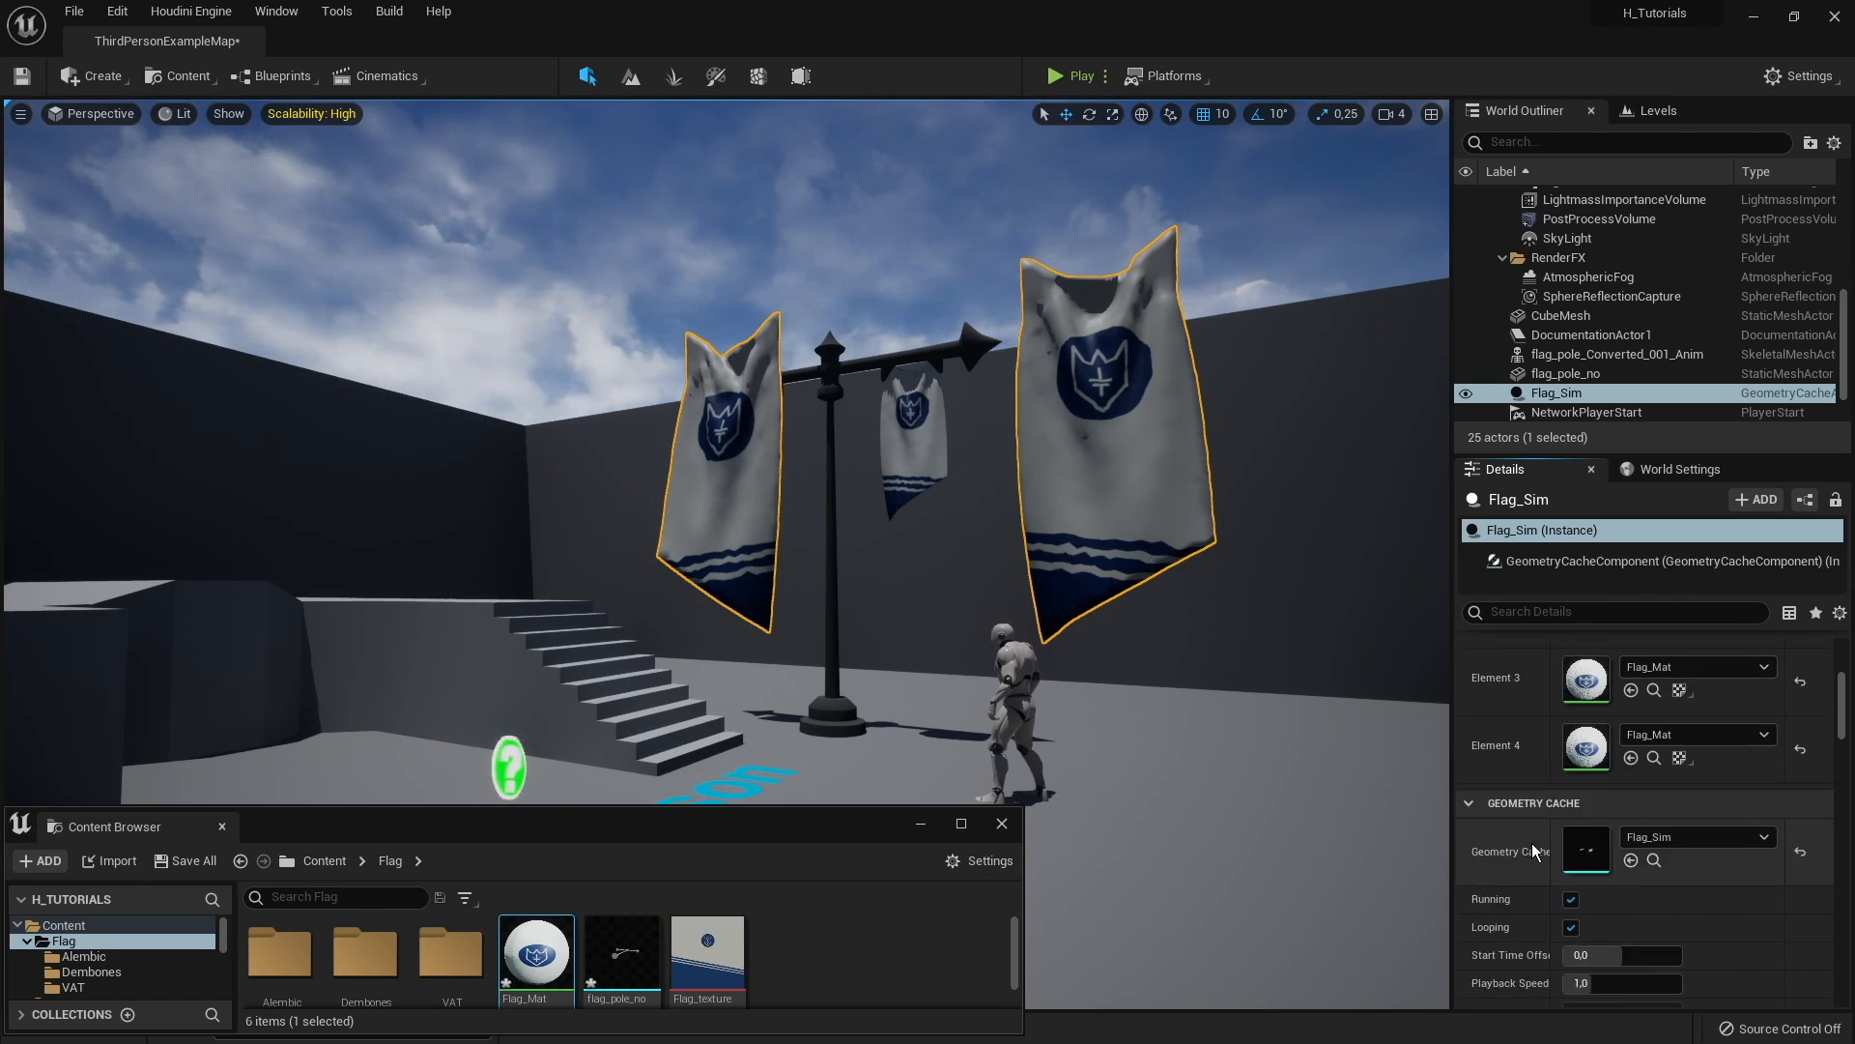
# Step: Examine the Flag_Sim banners and the flag pole behind them from several angles in the level
pyautogui.moveTo(1114, 510); pyautogui.dragTo(1114, 509, button='right')
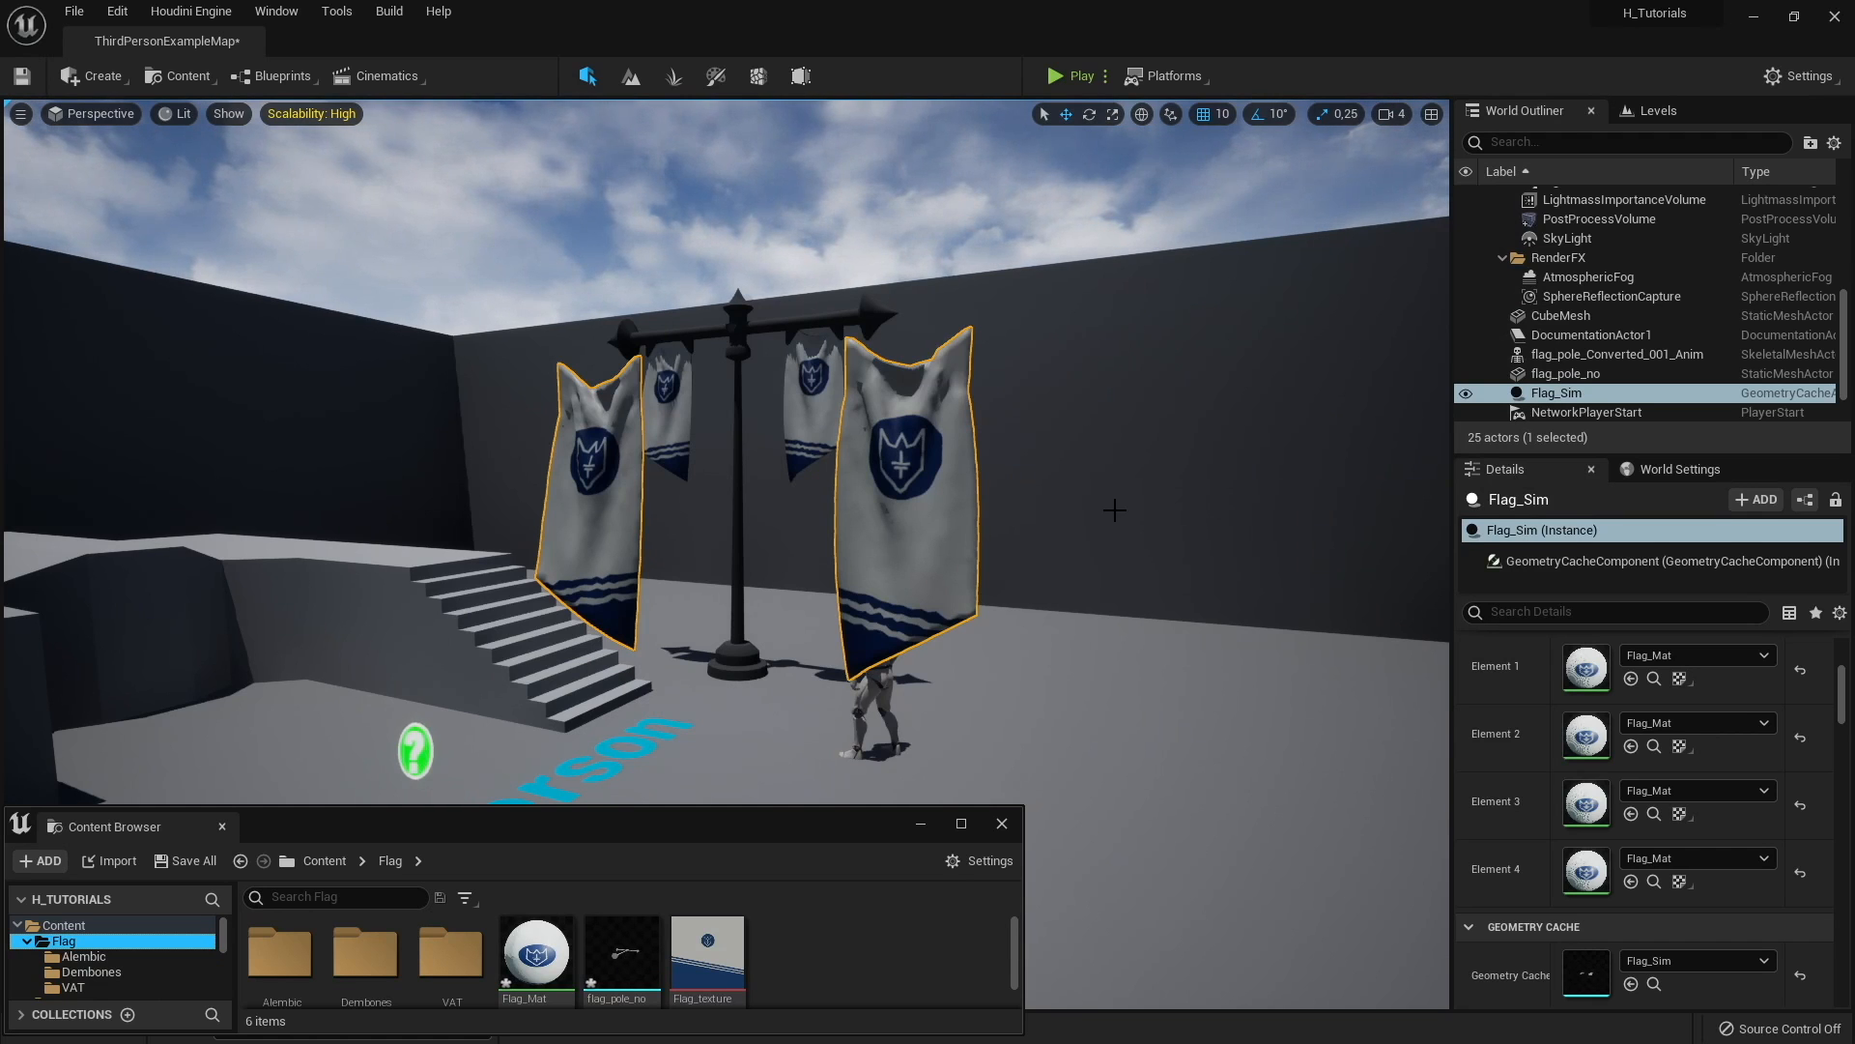
pyautogui.moveTo(785, 462); pyautogui.dragTo(785, 461, button='right')
pyautogui.moveTo(921, 457); pyautogui.dragTo(921, 457, button='right')
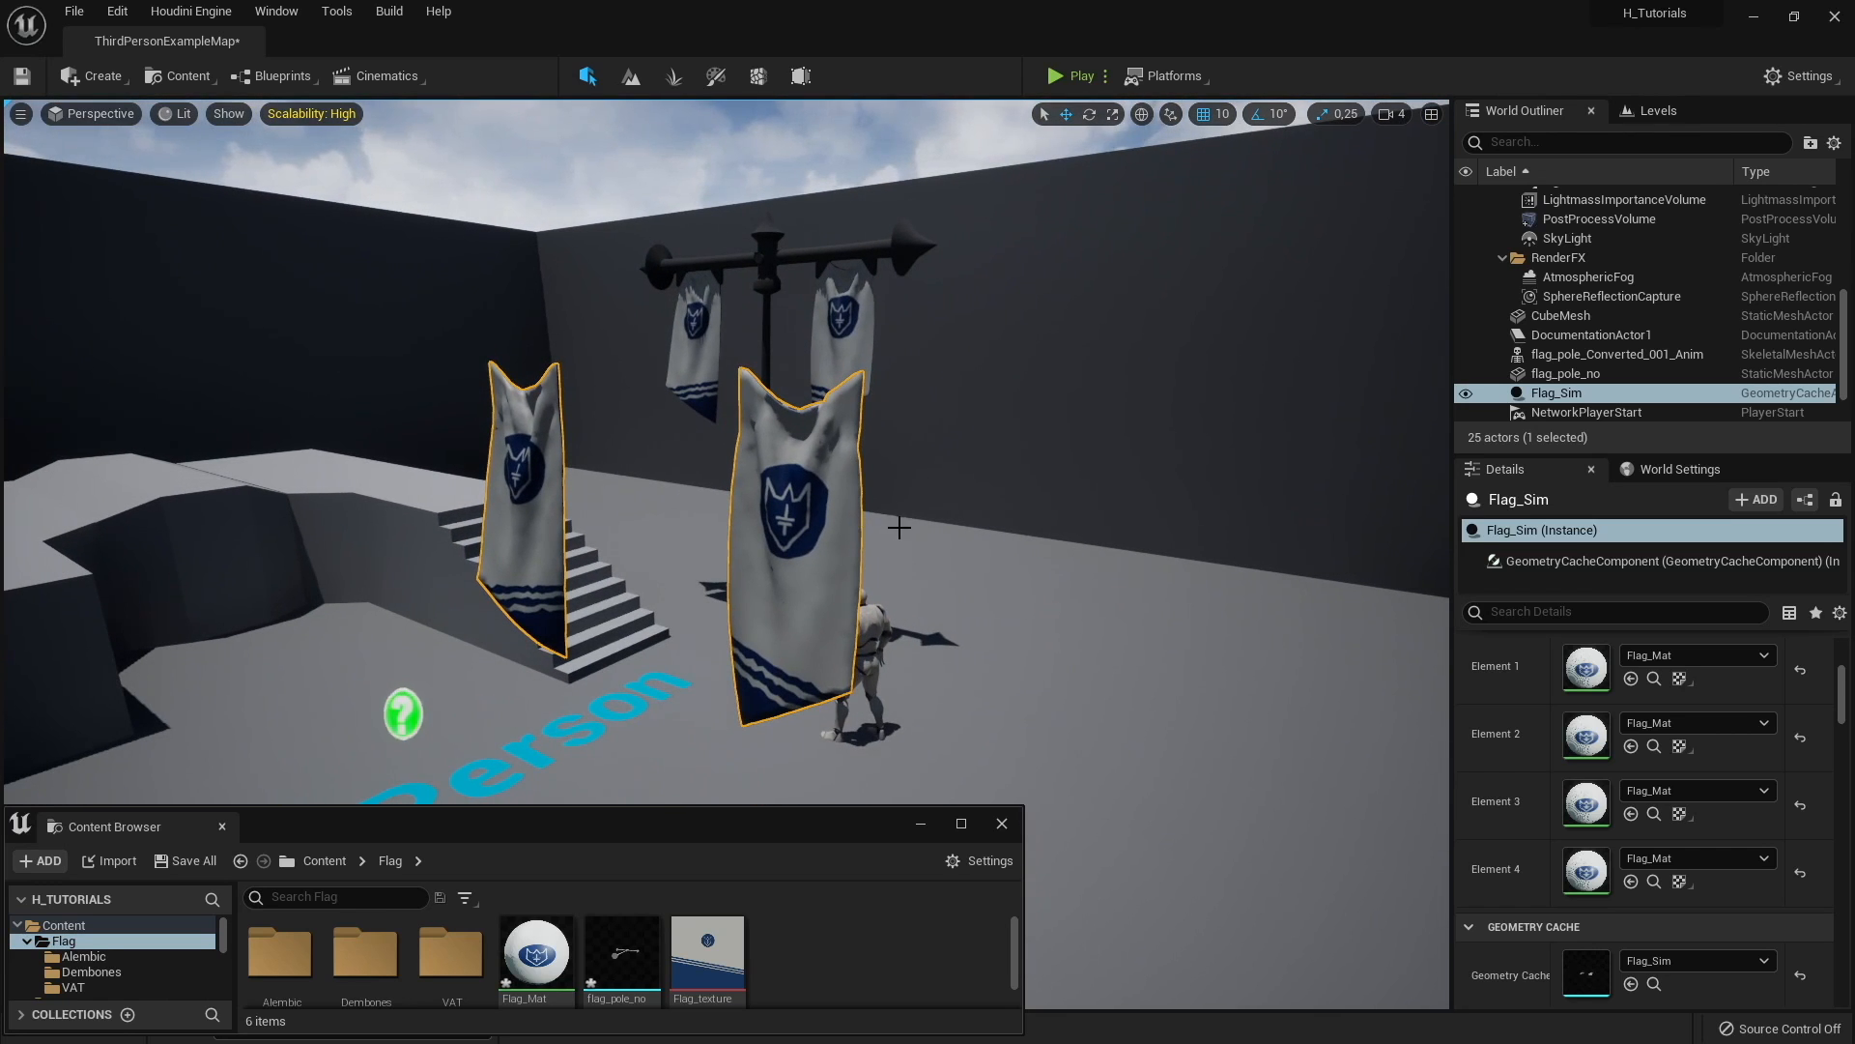
pyautogui.moveTo(898, 526); pyautogui.dragTo(910, 530, button='right')
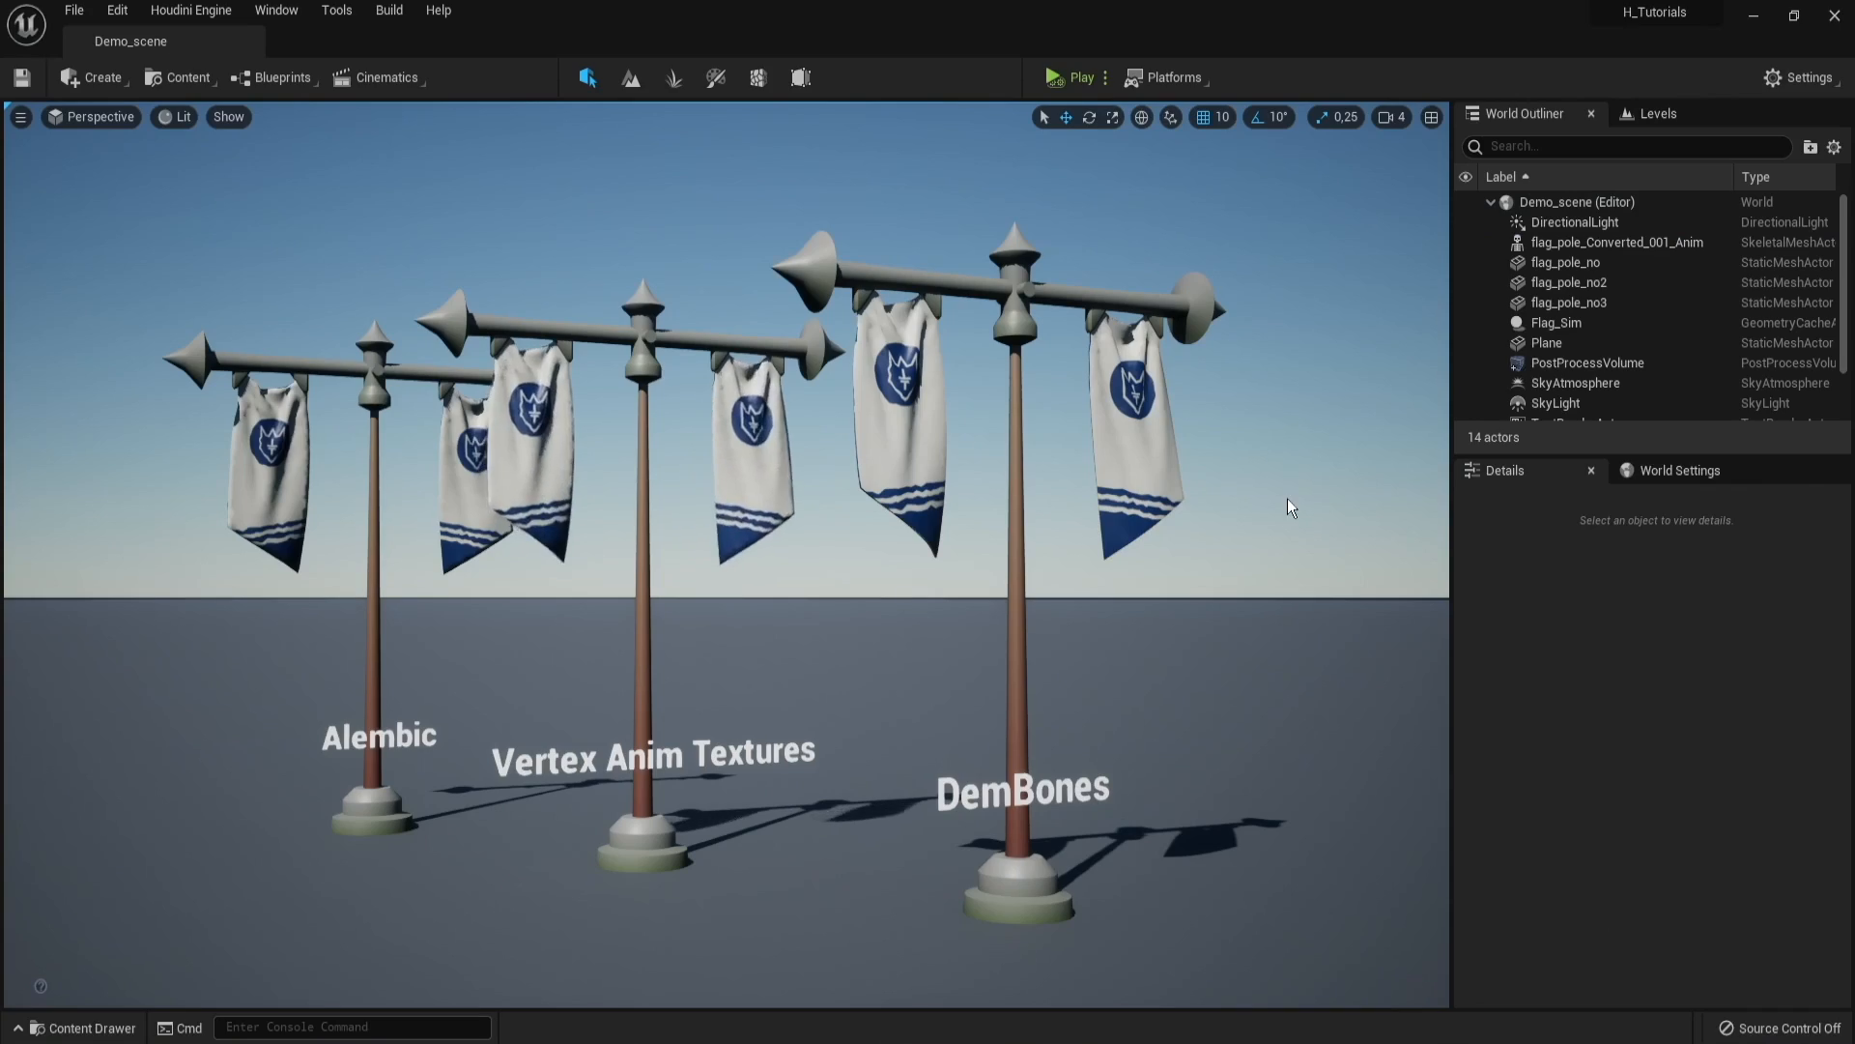
# Step: In Demo_scene, open the DemBones flags' flag_pole_Converted_001 skeletal mesh in a maximized editor and frame it in the preview
pyautogui.click(1121, 459)
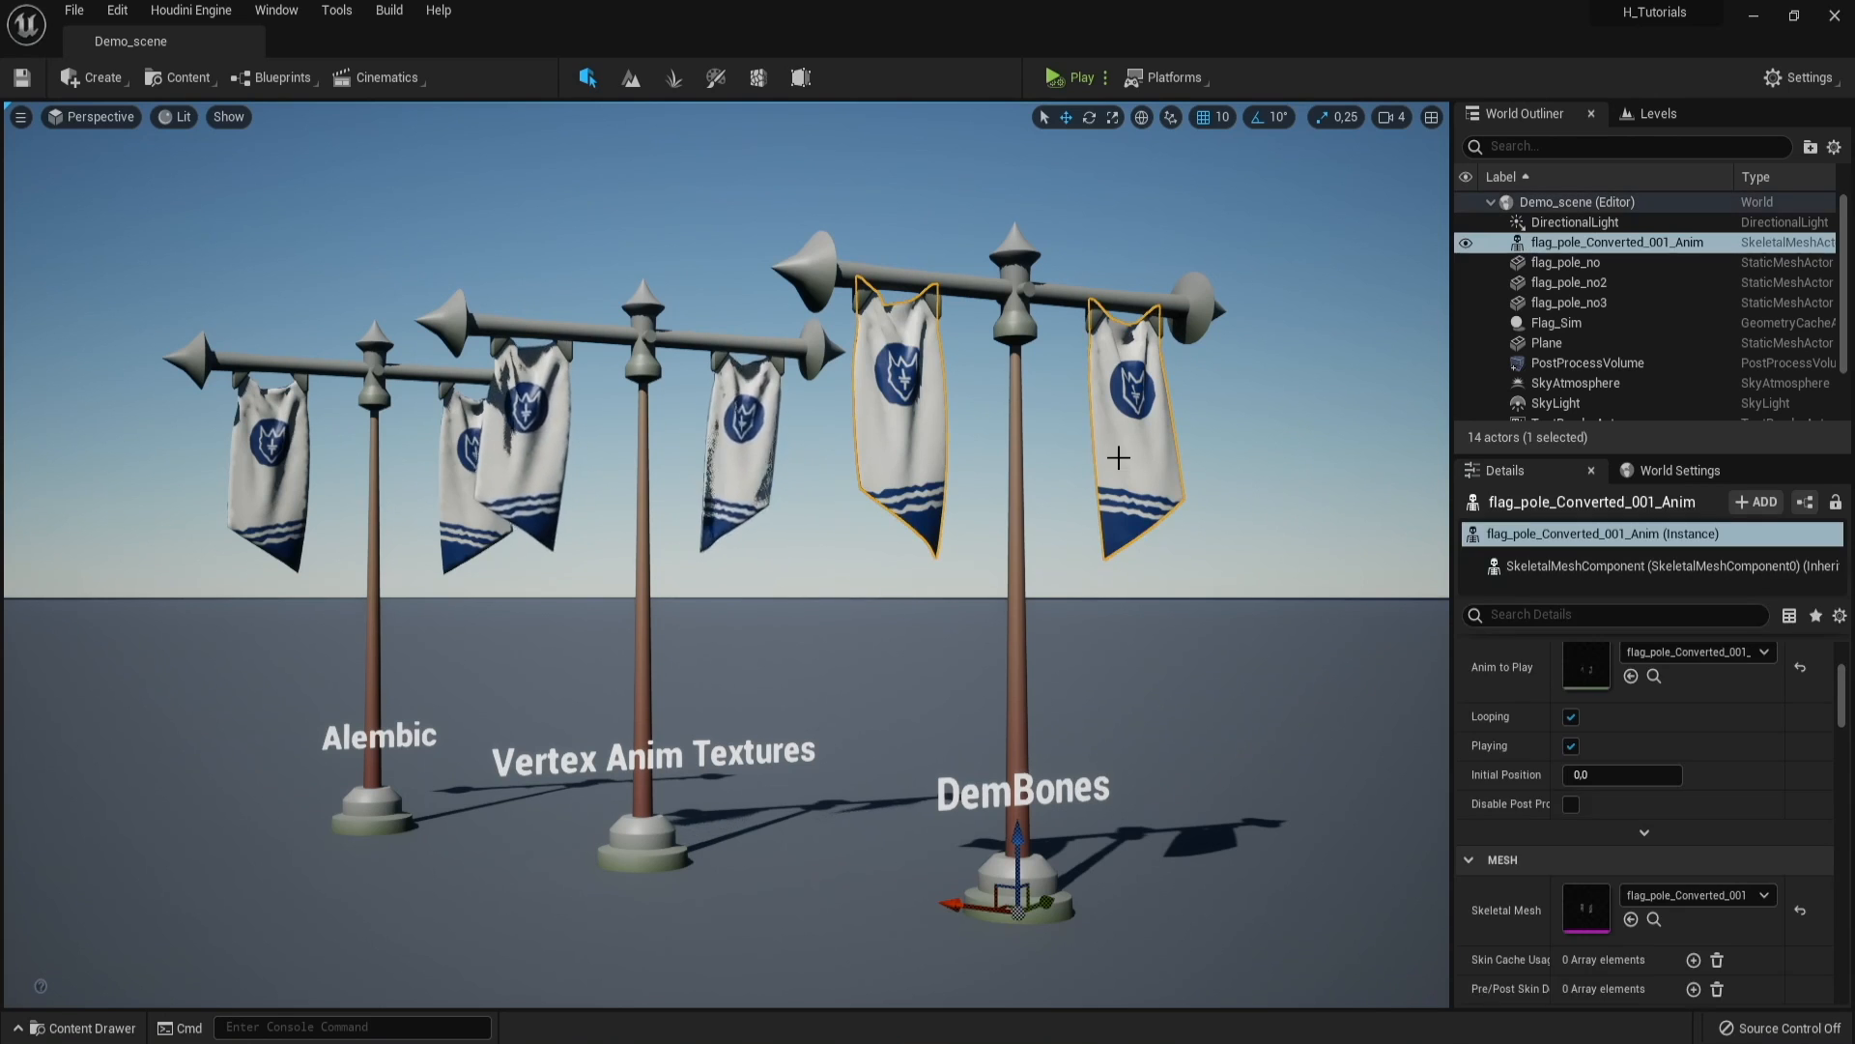
pyautogui.doubleClick(1575, 911)
pyautogui.moveTo(1251, 124); pyautogui.dragTo(1030, 196)
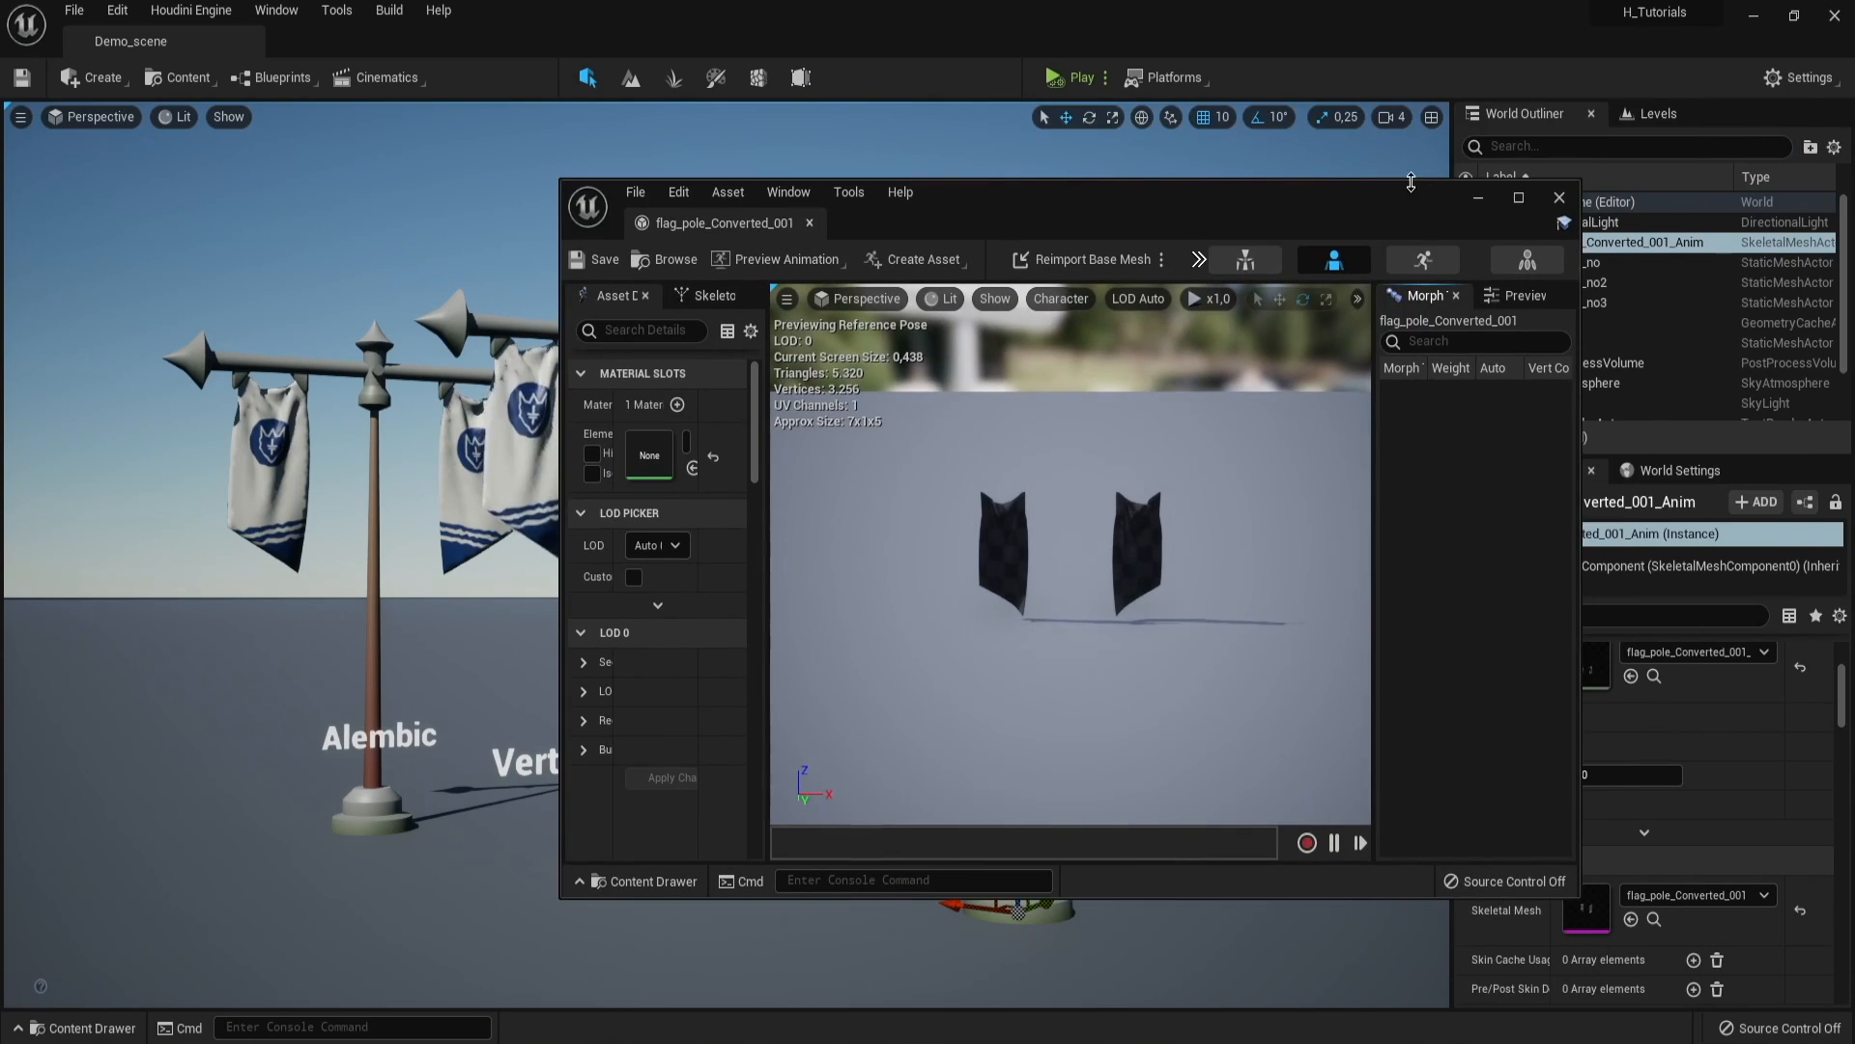
pyautogui.click(1515, 197)
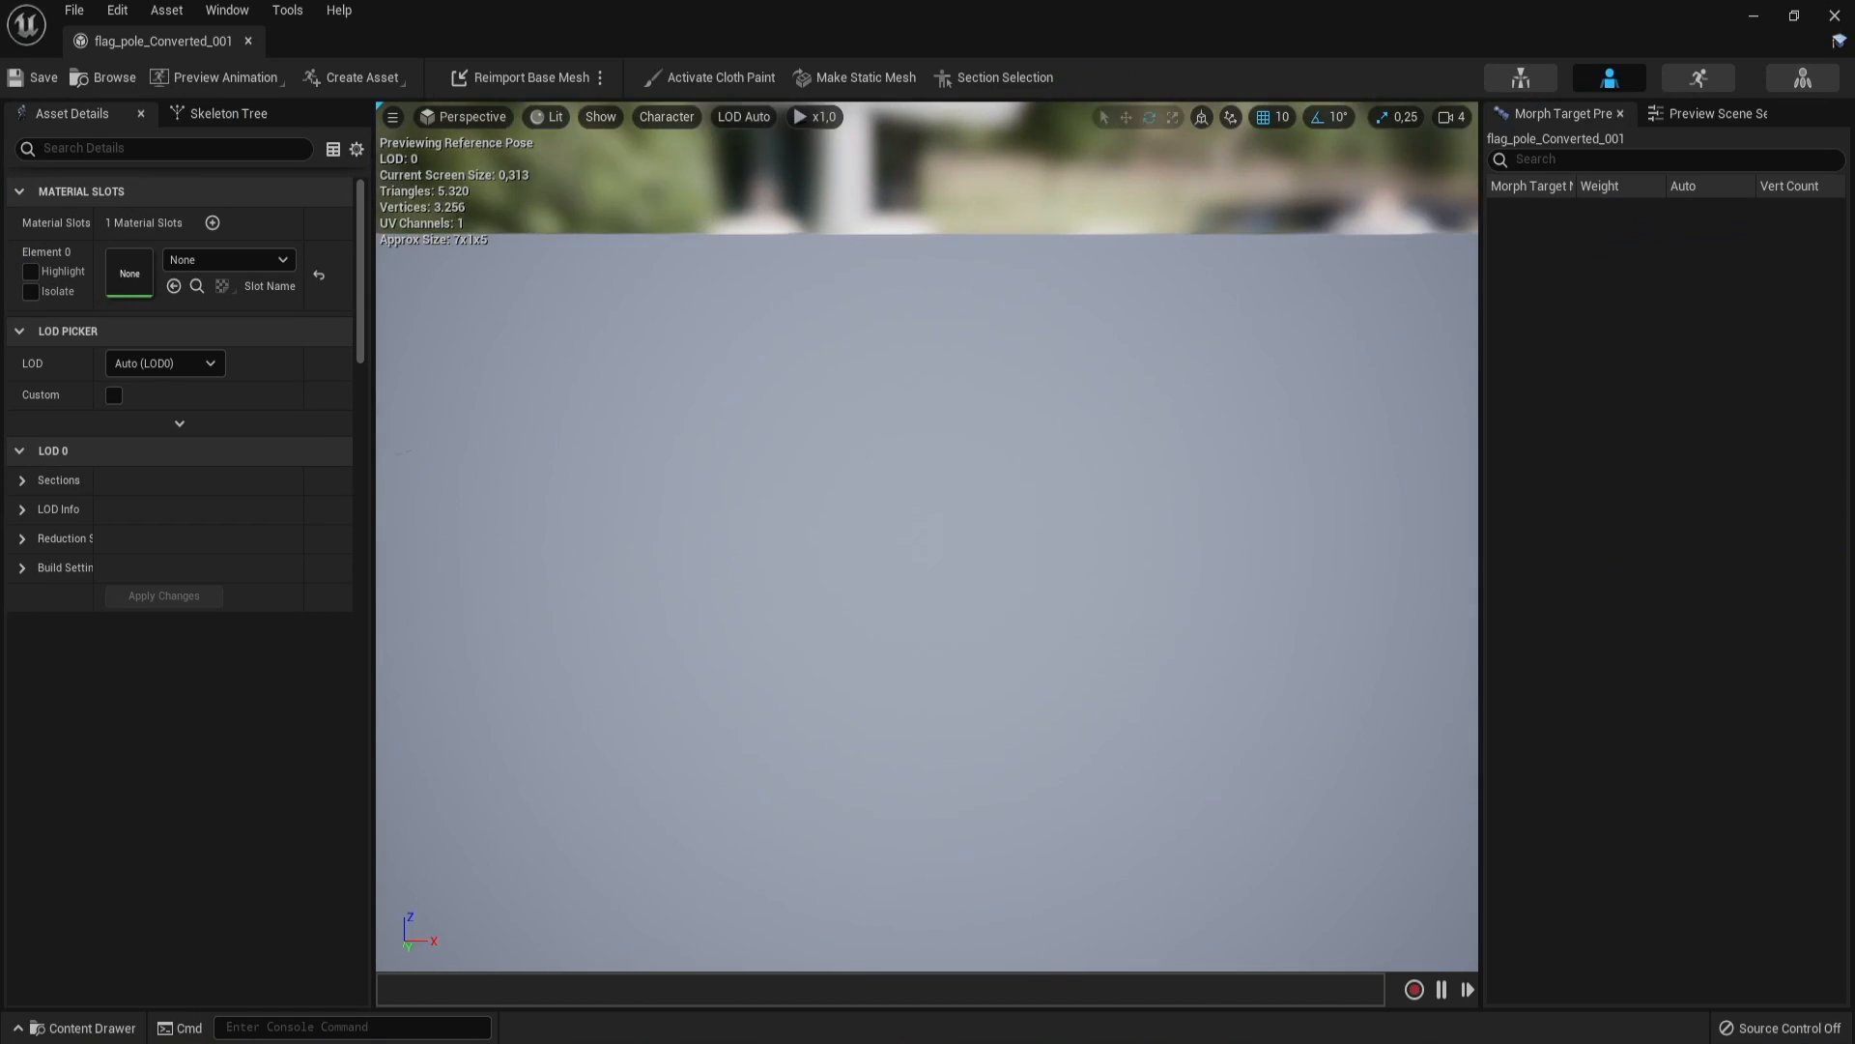
pyautogui.press('f')
pyautogui.moveTo(1067, 466)
pyautogui.keyDown('alt'); pyautogui.mouseDown()
pyautogui.moveTo(1067, 392)
pyautogui.moveTo(1067, 465)
pyautogui.mouseUp(); pyautogui.keyUp('alt')
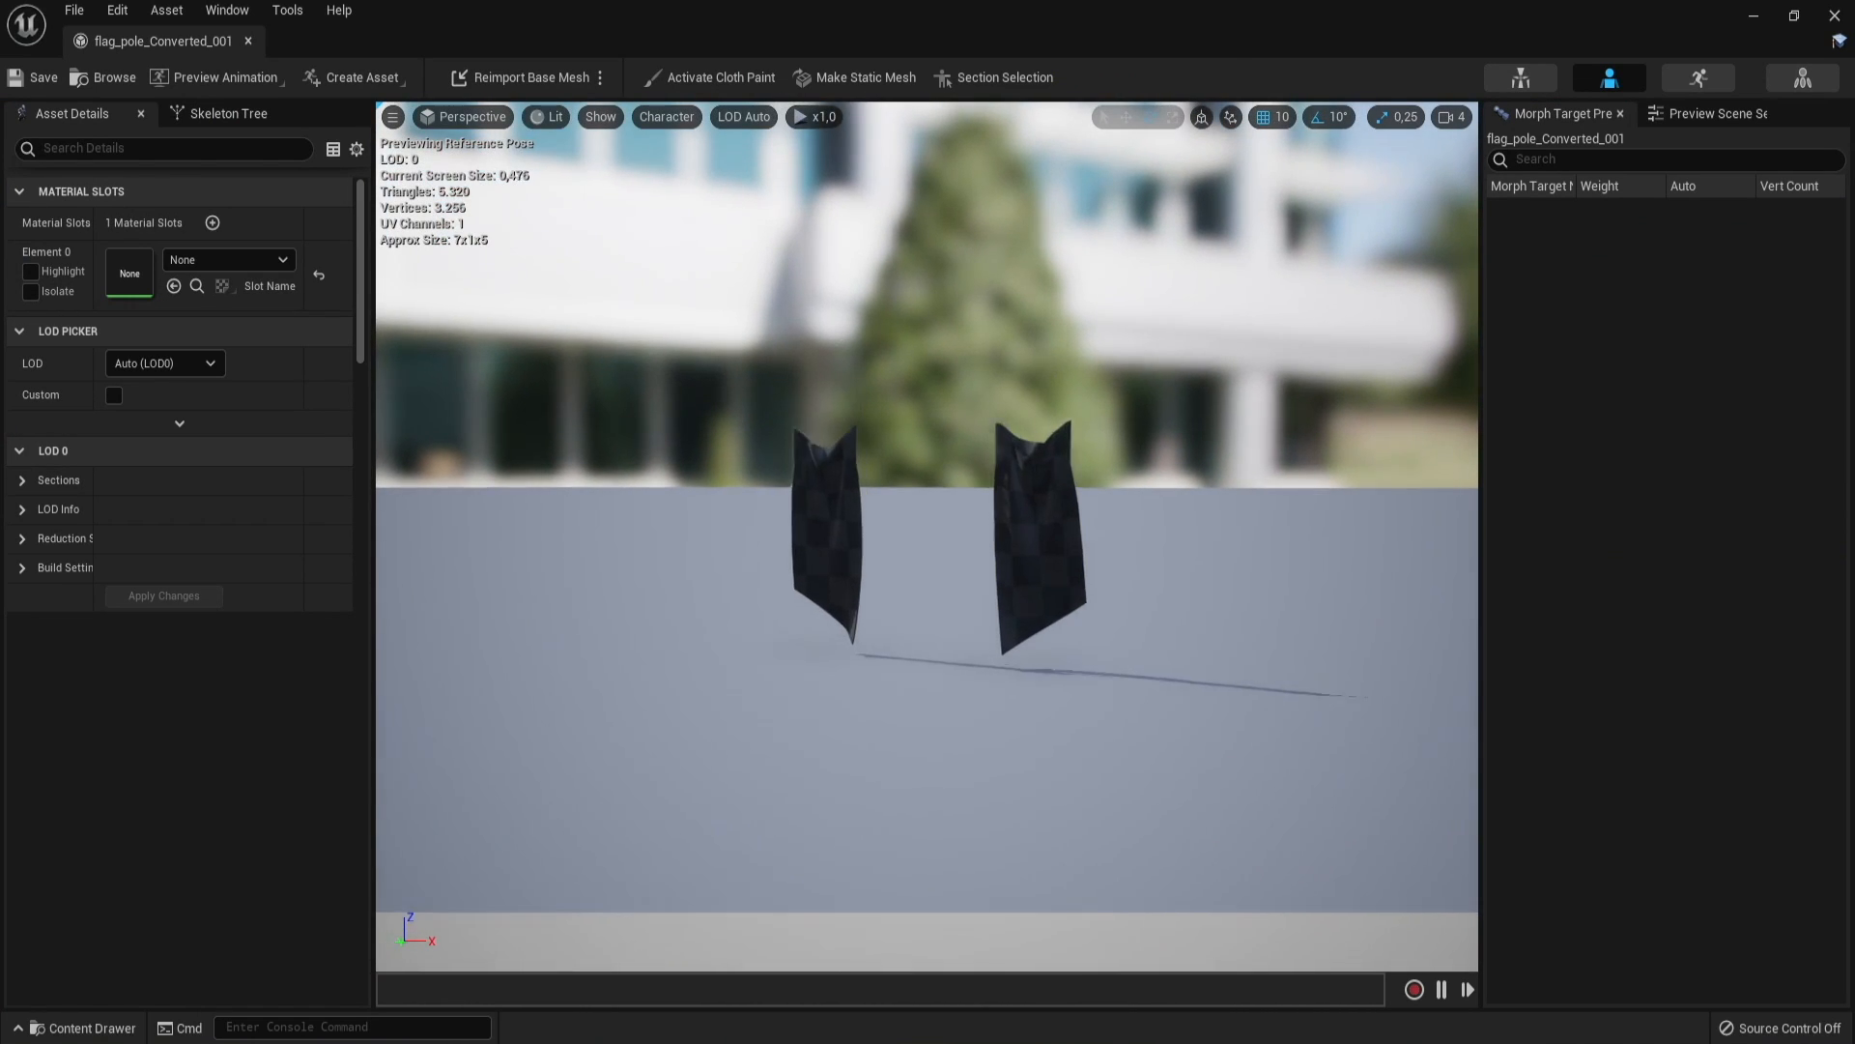
pyautogui.scroll(3, 1067, 466)
# Step: Open the skeletal mesh's animation and examine the playing flags up close
pyautogui.click(1693, 78)
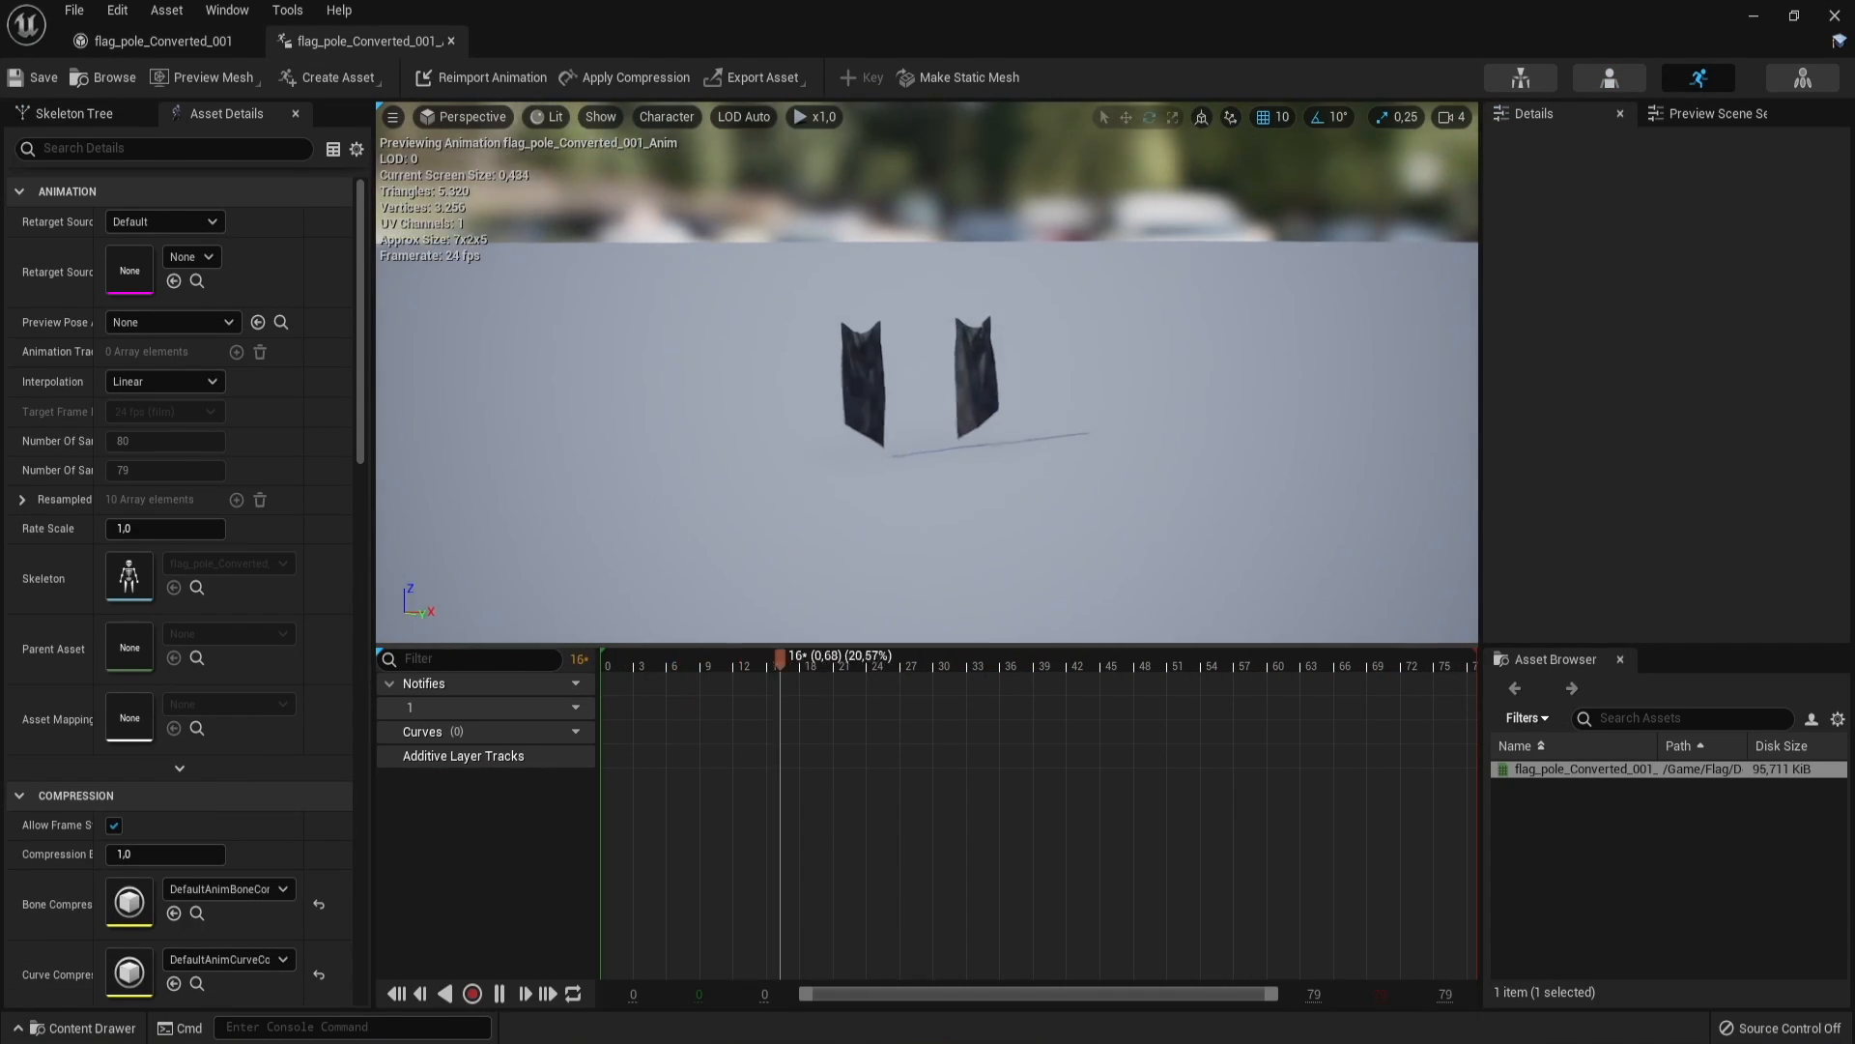
pyautogui.scroll(5, 908, 392)
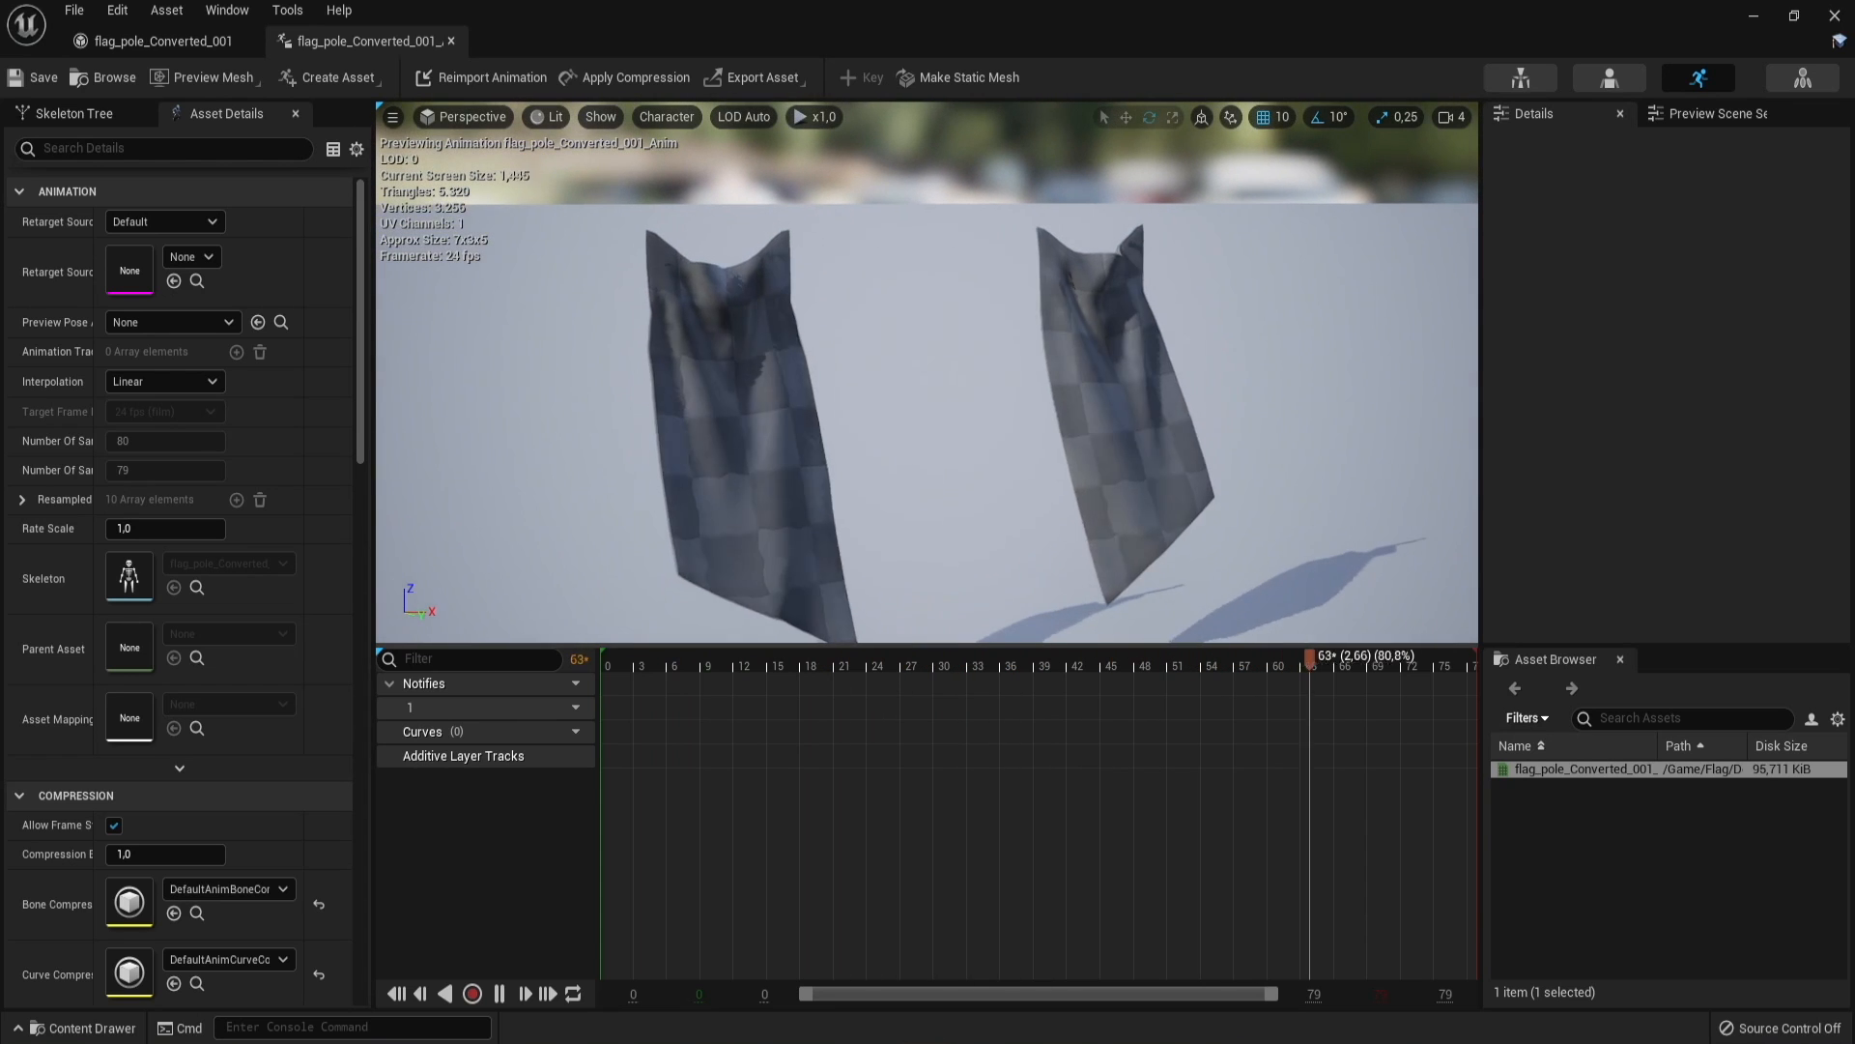
pyautogui.moveTo(915, 415)
pyautogui.mouseDown(button='right')
pyautogui.moveTo(995, 415)
pyautogui.moveTo(860, 414)
pyautogui.moveTo(879, 415)
pyautogui.mouseUp(button='right')
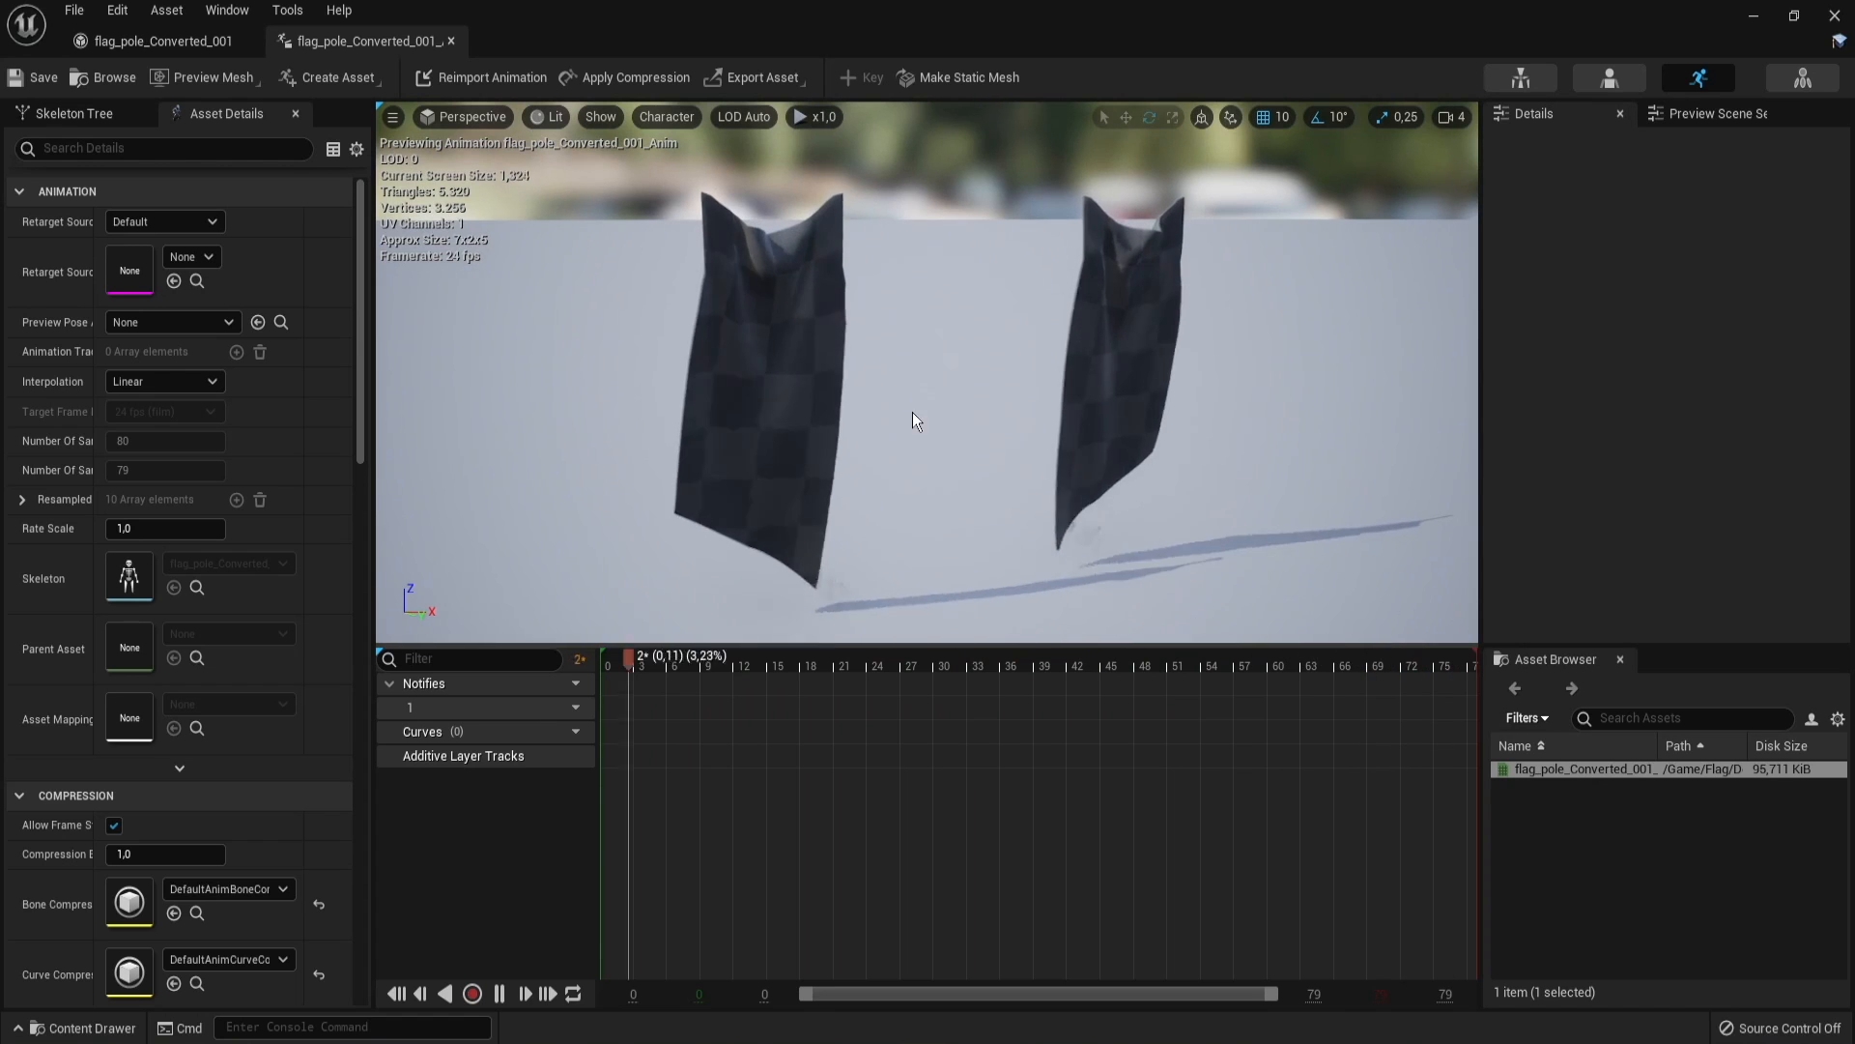
# Step: Inspect individual joints in the flag's skeleton tree, including joint0, joint7 and joint9, while the animation plays, and minimize the editor
pyautogui.click(66, 114)
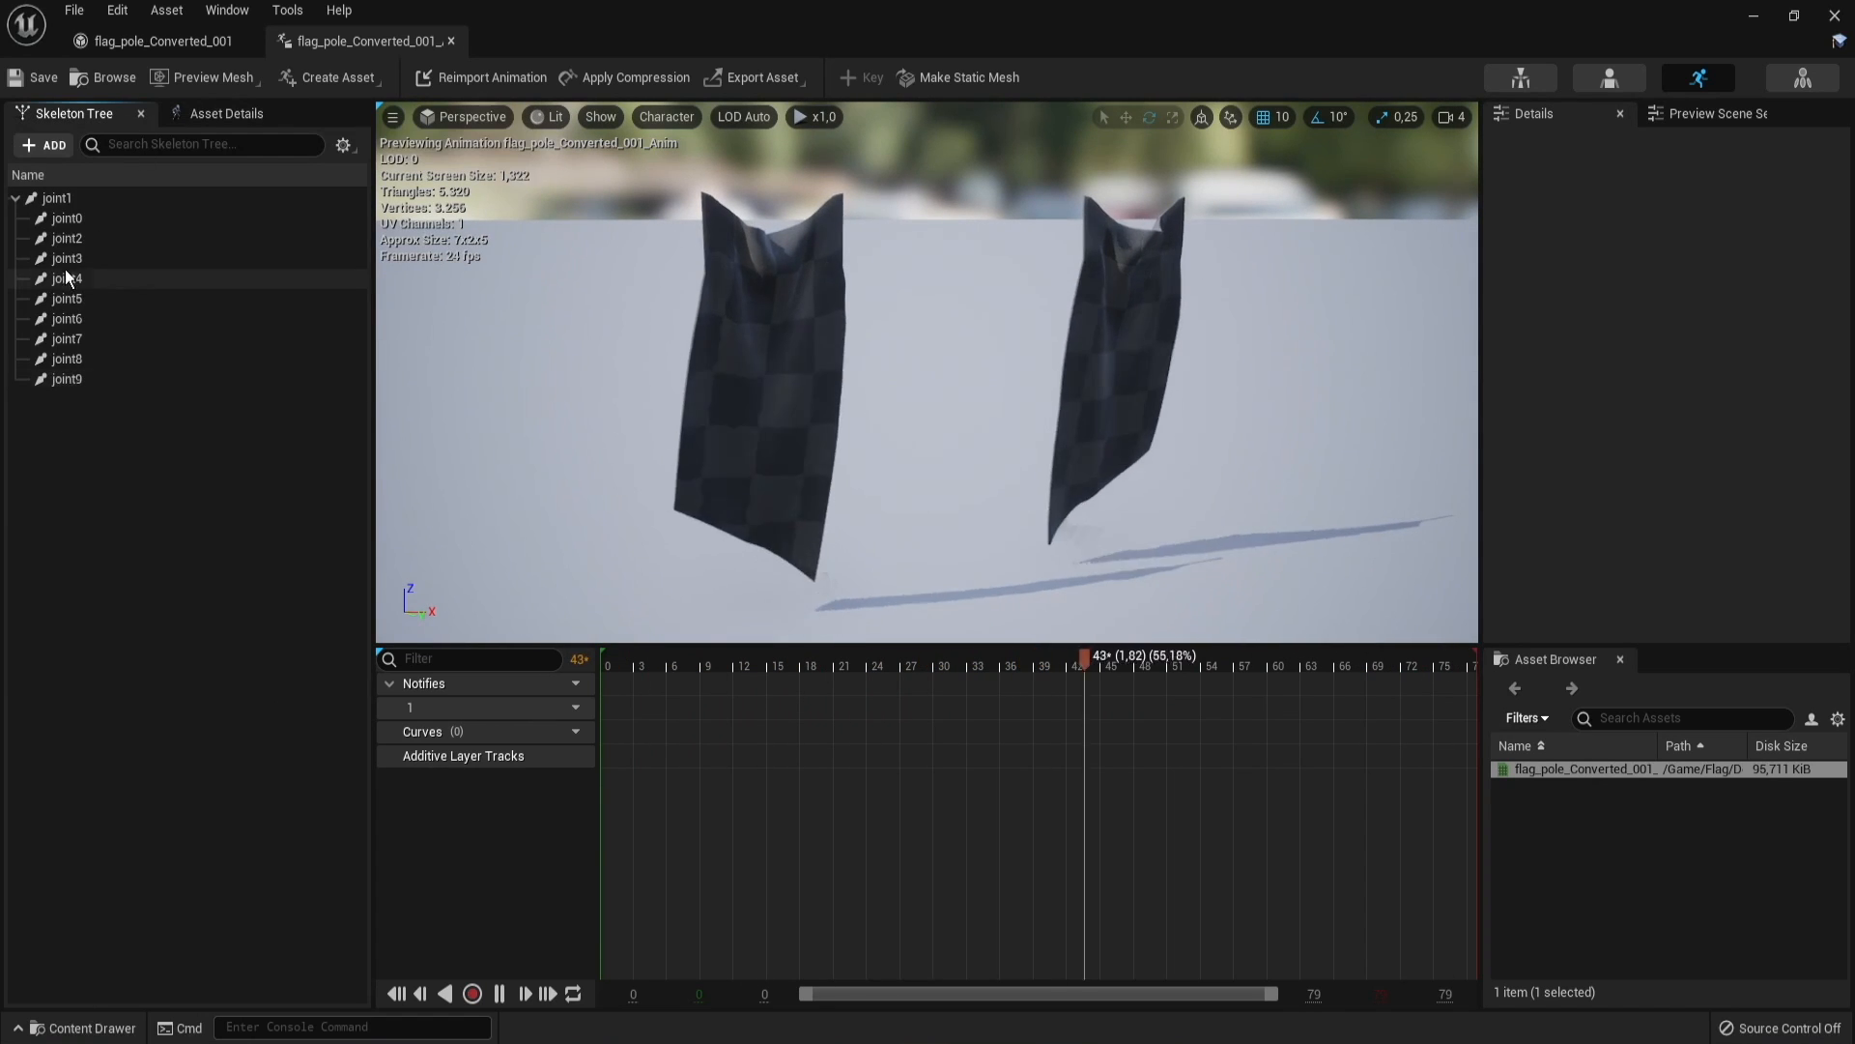
pyautogui.click(58, 199)
pyautogui.click(67, 222)
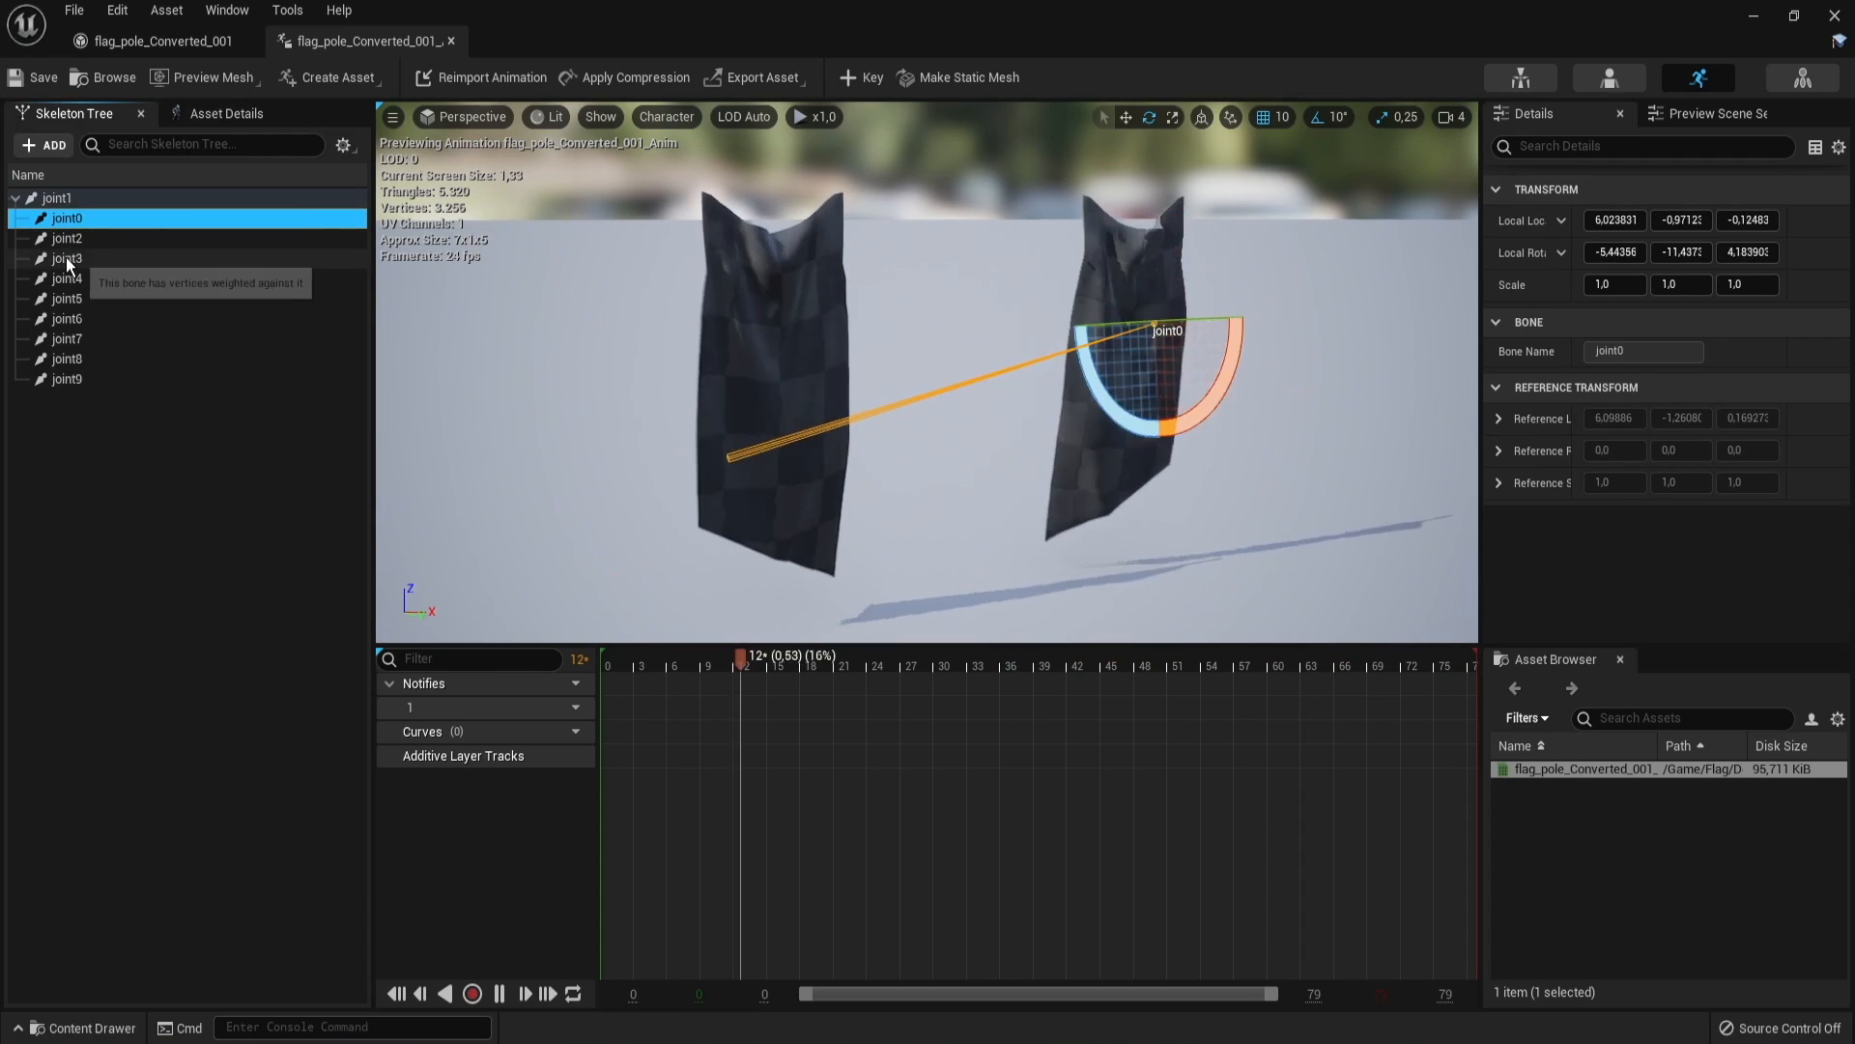
pyautogui.click(66, 258)
pyautogui.click(65, 280)
pyautogui.click(67, 340)
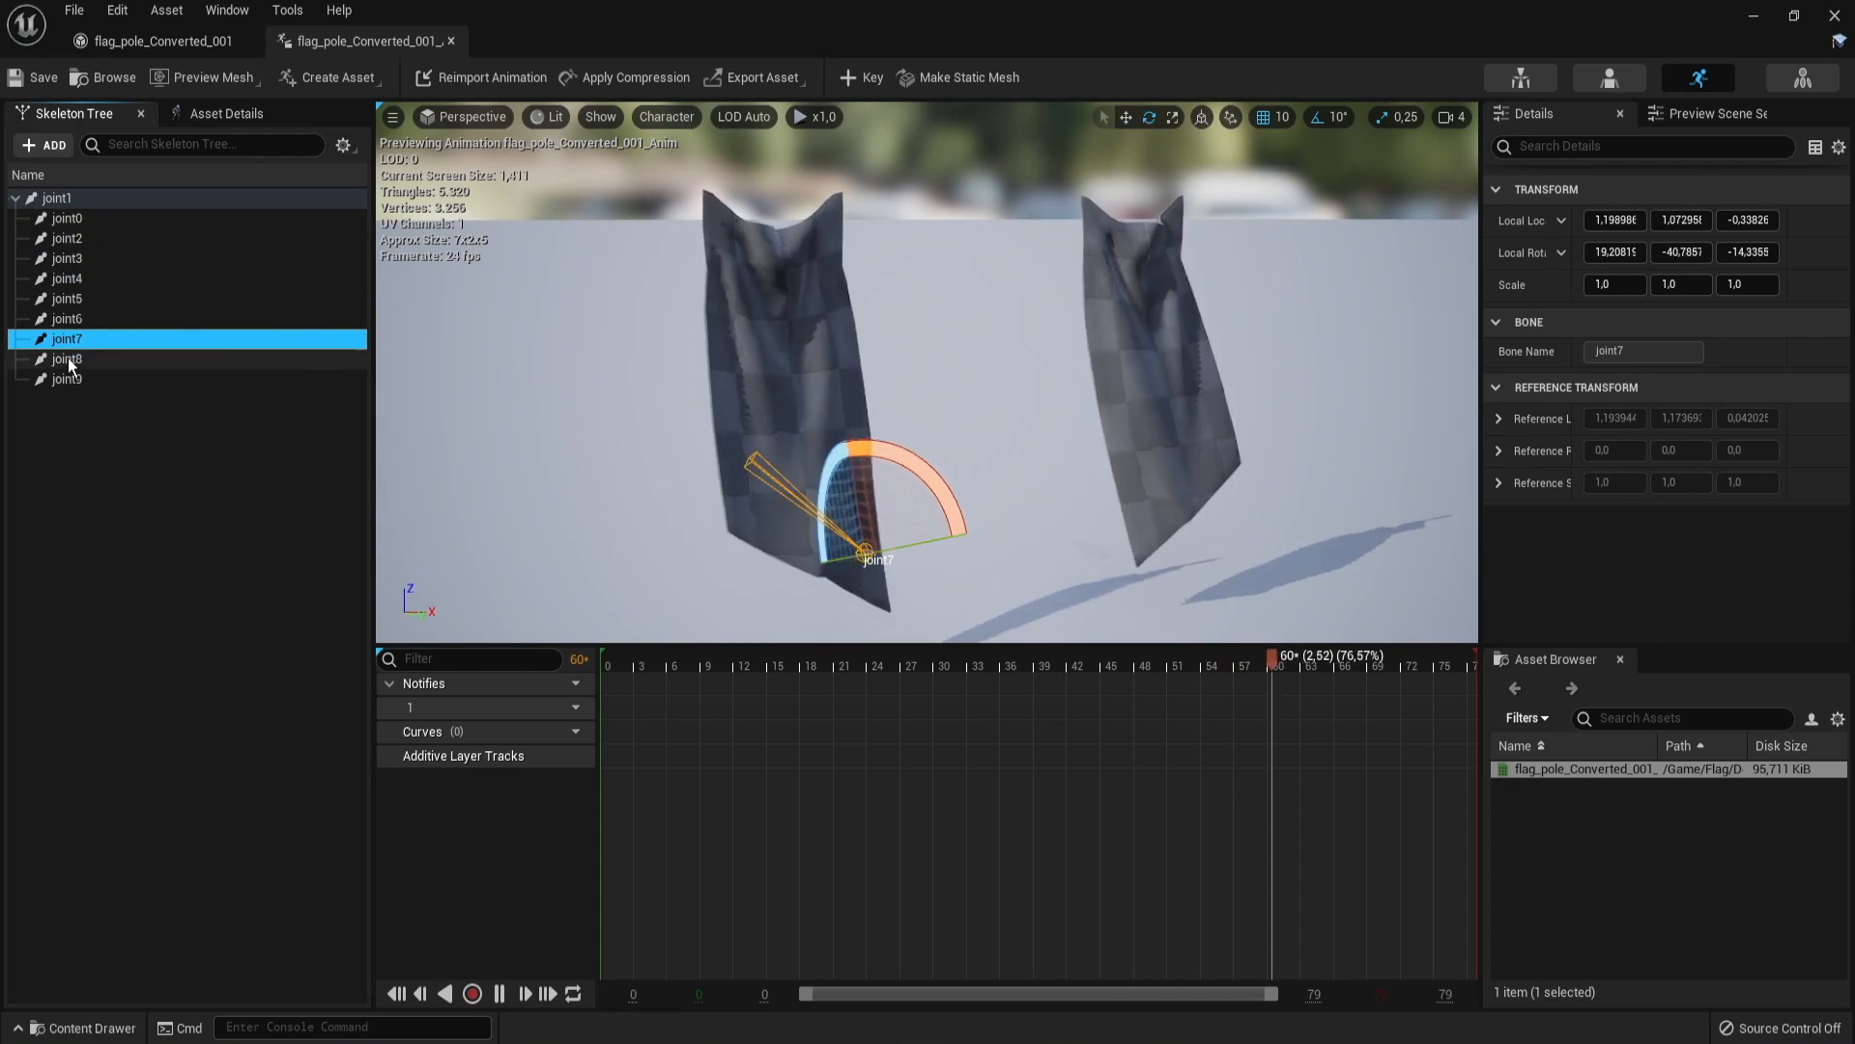
pyautogui.click(66, 360)
pyautogui.click(66, 380)
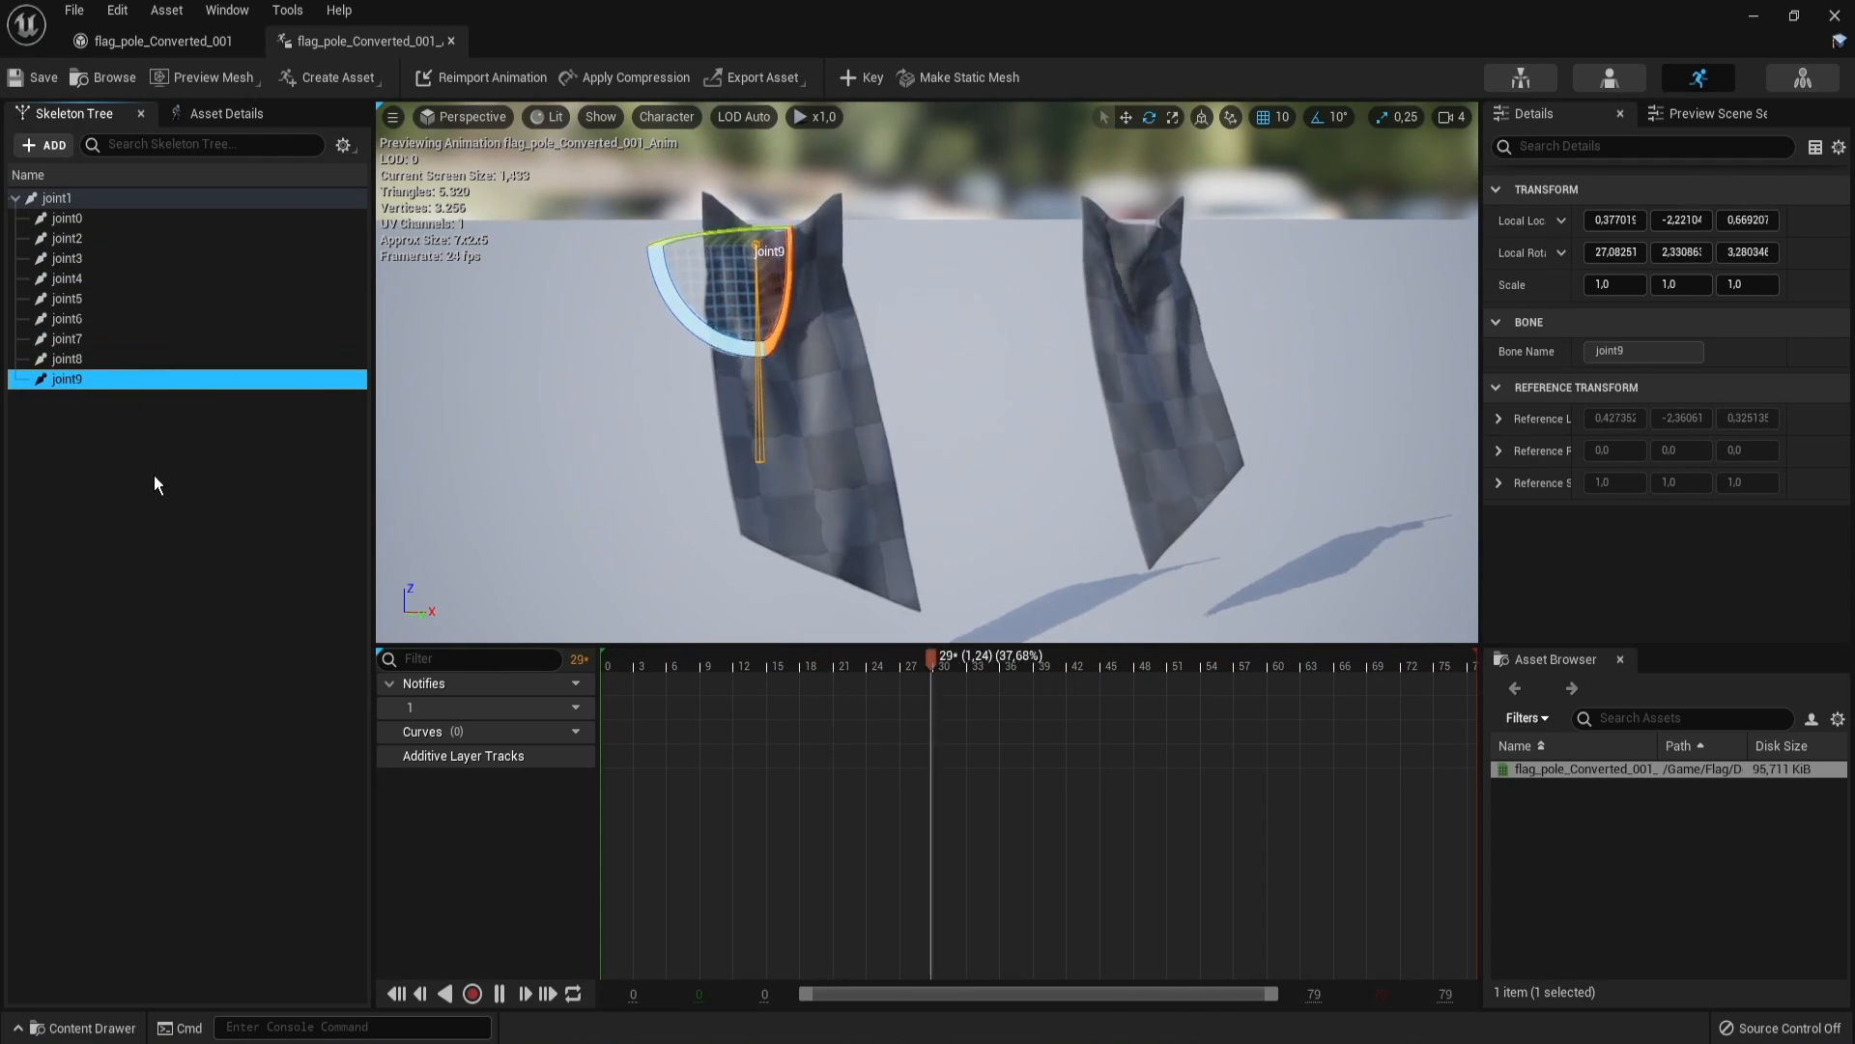
pyautogui.click(509, 410)
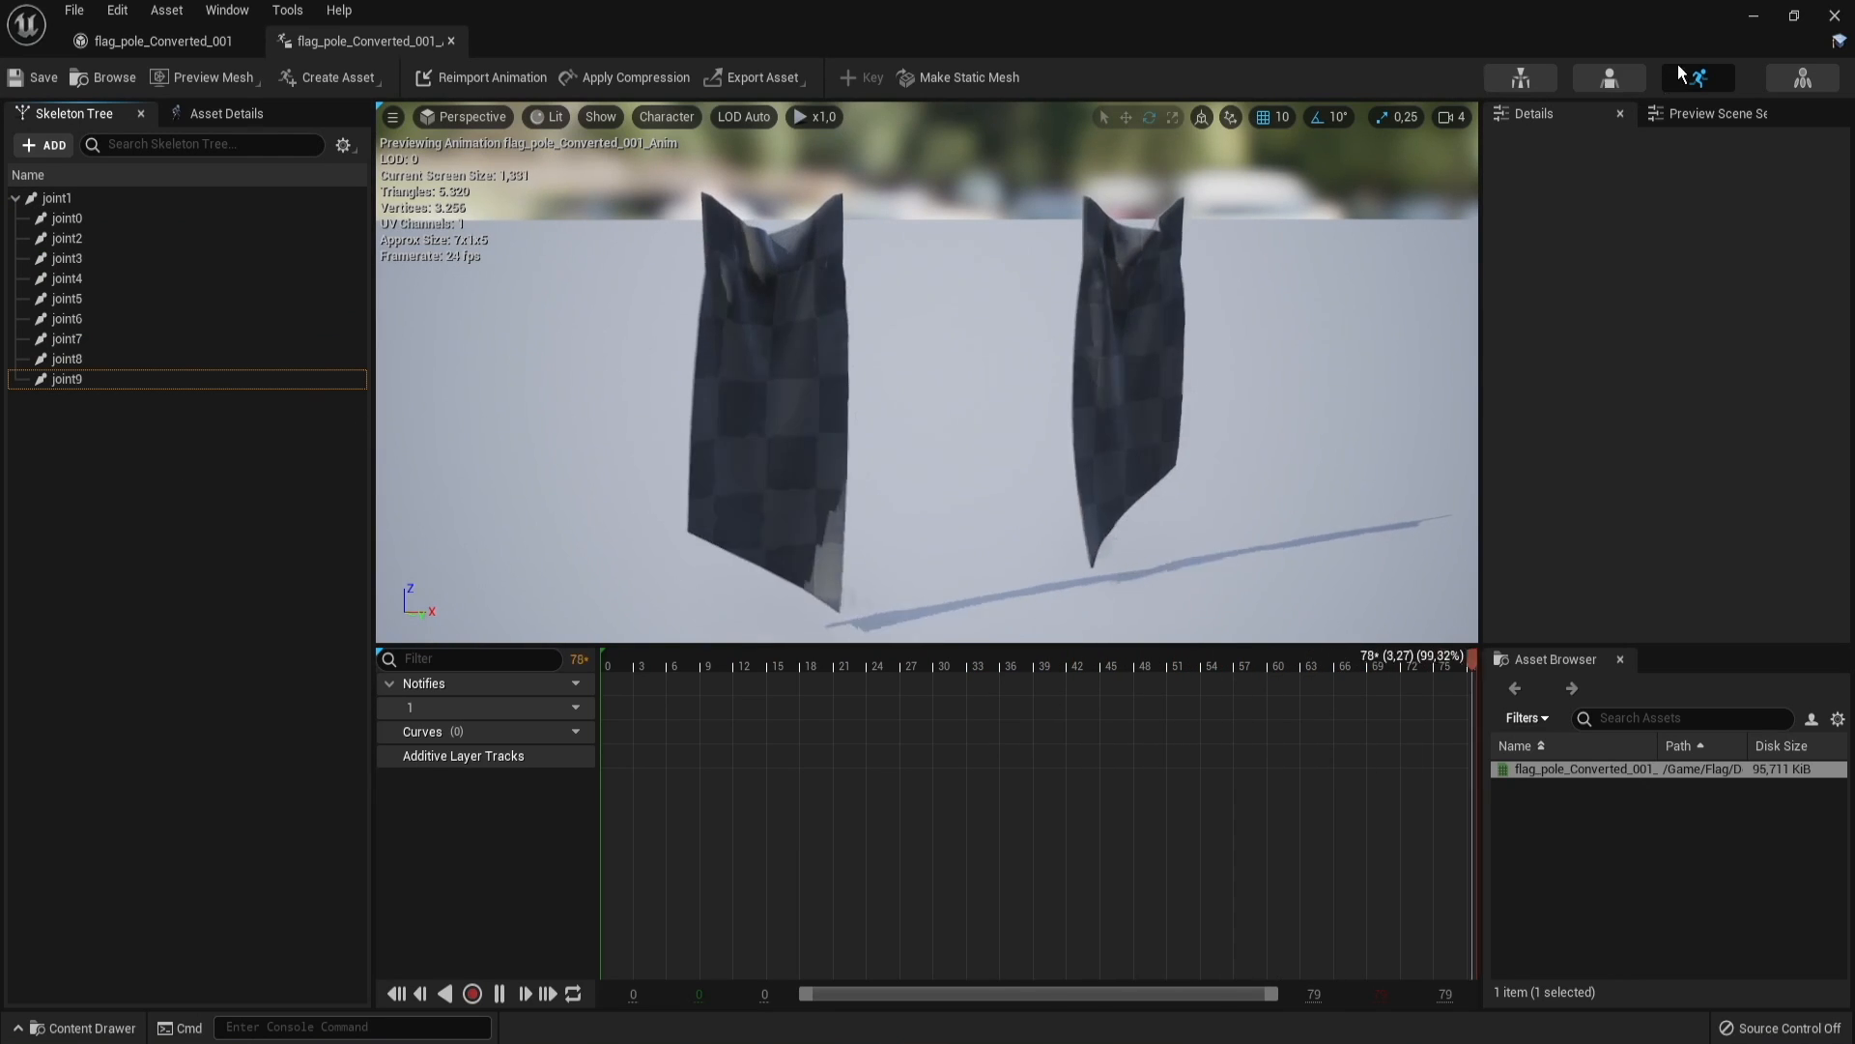
pyautogui.click(1753, 19)
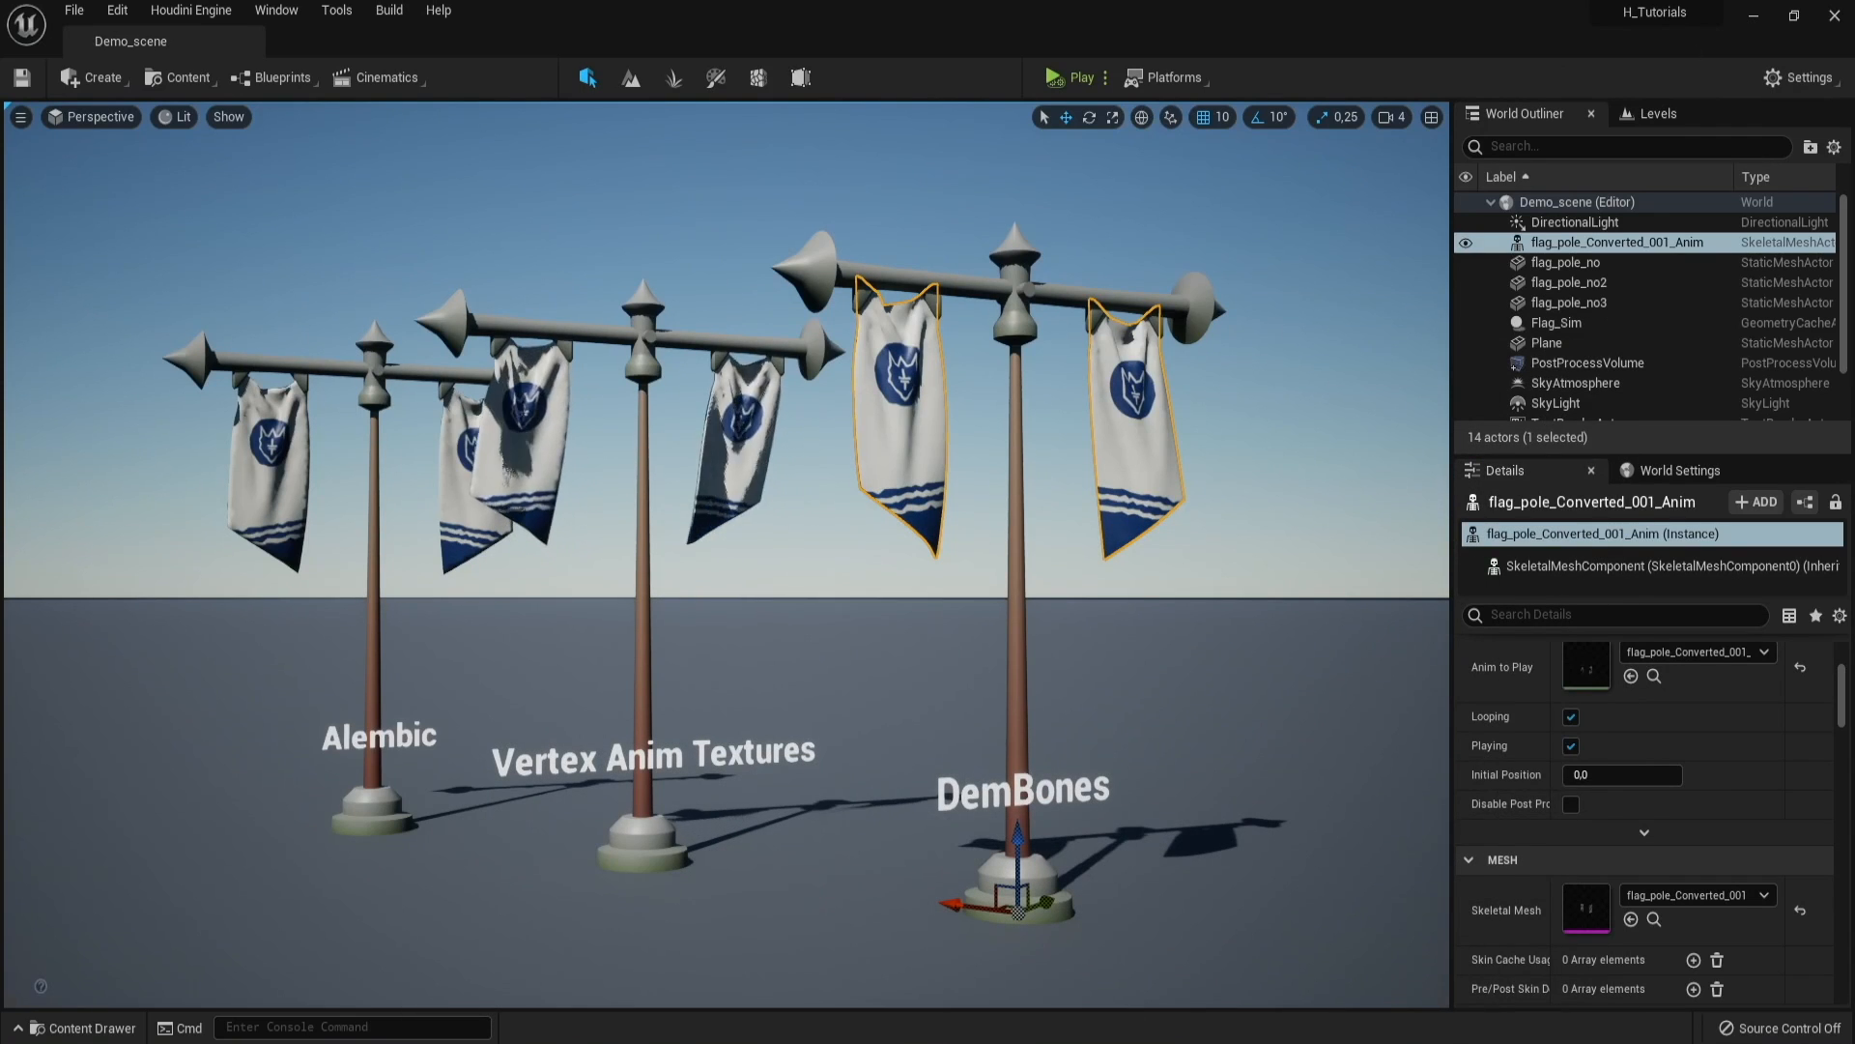
# Step: Open the Flag_VAT_Inst material instance of the Vertex Anim Textures flags in a smaller window beside the level view
pyautogui.click(732, 449)
pyautogui.scroll(3, 1539, 732)
pyautogui.scroll(-2, 1539, 733)
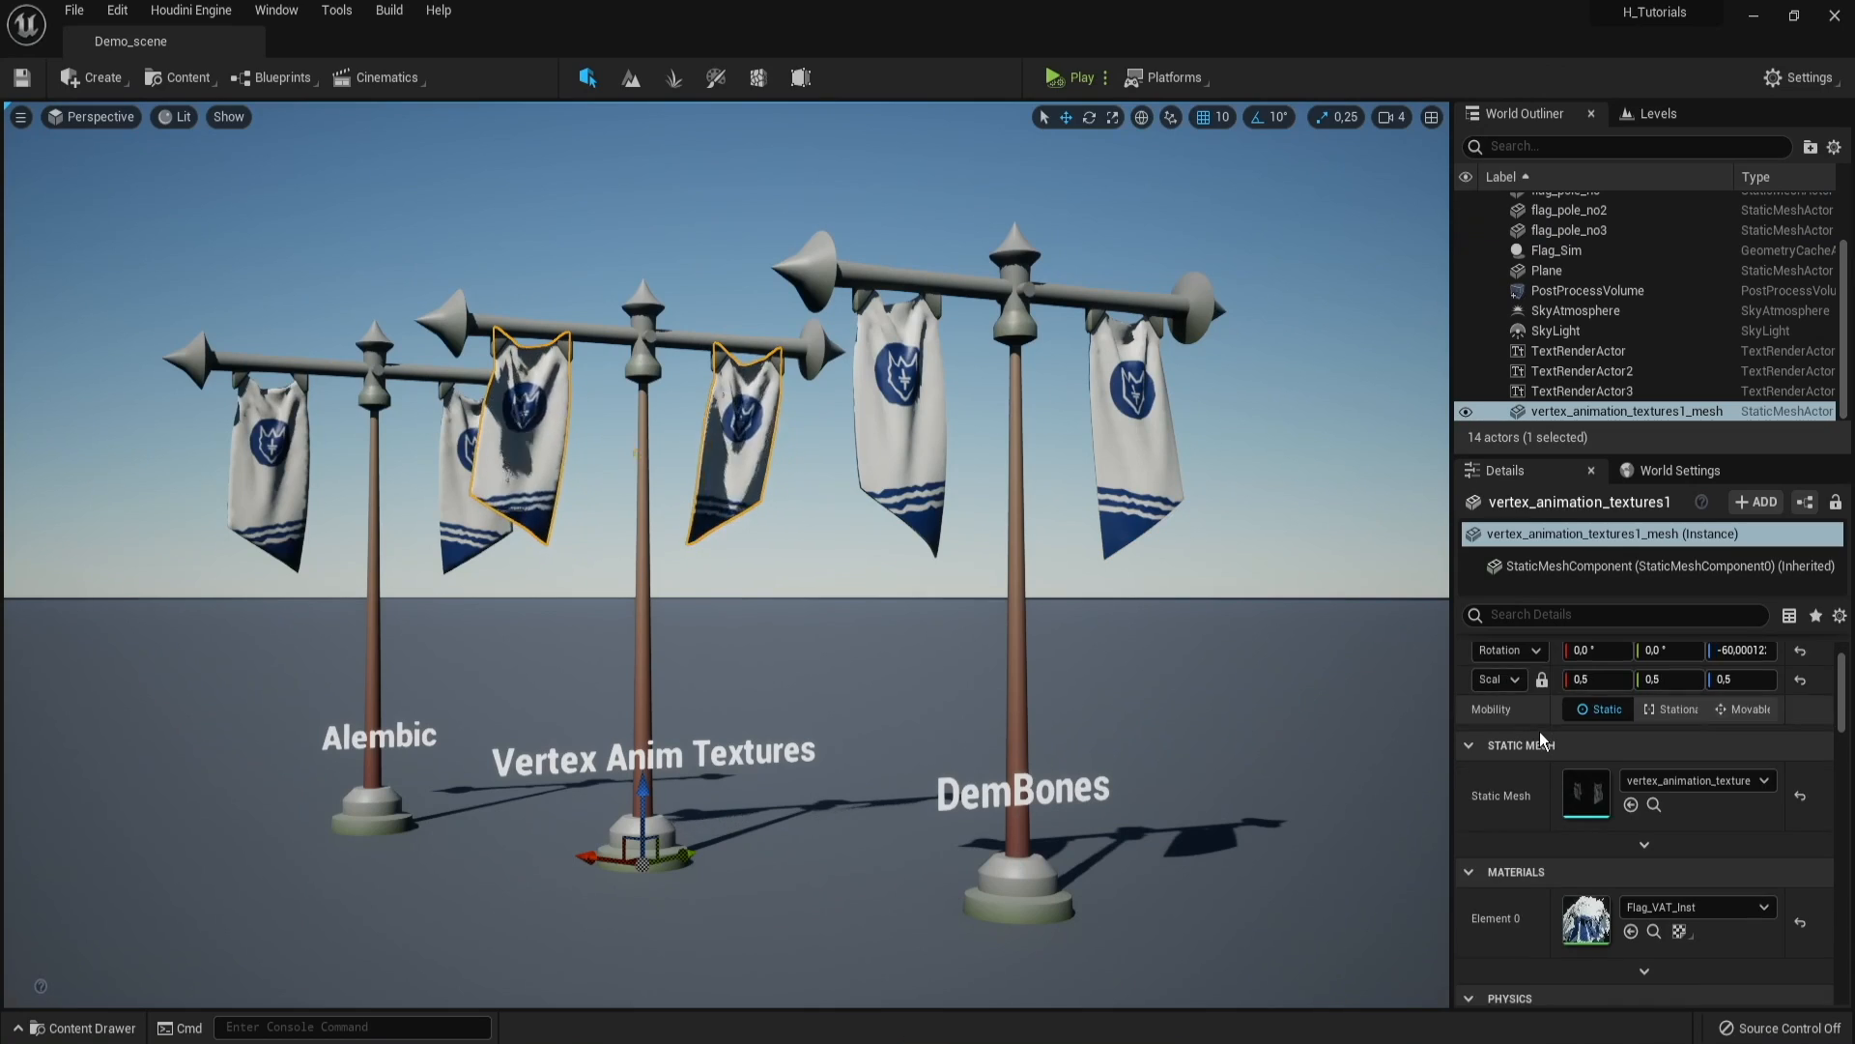
pyautogui.doubleClick(1582, 860)
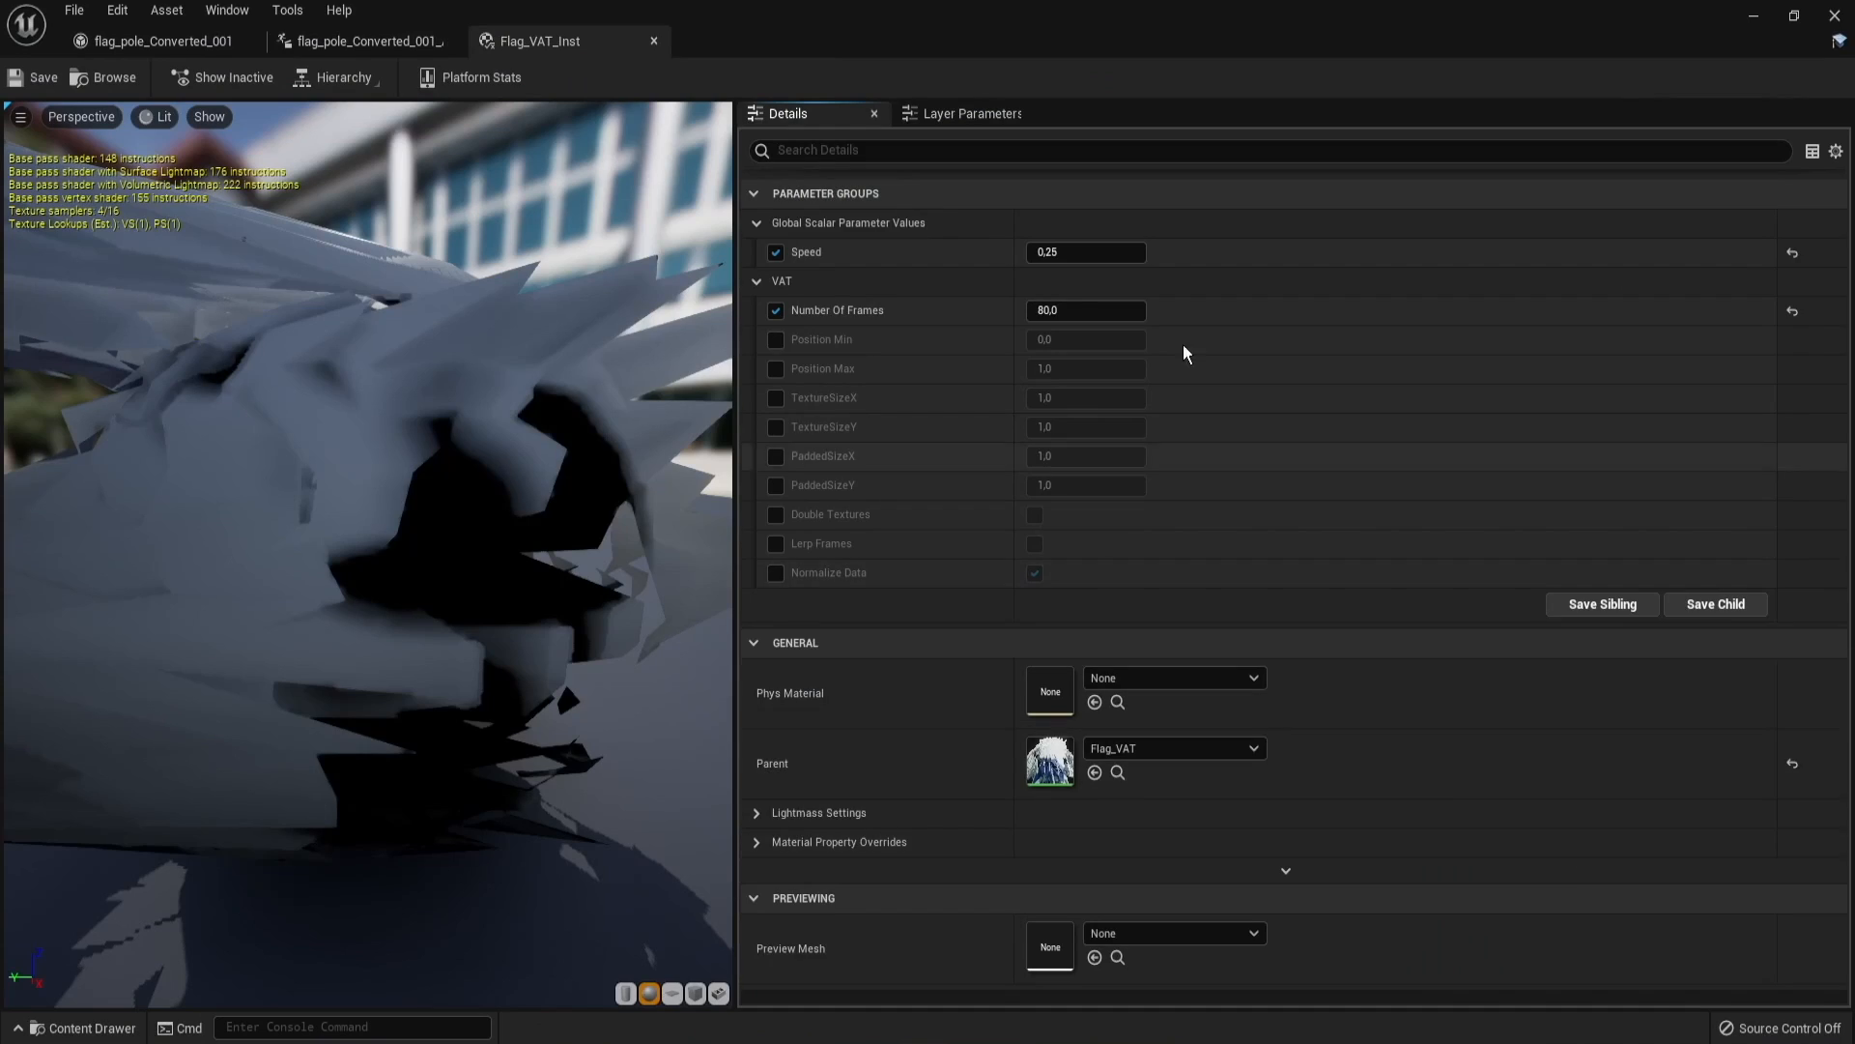
pyautogui.moveTo(1144, 21); pyautogui.dragTo(1246, 207)
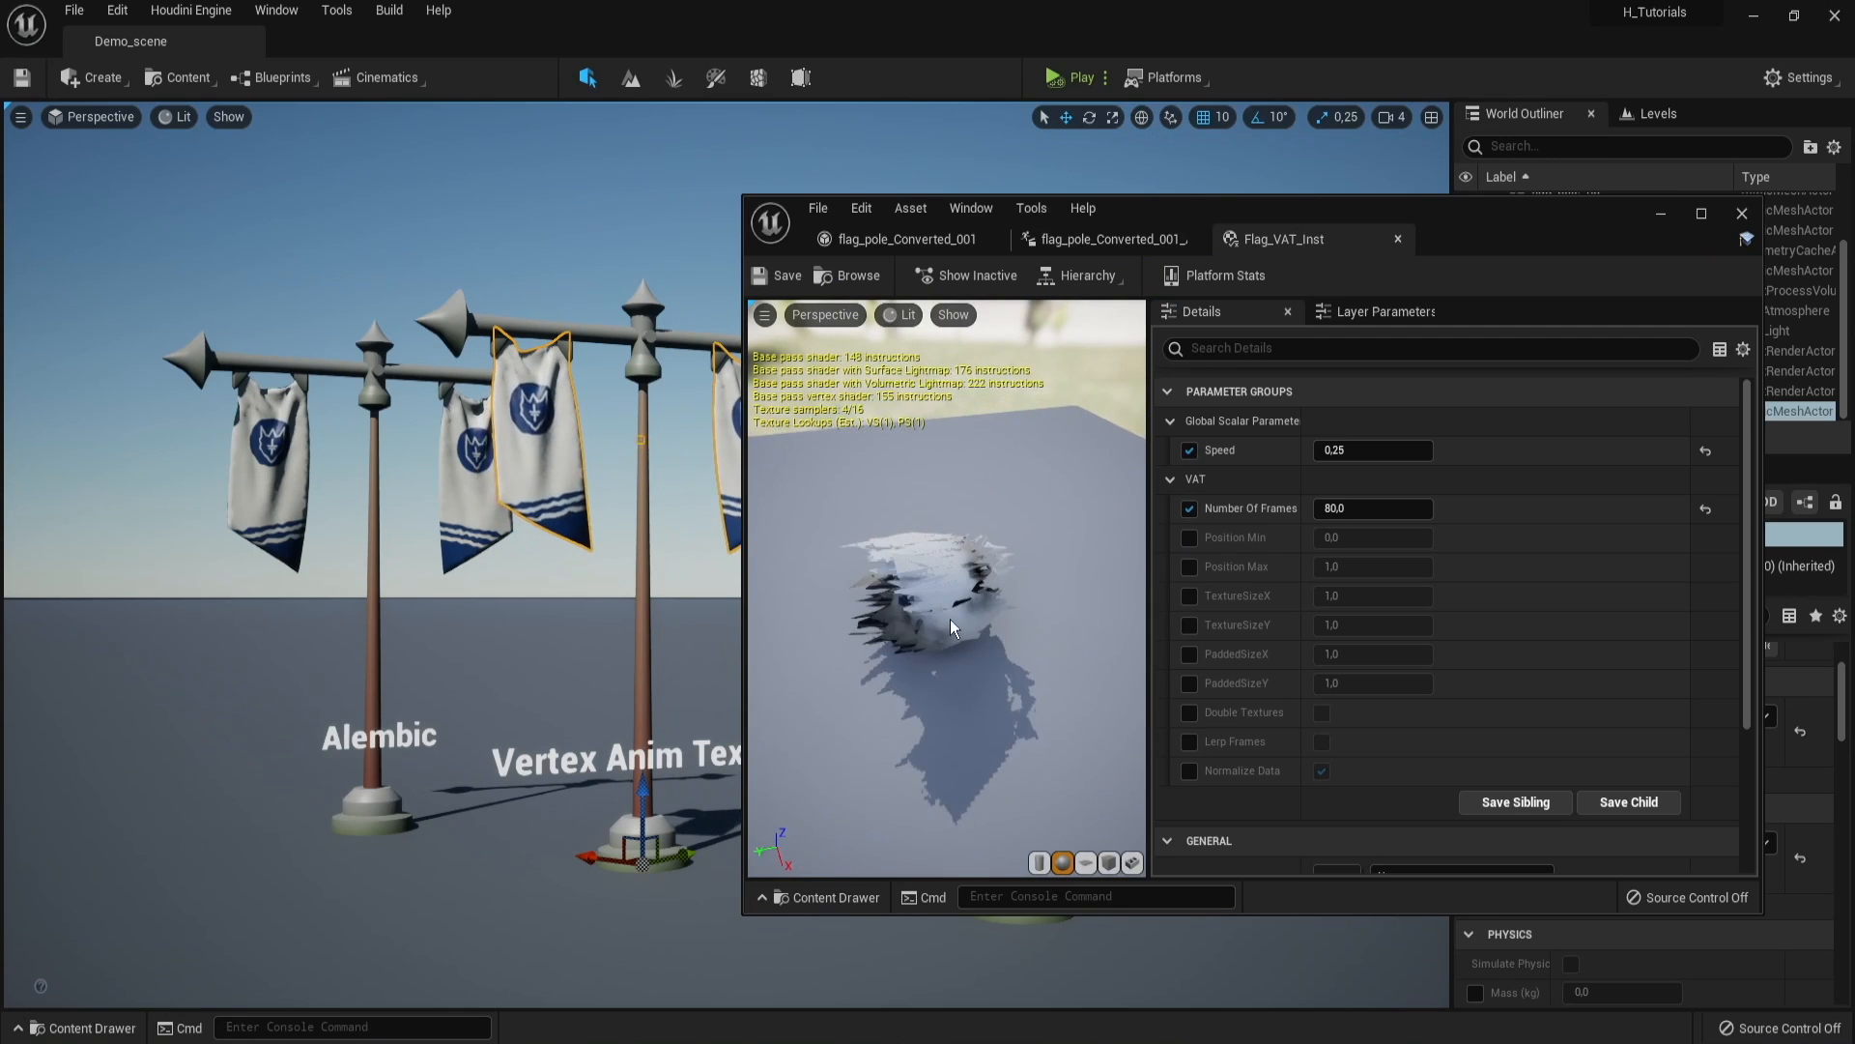
pyautogui.moveTo(952, 628)
pyautogui.mouseDown()
pyautogui.moveTo(1082, 546)
pyautogui.moveTo(1112, 570)
pyautogui.moveTo(947, 626)
pyautogui.mouseUp()
# Step: Set the Speed parameter of Flag_VAT_Inst to 5 and watch the vertex-animated flags up close in the level
pyautogui.moveTo(1498, 216); pyautogui.dragTo(1571, 232)
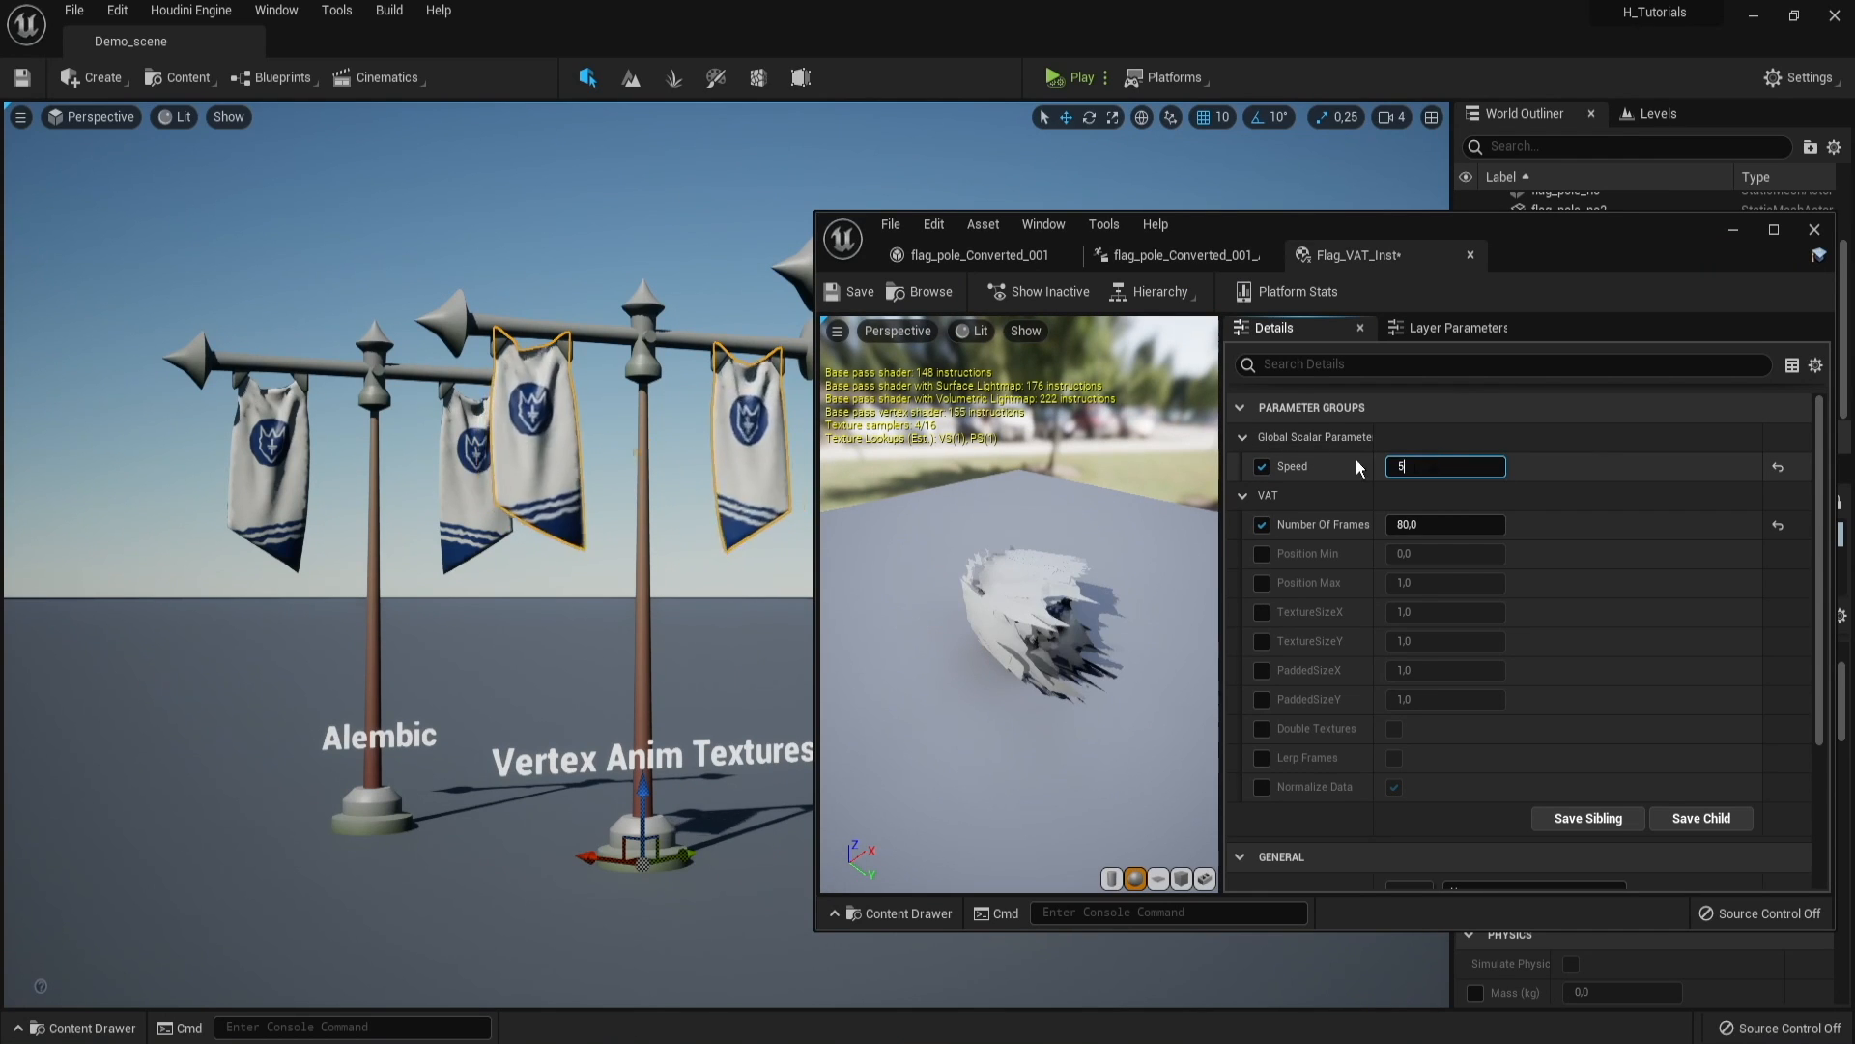
pyautogui.moveTo(676, 329); pyautogui.dragTo(710, 350, button='right')
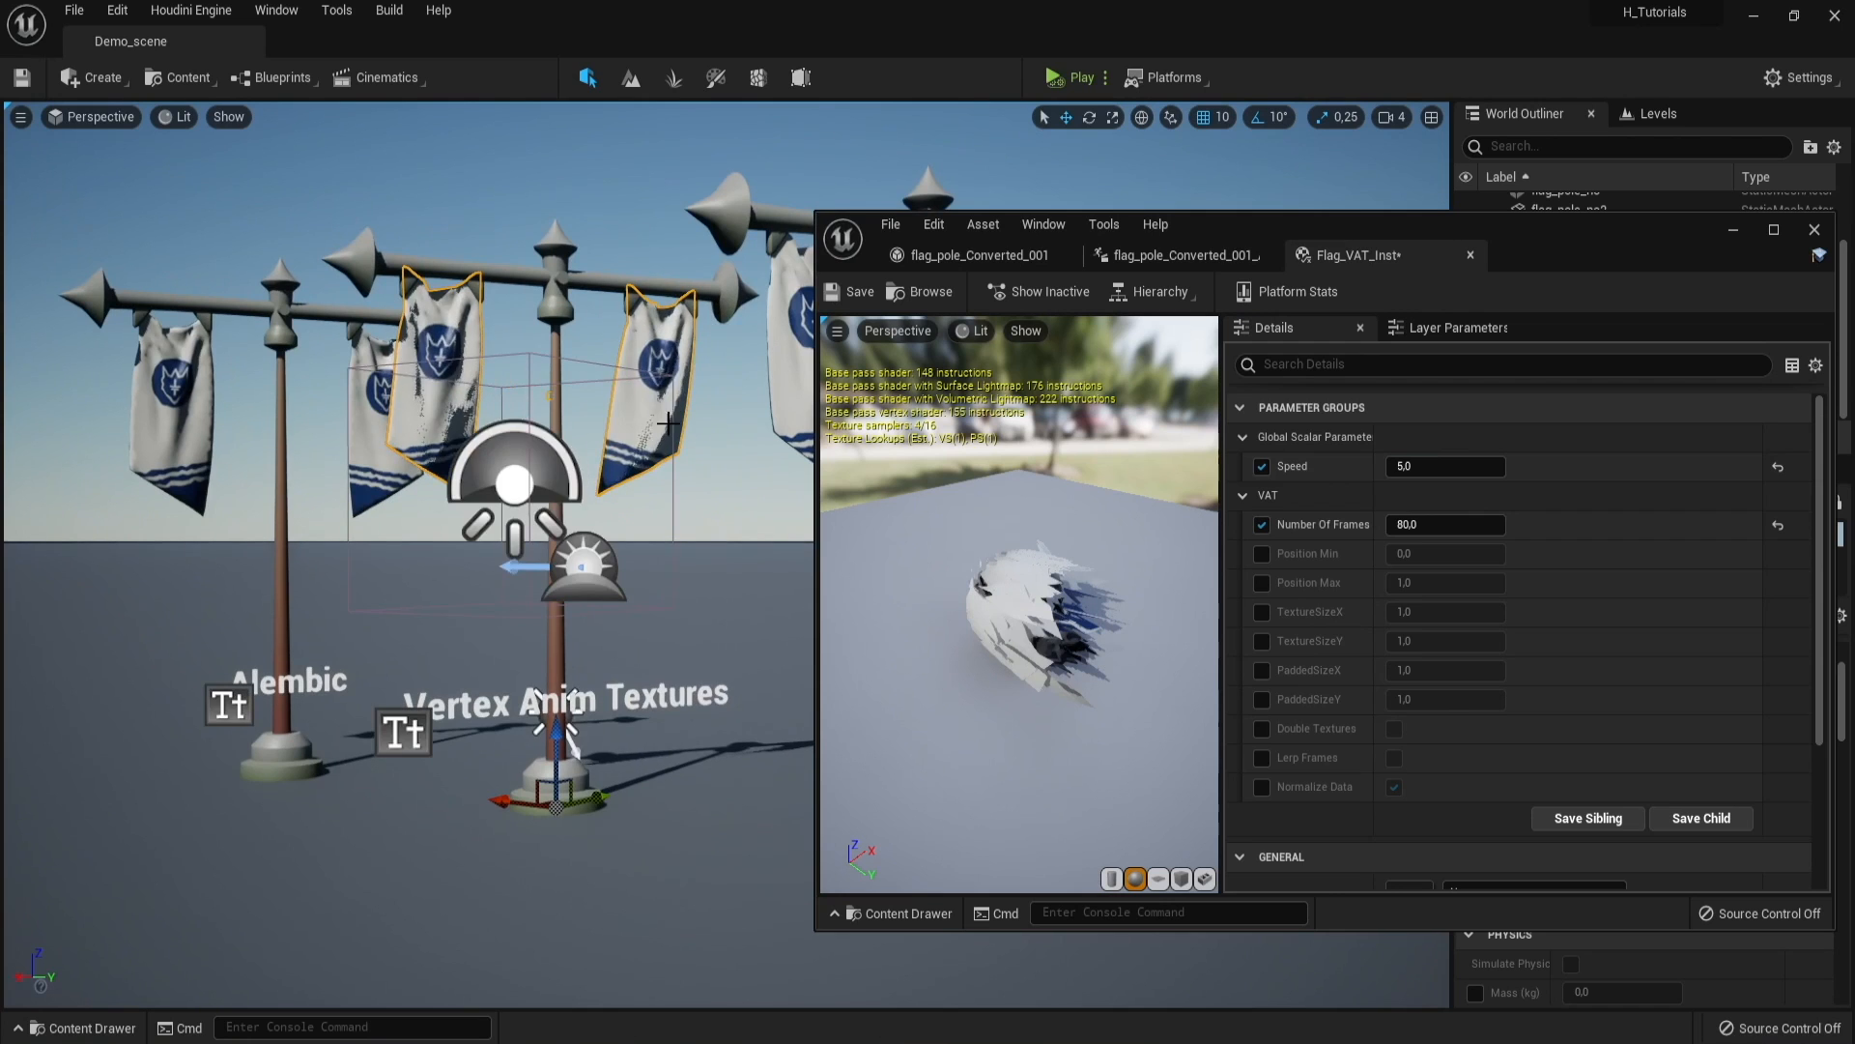
pyautogui.moveTo(721, 446); pyautogui.dragTo(773, 466, button='right')
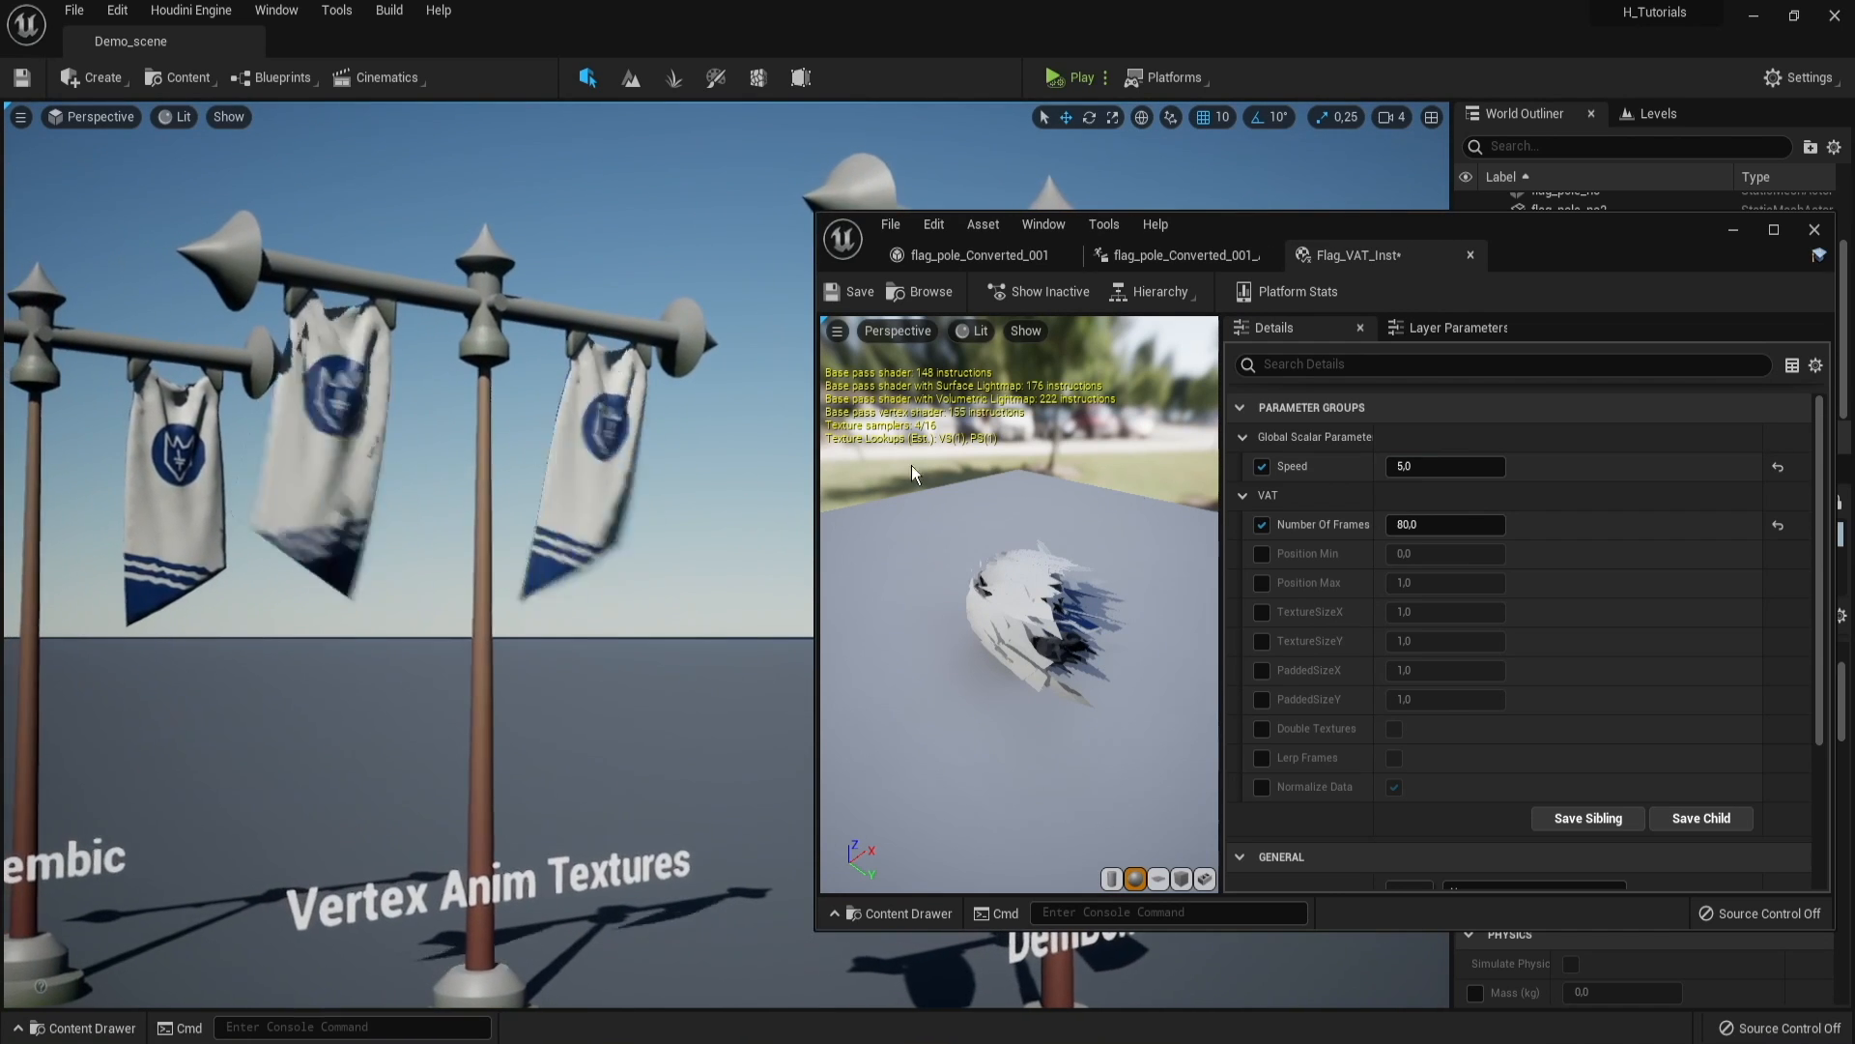
# Step: Set the Speed parameter of Flag_VAT_Inst to 0.3 and minimize the material instance editor
pyautogui.click(1435, 461)
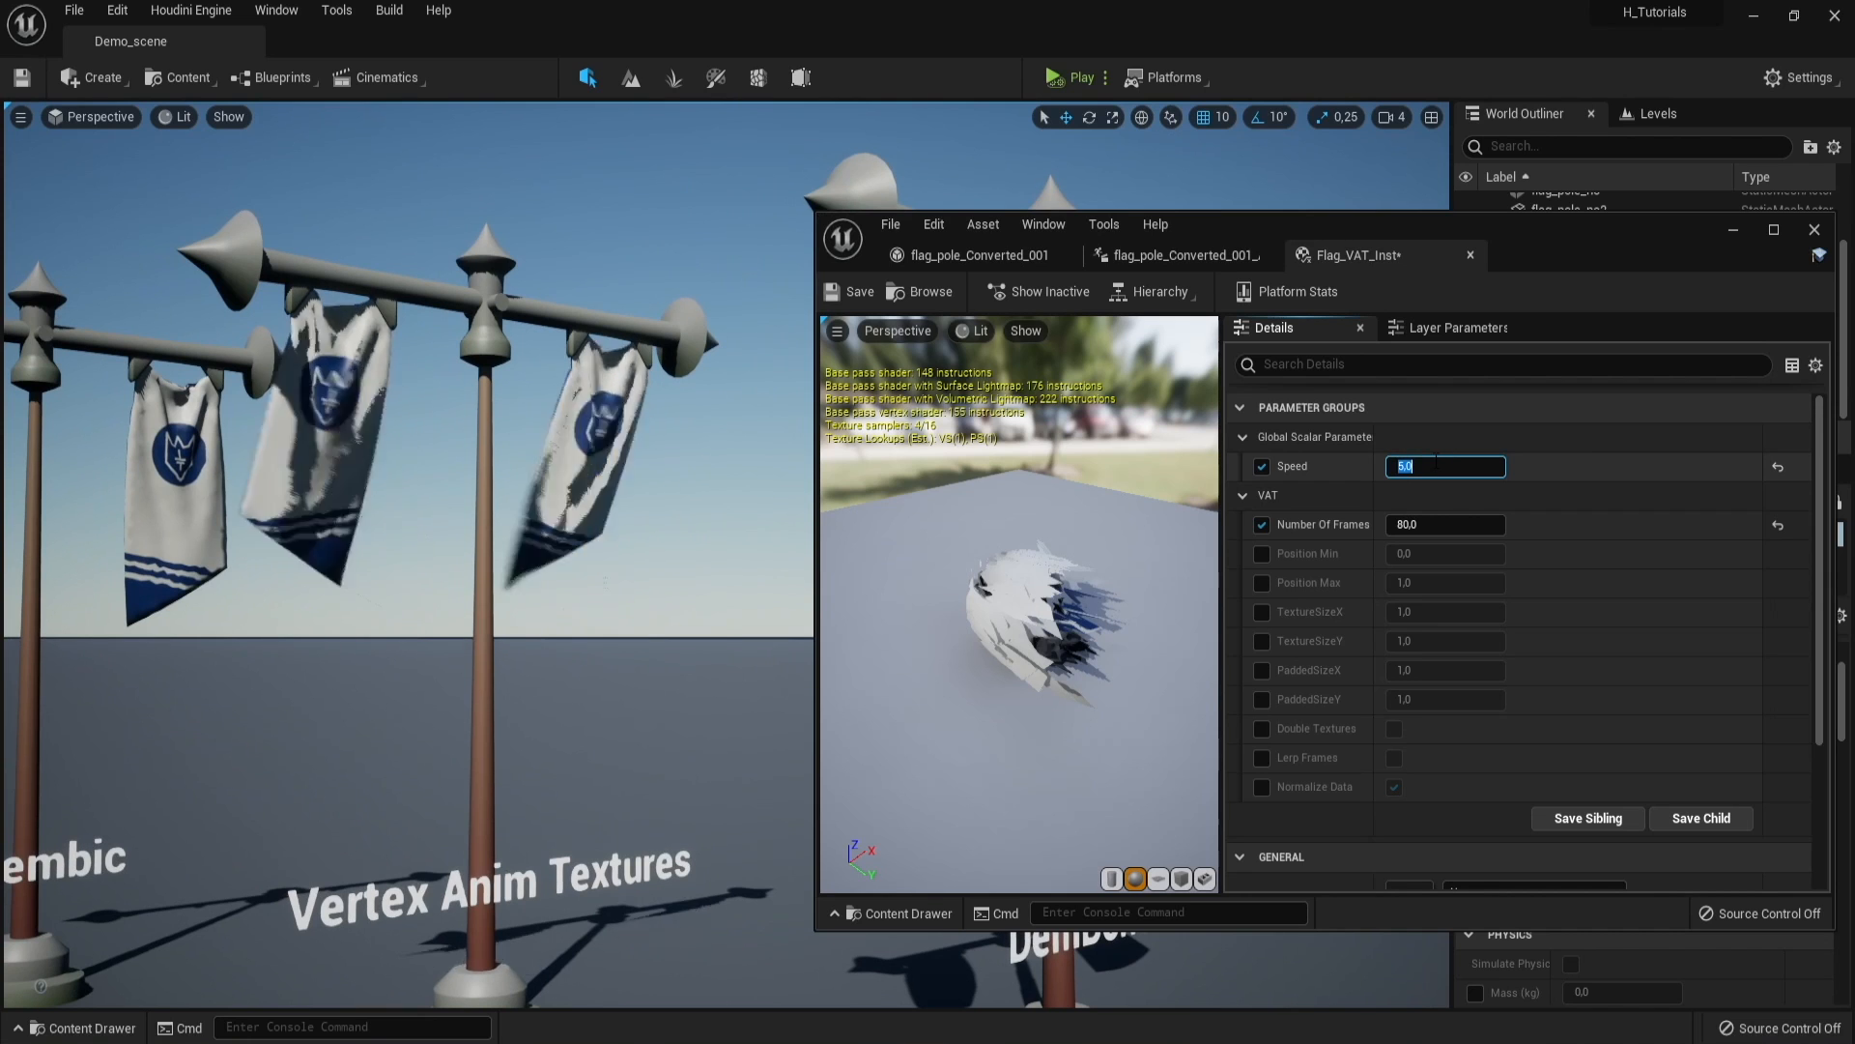
pyautogui.write('0,3')
pyautogui.press('Return')
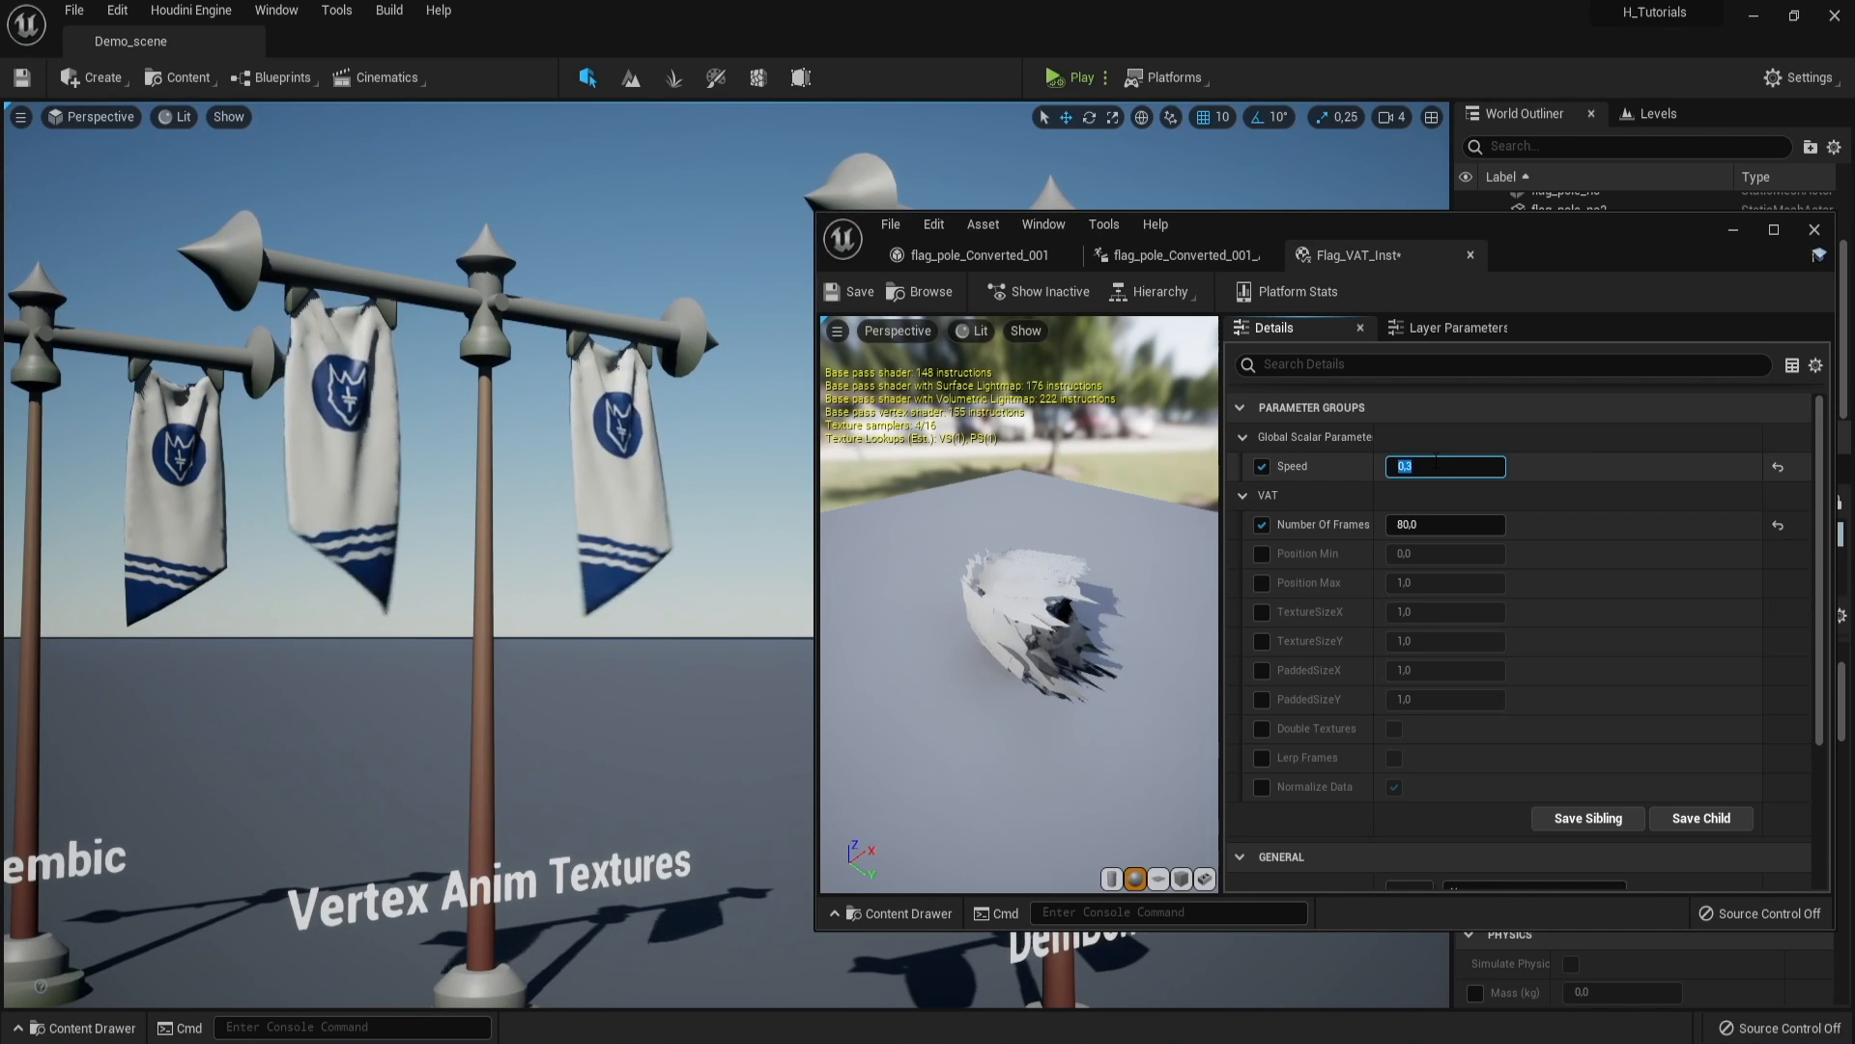
pyautogui.moveTo(1623, 247); pyautogui.dragTo(1571, 259)
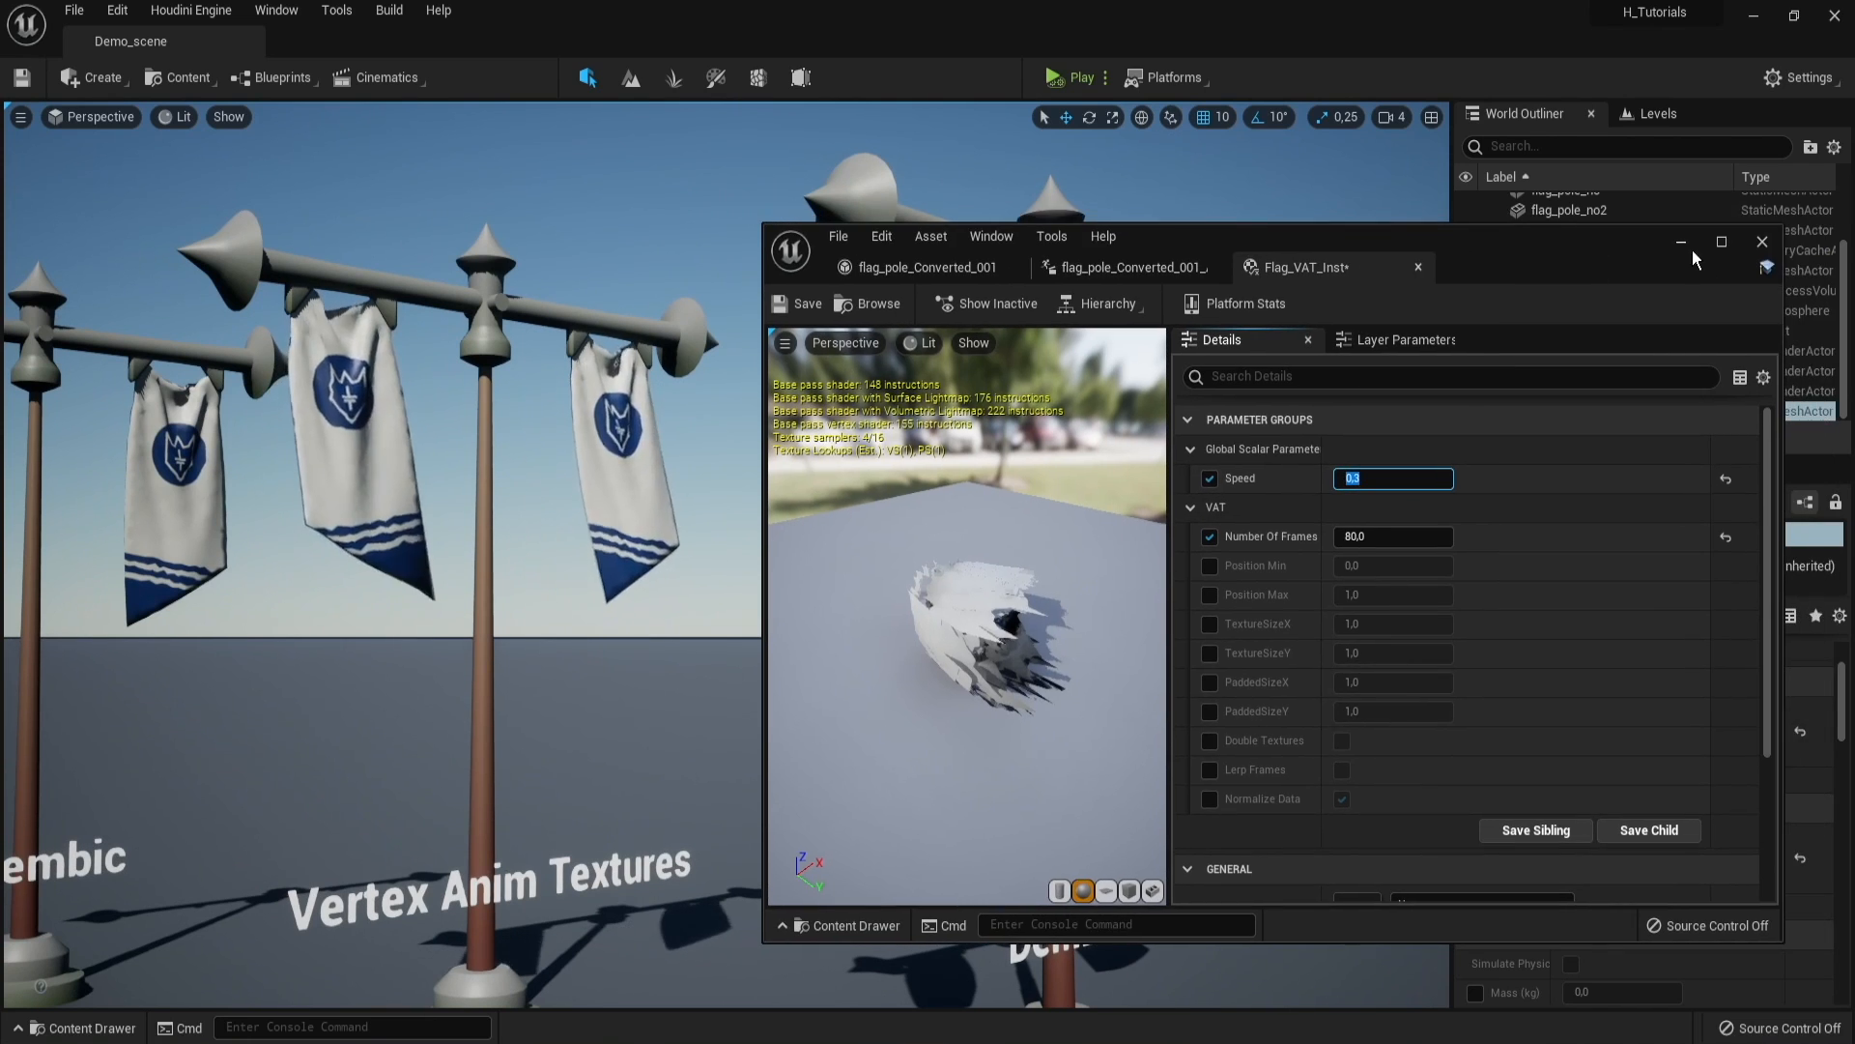
pyautogui.click(1685, 244)
pyautogui.scroll(-5, 995, 430)
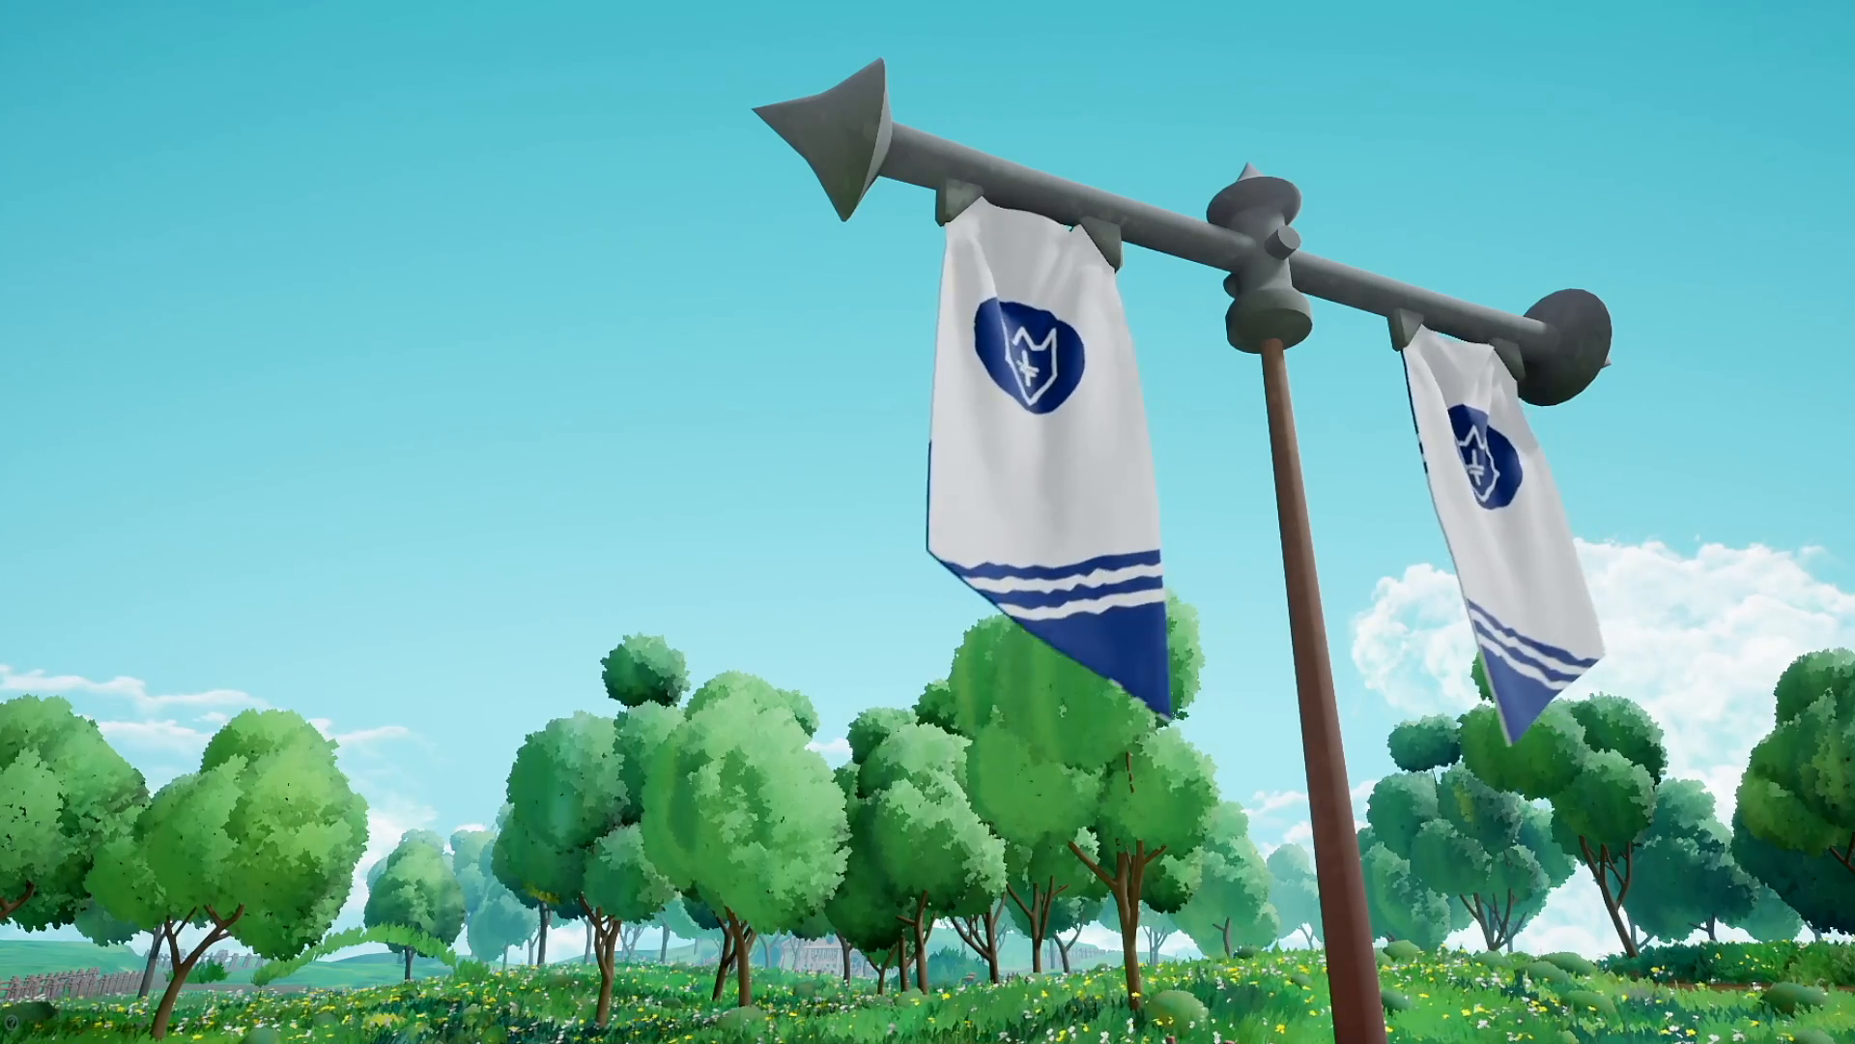